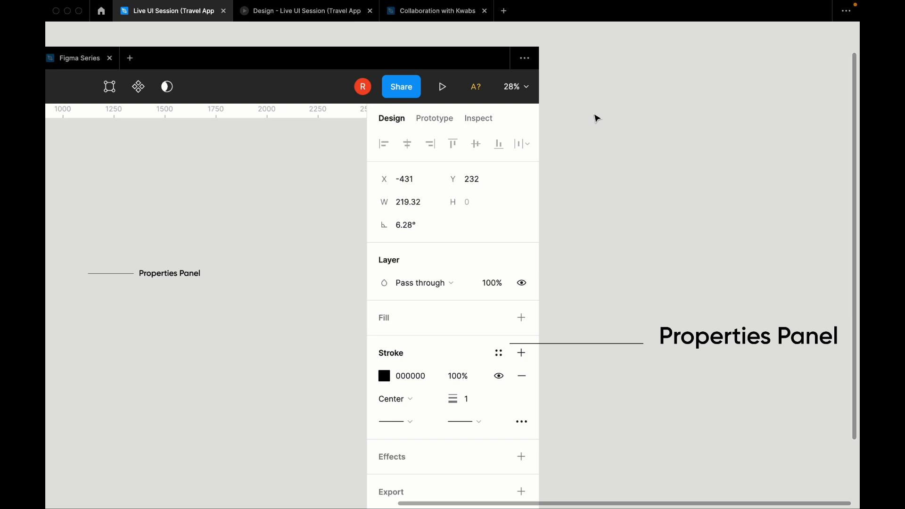
Step: Show the hidden interface panels and inspect the properties and code of the annotated interface screenshot
scroll(597, 118, down, 3)
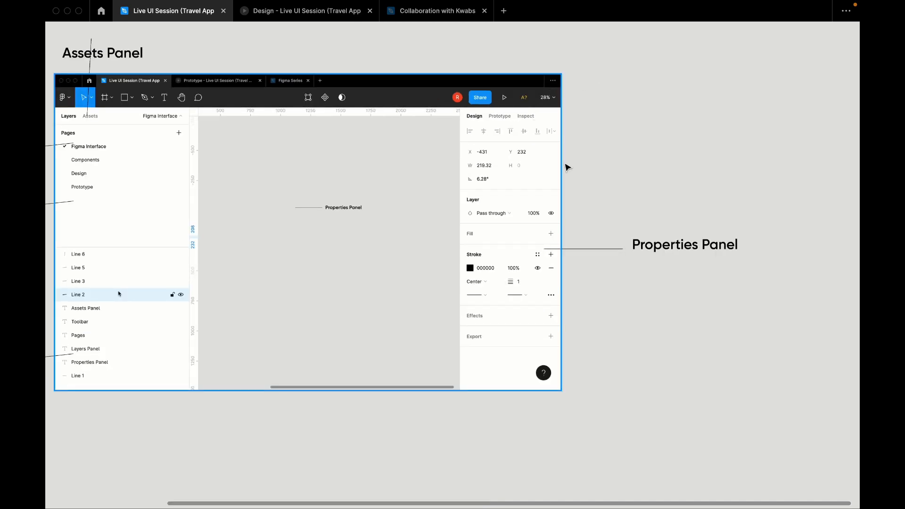
scroll(567, 167, down, 3)
key(ctrl+backslash)
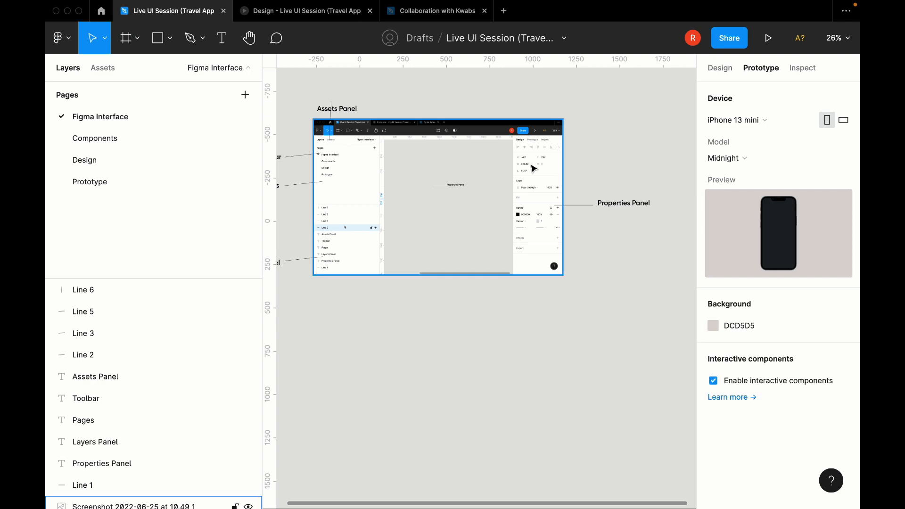
click(533, 167)
click(802, 69)
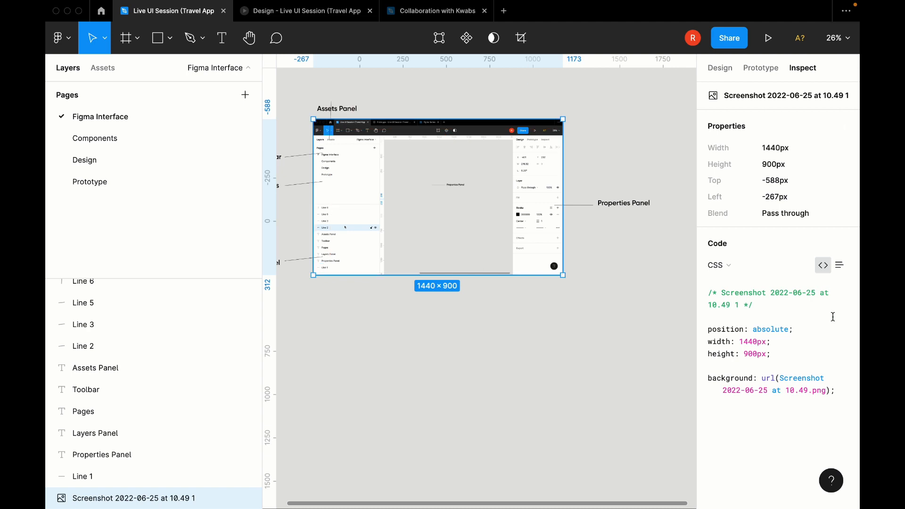
Step: View the screenshot's generated code as iOS and then as Android, and clear the selection
click(731, 265)
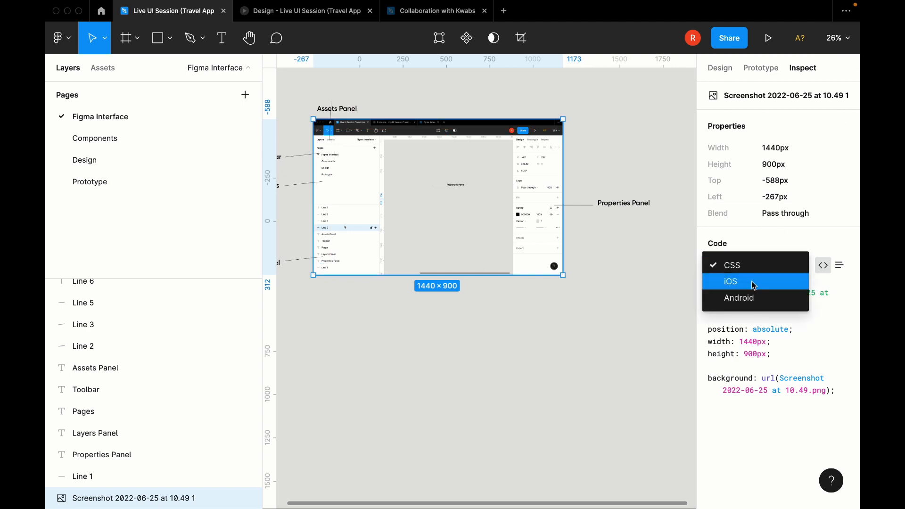
click(753, 282)
click(776, 268)
click(768, 282)
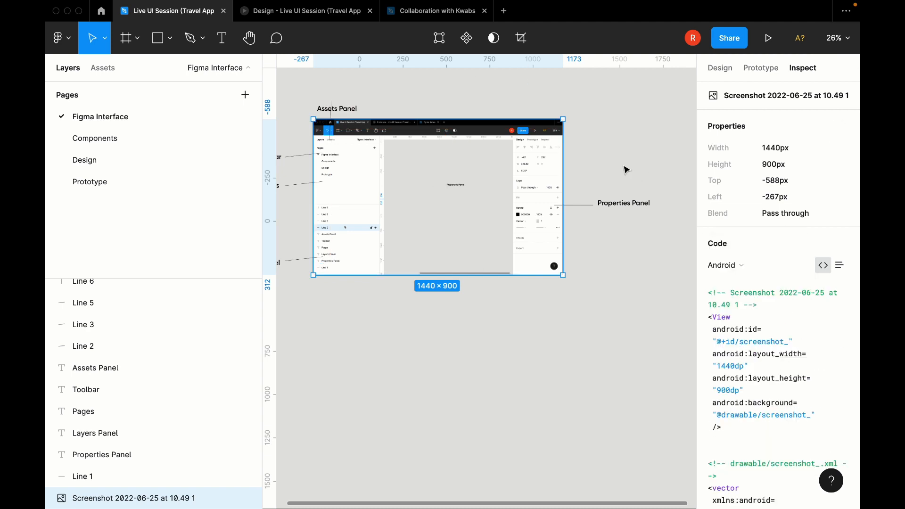
key(Escape)
Step: Hide the interface panels and move the Toolbar label with its connector line up to meet the screenshot's toolbar
key(ctrl+backslash)
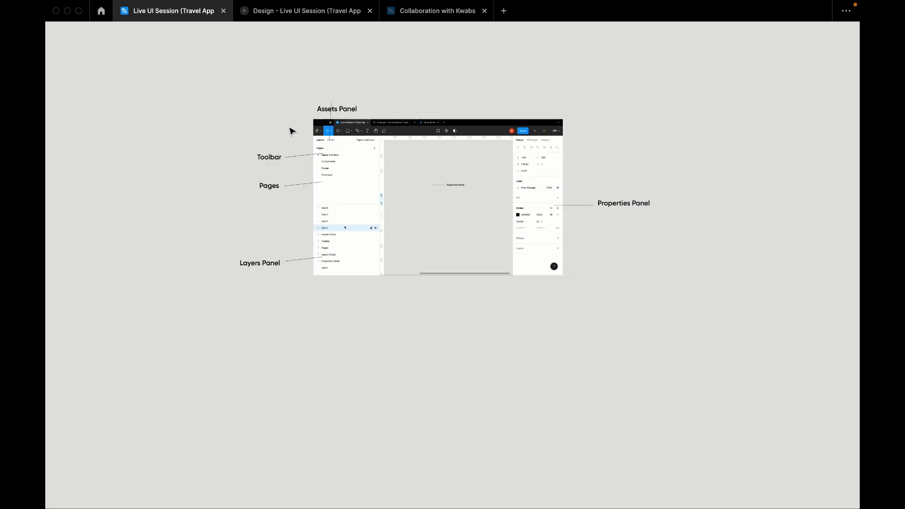
scroll(290, 131, up, 10)
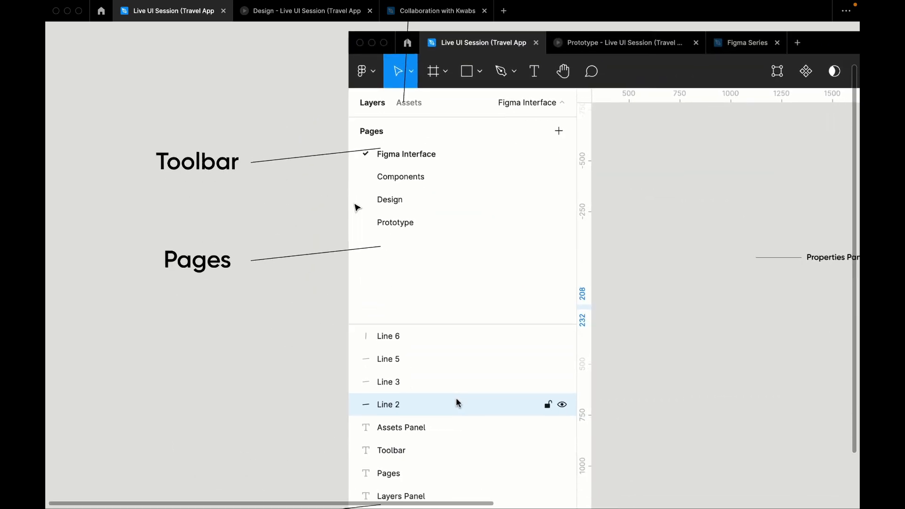
scroll(323, 155, down, 5)
click(323, 154)
shift+click(258, 152)
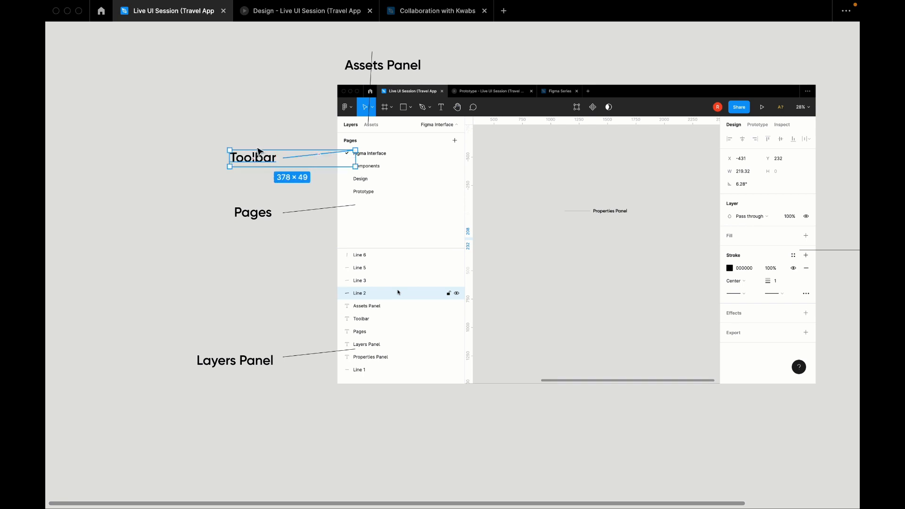
drag(259, 159, 258, 119)
scroll(254, 118, up, 5)
click(271, 69)
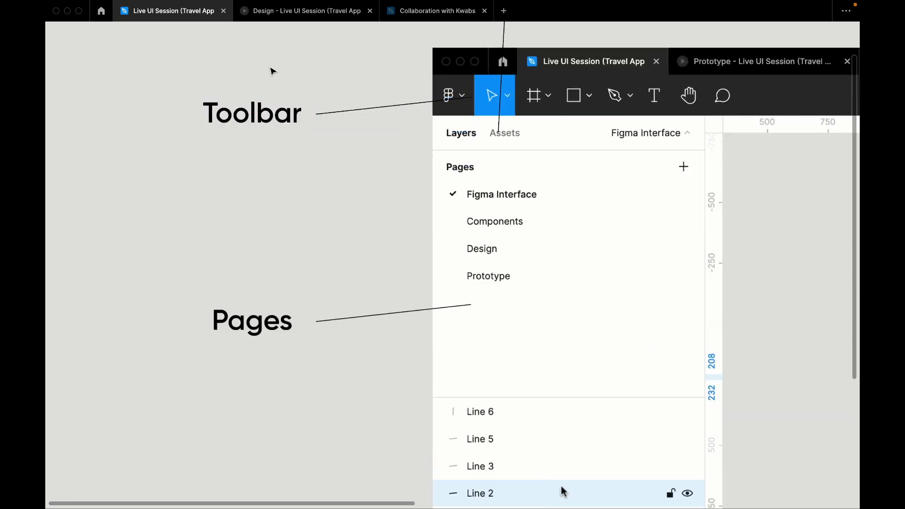
Step: Examine the toolbar tools, the page list, the layers list and the Assets tab in the annotated screenshot
scroll(271, 69, right, 5)
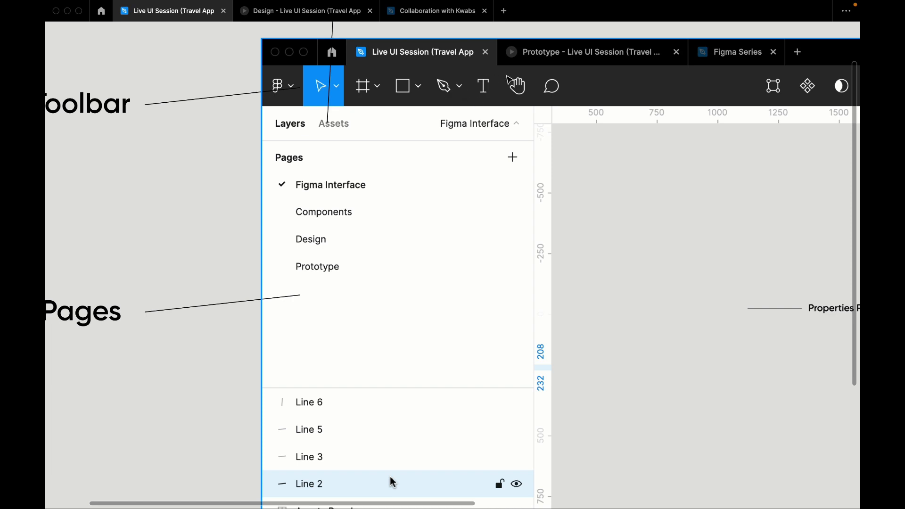
scroll(508, 77, down, 3)
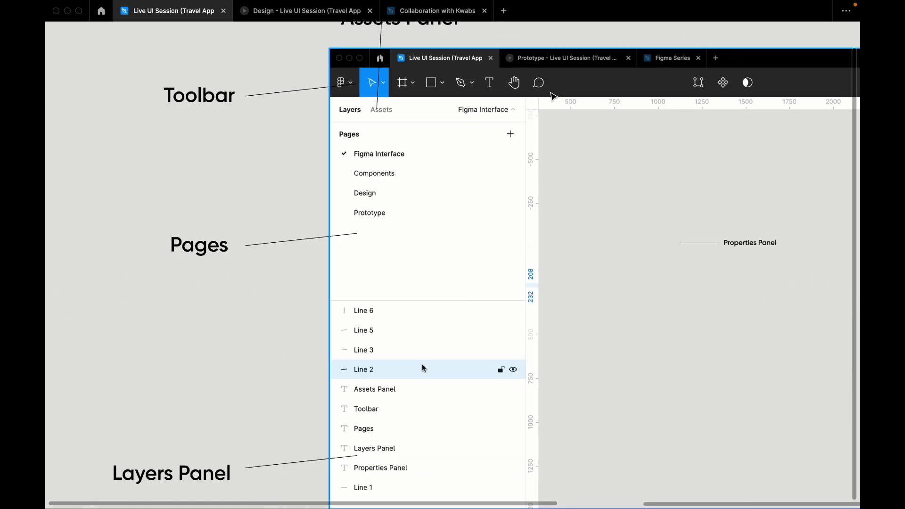
scroll(553, 97, right, 2)
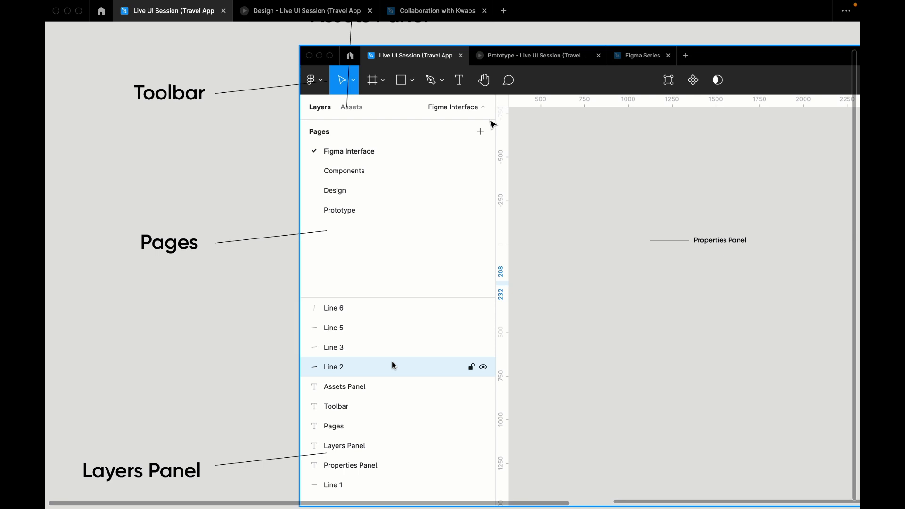
scroll(491, 124, down, 4)
scroll(367, 181, up, 4)
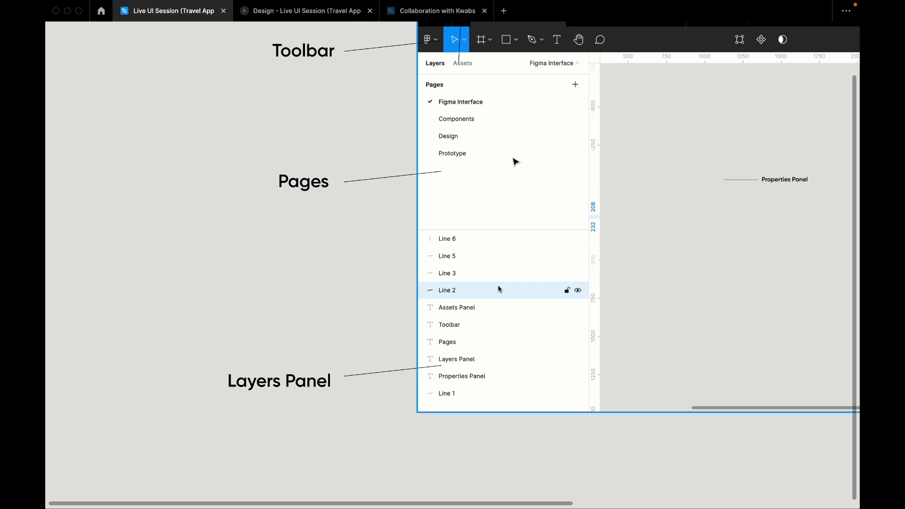
scroll(486, 332, up, 2)
scroll(487, 332, right, 1)
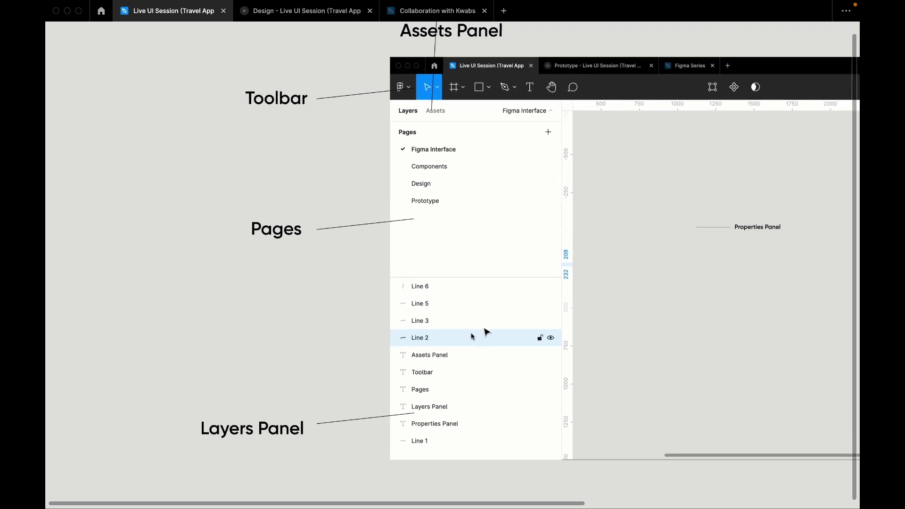
scroll(486, 331, up, 2)
scroll(487, 332, right, 2)
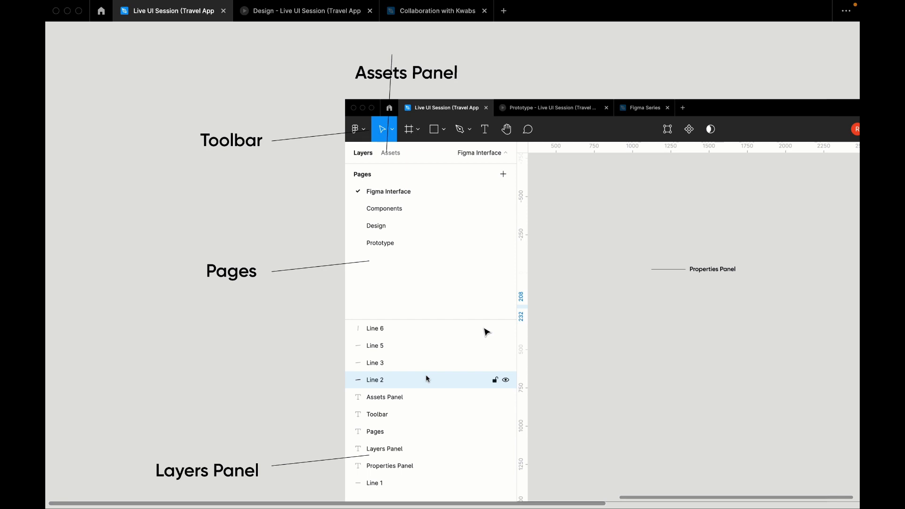
scroll(448, 325, down, 3)
scroll(448, 326, right, 1)
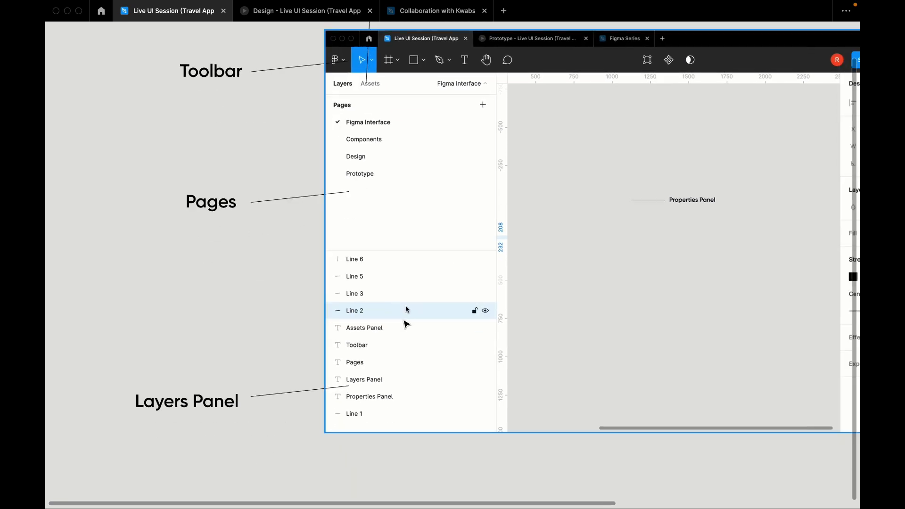
scroll(406, 324, up, 8)
scroll(406, 324, right, 2)
scroll(315, 291, up, 5)
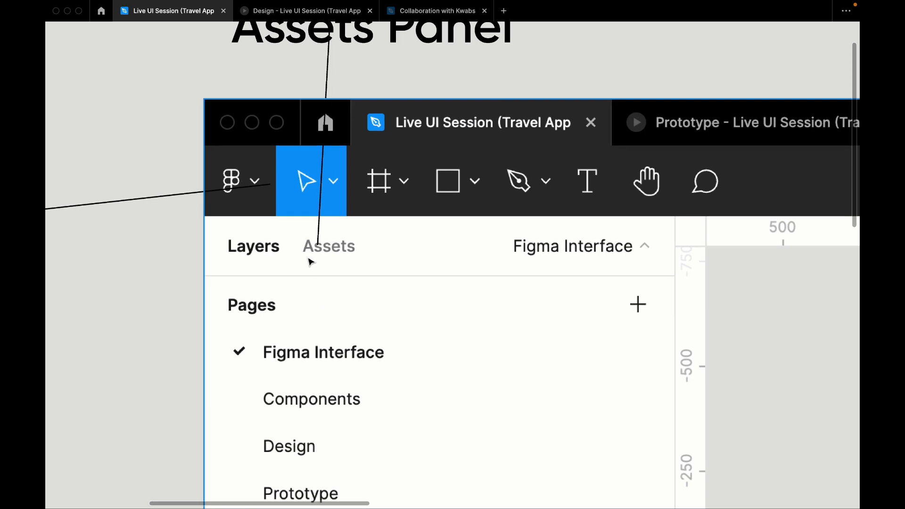
Step: Move the Assets Panel label up so it sits above its connector line, and deselect it
scroll(320, 243, down, 5)
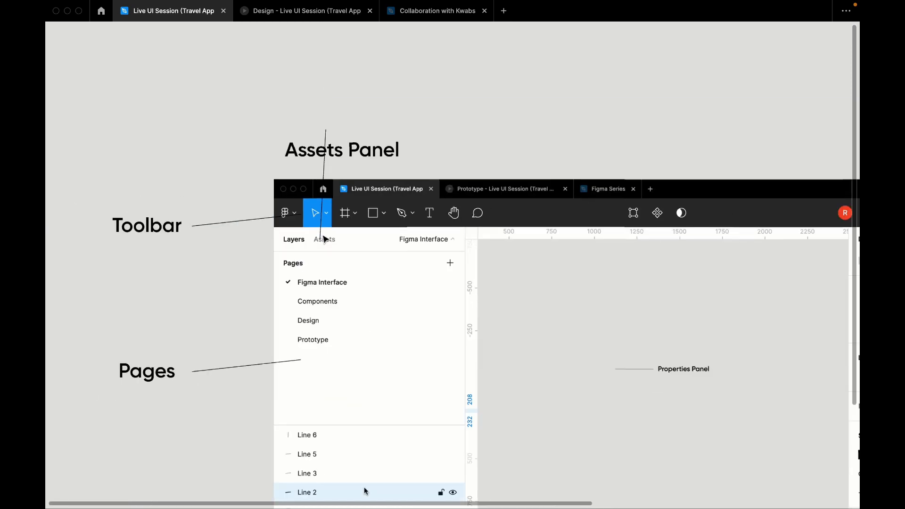
click(357, 151)
drag(357, 151, 348, 115)
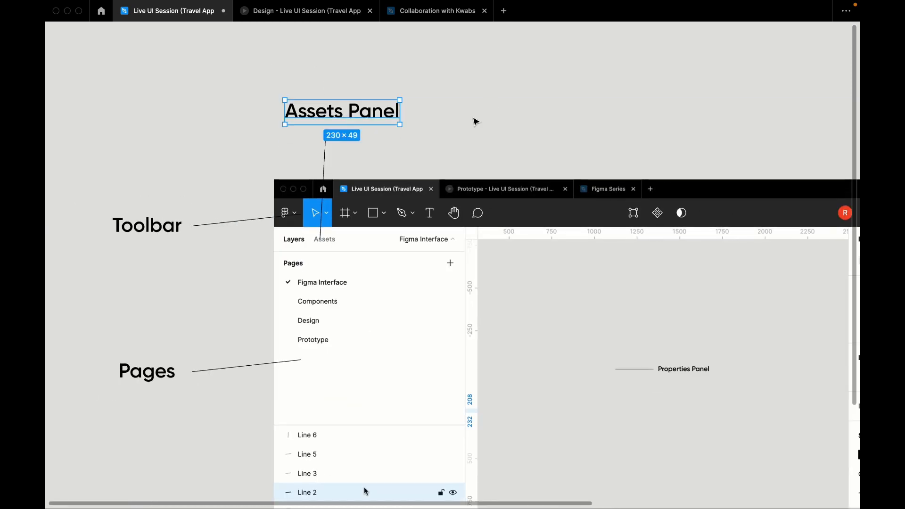
click(576, 125)
Step: Review the annotated screenshot up to its share and present controls, restore the interface panels and open the Components page
scroll(576, 124, down, 3)
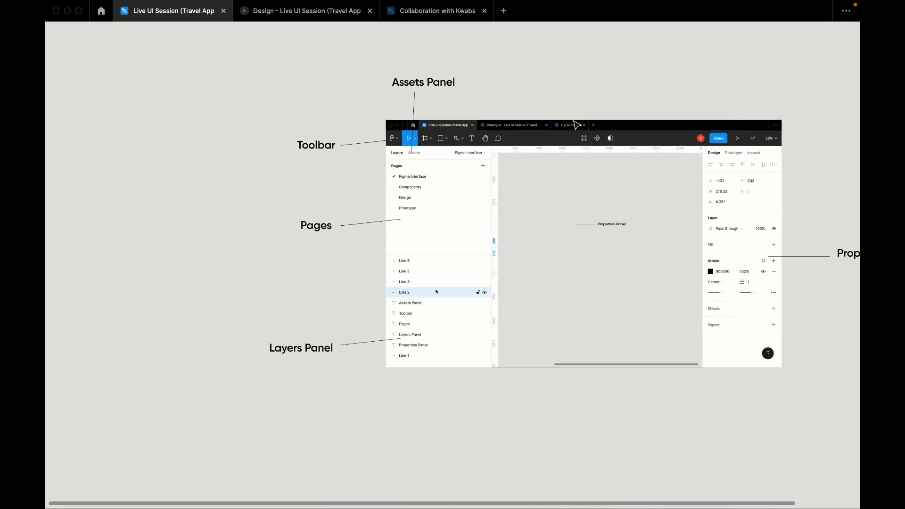
scroll(685, 55, up, 4)
scroll(686, 56, right, 2)
scroll(686, 56, down, 1)
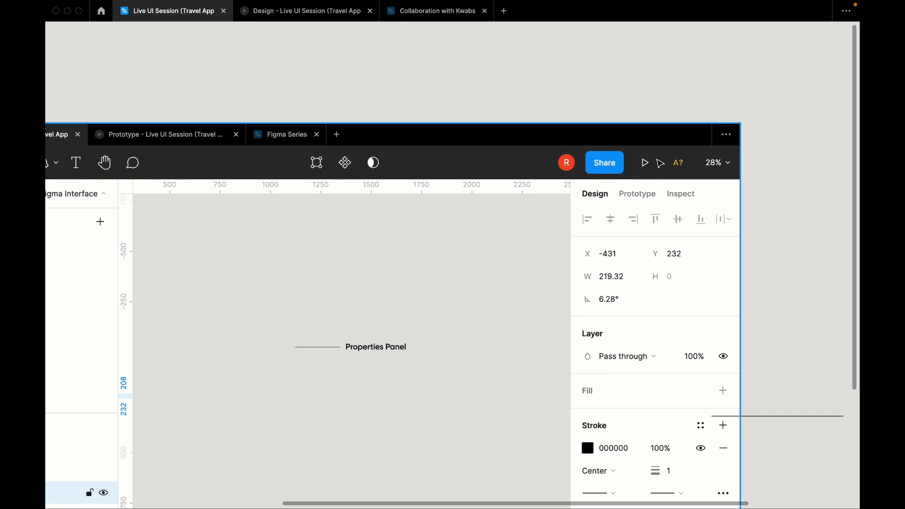
scroll(656, 159, down, 3)
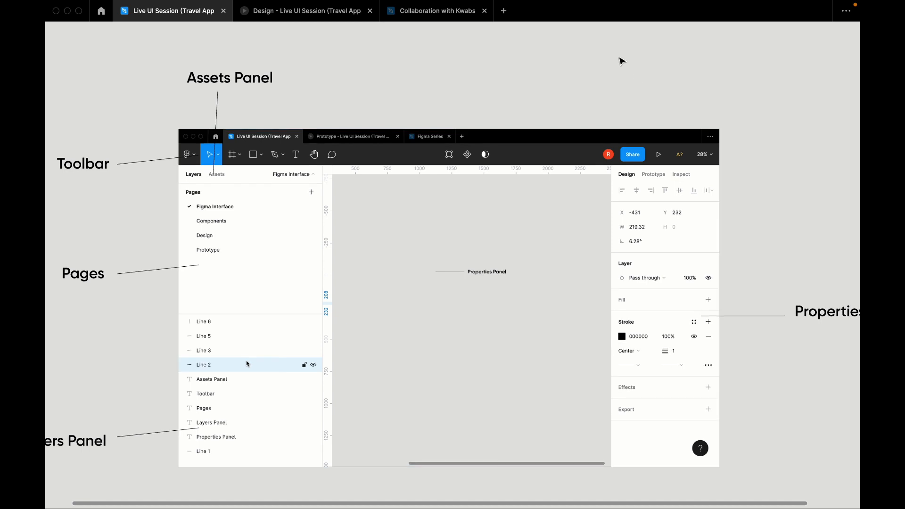
scroll(619, 61, down, 3)
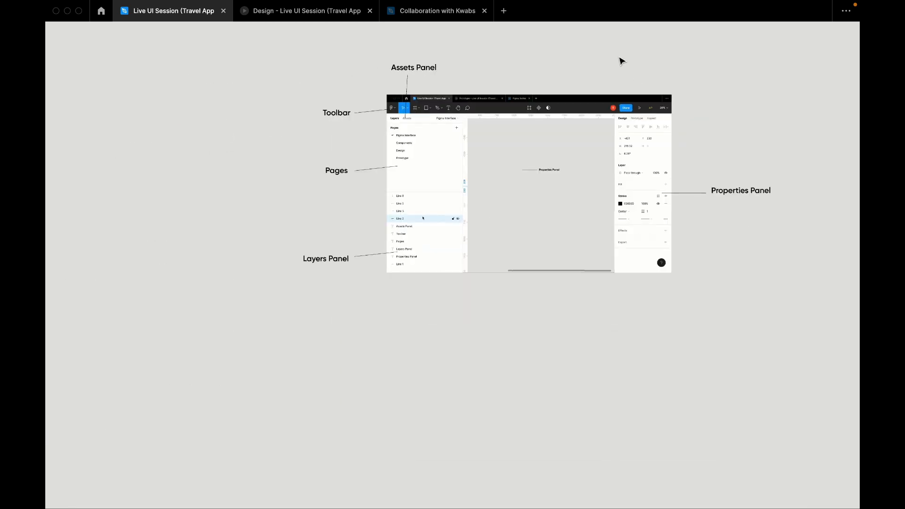
key(ctrl+backslash)
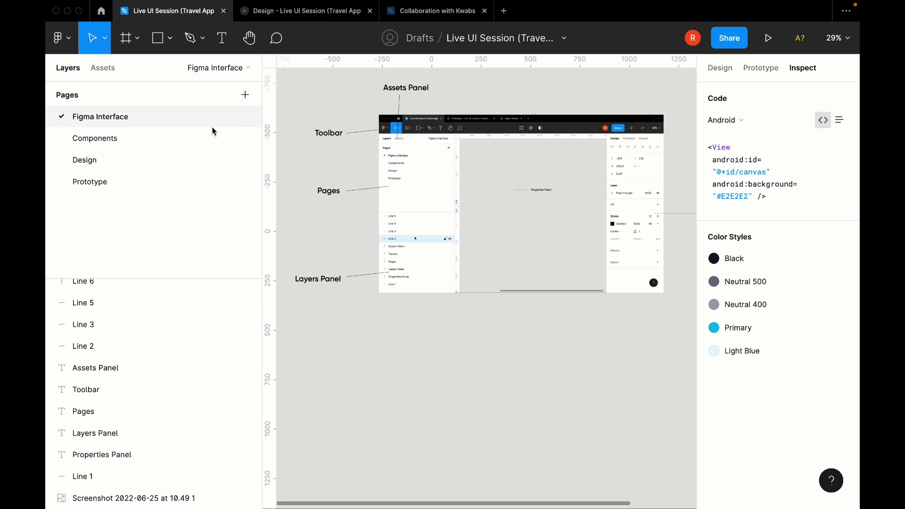
click(197, 136)
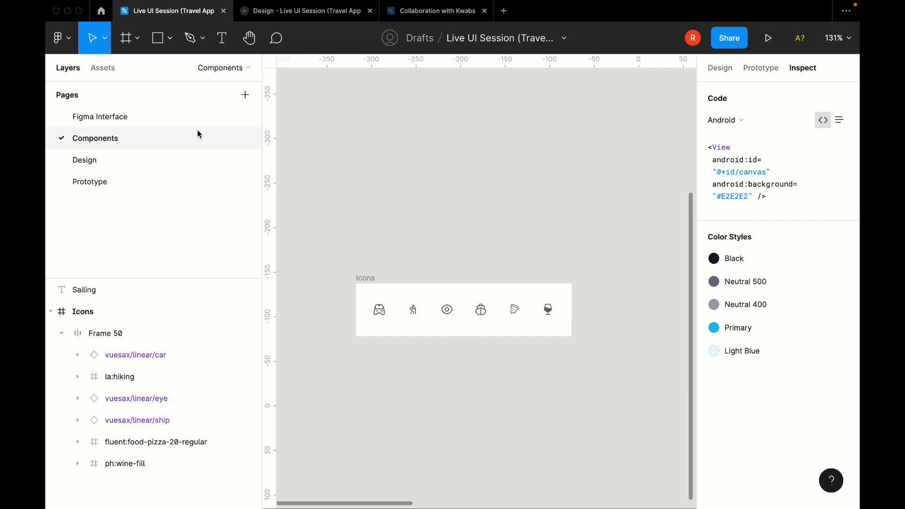
Step: Switch to the Google Meet call in the browser to check it, and return to Figma
key(super+Tab)
click(373, 33)
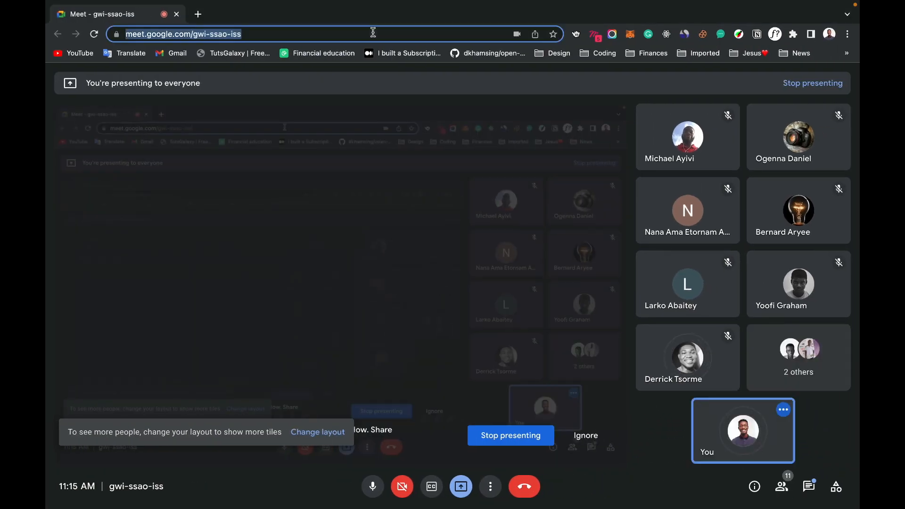
key(super+Tab)
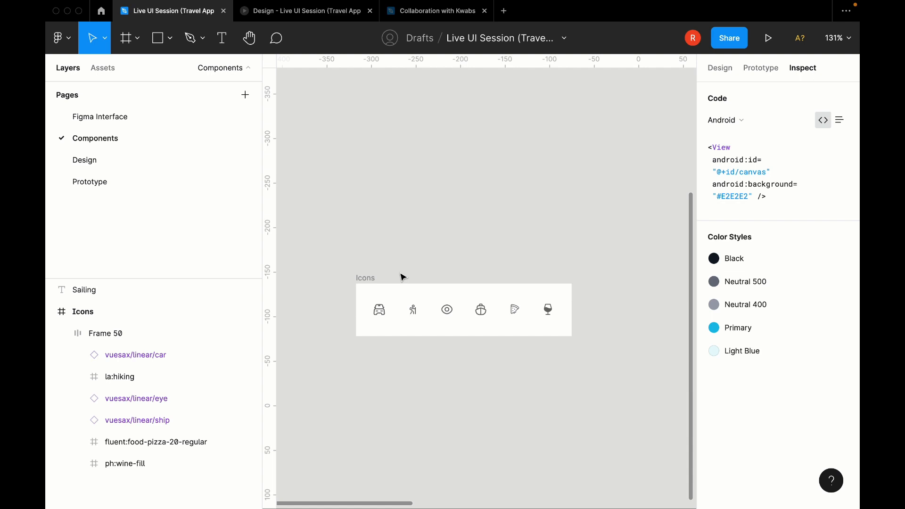
Step: Open the Figma home page and browse the recently viewed files
click(101, 12)
scroll(86, 69, up, 6)
click(87, 70)
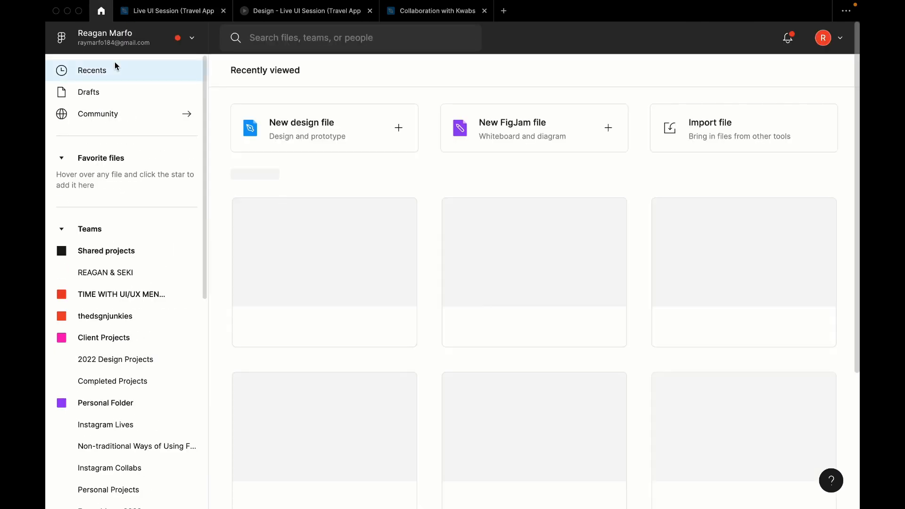
scroll(315, 314, down, 4)
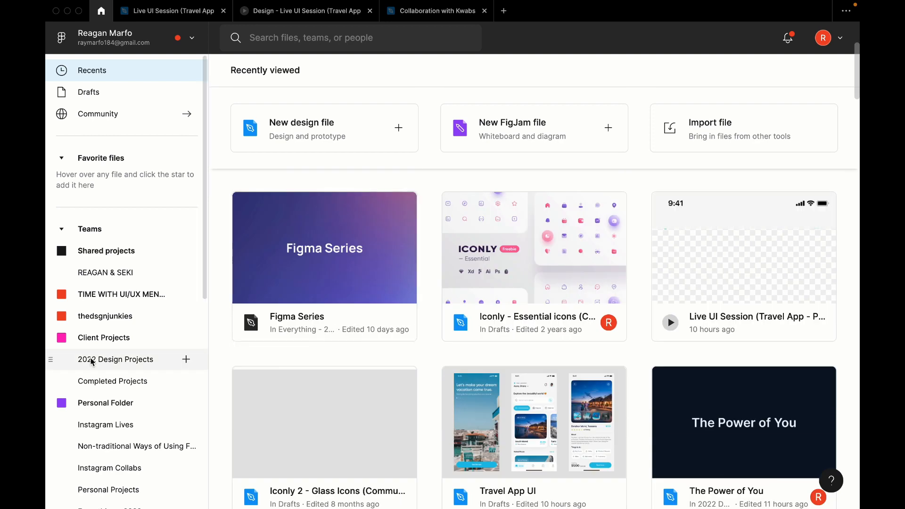
Step: Open the Everything - 2022 project and browse its files
scroll(89, 355, down, 4)
click(114, 347)
click(115, 327)
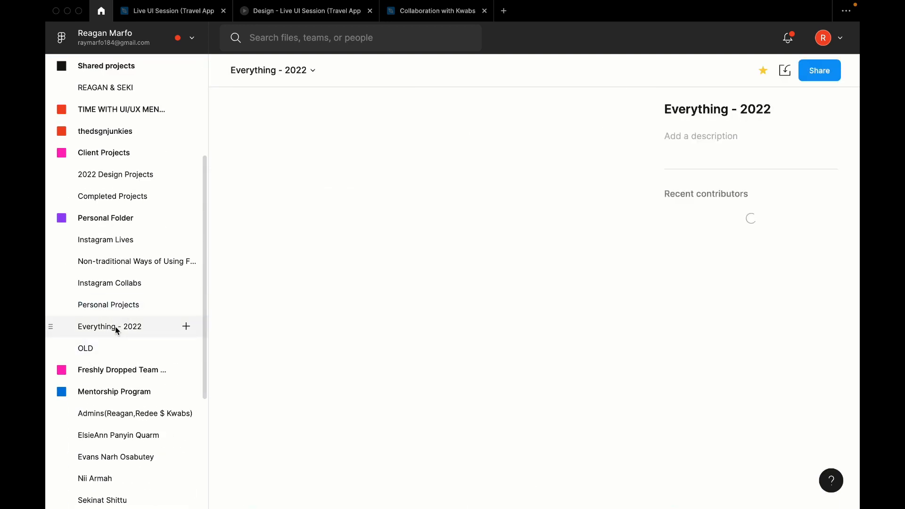
scroll(395, 323, down, 10)
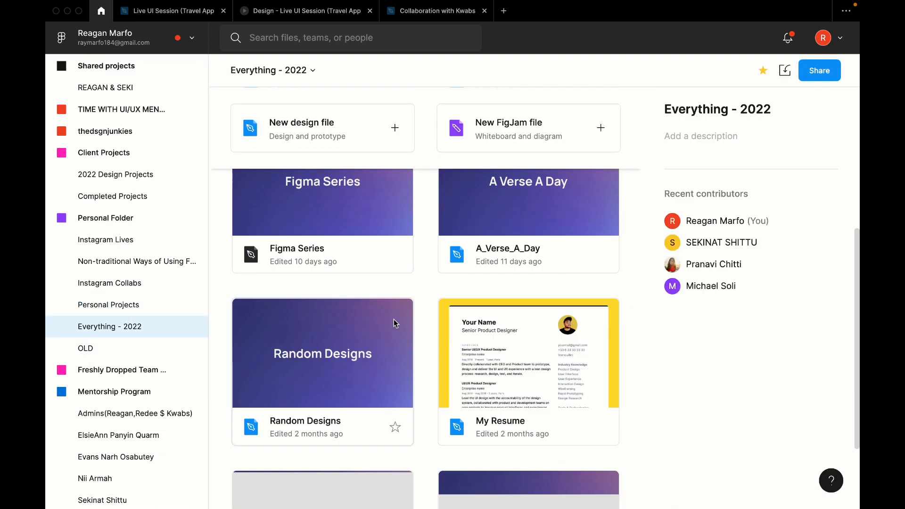
scroll(145, 264, up, 3)
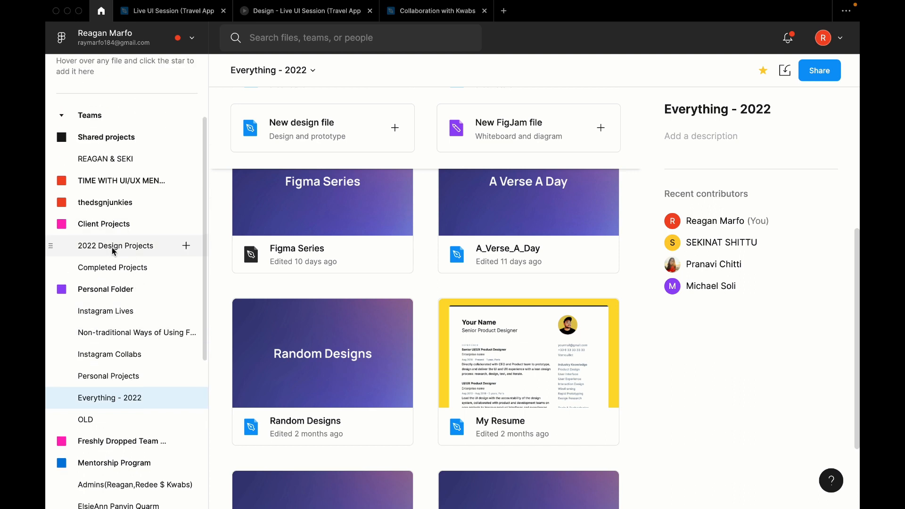
Step: Open the Fairstores Workspace file from 2022 Design Projects and place its tab right after the Live UI Session design file
click(141, 246)
scroll(362, 238, down, 8)
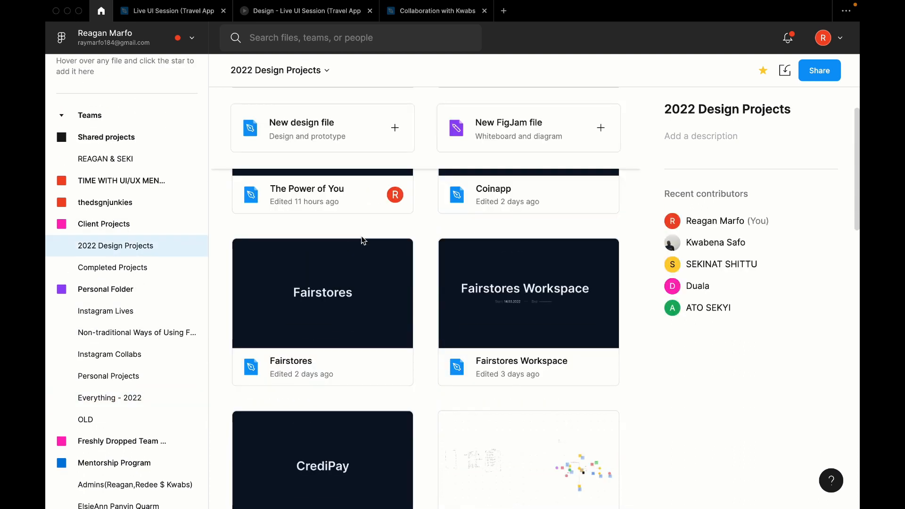
double_click(494, 294)
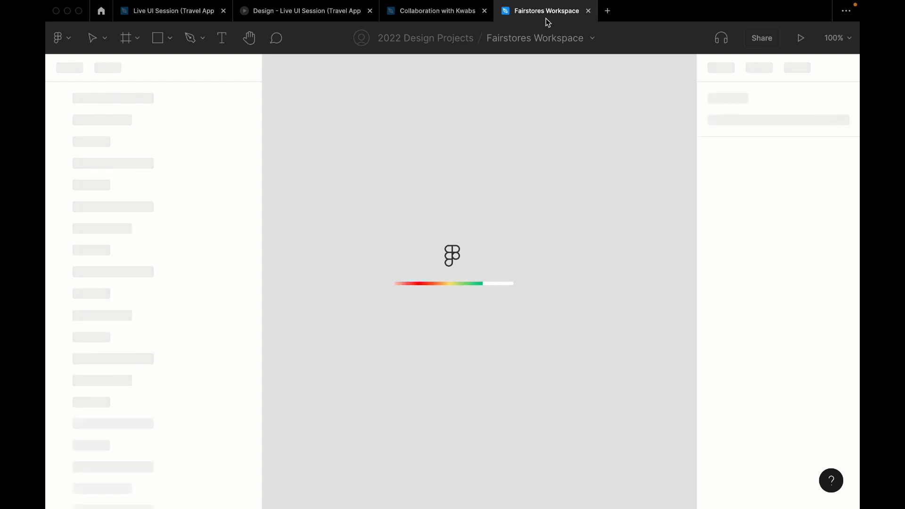
drag(543, 19, 290, 12)
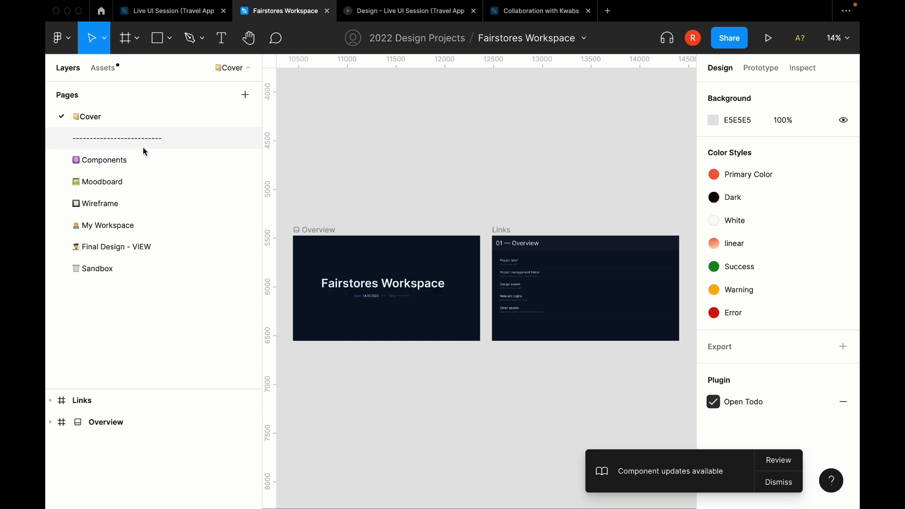
Step: Look through the Components, Moodboard and Sandbox pages of the Fairstores Workspace file and return to its Cover page
click(128, 162)
click(126, 184)
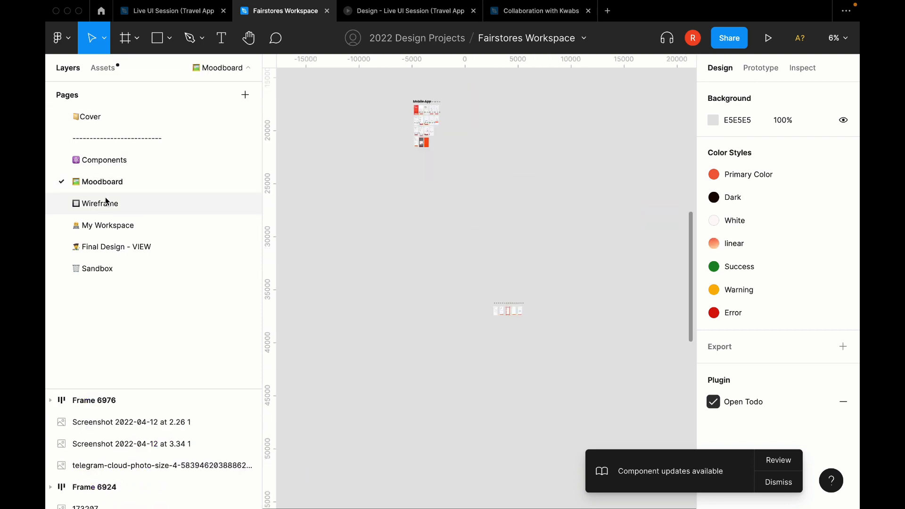
click(128, 121)
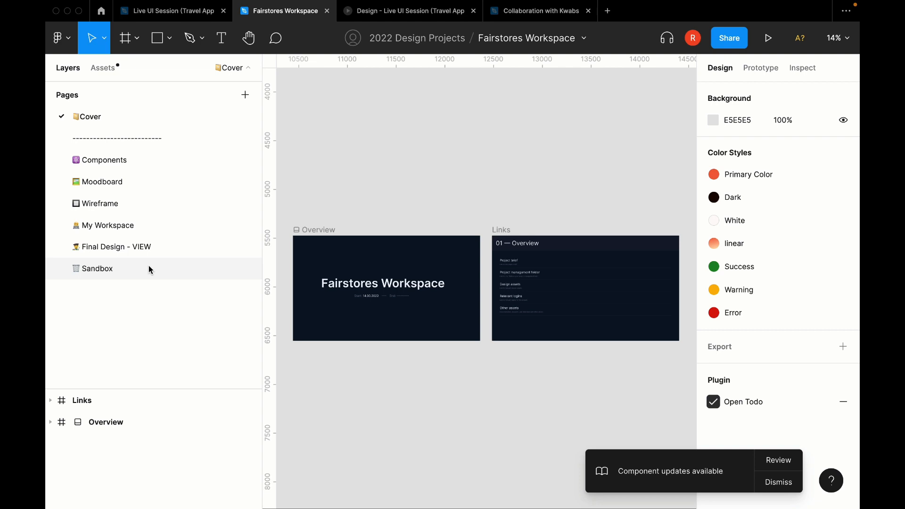
click(148, 267)
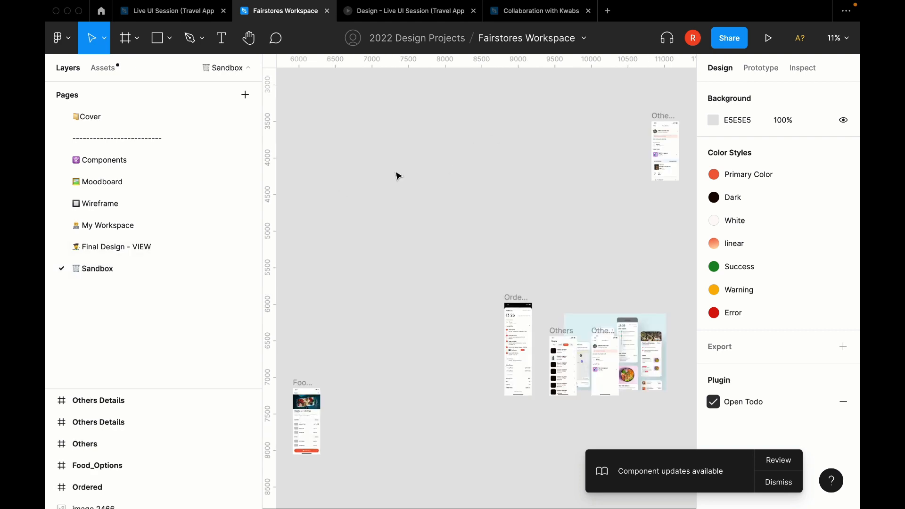
click(136, 157)
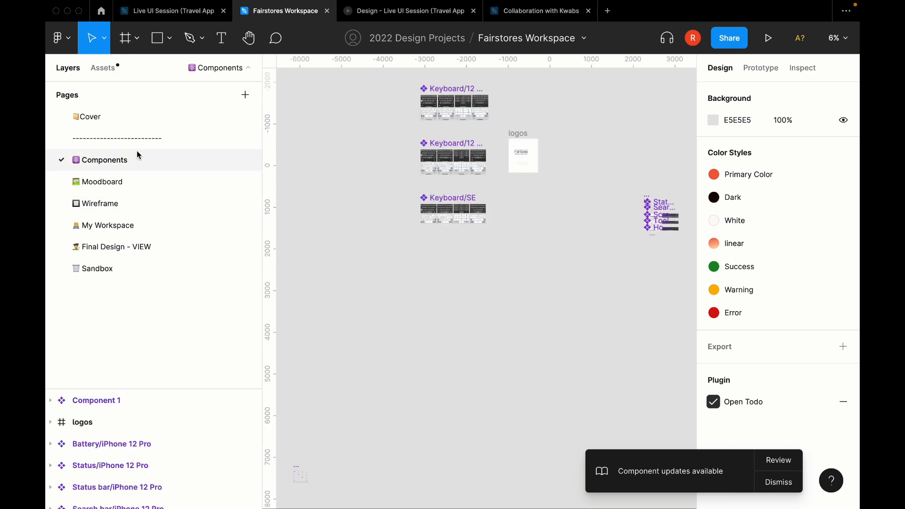
click(169, 121)
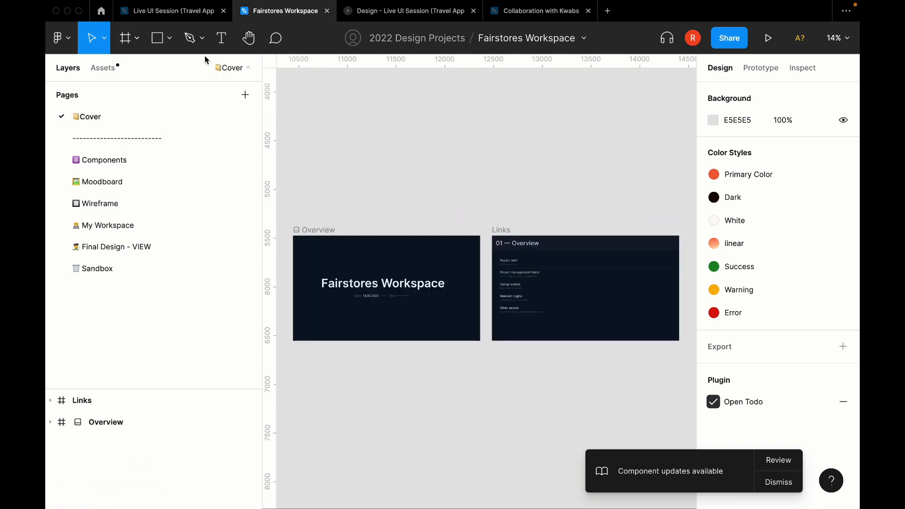
Step: Switch to the Live UI Session (Travel App) design file and view the Icons frame on its Components page
click(158, 13)
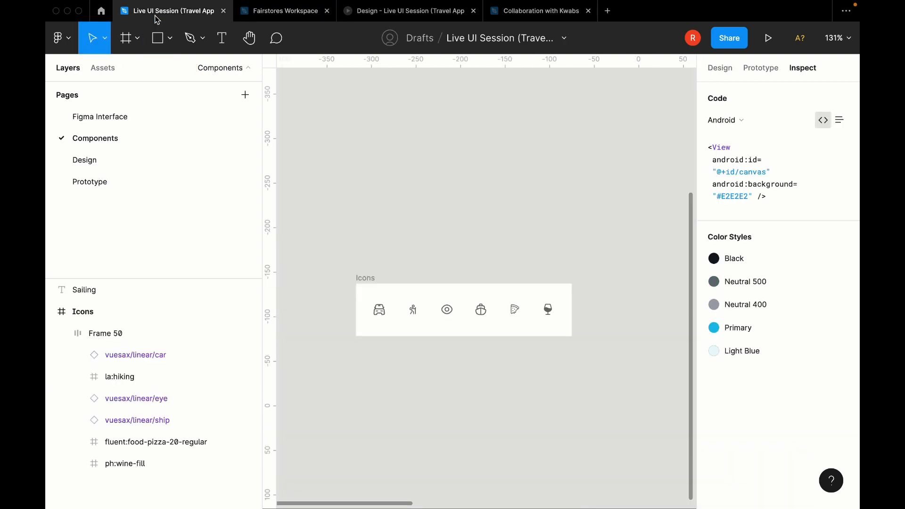
scroll(416, 253, down, 1)
scroll(416, 253, left, 1)
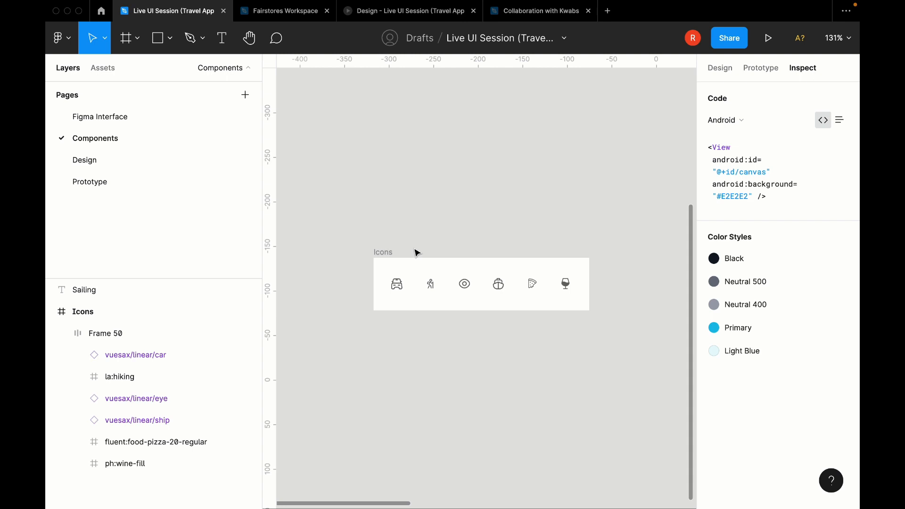
Step: Open the Figma Community from the home page and search it for "iconly"
click(100, 10)
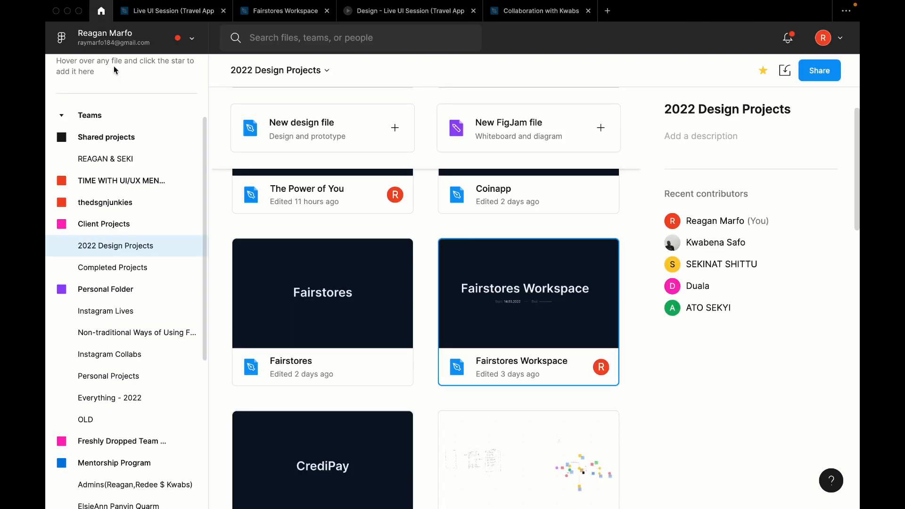
scroll(115, 71, up, 5)
click(87, 115)
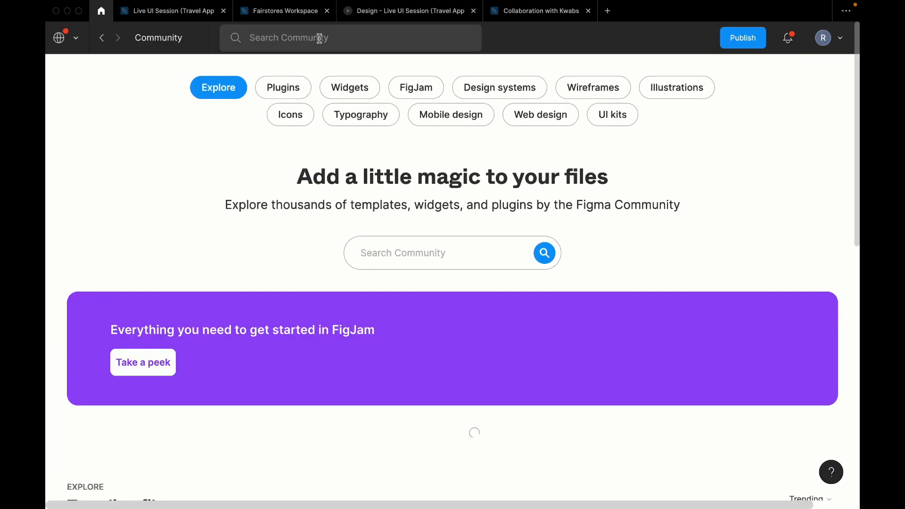
click(319, 38)
text(icon)
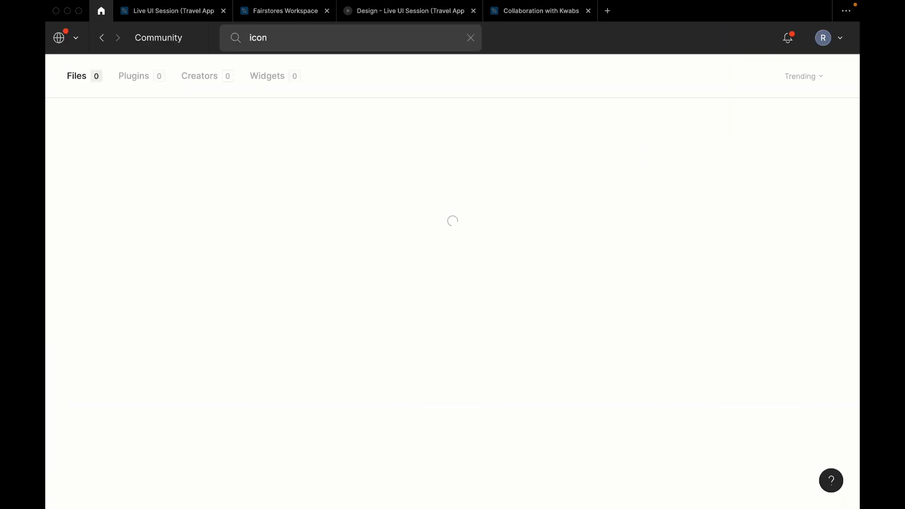
text(ly)
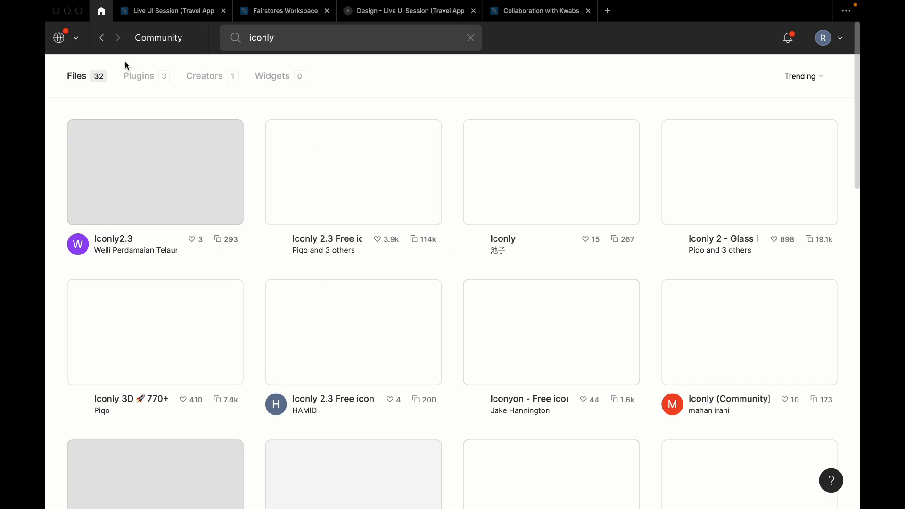
Step: Return from the Community to the account's own files, search for "iconly" and open Iconly - Essential icons (Community)
click(101, 38)
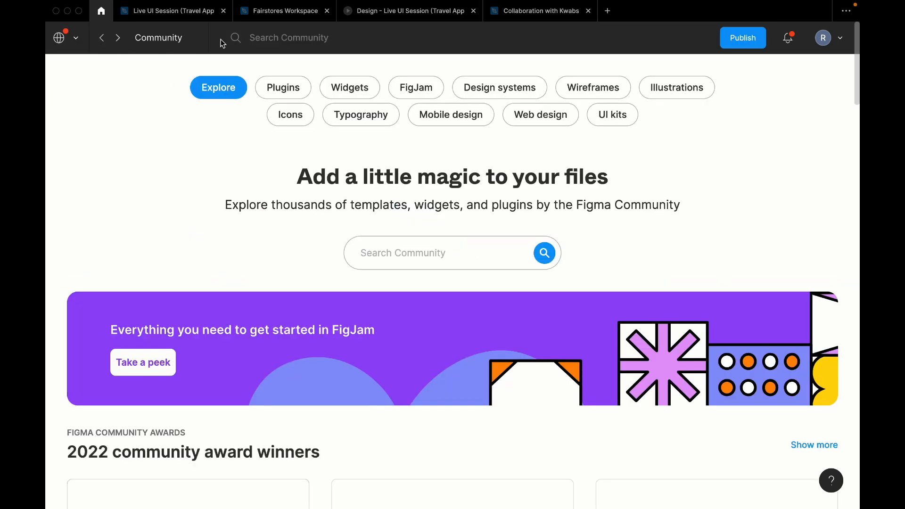
click(59, 38)
click(76, 96)
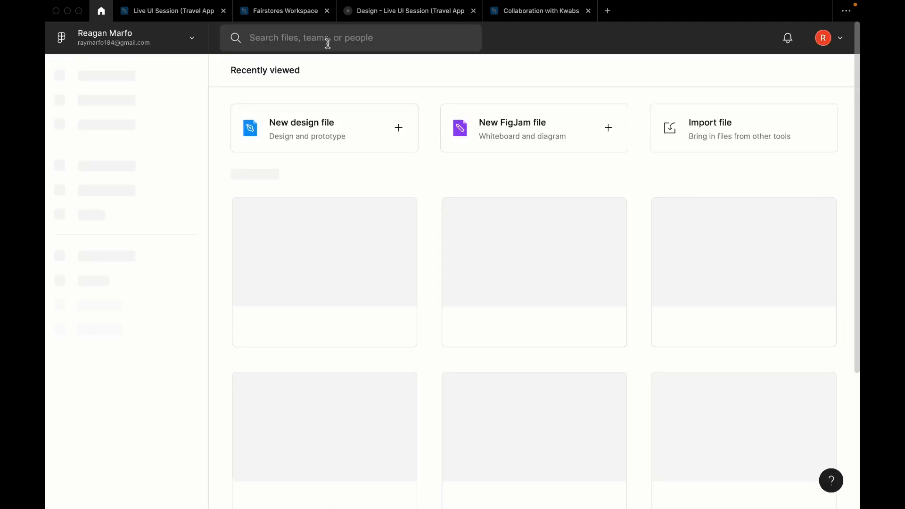
click(327, 40)
text(iconly)
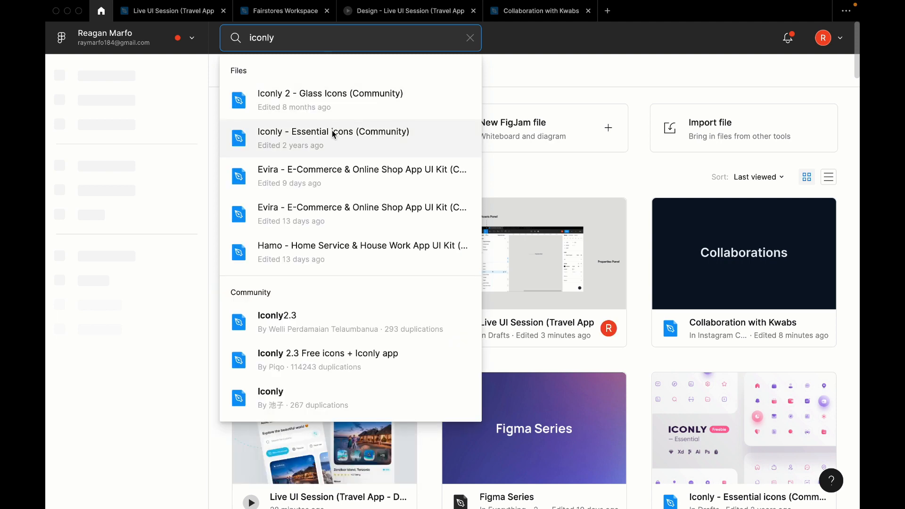
click(332, 132)
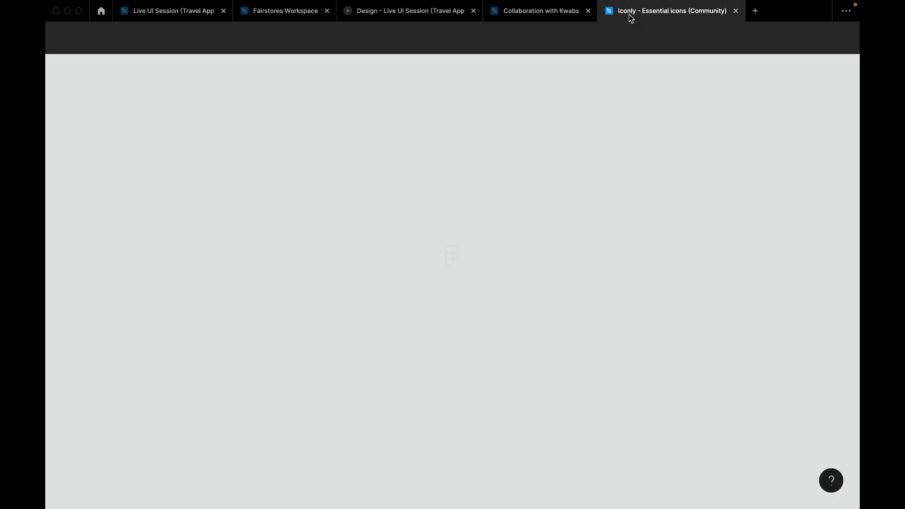
Step: Place the Iconly file's tab right after the Live UI Session tab and open its Iconly Library page
drag(630, 15, 358, 6)
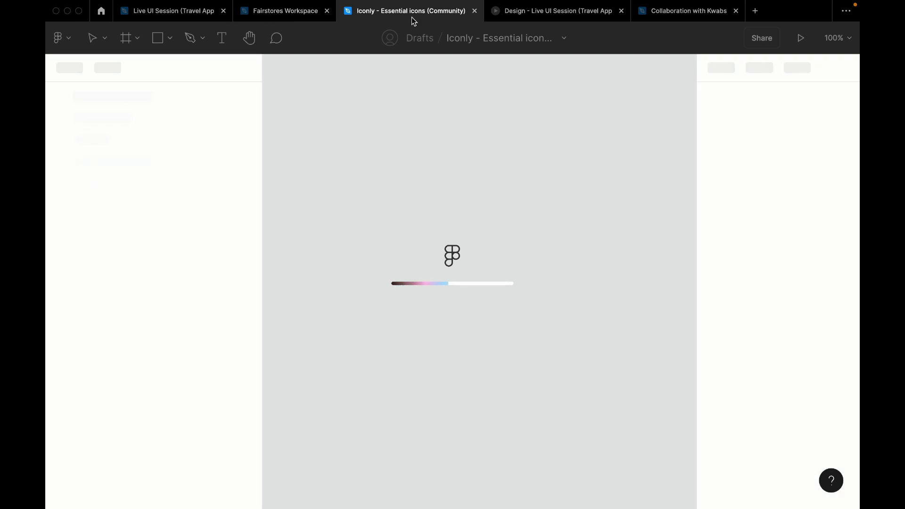
drag(411, 17, 336, 15)
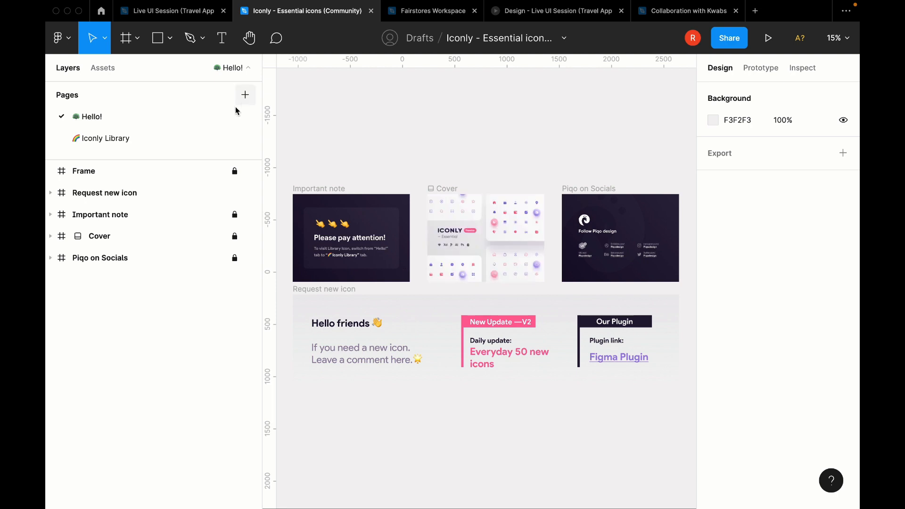
click(208, 132)
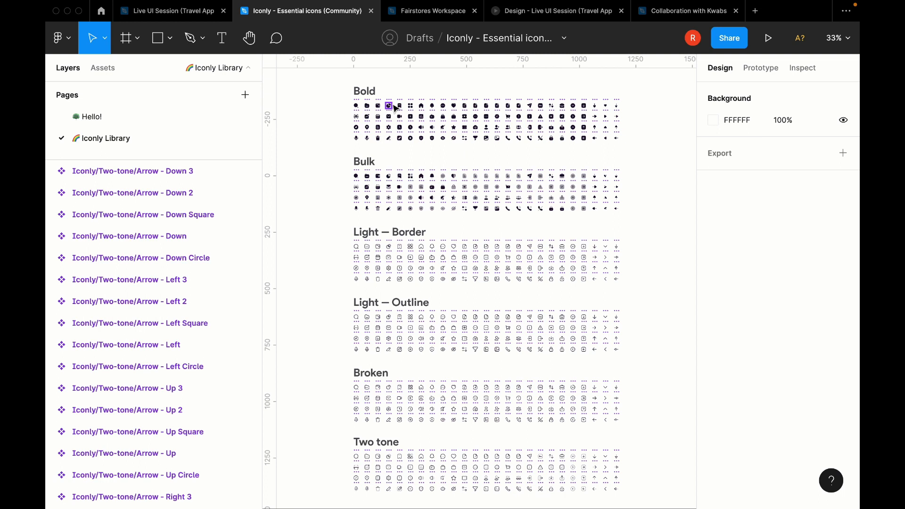
Step: Start publishing the Iconly file as a library and move it to the Icons project of the Assets team
click(104, 67)
click(246, 96)
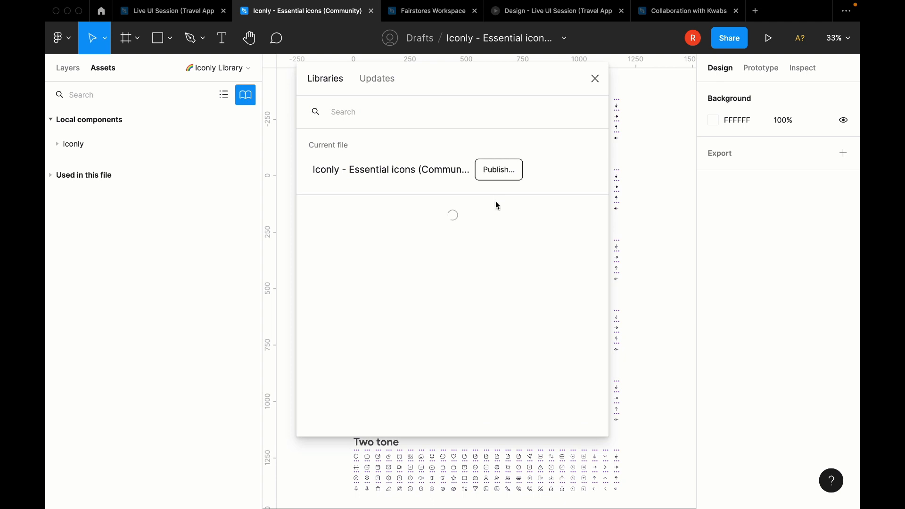
click(509, 177)
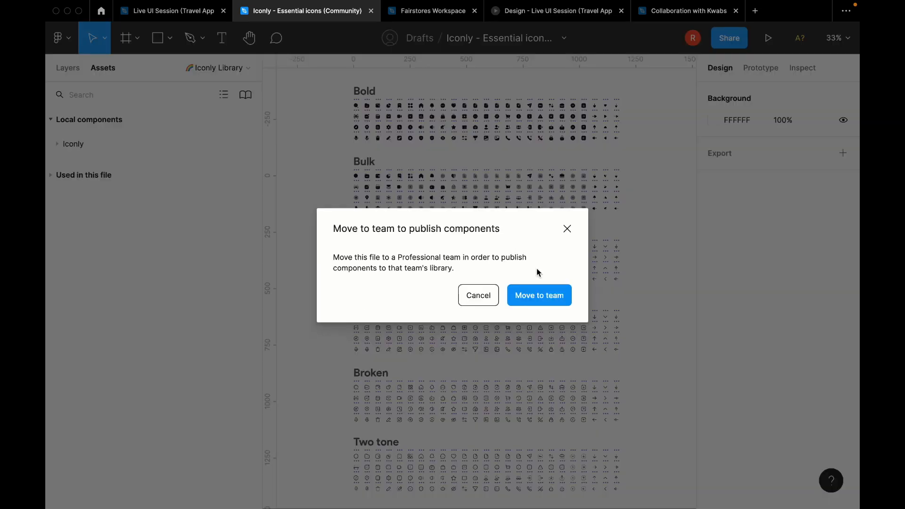
click(536, 294)
scroll(437, 236, down, 15)
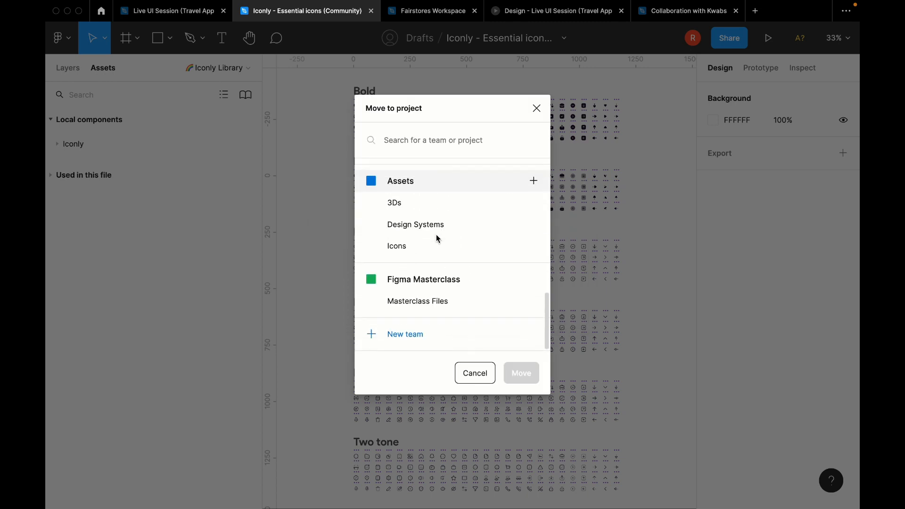
click(436, 234)
click(415, 250)
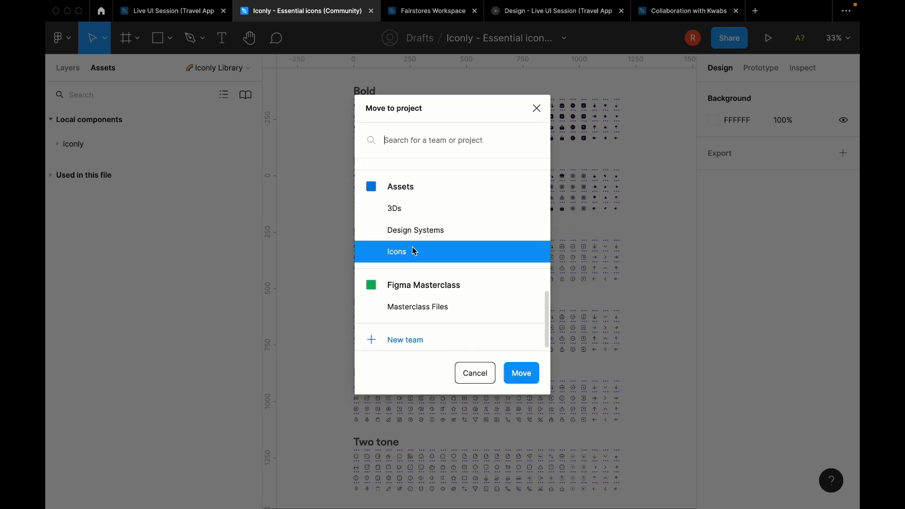
click(521, 374)
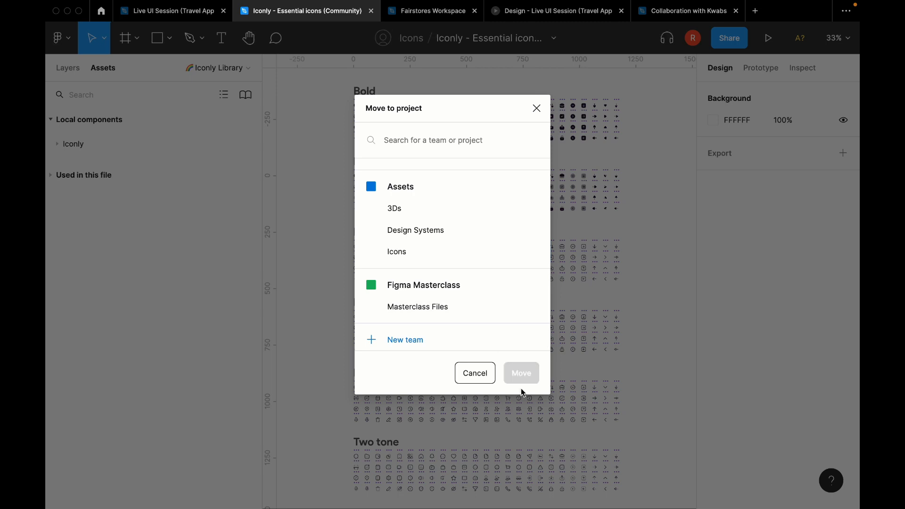
Step: Review the list of Iconly components and publish all of them as a library
scroll(361, 315, down, 10)
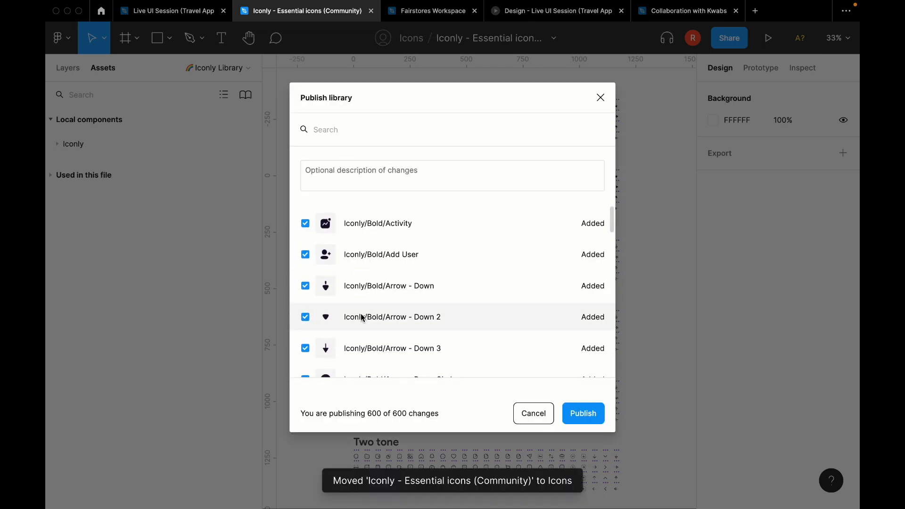
scroll(361, 316, down, 15)
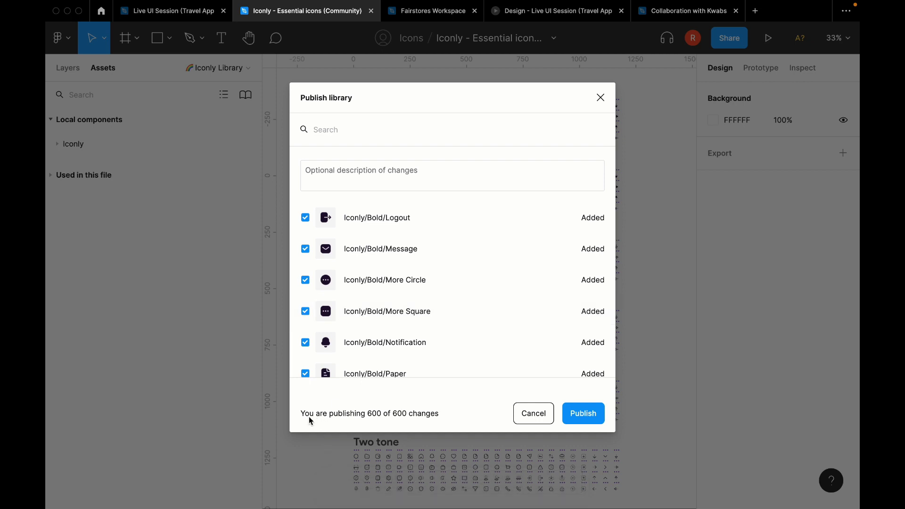
click(586, 425)
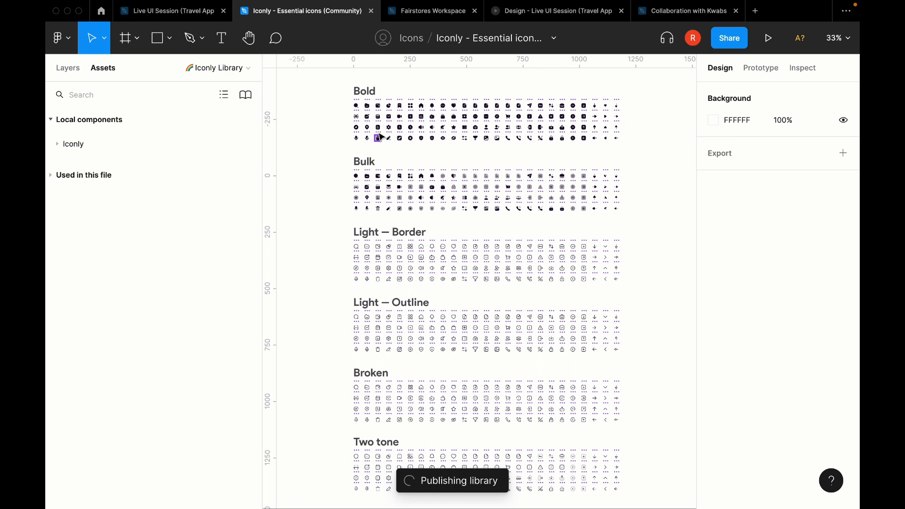
Step: Open the library list of the Live UI Session (Travel App) file and enable the Raygan's Icon library
click(172, 18)
click(281, 19)
click(188, 10)
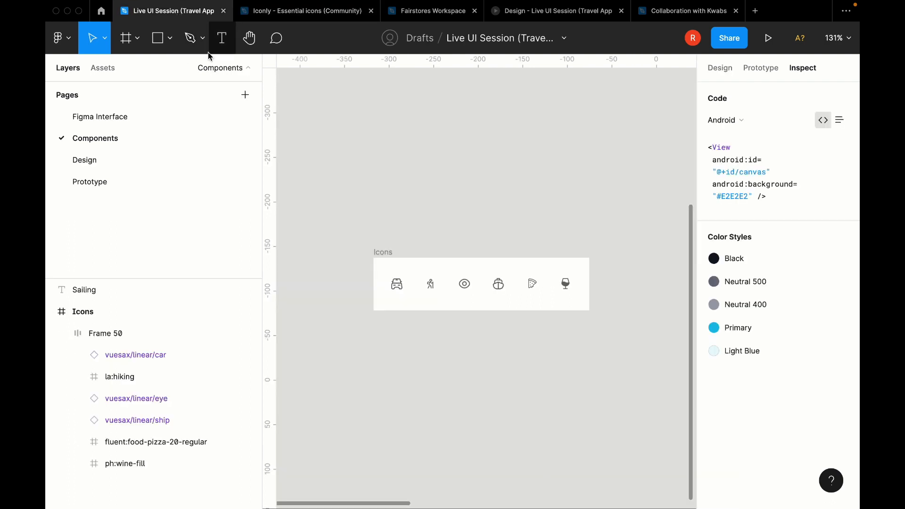
click(108, 72)
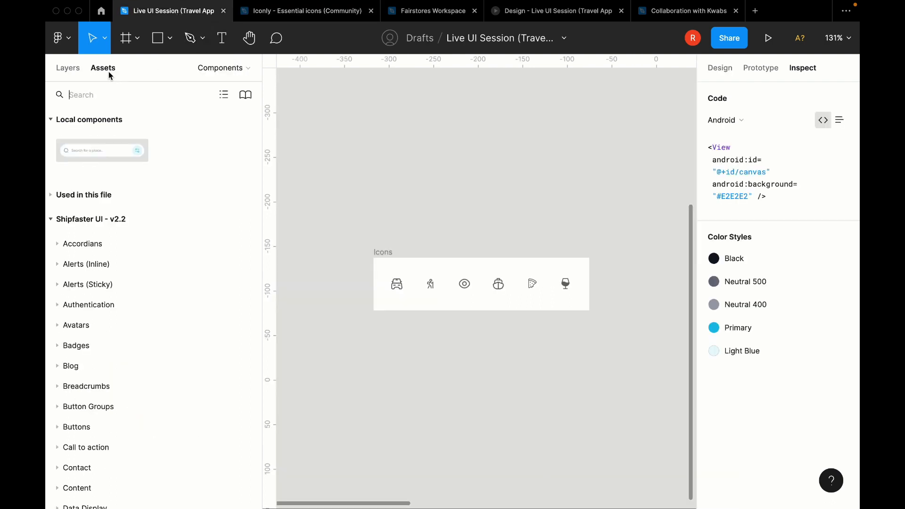
click(245, 95)
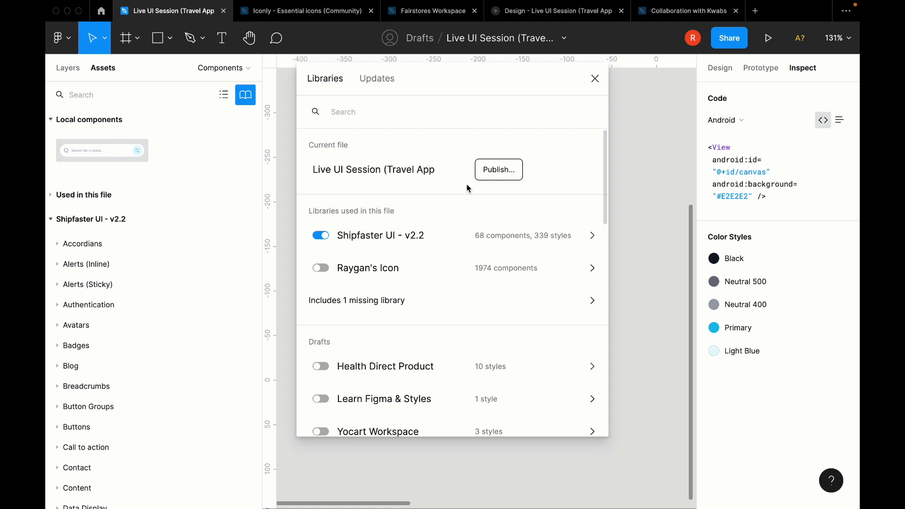
scroll(468, 187, down, 3)
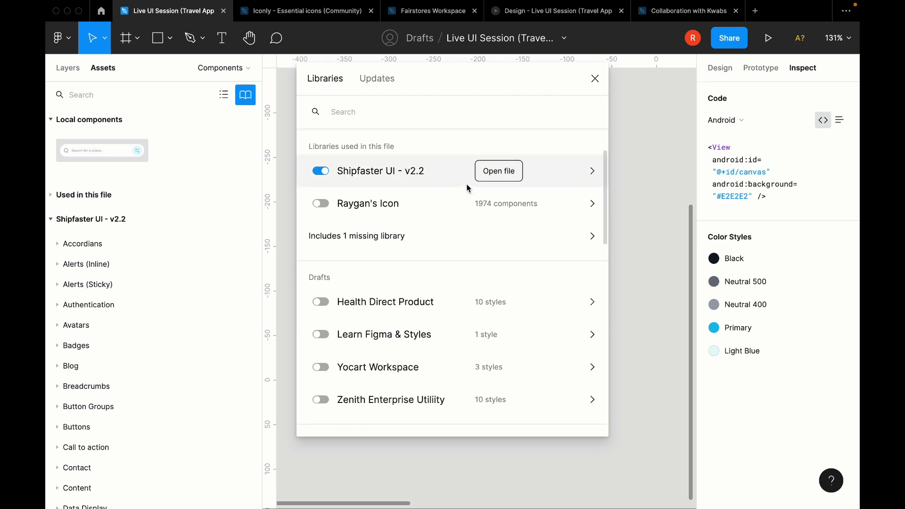
scroll(468, 188, up, 3)
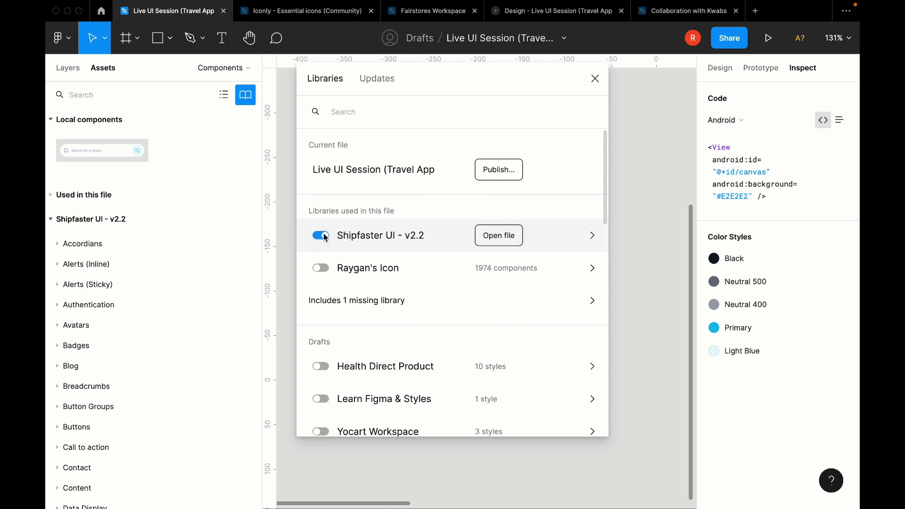
scroll(324, 235, down, 1)
click(321, 223)
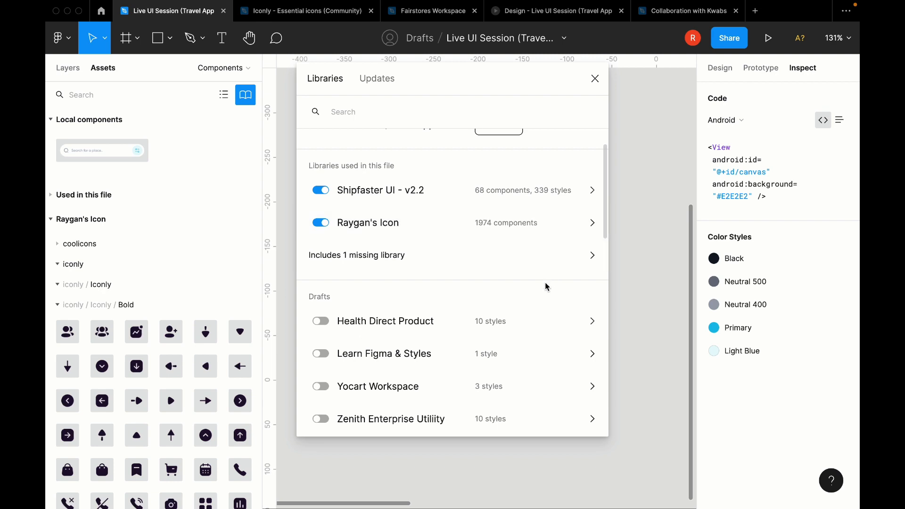
Step: Enable the Figma Icons and iOS 15 UI Kit for Figma libraries from the Assets team
scroll(465, 267, down, 5)
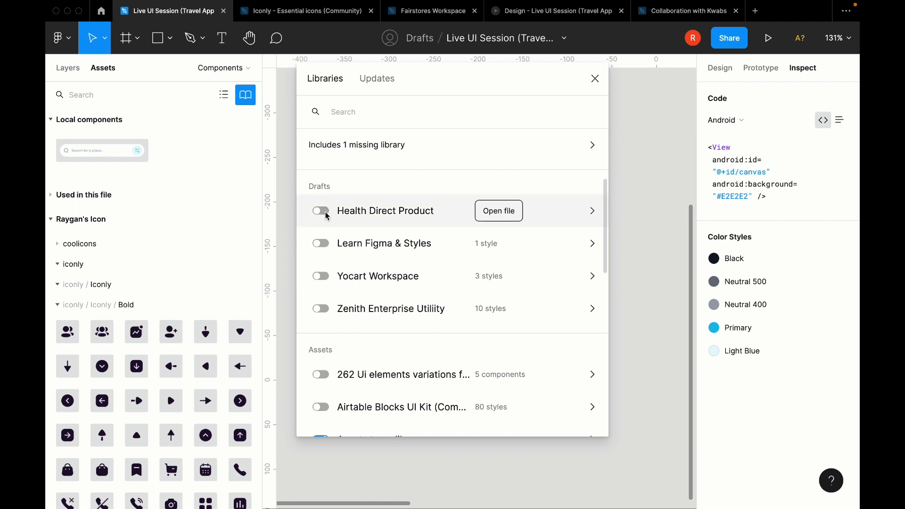
scroll(325, 215, down, 8)
scroll(325, 236, down, 1)
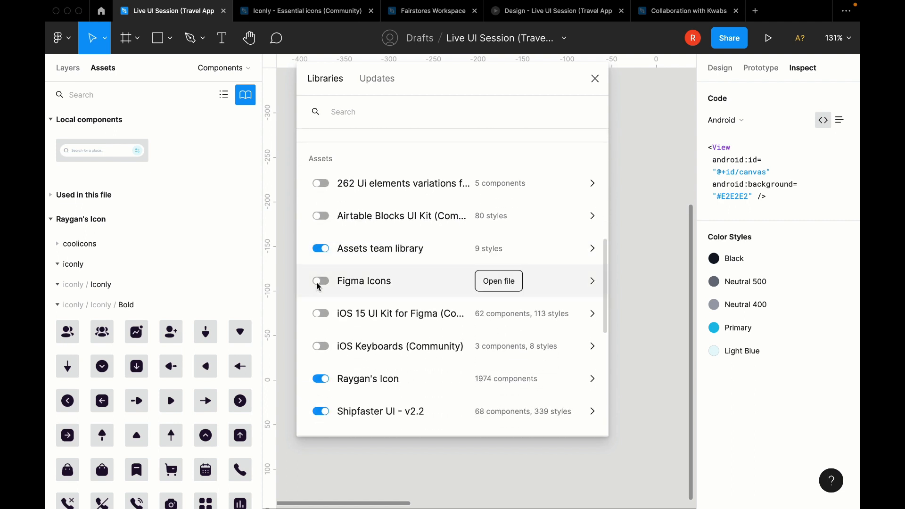
click(319, 282)
click(320, 314)
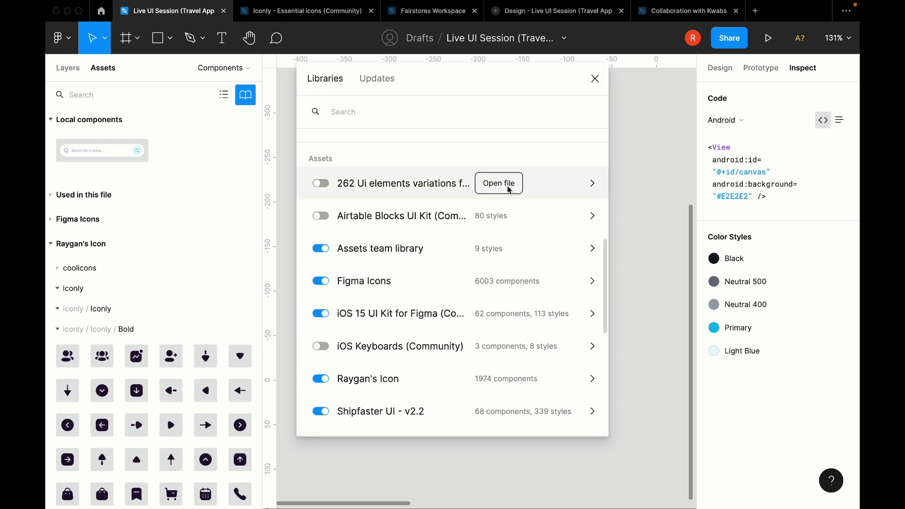
Step: Close the library list and search the assets for "notification"
scroll(511, 178, up, 8)
click(594, 78)
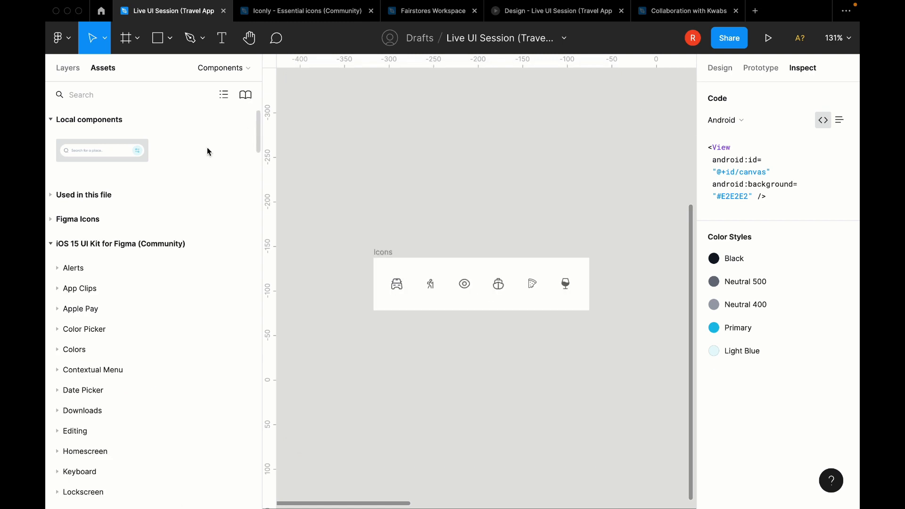
click(143, 94)
text(notifi)
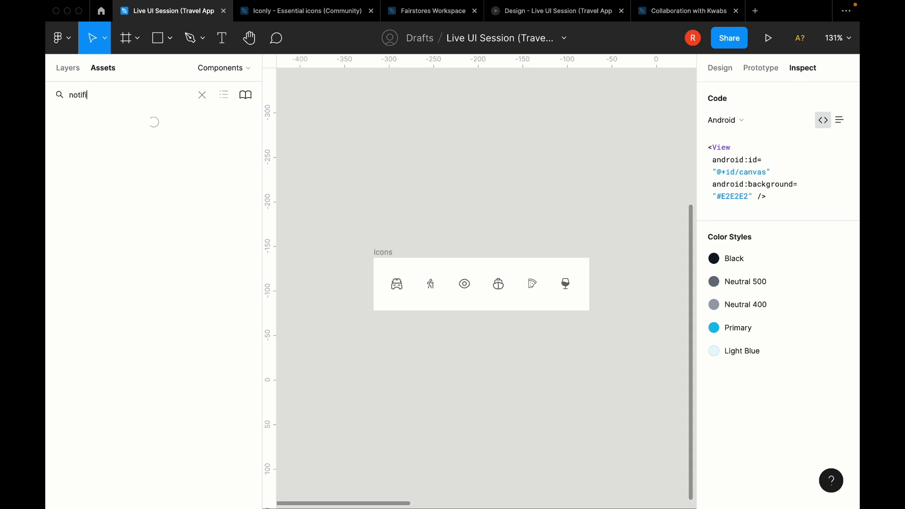
text(acion)
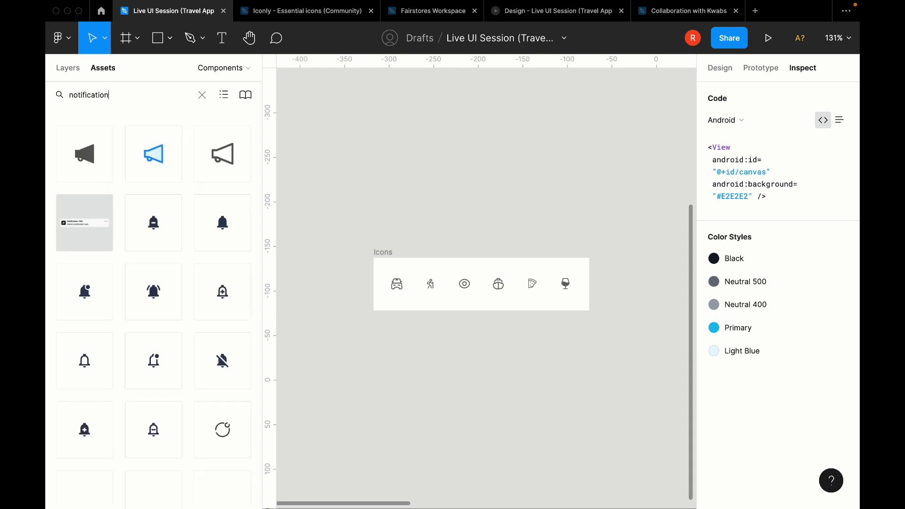
Step: Examine the notification icons offered by the enabled libraries and clear the asset search
scroll(201, 223, down, 6)
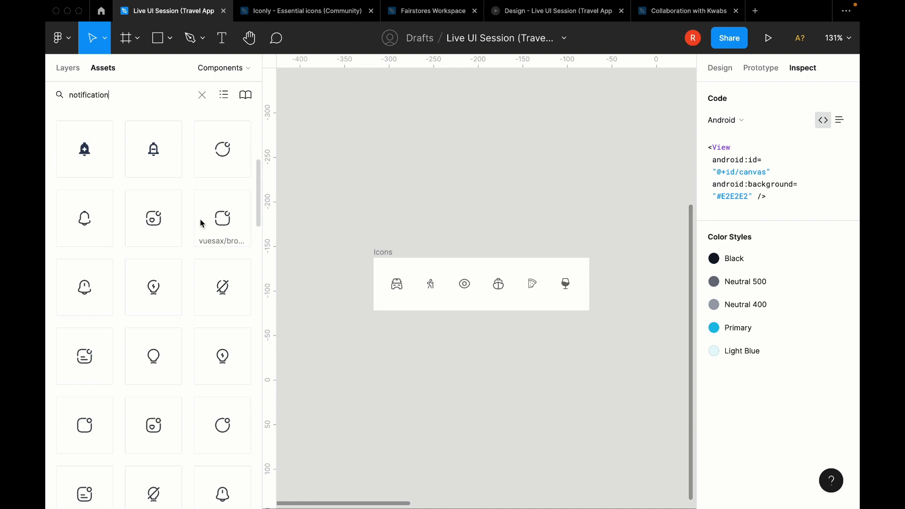
scroll(201, 224, down, 10)
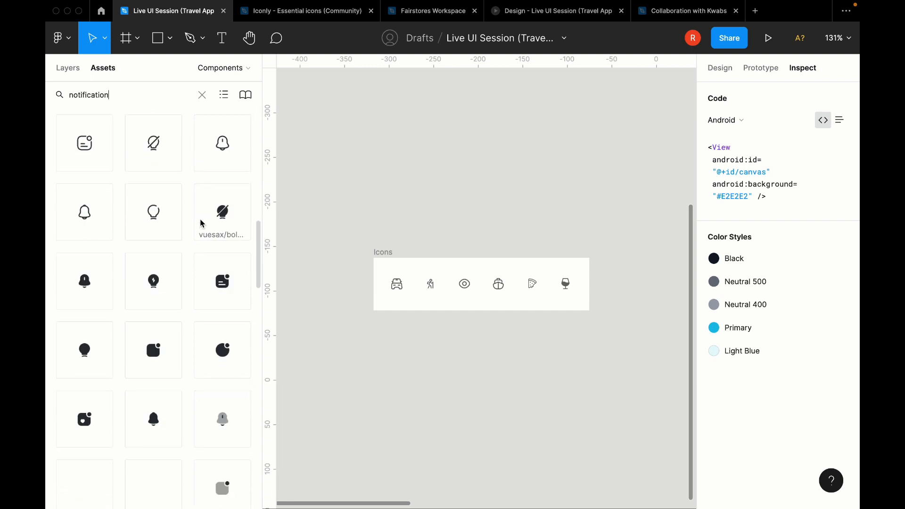
scroll(201, 223, down, 7)
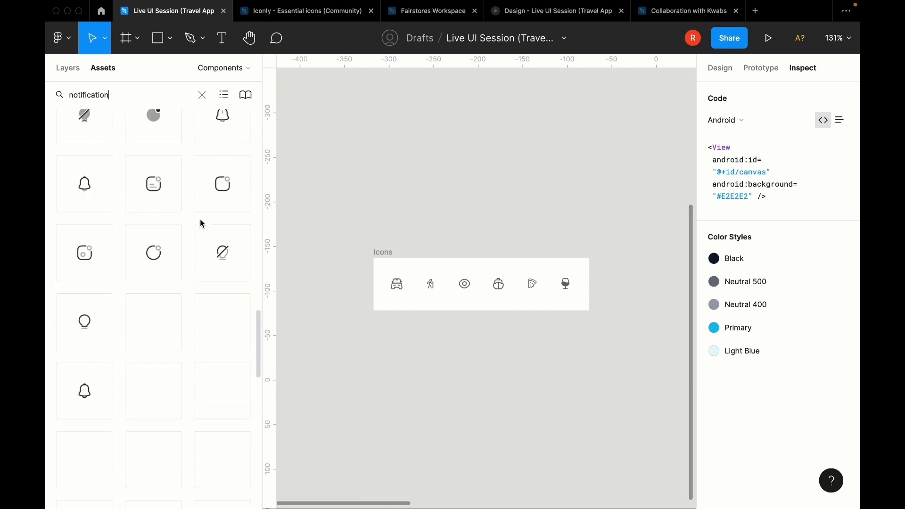
scroll(201, 224, down, 5)
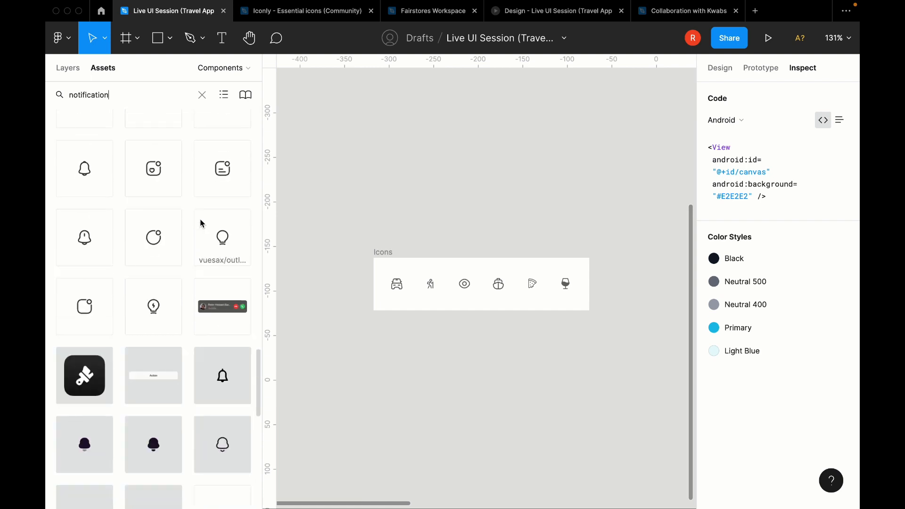
scroll(200, 223, down, 5)
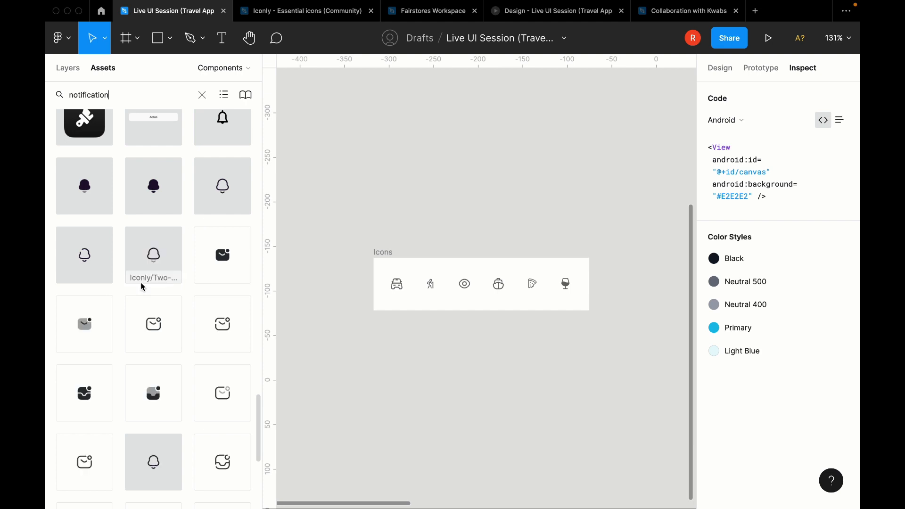
scroll(177, 281, up, 20)
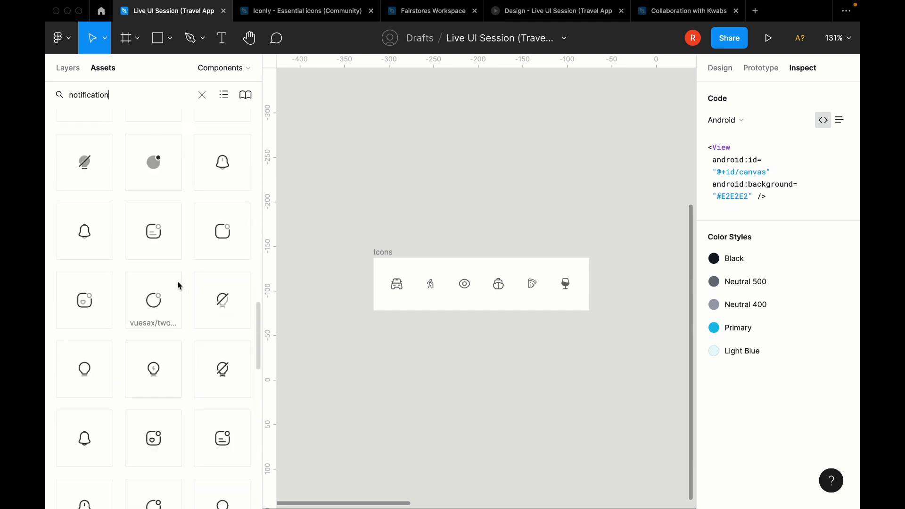
scroll(178, 281, up, 5)
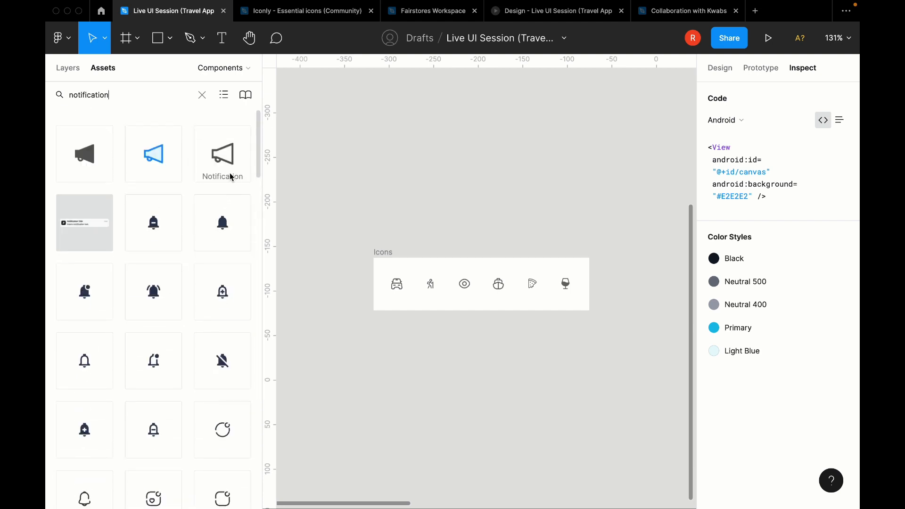
click(202, 95)
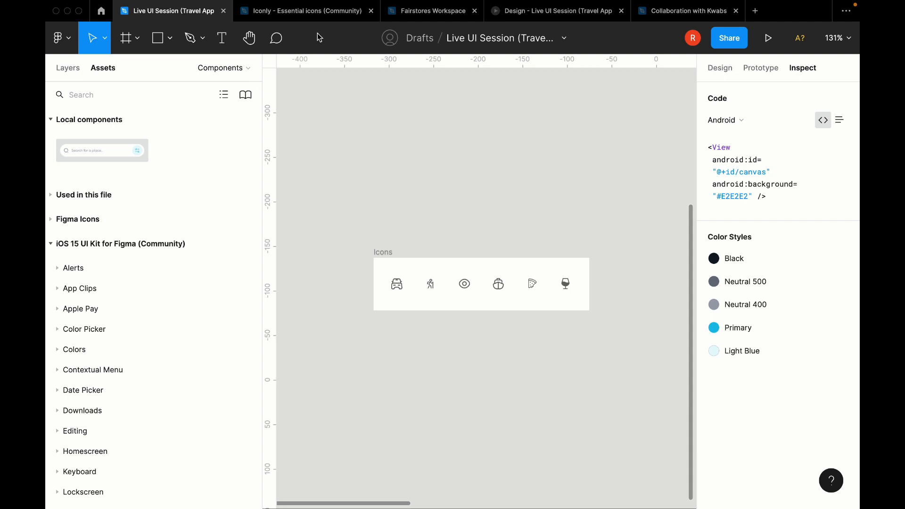
Step: Switch to the Instagram collaboration file, open its second Landing Page page and select the Home frame in the wireframe
click(700, 21)
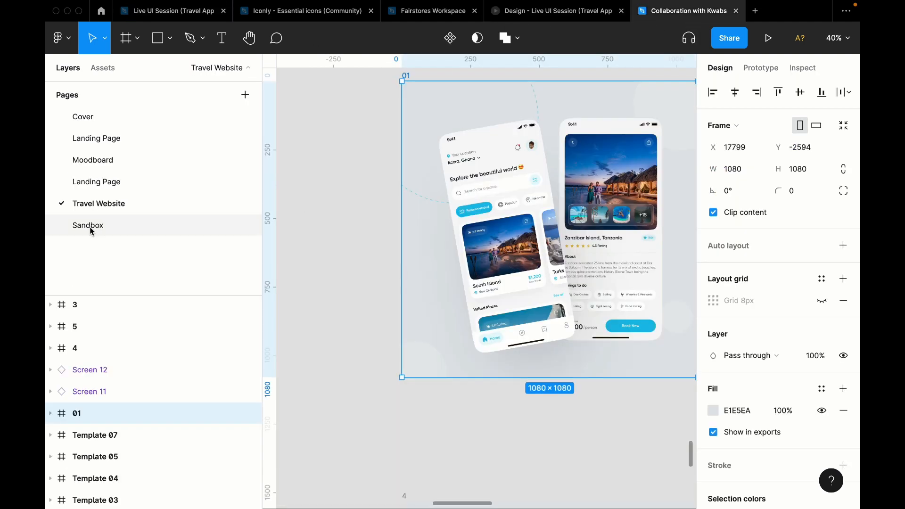
click(118, 182)
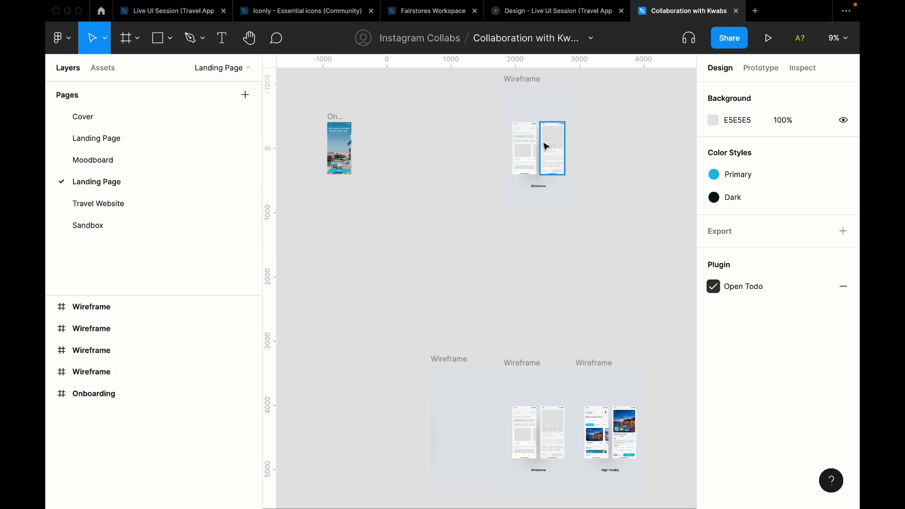
scroll(543, 143, up, 5)
click(476, 86)
scroll(472, 81, up, 5)
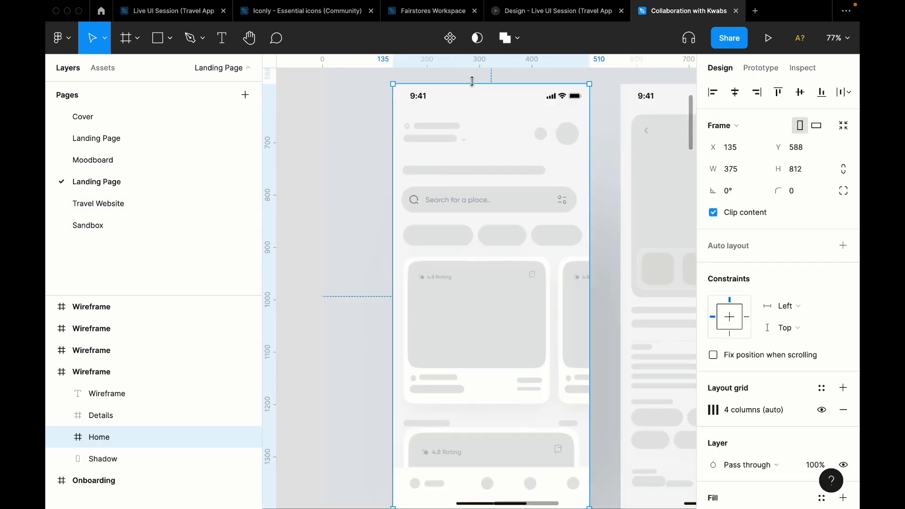
Step: Select the status bar together with the home indicator in the Home wireframe, and clear the selection
double_click(465, 93)
scroll(449, 150, down, 4)
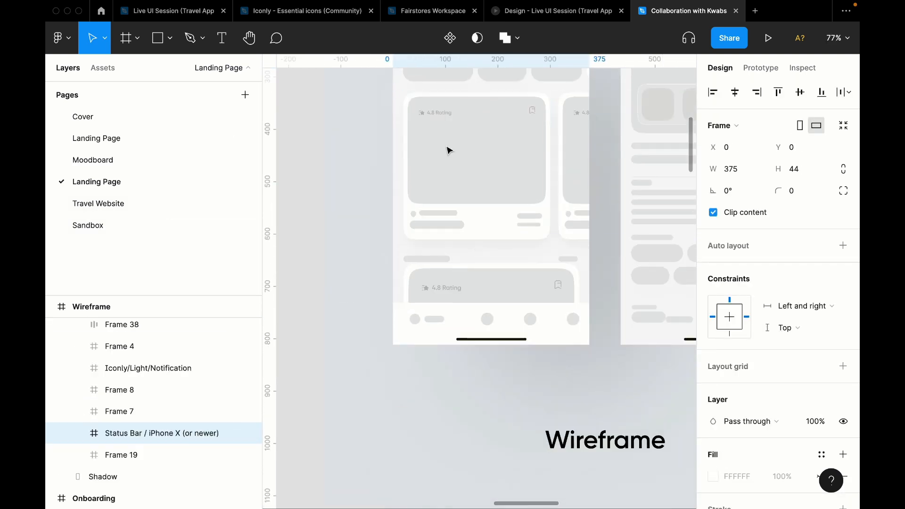
shift+click(466, 338)
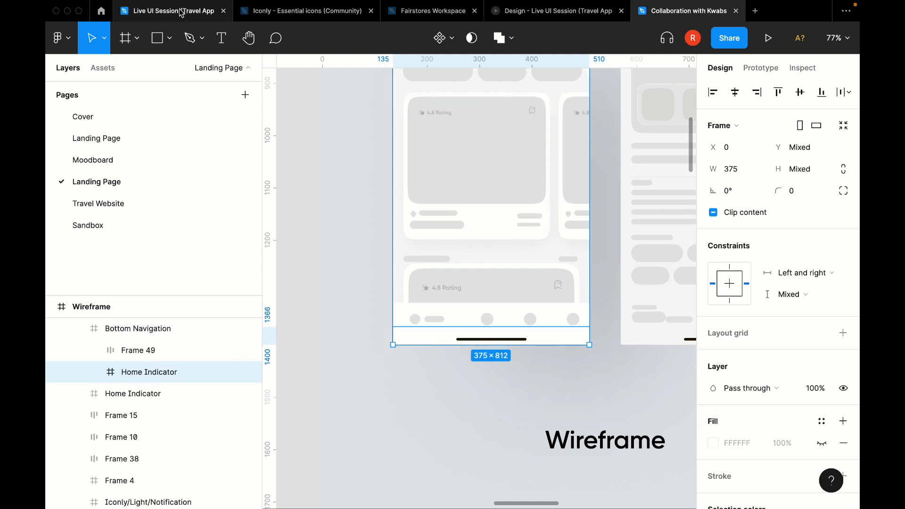
click(332, 88)
Step: Return to the Live UI Session (Travel App) file and open its Design page at frame 01
click(204, 16)
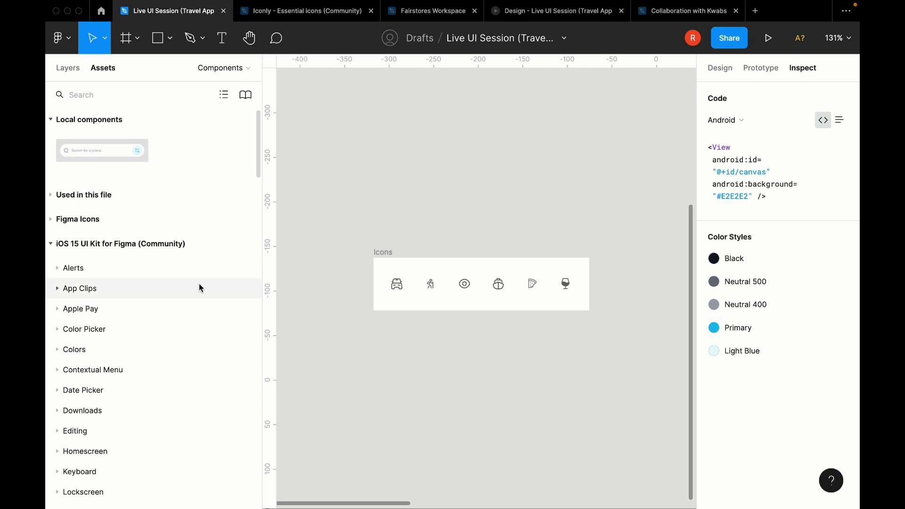
click(152, 161)
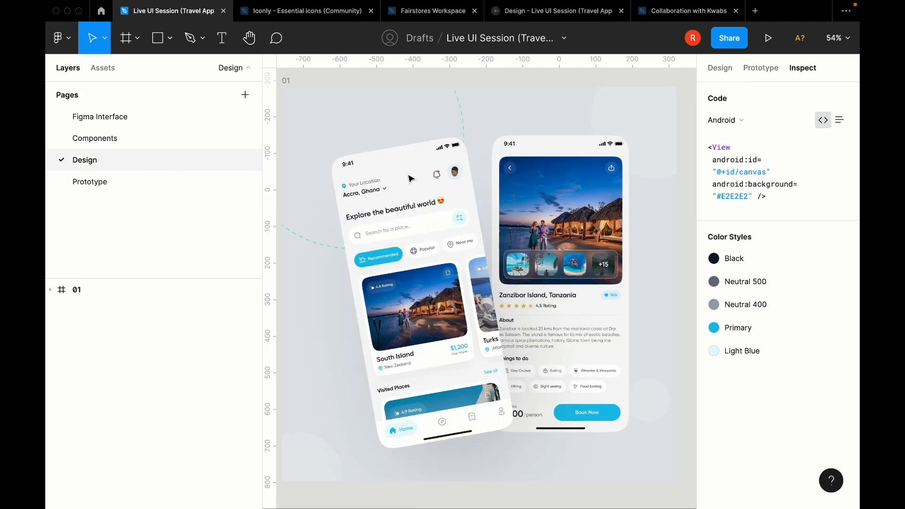
scroll(400, 160, up, 3)
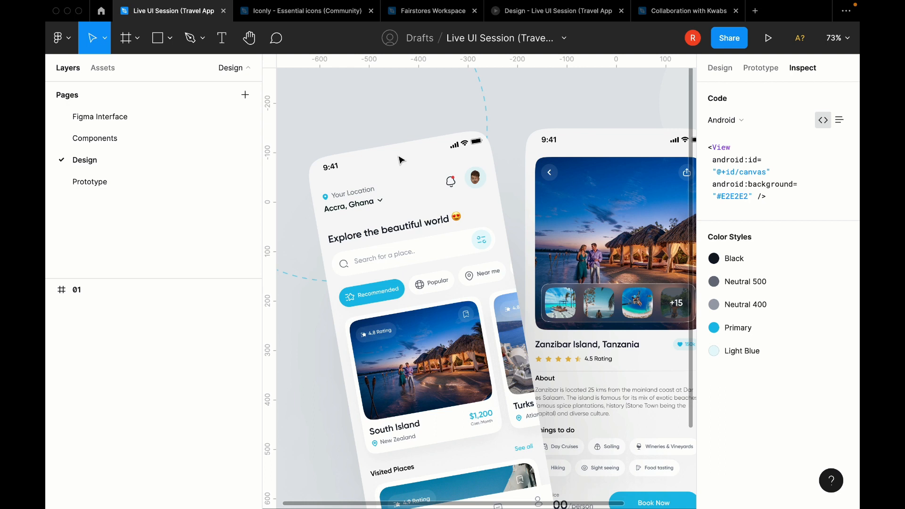
Step: Hide the interface to view frame 01 on a clean canvas, and show the interface again
key(super+backslash)
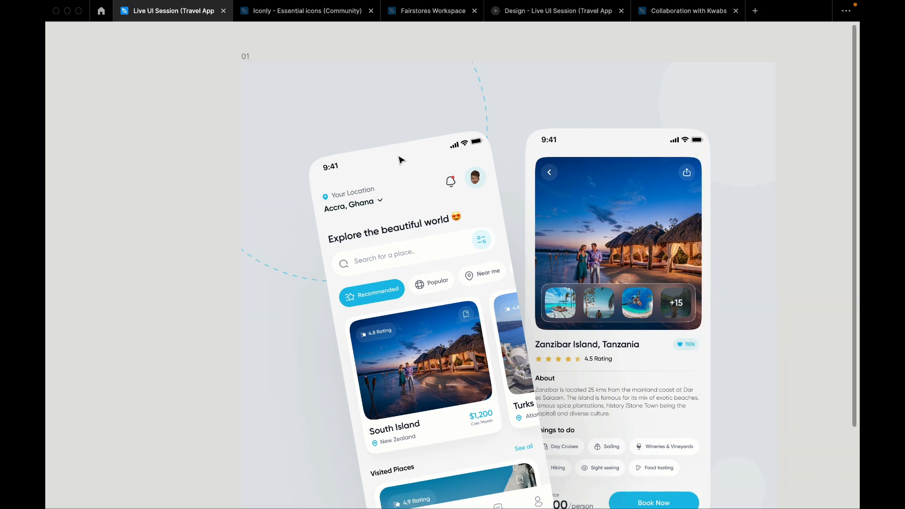
scroll(400, 160, down, 5)
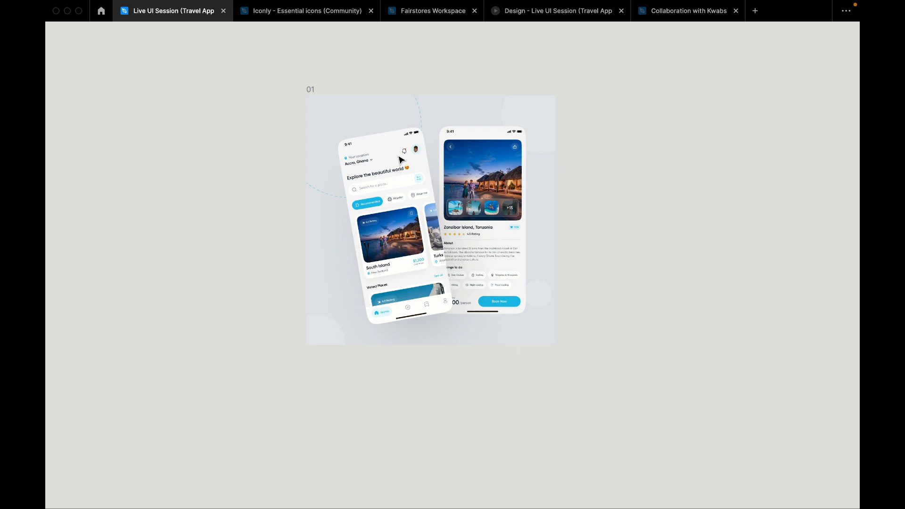
scroll(399, 160, up, 1)
scroll(400, 160, up, 6)
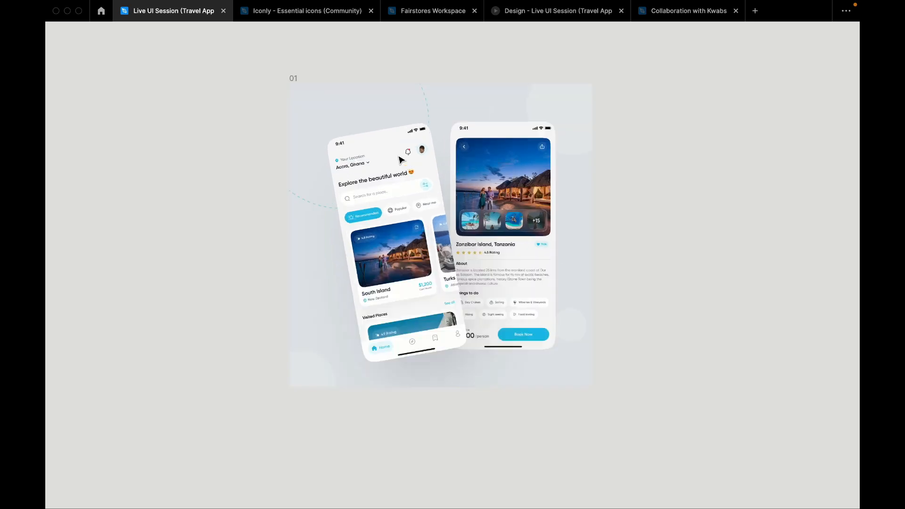
scroll(399, 160, down, 3)
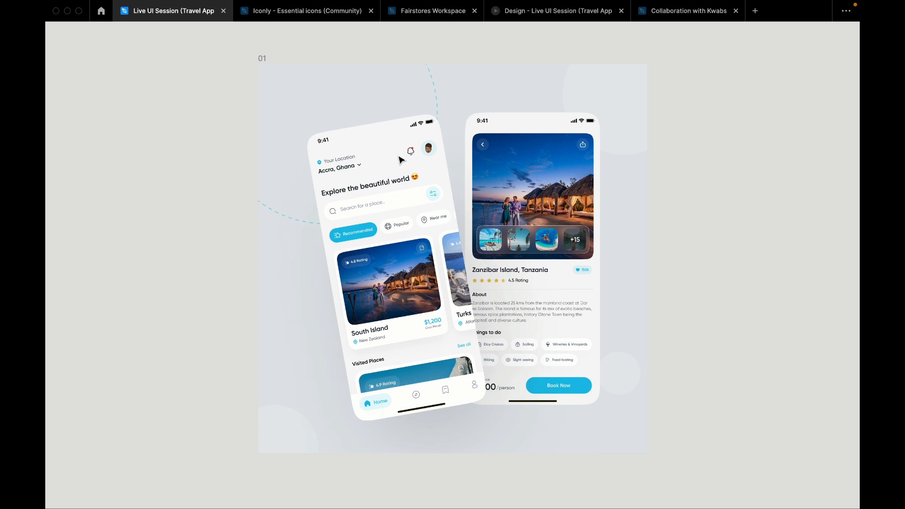
key(super+backslash)
Step: Activate the Frame tool over the empty canvas beside frame 01 and display the preset frame sizes
scroll(400, 160, down, 3)
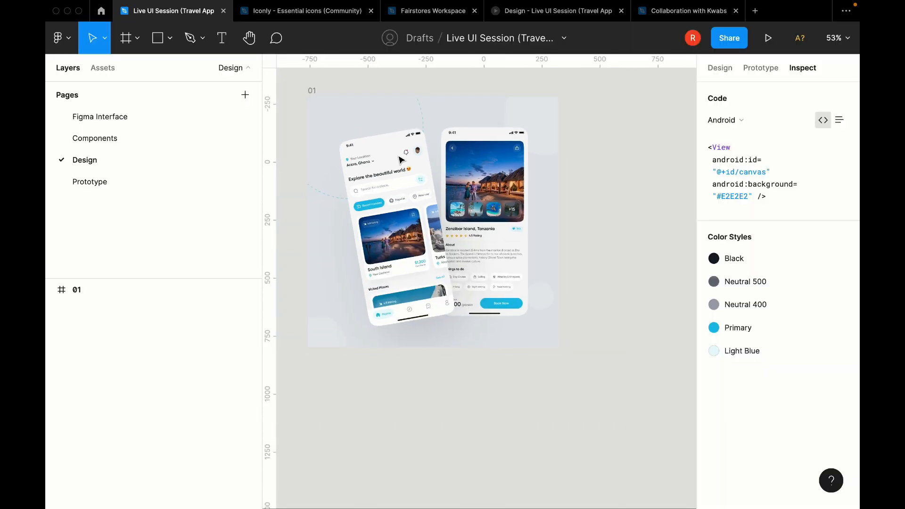
scroll(400, 160, right, 6)
key(f)
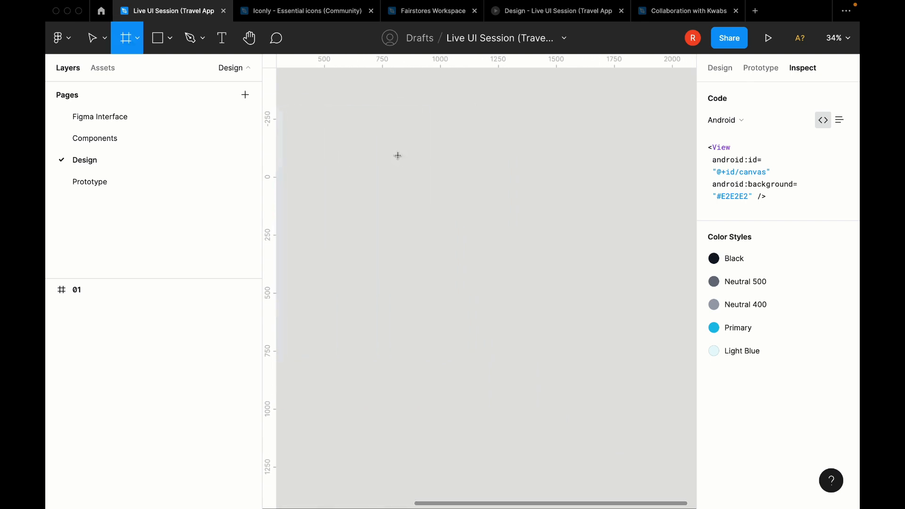
click(714, 70)
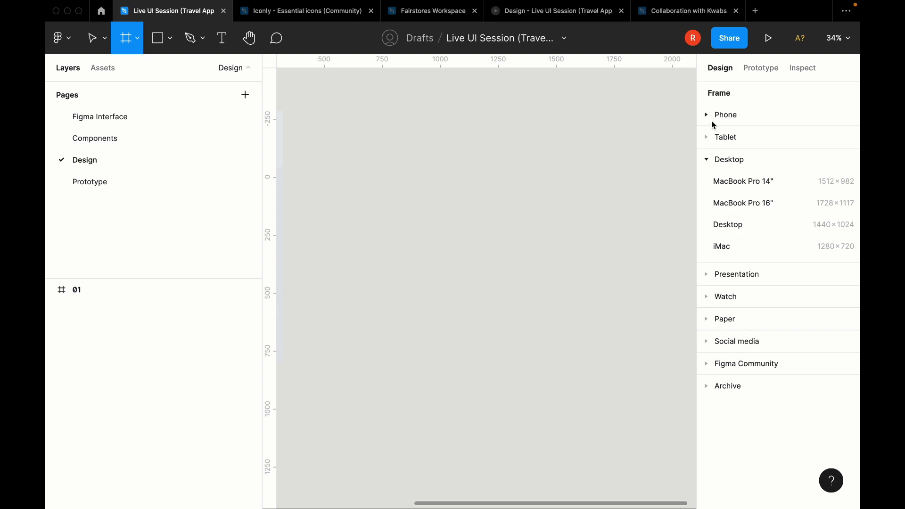
Step: Leave the Frame tool and switch from the Move tool to the Scale tool
click(93, 37)
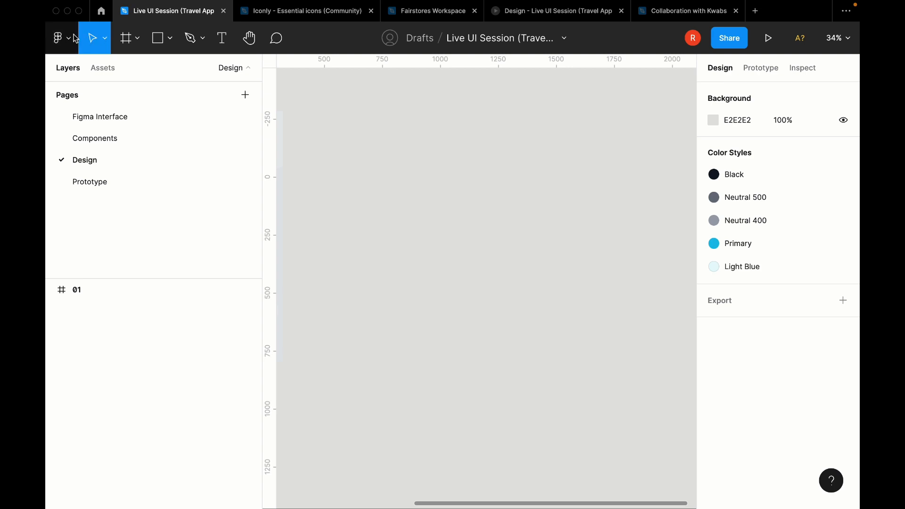
click(105, 38)
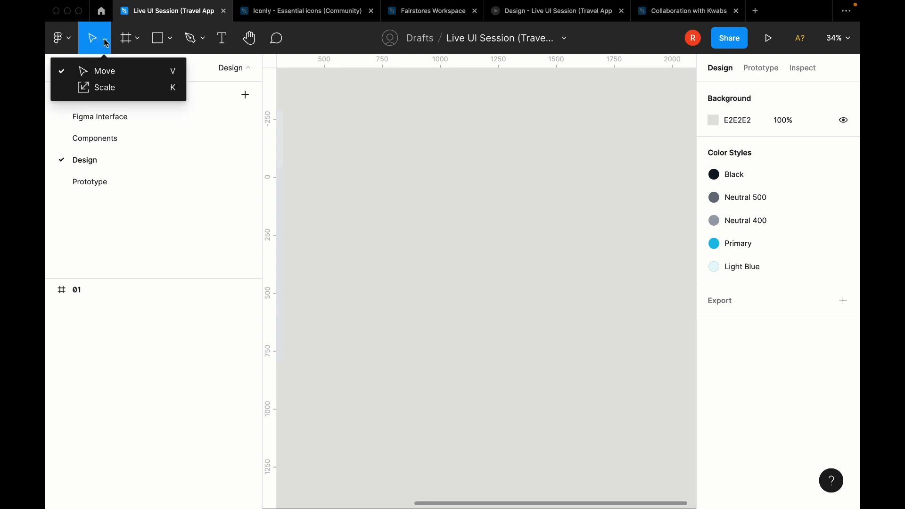
click(115, 96)
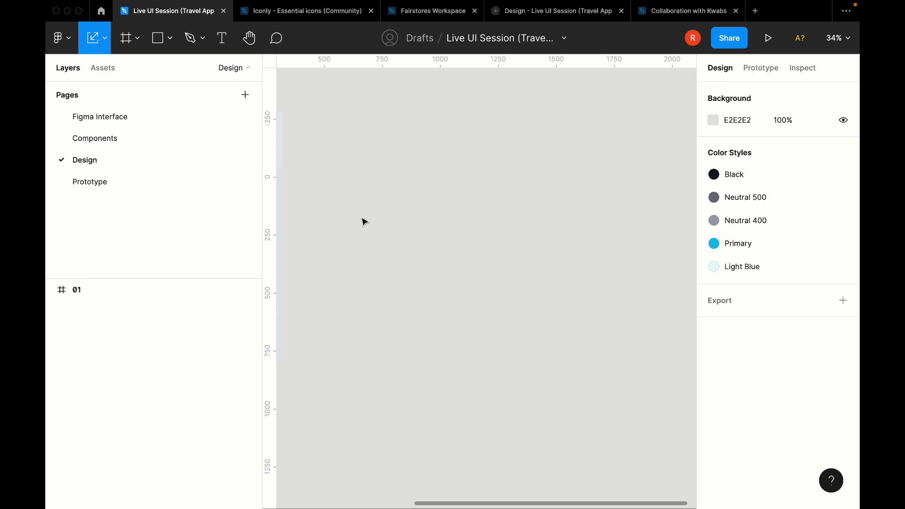
Step: Add the text "zasdasdhasd" on the empty canvas beside frame 01 and set its font size to 100
key(t)
click(390, 250)
text(zas)
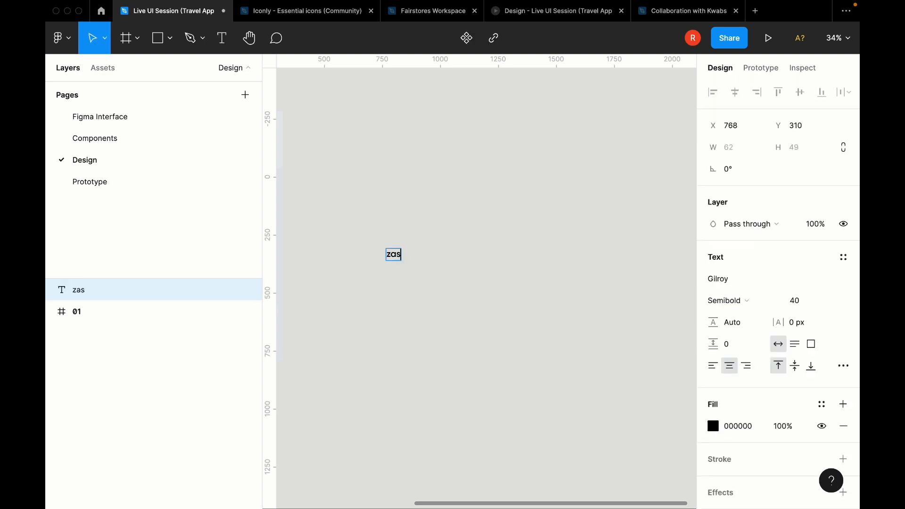
text(dasdhasd)
key(Escape)
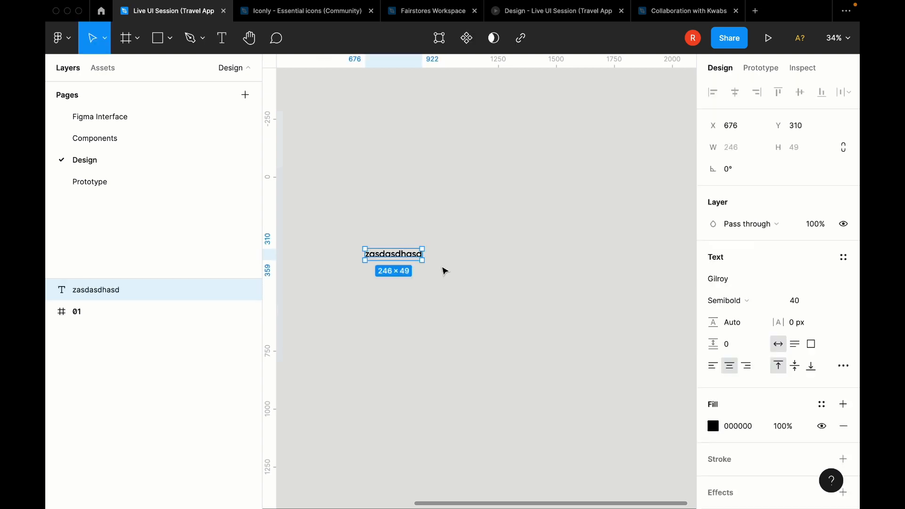
click(808, 298)
text(100)
key(Return)
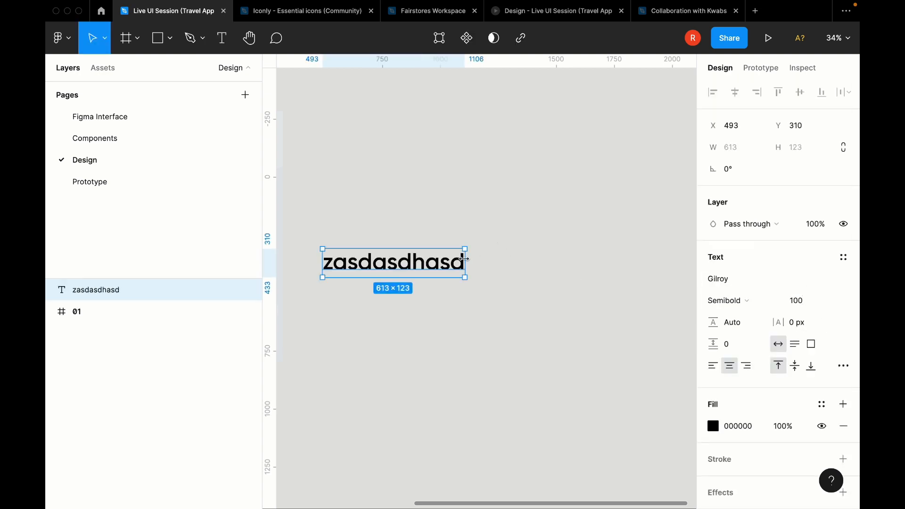
Step: Try enlarging the "zasdasdhasd" text with the Scale tool, undo the change and deselect the text
drag(464, 259, 492, 254)
key(super+z)
click(488, 217)
Step: Draw a rectangle about 257 × 259 beside the text and move it away from the text to about X 1170
key(r)
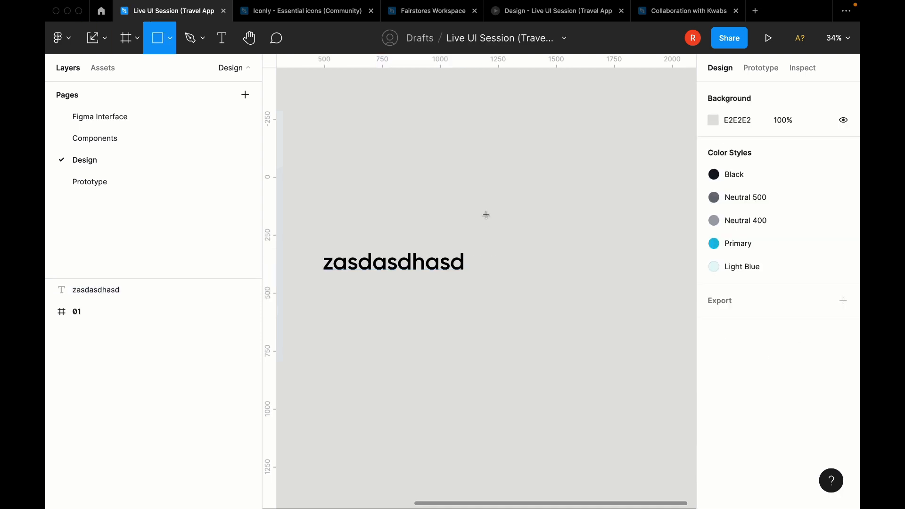
drag(465, 209, 525, 269)
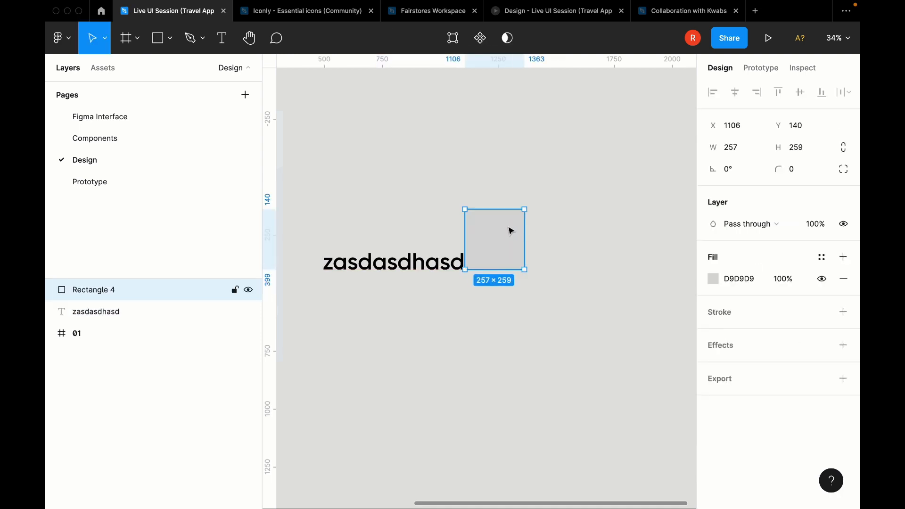
drag(509, 230, 524, 231)
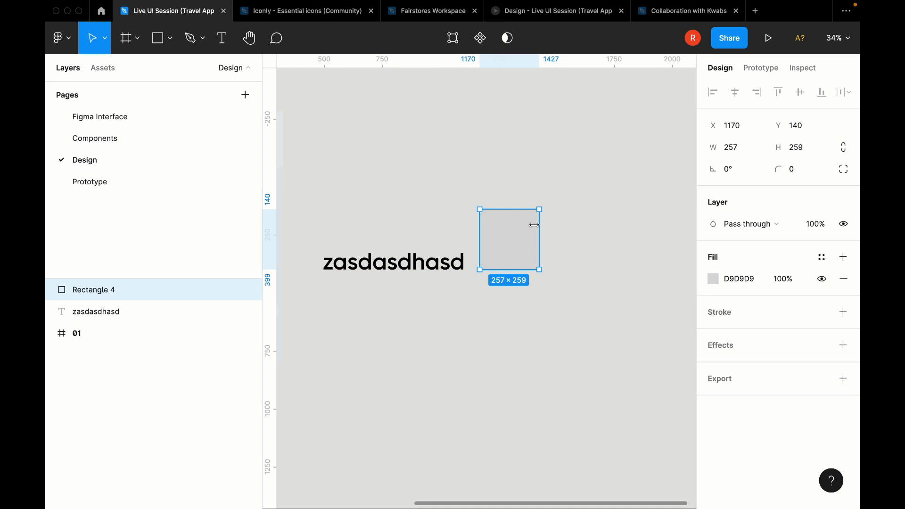
Step: Stretch the rectangle beside the text until its far edge is at about X 1712, and select it together with the text
key(k)
drag(539, 222, 532, 331)
key(v)
scroll(594, 282, up, 3)
scroll(450, 319, left, 2)
click(441, 317)
shift+click(505, 330)
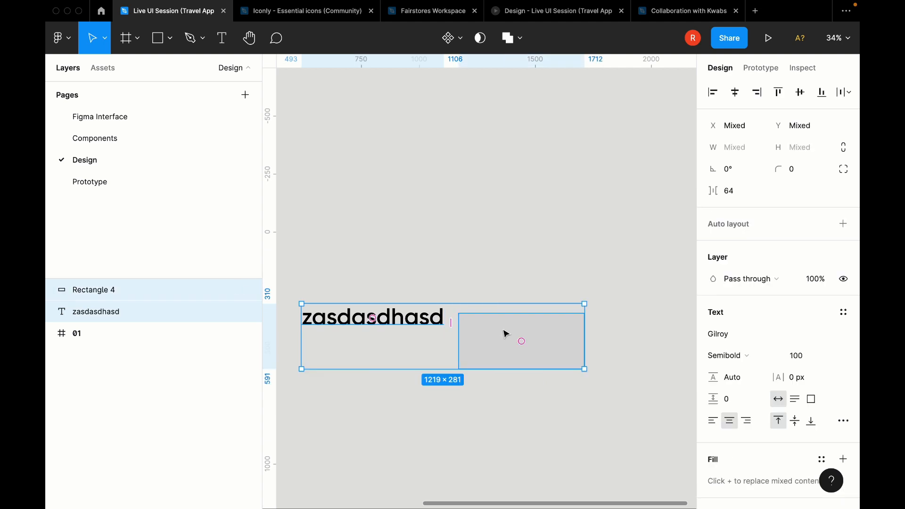
Step: Deselect everything, view the Prototype page and return to frame 01 on the Design page
click(465, 137)
click(170, 180)
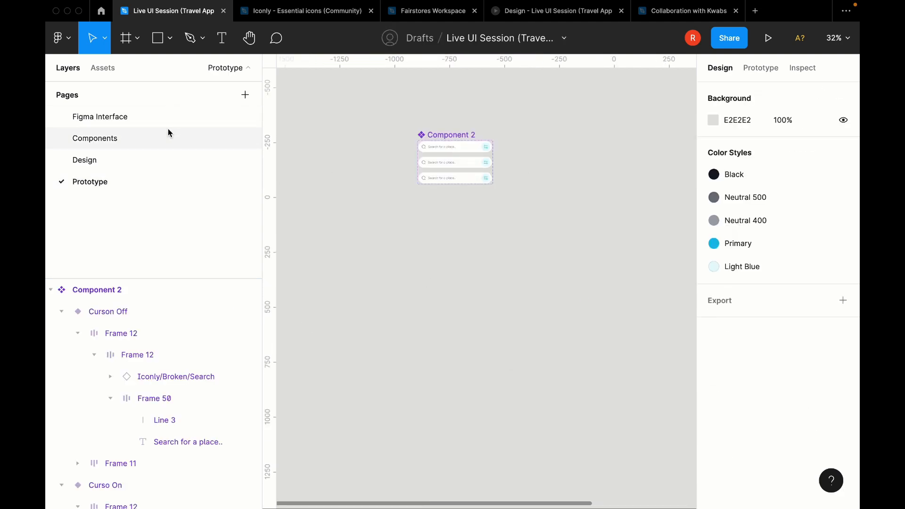
click(144, 160)
scroll(377, 204, left, 5)
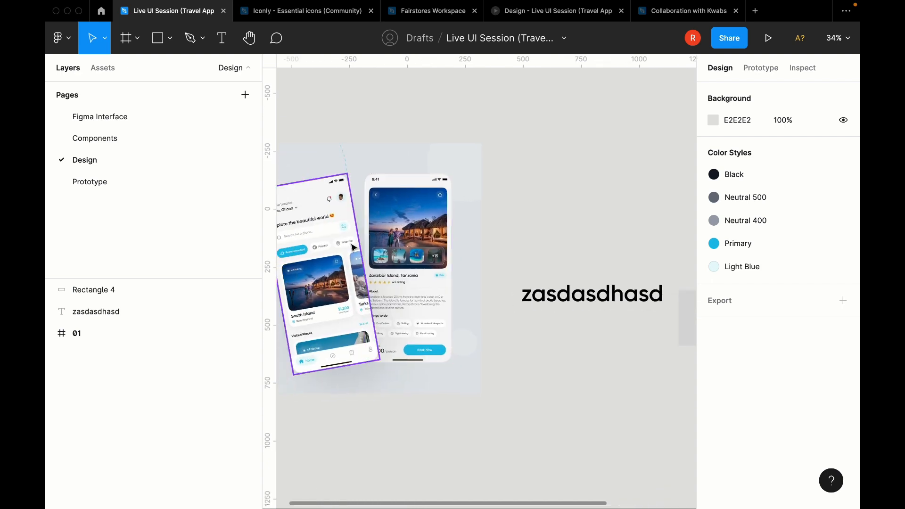
Step: Duplicate the tilted Screen 1 out of frame 01 and place the copy on the empty canvas at about X -1621, Y -86
click(354, 248)
drag(420, 337, 605, 401)
key(super+z)
scroll(384, 240, left, 3)
drag(419, 236, 267, 233)
scroll(300, 238, left, 3)
drag(412, 246, 342, 247)
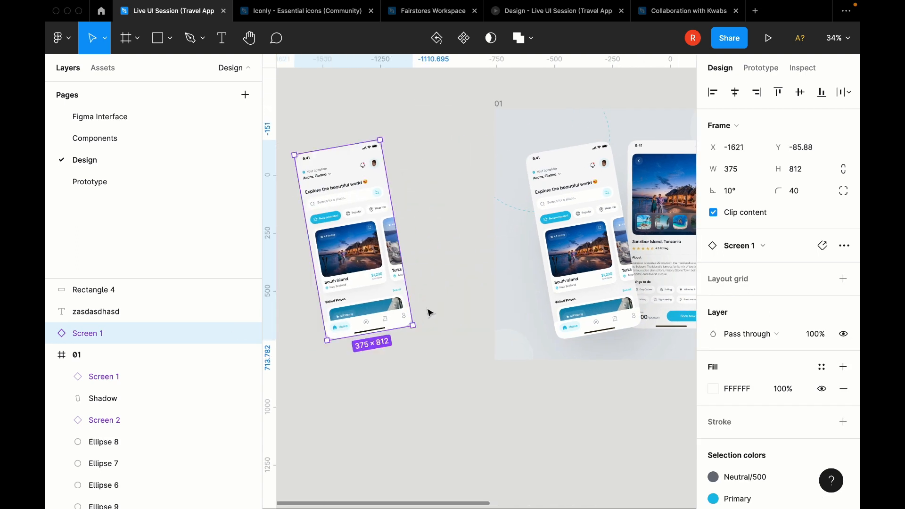
Step: Try enlarging the Screen 1 copy to about 755 × 1177 with the Move tool and undo the resize
drag(413, 325, 514, 393)
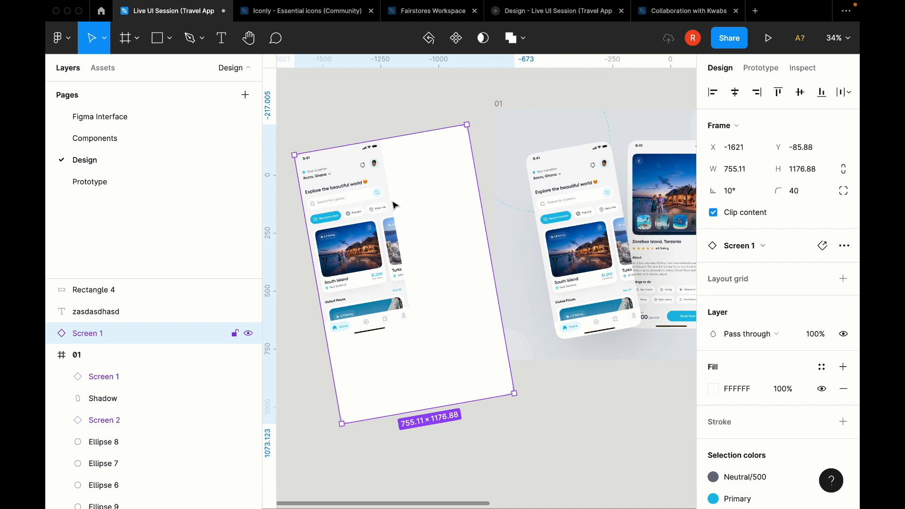
key(super+z)
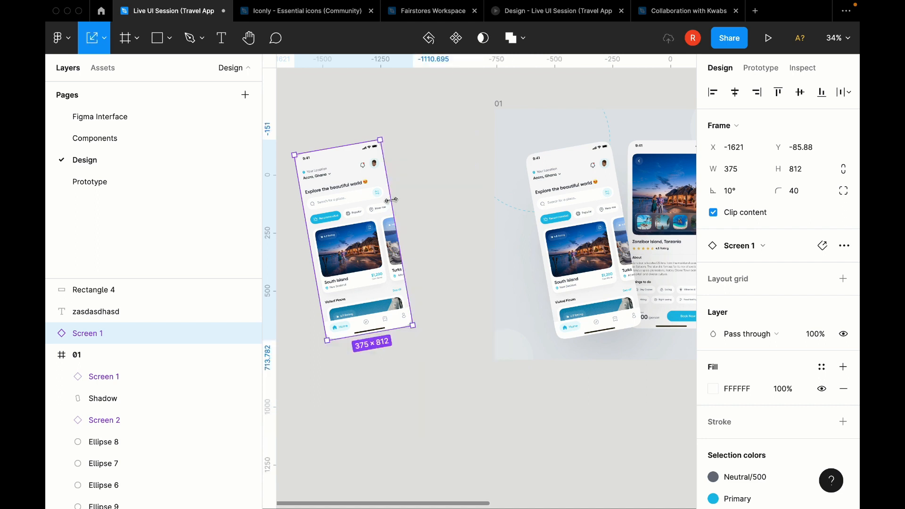
Step: Enlarge the Screen 1 copy together with its contents to about 654 × 1416 using the Scale tool
click(104, 40)
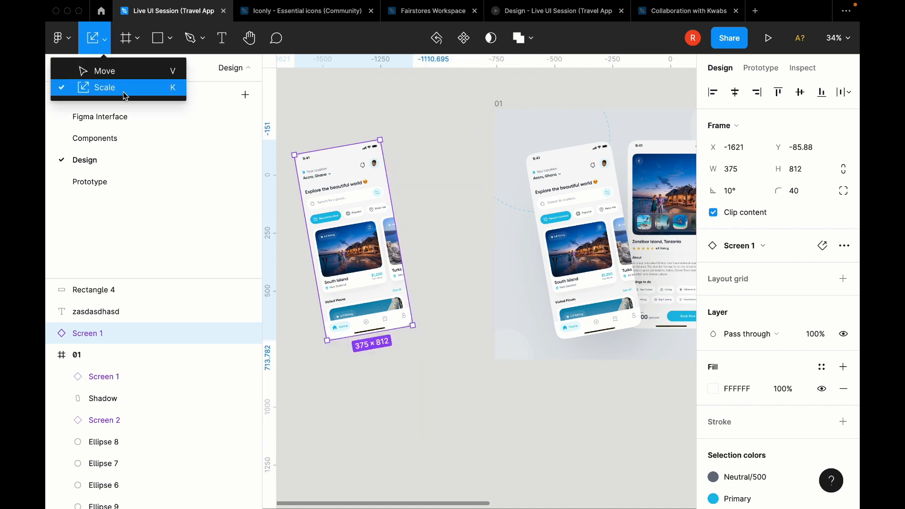
click(453, 243)
click(372, 253)
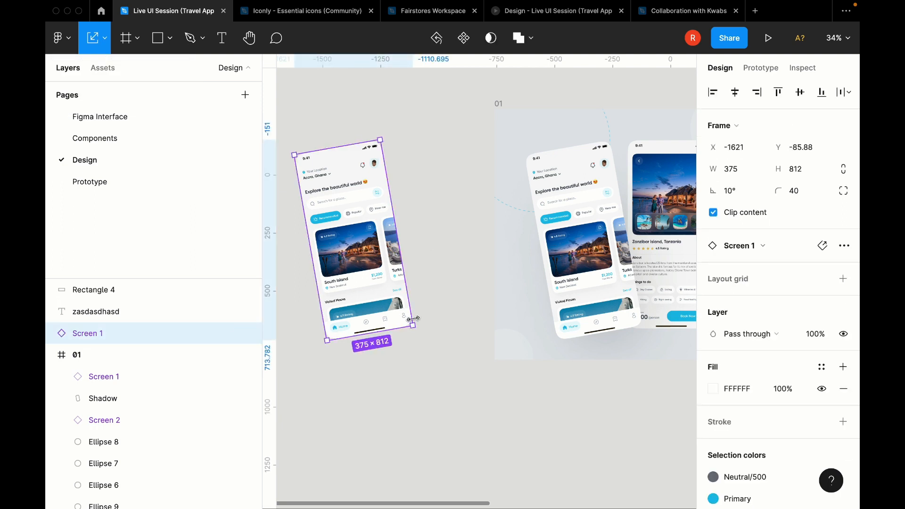
drag(413, 323, 424, 340)
drag(408, 259, 452, 238)
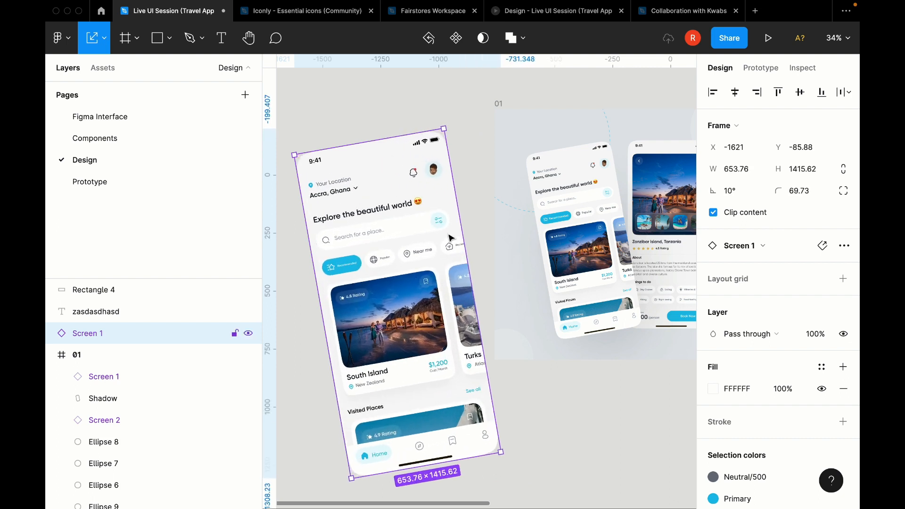
Step: Check the font size of the "Explore the beautiful world" heading in the scaled Screen 1 copy
double_click(413, 210)
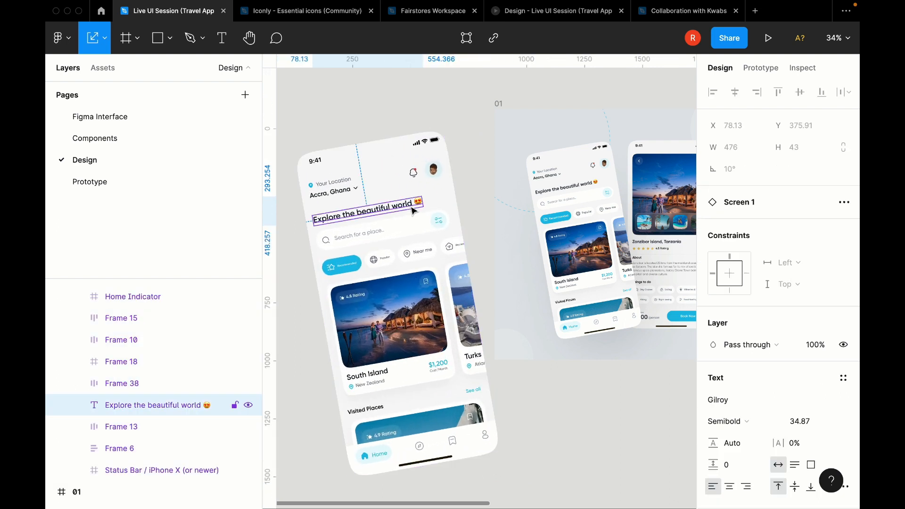
scroll(802, 359, down, 2)
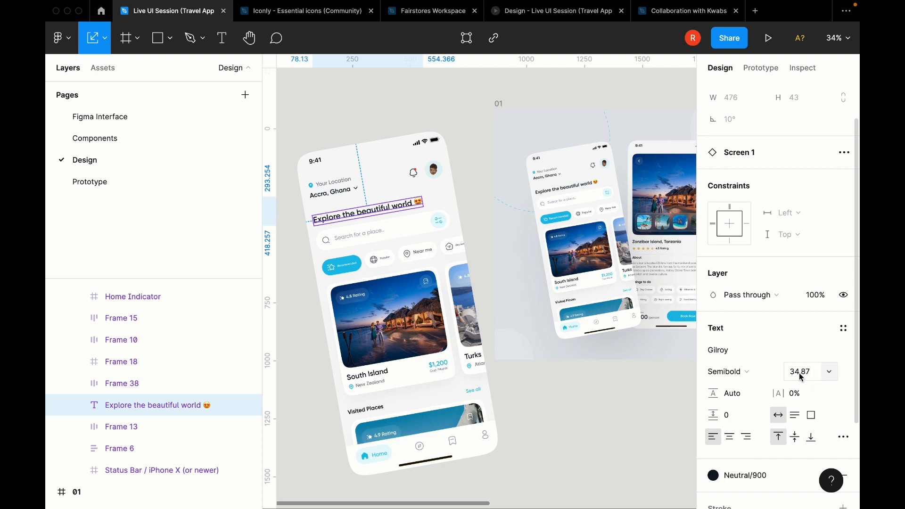
click(470, 116)
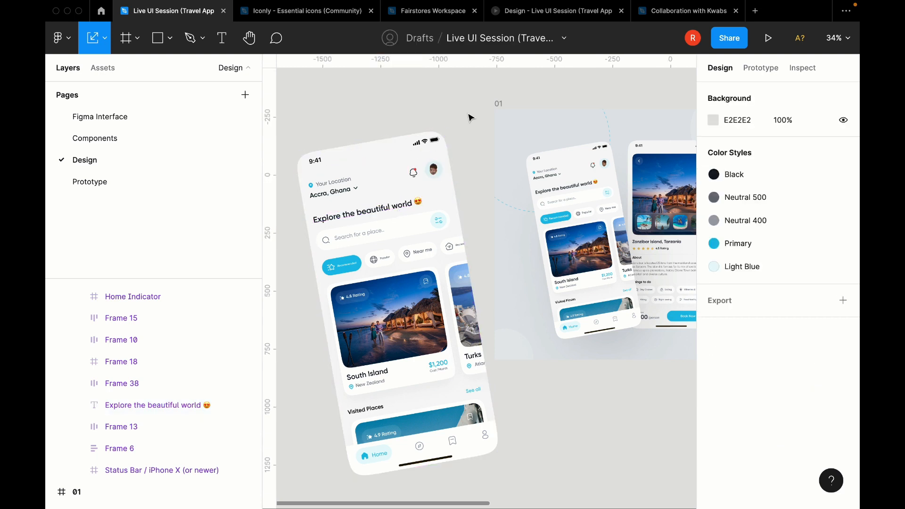
Step: Delete the scaled Screen 1 copy along with the "zasdasdhasd" text and the rectangle beside frame 01
click(361, 172)
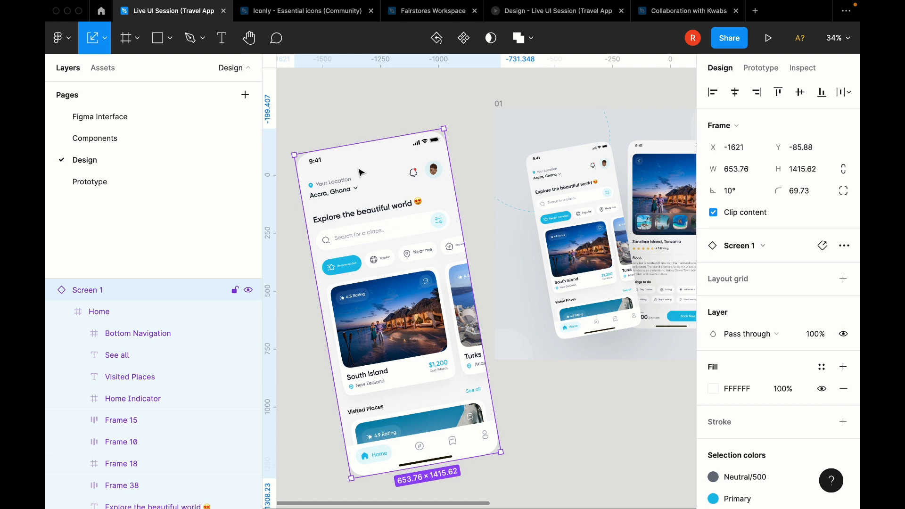
key(Delete)
scroll(359, 172, right, 5)
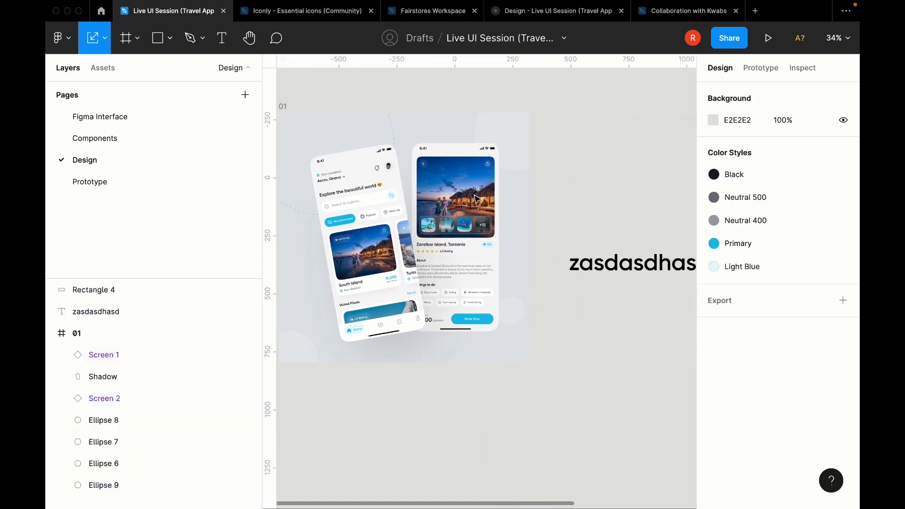
scroll(477, 198, right, 5)
drag(572, 344, 458, 255)
key(Delete)
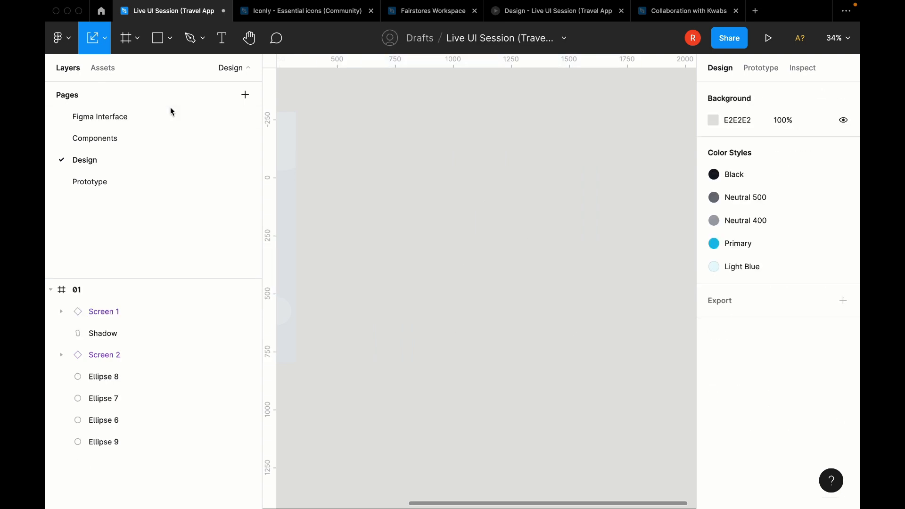
Step: Look through the Frame and Slice, shape, Pen and Pencil tool variants, ending on the Text tool
click(138, 41)
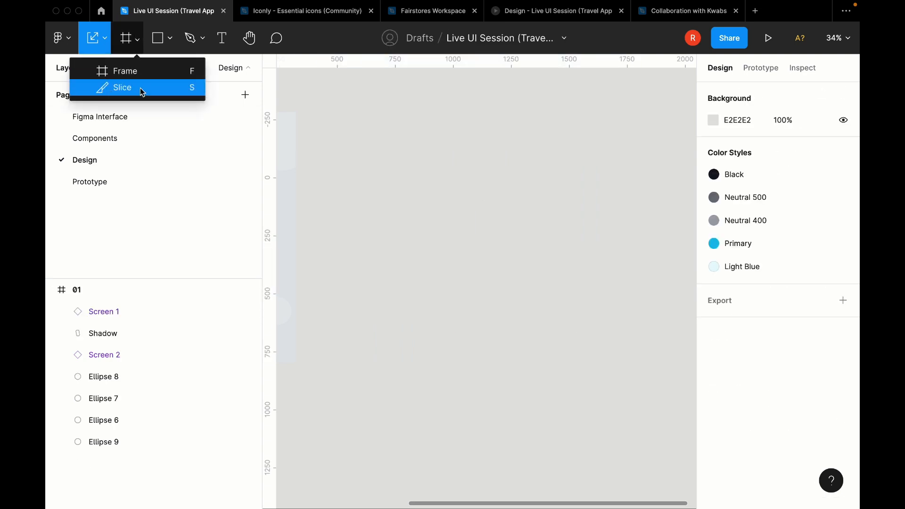
click(161, 38)
click(171, 41)
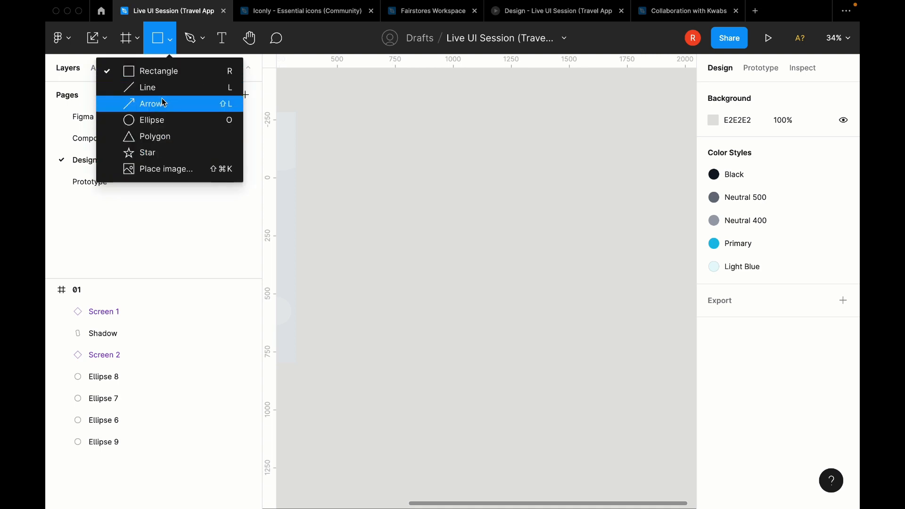
click(206, 40)
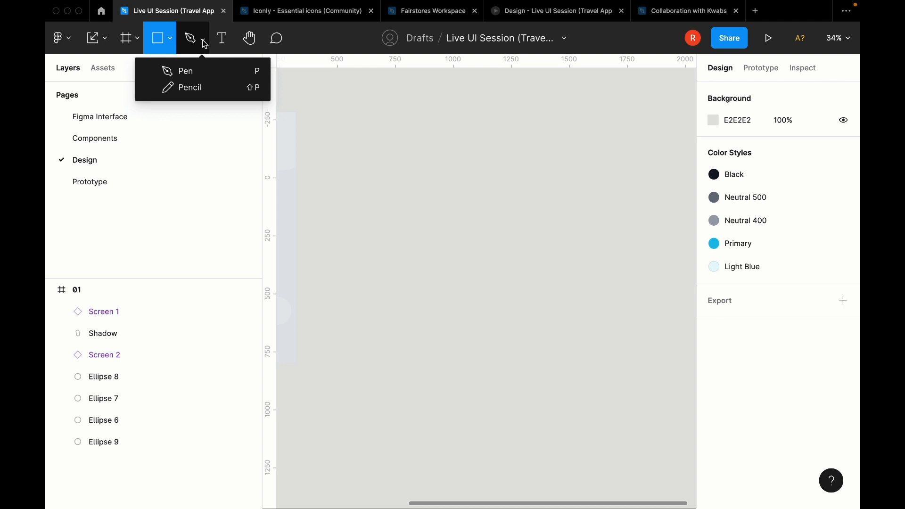
click(203, 41)
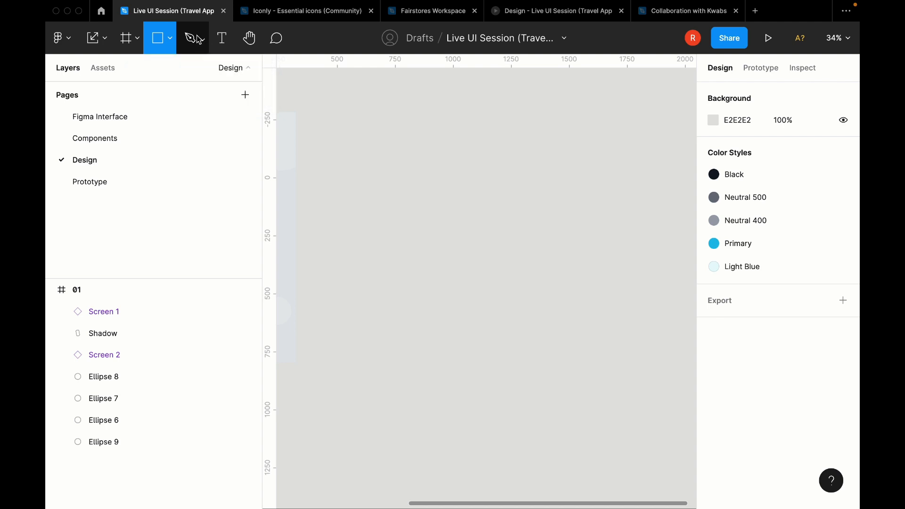
click(224, 45)
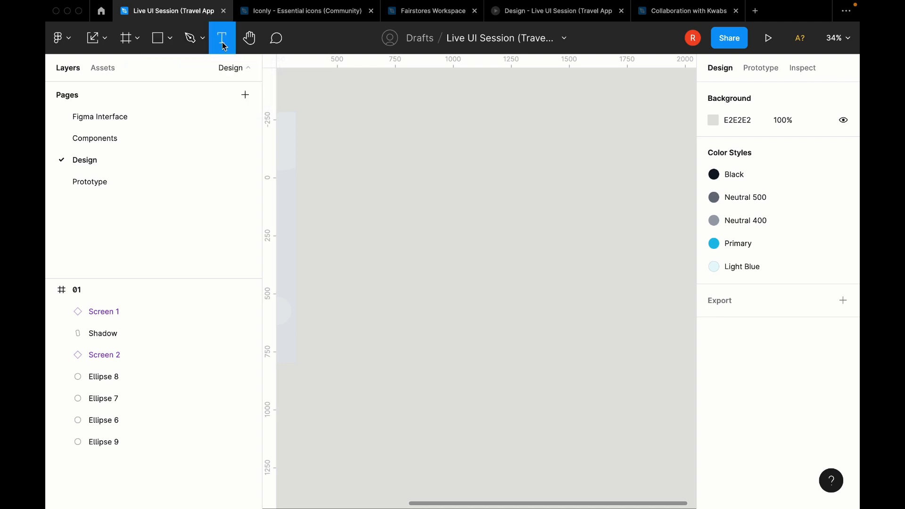
Step: Pan the canvas with the Hand tool to bring the whole of frame 01 into view
click(249, 39)
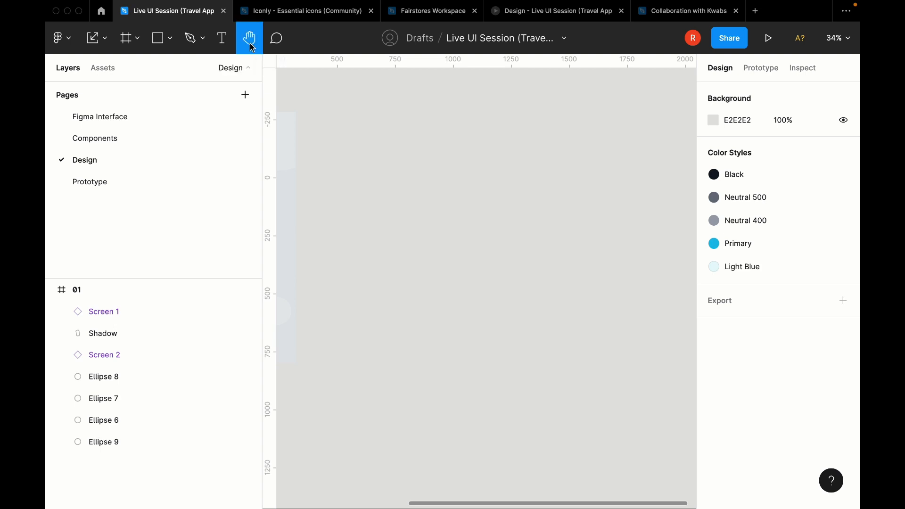
scroll(408, 192, left, 5)
drag(497, 171, 610, 146)
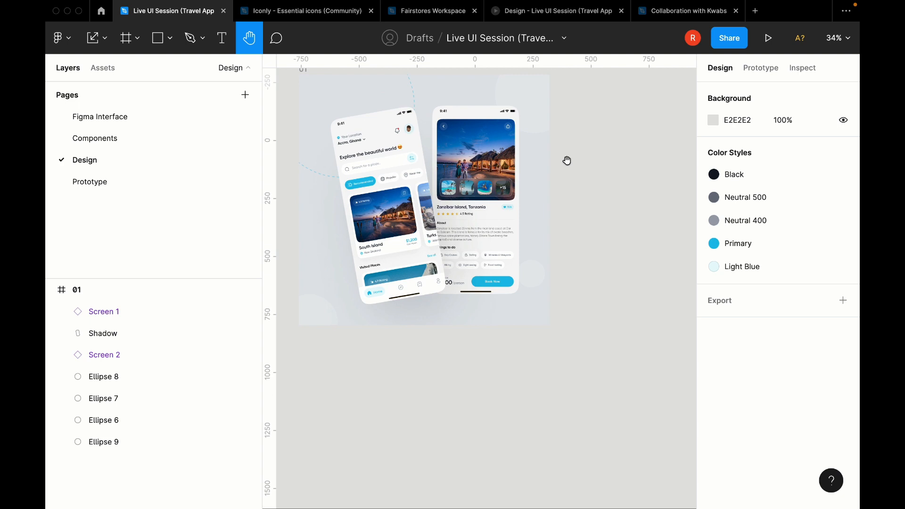
scroll(568, 161, down, 3)
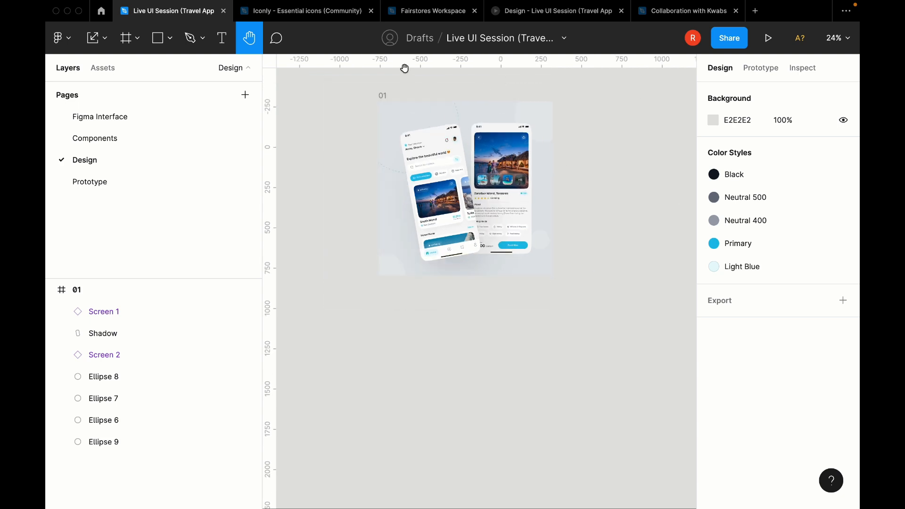
Step: Post the comment "hasdahdksd" on Screen 2 in frame 01 and switch back to the Move tool
click(277, 38)
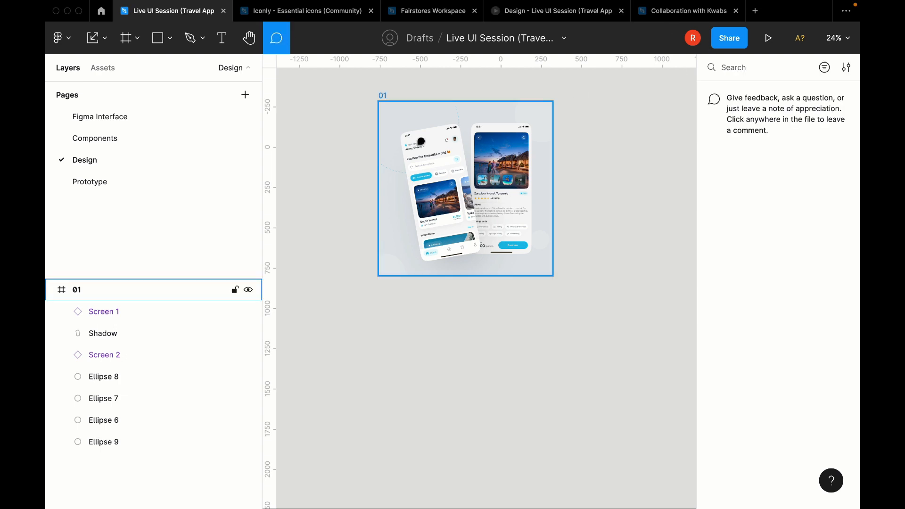
click(515, 144)
text(hasdahdksd)
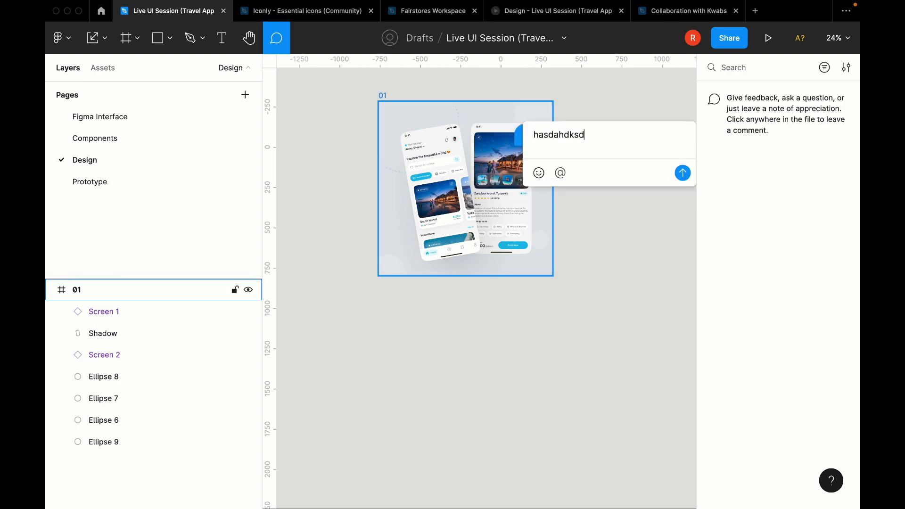
key(Return)
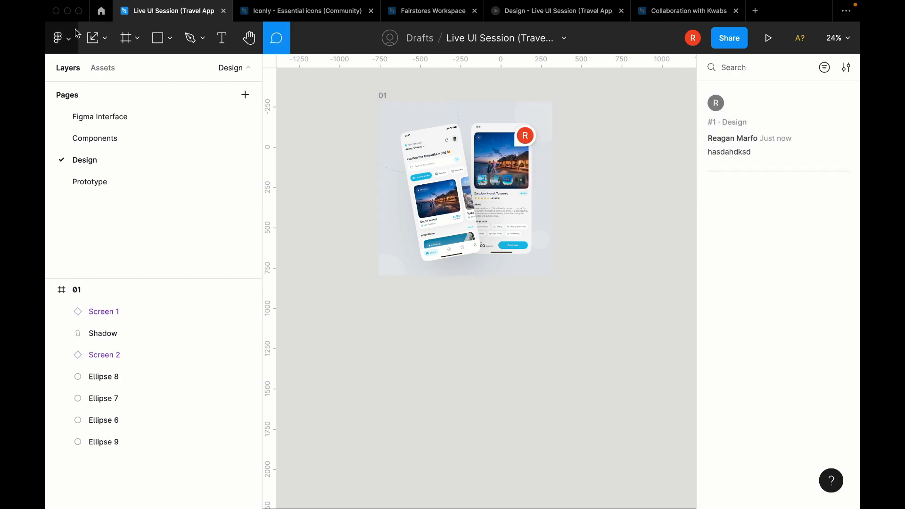
click(99, 42)
click(100, 70)
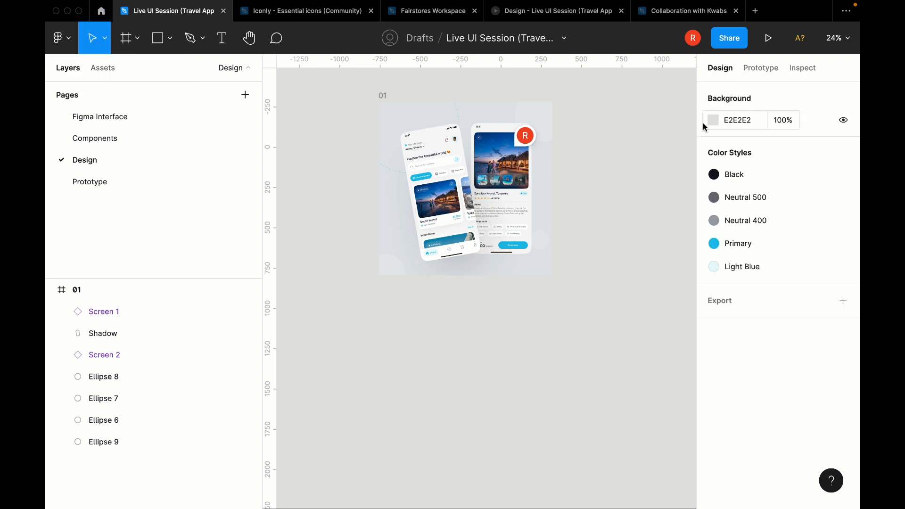
Step: Add an iPhone 13 mini frame (375 × 812) from the phone presets and place it beside frame 01 at X 859, Y 66
click(131, 40)
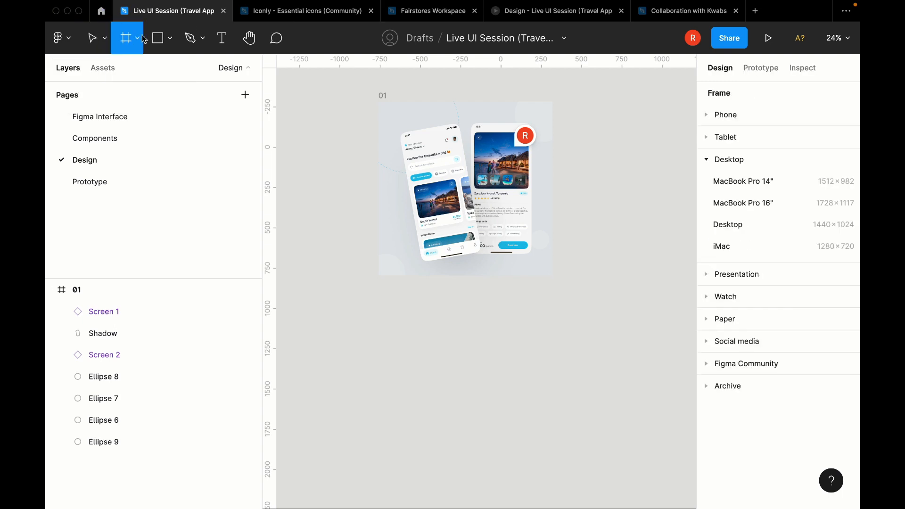
click(725, 116)
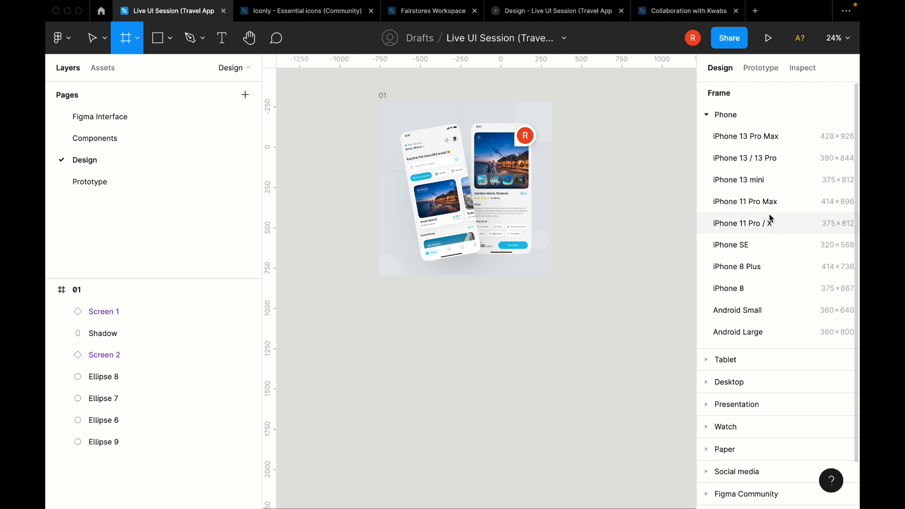
click(800, 189)
scroll(569, 198, right, 5)
drag(481, 249, 561, 191)
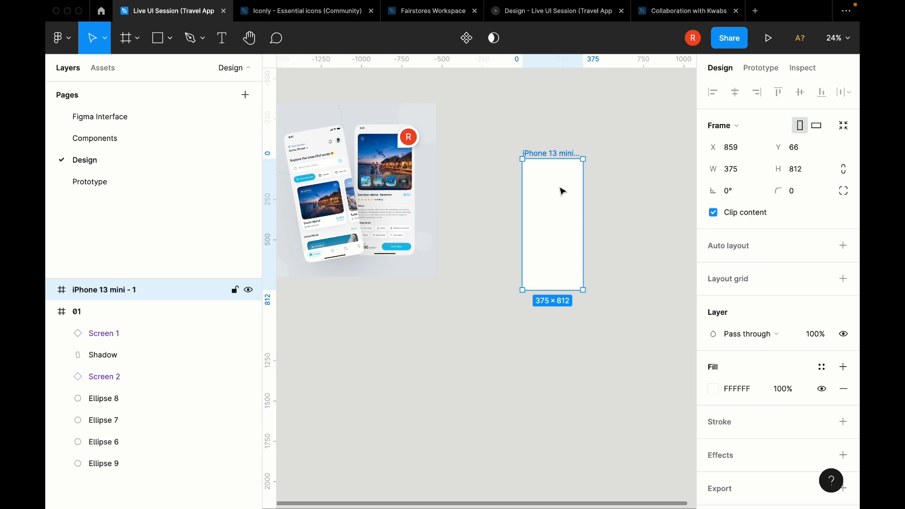
Step: Paste the copied status bar and home indicator into the iPhone 13 mini frame and deselect them
key(shift+2)
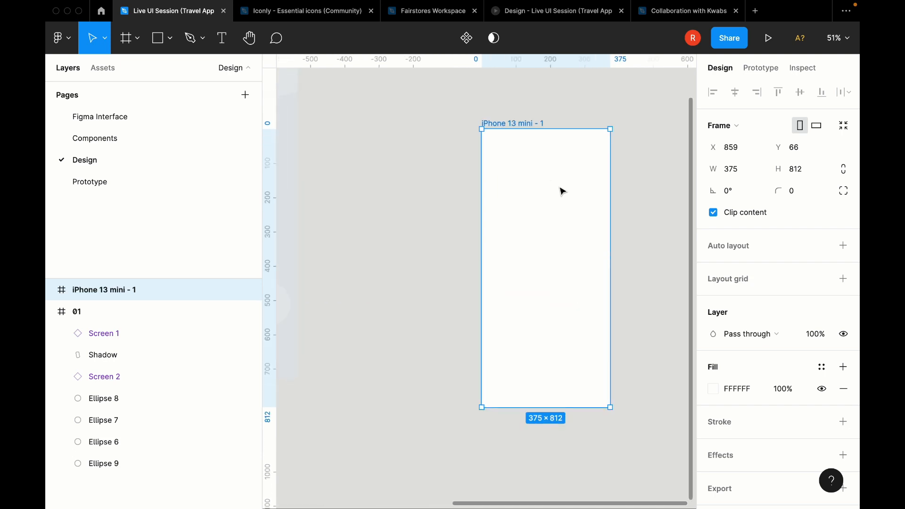
key(super+v)
click(521, 133)
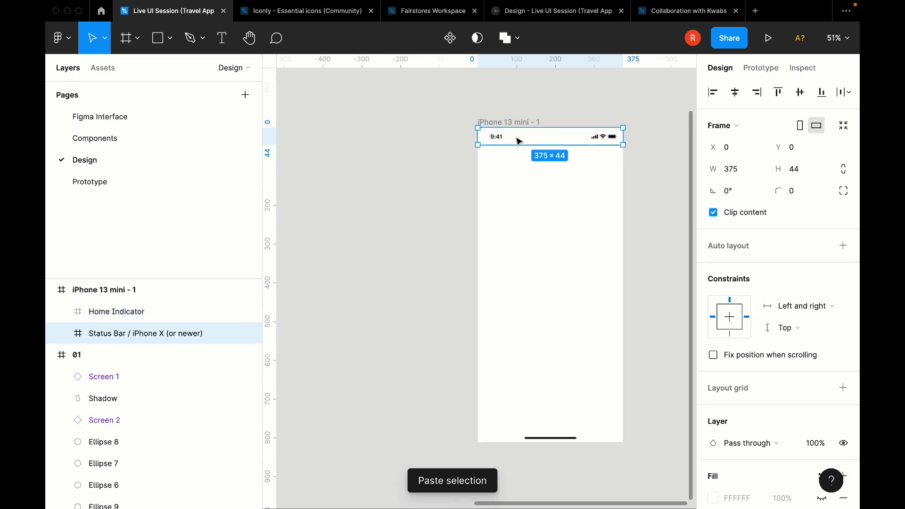
scroll(538, 135, up, 3)
scroll(541, 133, down, 4)
scroll(541, 133, right, 3)
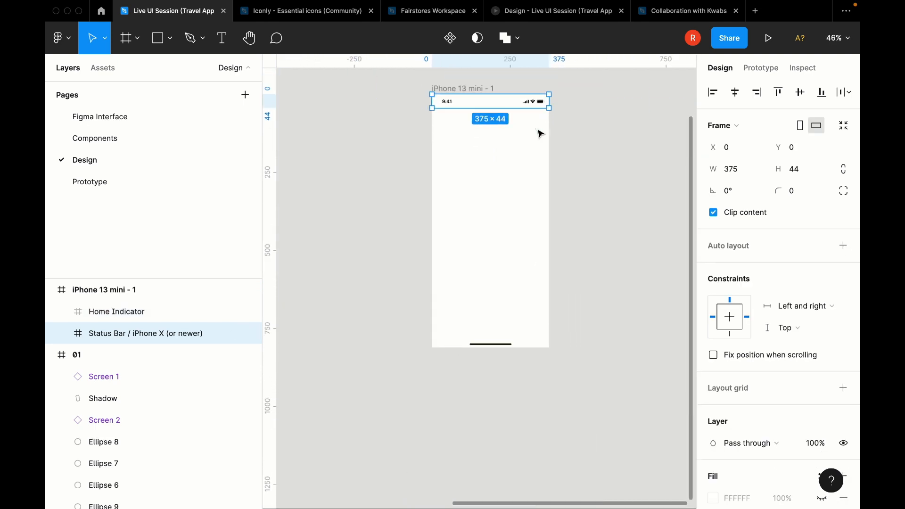
click(576, 123)
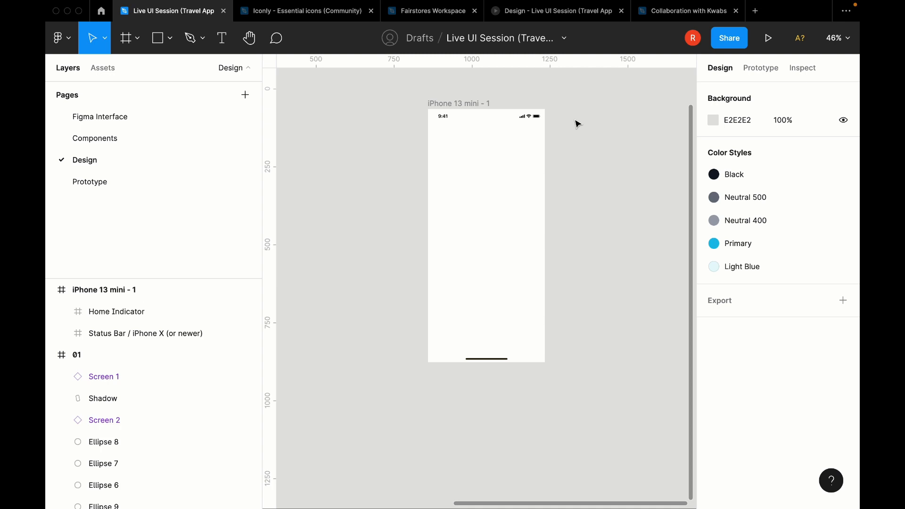
scroll(576, 122, left, 5)
scroll(576, 121, down, 3)
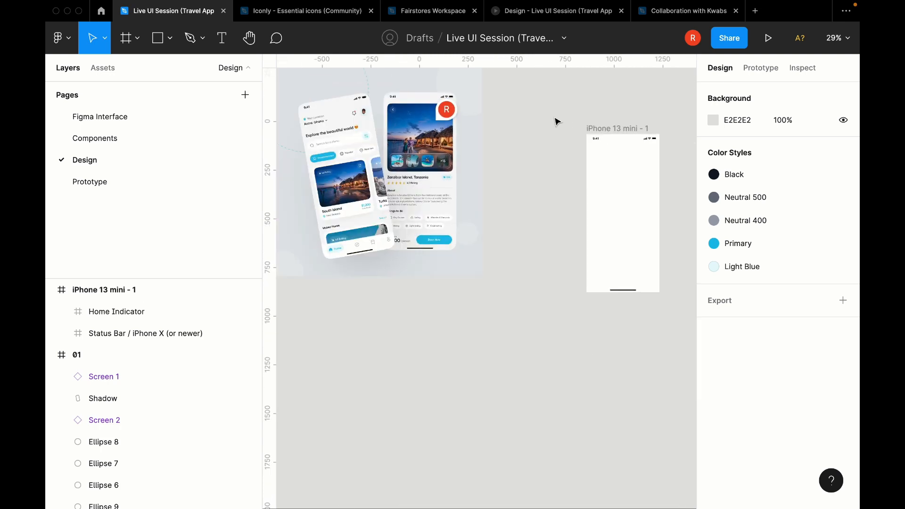
Step: Move frame 01 to the opposite side of the iPhone 13 mini frame, at X 2491, Y 34
scroll(371, 105, right, 2)
scroll(363, 137, up, 3)
scroll(363, 137, left, 3)
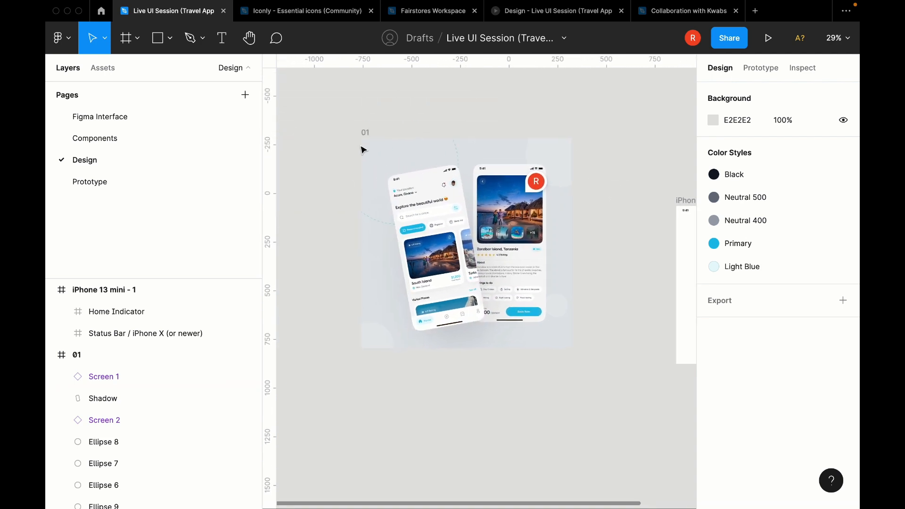
scroll(358, 135, right, 2)
scroll(357, 136, left, 1)
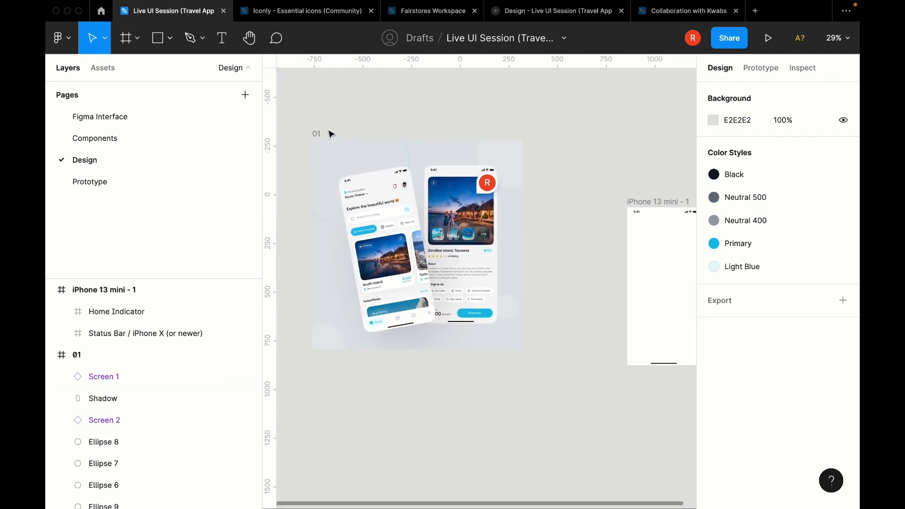
drag(321, 133, 572, 196)
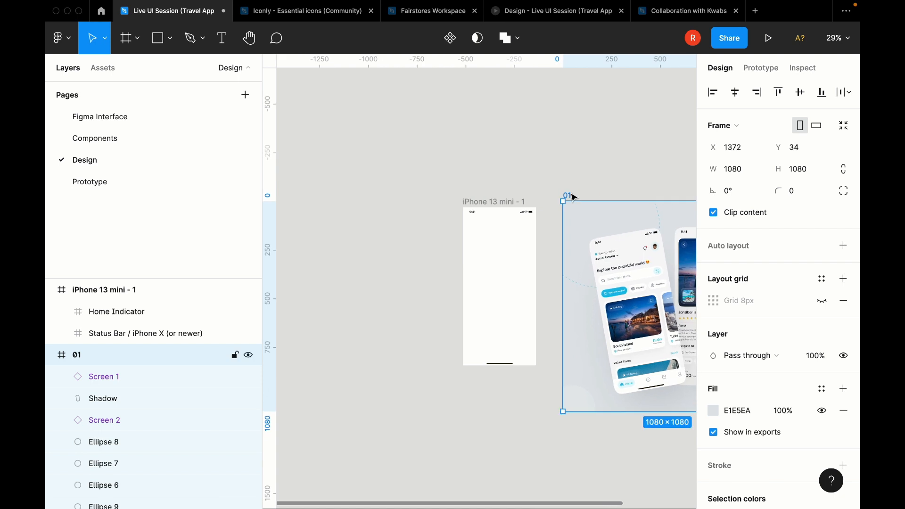
scroll(574, 196, up, 3)
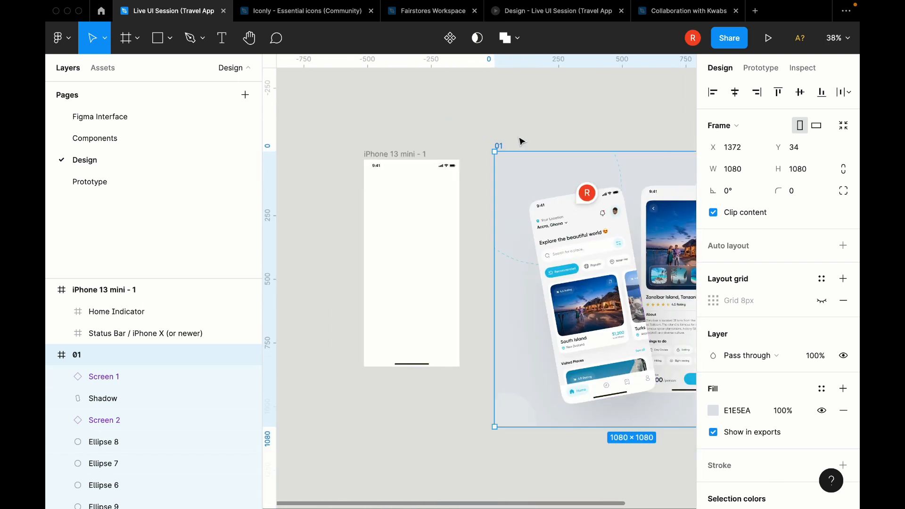
drag(498, 147, 743, 148)
scroll(507, 149, left, 3)
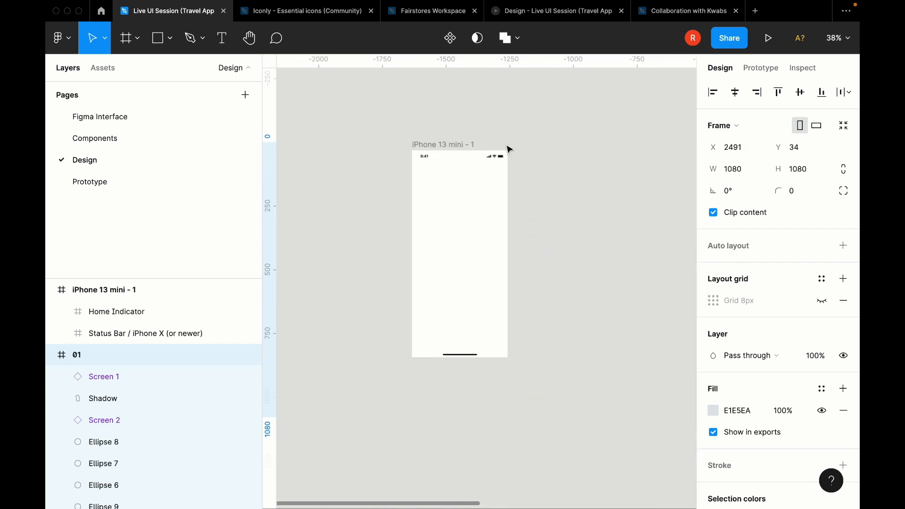
Step: Rename the iPhone 13 mini frame as Home and leave it deselected
scroll(507, 148, up, 5)
click(485, 141)
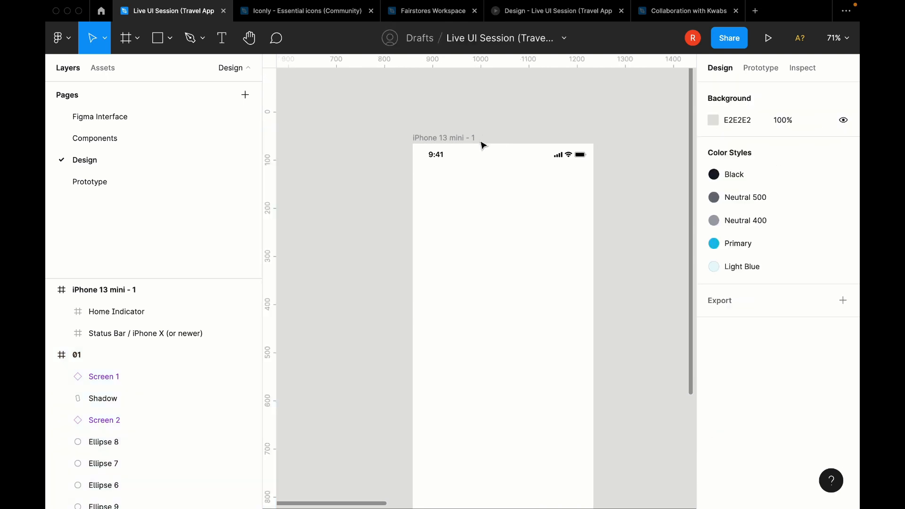
click(460, 137)
key(super+r)
text(H)
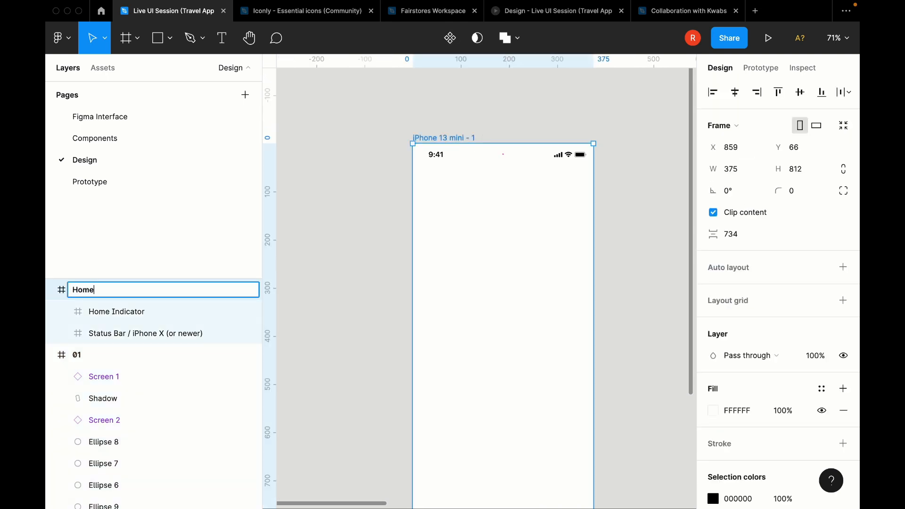
text(ome)
key(Return)
click(389, 163)
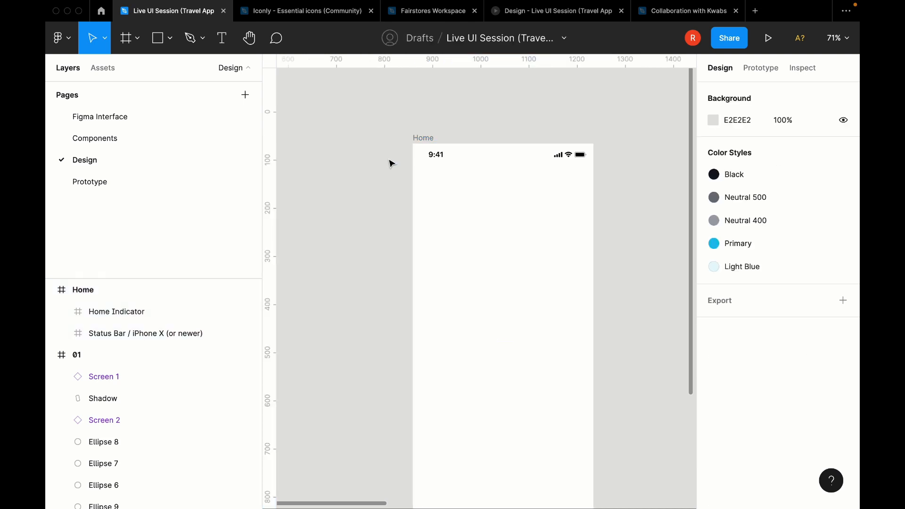
click(426, 138)
click(362, 157)
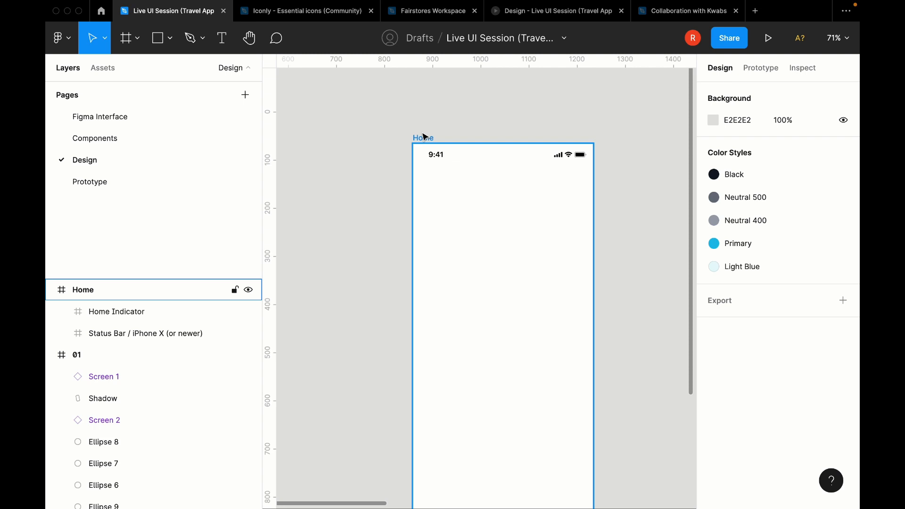
Step: Search the assets for "location" and place the outlined location icon in the Home frame at X 41, Y 141
click(96, 71)
text(location)
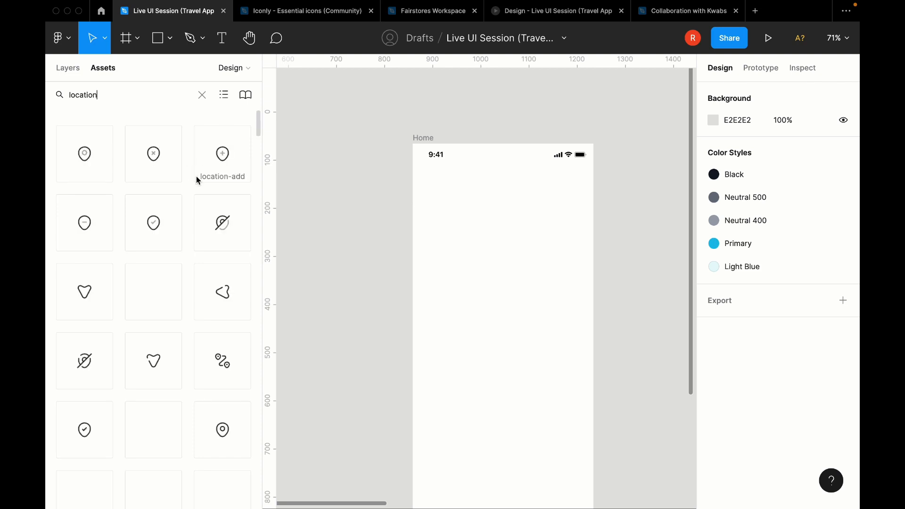
scroll(196, 176, down, 3)
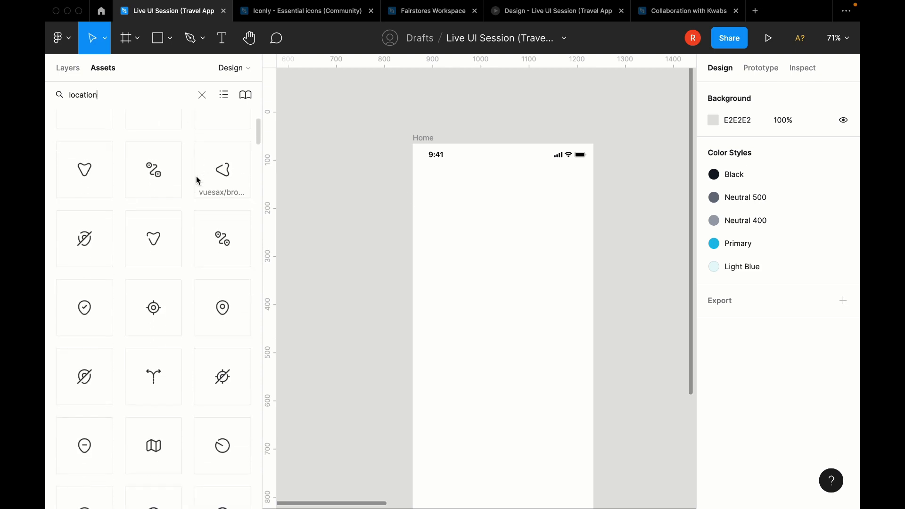
scroll(225, 297, down, 3)
scroll(225, 295, down, 2)
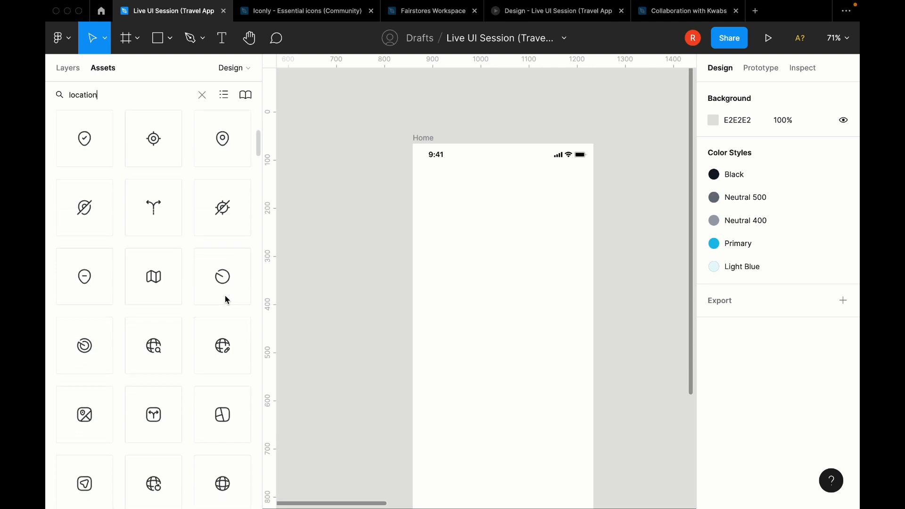
scroll(225, 295, up, 5)
scroll(226, 299, up, 2)
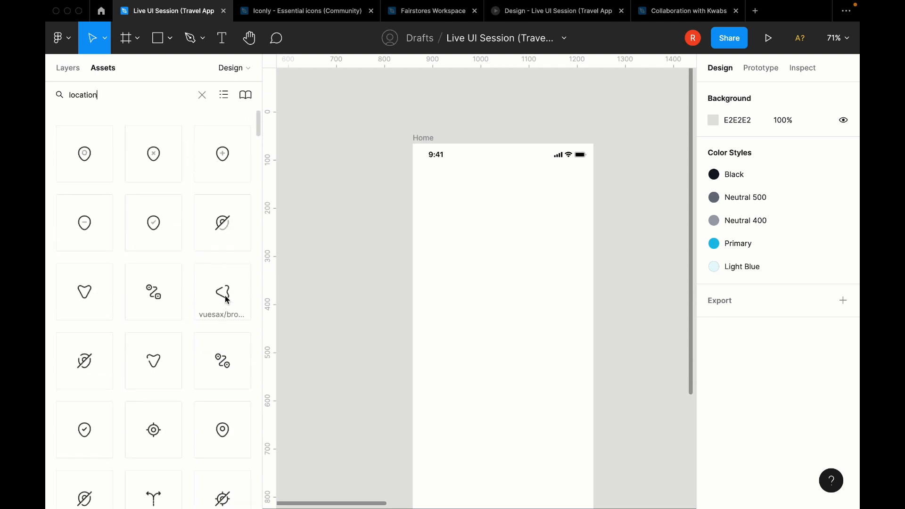
drag(223, 428, 439, 216)
Step: Show layout grids, add a layout grid to the Home frame and switch its type to Columns
scroll(438, 216, up, 2)
key(ctrl+g)
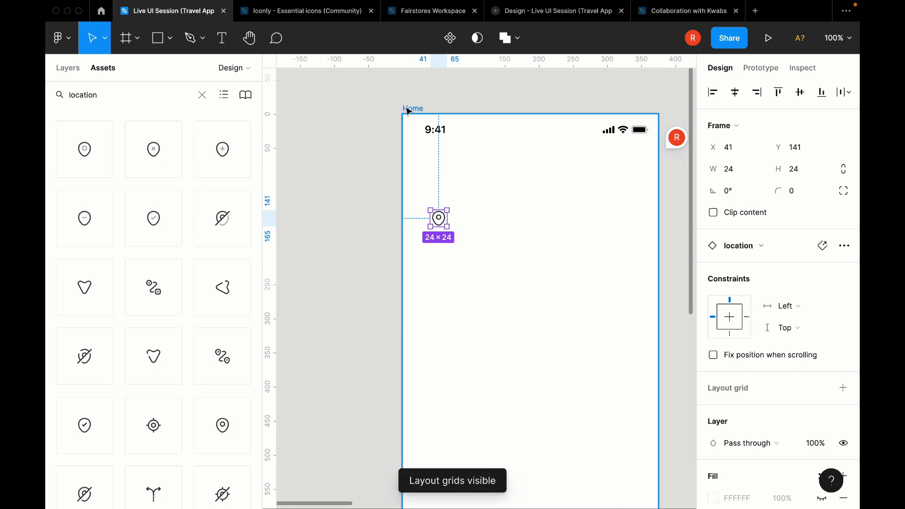
click(409, 109)
click(729, 281)
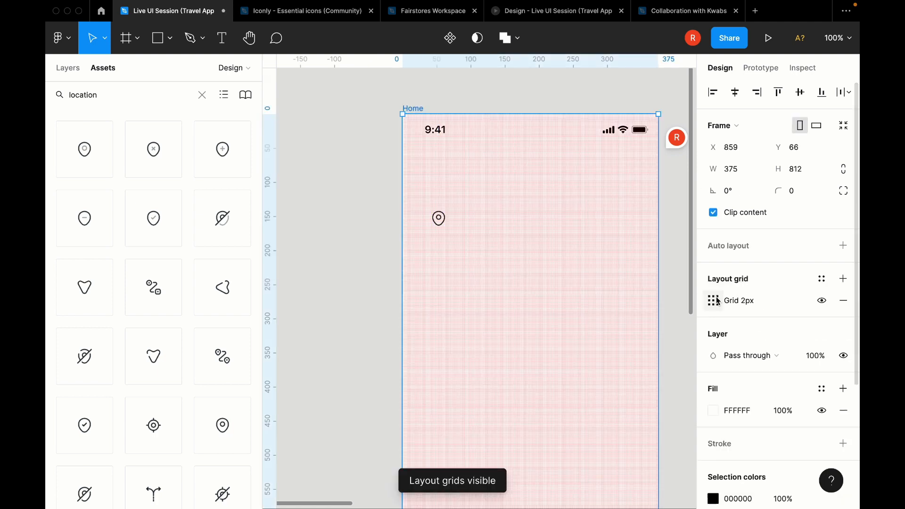
click(713, 300)
click(595, 302)
click(593, 319)
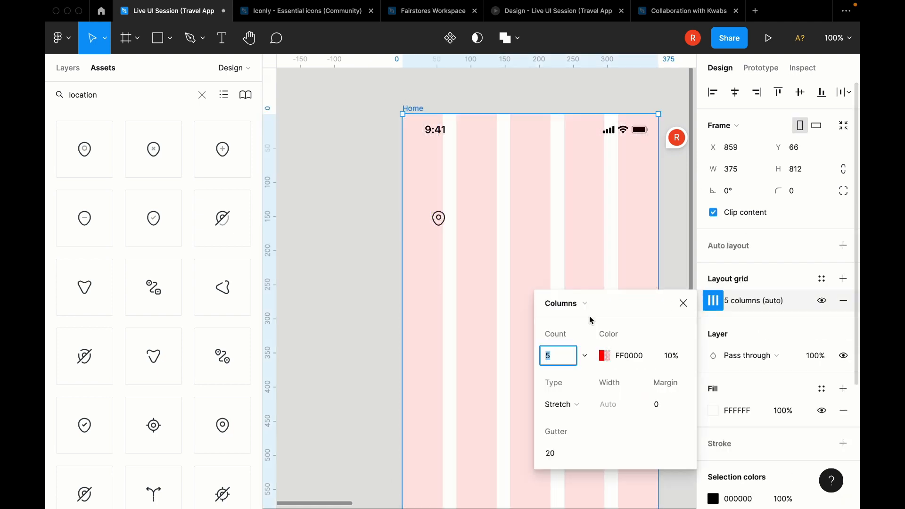
Step: Set the Home frame's column grid to a count of 4 with a margin of 20
text(4)
key(Tab)
key(Tab)
key(Tab)
text(20)
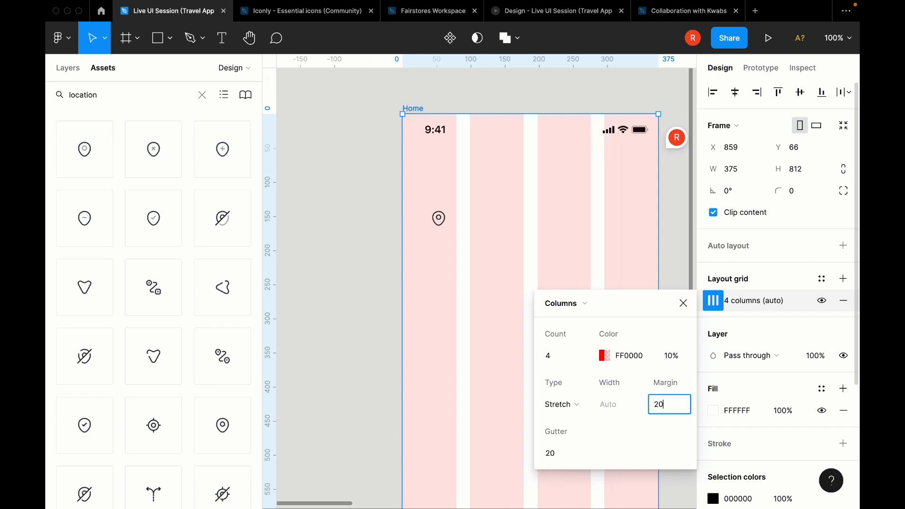
key(Return)
click(683, 303)
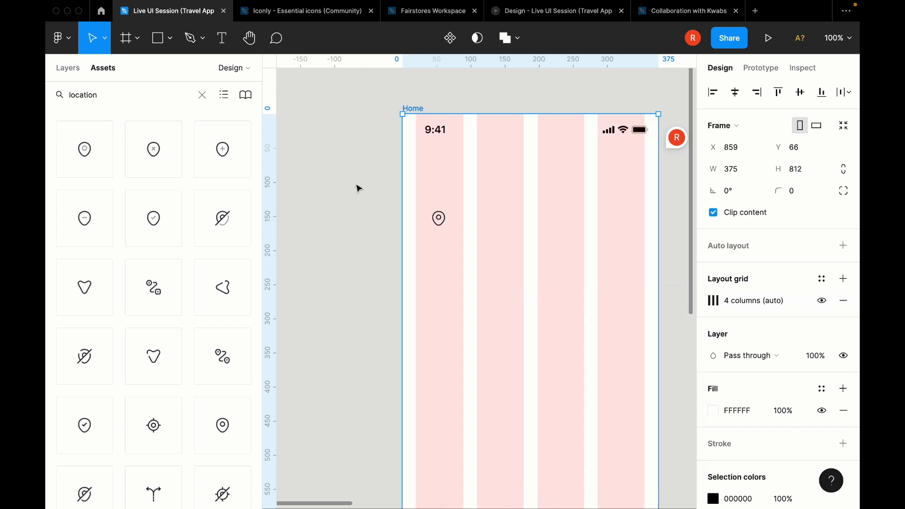
Step: Move the outlined location icon to X 21, Y 81 and resize it to 14 × 14
click(455, 222)
click(440, 220)
drag(438, 205, 425, 165)
click(760, 178)
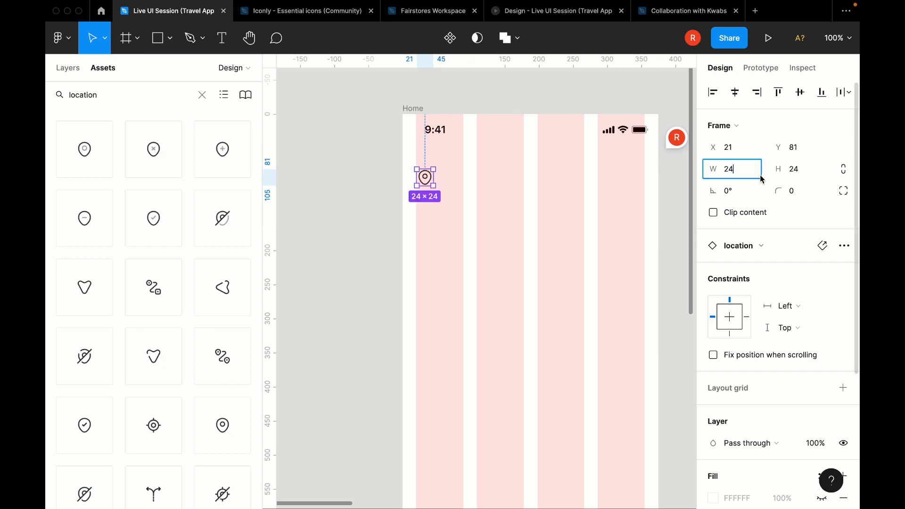
text(14)
key(Tab)
key(Return)
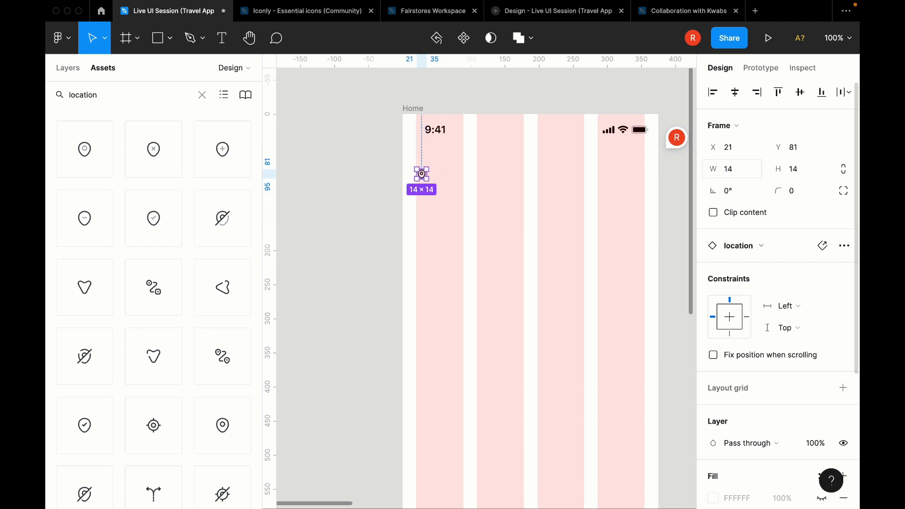
Step: Clear the "location" asset search and go to the Bold icons of the iconly set
click(476, 253)
scroll(193, 234, down, 1)
scroll(193, 233, down, 15)
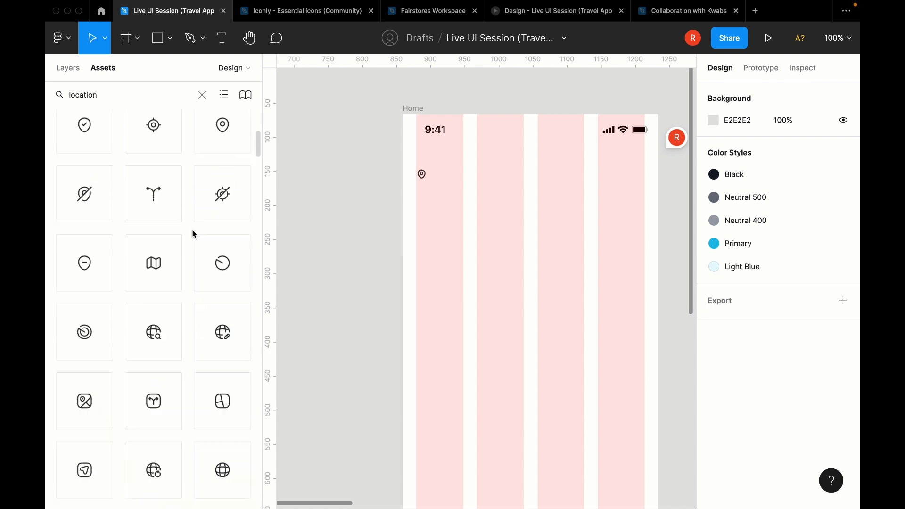
scroll(193, 233, up, 5)
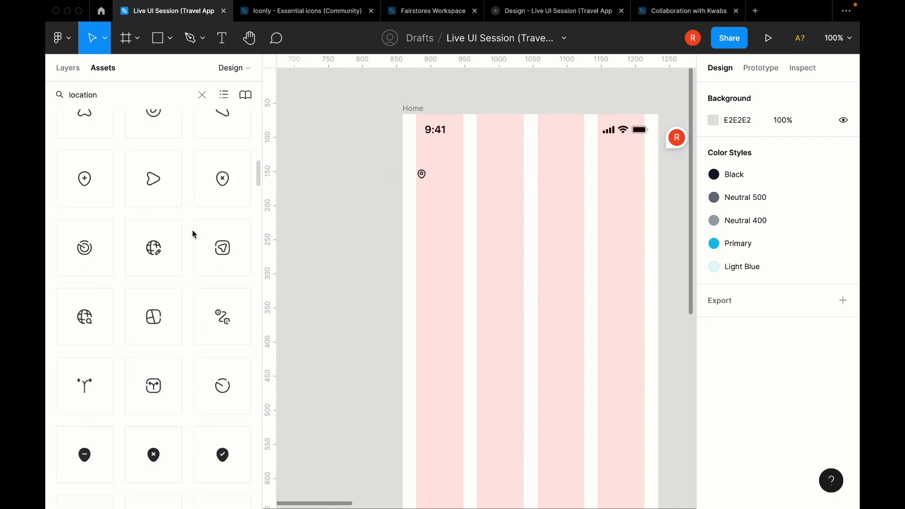
click(204, 98)
click(140, 123)
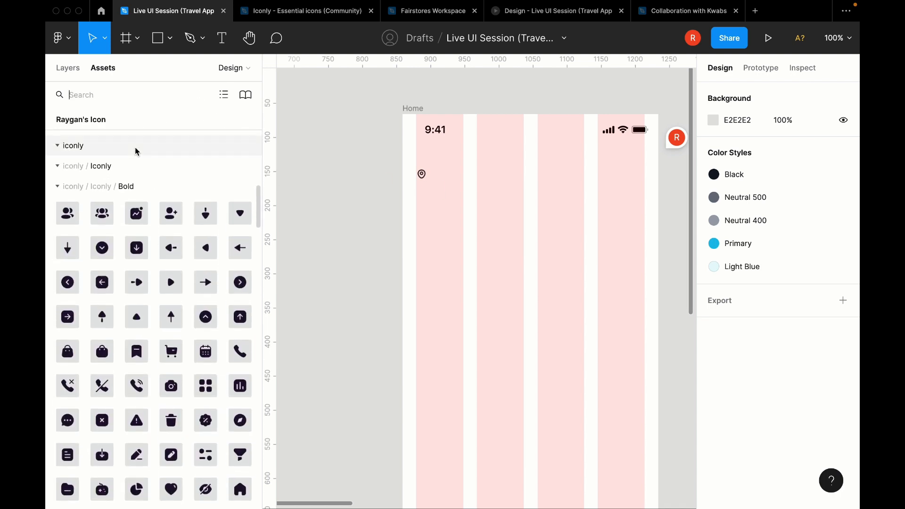
scroll(136, 148, up, 2)
click(55, 218)
click(55, 217)
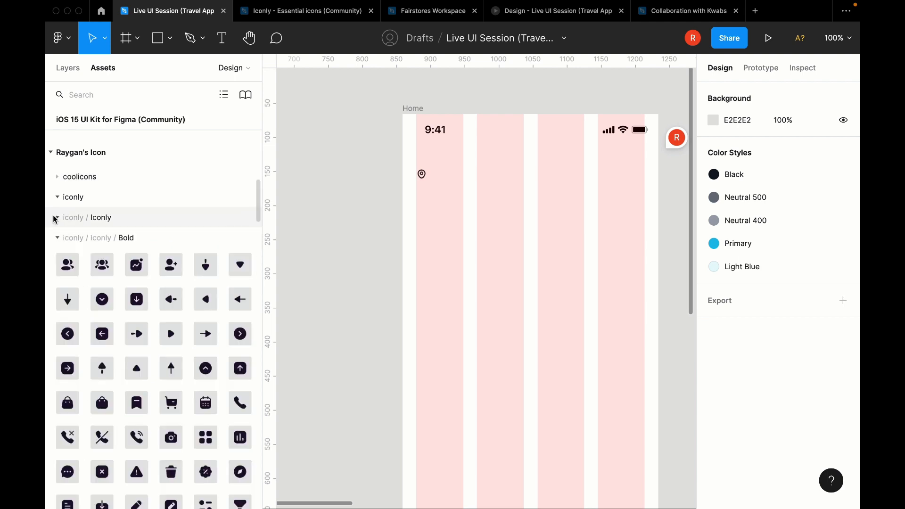
Step: Replace the outlined location icon in the Home frame with the bold Location icon at X 21, Y 70
scroll(98, 280, down, 10)
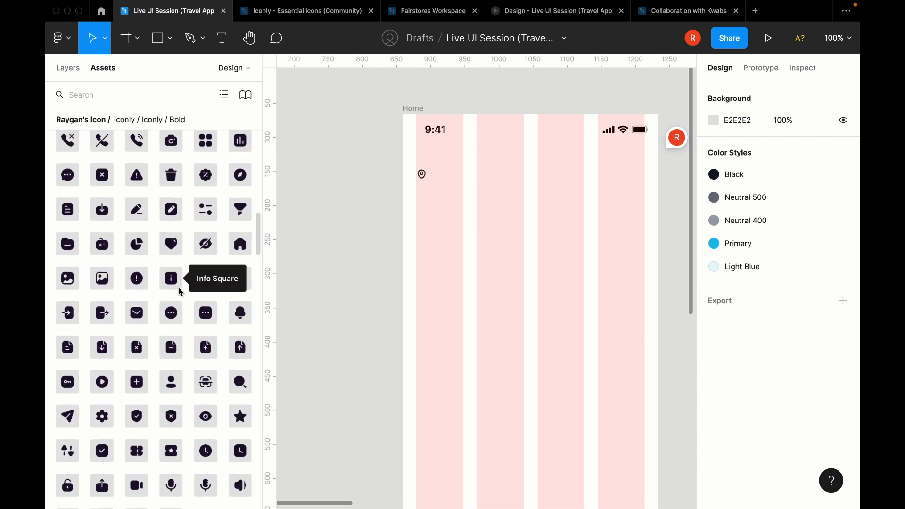
drag(439, 202, 422, 171)
click(424, 175)
key(Delete)
Step: Set the bold Location icon's width and height separately to 14, and undo the resize
scroll(425, 171, up, 5)
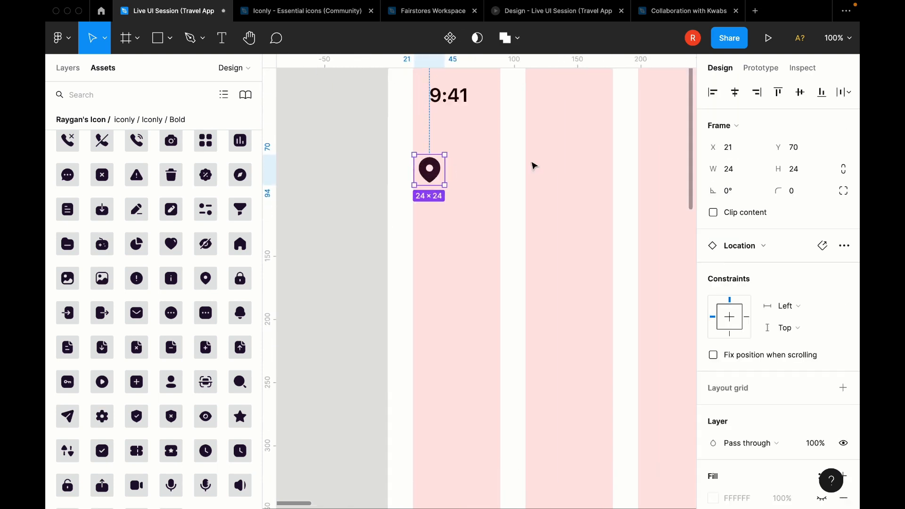
click(751, 174)
text(14)
key(Tab)
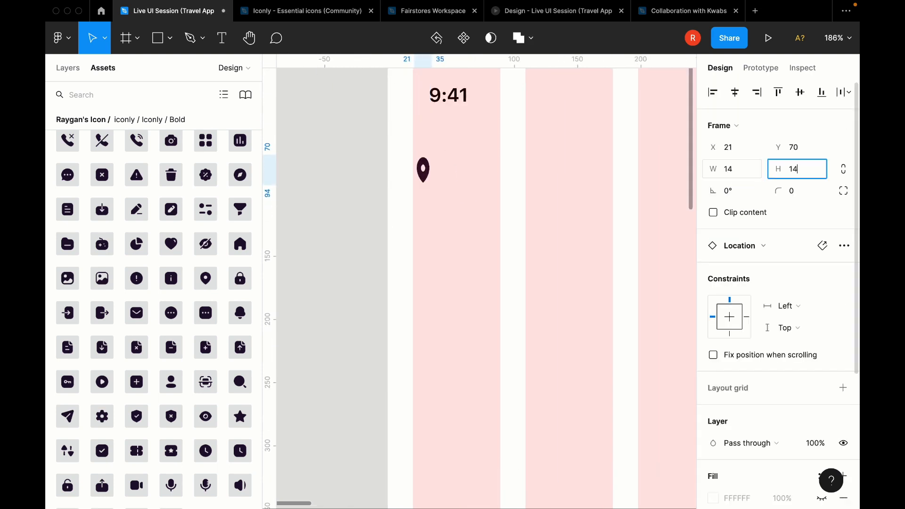
key(Return)
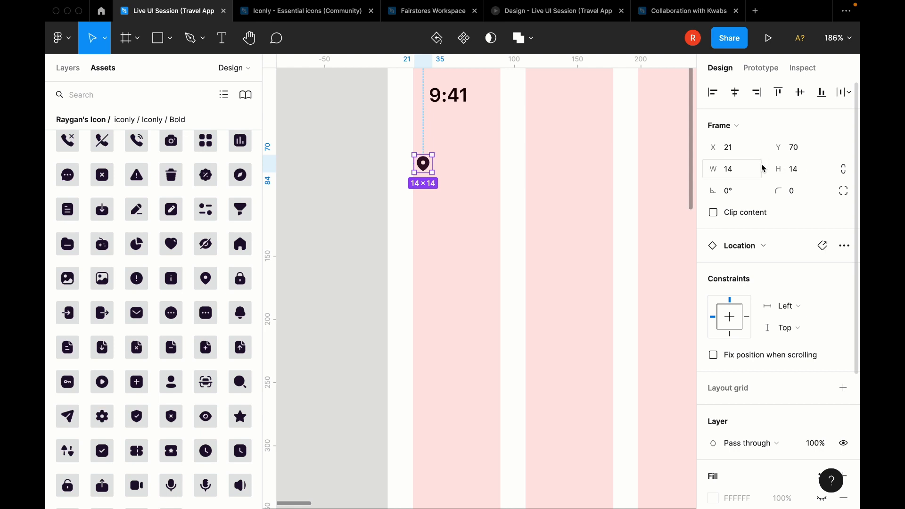
key(super+z)
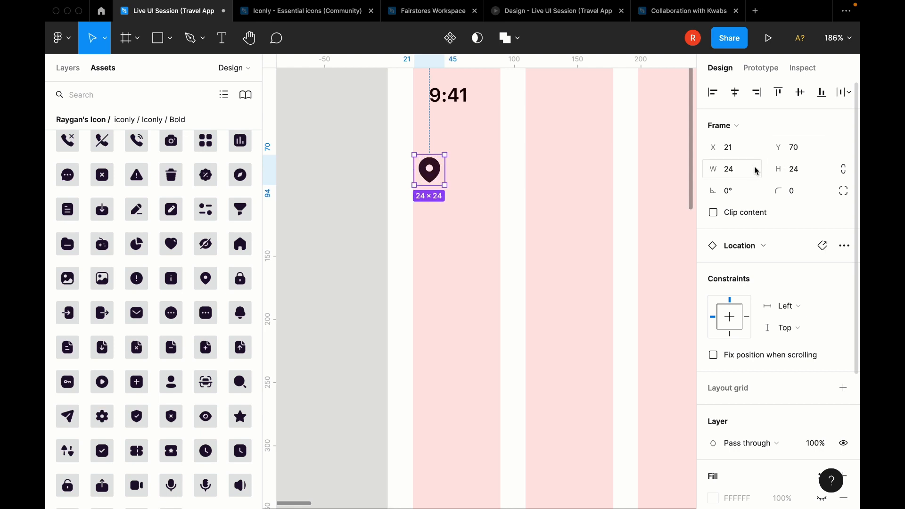
Step: Turn on Constrain proportions for the Location icon and set its width to 14
click(844, 171)
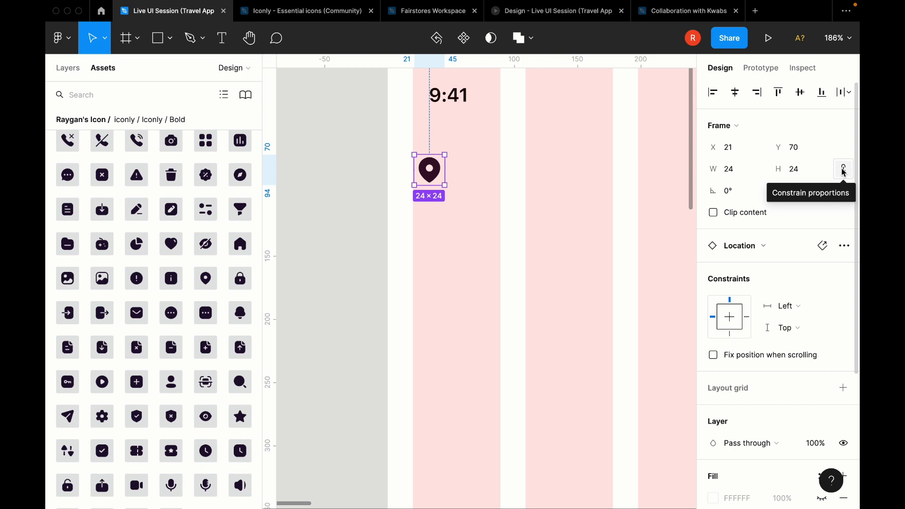
click(844, 171)
click(739, 169)
text(14)
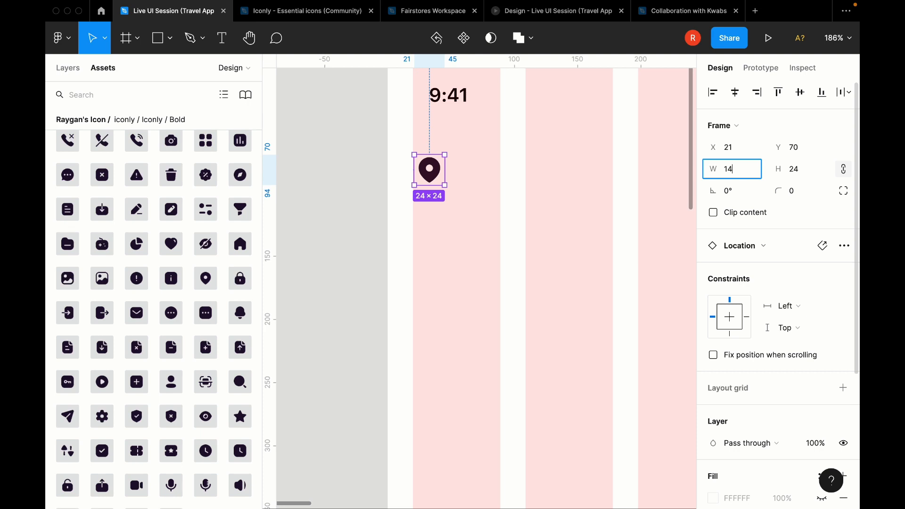
key(Return)
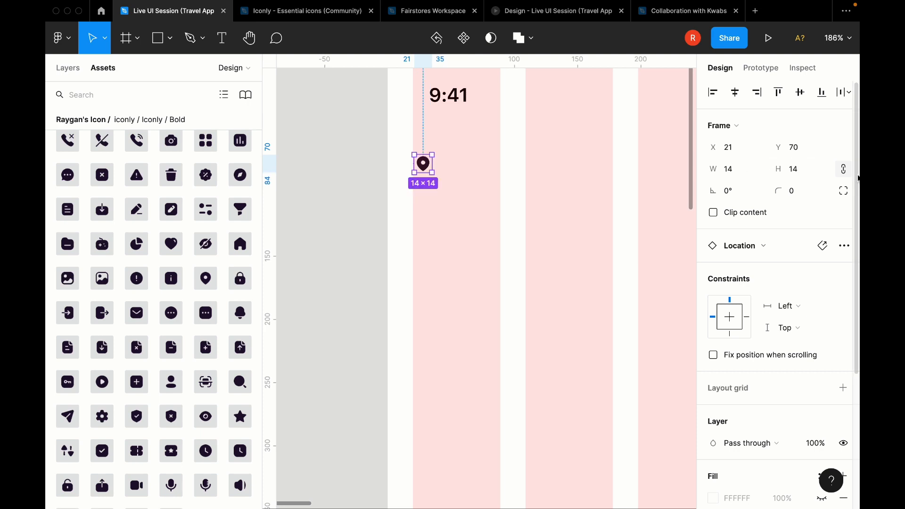
Step: Turn off Constrain proportions for the Location icon and set its width and height to 20
click(844, 169)
click(753, 176)
text(2)
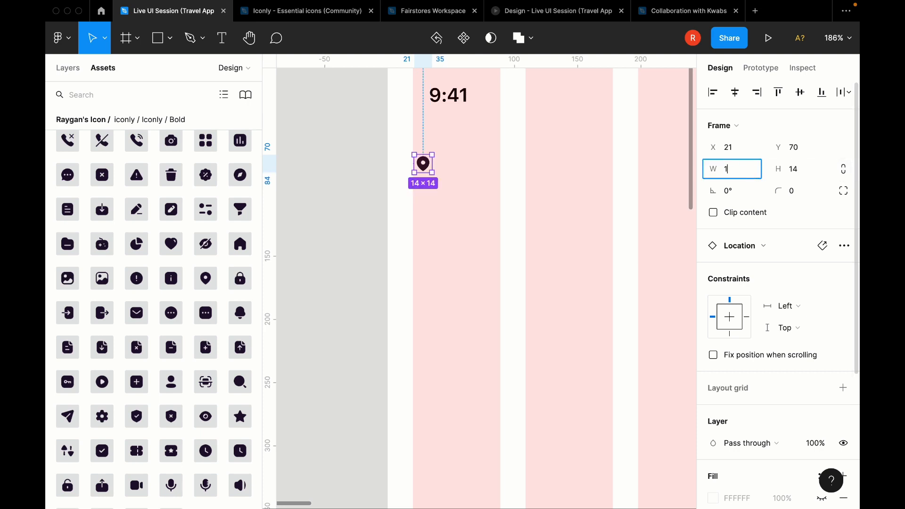
text(0)
key(Return)
click(808, 172)
text(20)
key(Return)
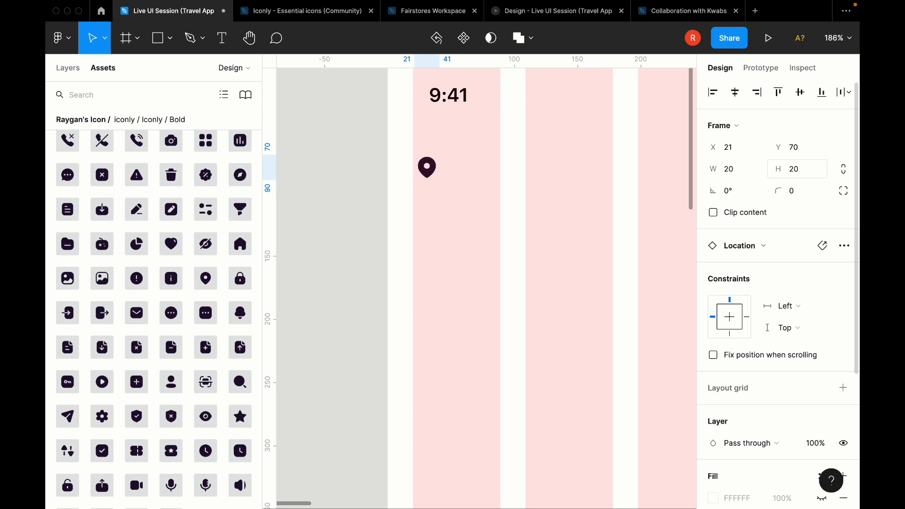
Step: Turn on Constrain proportions for the Location icon and resize it to a width of 14
click(844, 168)
click(742, 171)
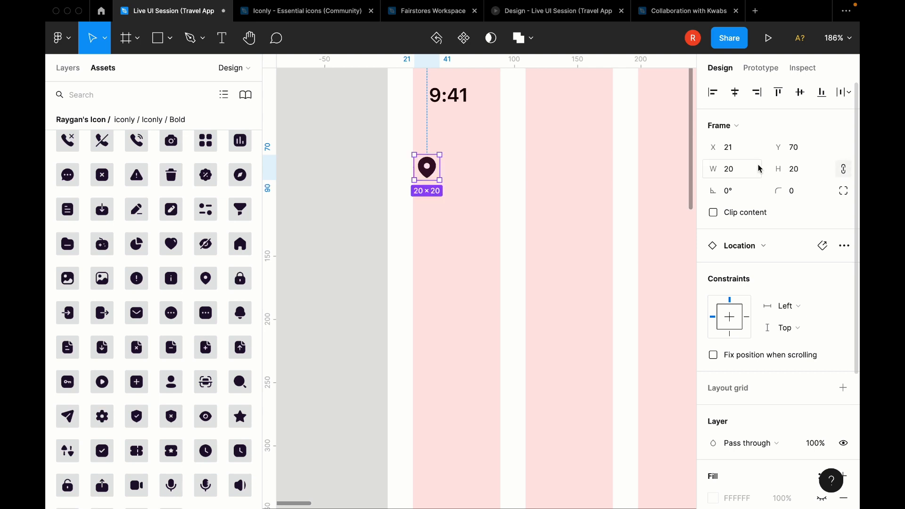
text(14)
key(Return)
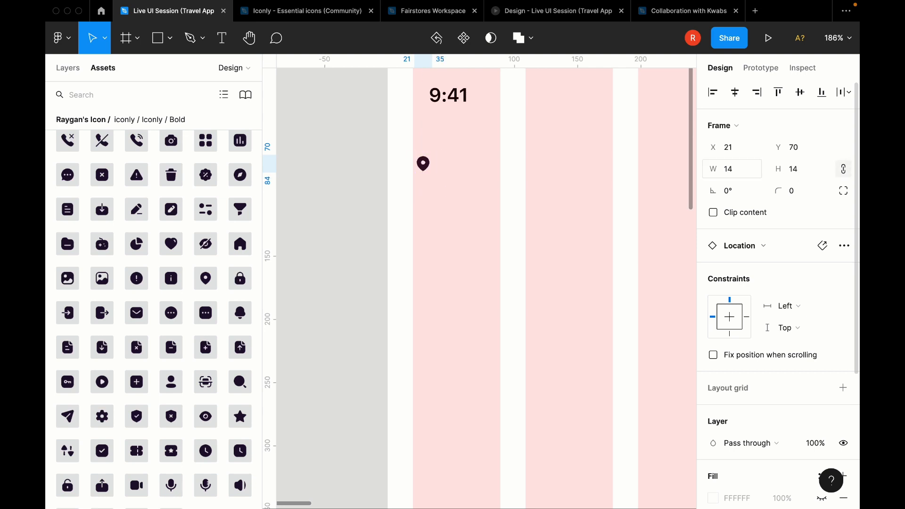
click(496, 218)
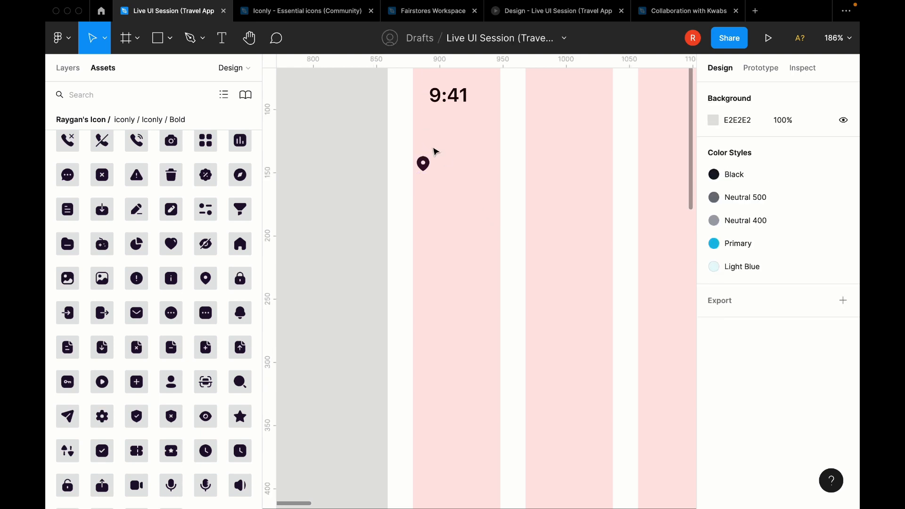
Step: Nudge the Location icon 3 px left to X 18, against the first grid column's edge
click(422, 161)
key(Left)
key(Left)
key(Left)
key(Escape)
Step: Add a text layer reading "Your Location" beside the Location icon
key(t)
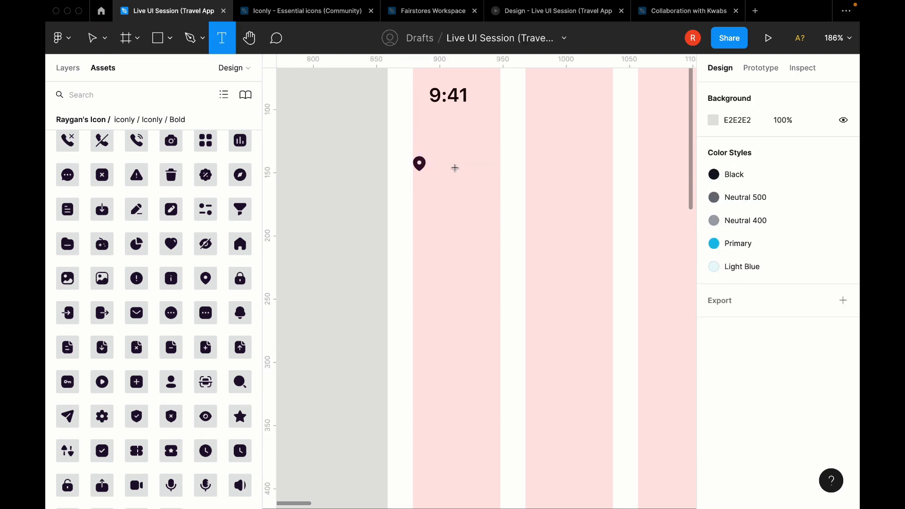
click(446, 161)
text(Your Location)
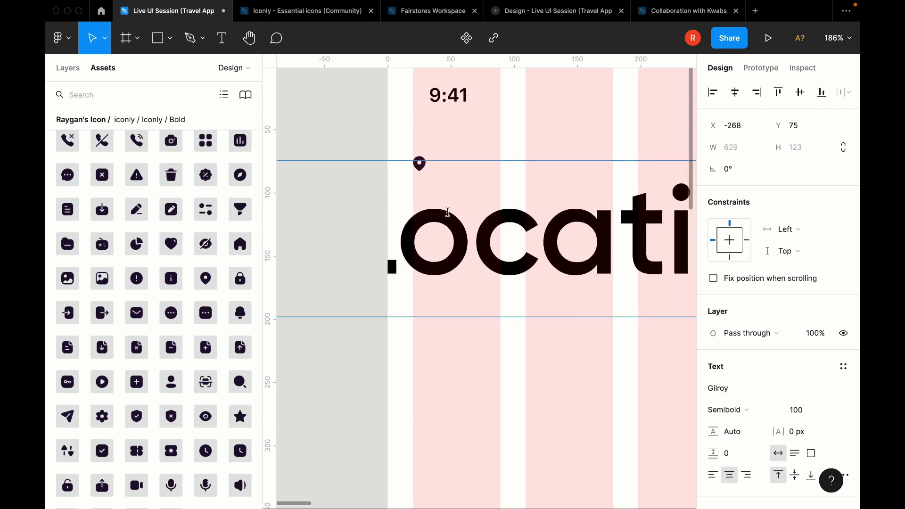
key(Escape)
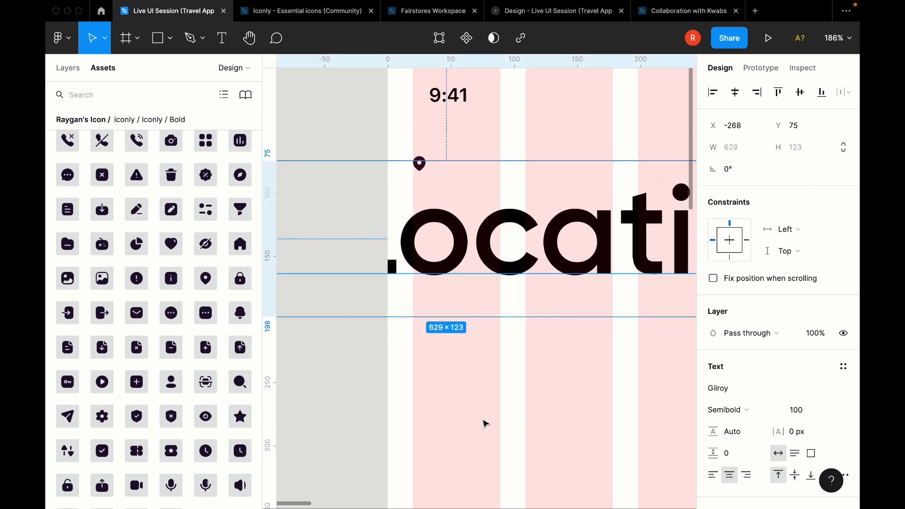
Step: Set the "Your Location" text to size 14 and place it just right of the Location icon at Y 70
click(800, 413)
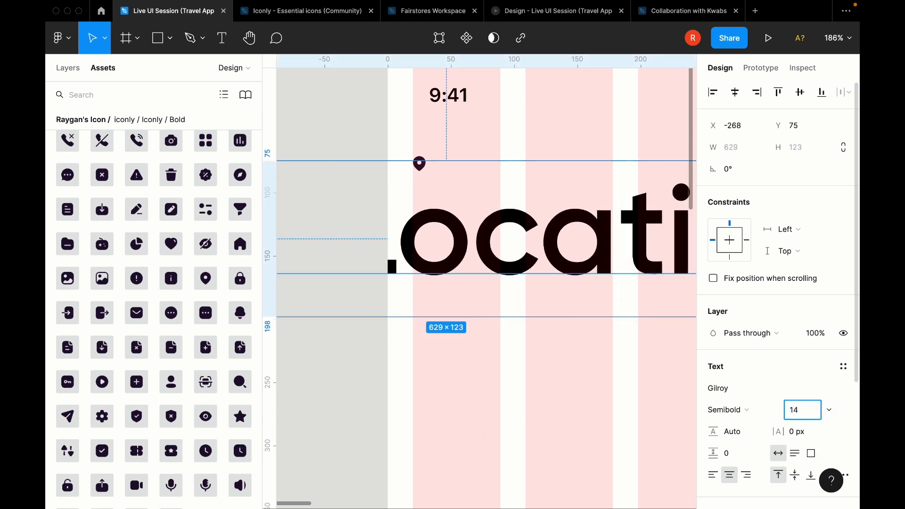
text(14)
key(Return)
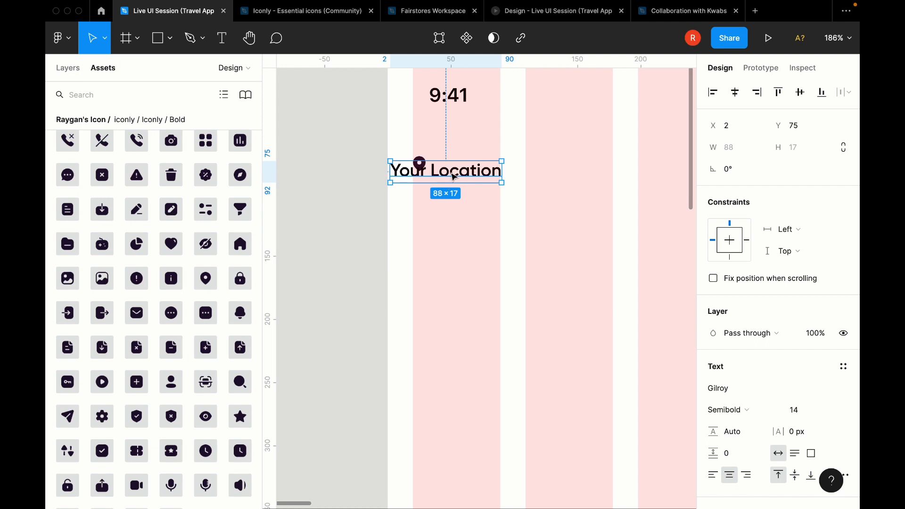
drag(454, 177, 497, 169)
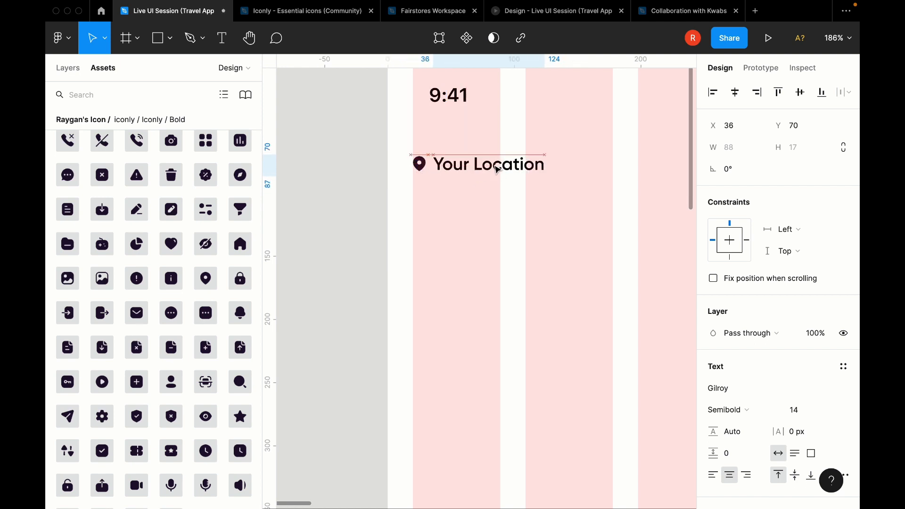
Step: Combine the Location icon and the "Your Location" text in a horizontal auto layout with spacing 5
drag(586, 167, 392, 168)
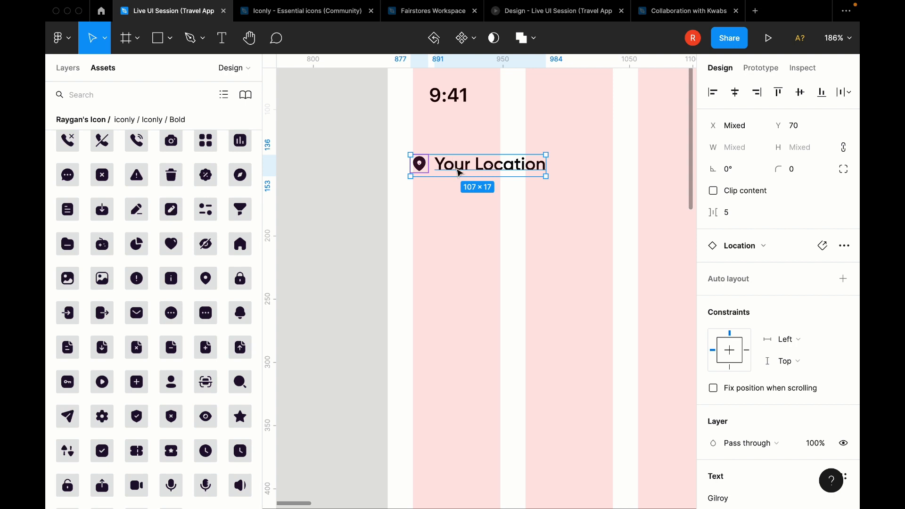
right_click(460, 173)
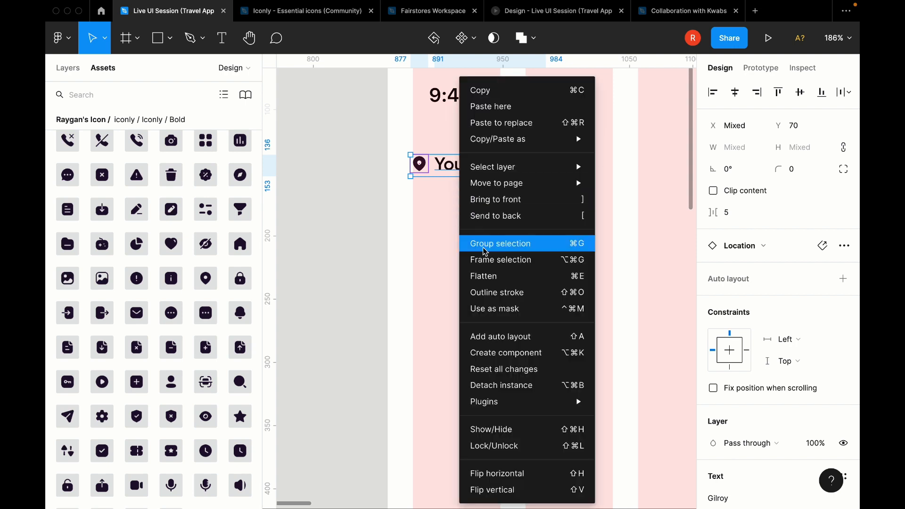
click(432, 209)
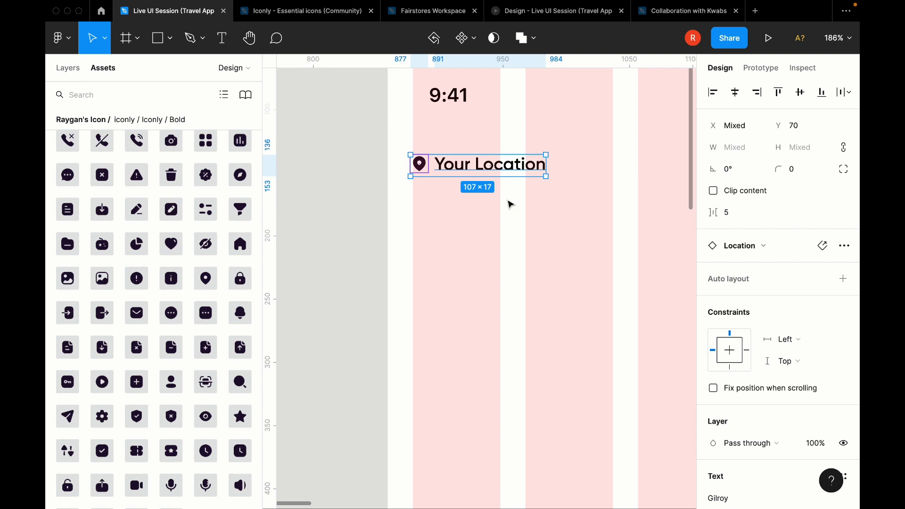
key(shift+a)
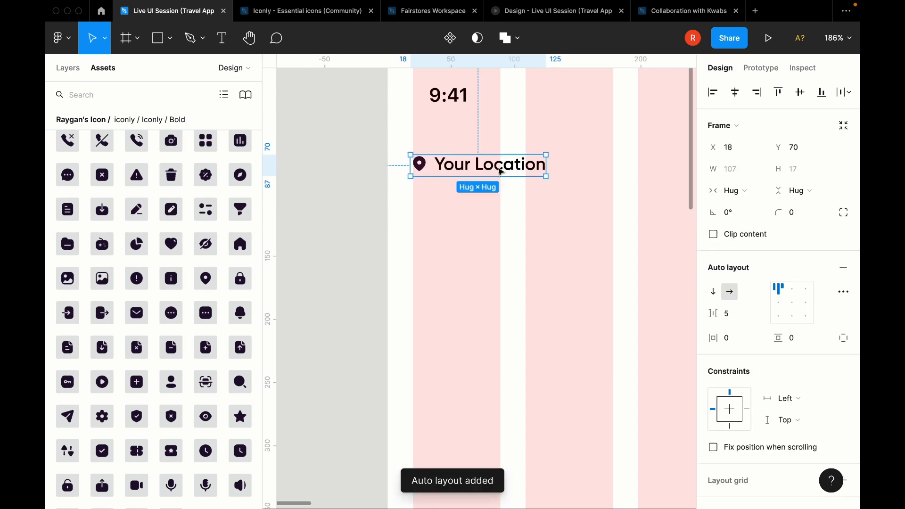
Step: Add a text layer reading "Accra, Ghana" below the "Your Location" row and place it at X 20, Y 100
scroll(478, 158, up, 6)
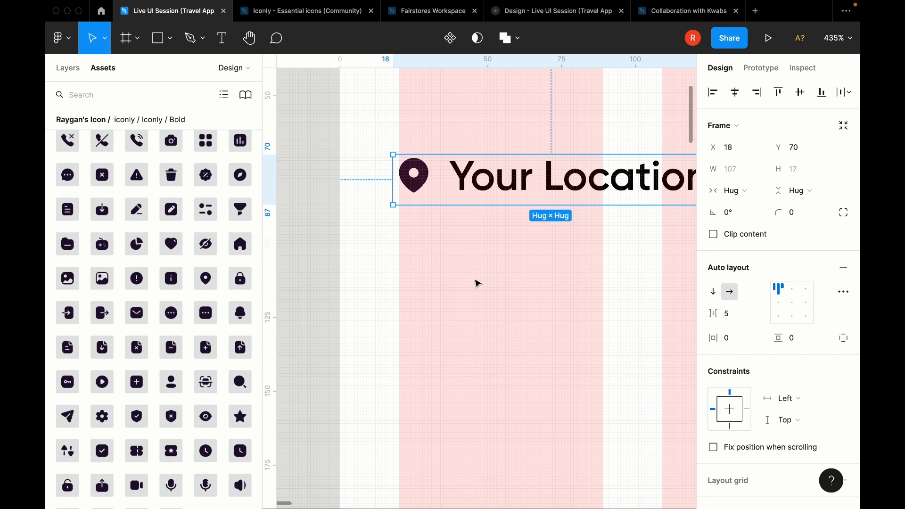
click(477, 281)
key(t)
click(445, 244)
text(Accr)
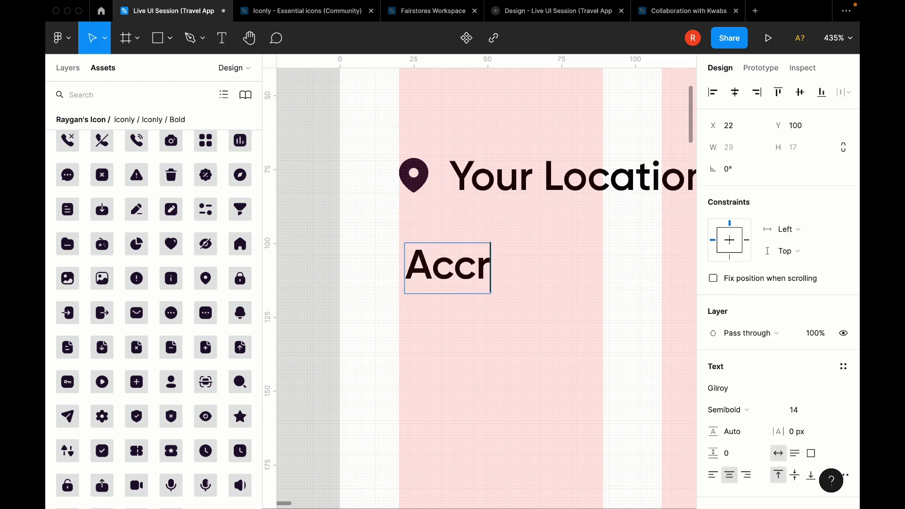
text(a , Ghana)
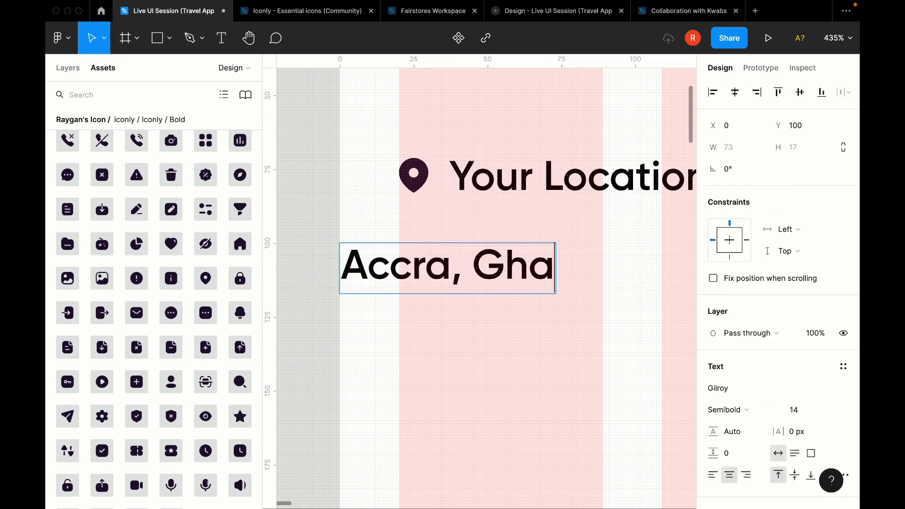
key(Escape)
drag(504, 262, 588, 251)
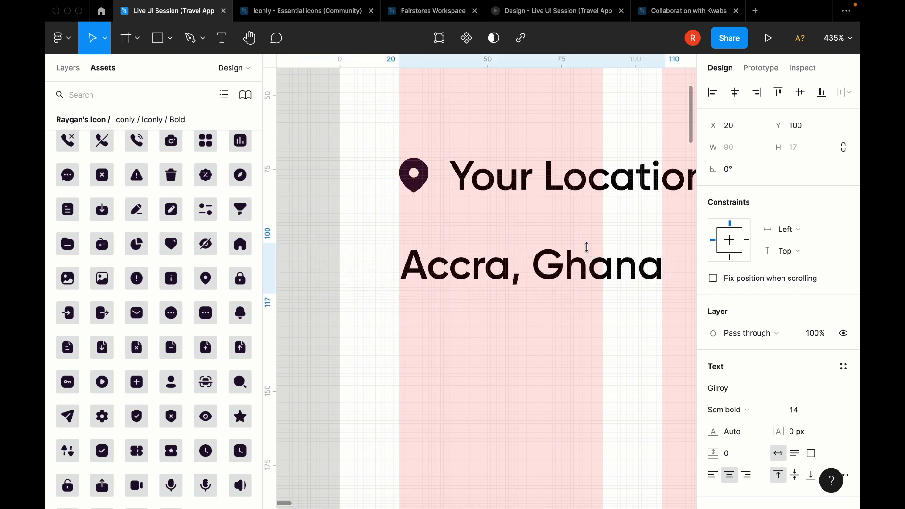
Step: Set the "Accra, Ghana" text to size 16 and move it to X 21, Y 100
scroll(588, 251, right, 2)
scroll(682, 235, down, 1)
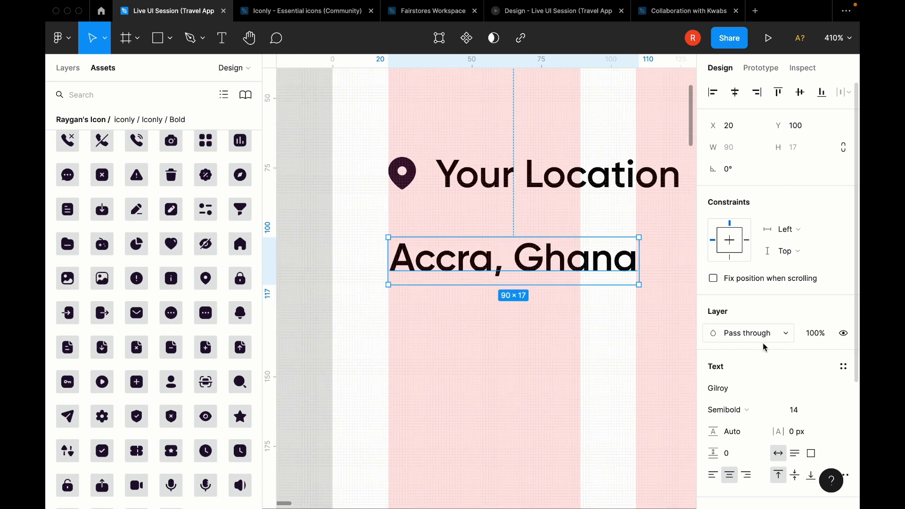
click(814, 411)
text(16)
key(Return)
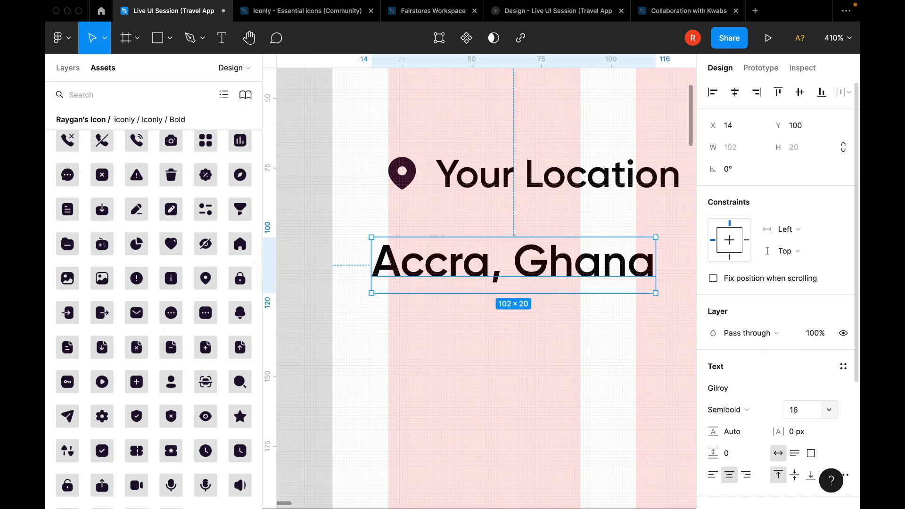
drag(446, 256, 468, 258)
Step: Insert the Arrow - Down 2 icon from the Iconly Light set right after the "Accra, Ghana" text
scroll(466, 263, right, 6)
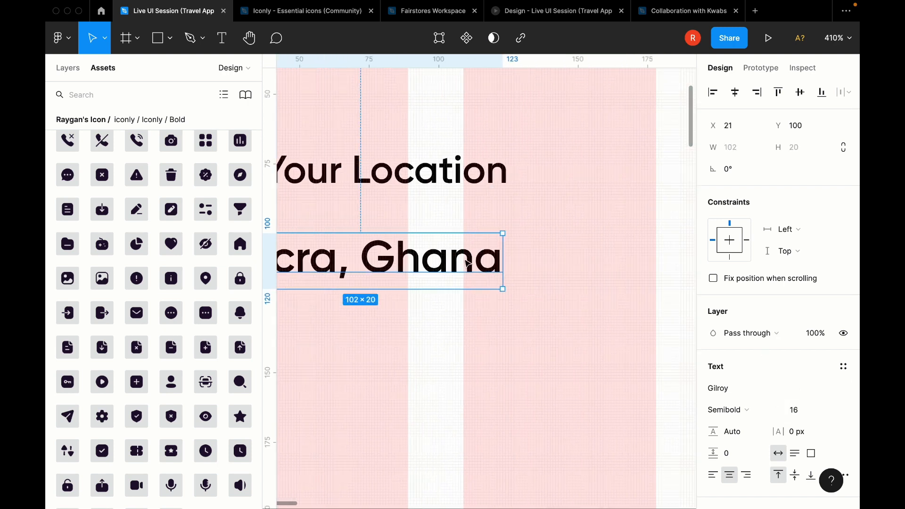
scroll(163, 238, up, 8)
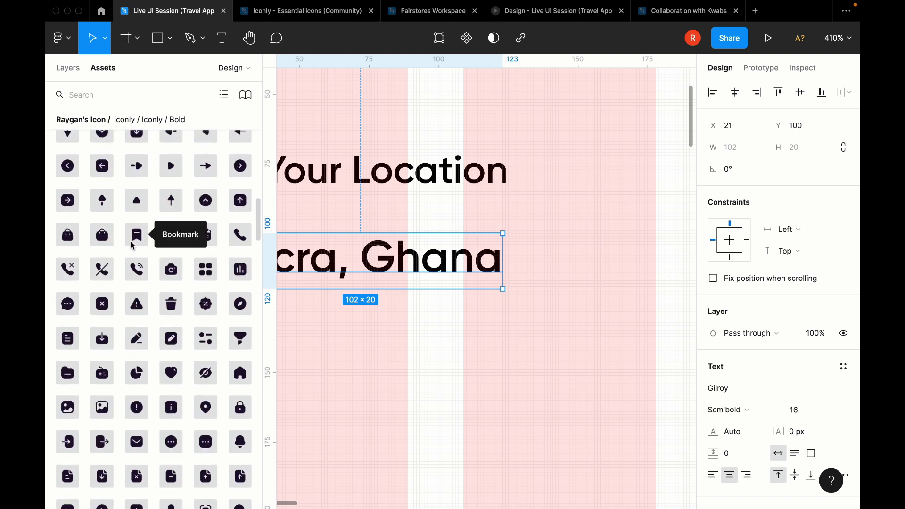
scroll(133, 244, up, 2)
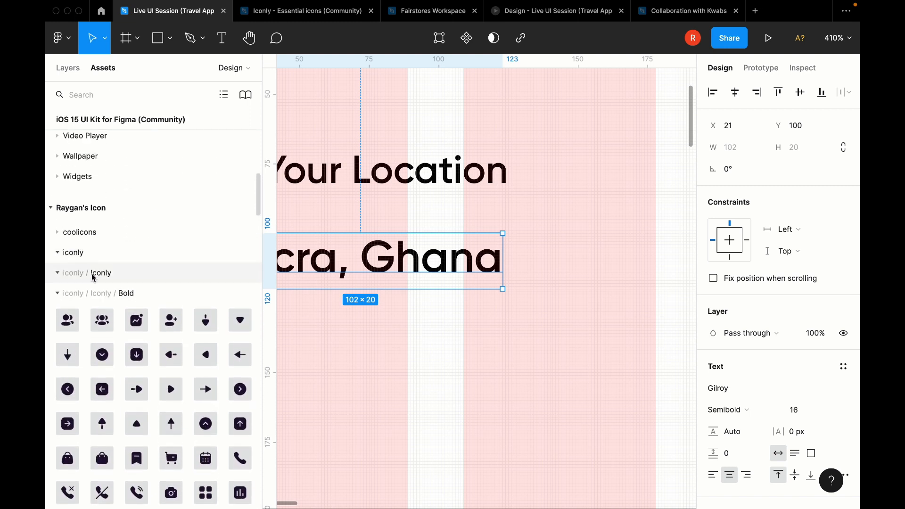
click(92, 293)
key(Escape)
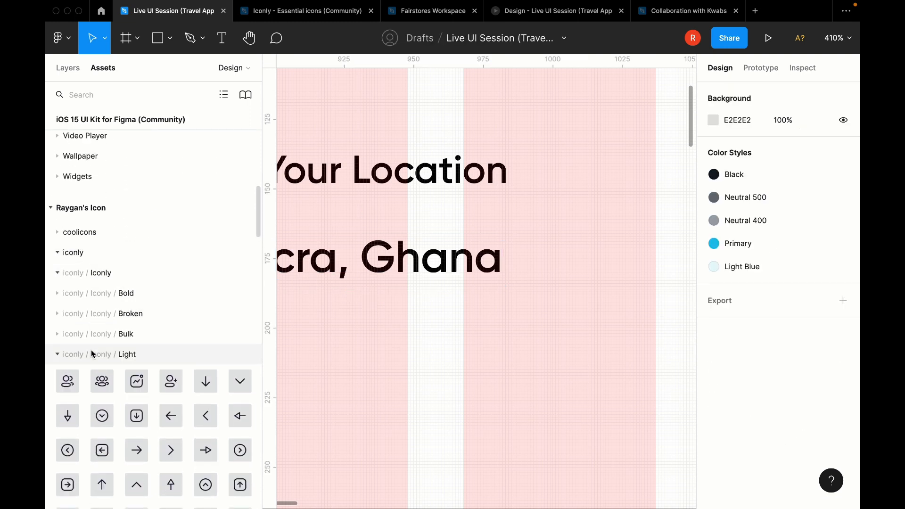
scroll(91, 350, down, 3)
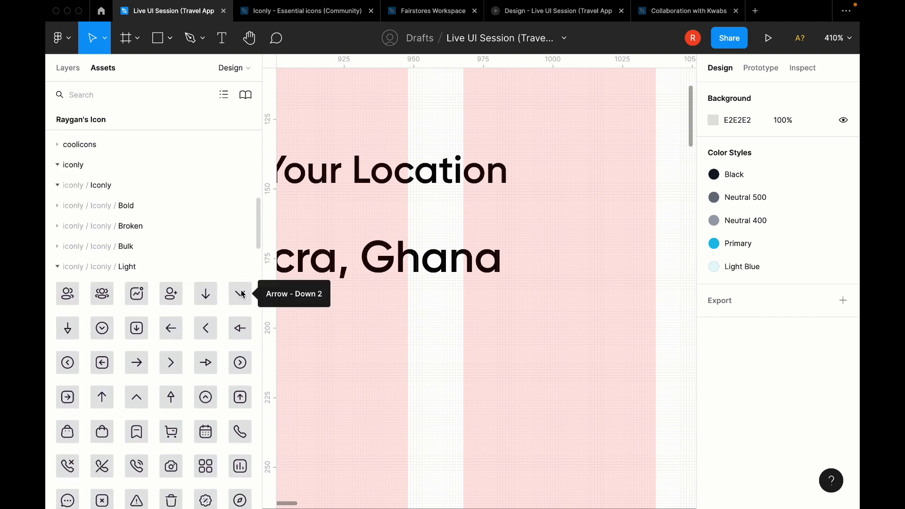
drag(231, 292, 538, 266)
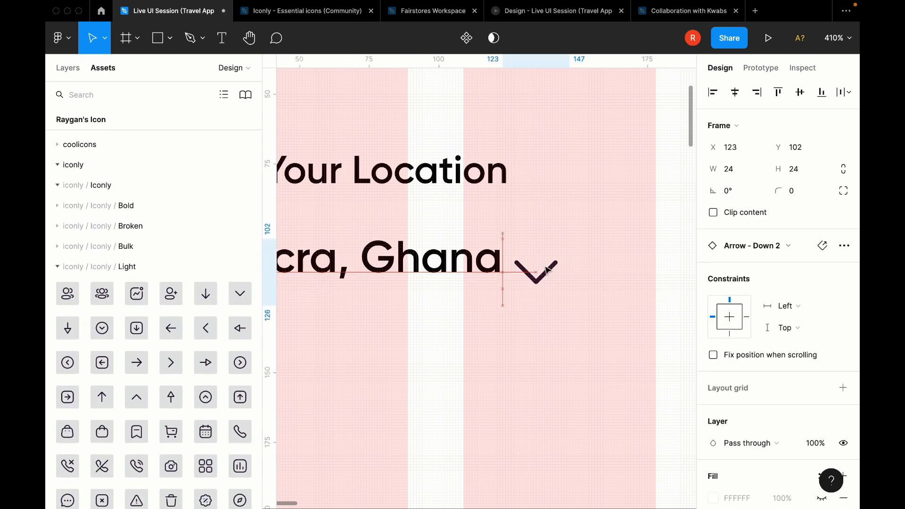
Step: Resize the Arrow - Down 2 icon to 16 by 16 and position it at X 125, Y 102
click(731, 168)
text(16)
key(Tab)
text(16)
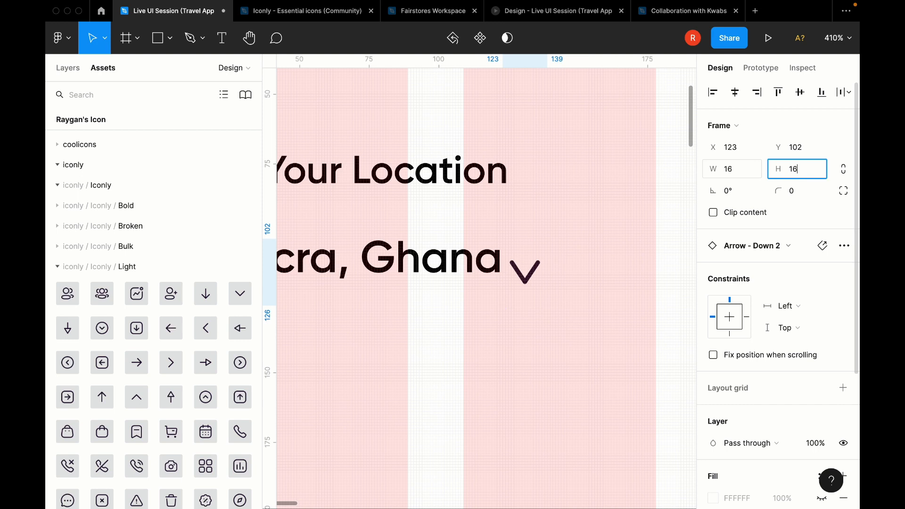
key(Return)
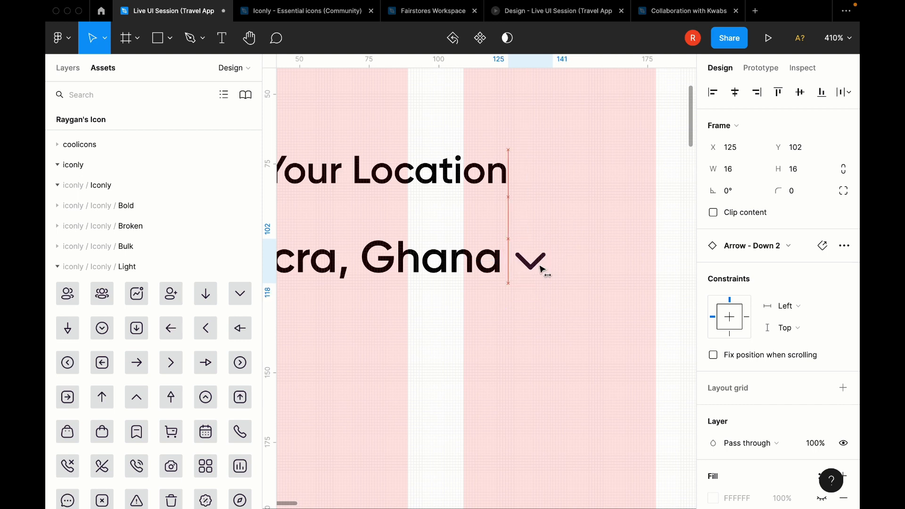
Step: Combine the "Accra, Ghana" text and the down arrow in a horizontal auto layout, and hide the layout grids
shift+click(471, 265)
key(shift+a)
key(ctrl+g)
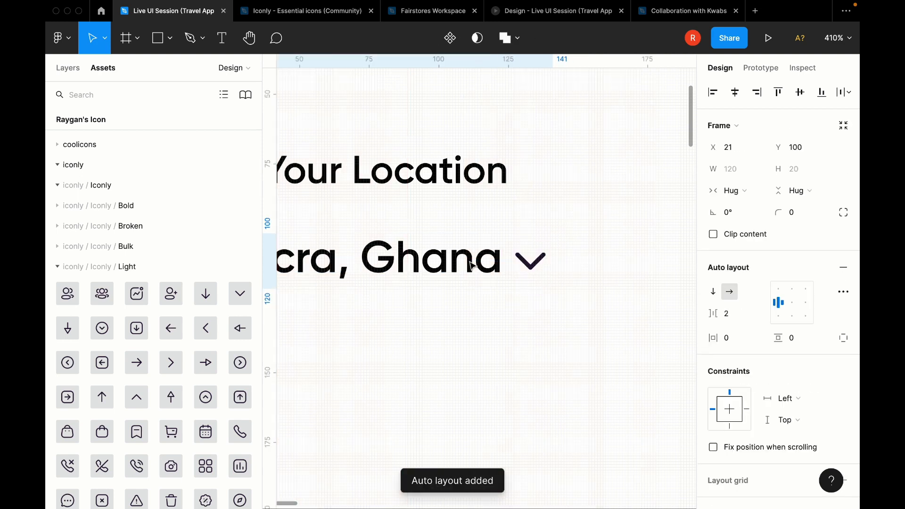
Step: Combine the "Your Location" and "Accra, Ghana" rows in a vertical auto layout, and show the layout grids
scroll(469, 260, down, 5)
shift+click(442, 230)
key(shift+a)
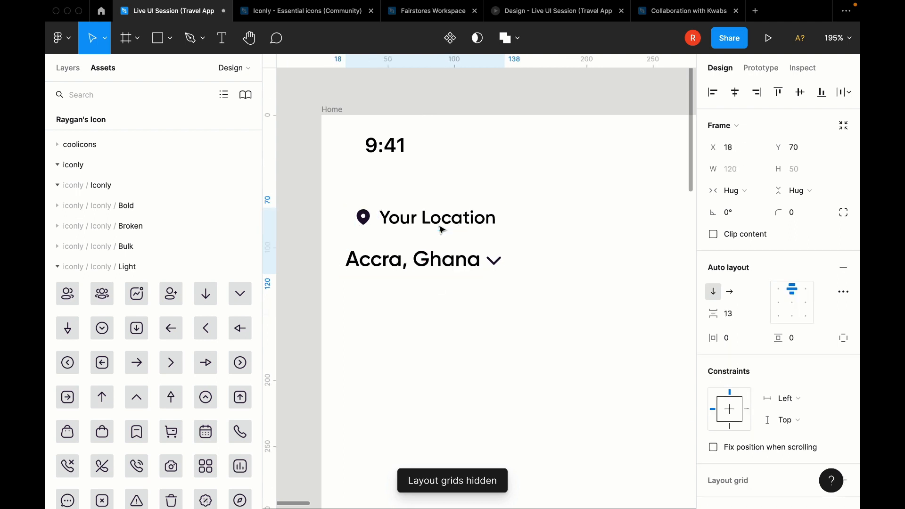
key(ctrl+g)
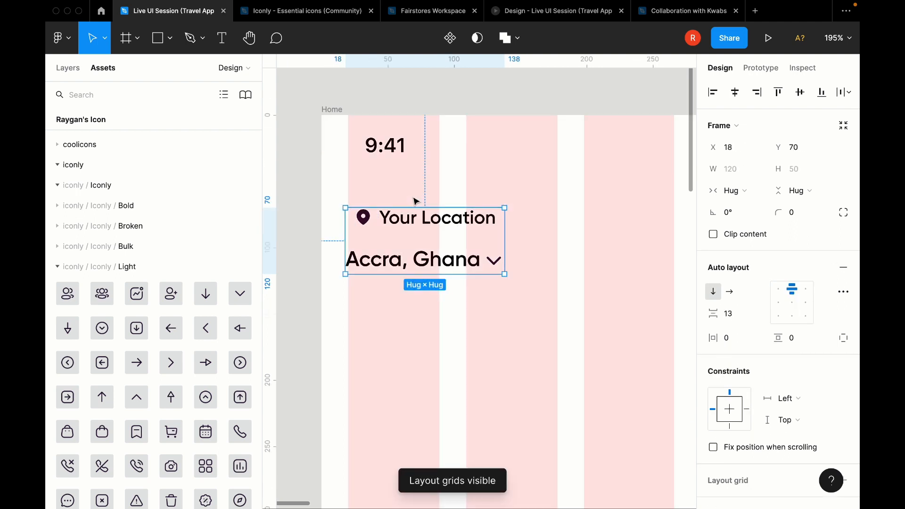
Step: Move the combined location block to X 21 and set its auto layout alignment to left
scroll(415, 202, up, 5)
drag(373, 299, 384, 304)
scroll(384, 304, down, 5)
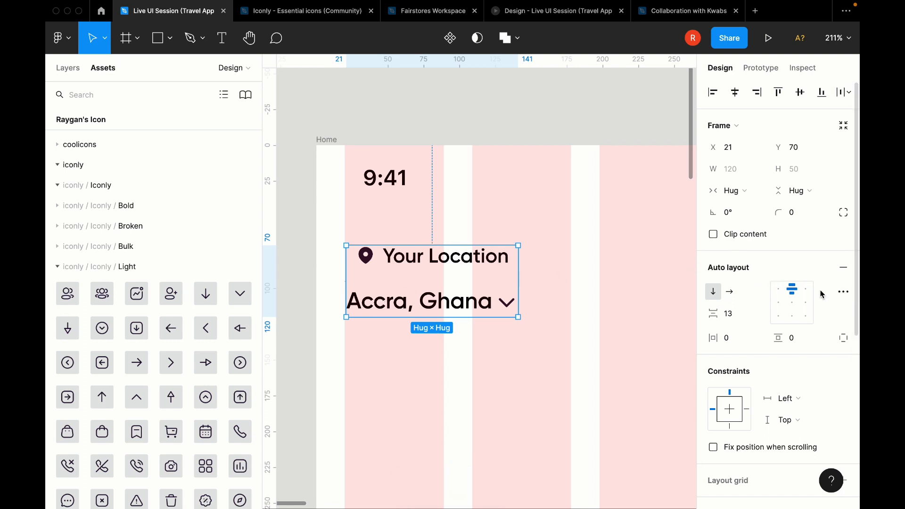
click(779, 290)
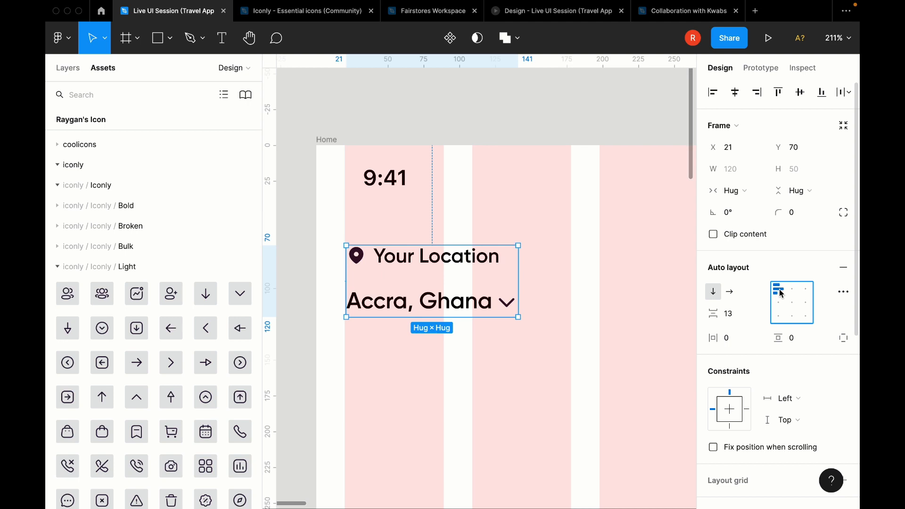
click(779, 303)
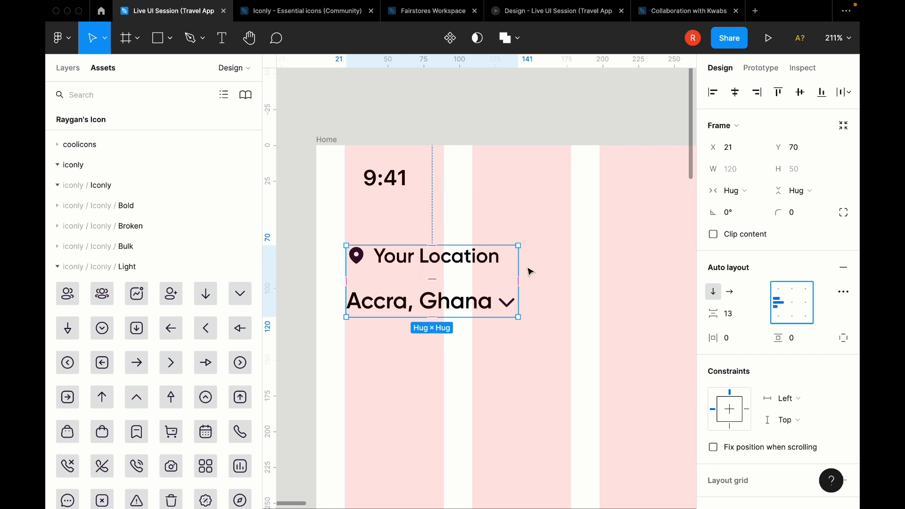
Step: Set the location block's auto layout spacing between items to 6 and hide the layout grids
click(728, 314)
scroll(349, 259, up, 2)
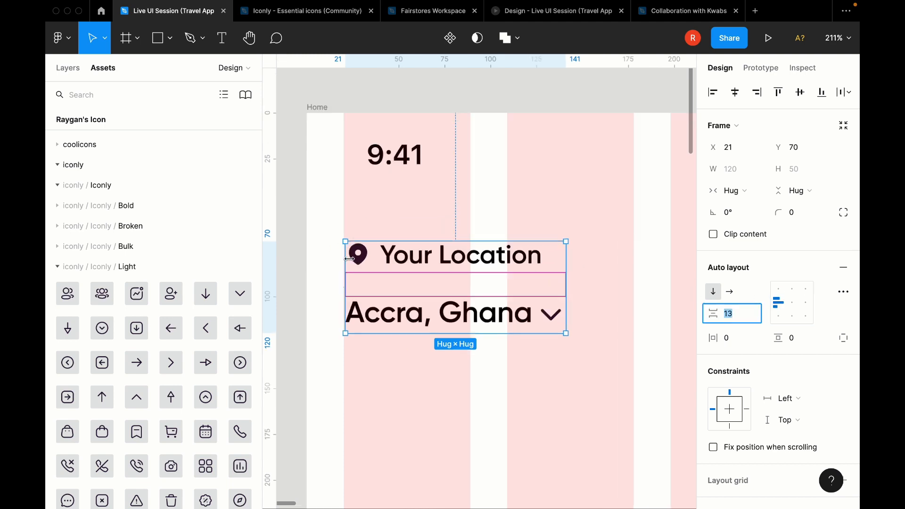
scroll(349, 259, up, 3)
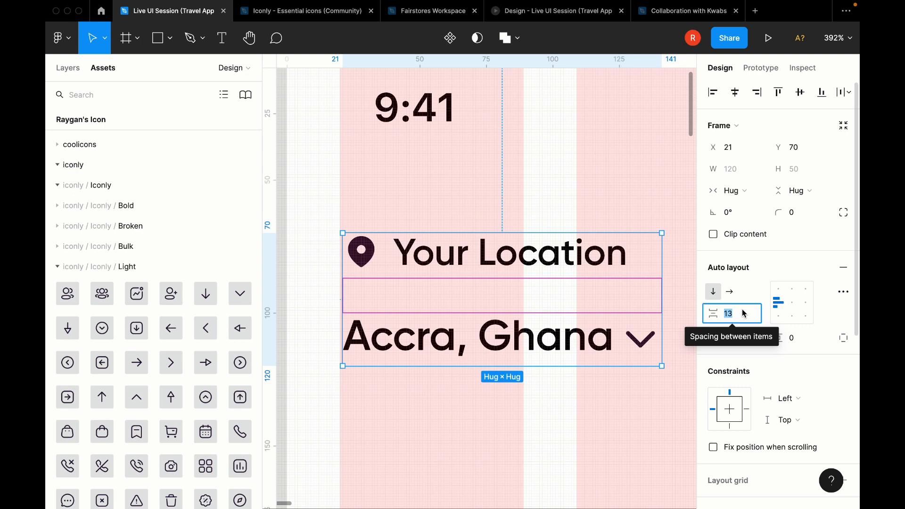
text(6)
key(Return)
scroll(568, 246, down, 3)
key(shift+g)
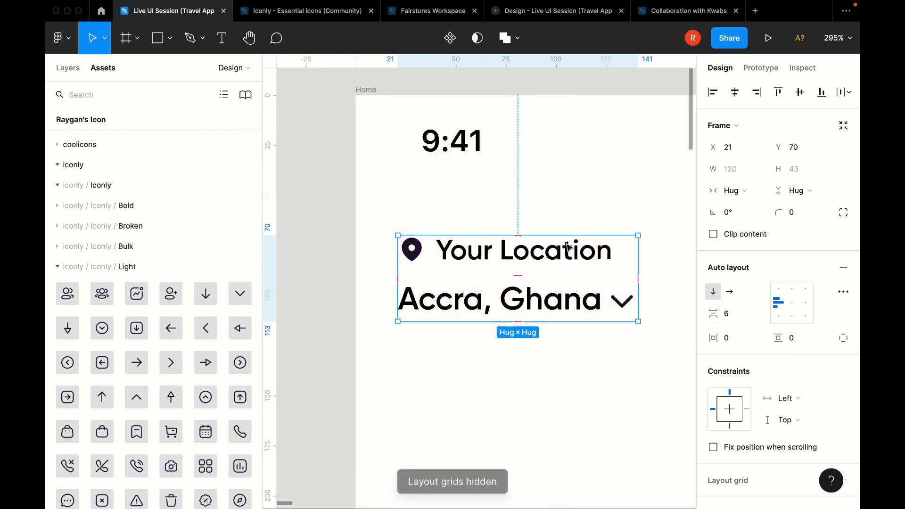
click(583, 210)
scroll(582, 208, down, 5)
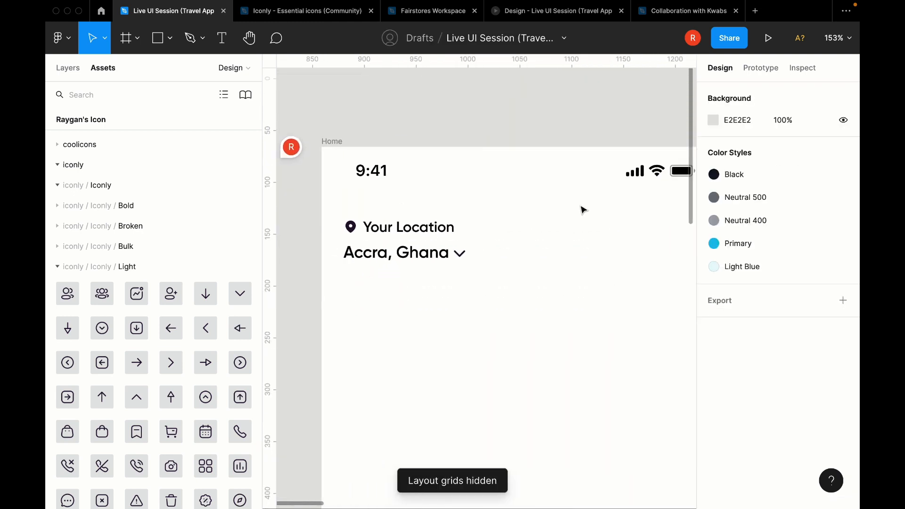
Step: Show the layout grids and draw a 44 by 44 circle in the last grid column, opposite the location block
scroll(557, 214, right, 3)
scroll(557, 217, left, 2)
scroll(558, 217, up, 1)
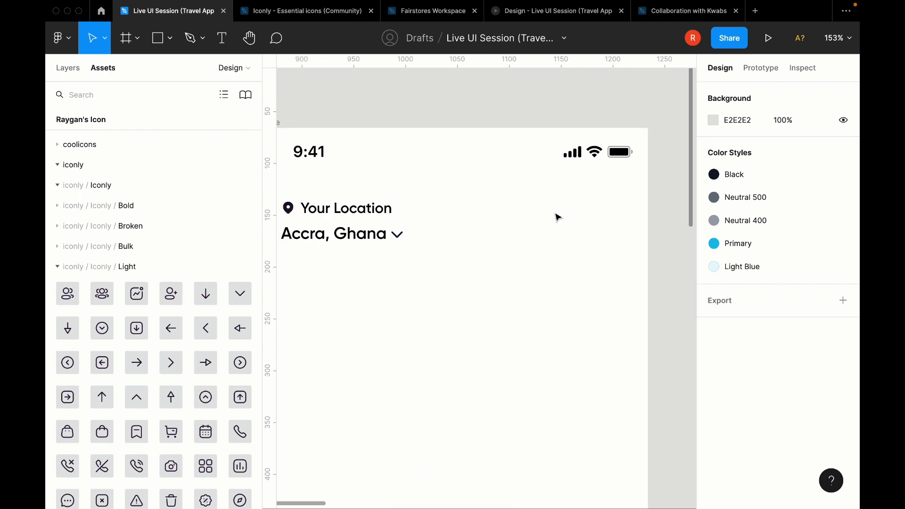
key(o)
key(shift+g)
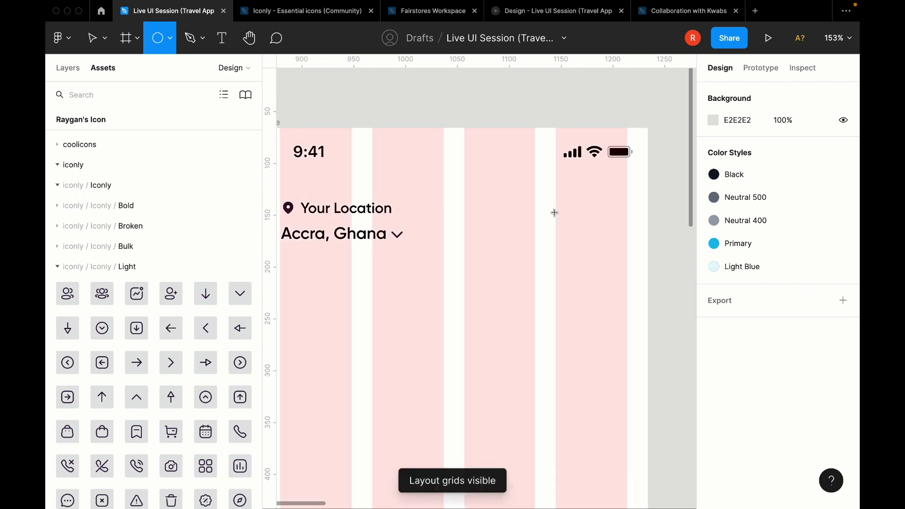
mouse_move(577, 210)
mouse_down()
mouse_move(627, 260)
mouse_move(600, 229)
mouse_up()
click(739, 149)
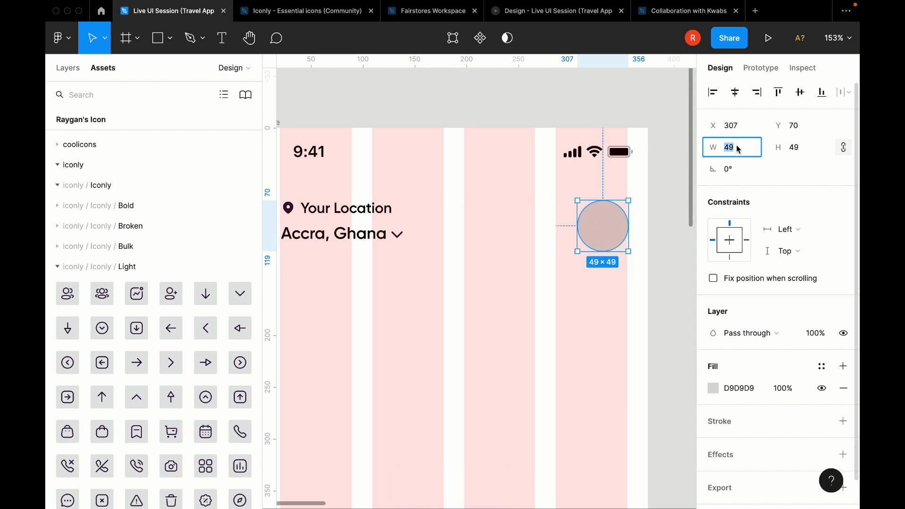
key(Tab)
text(44)
key(Return)
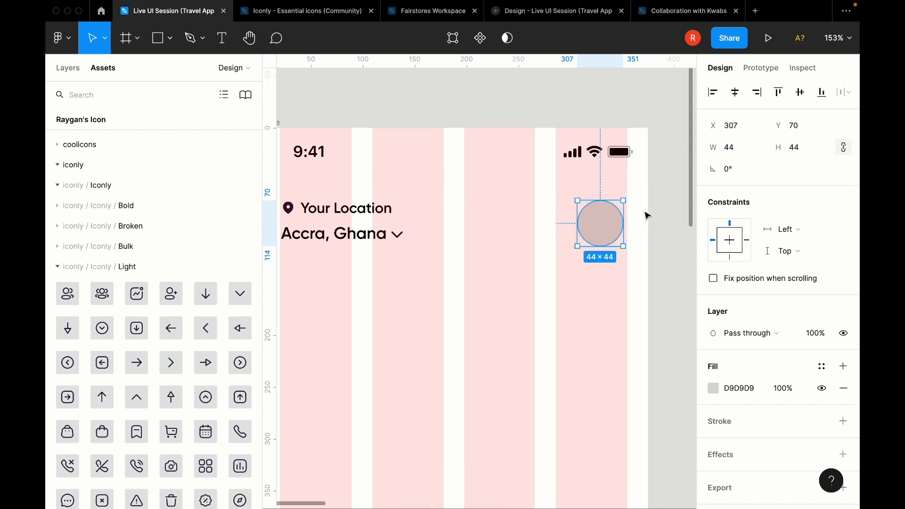
Step: Position the circle at X 311, vertically centred with the location block, and hide the layout grids
drag(613, 229, 618, 228)
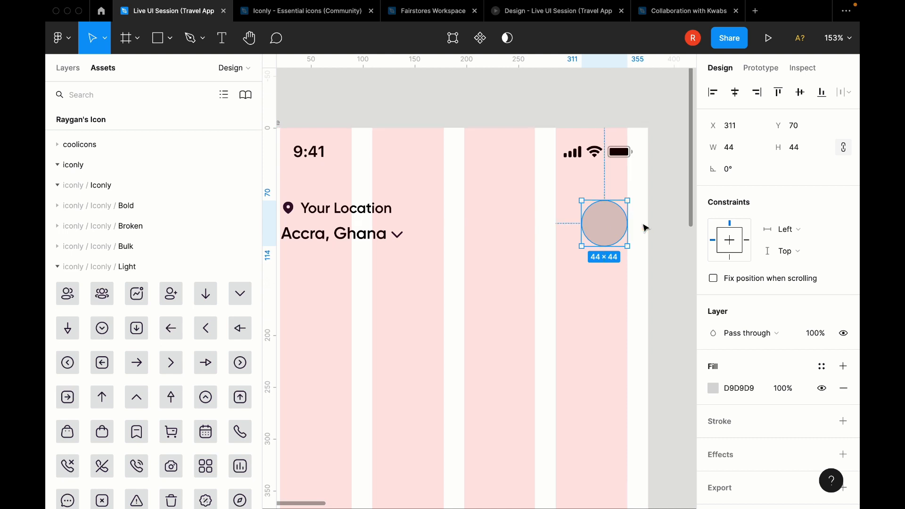
shift+click(390, 210)
click(800, 92)
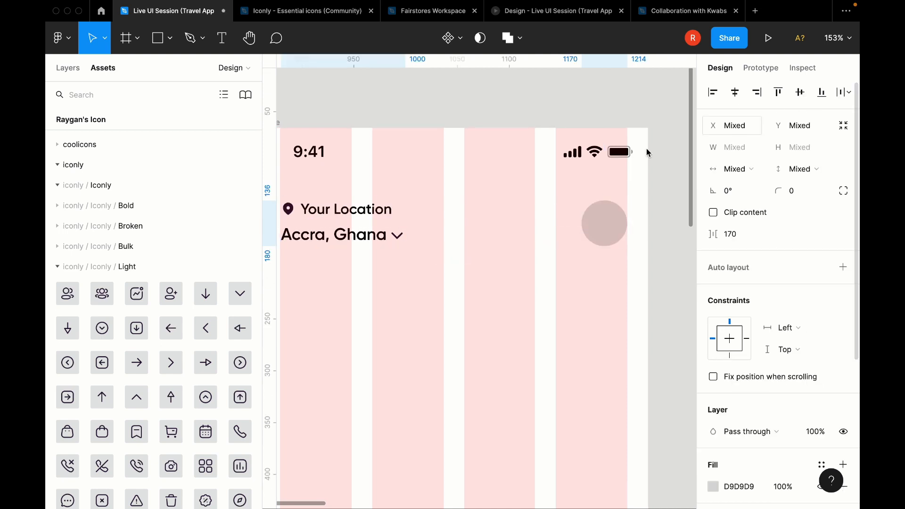
key(ctrl+g)
click(499, 191)
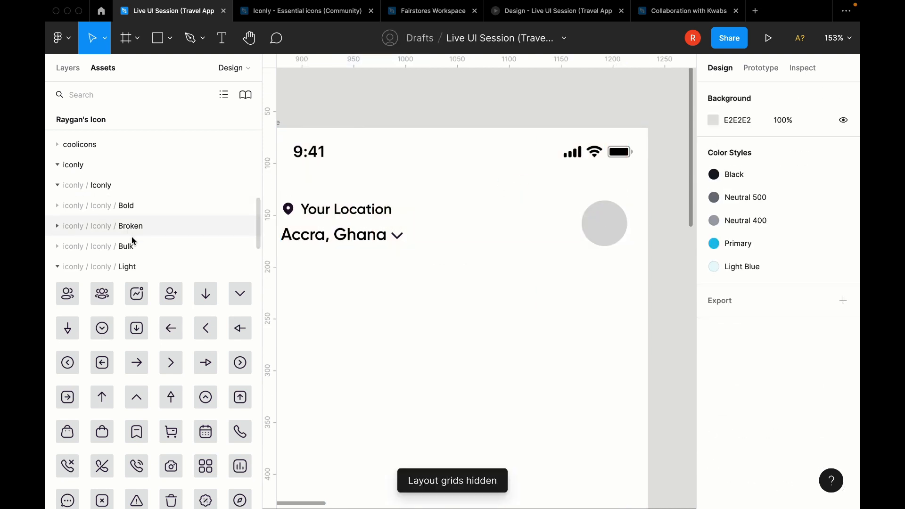
Step: Look through the iconly Light icon collection for a suitable notification icon
scroll(132, 254, down, 5)
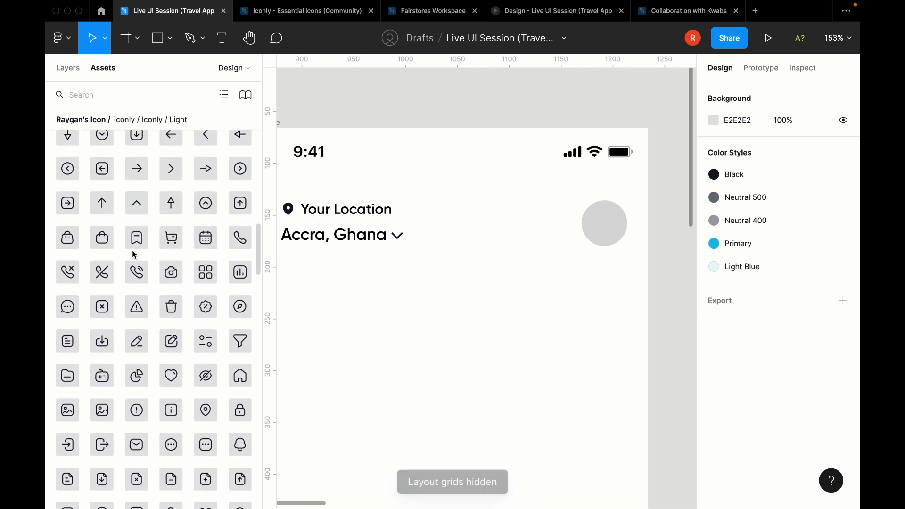
scroll(158, 396, down, 6)
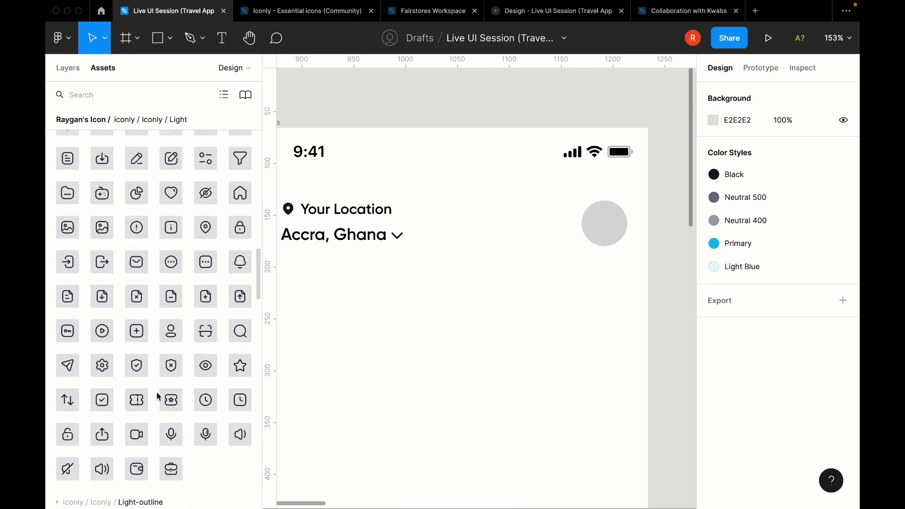
scroll(156, 392, up, 1)
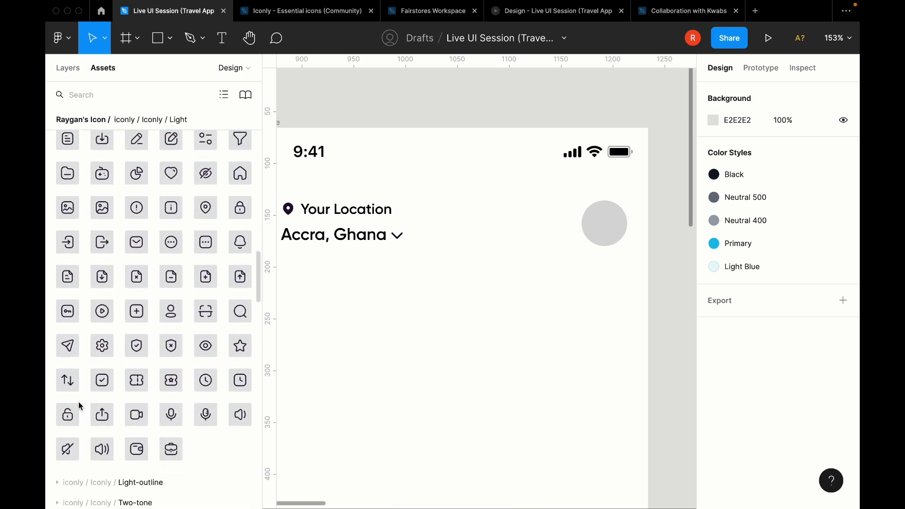
scroll(220, 353, up, 6)
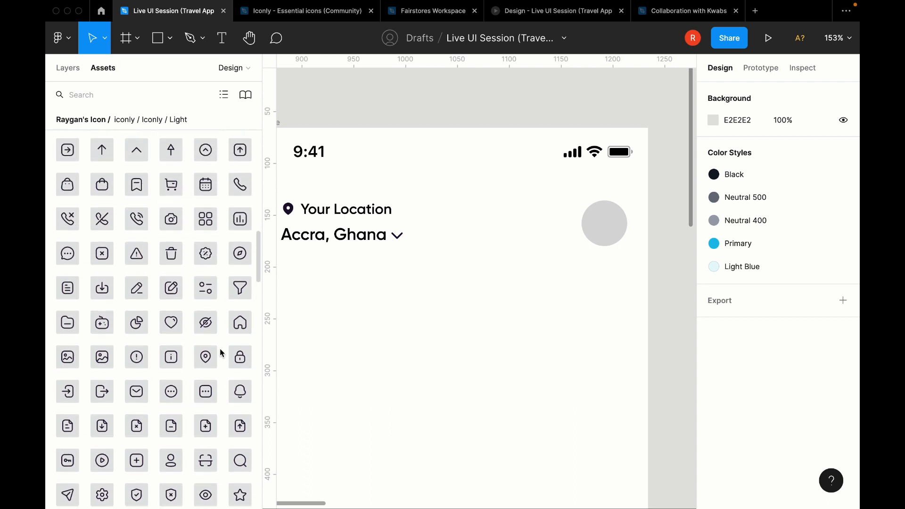
scroll(220, 349, up, 2)
scroll(220, 349, down, 2)
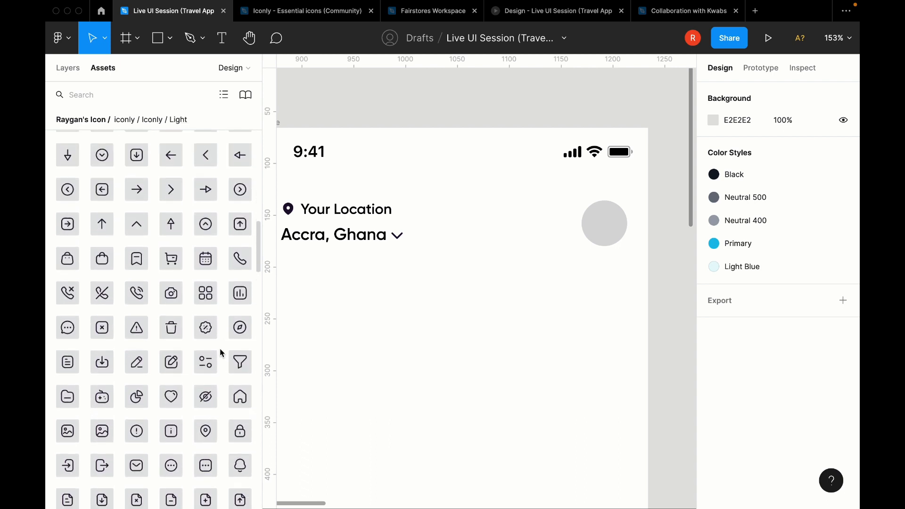
scroll(154, 392, down, 7)
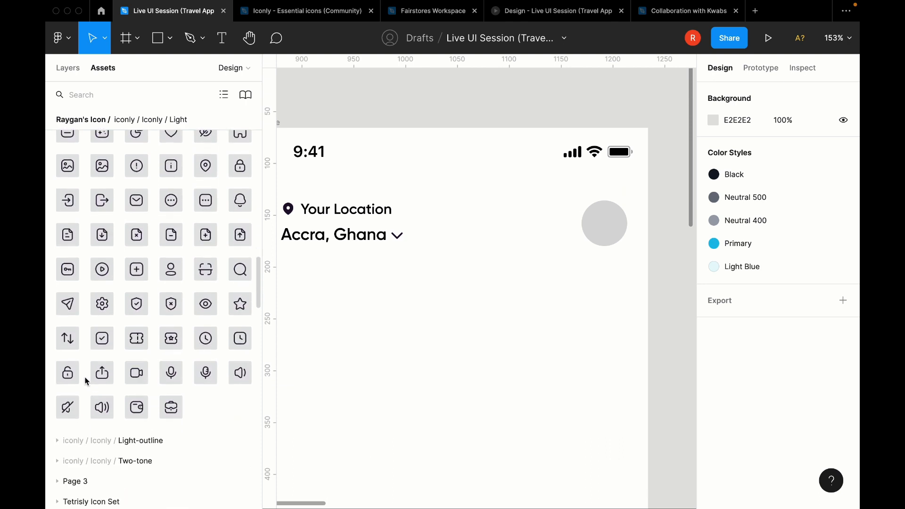
scroll(86, 382, up, 1)
scroll(87, 382, up, 7)
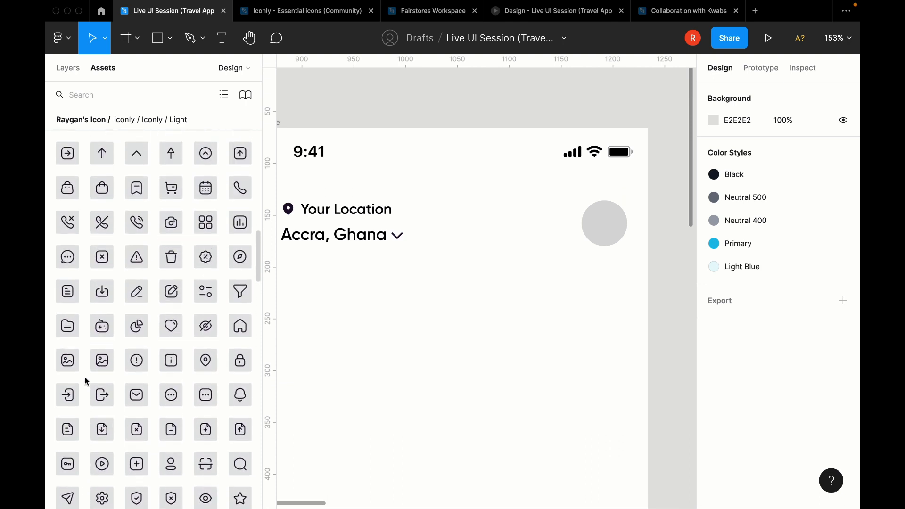
scroll(86, 382, up, 18)
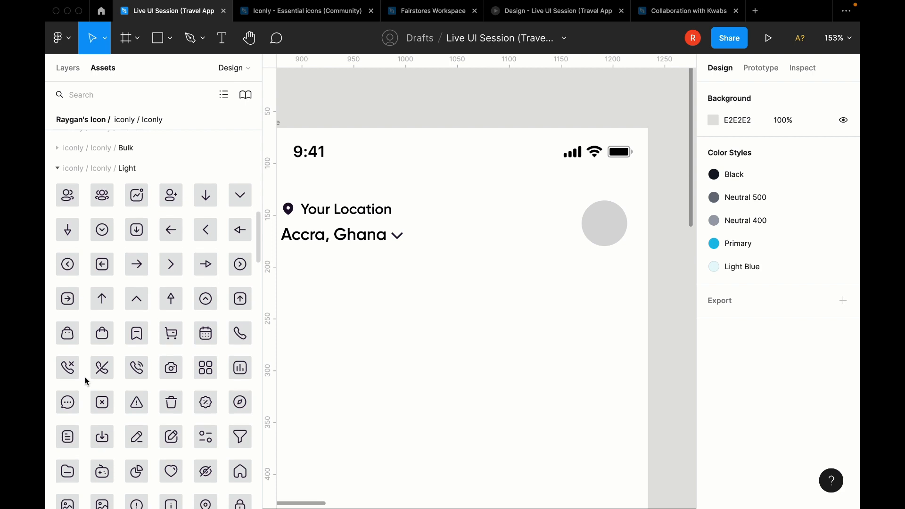
Step: Search the assets for "notification" and turn off the iOS 15 UI Kit for Figma and Raygan's Icon libraries
click(109, 90)
text(notification)
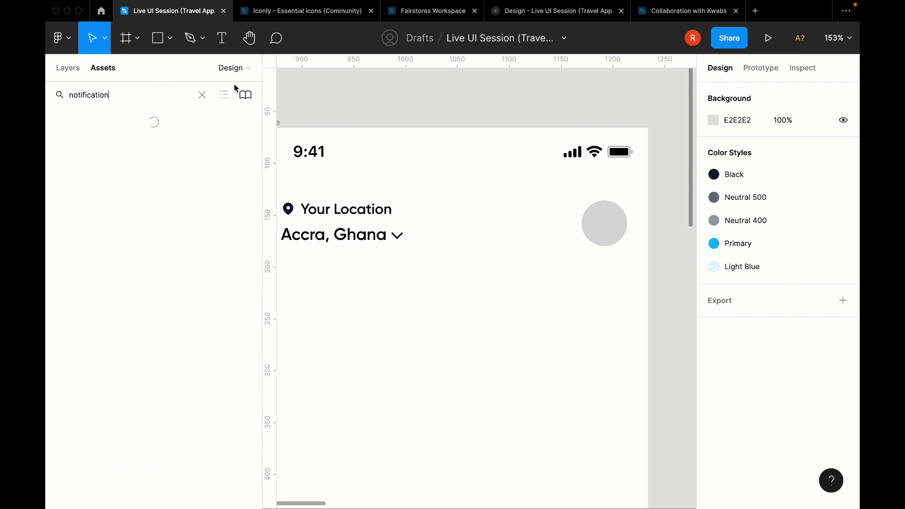
click(246, 94)
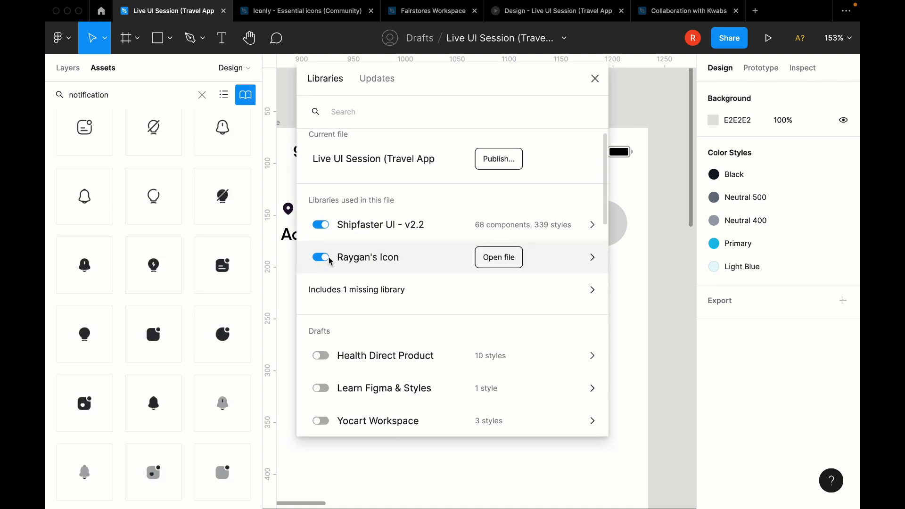
scroll(329, 258, down, 5)
scroll(329, 260, down, 3)
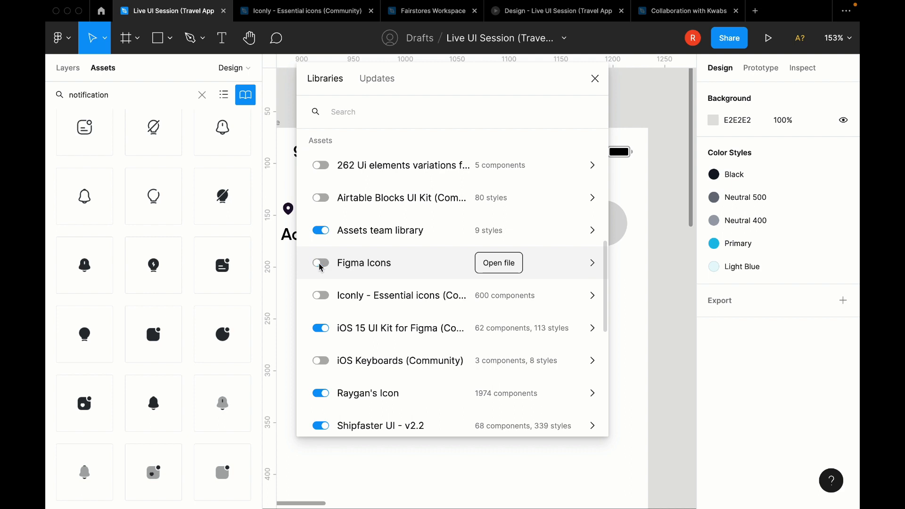
click(320, 328)
click(320, 393)
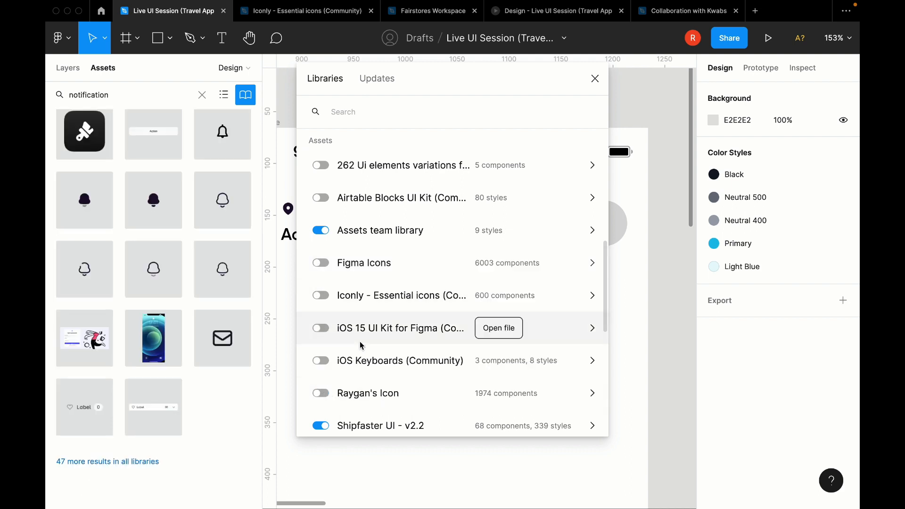
click(595, 79)
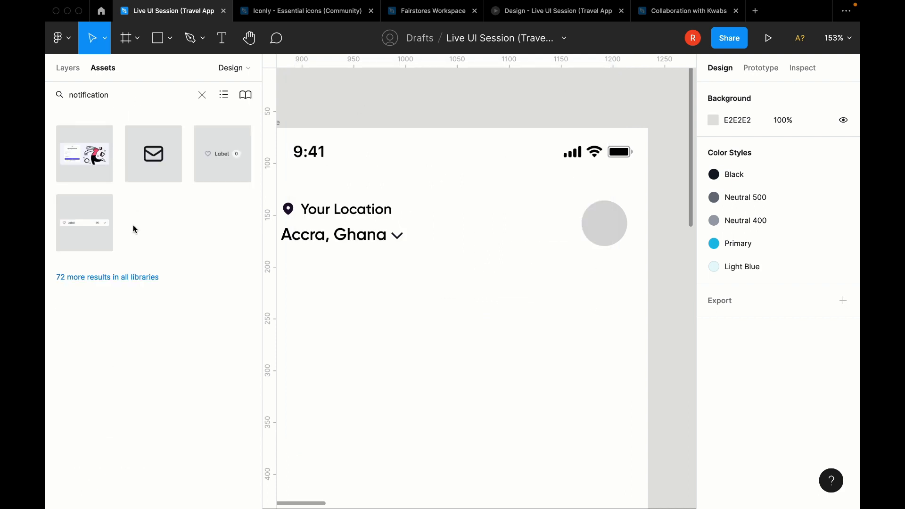
Step: Show the notification results from all libraries and place an outlined bell icon beside the circle at X 266, Y 82
click(120, 277)
scroll(142, 297, down, 10)
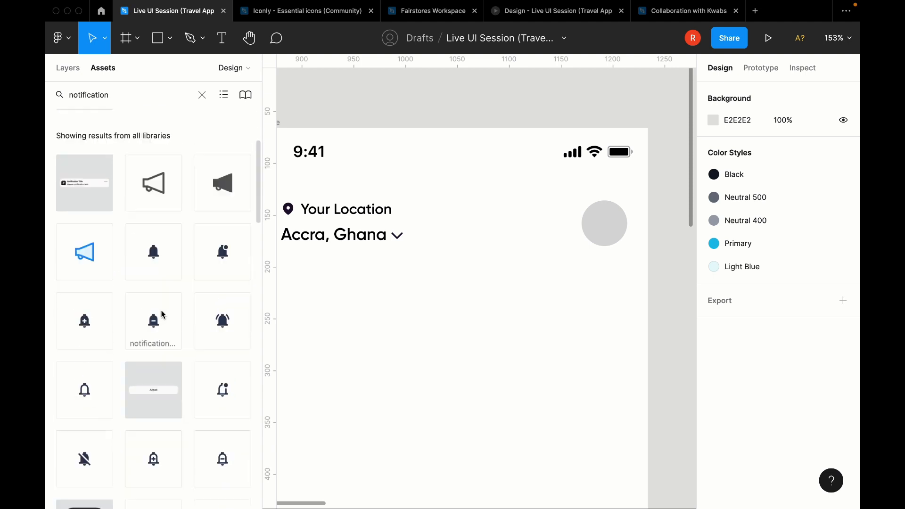
scroll(162, 314, down, 15)
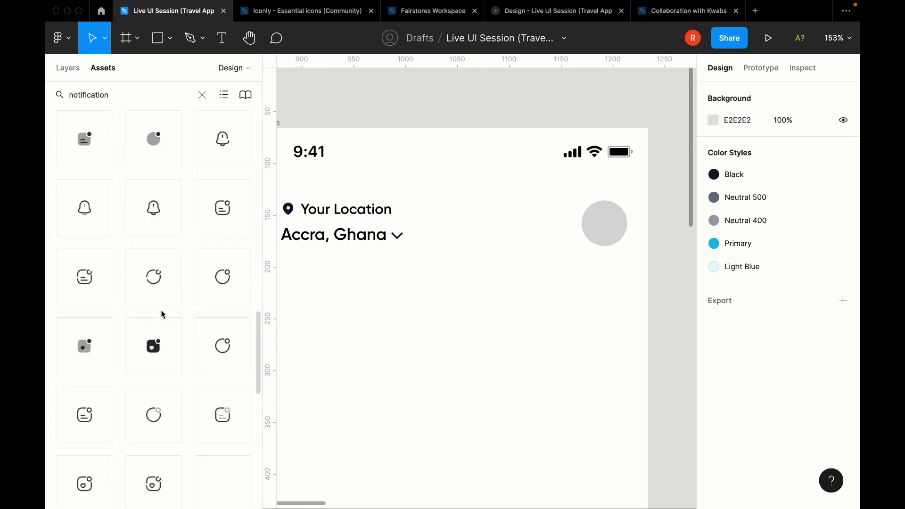
scroll(160, 313, up, 3)
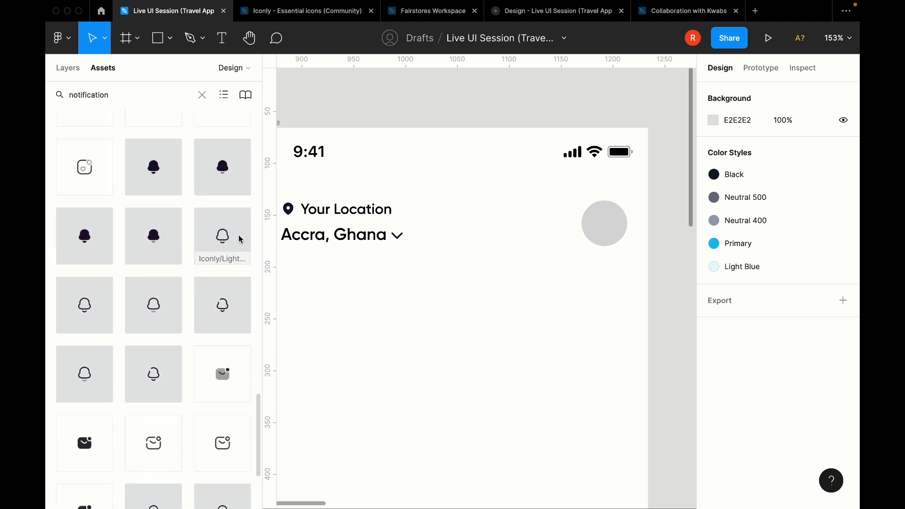
drag(86, 304, 555, 227)
ctrl+scroll(565, 222, up, 5)
ctrl+scroll(583, 223, down, 3)
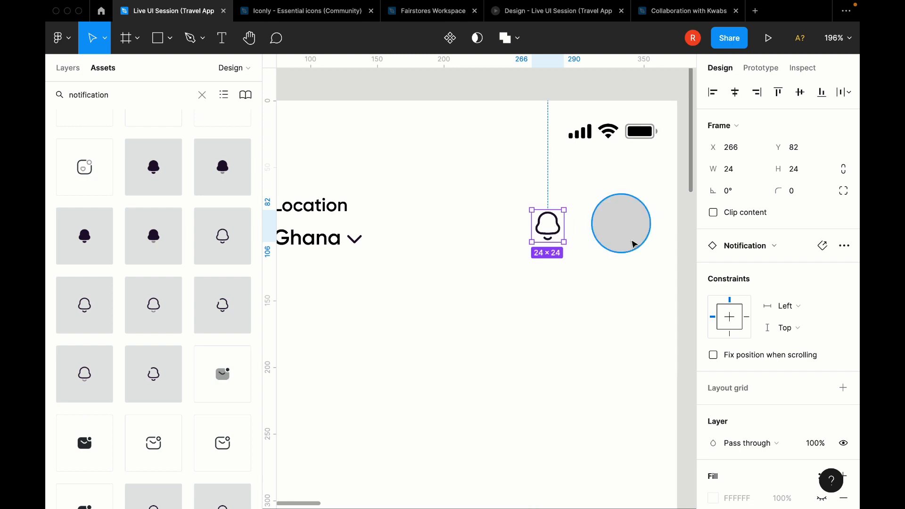
Step: Draw a 3 by 3 circle as a badge on the bell's upper-right curve, at X 281, Y 84
click(552, 158)
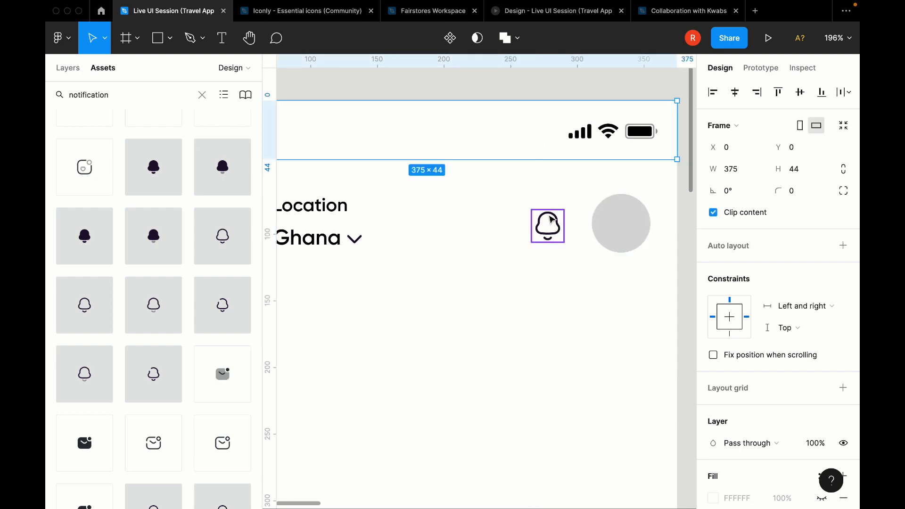
key(o)
ctrl+scroll(550, 217, up, 5)
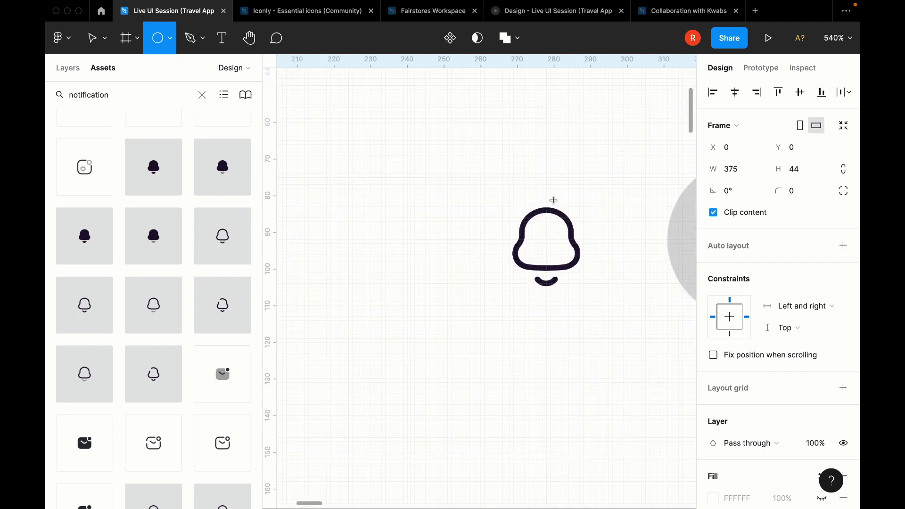
drag(553, 204, 561, 212)
scroll(561, 214, up, 5)
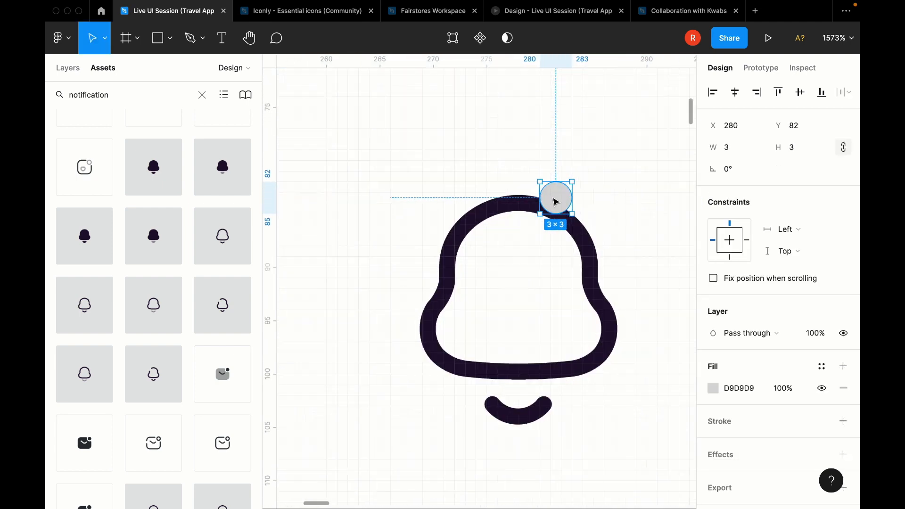
Step: Fill the bell's badge dot with the red 500 (Main) color style
click(822, 366)
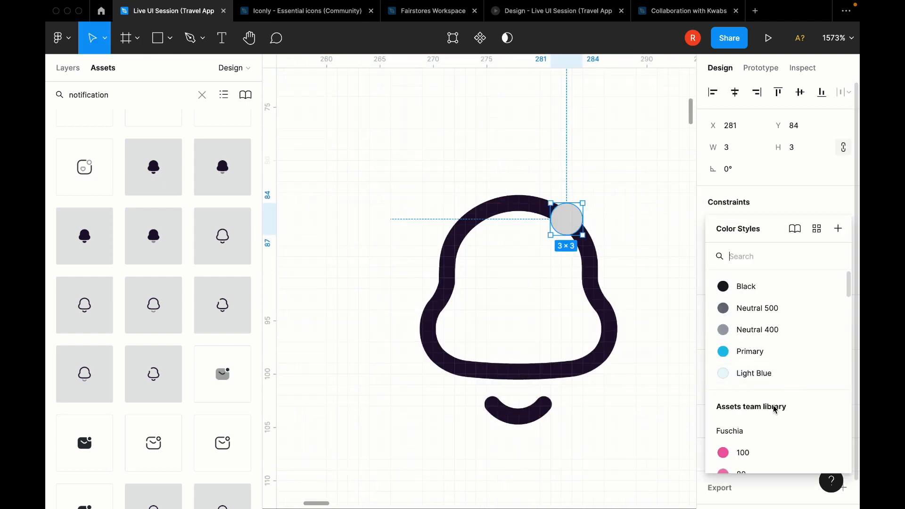
scroll(767, 420, down, 15)
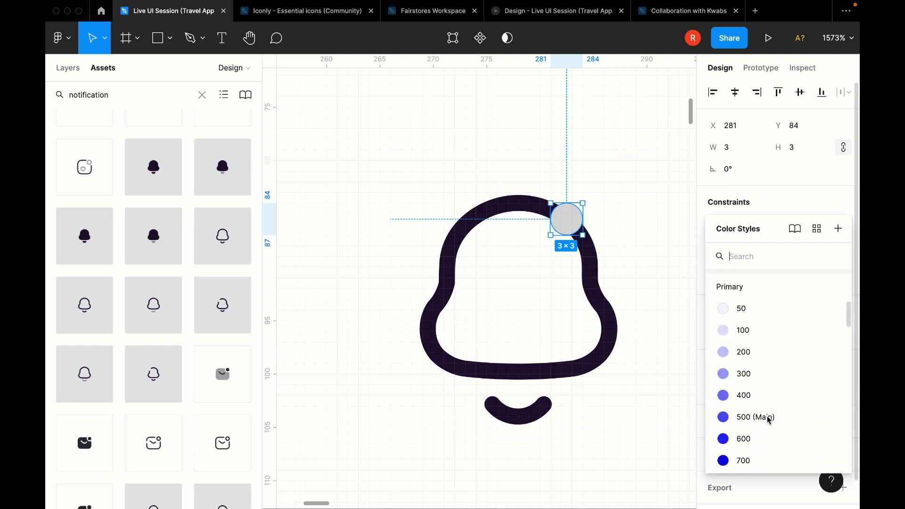
scroll(767, 420, down, 10)
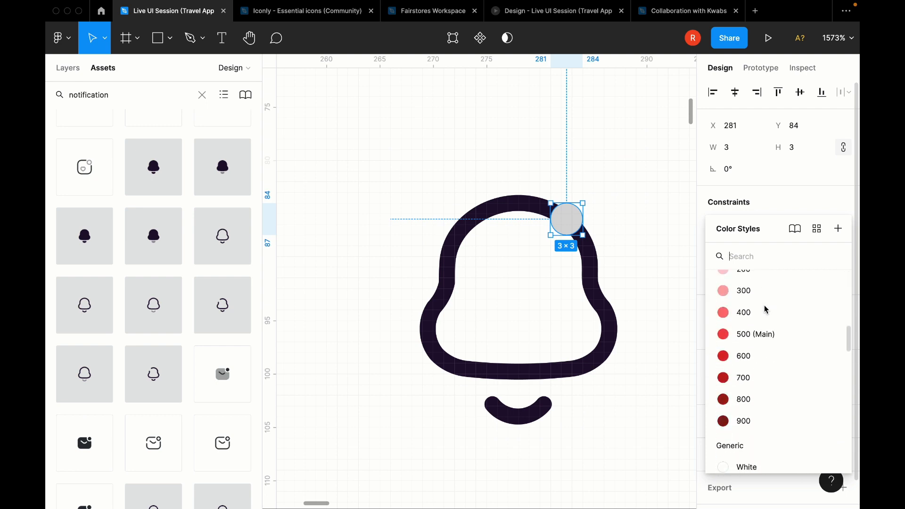
click(749, 340)
click(624, 246)
scroll(624, 246, down, 5)
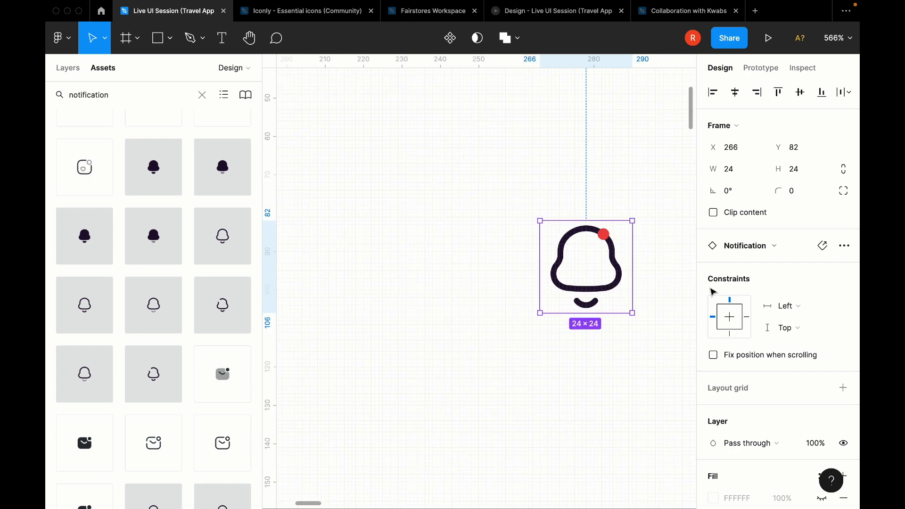
Step: Apply the Black color style to the bell icon and group the bell with its red badge dot
scroll(724, 294, down, 3)
click(822, 393)
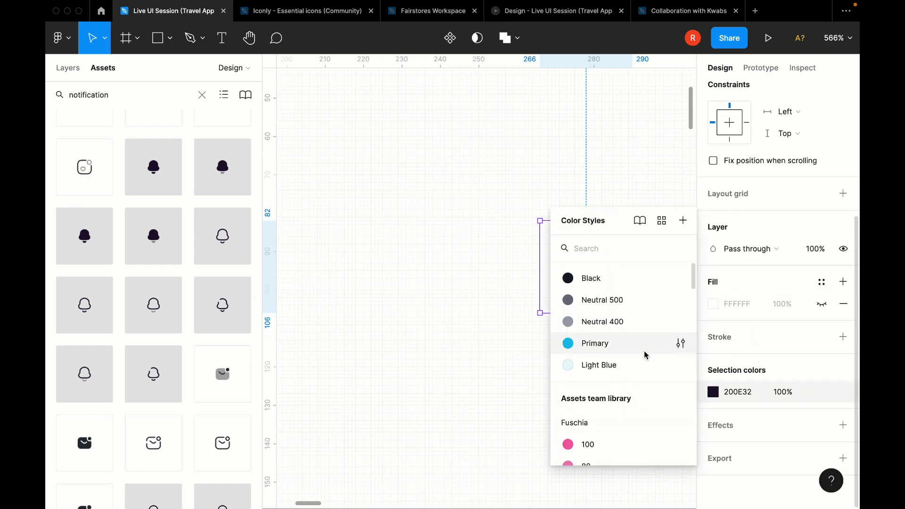
click(612, 278)
click(531, 233)
scroll(542, 235, down, 5)
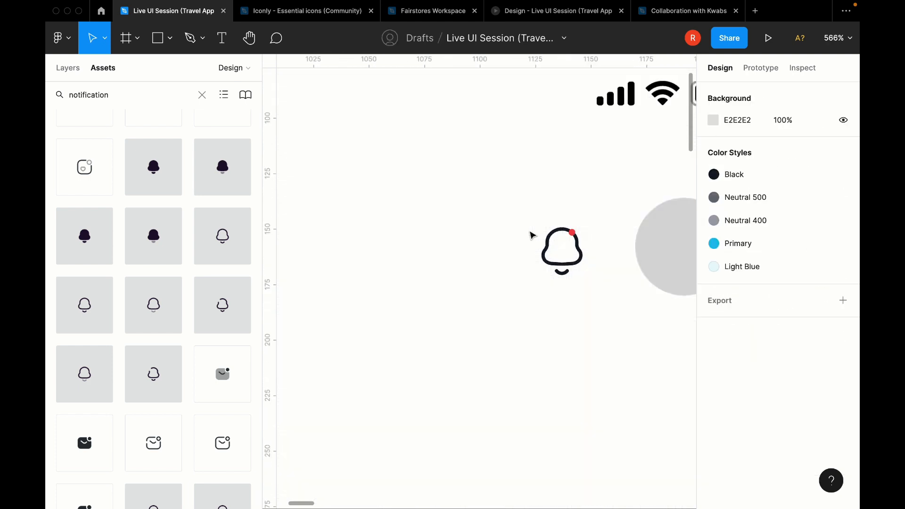
drag(534, 195, 611, 318)
key(ctrl+g)
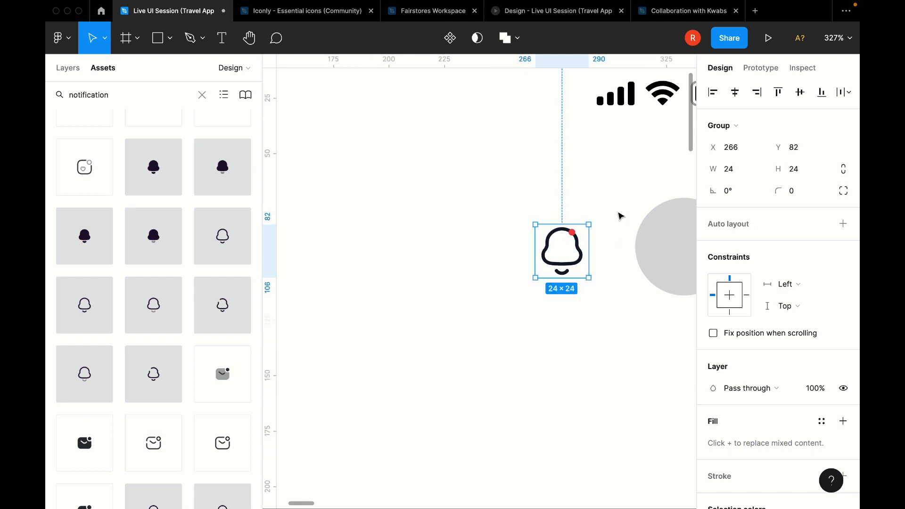
Step: Put the bell group and the profile circle into a horizontal auto layout with a spacing of 16
scroll(613, 226, right, 3)
shift+click(599, 238)
key(shift+a)
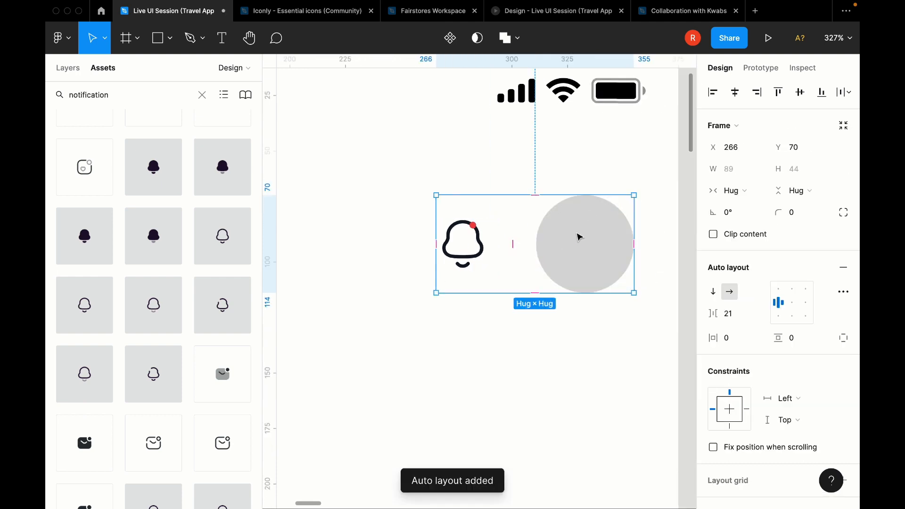
click(751, 309)
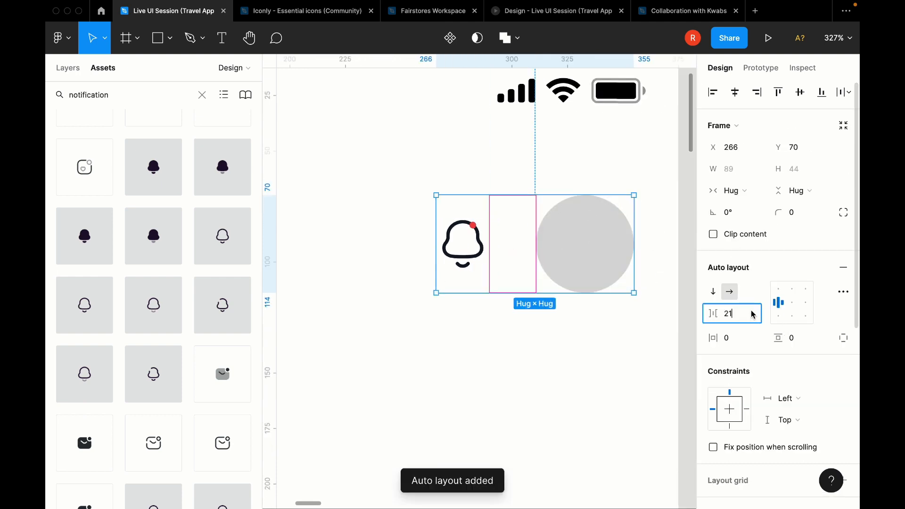
text(16)
key(Return)
Step: Show the layout grid, align the bell-and-circle frame with the last column's outer edge at X 271, and hide the grid
key(ctrl+g)
scroll(646, 248, up, 4)
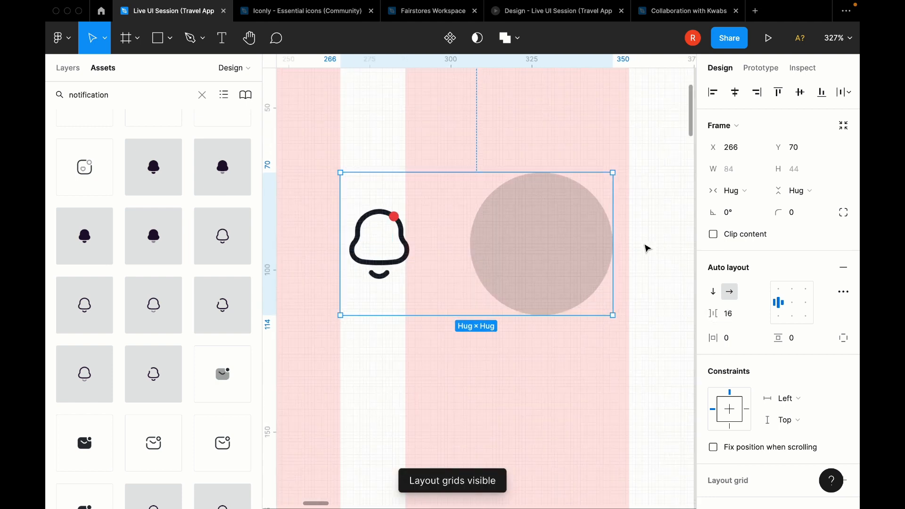
drag(568, 241, 580, 241)
scroll(580, 238, down, 5)
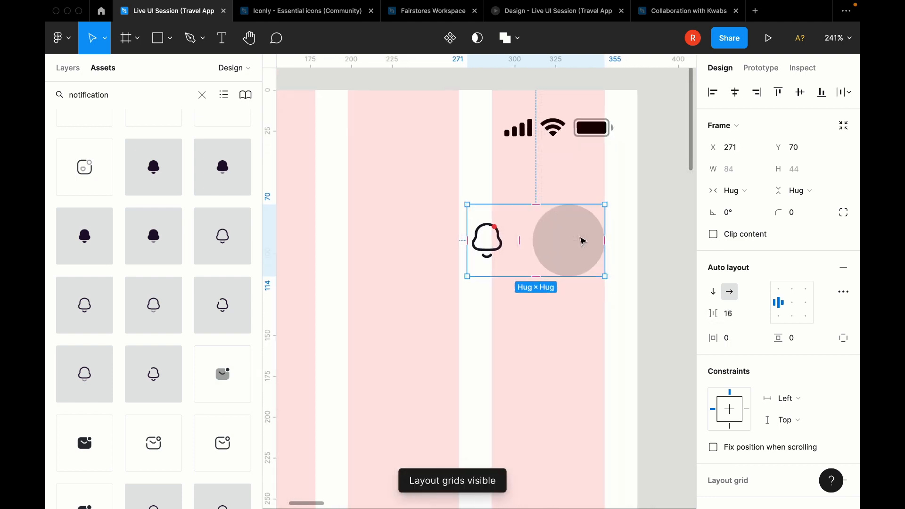
key(ctrl+g)
click(594, 334)
Step: Draw a rectangle about 59 by 41 on the empty canvas above the Home frame
scroll(594, 329, down, 5)
scroll(596, 331, left, 1)
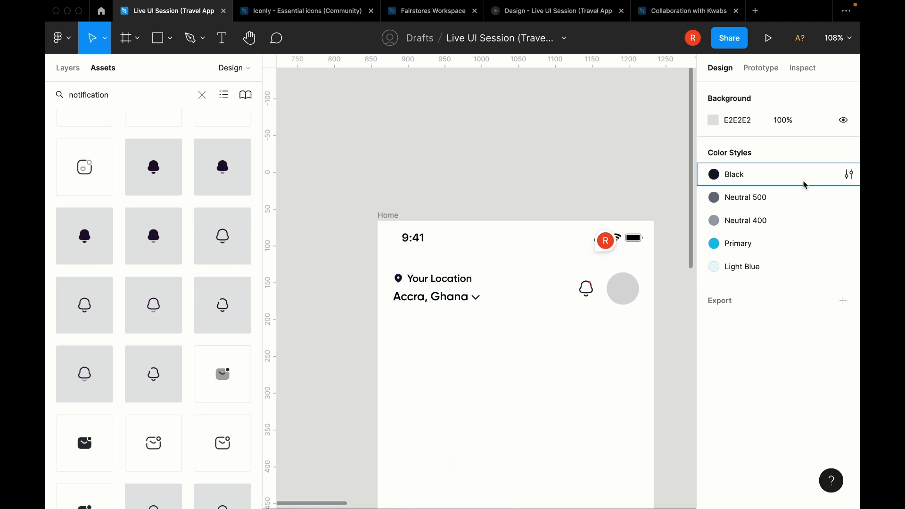
click(804, 182)
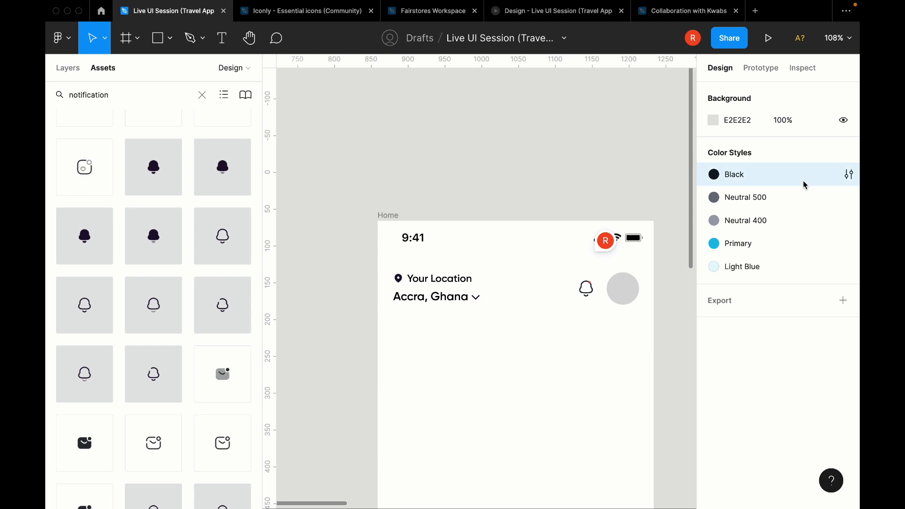
scroll(632, 206, up, 3)
key(r)
drag(432, 140, 475, 170)
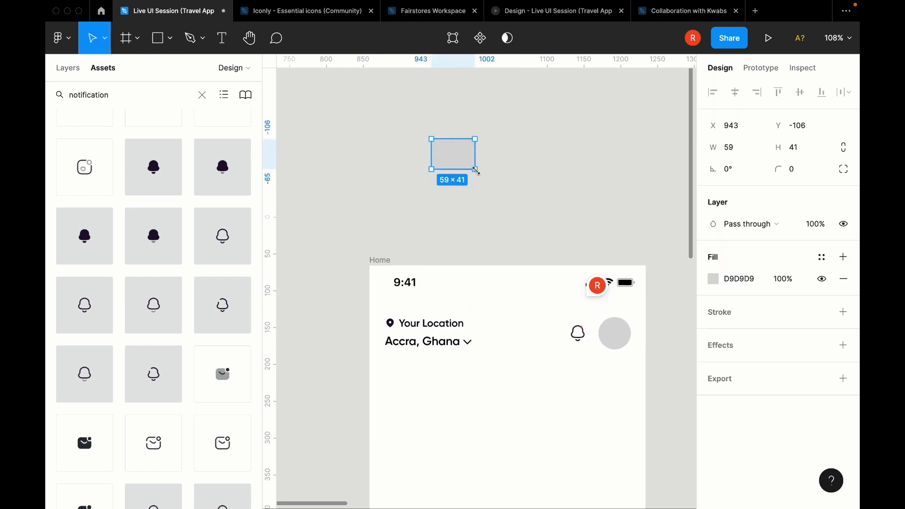
Step: Open the comment pinned over the Home frame's status bar and resolve it
click(613, 278)
scroll(514, 195, down, 5)
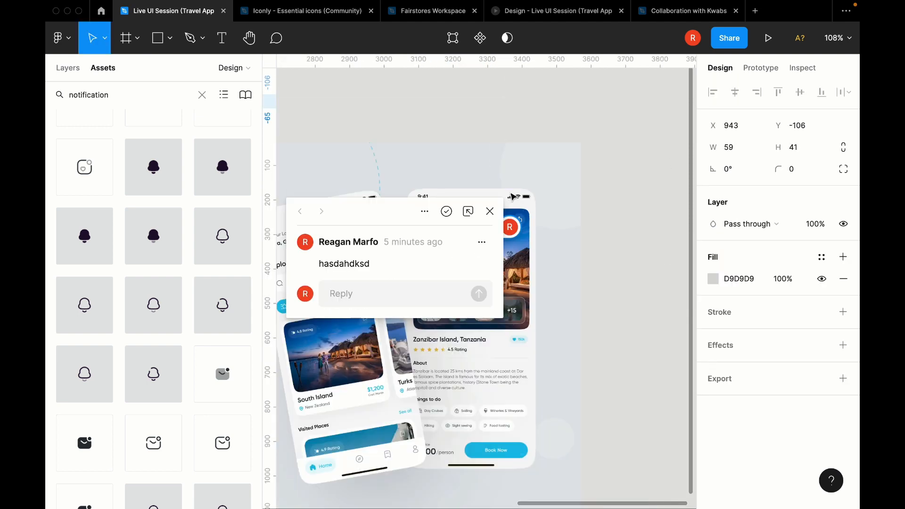
click(446, 212)
Step: Return to the rectangle above the Home frame and fill it with solid magenta F154E1
scroll(447, 212, down, 4)
scroll(512, 209, up, 4)
scroll(608, 199, right, 4)
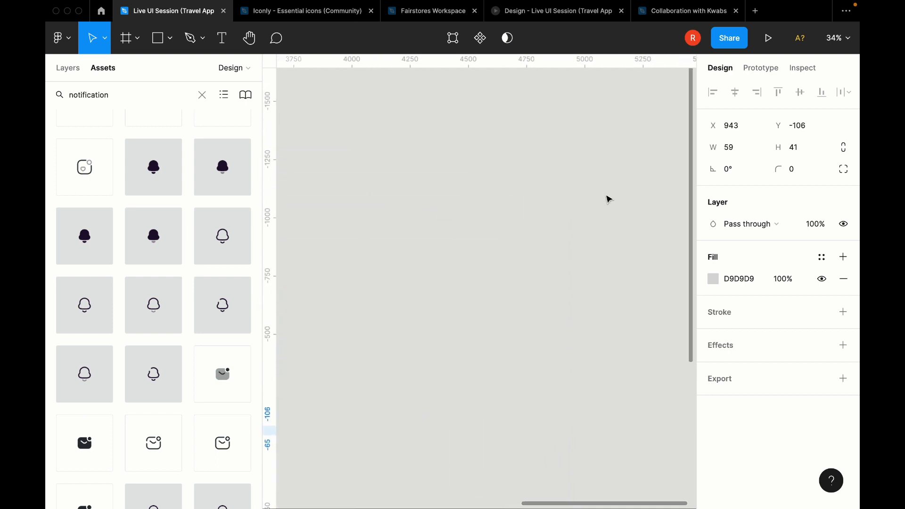
scroll(608, 198, down, 6)
scroll(324, 274, up, 8)
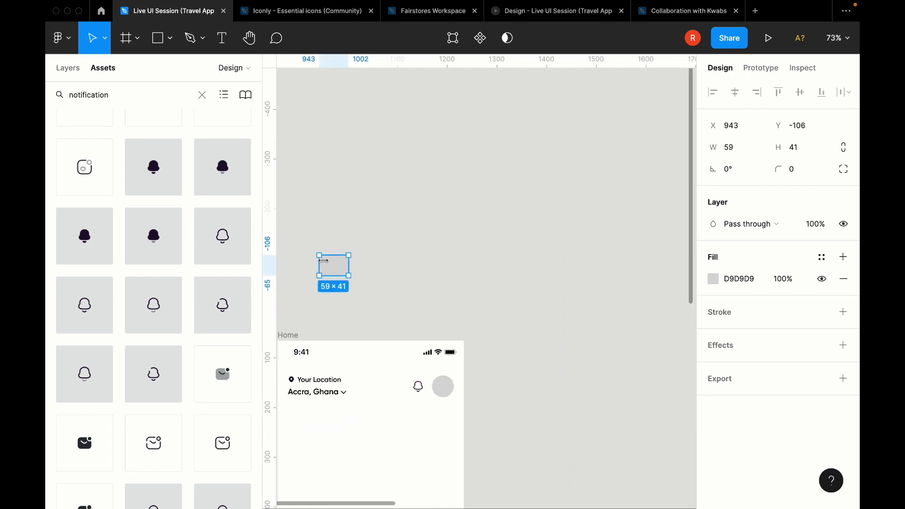
scroll(327, 266, left, 3)
scroll(327, 266, down, 1)
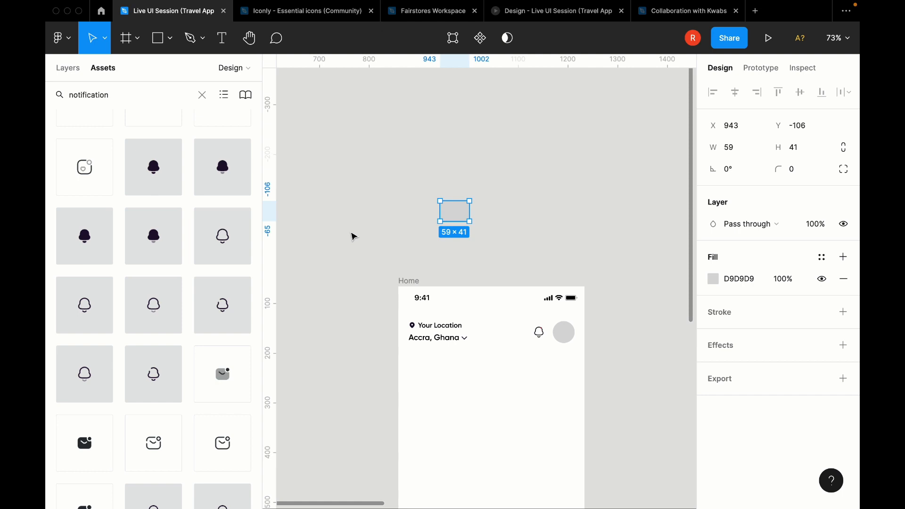
scroll(432, 211, up, 5)
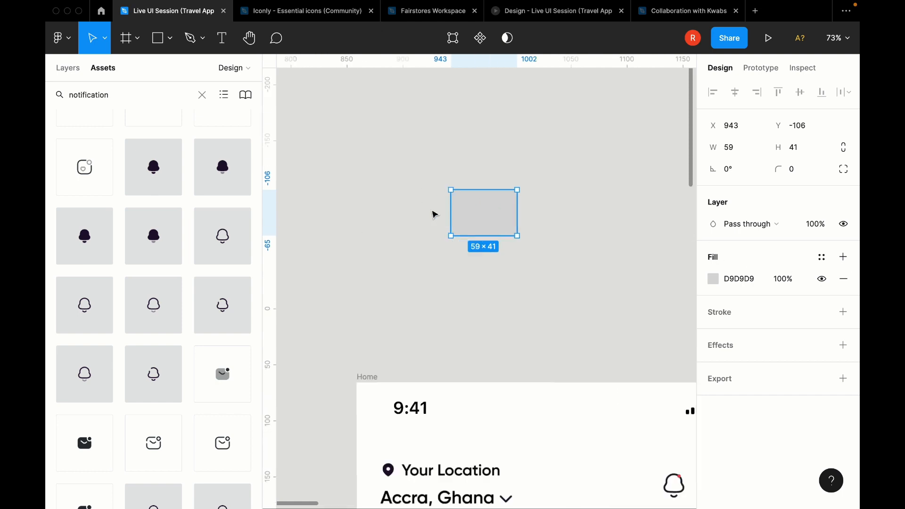
scroll(523, 213, right, 1)
scroll(523, 213, down, 1)
click(714, 280)
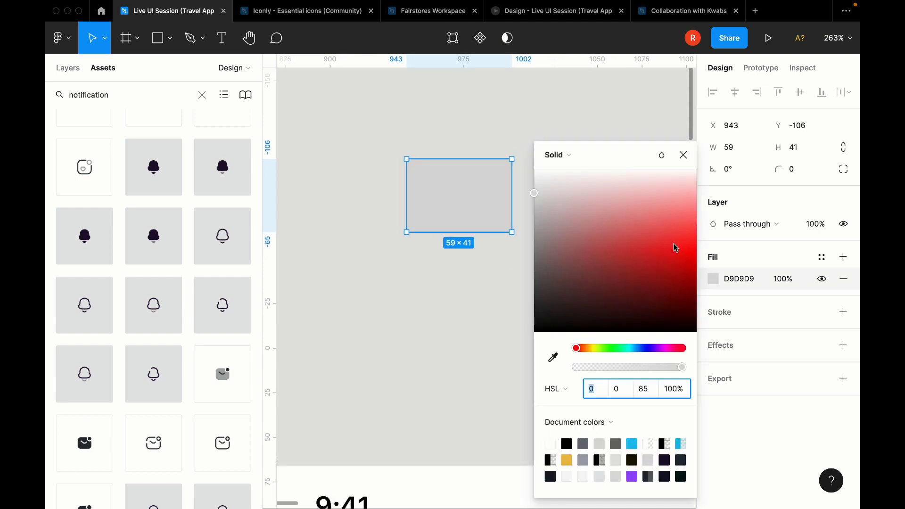
drag(639, 348, 666, 348)
drag(653, 233, 672, 228)
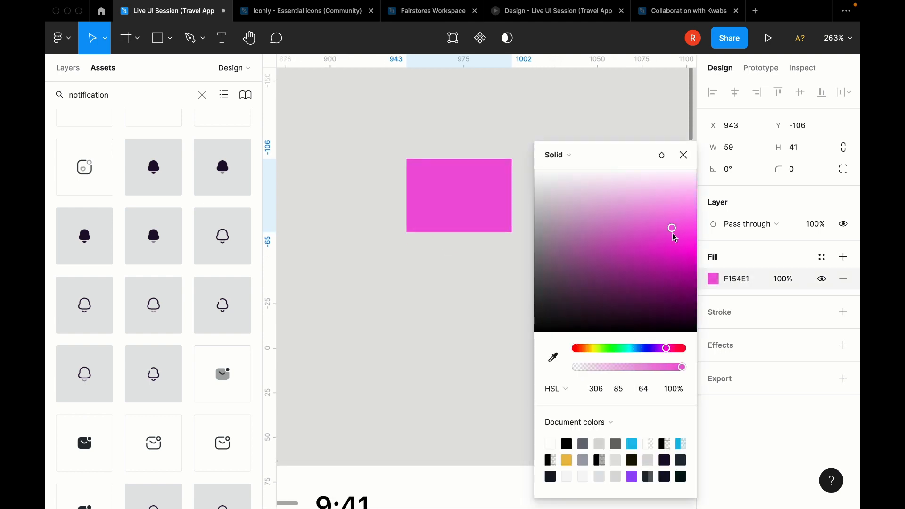
click(689, 162)
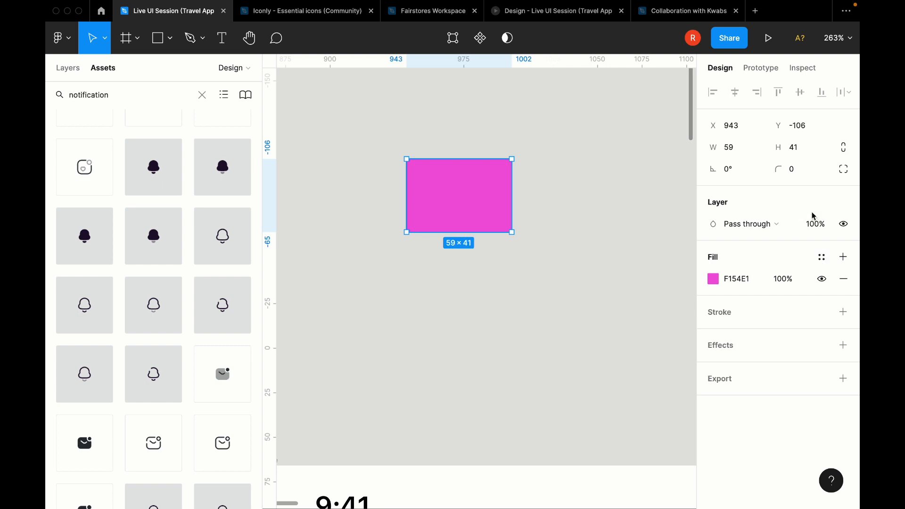
Step: Save the rectangle's magenta fill as a new color style named Colorrrr
click(821, 259)
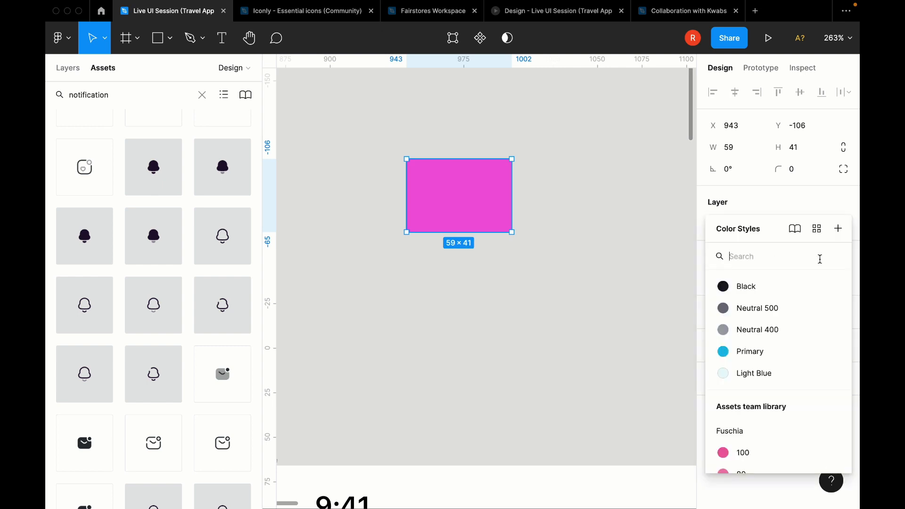
click(839, 228)
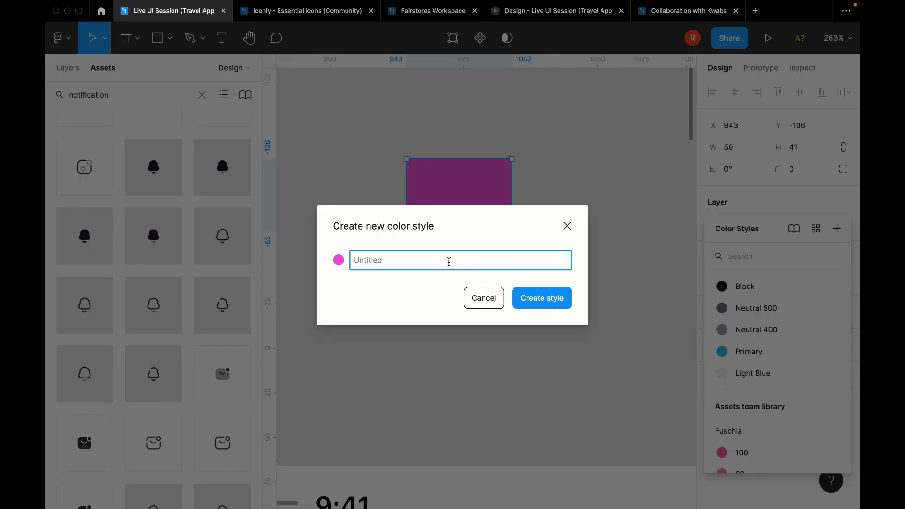
text(Colorrr)
key(Return)
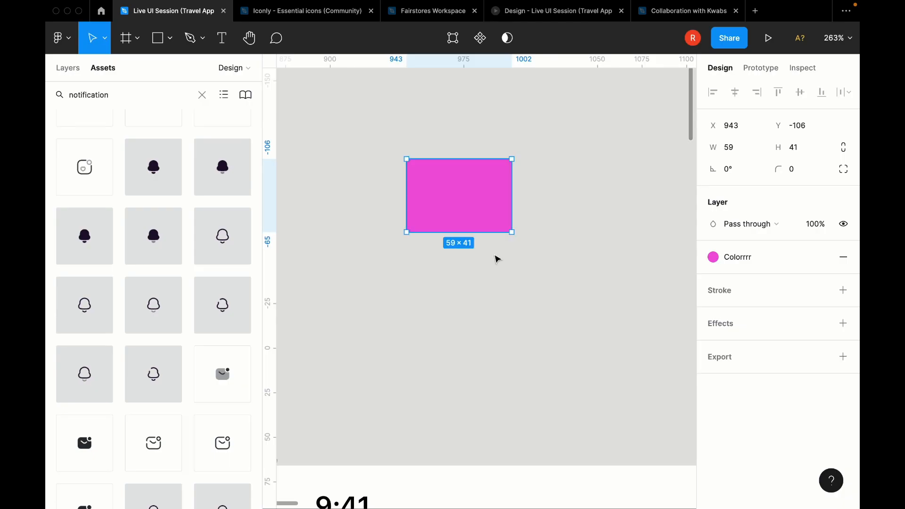
Step: Draw a circle about 44 wide below the magenta rectangle and a rectangle about 35 by 41 beside it
click(500, 255)
scroll(508, 254, down, 2)
click(488, 212)
click(451, 266)
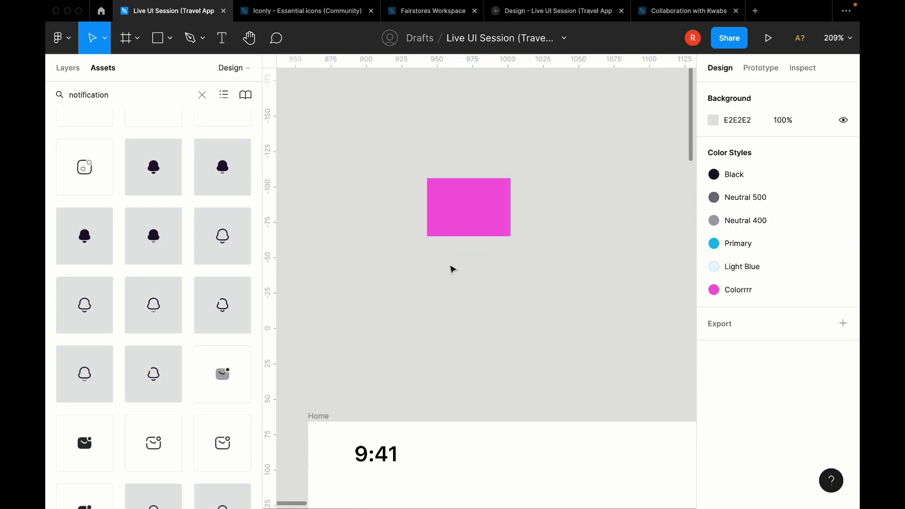
key(o)
drag(448, 264, 511, 326)
click(572, 269)
key(r)
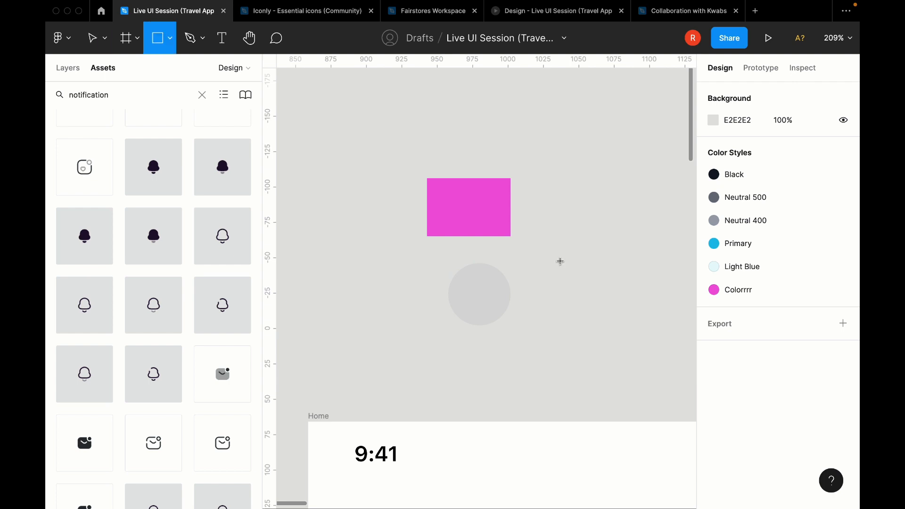
mouse_move(554, 256)
mouse_down()
mouse_move(621, 325)
mouse_move(604, 314)
mouse_up()
key(Escape)
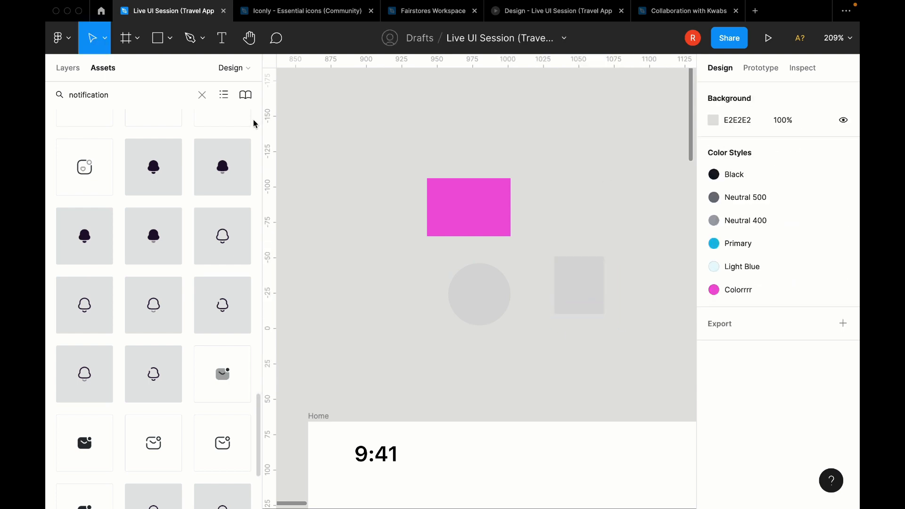
Step: Draw a five-pointed star about 42 by 42 above the magenta rectangle and move it to about X 1012, Y -148
click(171, 47)
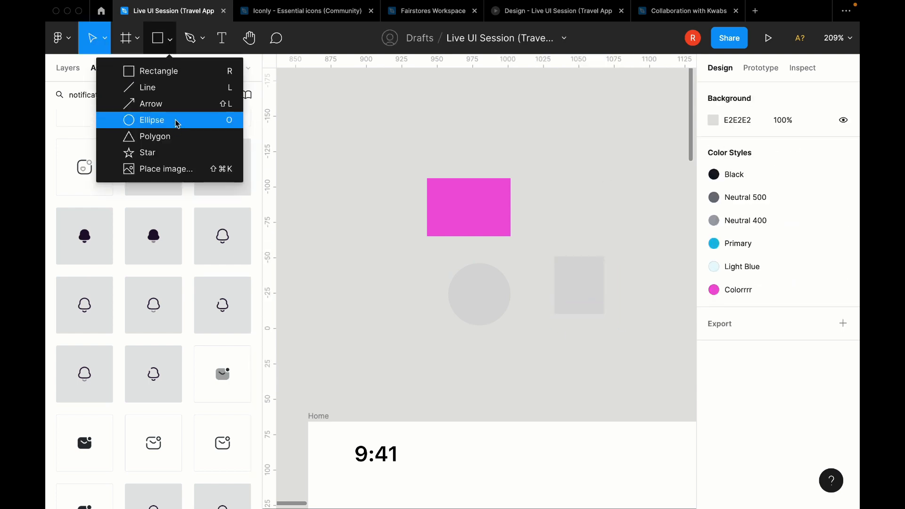
click(172, 151)
drag(425, 95, 483, 155)
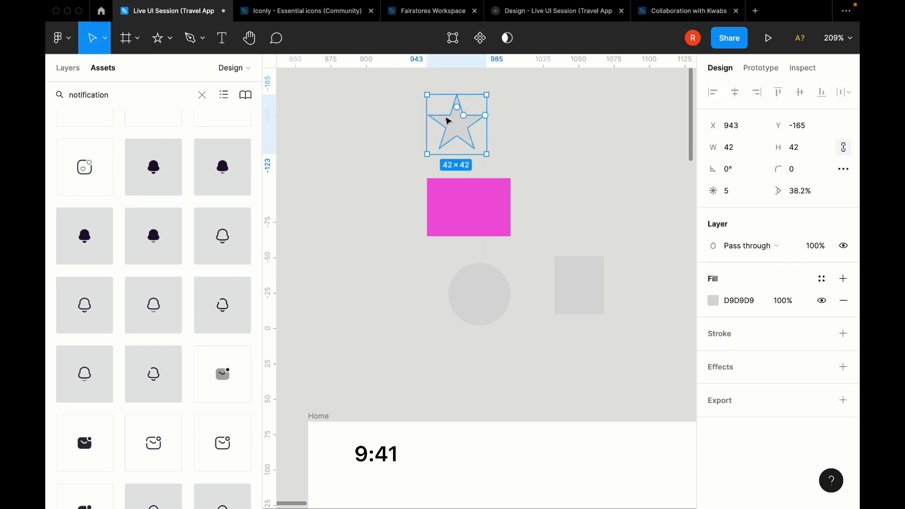
drag(450, 124, 551, 147)
Step: Apply the Colorrrr color style to the gray star, circle and rectangle together
click(582, 282)
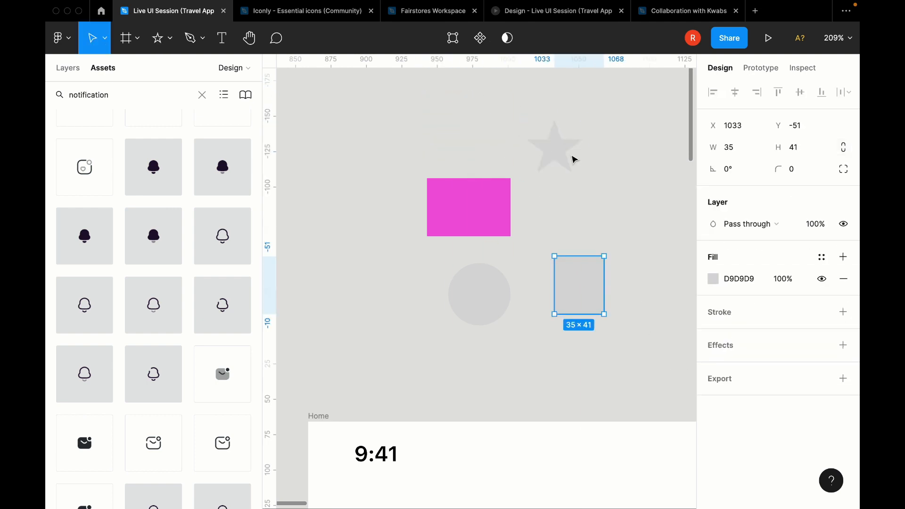
shift+click(565, 143)
shift+click(494, 297)
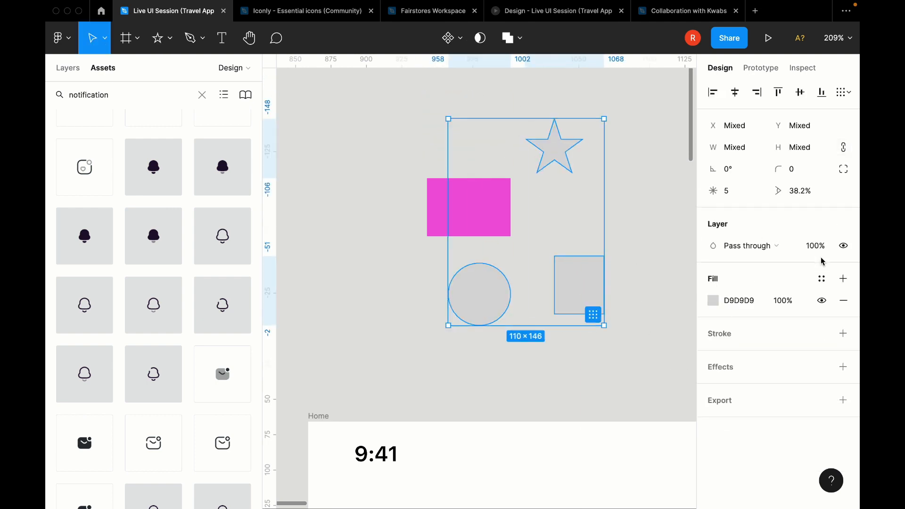
click(821, 279)
click(742, 393)
click(665, 241)
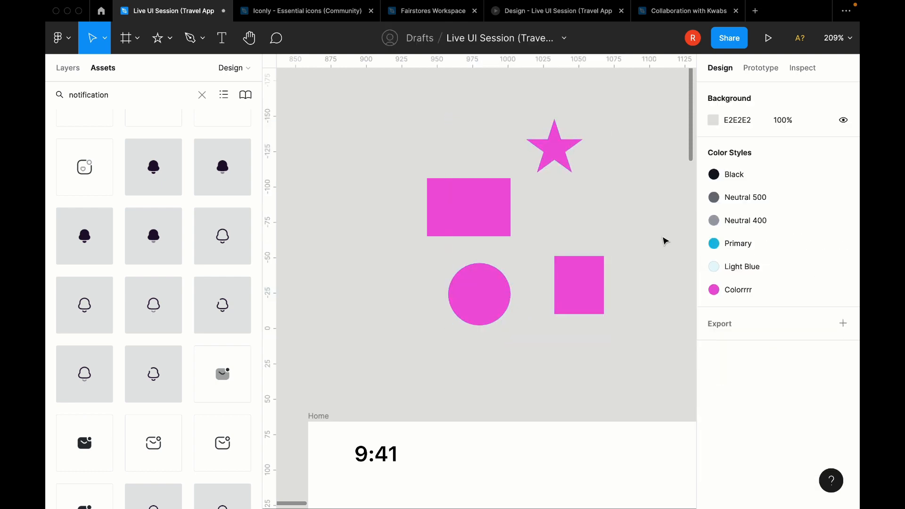
Step: Draw a three-sided polygon about 42 by 42 beside the magenta shapes, at about X 1105, Y -101
scroll(662, 238, down, 1)
scroll(662, 238, right, 1)
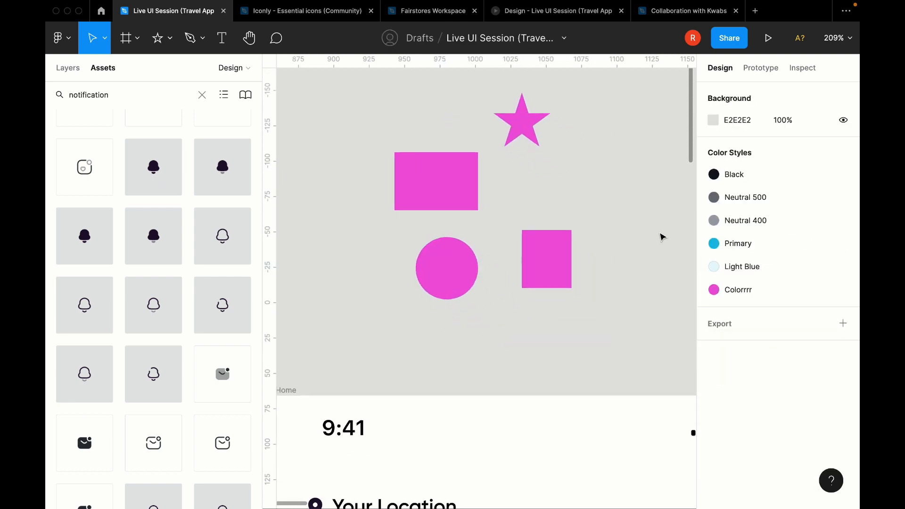
click(169, 38)
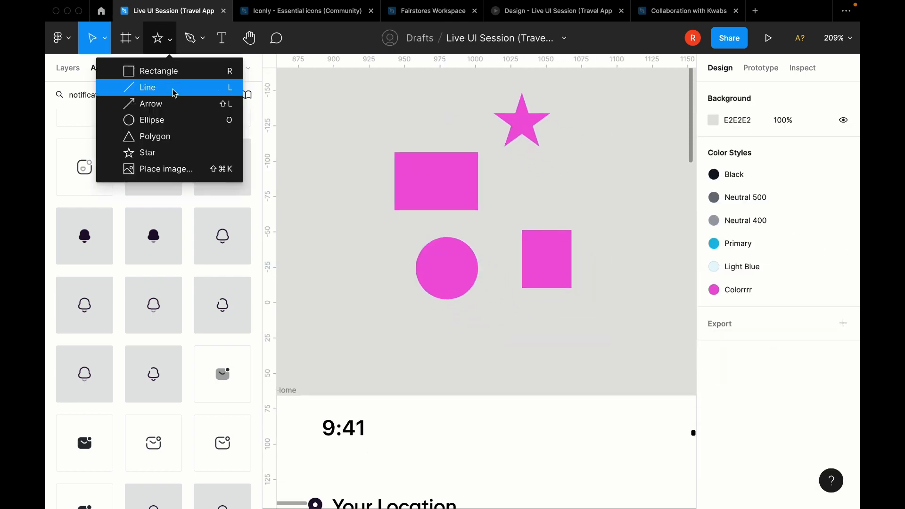
click(156, 137)
mouse_move(623, 159)
mouse_down()
mouse_move(650, 202)
mouse_move(664, 206)
mouse_up()
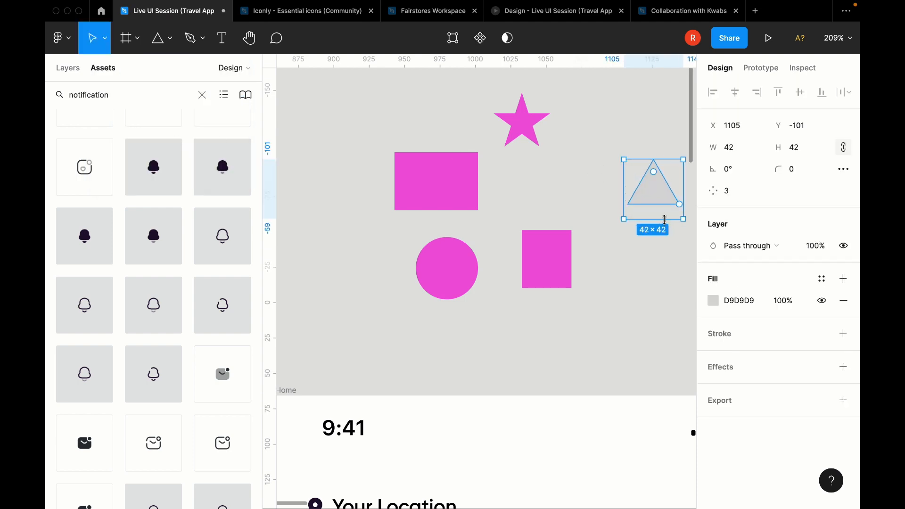
Step: Try to detach the Colorrrr color style from the star's fill
scroll(657, 190, right, 5)
scroll(657, 190, down, 1)
click(648, 179)
click(388, 99)
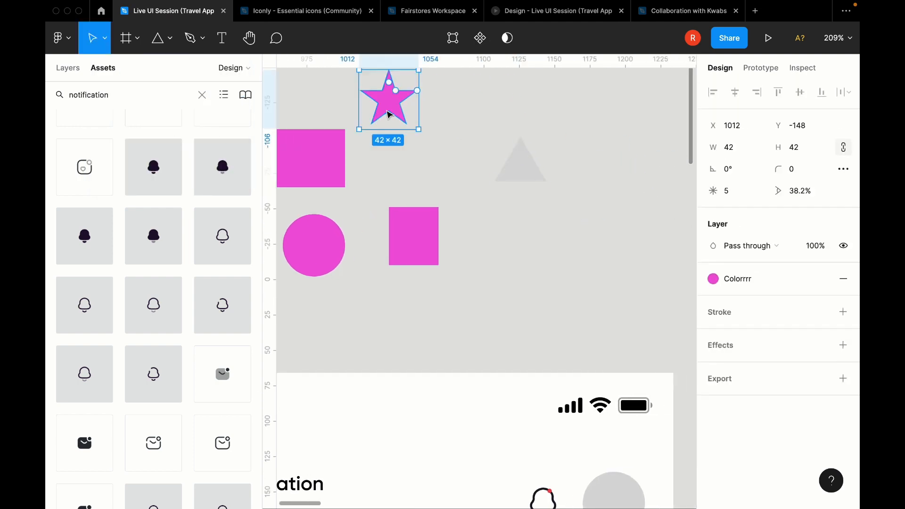
click(747, 300)
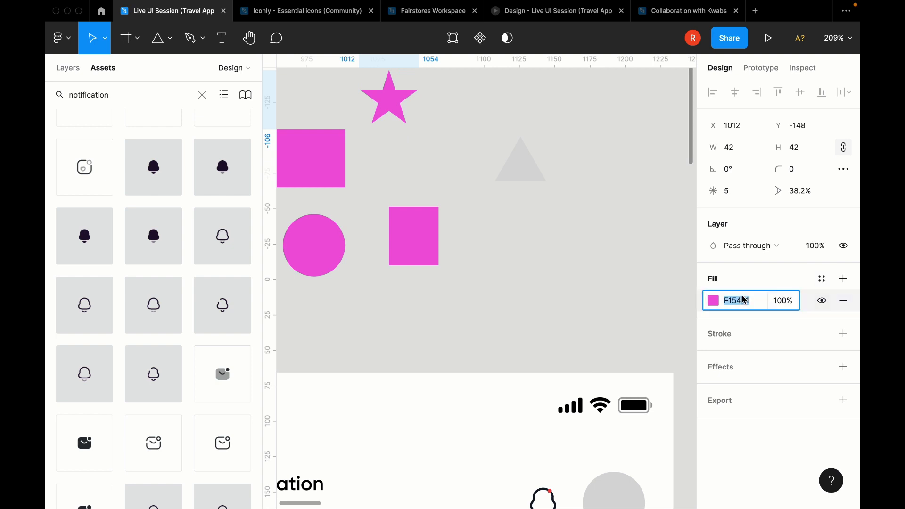
key(super+z)
Step: Copy the hex value F154E1 from the Colorrrr color style
click(644, 265)
click(849, 289)
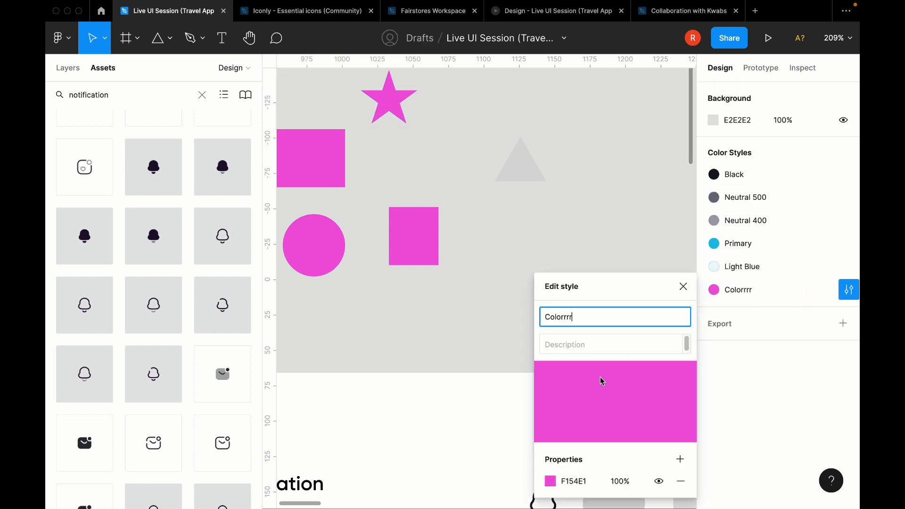
click(573, 481)
key(ctrl+c)
click(683, 286)
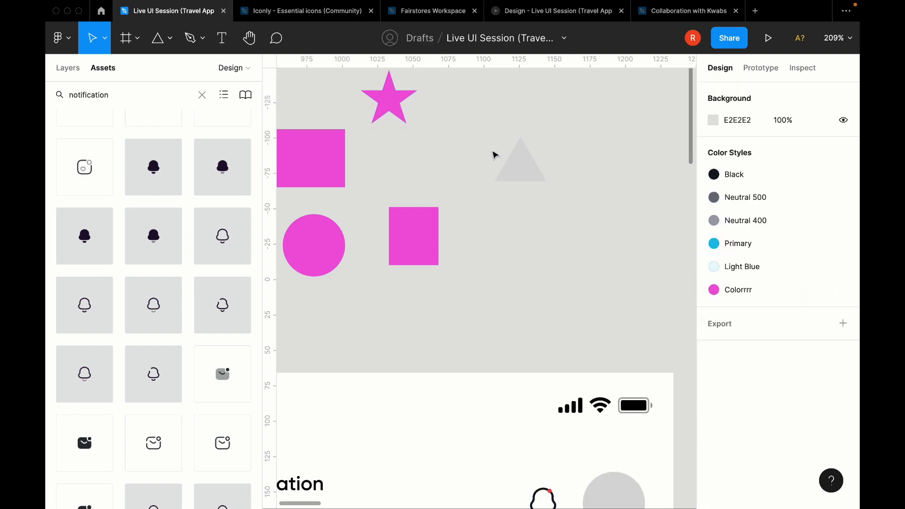
Step: Set the triangle's fill to the copied hex value F154E1 and remove its black stroke
click(517, 172)
click(737, 301)
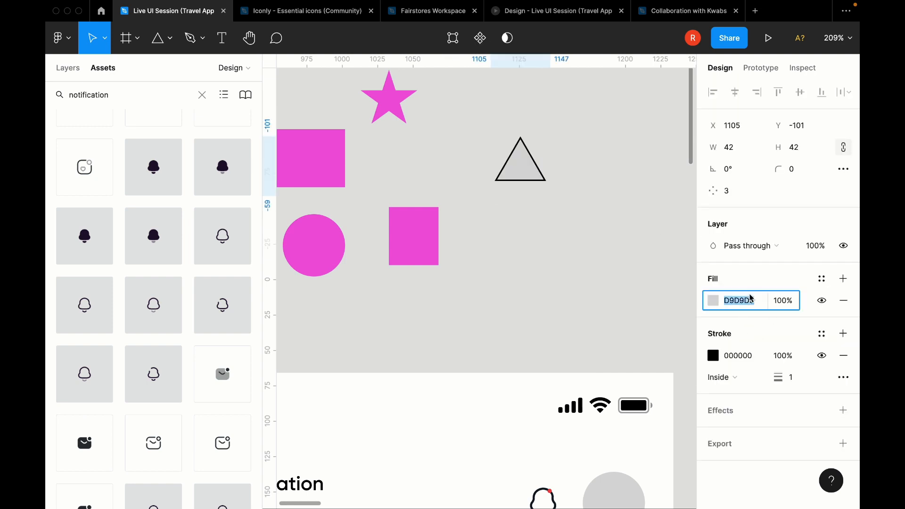
key(ctrl+v)
key(Return)
click(843, 355)
click(525, 241)
scroll(525, 240, down, 5)
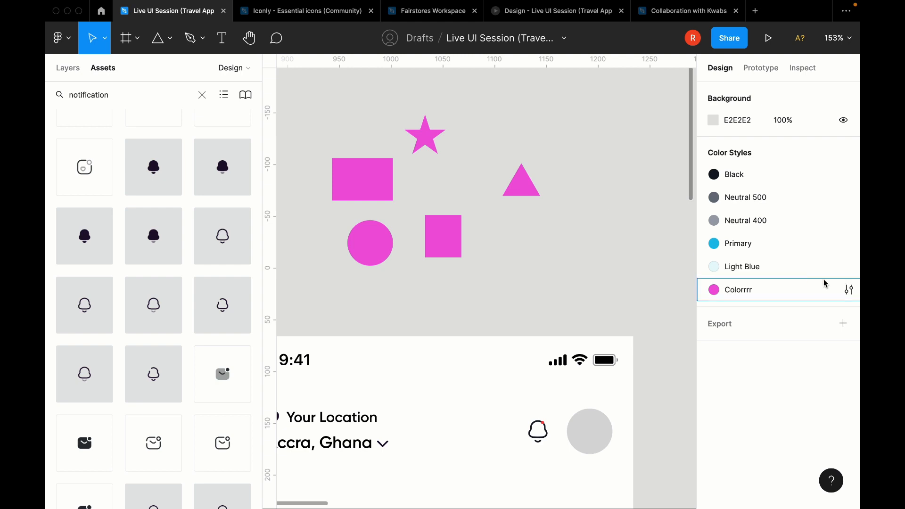
click(849, 290)
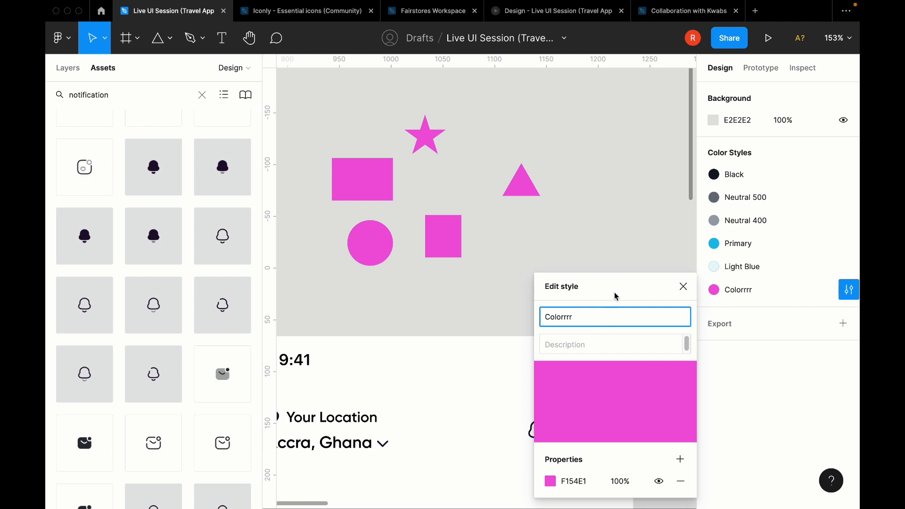
drag(615, 296, 712, 148)
click(644, 333)
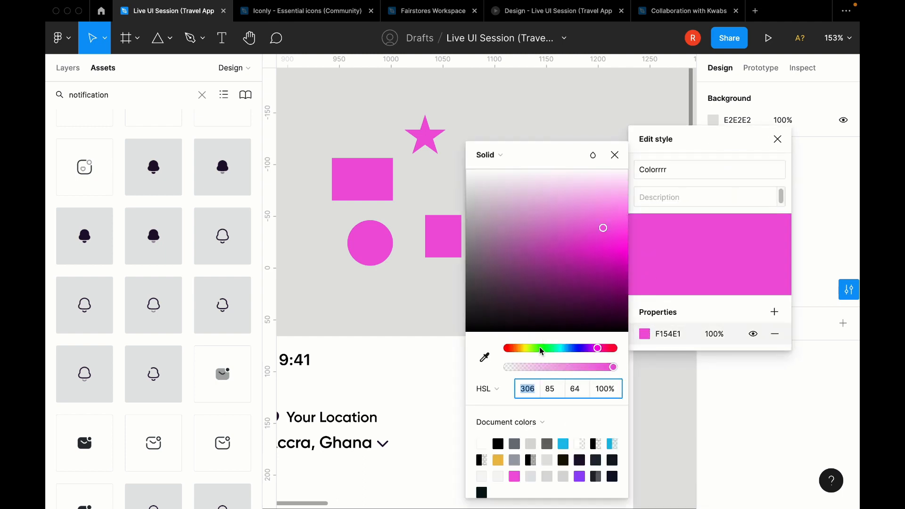
ctrl+scroll(414, 286, down, 3)
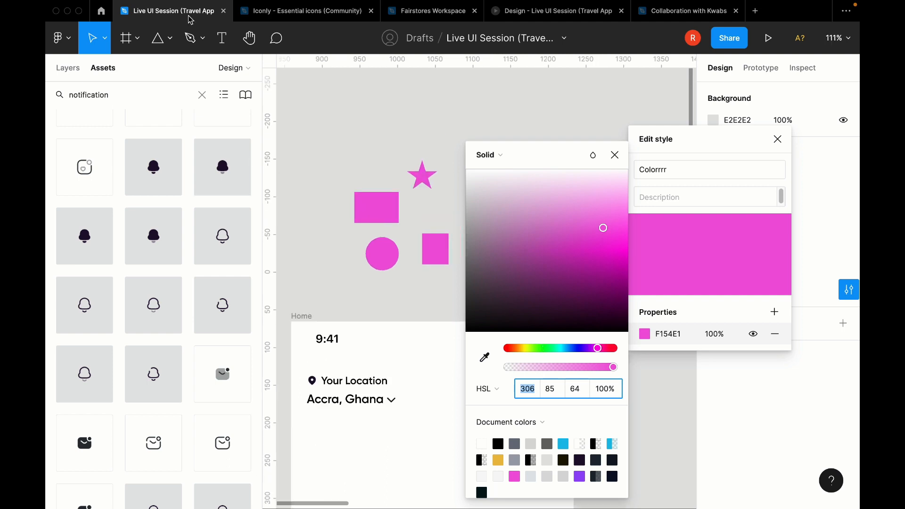
click(513, 155)
click(515, 154)
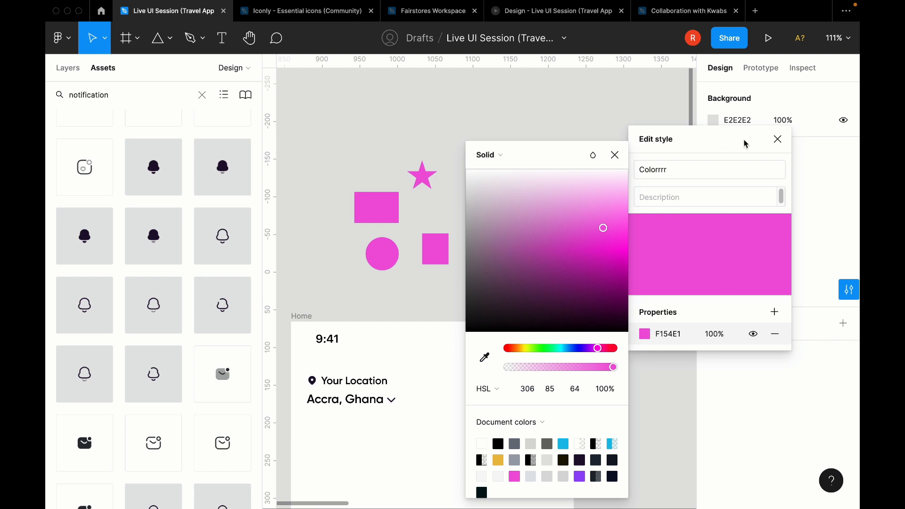
click(776, 139)
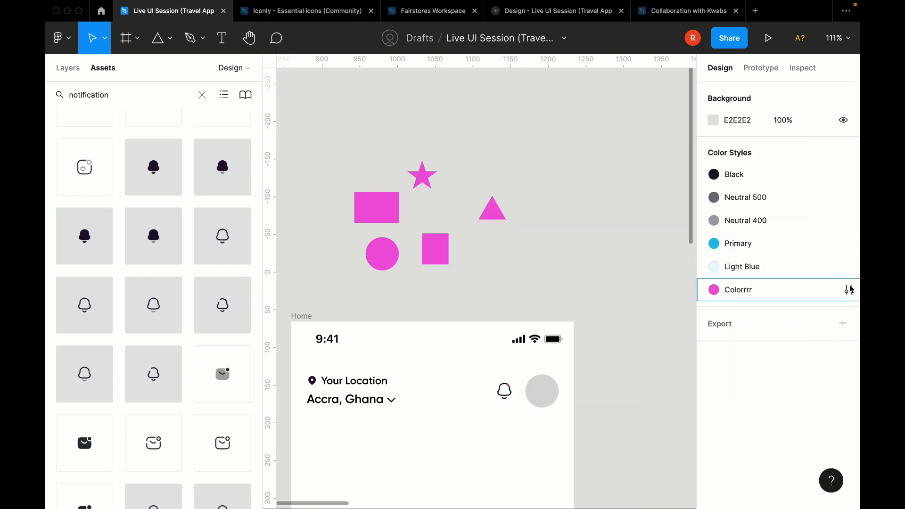
Step: Change the Colorrrr color style to orange, HSL 29, 85, 64
click(849, 289)
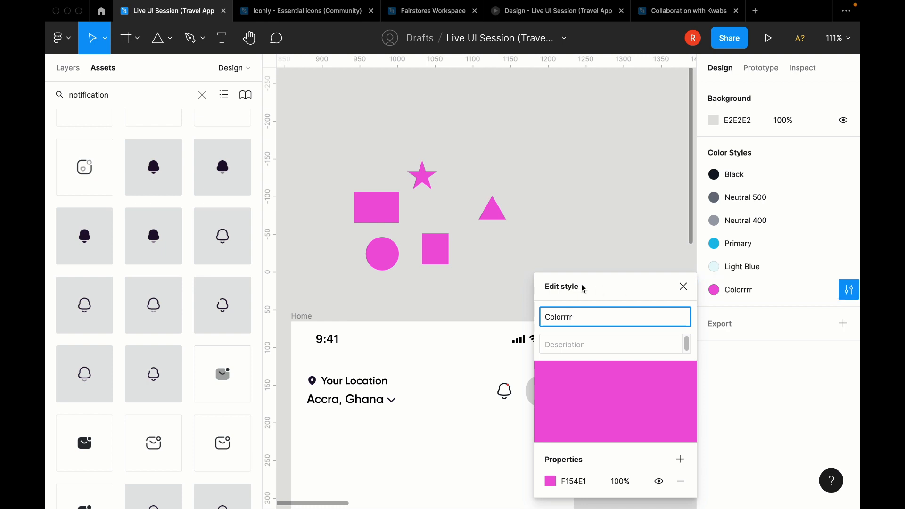
drag(582, 284, 712, 187)
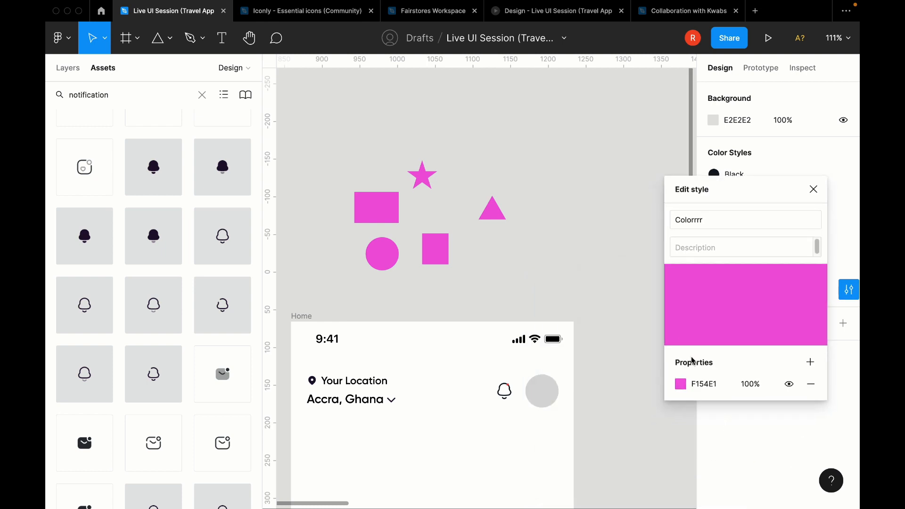
click(681, 383)
click(592, 160)
click(595, 160)
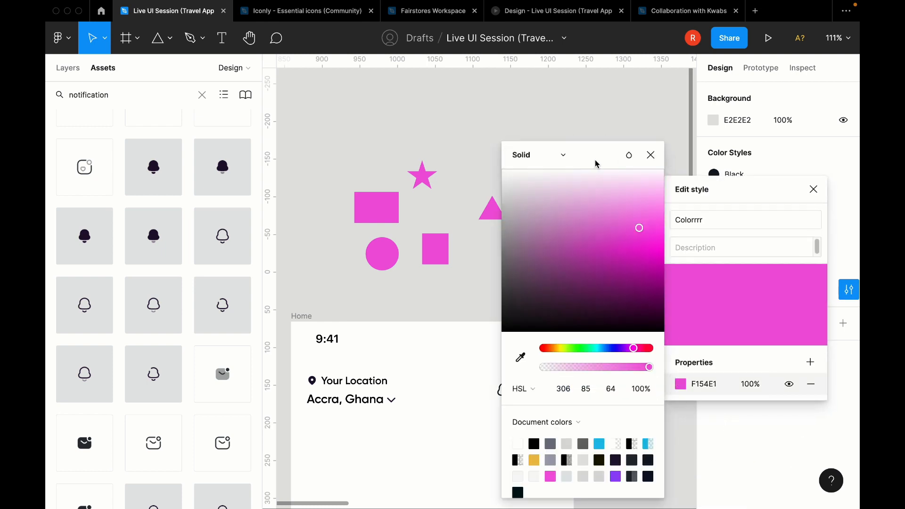
drag(584, 157, 718, 149)
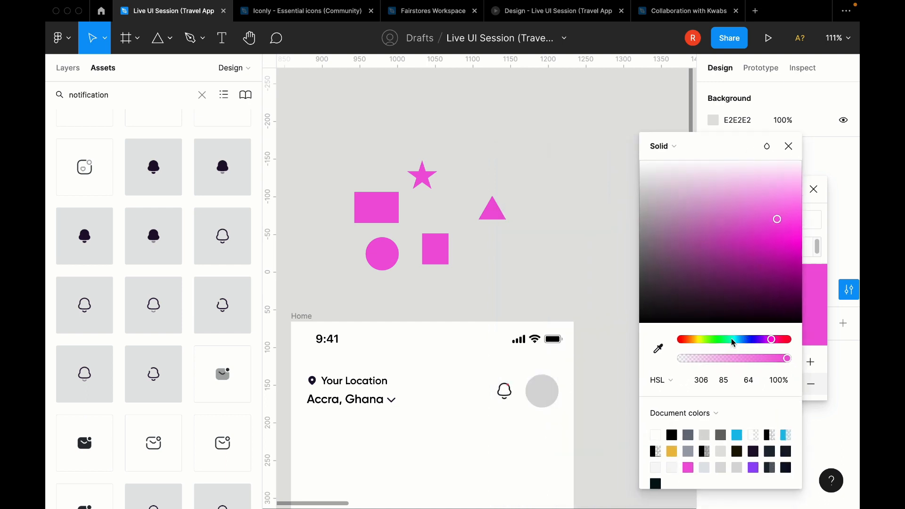
drag(733, 339, 688, 336)
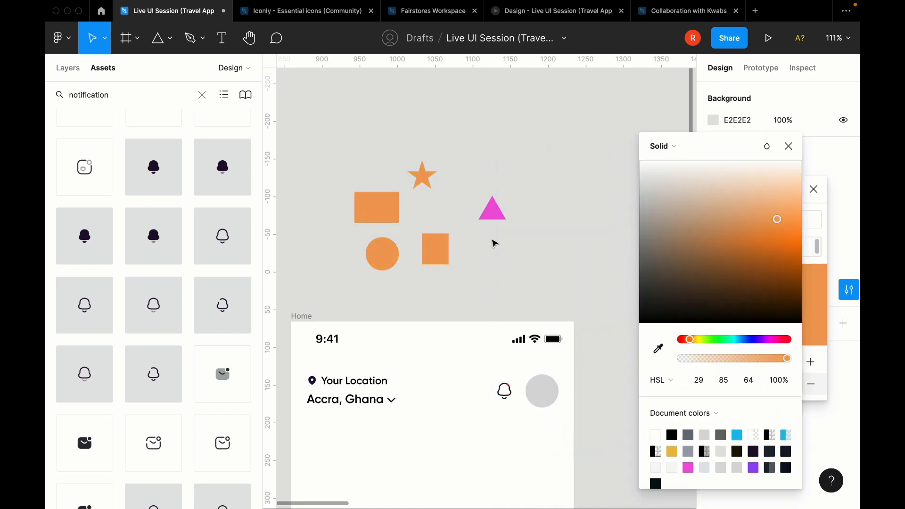
scroll(436, 222, up, 5)
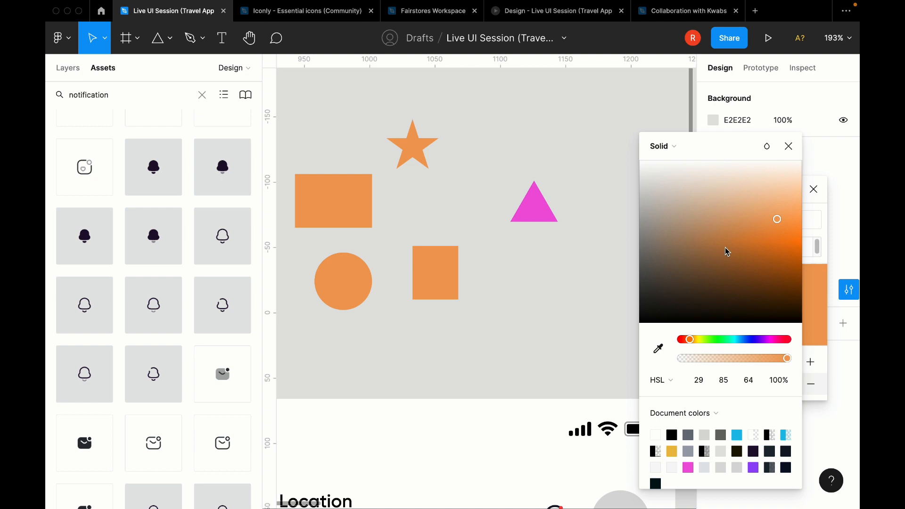
Step: Change the Colorrrr color style to blue 2F42EC and finish editing the style
drag(725, 247, 776, 239)
drag(690, 339, 751, 330)
click(789, 146)
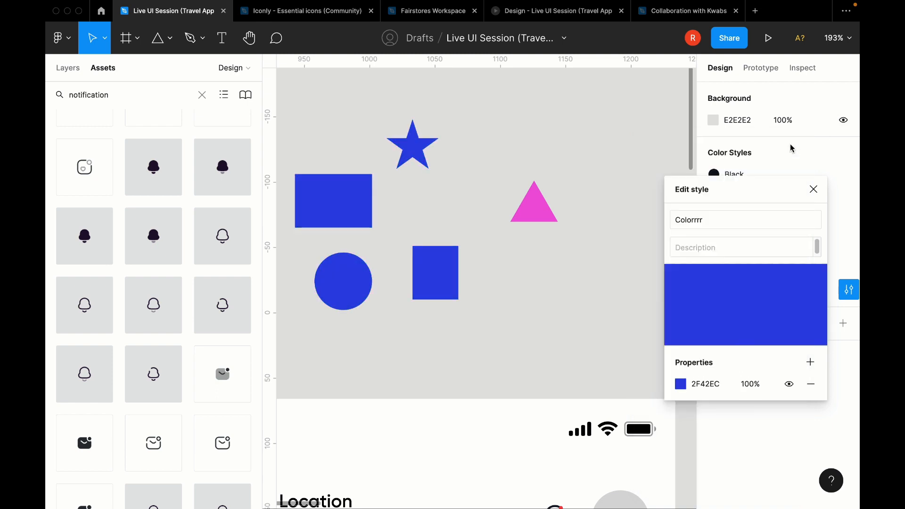
click(813, 189)
click(535, 208)
click(516, 263)
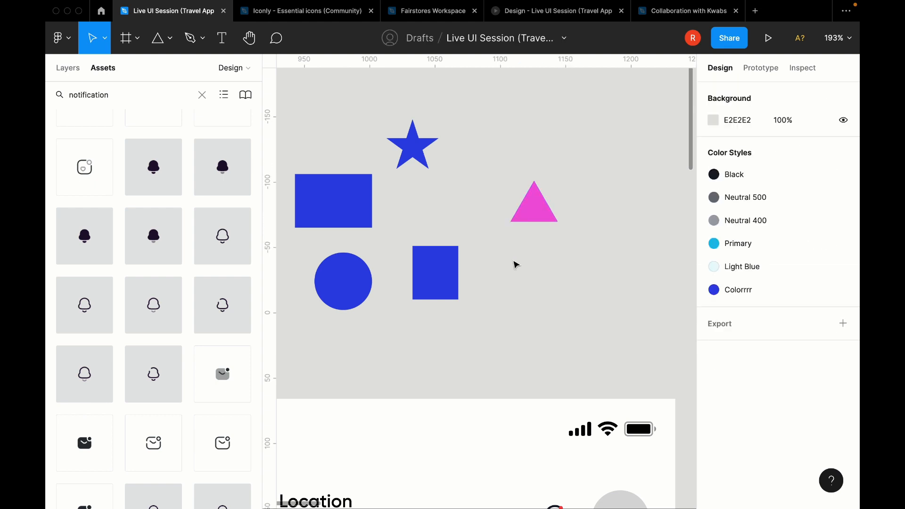
Step: Detach the Colorrrr color style from the star's fill
click(424, 171)
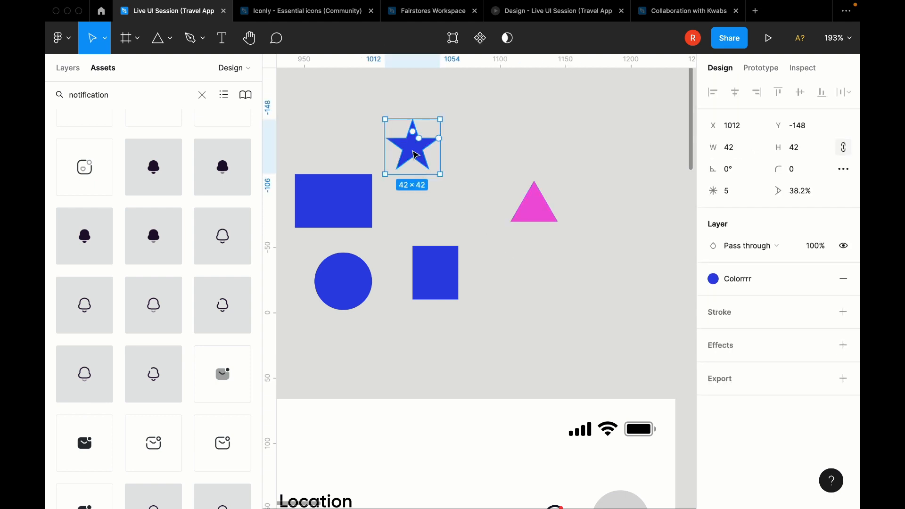
scroll(408, 122, up, 5)
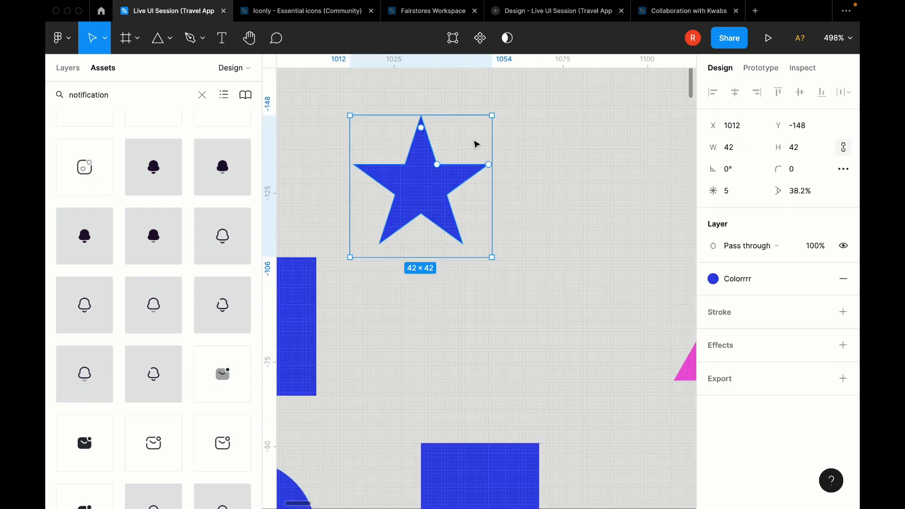
scroll(477, 144, down, 5)
scroll(476, 143, up, 2)
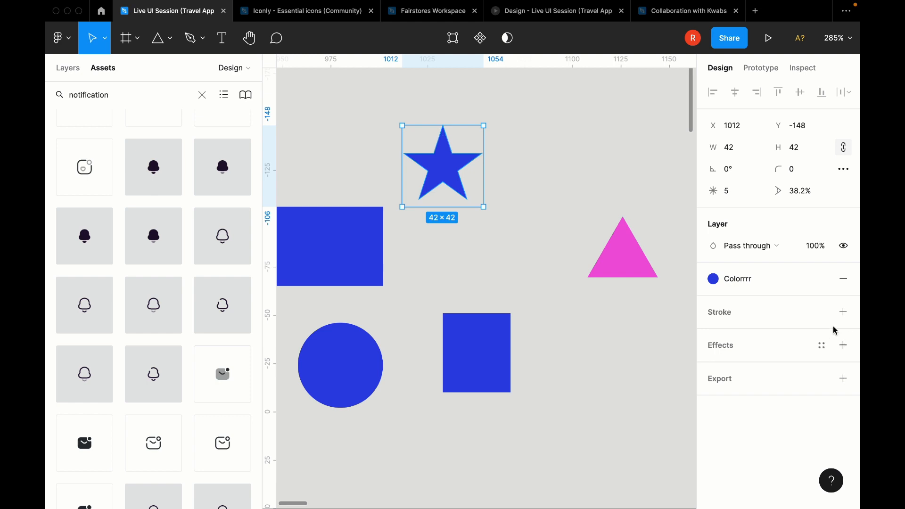
click(820, 282)
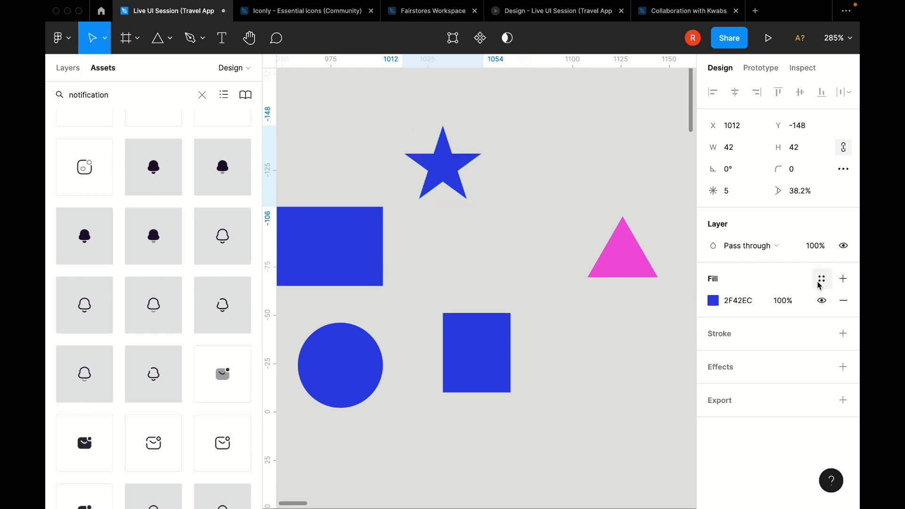
click(610, 159)
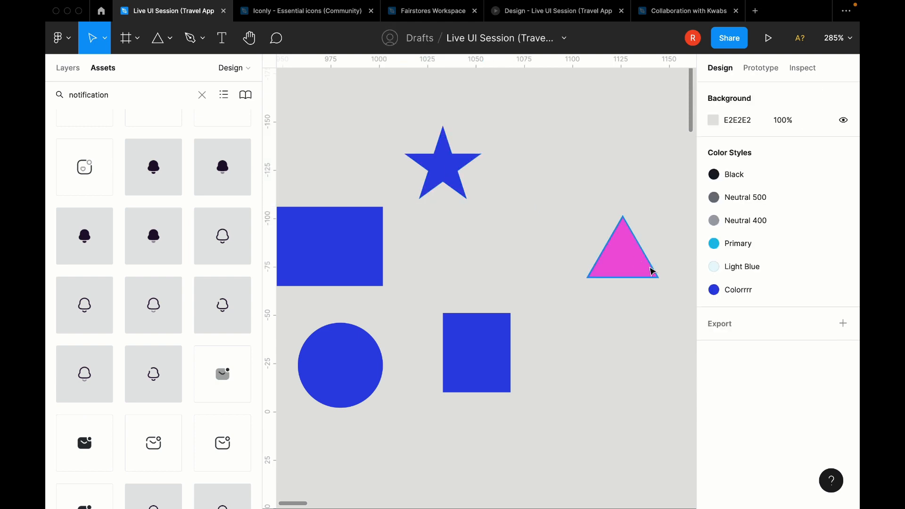
click(642, 269)
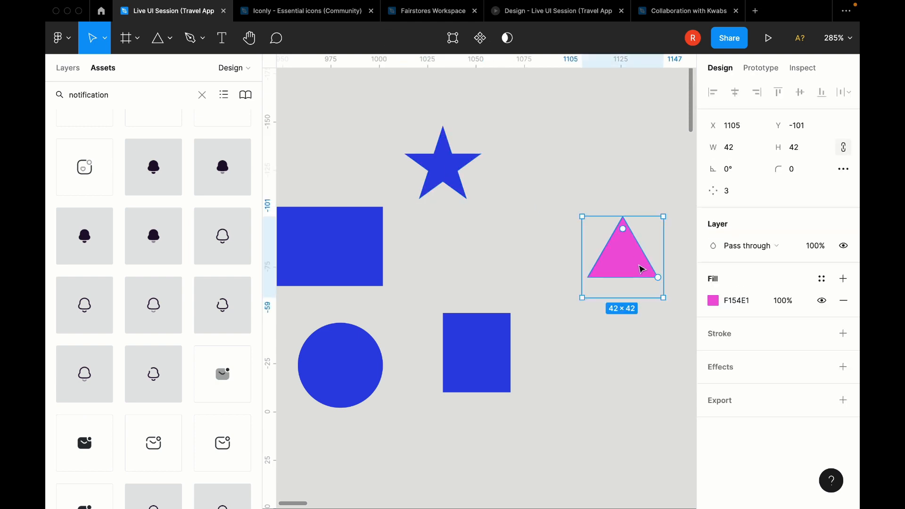
click(579, 152)
Step: Change the Colorrrr color style to muted yellow-green CDD47A
click(849, 290)
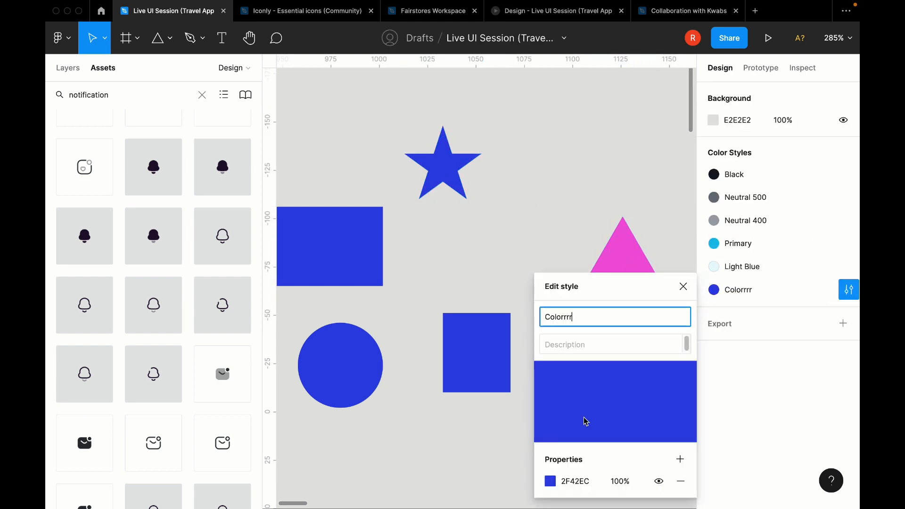
click(550, 481)
drag(479, 150, 823, 145)
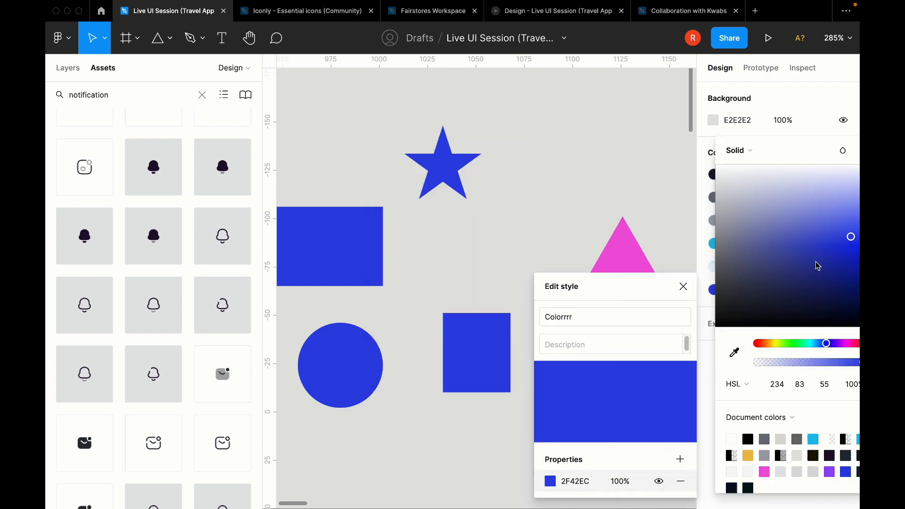
drag(802, 344, 776, 343)
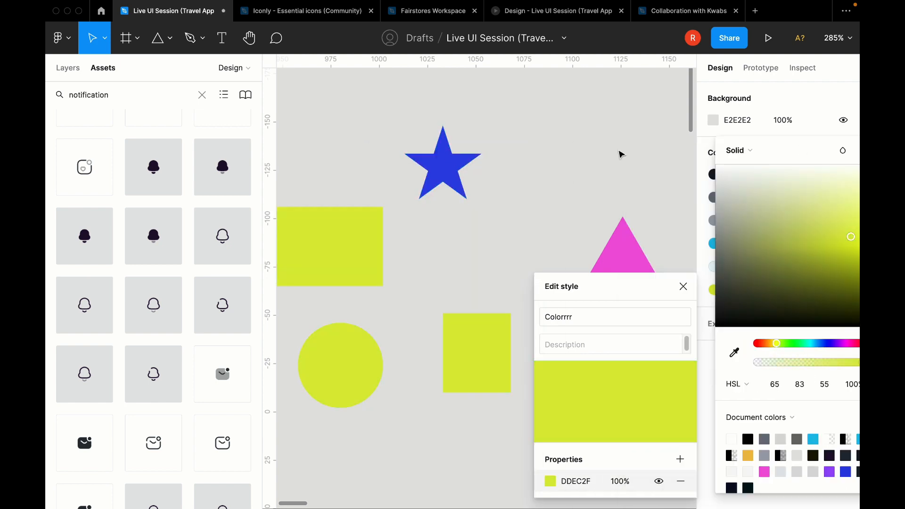
drag(815, 248, 798, 221)
click(778, 148)
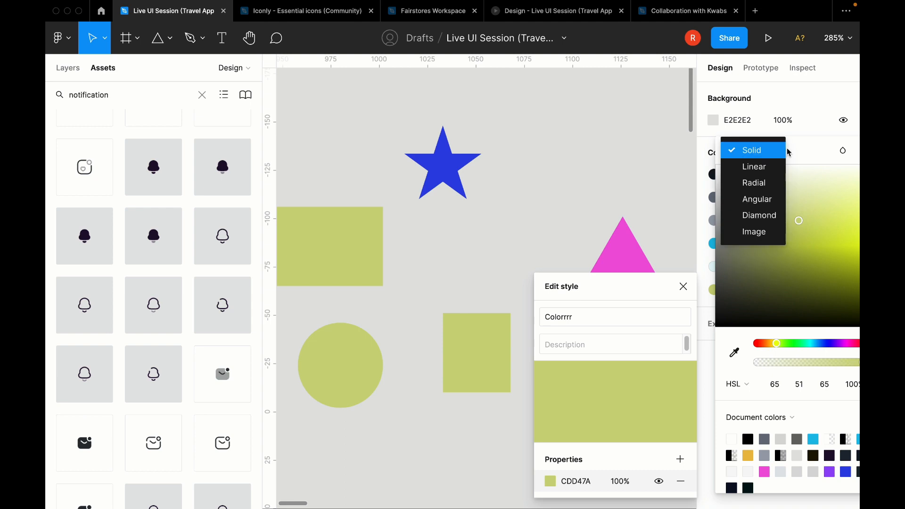
Step: Close the Colorrrr style editor and delete the sample star, triangle, circle and rectangle shapes above the Home frame
click(806, 157)
click(492, 175)
key(shift+1)
drag(358, 107, 547, 252)
drag(447, 195, 339, 61)
click(477, 188)
scroll(477, 188, down, 2)
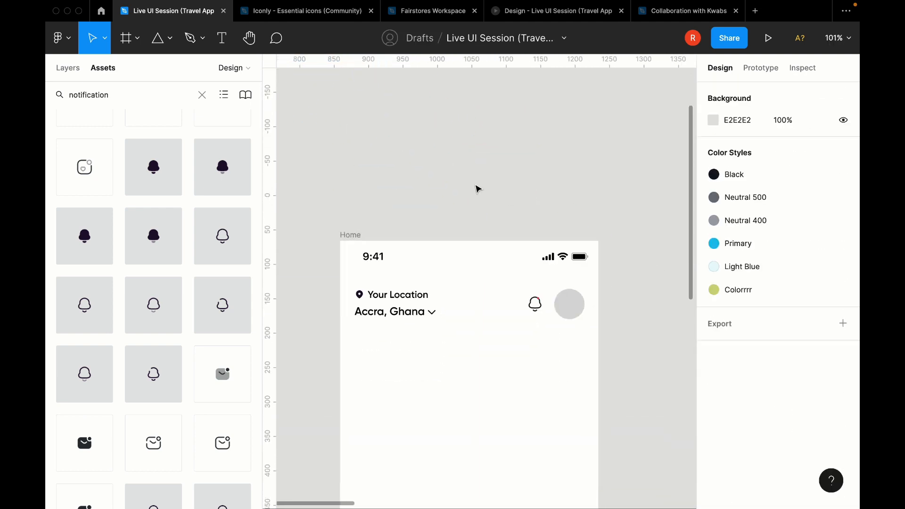
Step: Apply the Light Blue color style to the profile circle in the Home header
double_click(566, 311)
click(822, 278)
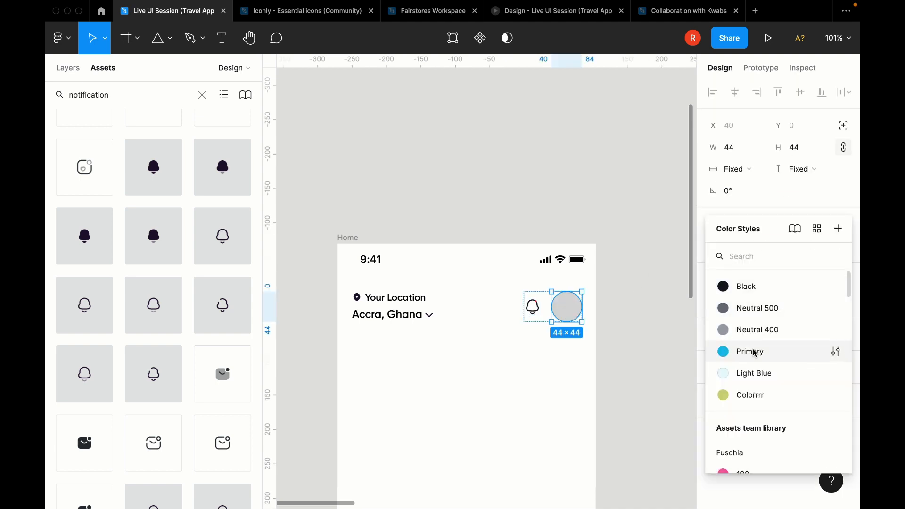
click(743, 375)
click(648, 334)
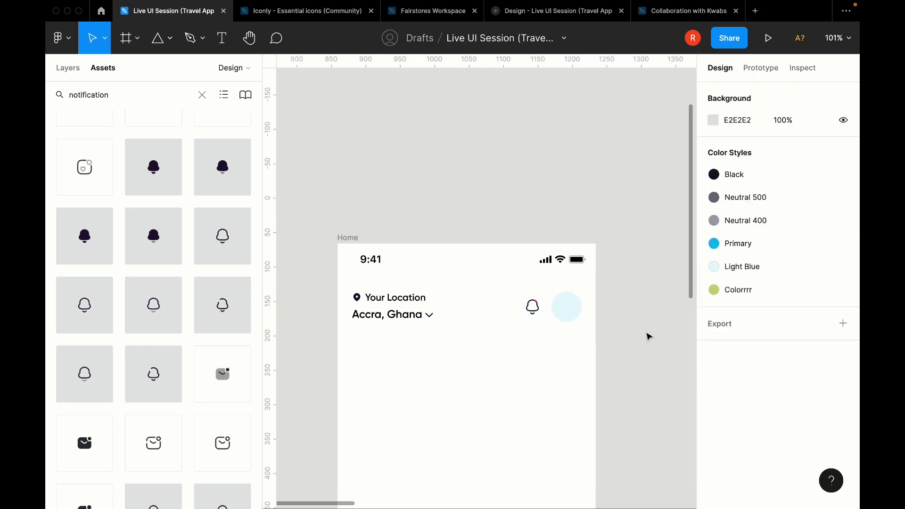
Step: Apply the Primary color style to the location pin icon beside "Your Location"
click(396, 311)
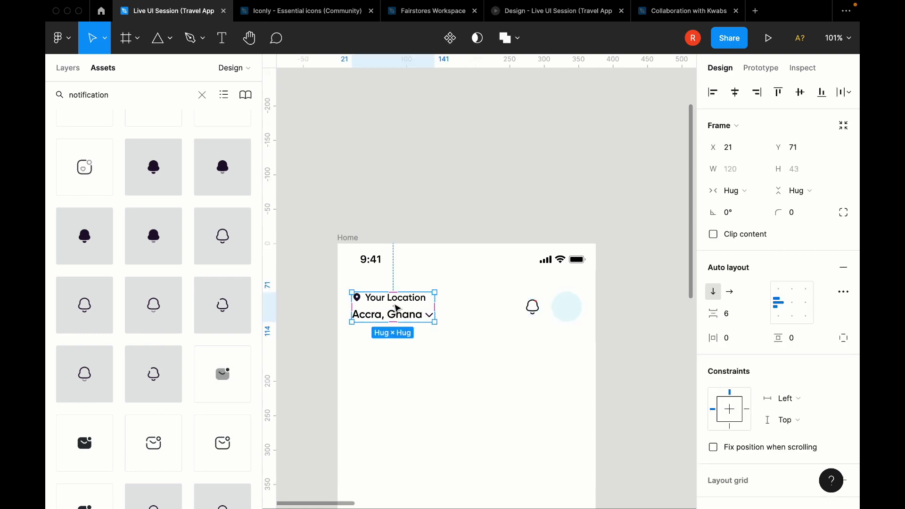
click(397, 308)
scroll(397, 307, up, 5)
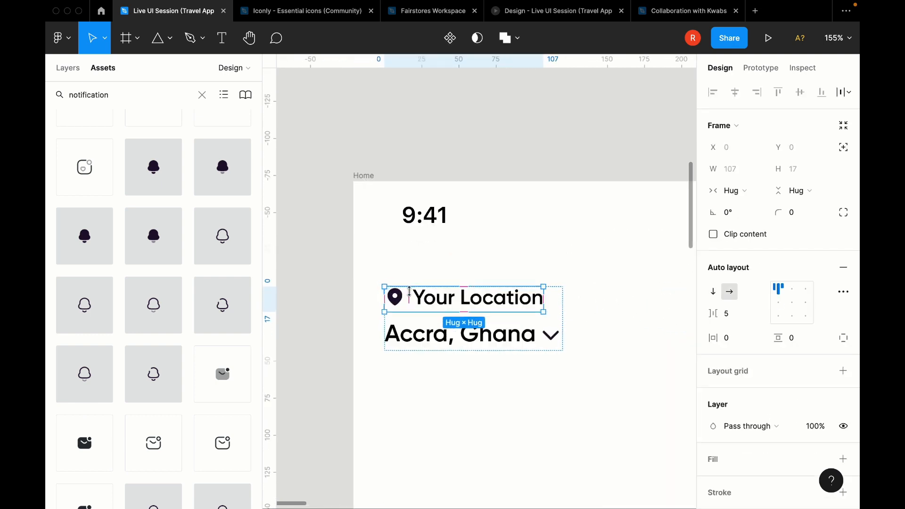
click(398, 304)
scroll(778, 330, down, 3)
click(822, 391)
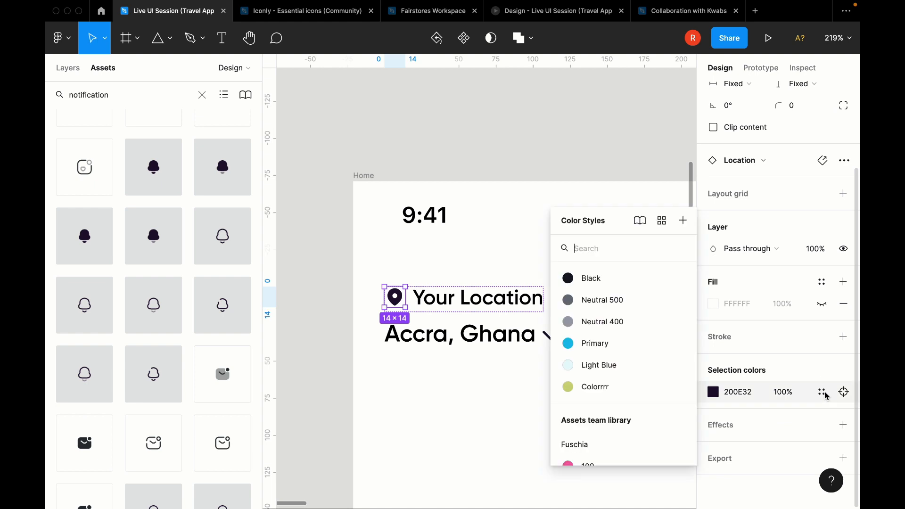
click(622, 344)
Step: Apply the Neutral 400 color style to the "Your Location" text
key(Tab)
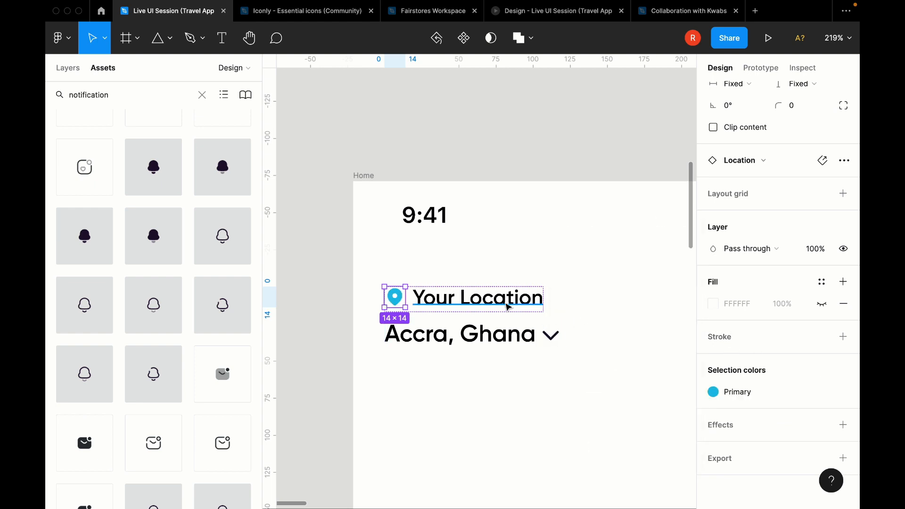
click(822, 341)
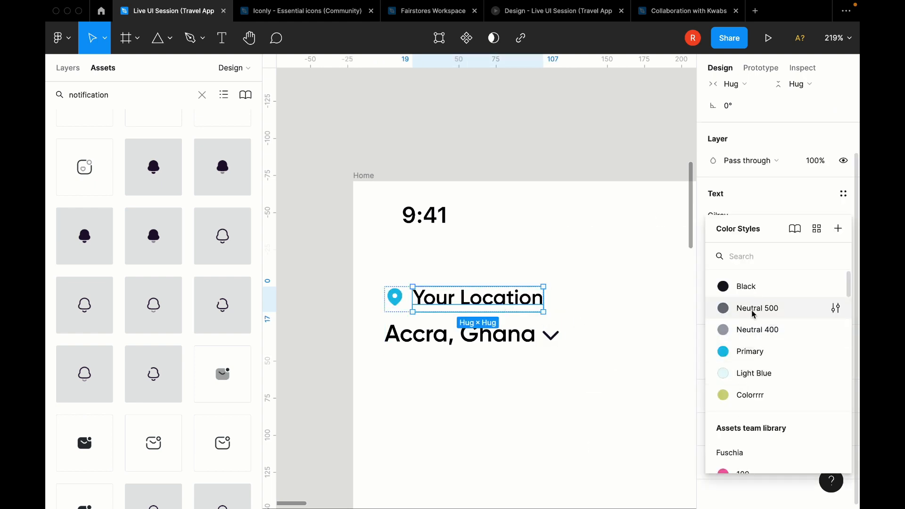
click(749, 333)
Step: Apply the Black color style to the colors of the "Accra, Ghana" row with its chevron
click(506, 334)
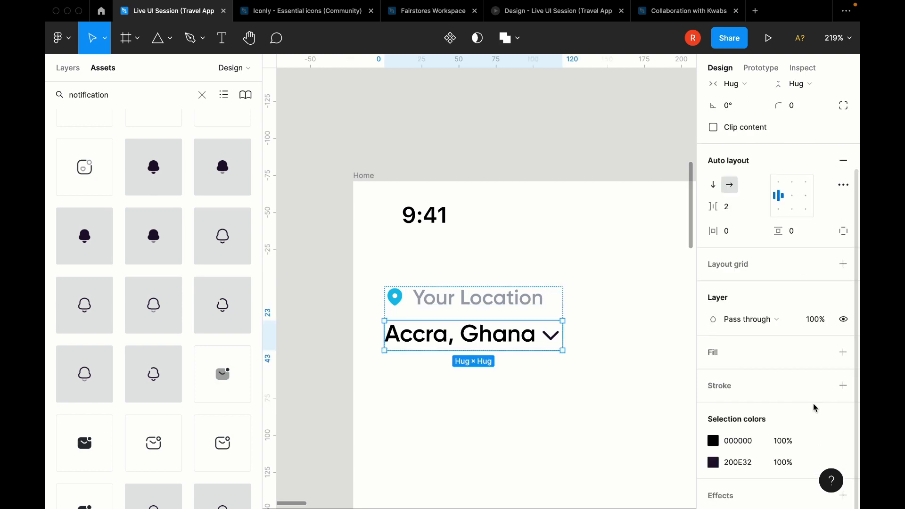
scroll(793, 444, down, 3)
click(822, 393)
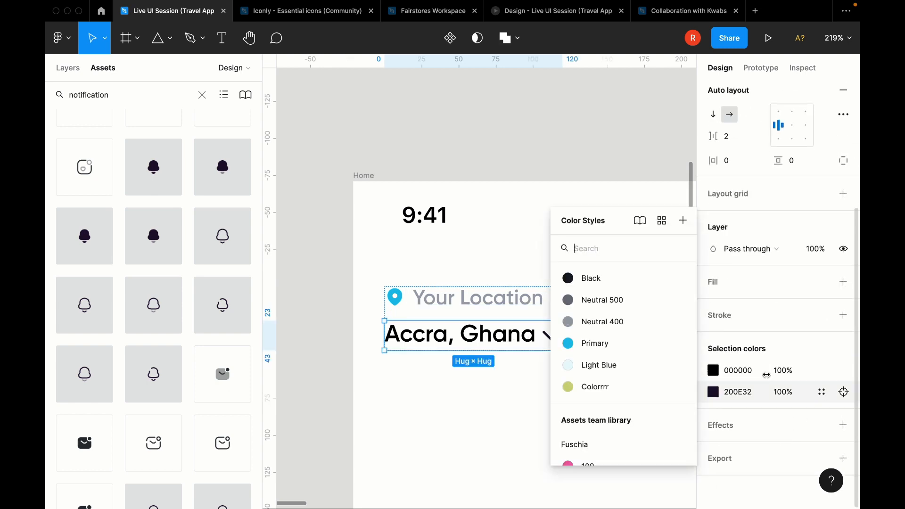
click(594, 279)
click(822, 392)
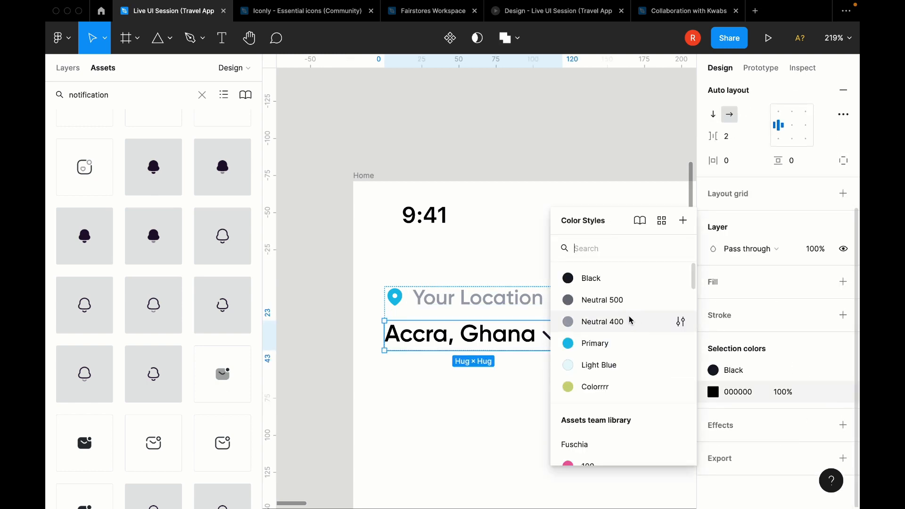
click(484, 145)
Step: Show the layout grid and add an auto-width, left-aligned text "Explore" below the header at X 20, Y 159
scroll(484, 145, down, 5)
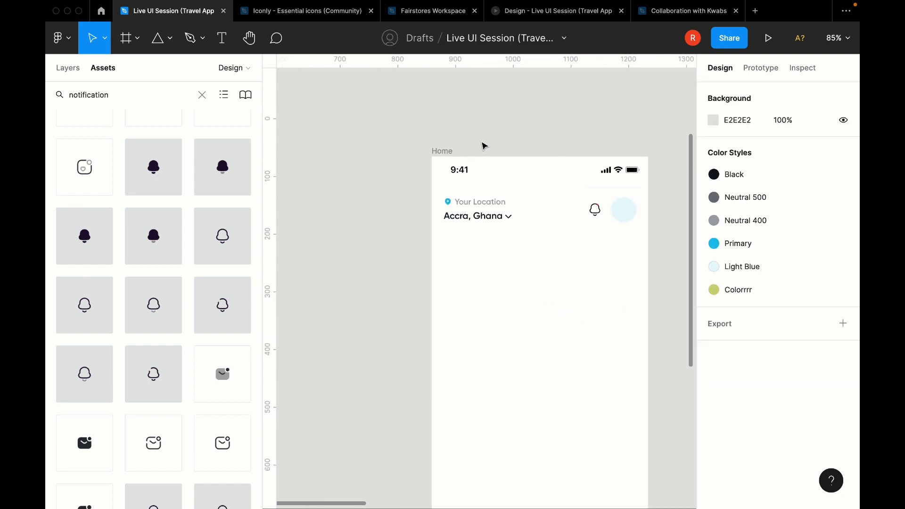
scroll(484, 145, down, 1)
key(ctrl+g)
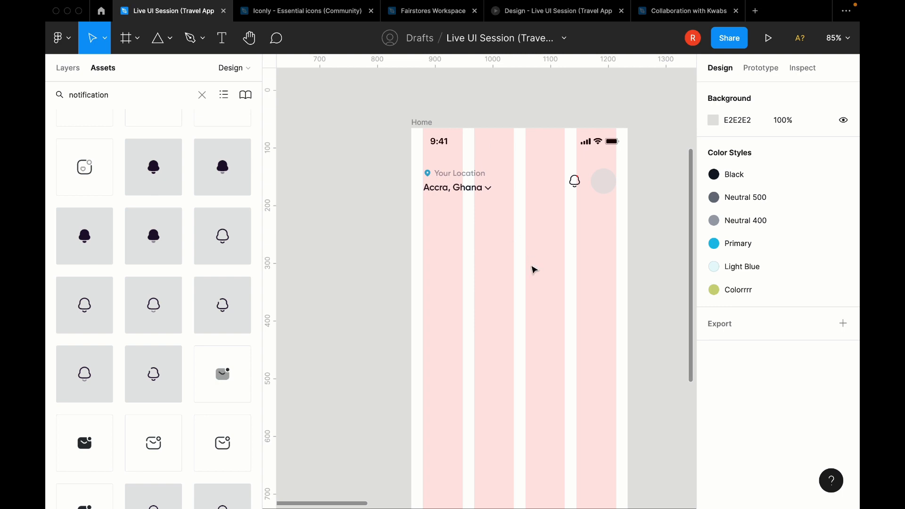
key(t)
click(426, 221)
text(Explore)
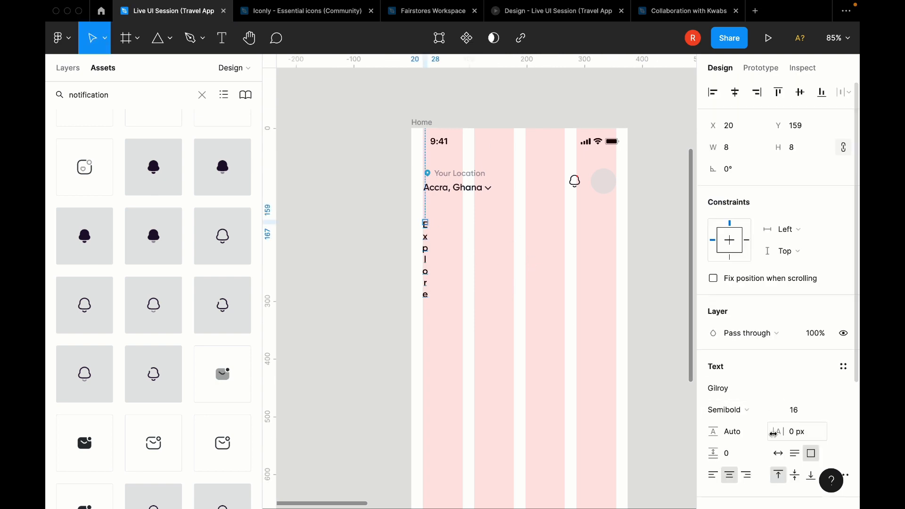
click(778, 453)
key(Escape)
scroll(436, 236, up, 10)
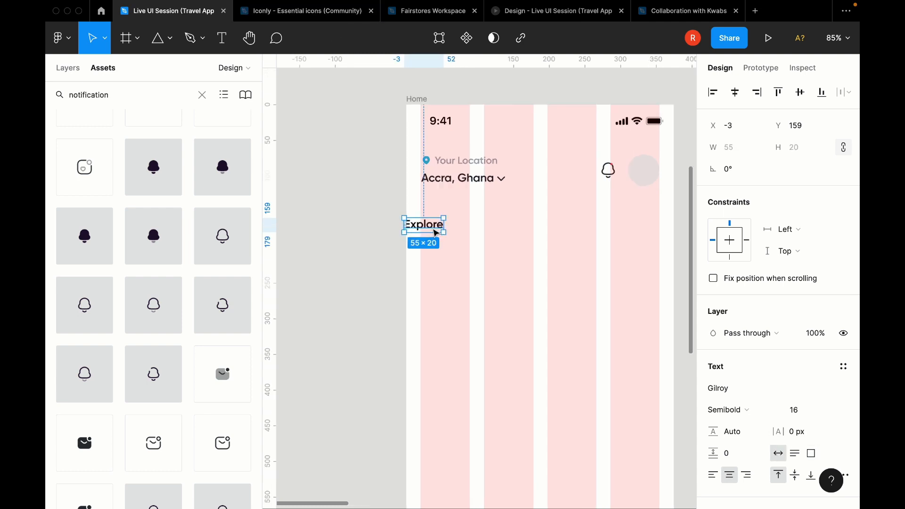
drag(417, 225, 467, 228)
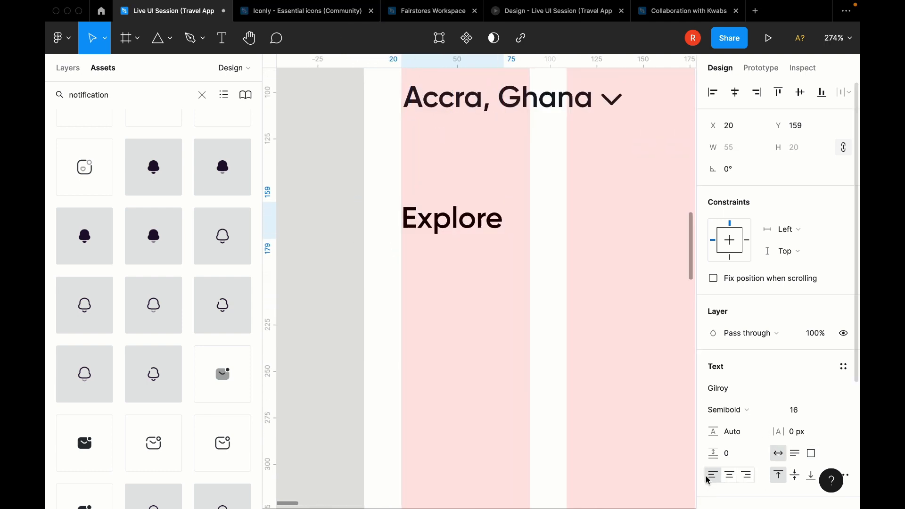
Step: Extend the heading text to "Explore the beautiful world" and end it with the heart-eyes emoji
double_click(481, 223)
key(Right)
text(the bau)
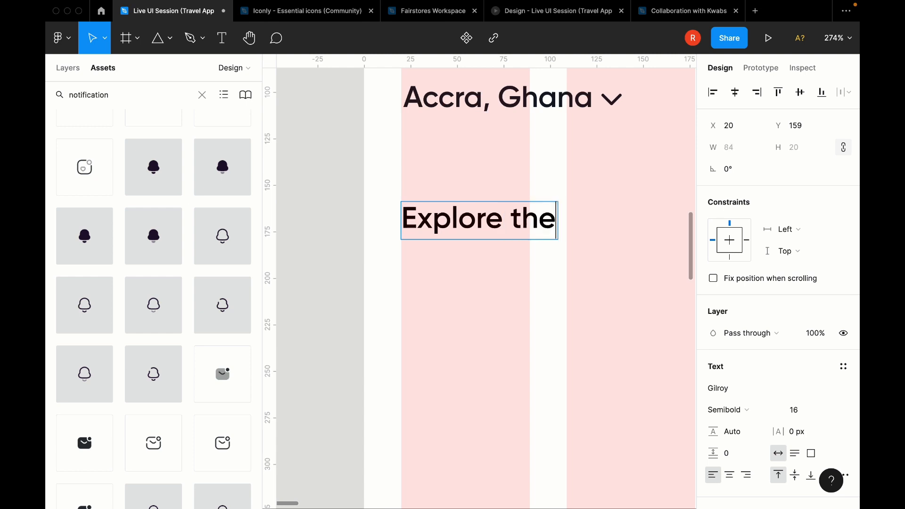
key(BackSpace)
key(BackSpace)
text(eautiful )
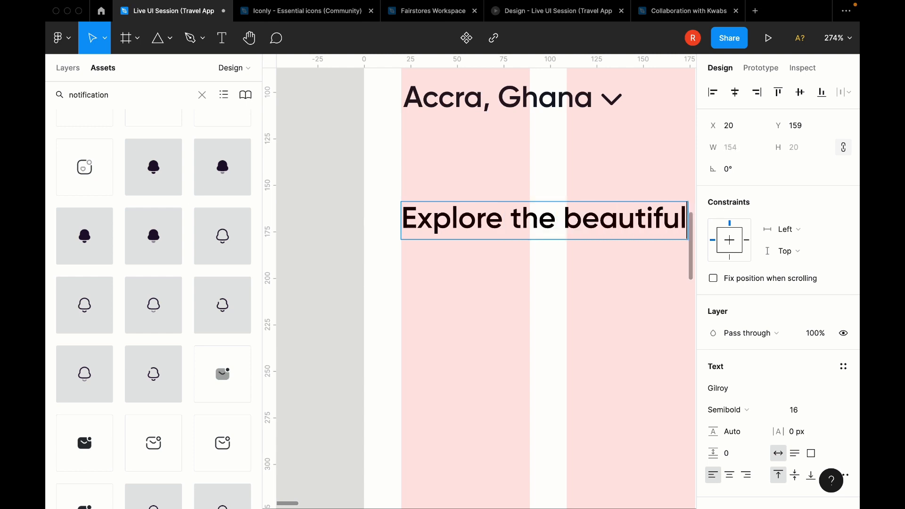
text(world)
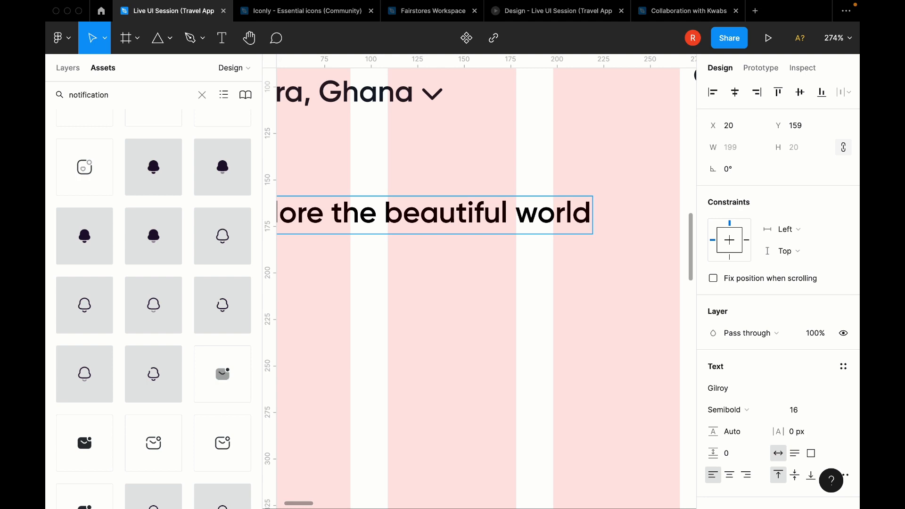
key(ctrl+super+space)
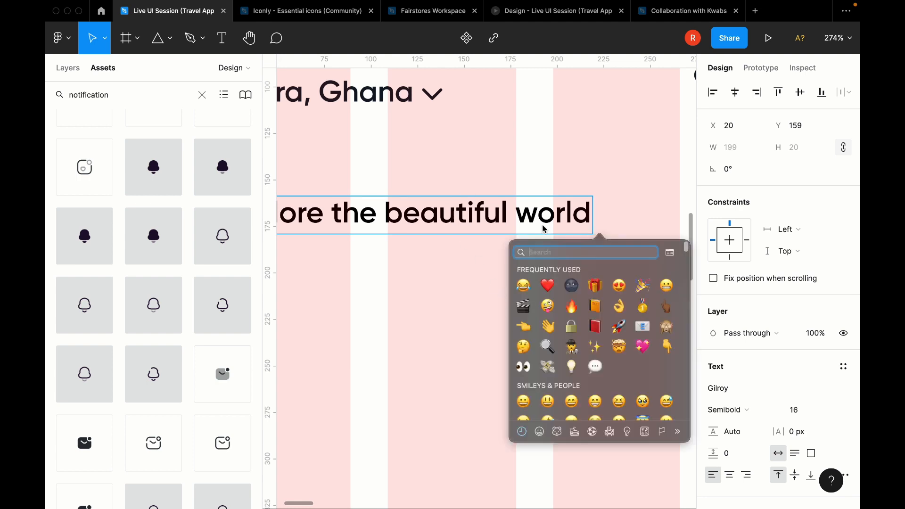
click(619, 286)
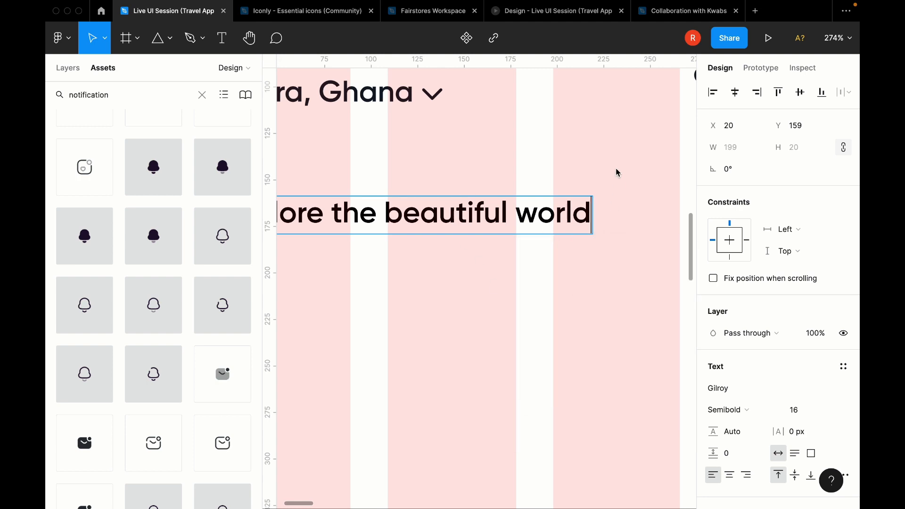
key(Escape)
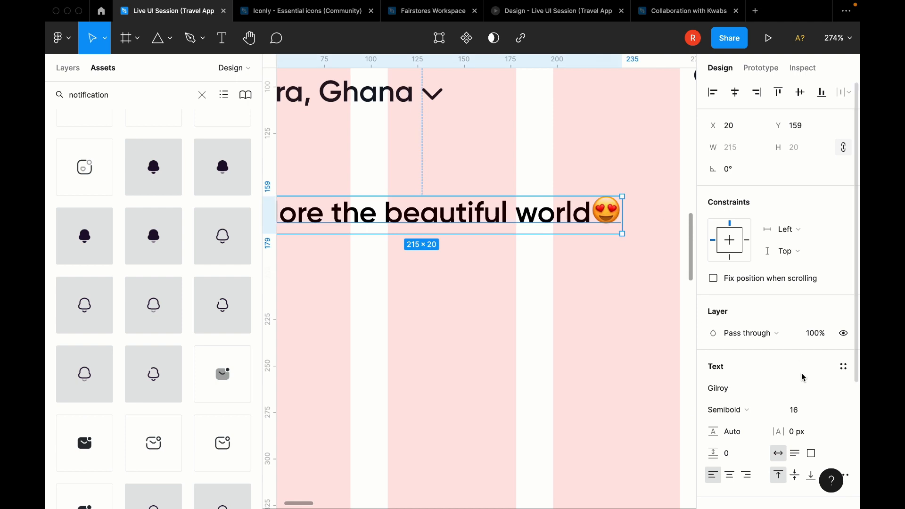
Step: Set the heading's font size to 20 and move it up to Y 156
click(797, 410)
text(20)
key(Return)
key(Escape)
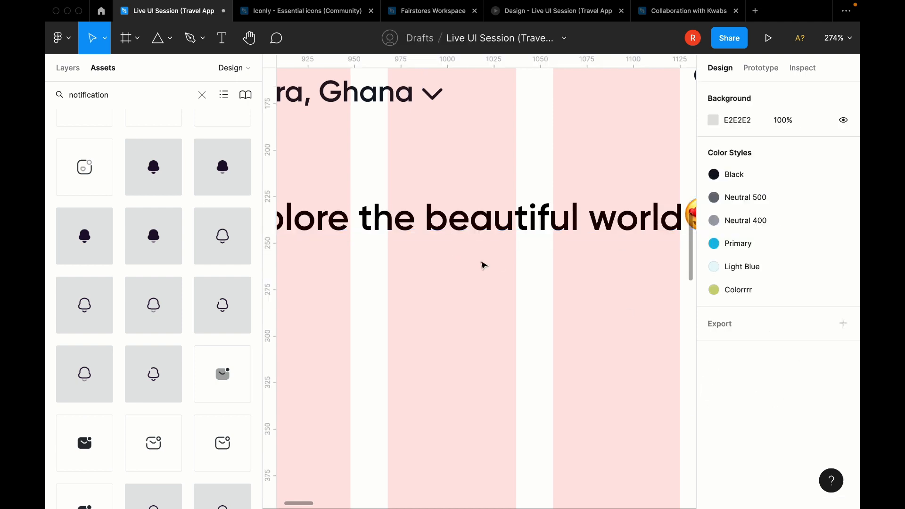
scroll(481, 263, down, 4)
drag(527, 245, 526, 243)
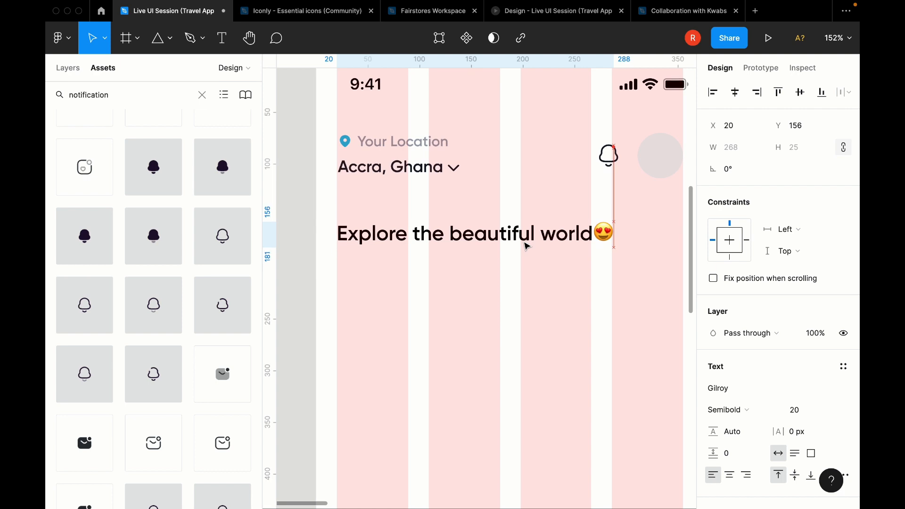
Step: Wrap the location block and the notification and profile group in one auto layout, and hide the layout grid
click(460, 176)
shift+click(609, 157)
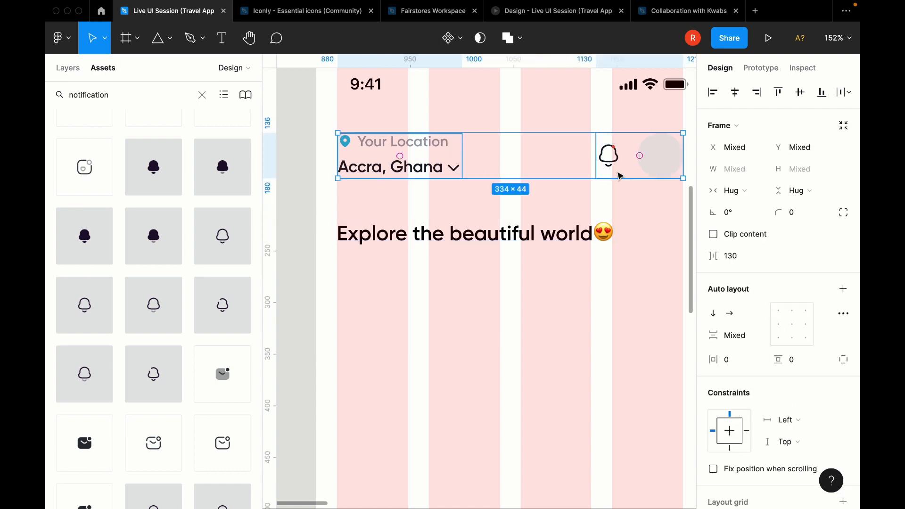
key(shift+a)
click(561, 204)
key(ctrl+g)
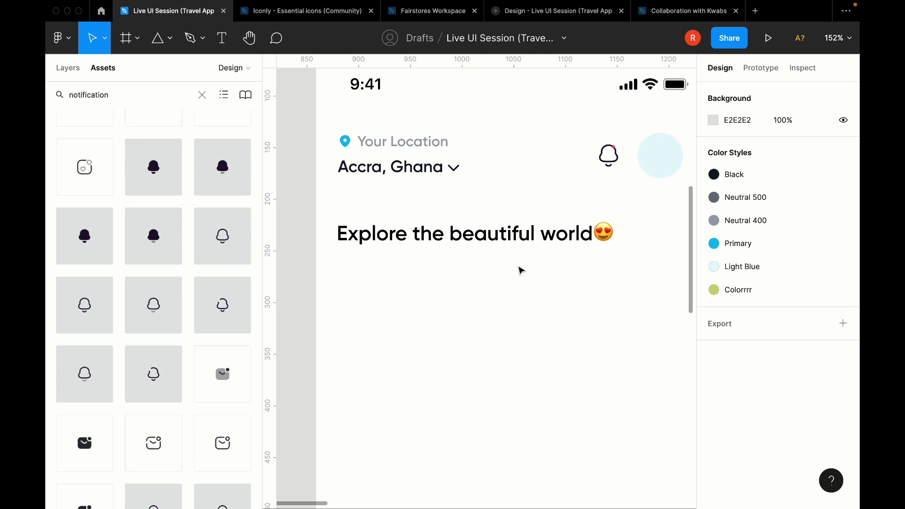
Step: Add the text "Search for a place" below the heading at about X 45, Y 237
key(t)
click(419, 306)
text(Sear)
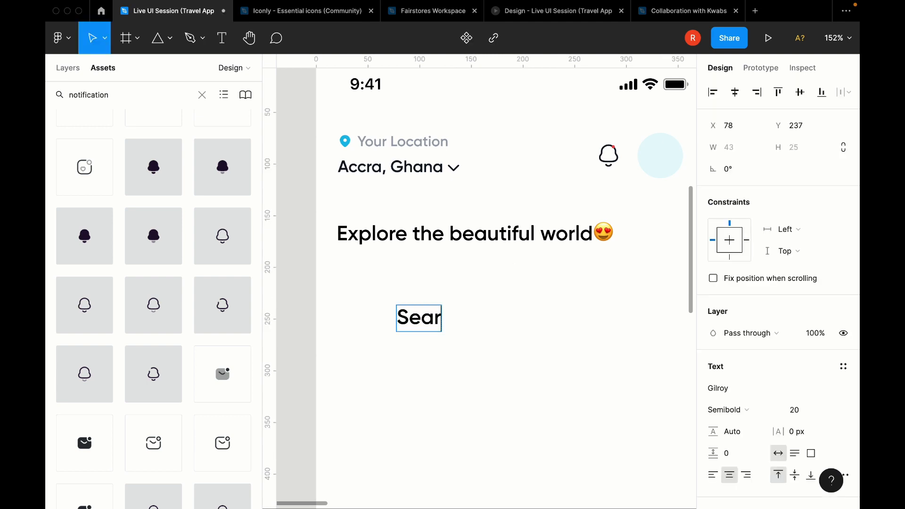
text(ch for  a p)
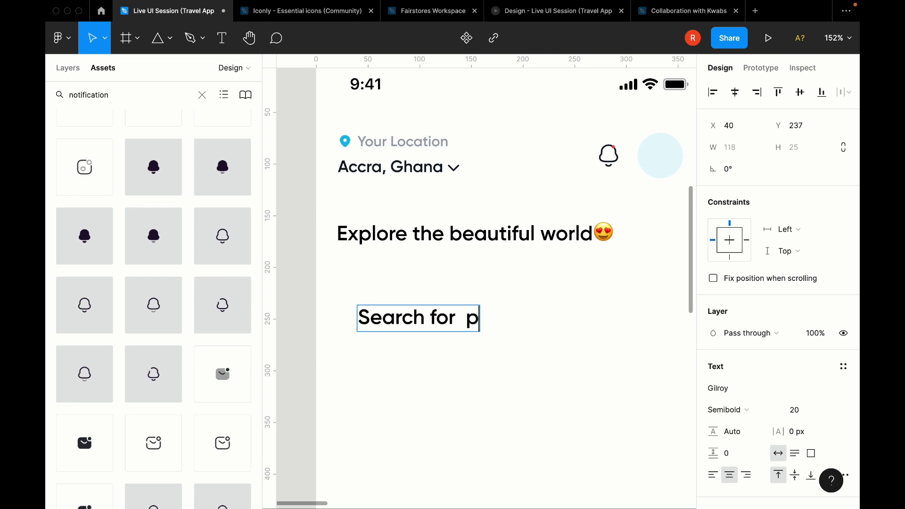
key(BackSpace)
text(a palce)
key(BackSpace)
key(BackSpace)
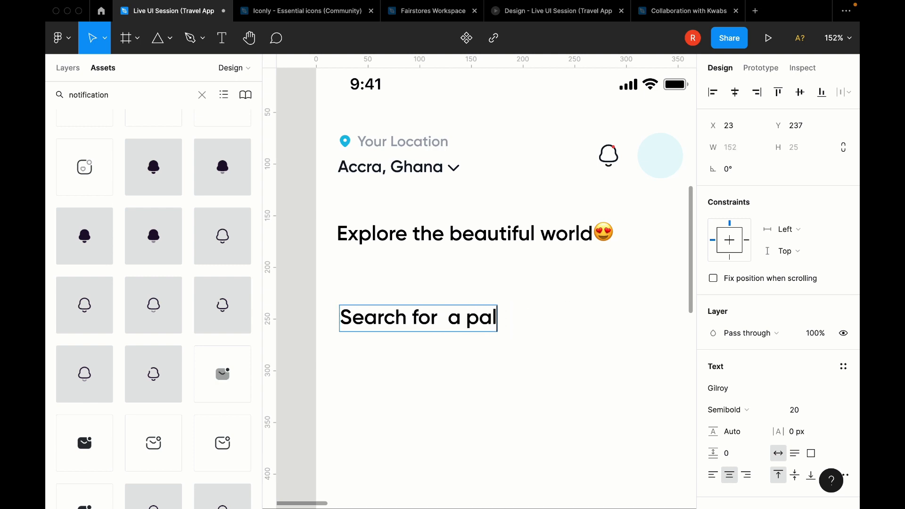
key(BackSpace)
text(lace)
key(Escape)
drag(452, 319, 487, 318)
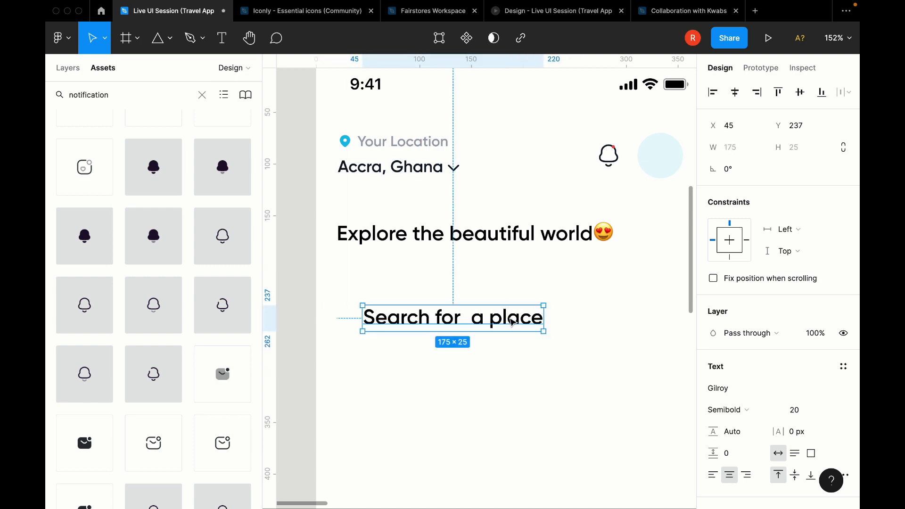
Step: Set the font size of the search placeholder text to 14
click(798, 408)
text(14)
key(Return)
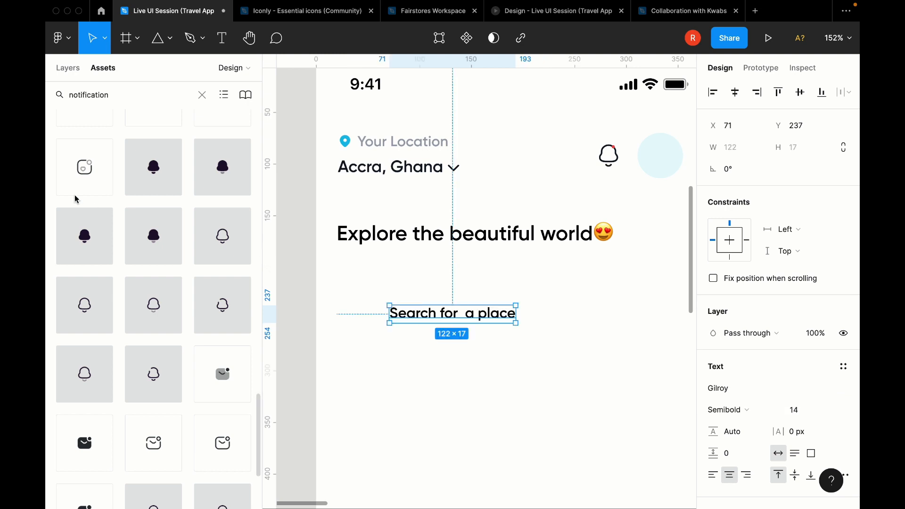
Step: Search the assets for "search" and place the magnifier icon just left of the placeholder text
double_click(89, 95)
text(xa)
key(BackSpace)
key(BackSpace)
text(search)
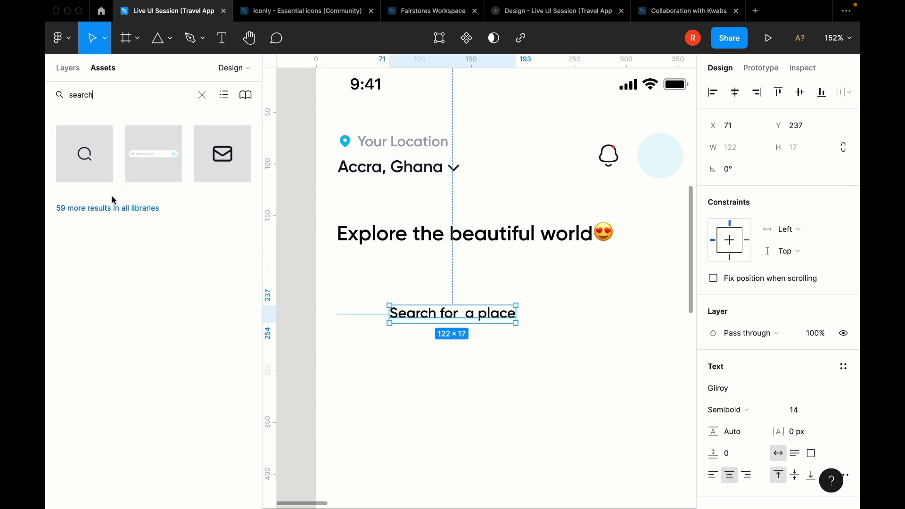
drag(79, 145, 381, 320)
scroll(372, 337, up, 5)
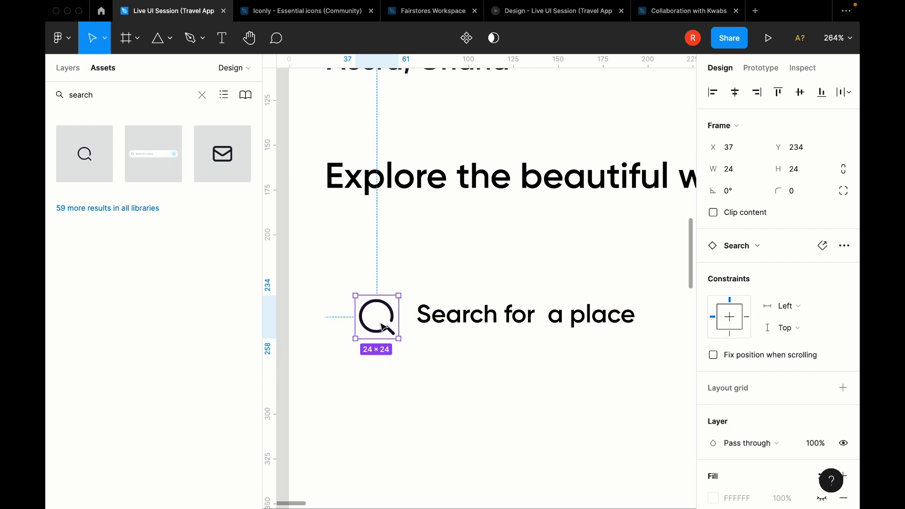
Step: Resize the search icon to 20 by 20
click(736, 169)
text(20)
key(Tab)
text(20)
key(Return)
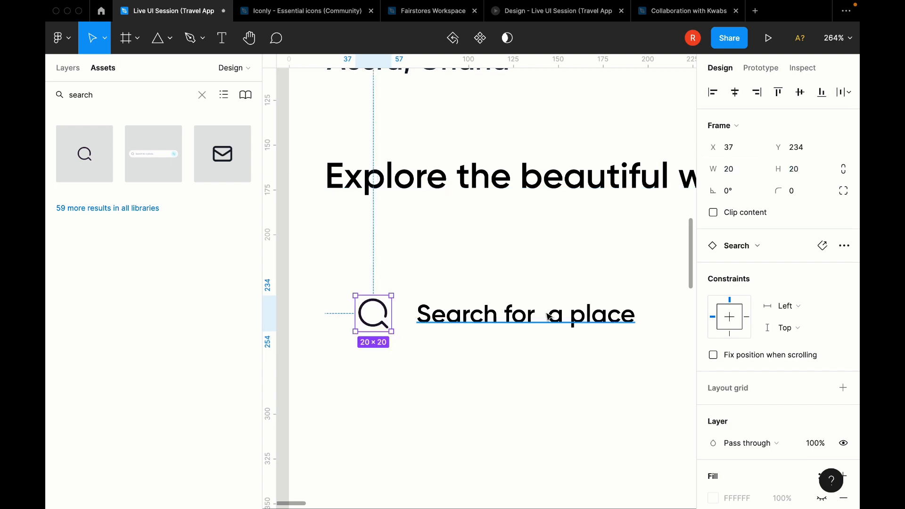
click(517, 317)
click(468, 256)
Step: Search the assets of all libraries for "filter" and place the Filter icon below the search placeholder text
scroll(468, 256, down, 2)
scroll(468, 257, down, 3)
double_click(142, 94)
text(filter)
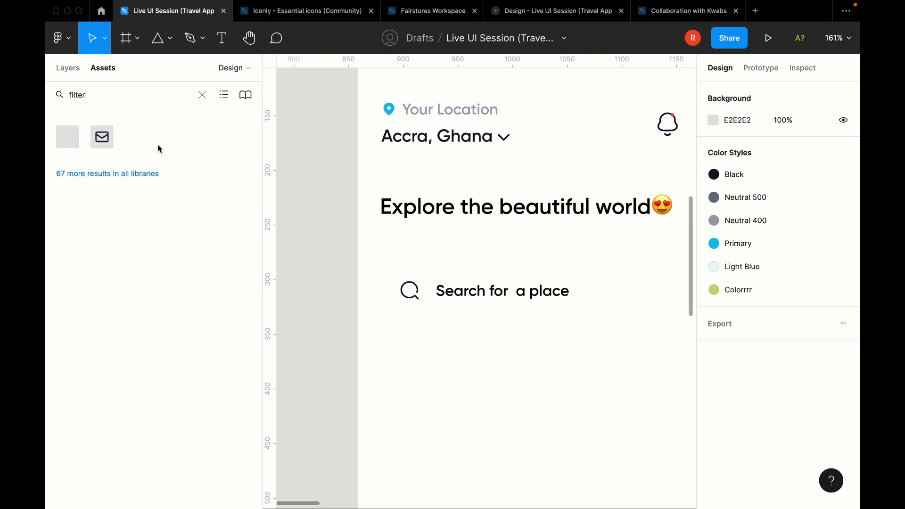
click(100, 175)
drag(66, 136, 565, 369)
scroll(564, 369, down, 1)
scroll(565, 369, right, 1)
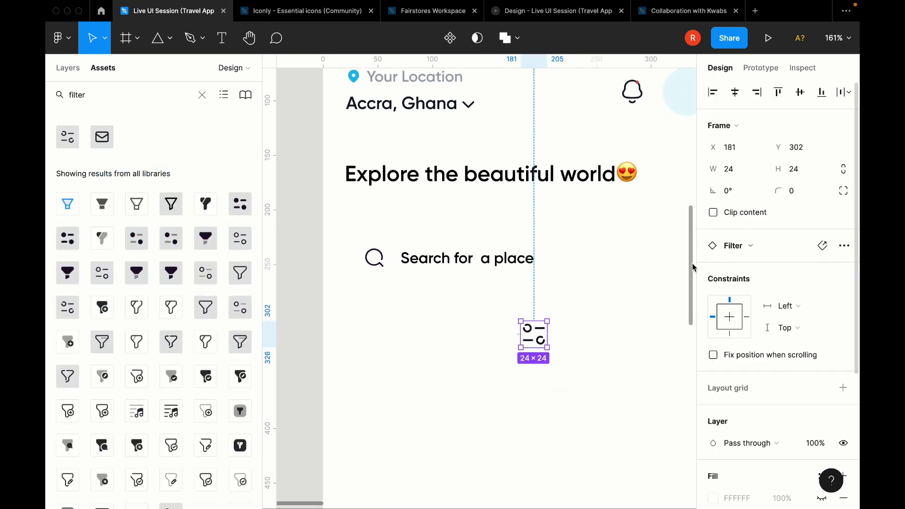
Step: Resize the filter icon to 20 by 20
click(739, 174)
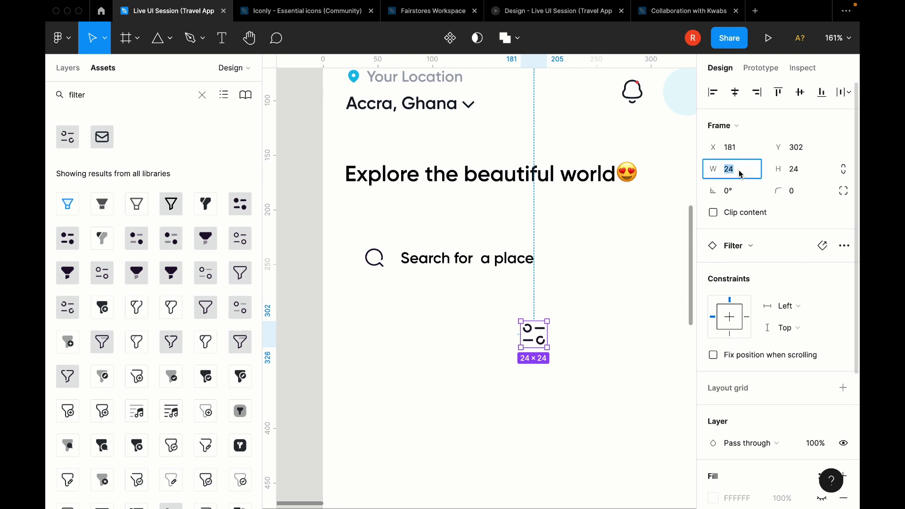
key(Tab)
key(Escape)
click(570, 307)
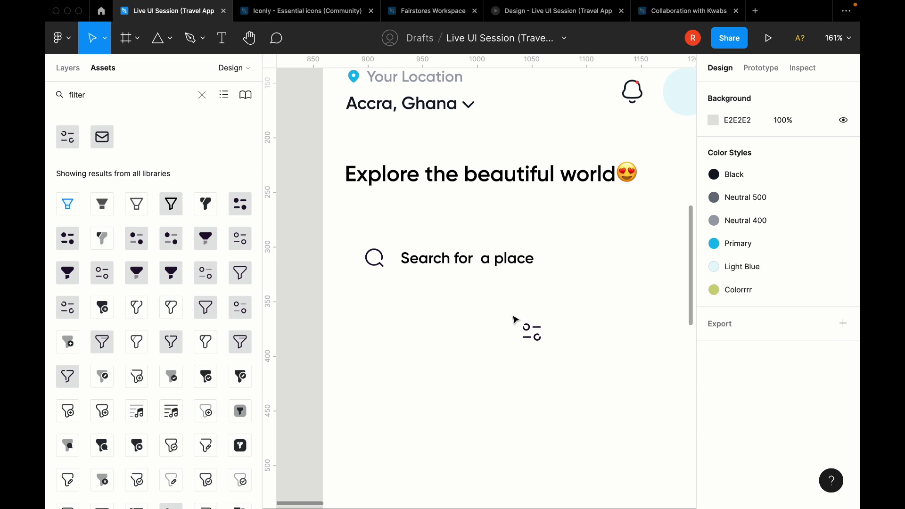
click(526, 328)
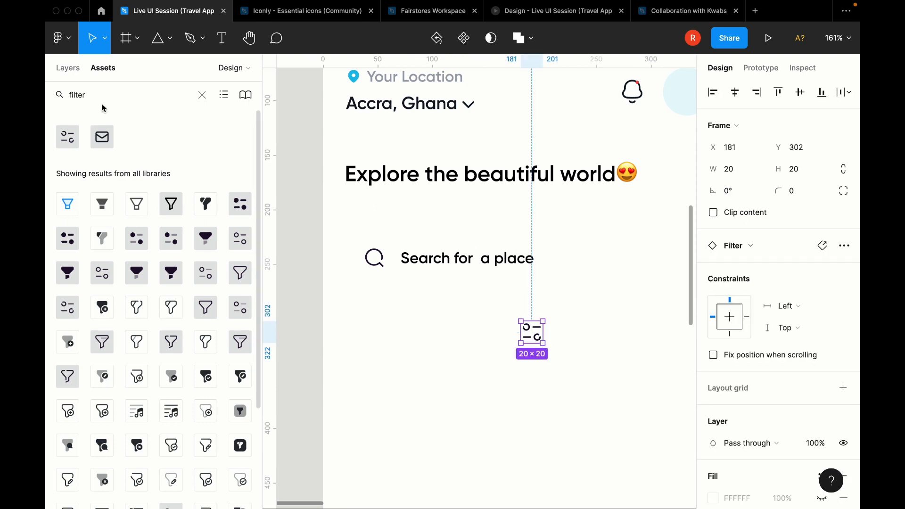
Step: Wrap the filter icon in an auto layout frame
click(68, 68)
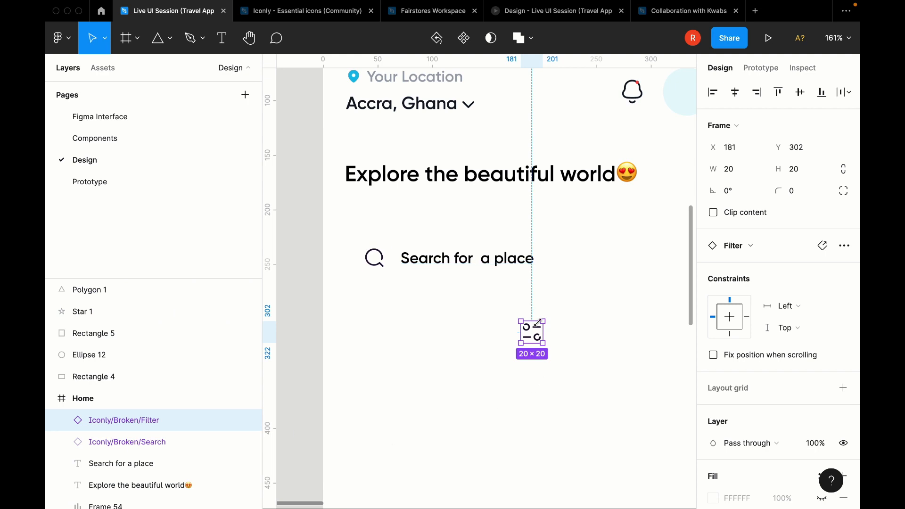
key(shift+a)
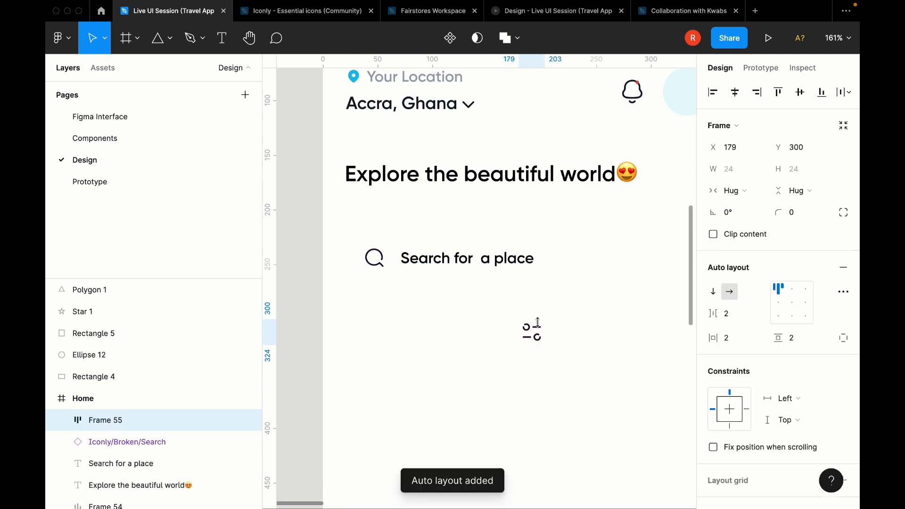
scroll(537, 354, up, 1)
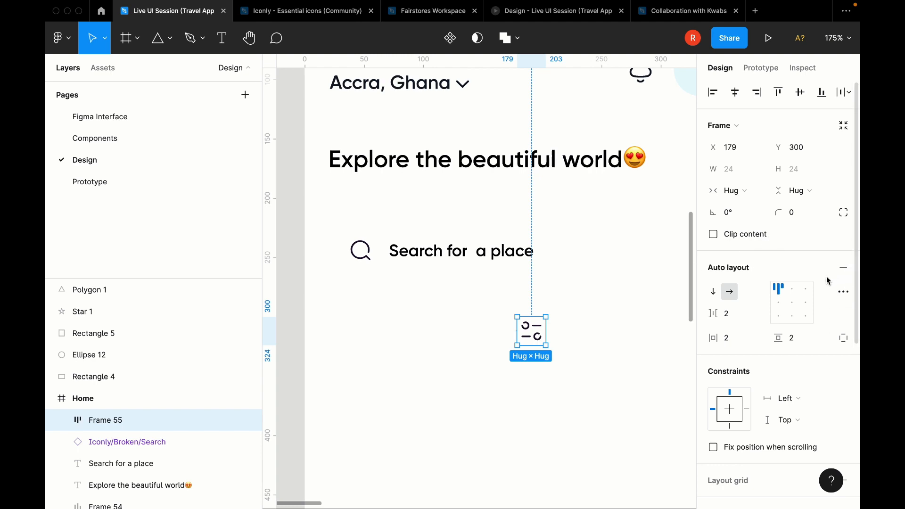
Step: Add a fill to the filter icon's frame using the Light Blue color style
scroll(804, 318, down, 3)
scroll(763, 394, down, 2)
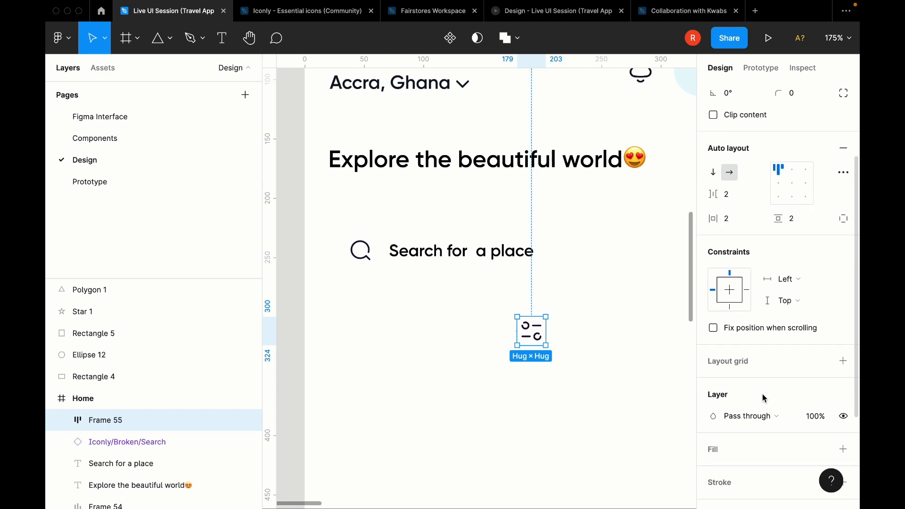
click(843, 449)
scroll(812, 401, down, 2)
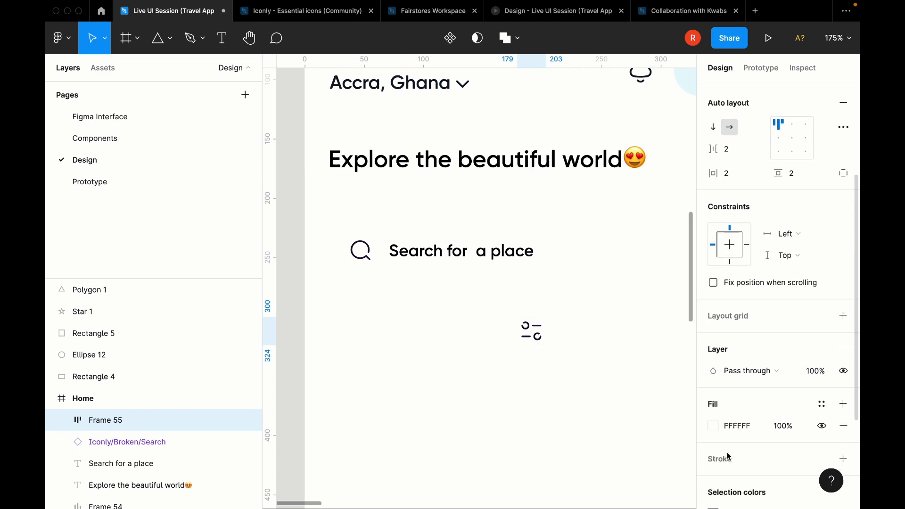
click(822, 396)
click(774, 374)
scroll(528, 339, up, 2)
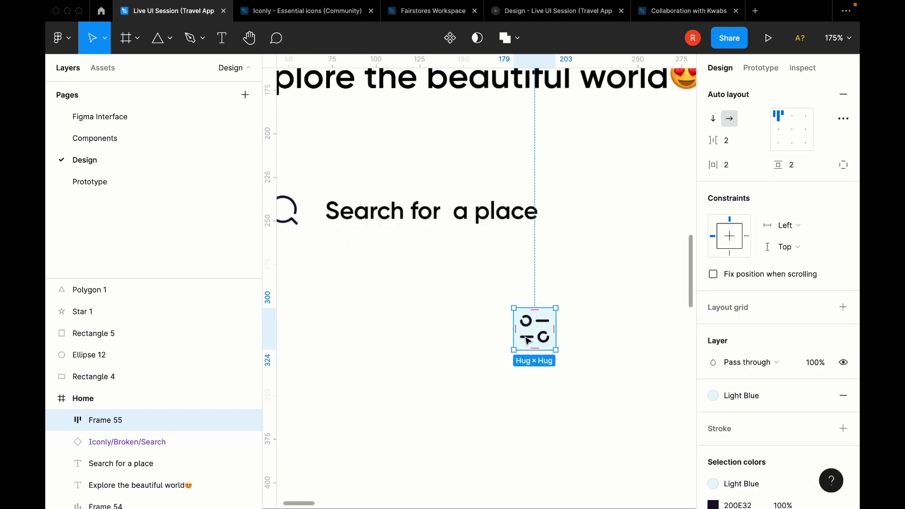
Step: Apply the Primary color style to the filter icon inside the frame
scroll(528, 340, up, 5)
scroll(820, 344, down, 3)
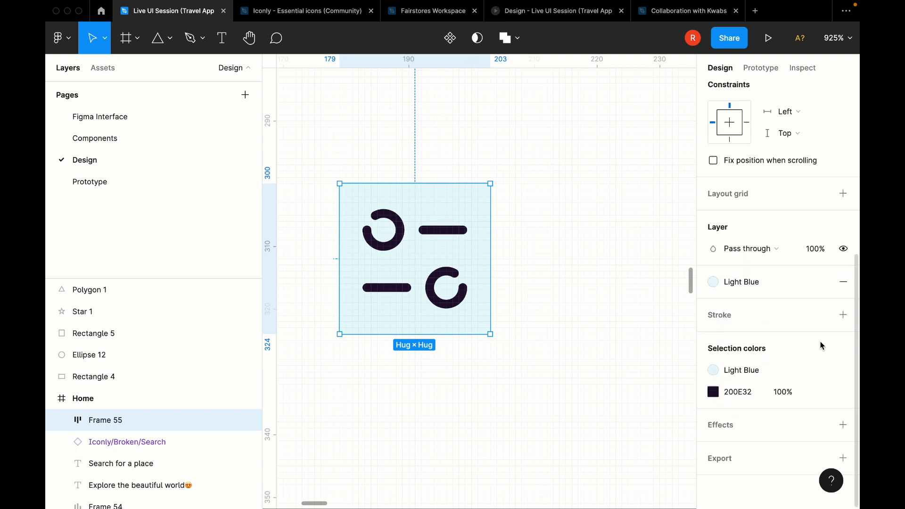
click(821, 391)
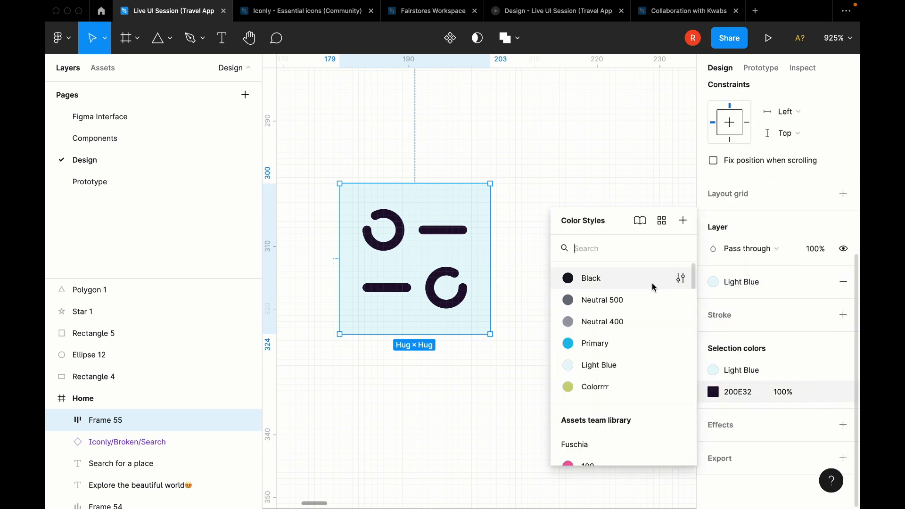
click(601, 356)
key(ctrl+z)
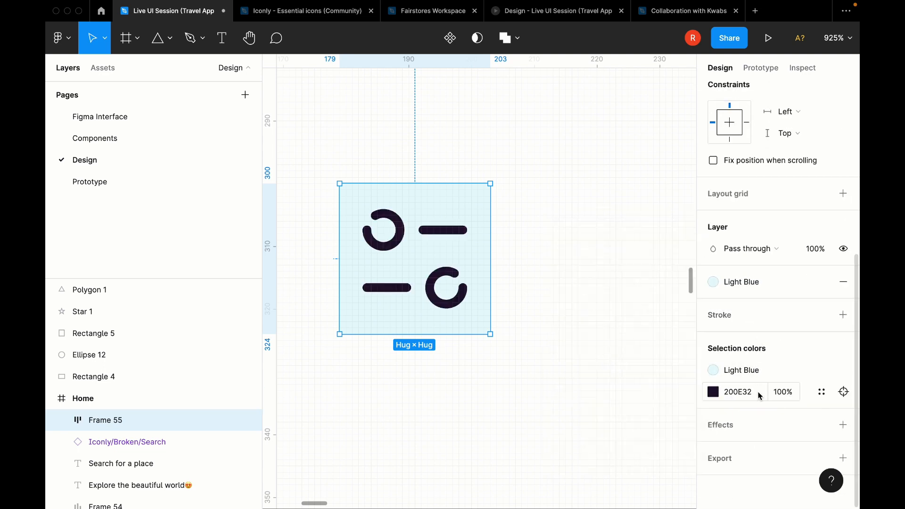
click(821, 392)
click(609, 348)
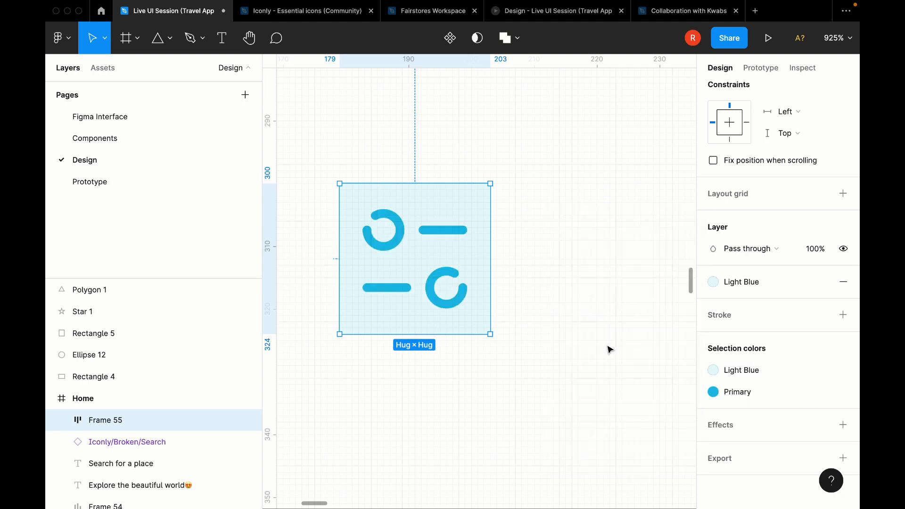
Step: Set the filter frame's vertical and horizontal padding to 10 and its corner radius to 100
scroll(790, 256, up, 5)
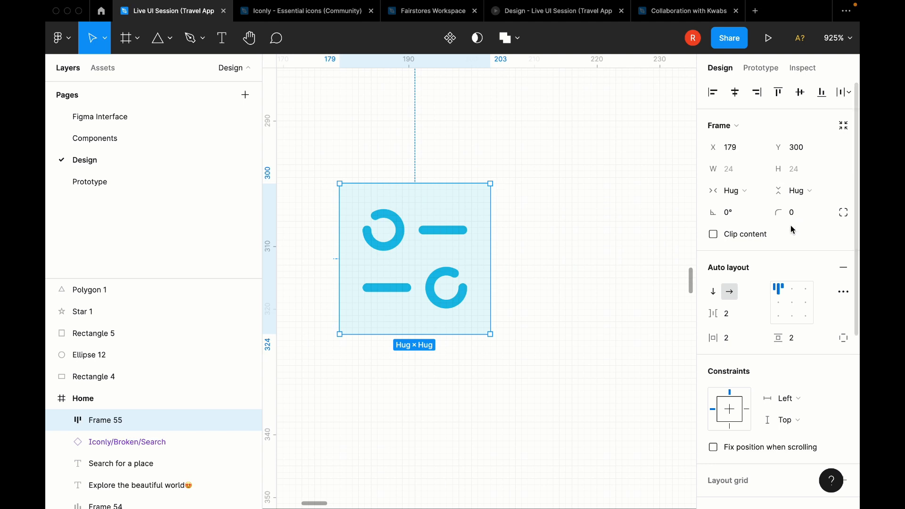
click(799, 338)
text(10)
key(Return)
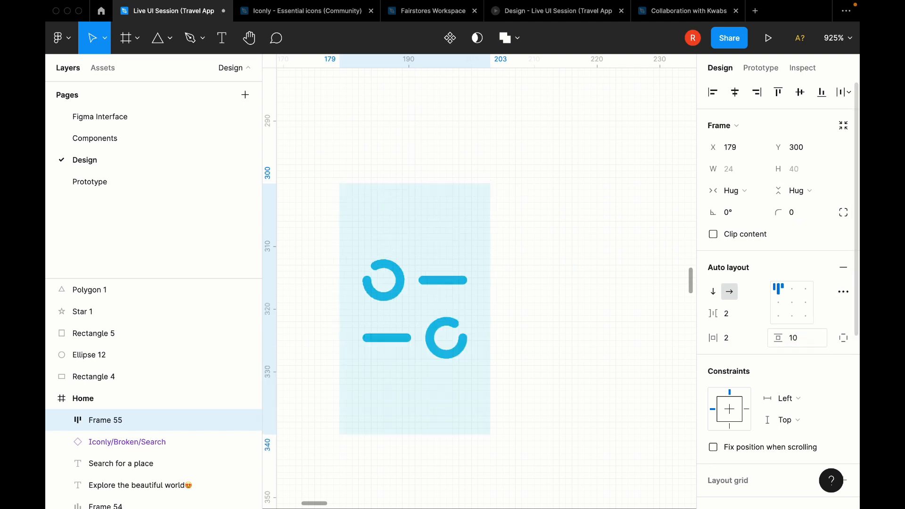
click(728, 337)
text(10)
key(Return)
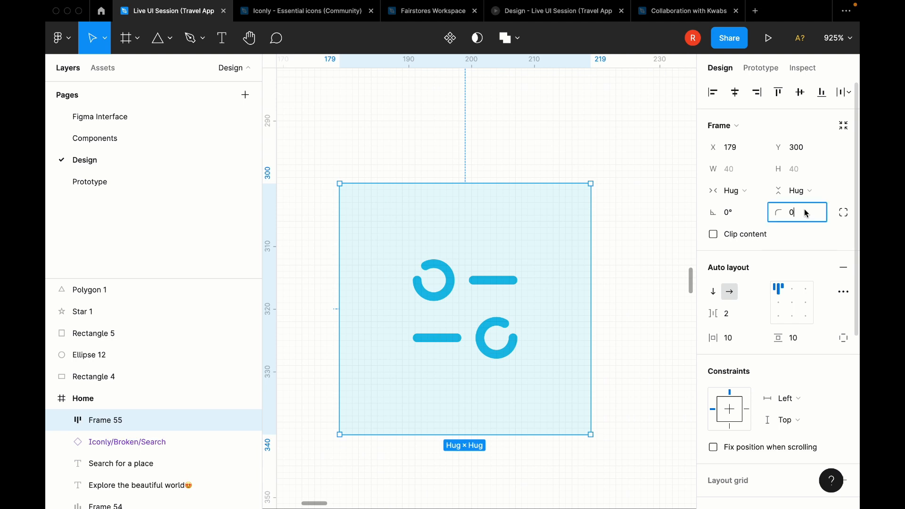
text(100)
key(Return)
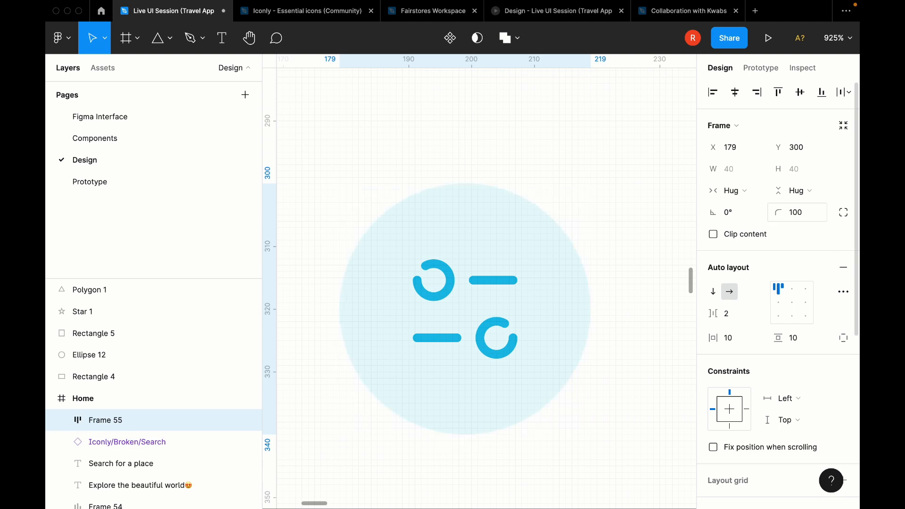
Step: Move the round filter button up to the far right of the search placeholder text, on the same row
scroll(520, 223, down, 10)
click(561, 214)
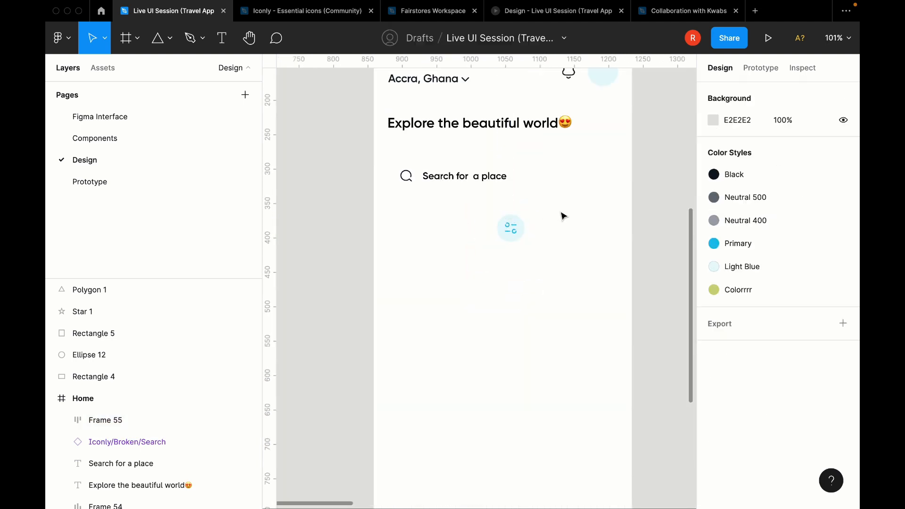
drag(516, 234, 598, 178)
click(522, 234)
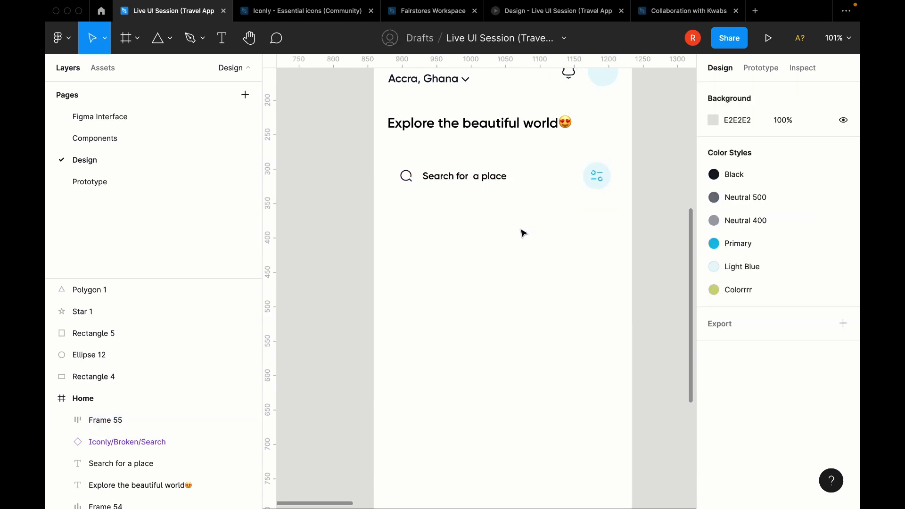
Step: Combine the search icon and the placeholder text in an auto layout frame with an item spacing of 12
click(438, 180)
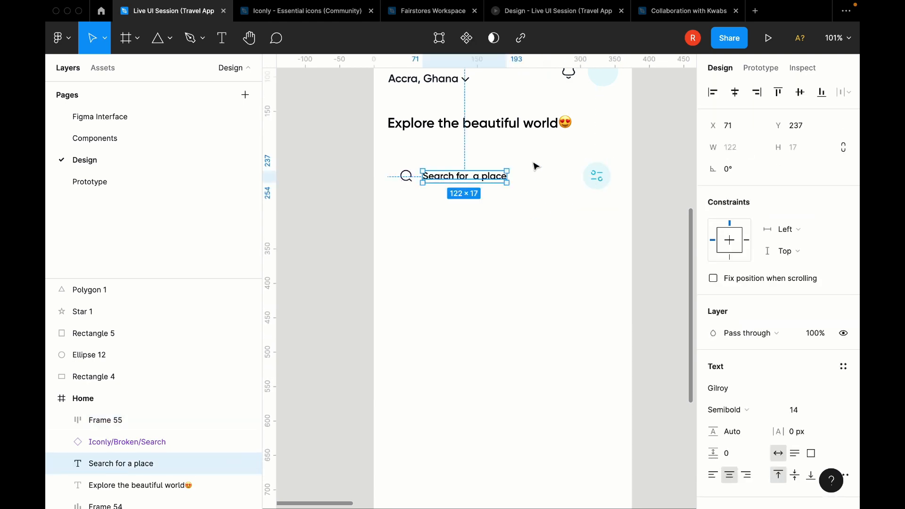
scroll(406, 176, up, 5)
shift+click(408, 167)
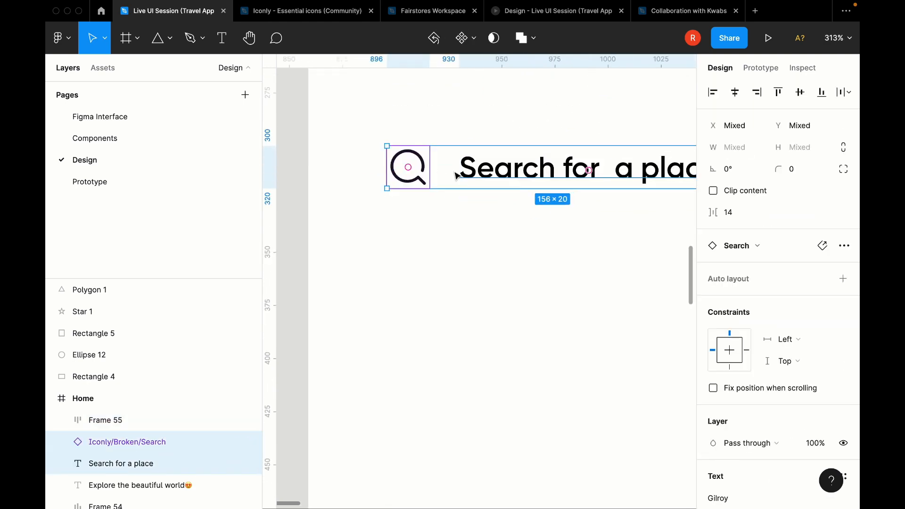
key(shift+a)
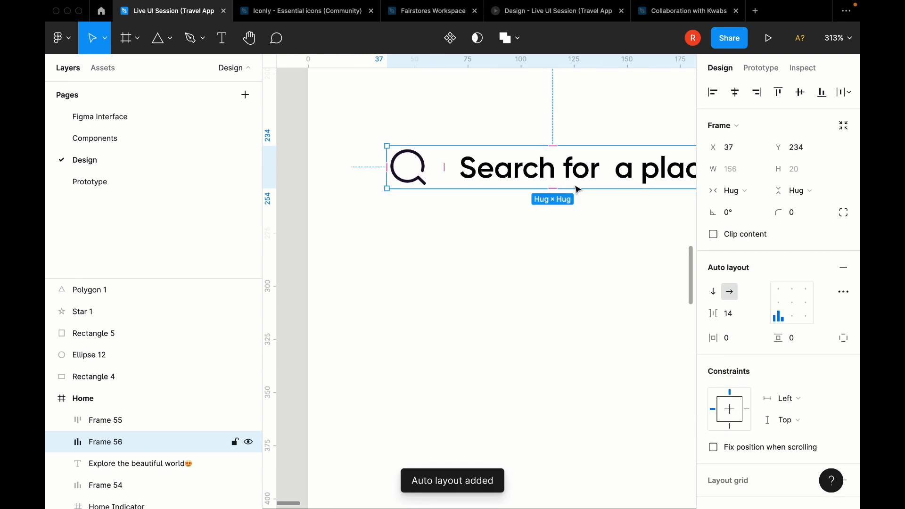
click(742, 319)
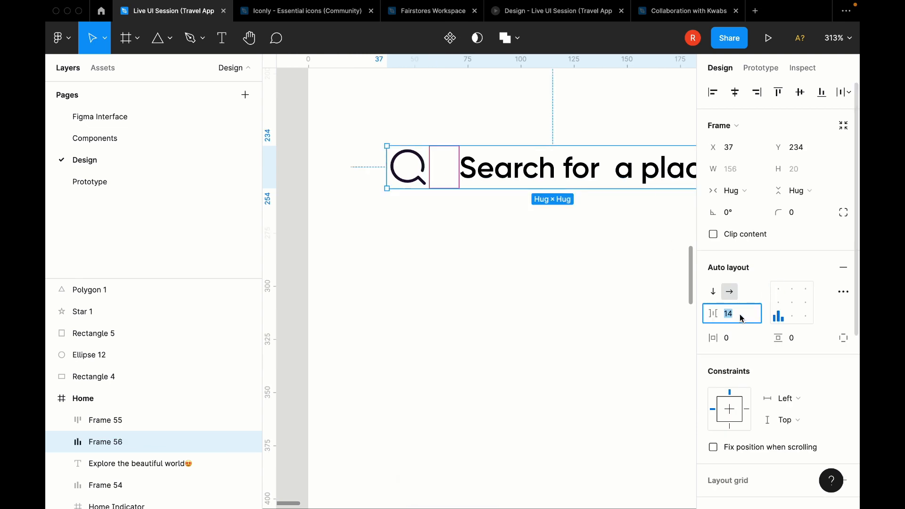
text(12)
key(Return)
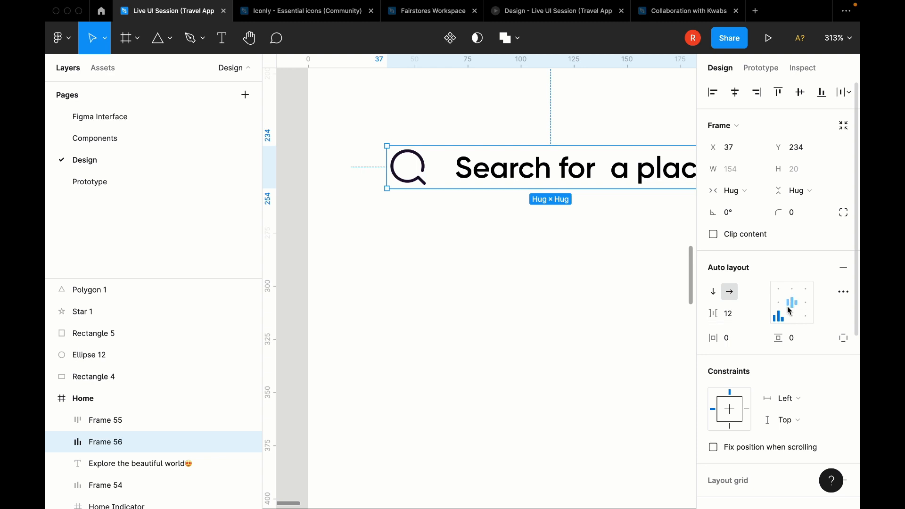
Step: Align the contents of the search icon and text frame to the left and vertically centered
scroll(501, 272, right, 3)
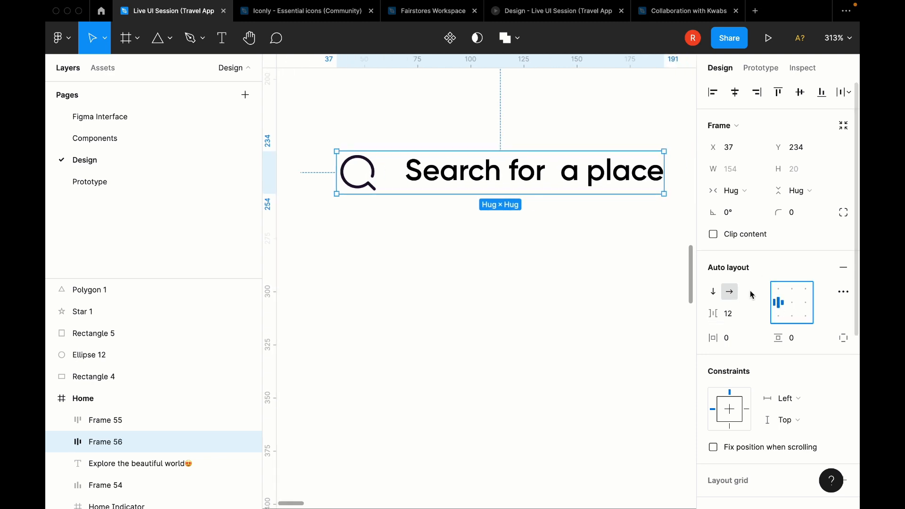
click(778, 302)
scroll(415, 160, up, 5)
double_click(430, 182)
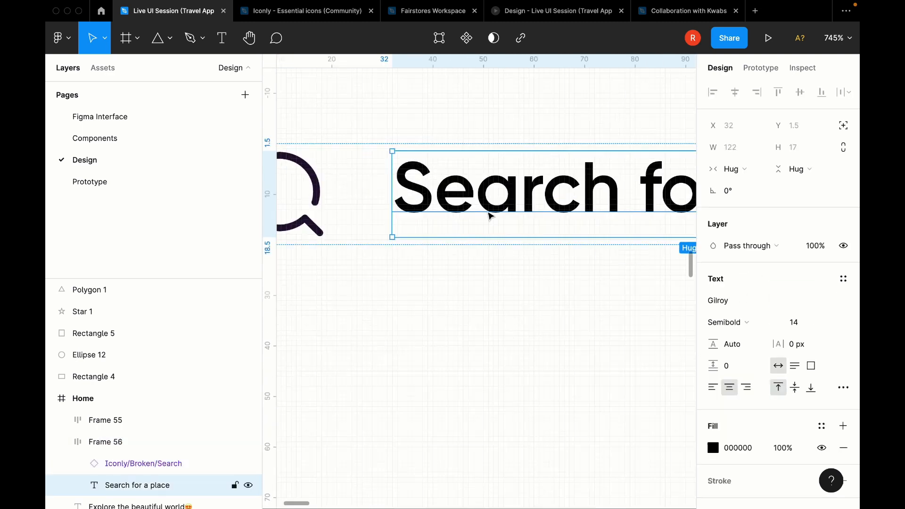
scroll(490, 217, down, 2)
key(Escape)
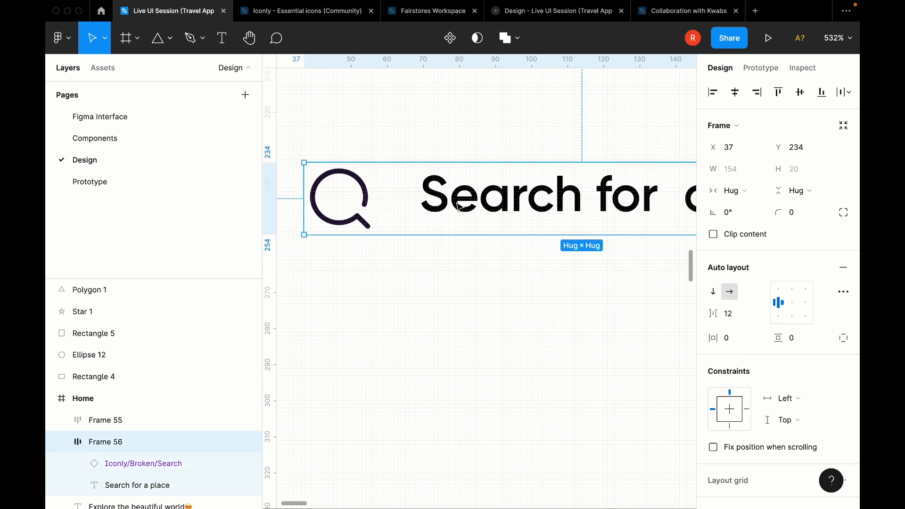
Step: Try text baseline alignment in the advanced layout settings of the search icon and text frame
click(843, 338)
click(843, 292)
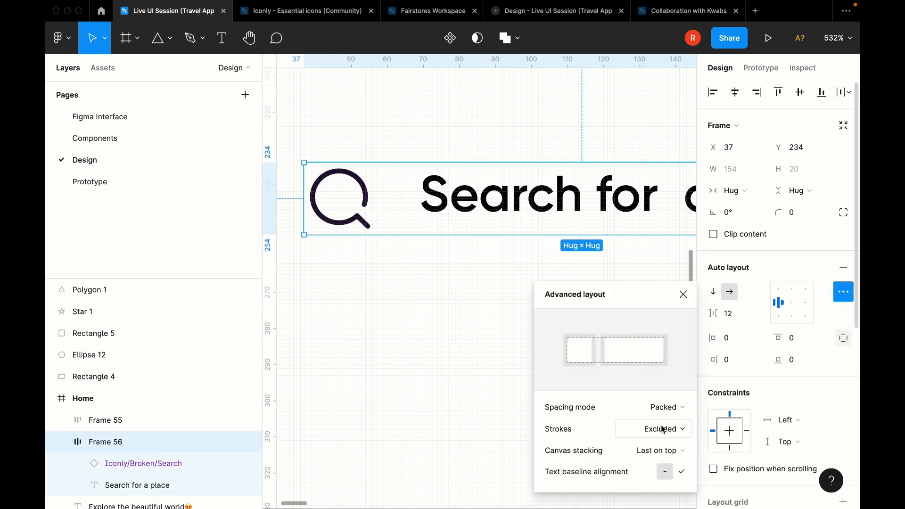
click(682, 471)
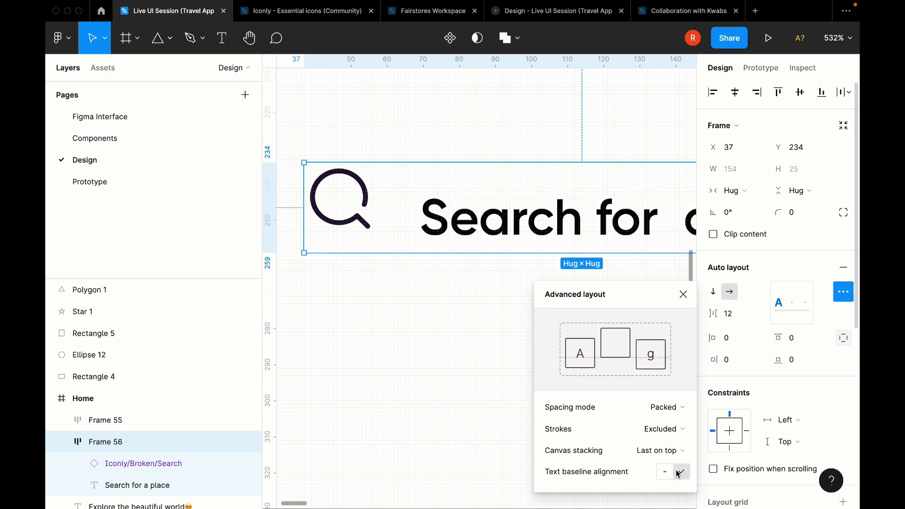
click(683, 294)
Step: Shrink the placeholder text box to a height of 14 so the text lines up better with the search icon
click(467, 197)
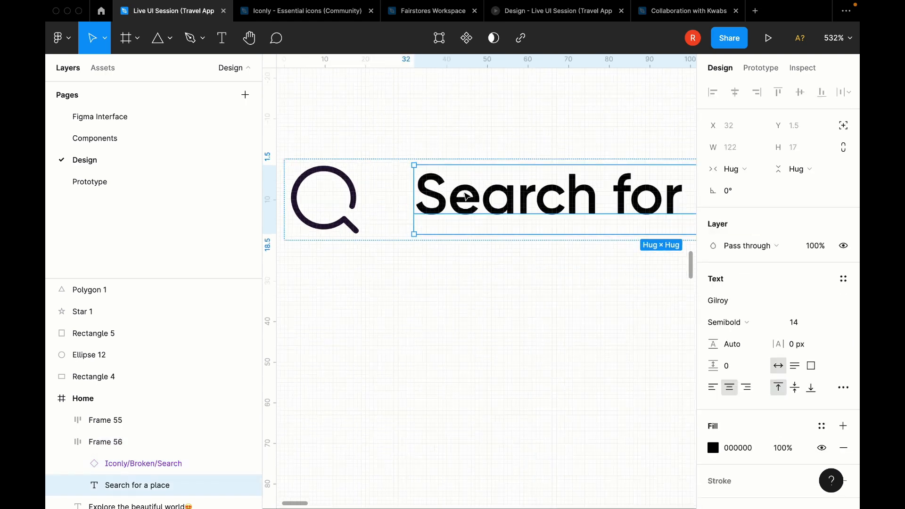
scroll(466, 197, up, 5)
drag(423, 276, 422, 260)
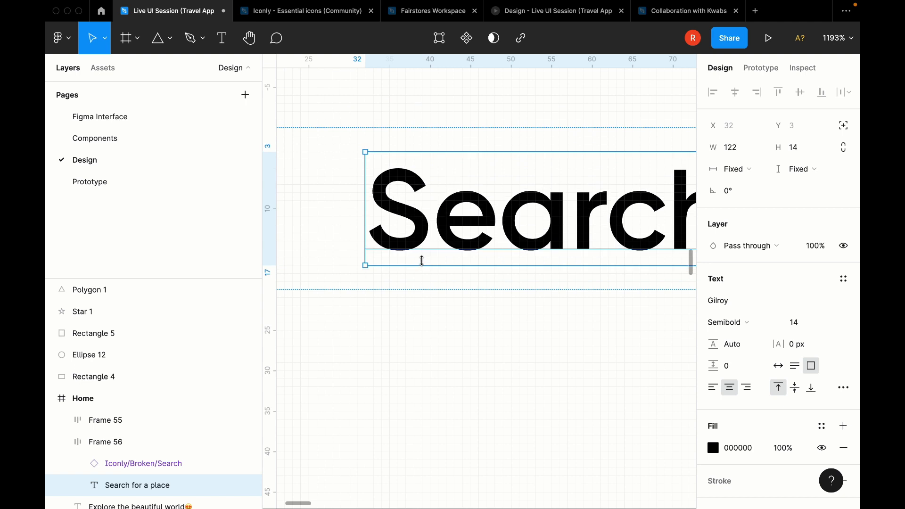
scroll(422, 260, down, 4)
click(402, 333)
scroll(402, 333, down, 3)
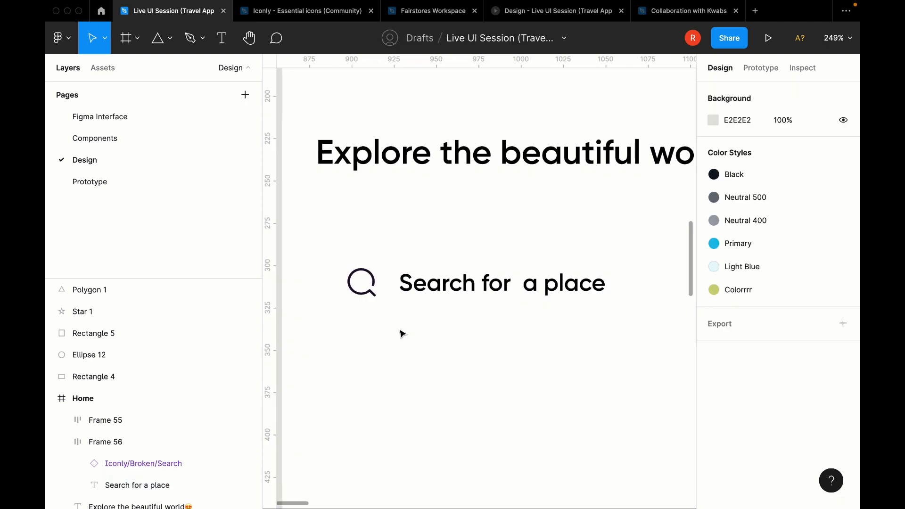
click(383, 296)
click(388, 326)
scroll(389, 328, down, 3)
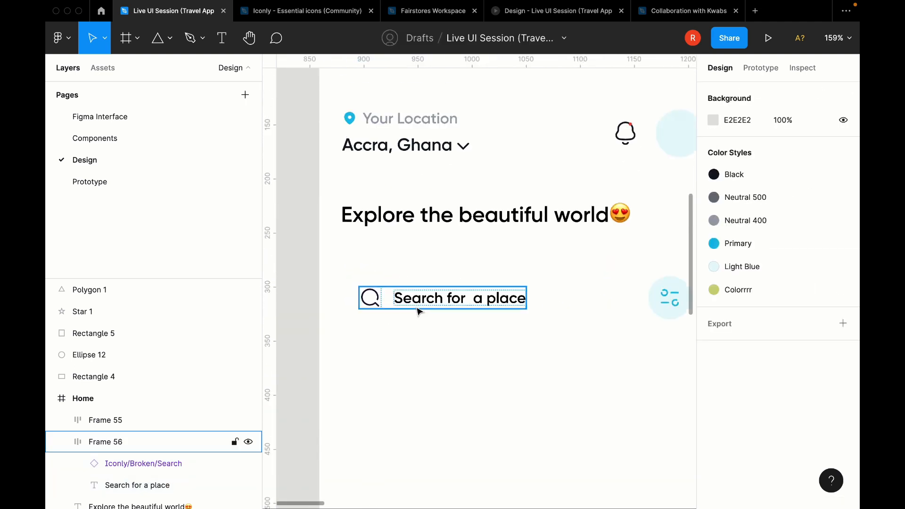
key(ctrl+g)
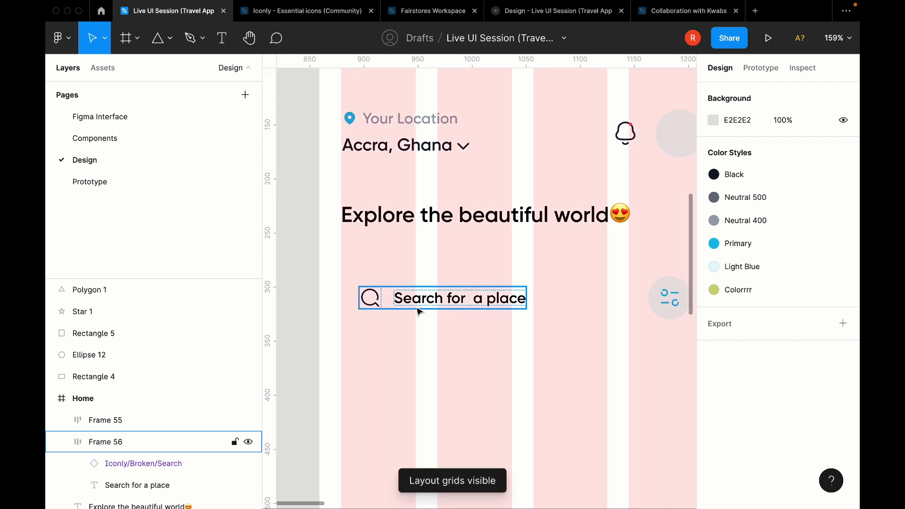
scroll(419, 312, down, 4)
click(398, 201)
key(ctrl+g)
scroll(399, 201, up, 3)
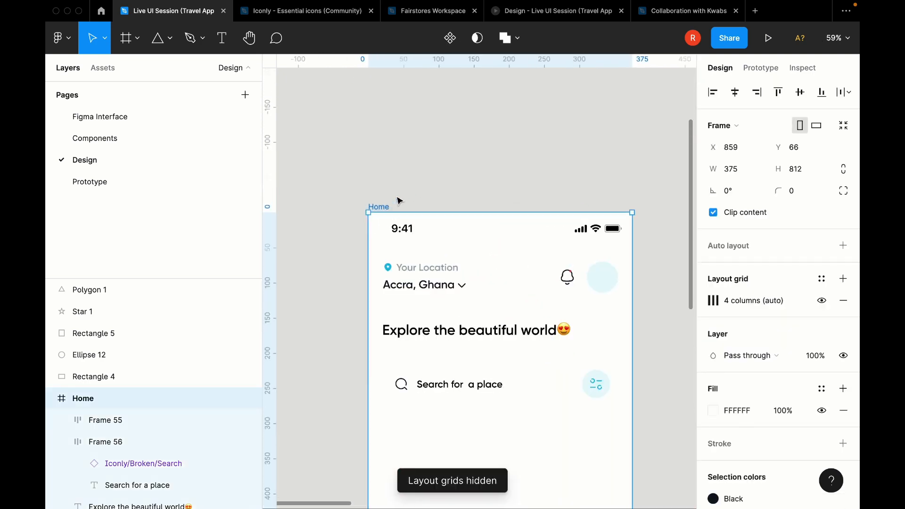
scroll(422, 204, down, 1)
click(820, 388)
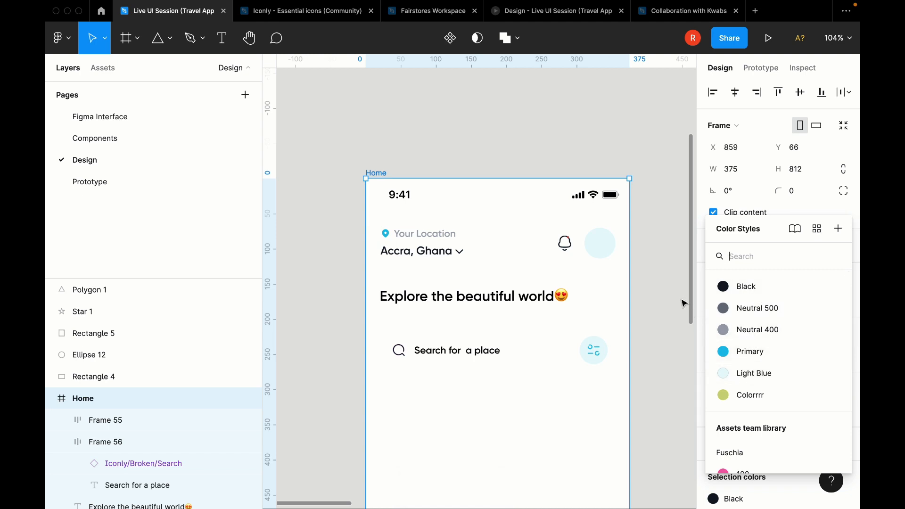
click(665, 327)
Step: Inspect the background fill of the Home screen in the finished reference design in frame 01
scroll(665, 327, down, 5)
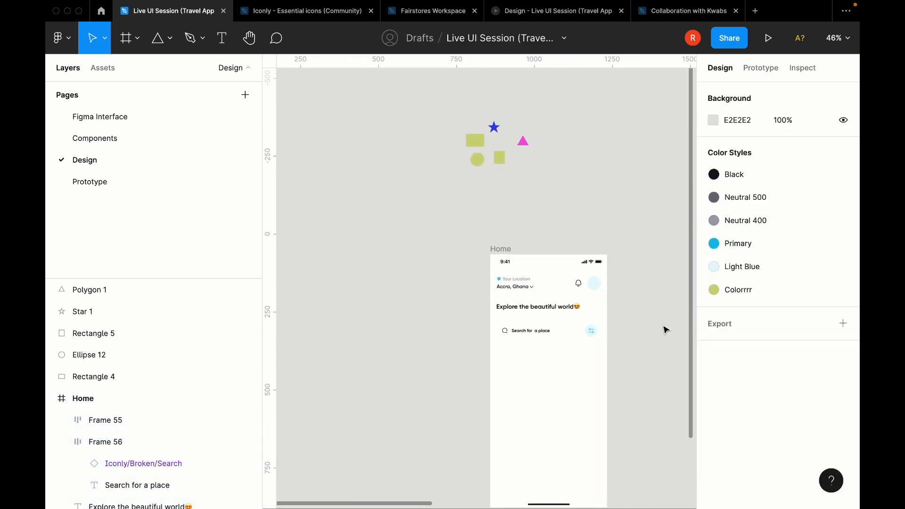
scroll(627, 313, right, 5)
scroll(592, 302, down, 5)
click(557, 332)
scroll(777, 271, down, 5)
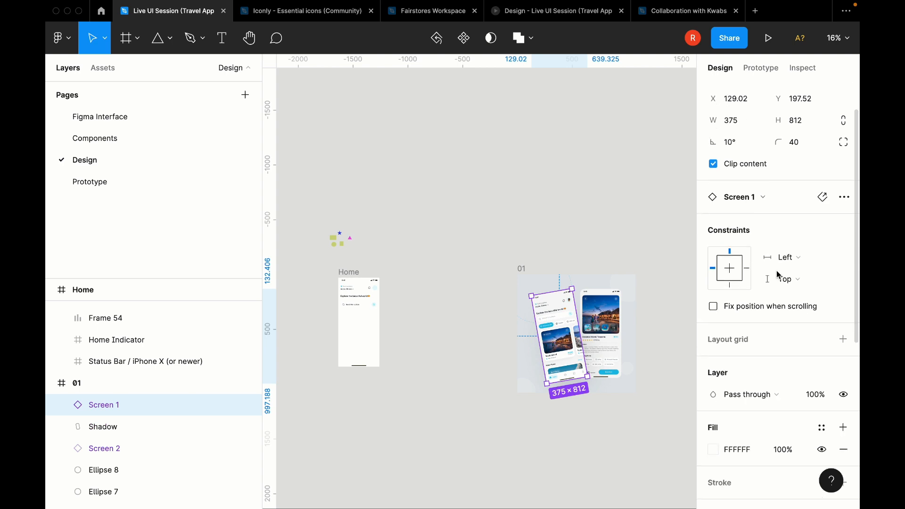
scroll(556, 300, up, 5)
double_click(567, 269)
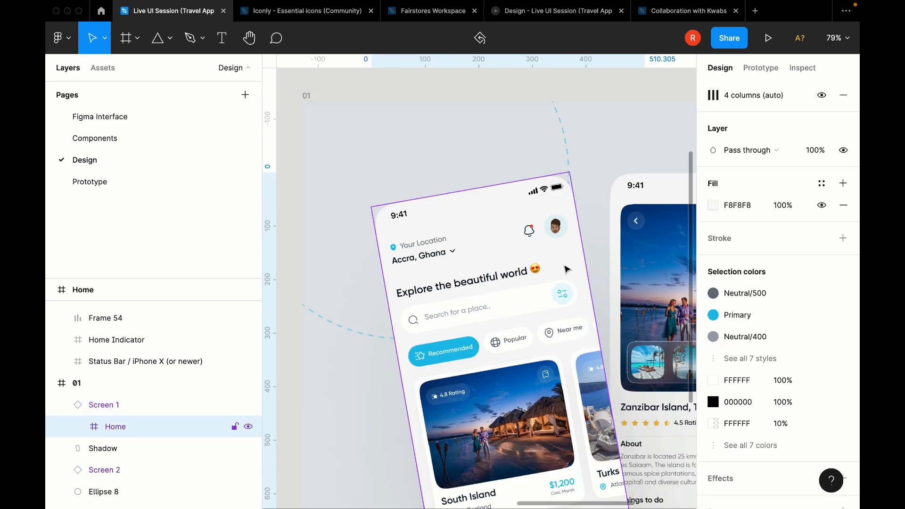
Step: Set the fill of the Home frame being designed to F8F8F8
scroll(567, 269, down, 5)
scroll(566, 268, left, 5)
click(587, 235)
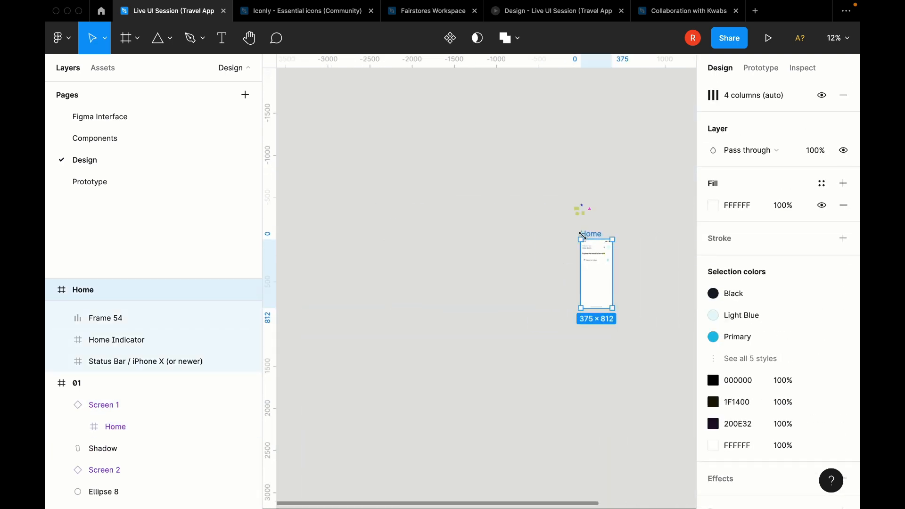
scroll(586, 236, up, 5)
click(726, 202)
text(f8)
key(Return)
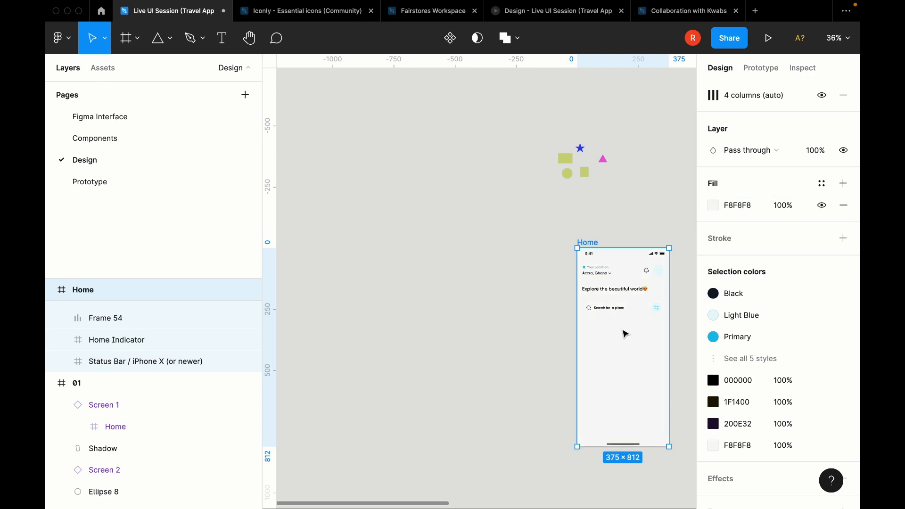
Step: Save the Home frame's fill as a new color style named Background
scroll(626, 330, up, 3)
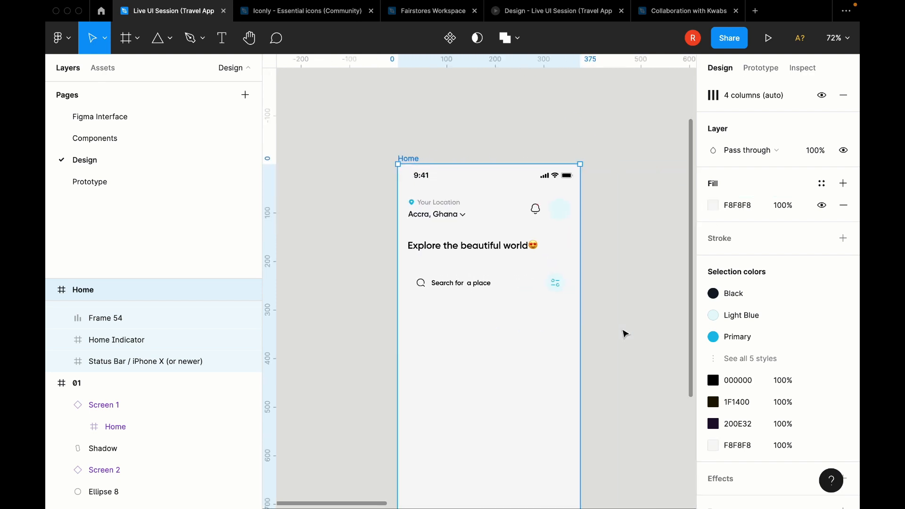
click(822, 184)
click(838, 208)
text(Bac)
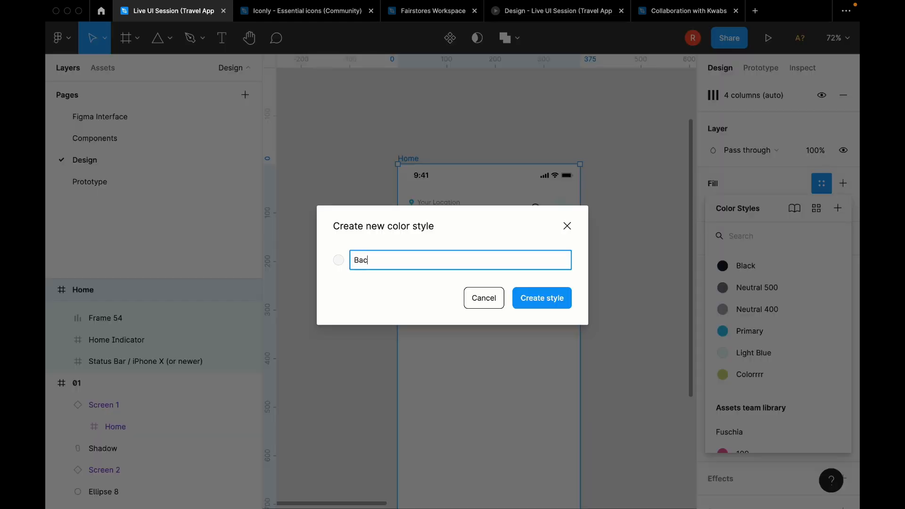
text(kground)
key(Return)
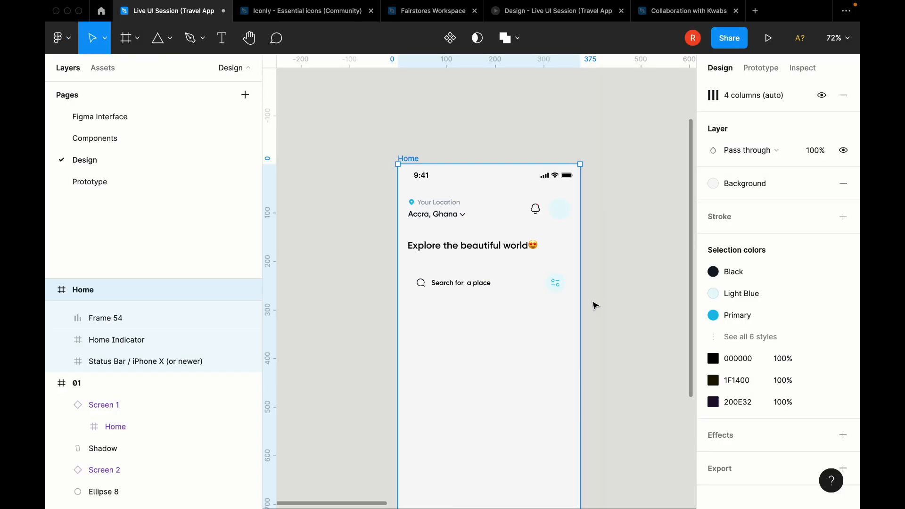
Step: Move the search icon and text frame horizontally to X 28, keeping it level with the filter icon
click(595, 306)
scroll(552, 283, up, 2)
scroll(493, 302, up, 3)
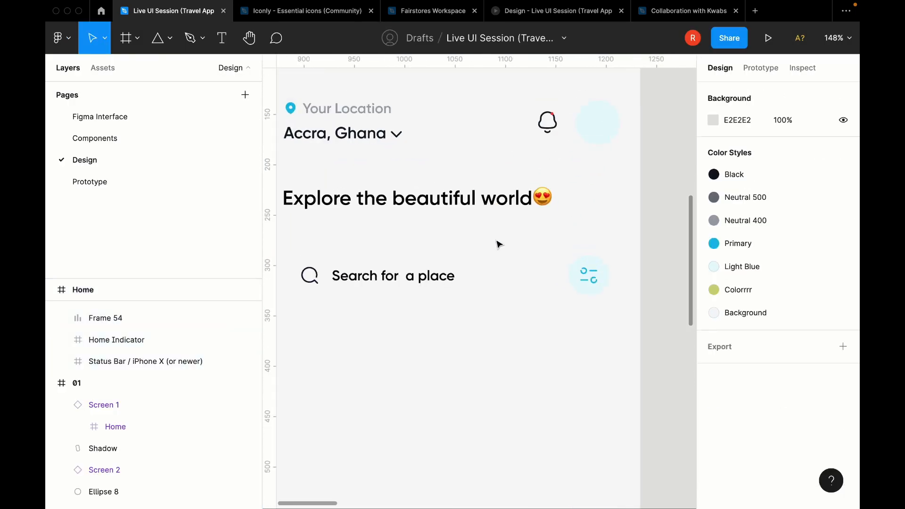
click(422, 277)
scroll(419, 276, left, 3)
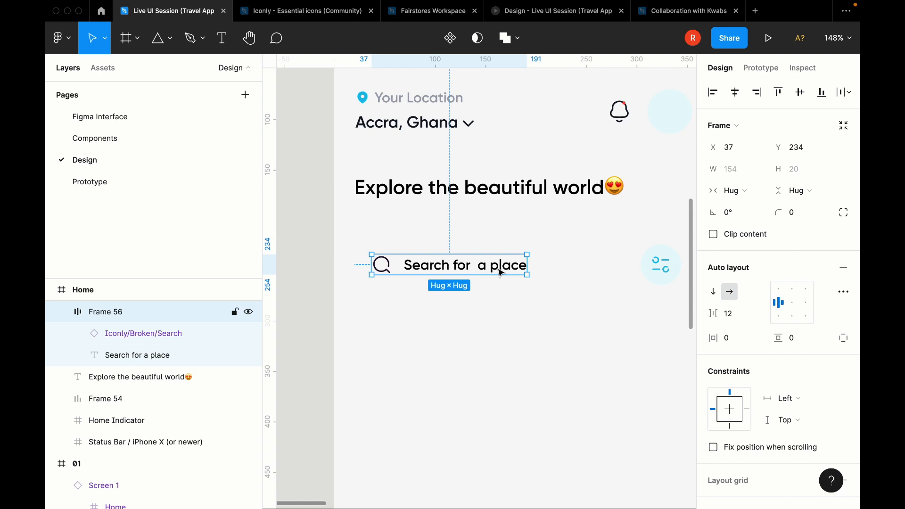
drag(474, 266, 465, 266)
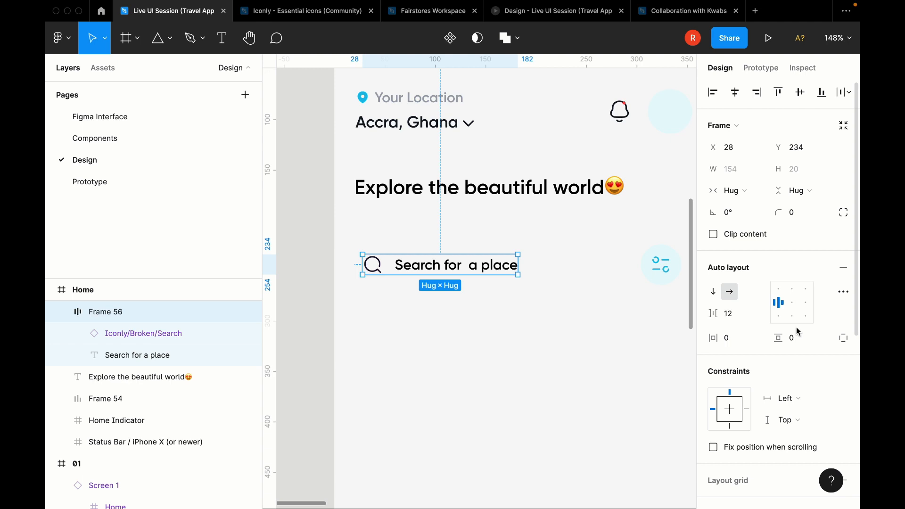
Step: Set the vertical padding of the search icon and text frame to 15
click(800, 343)
text(20)
key(Return)
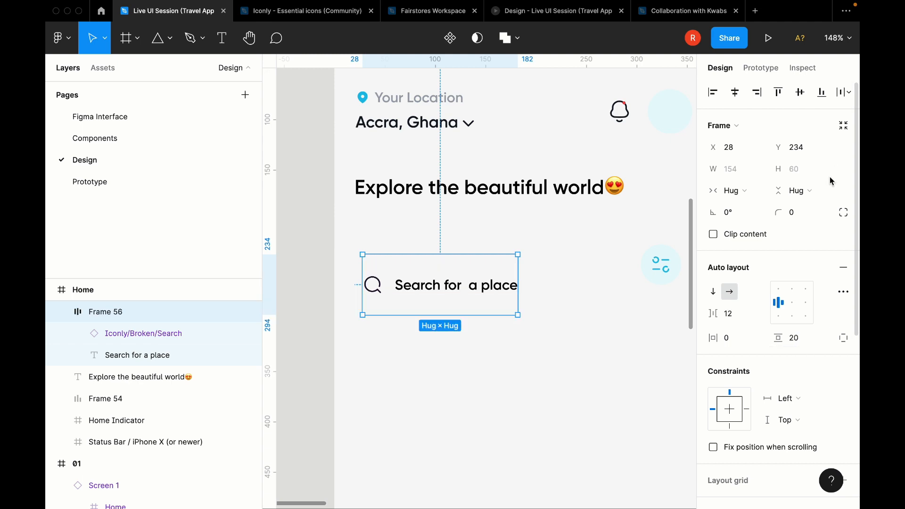
click(800, 337)
text(16)
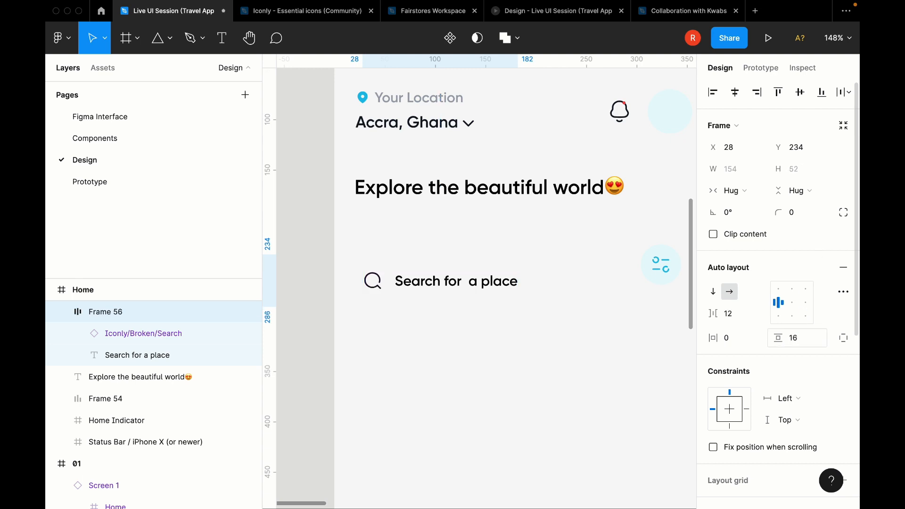
text(5)
key(Return)
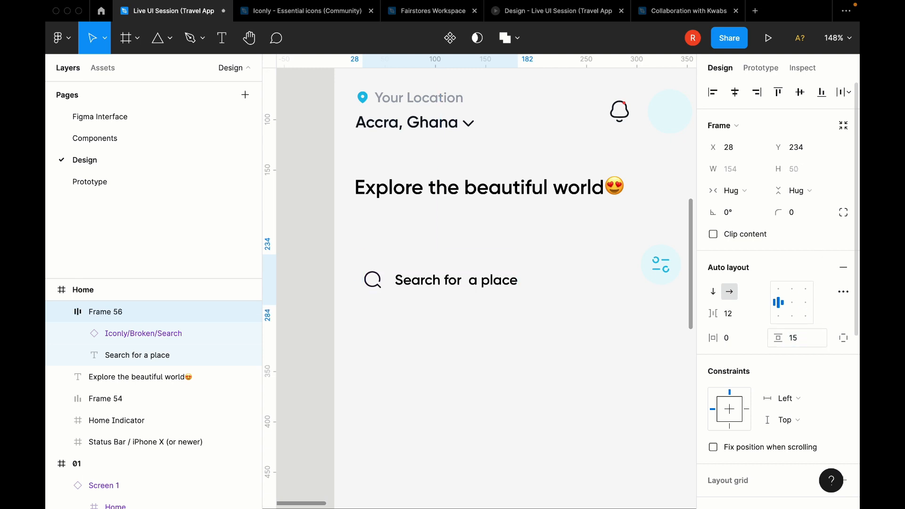
Step: Position the search frame at X 20, Y 227 and give it a white FFFFFF fill
mouse_move(395, 279)
mouse_down()
mouse_move(386, 273)
mouse_move(409, 272)
mouse_up()
key(super+z)
scroll(765, 307, down, 6)
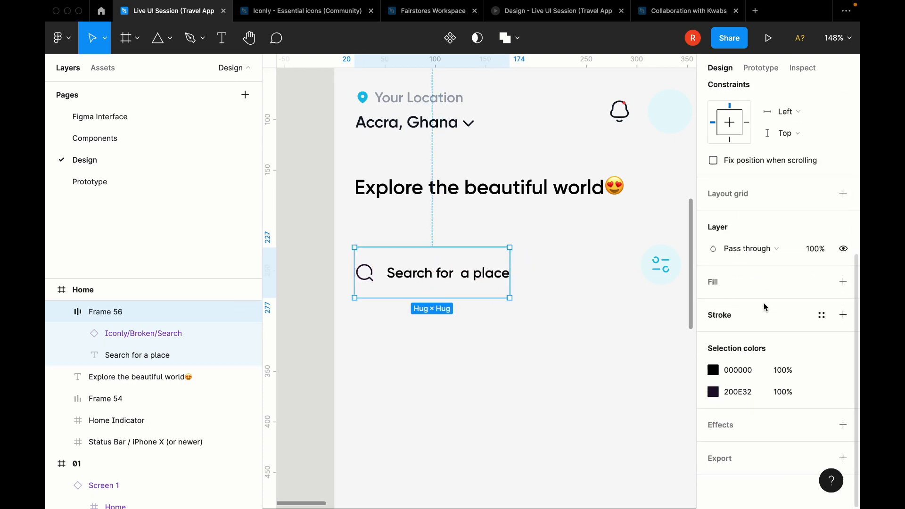
click(743, 280)
scroll(751, 296, up, 1)
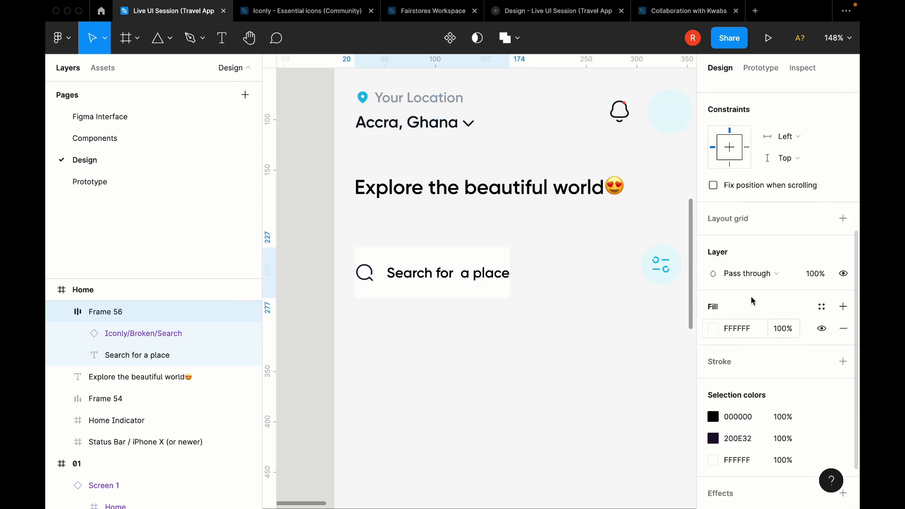
Step: Check the search frame's alignment against the layout grid columns and hide the grids again
key(ctrl+g)
scroll(390, 256, up, 5)
scroll(404, 279, down, 4)
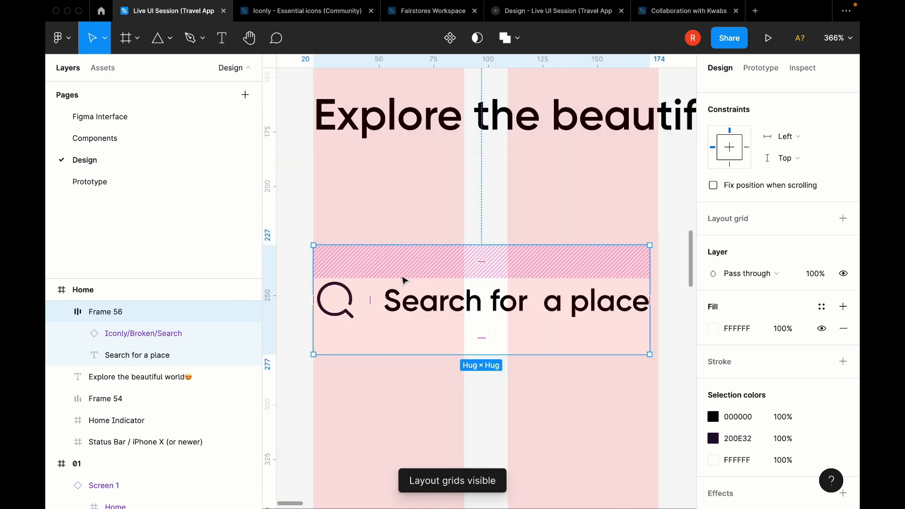
scroll(762, 263, up, 5)
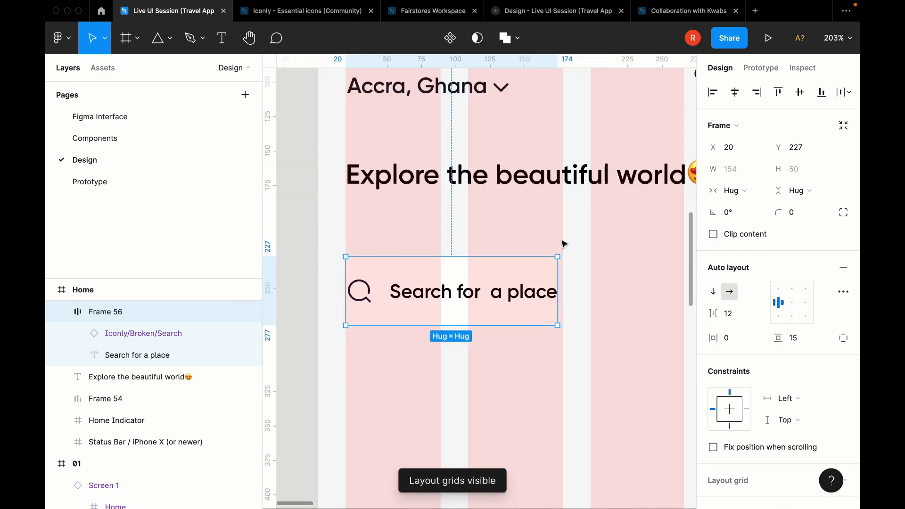
scroll(564, 243, down, 3)
scroll(564, 243, up, 3)
scroll(564, 243, right, 2)
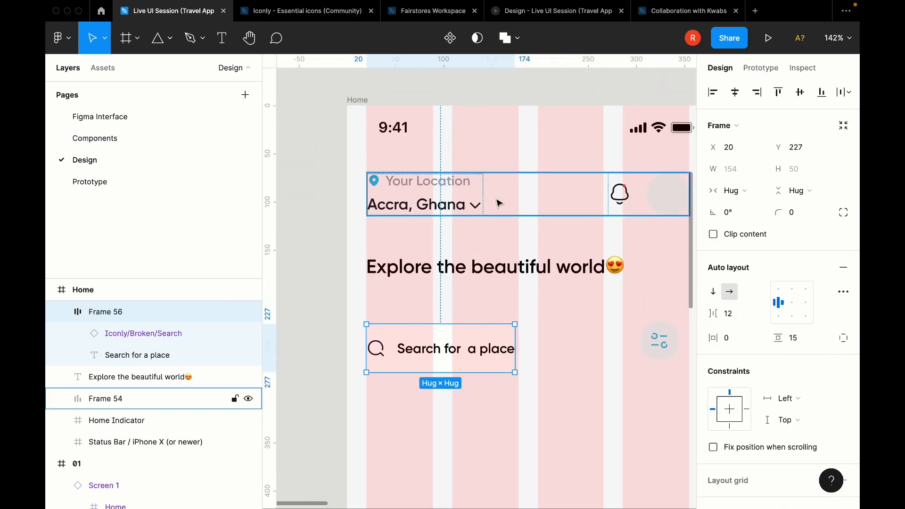
key(ctrl+g)
Step: Calculate 375-40 in Spotlight Search to find the search bar's width from the Home frame's width
click(360, 101)
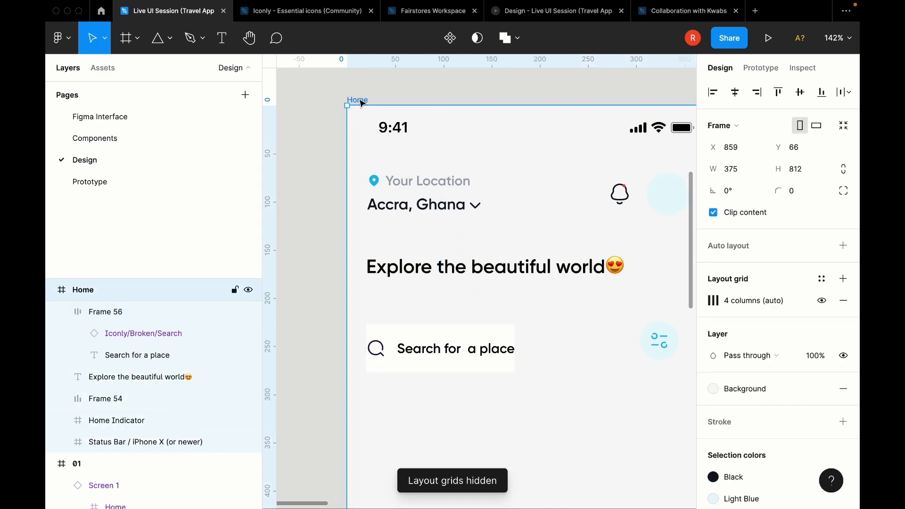
key(super+space)
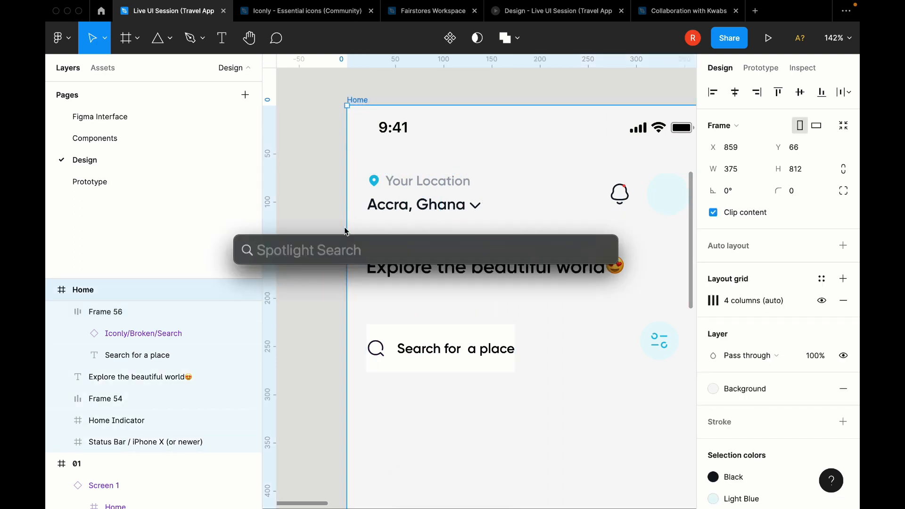
text(375)
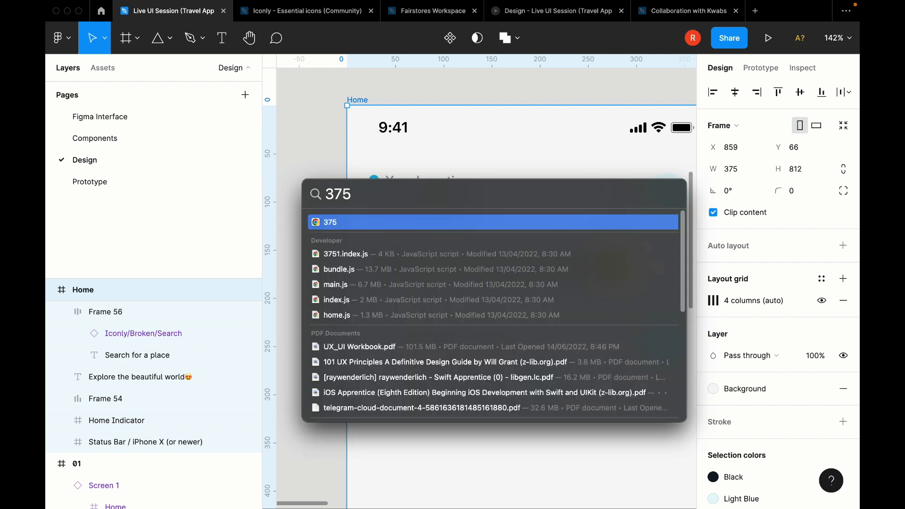
text(-40)
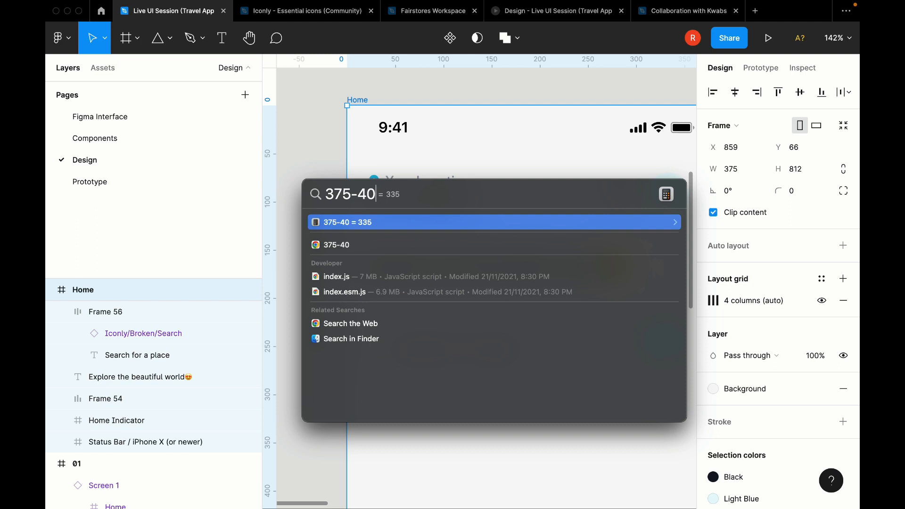
key(Escape)
Step: Select the search icon and text frame and show the layout grids over the Home screen
click(420, 203)
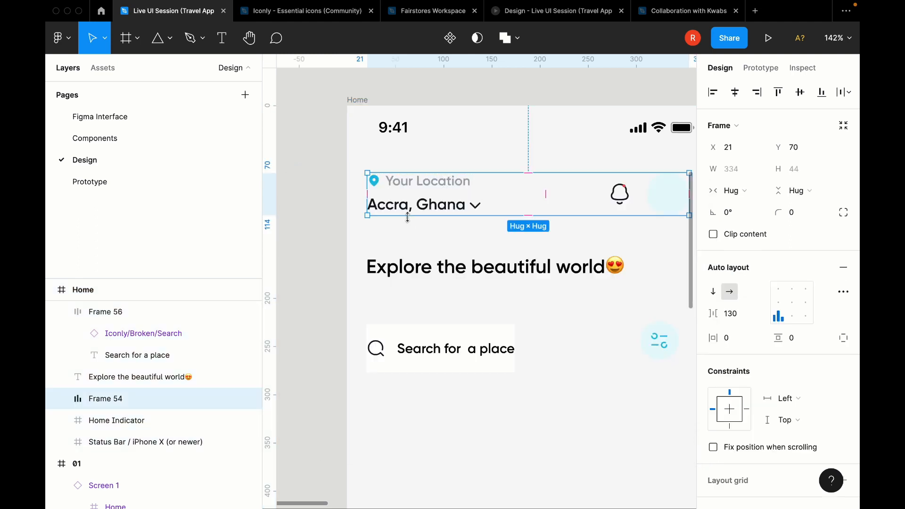
click(415, 335)
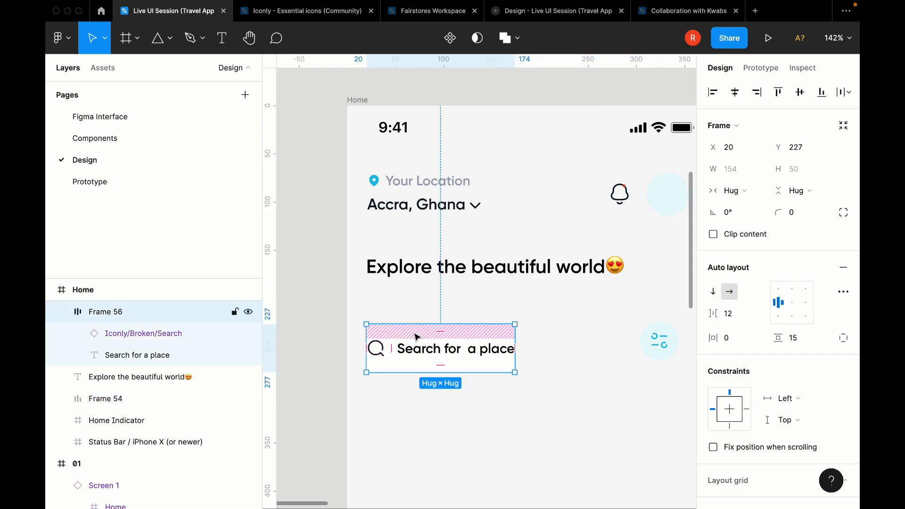
key(ctrl+g)
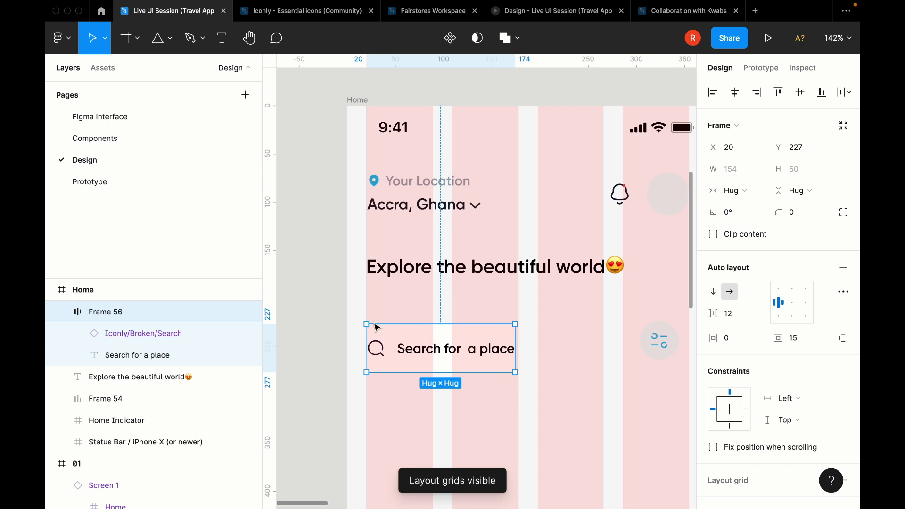
scroll(472, 306, right, 5)
scroll(556, 297, left, 3)
scroll(556, 297, down, 2)
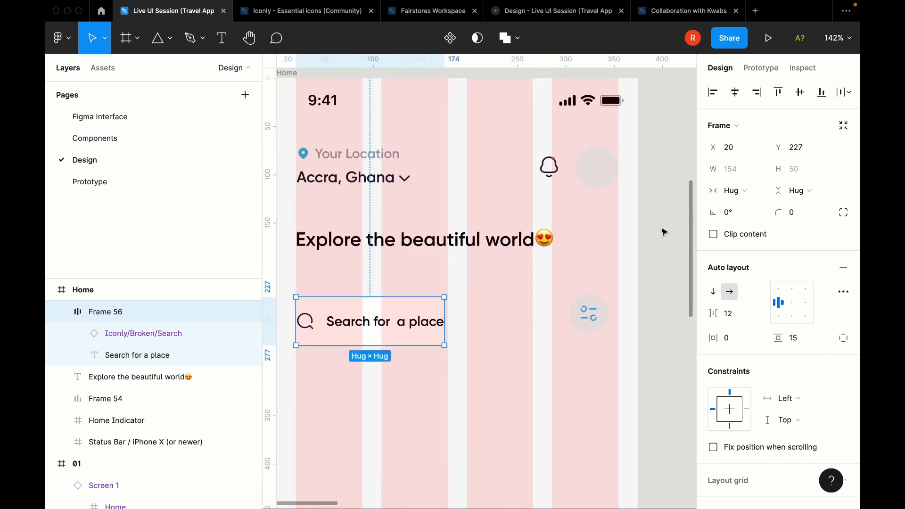
click(745, 197)
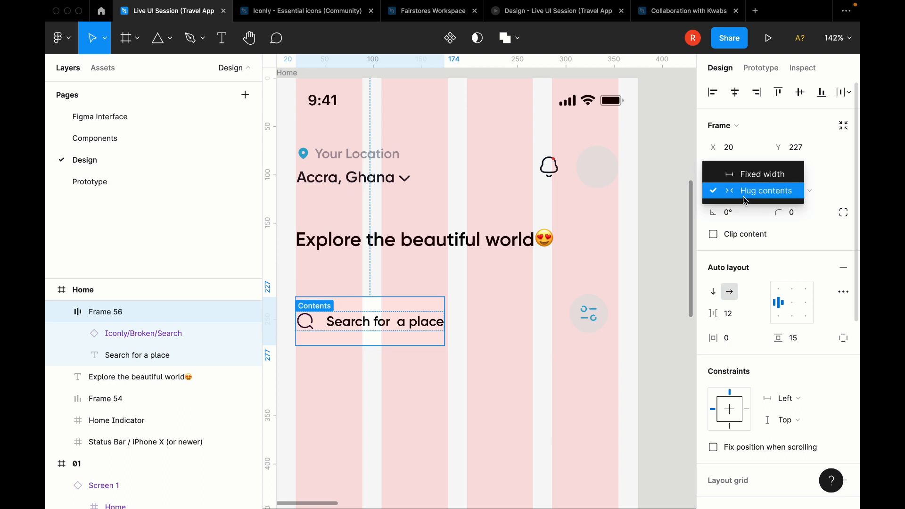
click(749, 178)
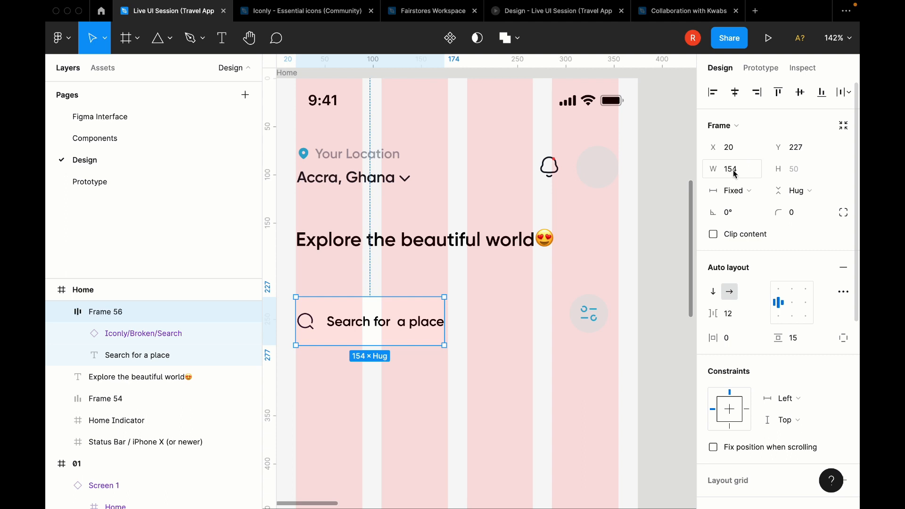
click(736, 191)
click(744, 206)
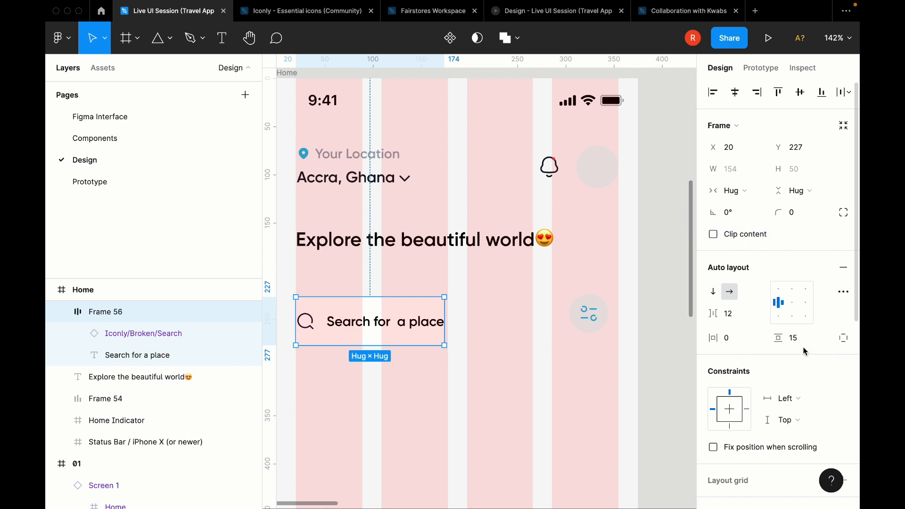
Step: Switch the search frame's horizontal sizing to Fixed width and set its width to 335
click(743, 190)
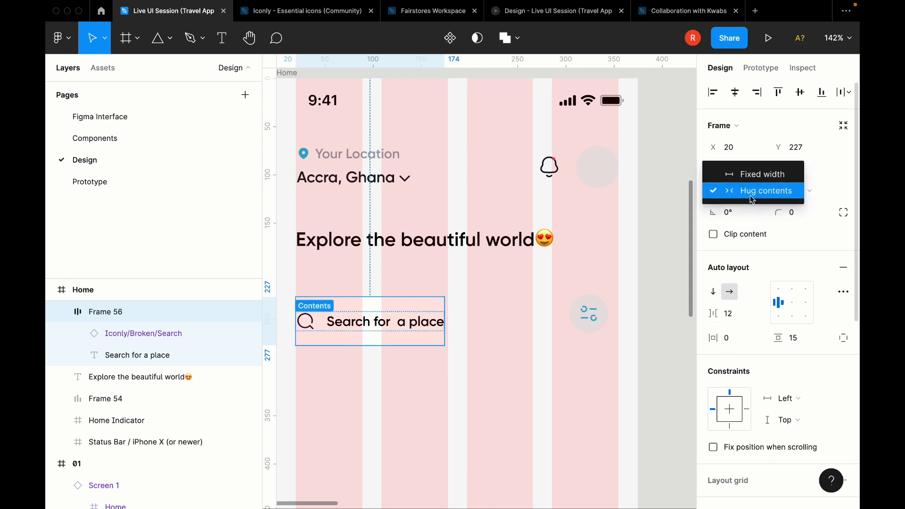
click(757, 171)
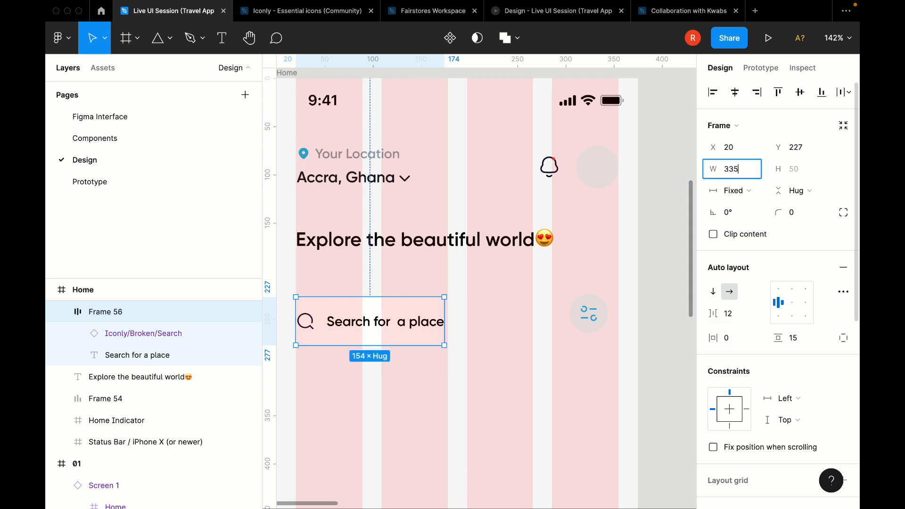
text(335)
key(Return)
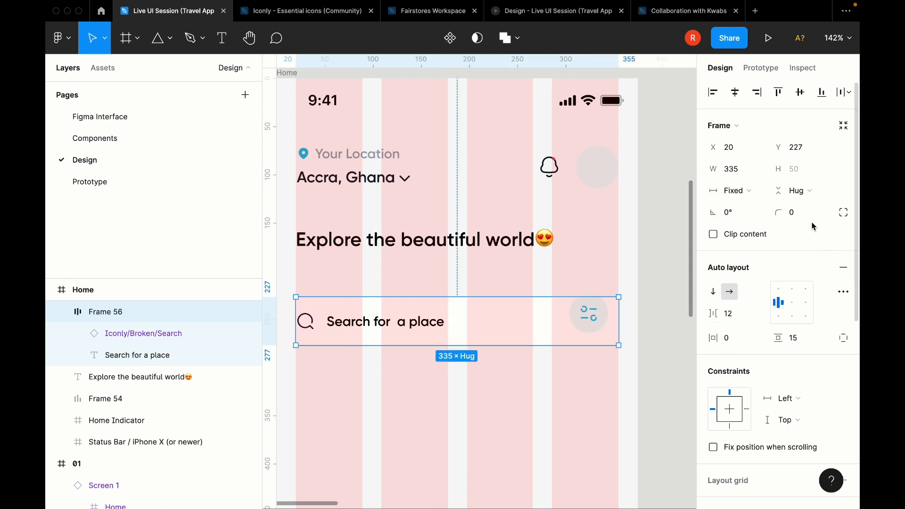
Step: Set the search frame's corner radius to 1000 with independent corners shown, and hide the layout grids
click(808, 214)
text(1000)
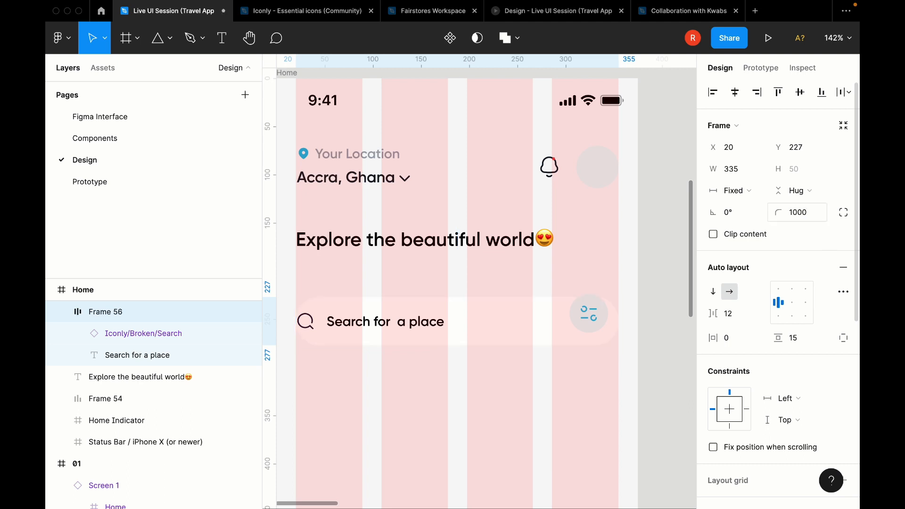
key(ctrl+g)
key(Return)
click(842, 220)
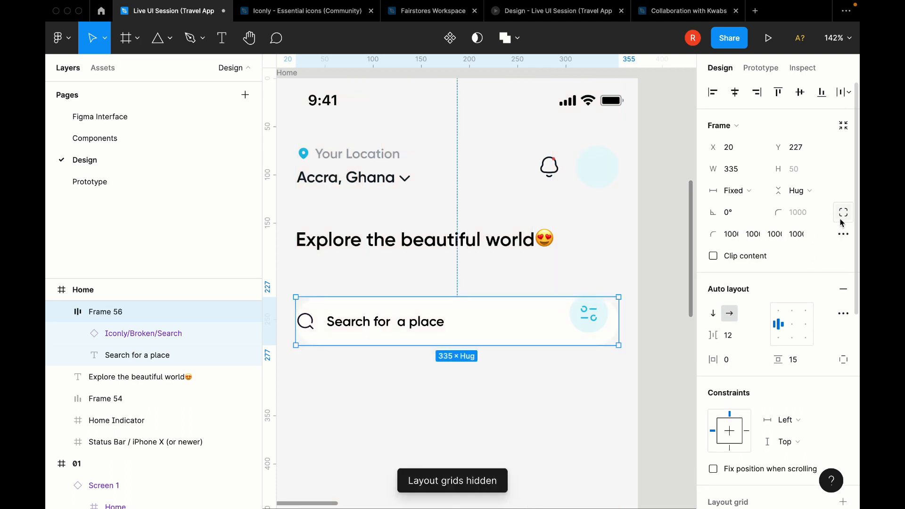
Step: Move the round filter button up out of the search frame into the space above it
scroll(654, 316, up, 5)
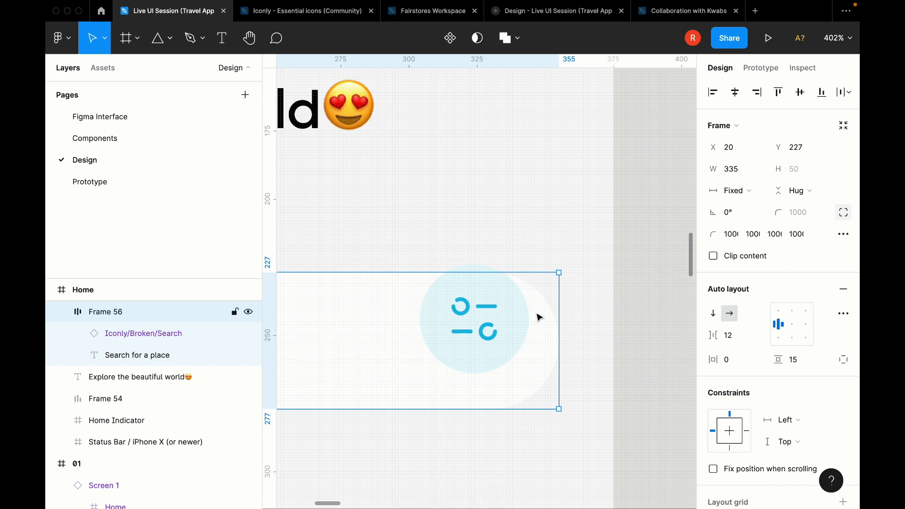
scroll(537, 315, up, 5)
click(476, 309)
scroll(475, 308, down, 5)
drag(451, 313, 459, 219)
scroll(424, 294, up, 5)
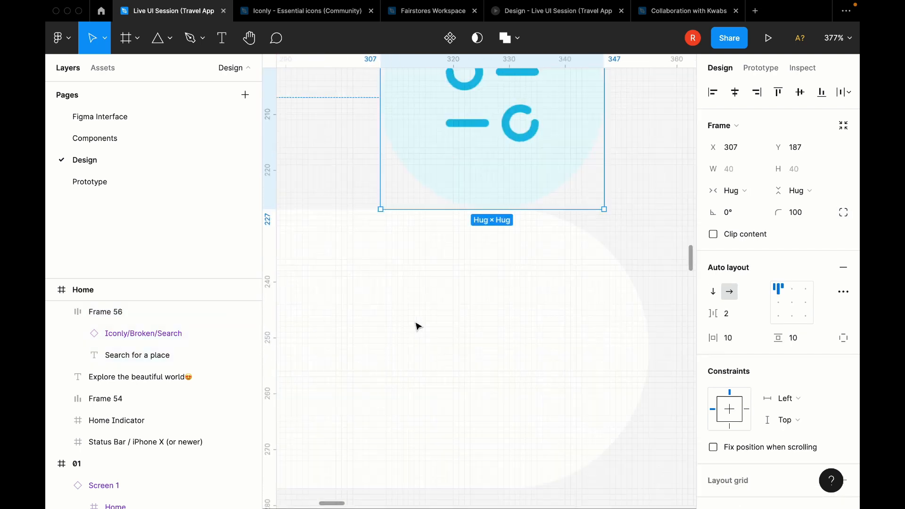
Step: Set the search frame's corner smoothing to 100%
click(495, 250)
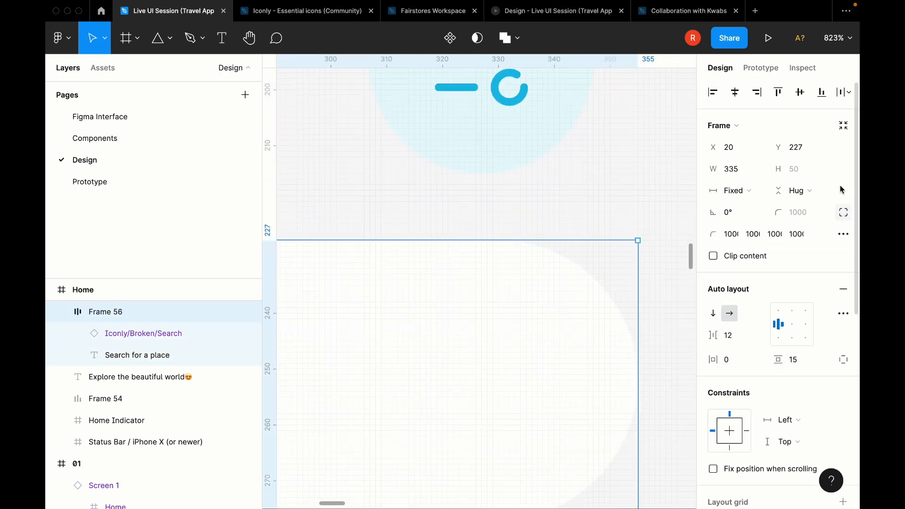
click(843, 234)
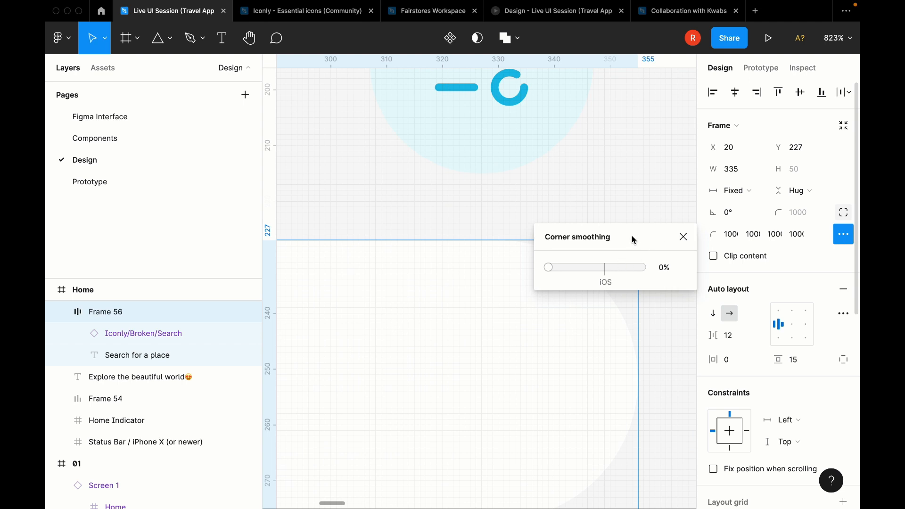
drag(633, 239, 641, 196)
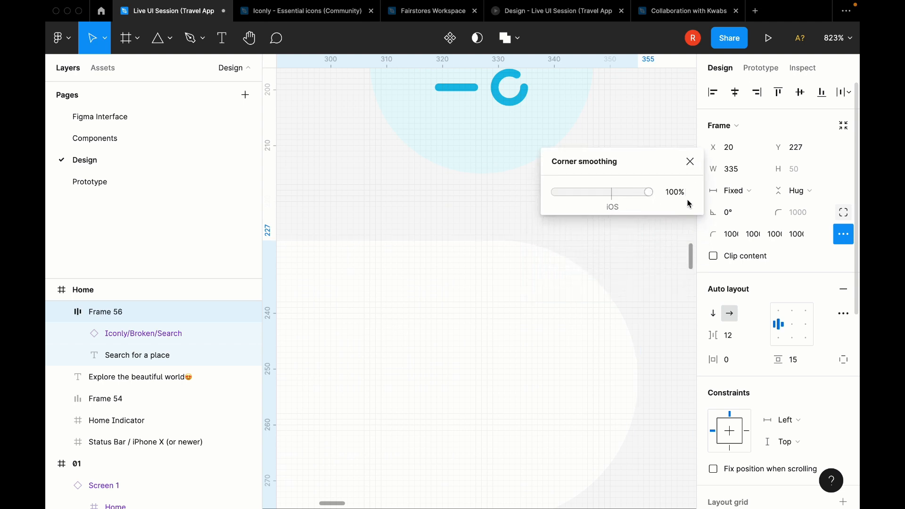
click(391, 172)
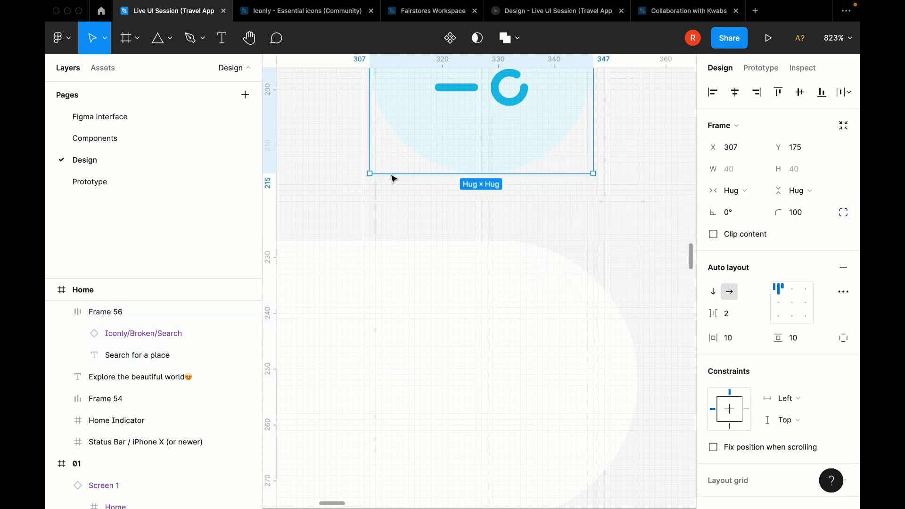
scroll(391, 174, down, 4)
Step: Fill the search frame with the red ED6161 so that its rounded corners stand out
click(417, 274)
scroll(821, 277, down, 6)
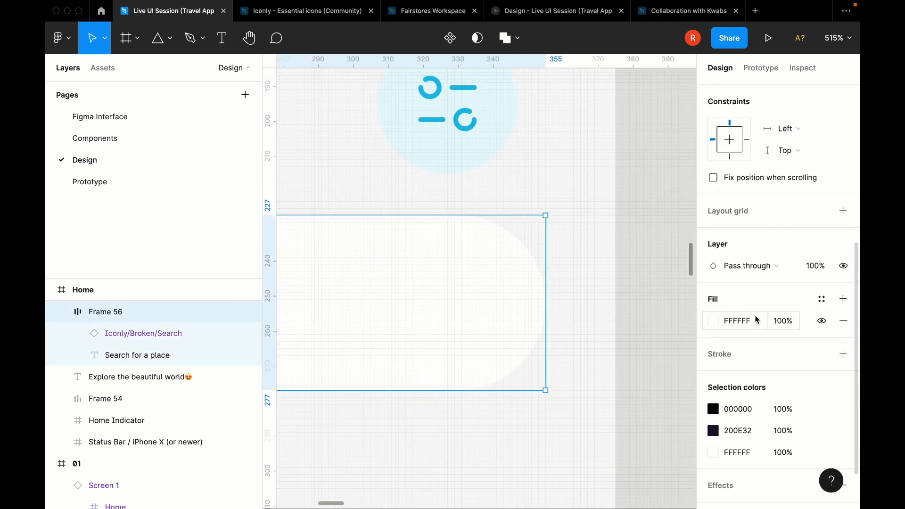
click(712, 321)
click(665, 185)
click(657, 223)
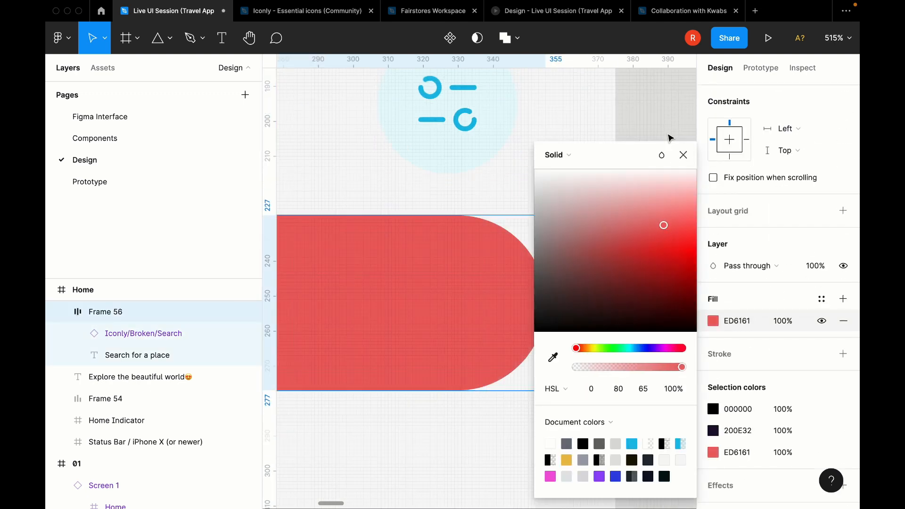
click(448, 279)
Step: Compare the search frame's corner curve at 0% and 100% corner smoothing, ending on 100%
scroll(738, 200, up, 6)
click(843, 234)
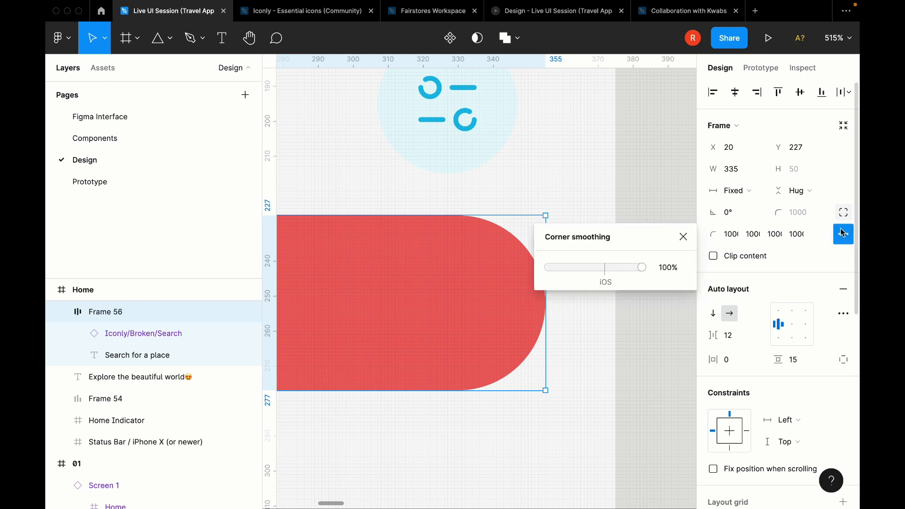
scroll(406, 284, up, 5)
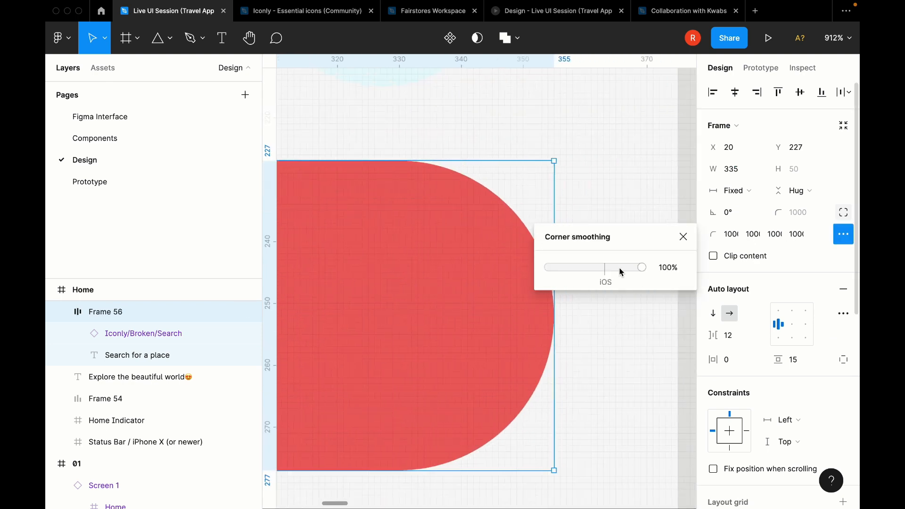
drag(619, 268, 522, 269)
scroll(434, 175, up, 8)
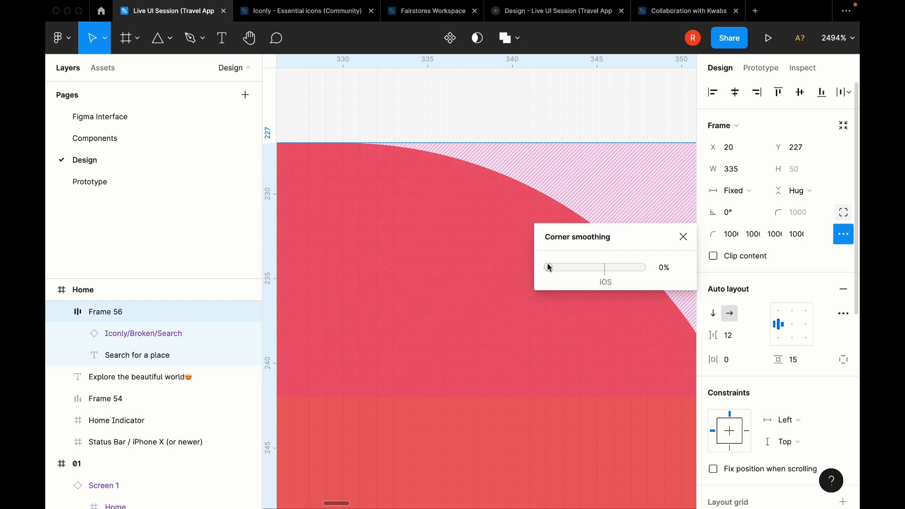
drag(547, 265, 784, 267)
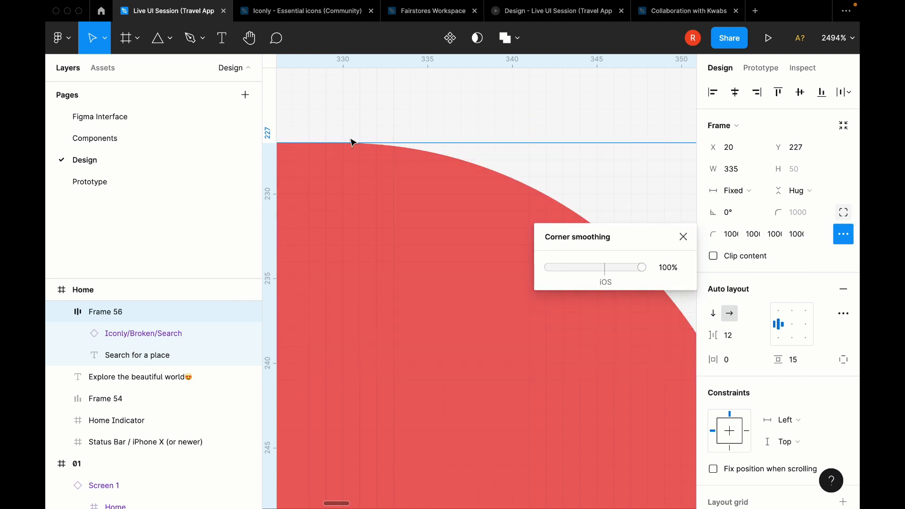
click(683, 236)
Step: Restore the search frame's fill to white FFFFFF and deselect it
scroll(545, 165, down, 5)
scroll(543, 163, down, 3)
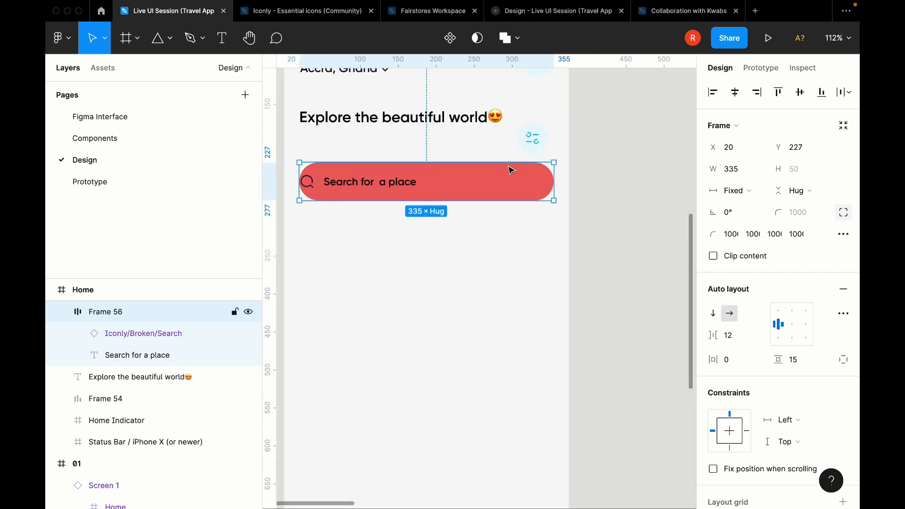
scroll(533, 137, up, 1)
scroll(844, 283, down, 8)
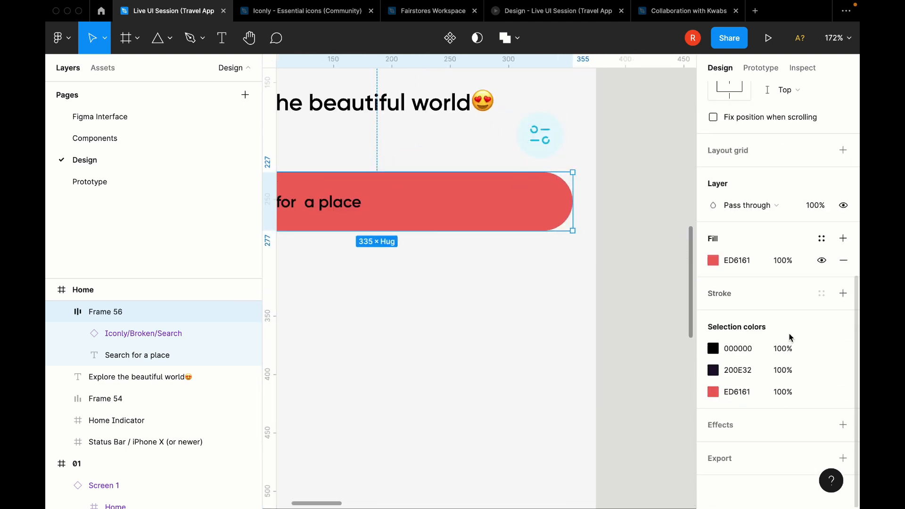
click(735, 262)
text(fff)
key(Return)
scroll(479, 208, left, 1)
click(392, 372)
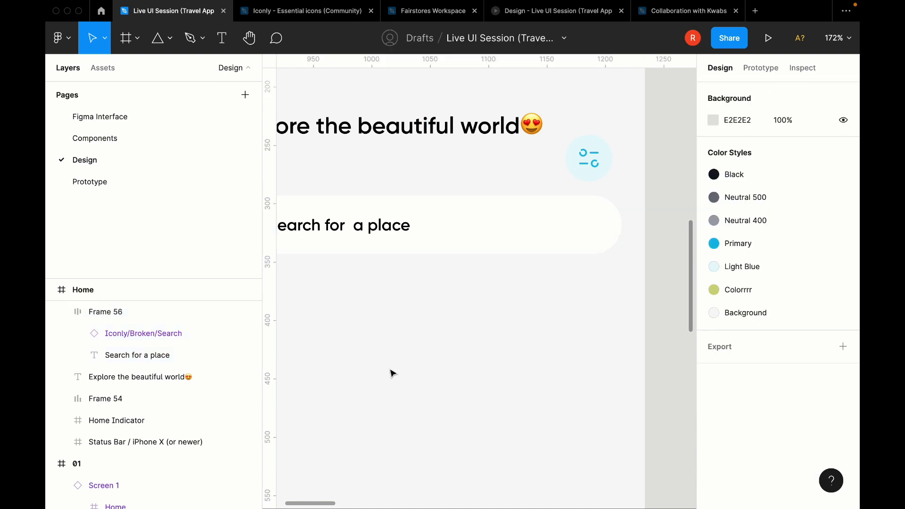
Step: Cut the round filter button from above the search bar and paste it inside the search frame, following the "Search for a place" text
scroll(446, 271, left, 3)
scroll(446, 271, down, 1)
scroll(402, 128, up, 3)
click(343, 207)
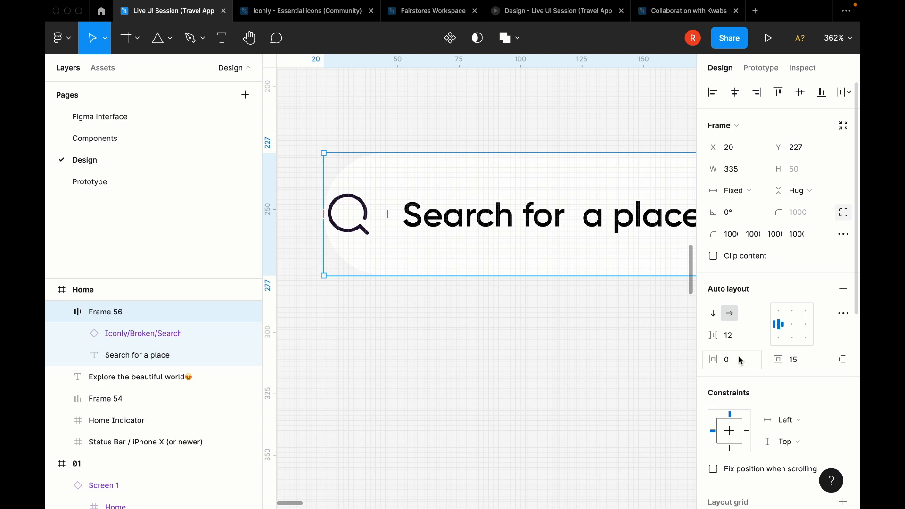
scroll(570, 287, down, 5)
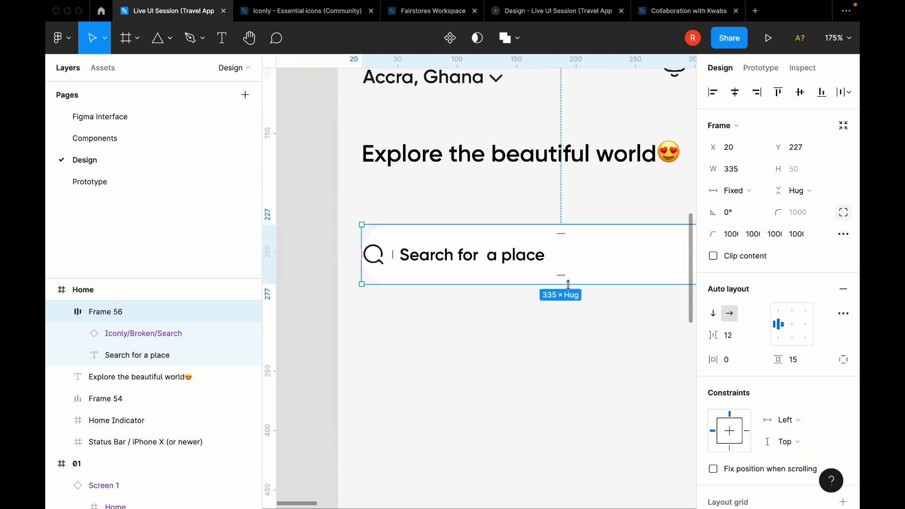
scroll(568, 284, right, 5)
drag(542, 181, 550, 243)
key(ctrl+x)
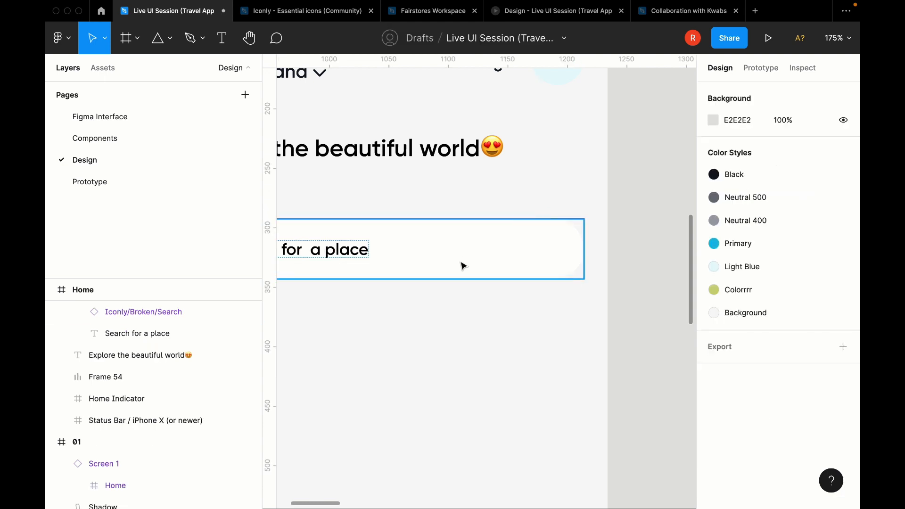
click(463, 262)
key(ctrl+v)
scroll(463, 266, left, 3)
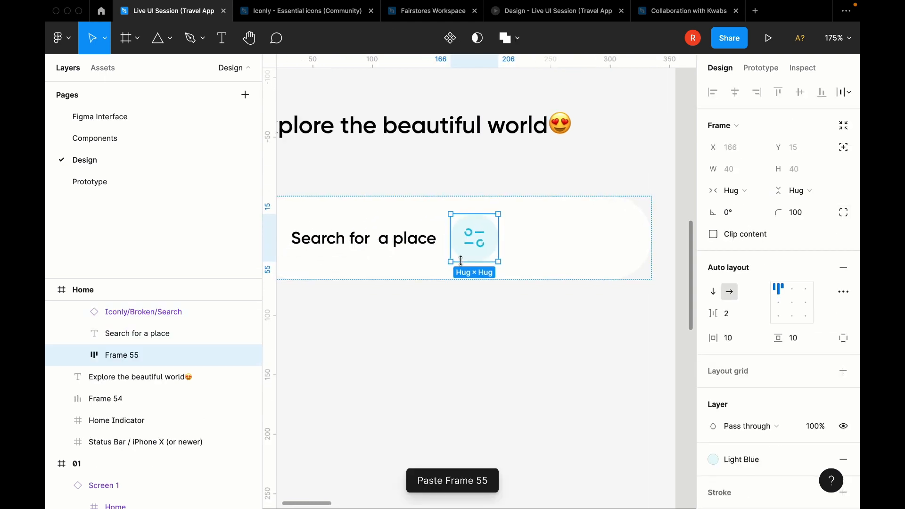
Step: Try vertical padding values of 8 and 4 on the search frame and settle on 5
click(624, 245)
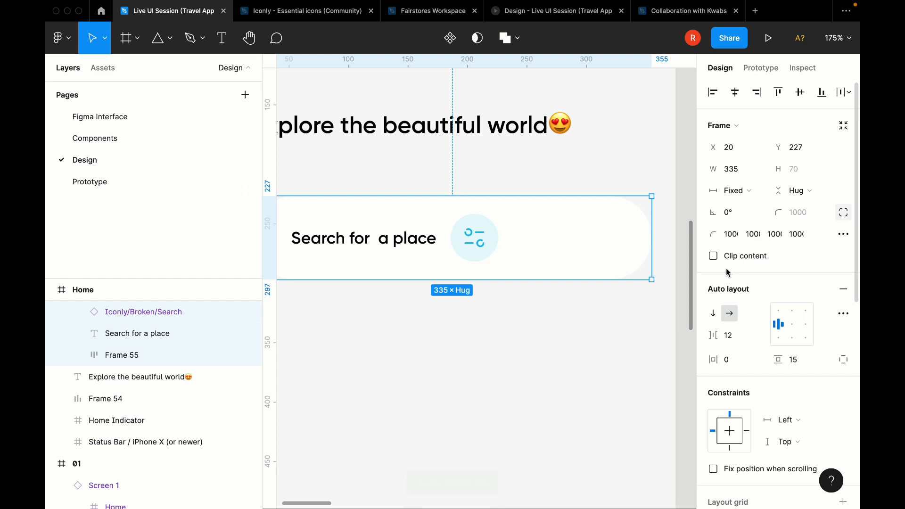
click(798, 354)
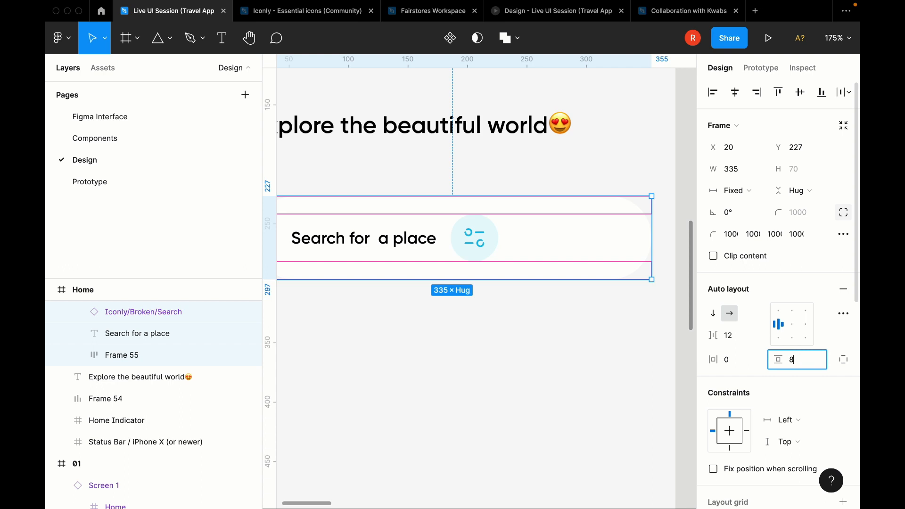
key(Return)
click(798, 357)
text(4)
key(Return)
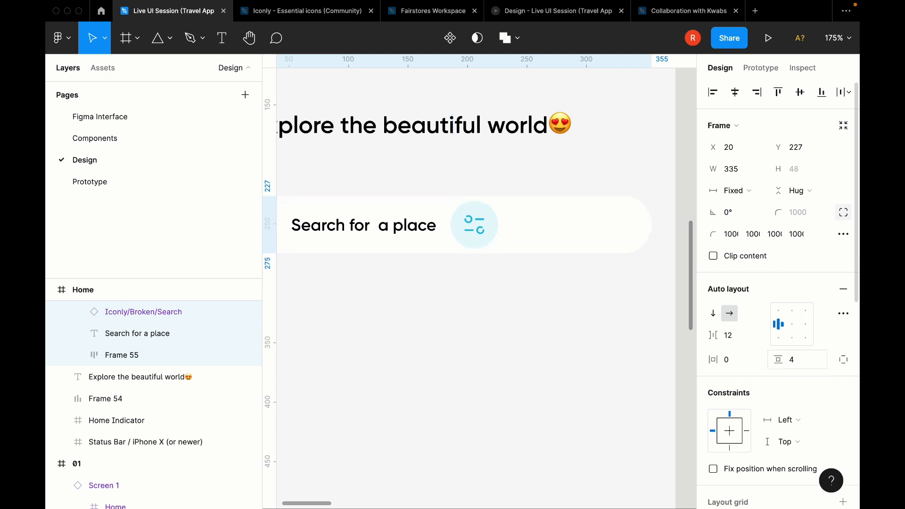
click(798, 359)
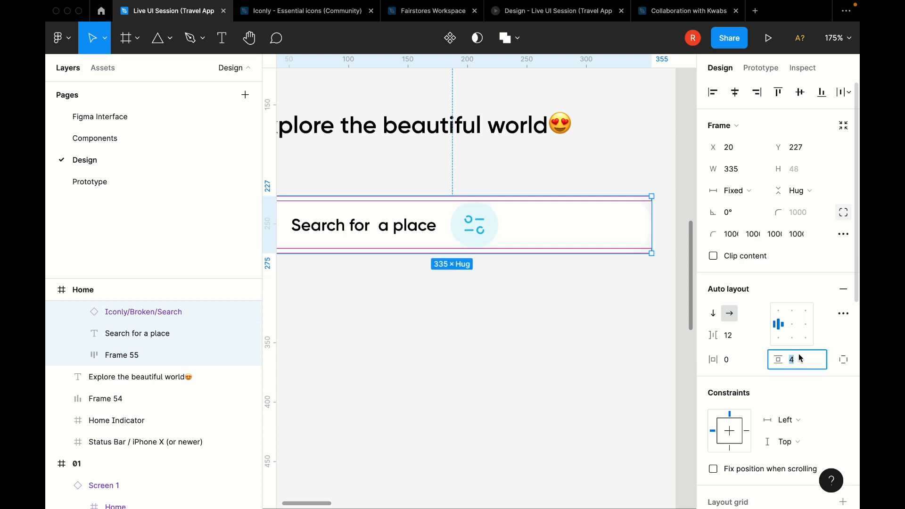
text(5)
key(Return)
click(613, 152)
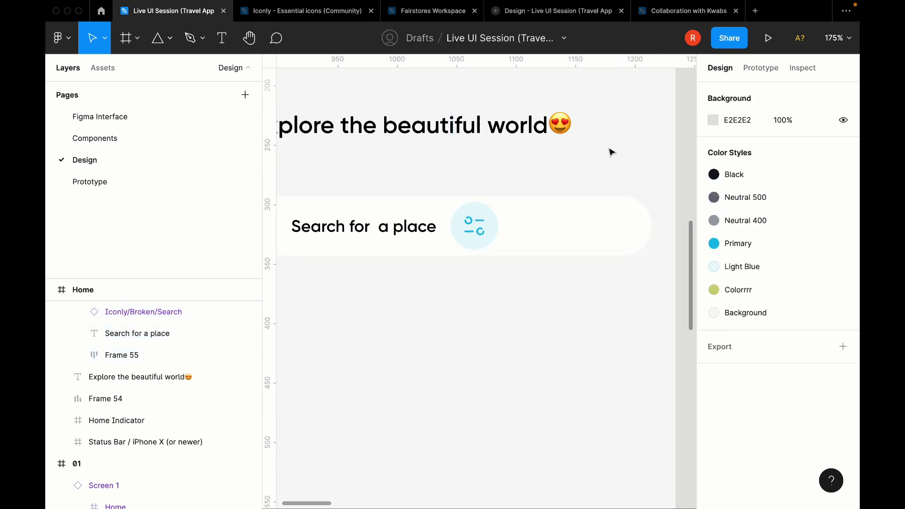
Step: Align the search frame's auto layout contents to the centre
scroll(610, 150, left, 3)
scroll(589, 189, right, 4)
click(566, 220)
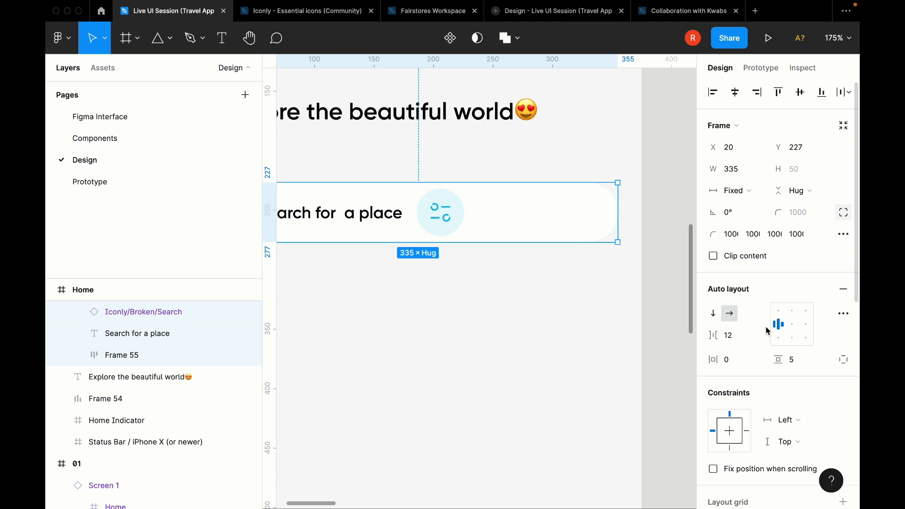
click(790, 329)
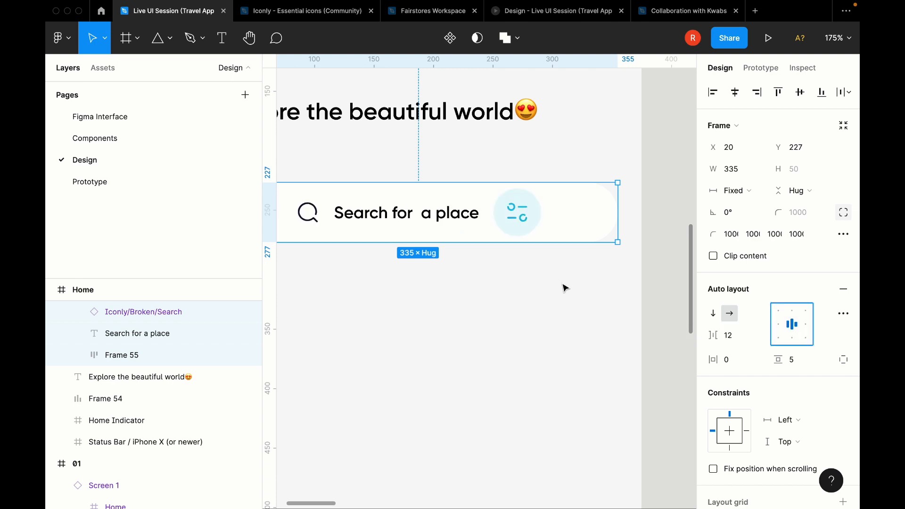
scroll(565, 288, left, 2)
scroll(564, 288, up, 1)
scroll(565, 287, left, 3)
scroll(565, 287, down, 1)
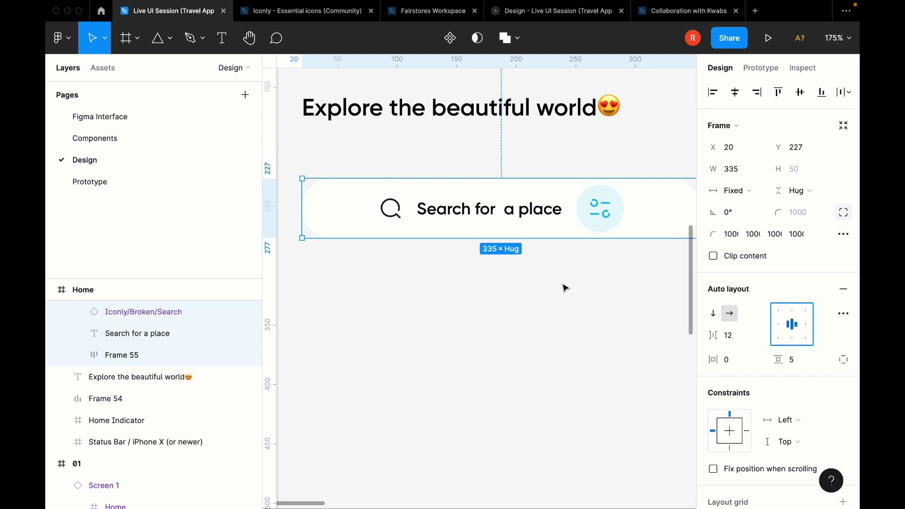
Step: Set the search frame's auto layout spacing mode to Space between and close the advanced layout settings
click(843, 315)
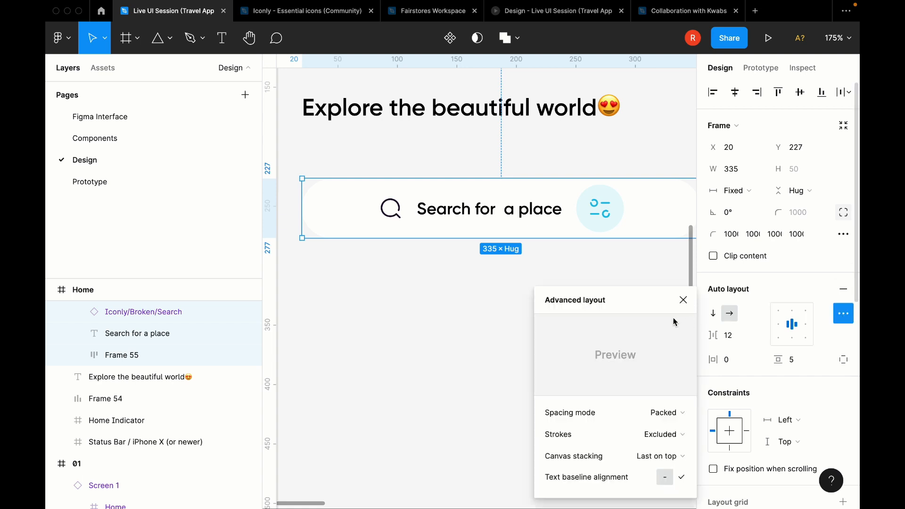
click(667, 412)
click(662, 430)
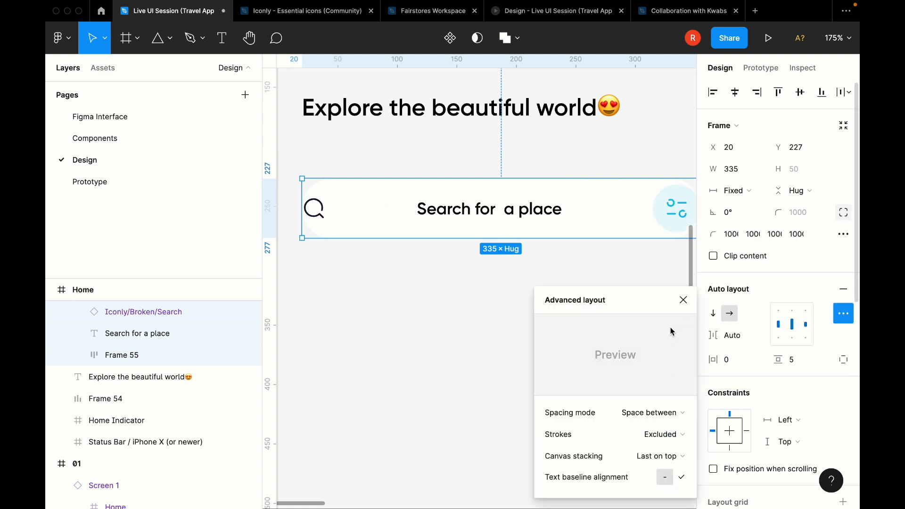
scroll(603, 262, down, 3)
click(683, 299)
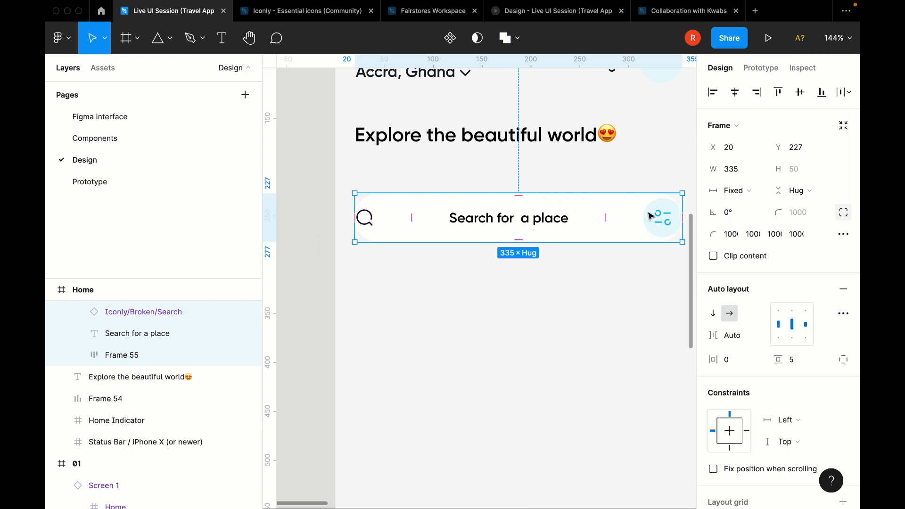
Step: Group the search icon and "Search for a place" text in a horizontal auto layout with spacing of 12
click(524, 216)
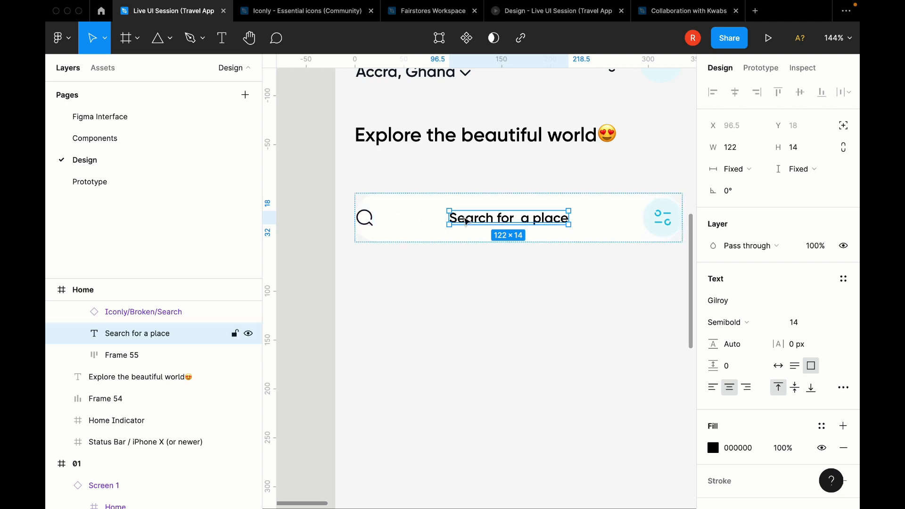
shift+click(365, 218)
key(shift+a)
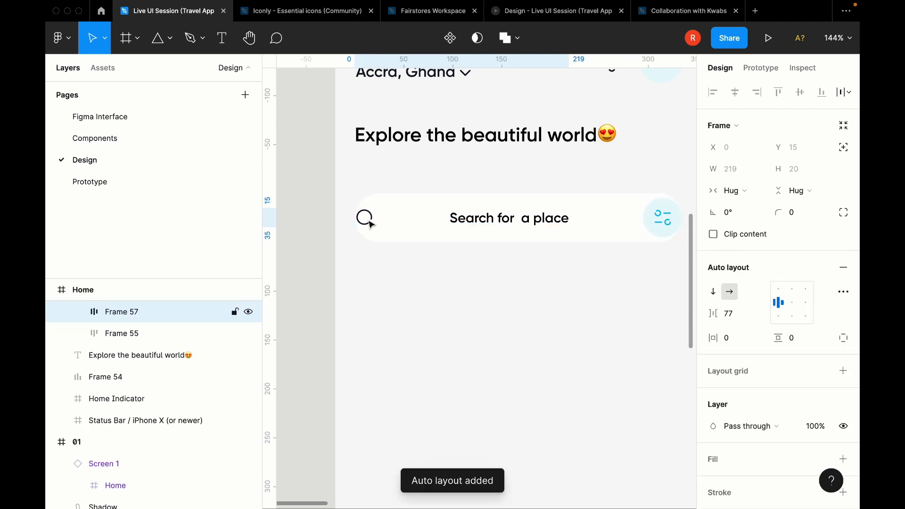
click(736, 312)
text(12)
key(Return)
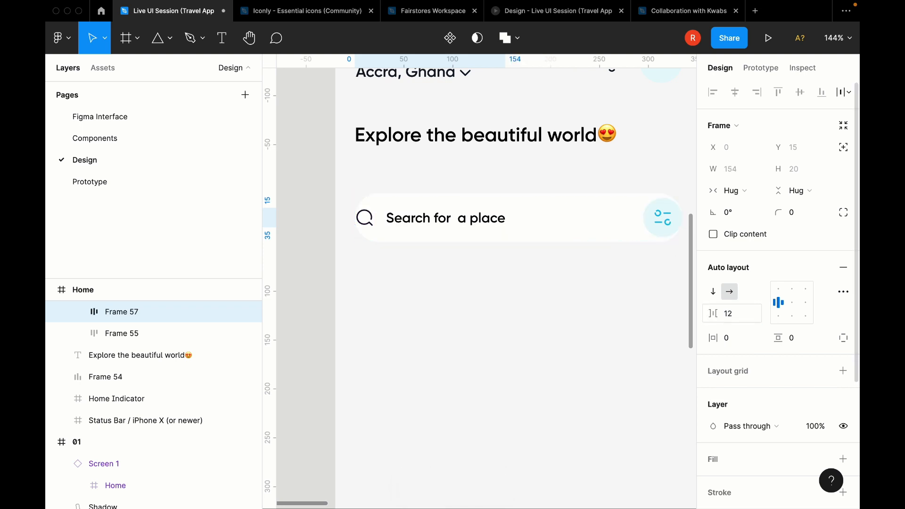
Step: Try a horizontal padding of 16 on the search frame
click(572, 297)
click(564, 236)
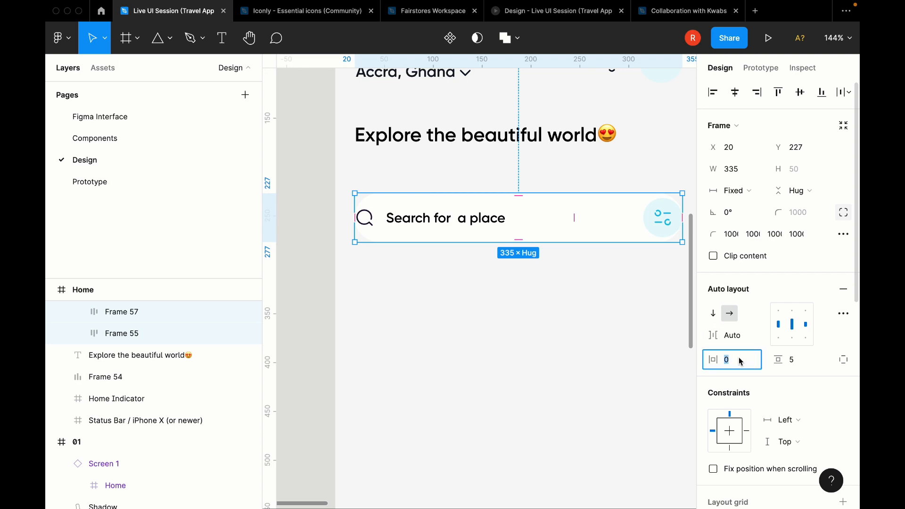
text(16)
key(Return)
click(495, 297)
click(598, 237)
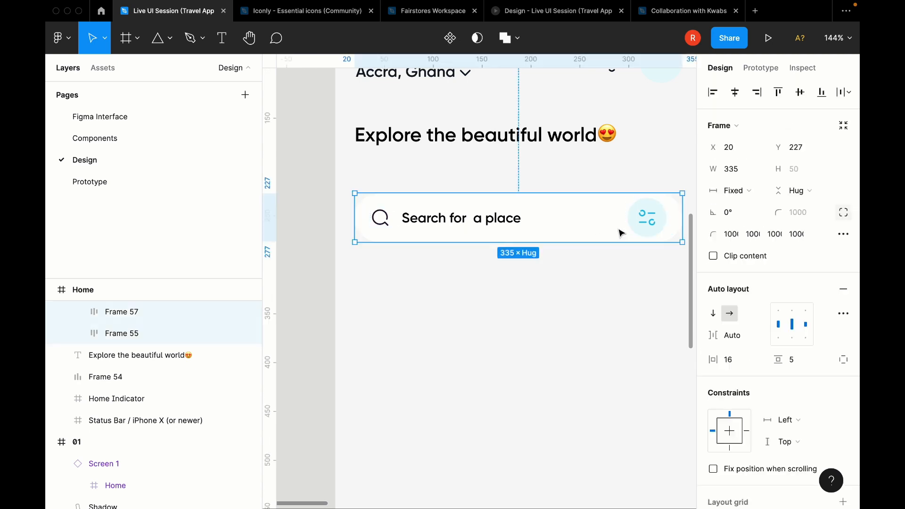
Step: Set the search frame's horizontal padding to 12 so the filter button fits closer to the rounded end
scroll(618, 233, right, 2)
scroll(618, 232, down, 1)
click(633, 212)
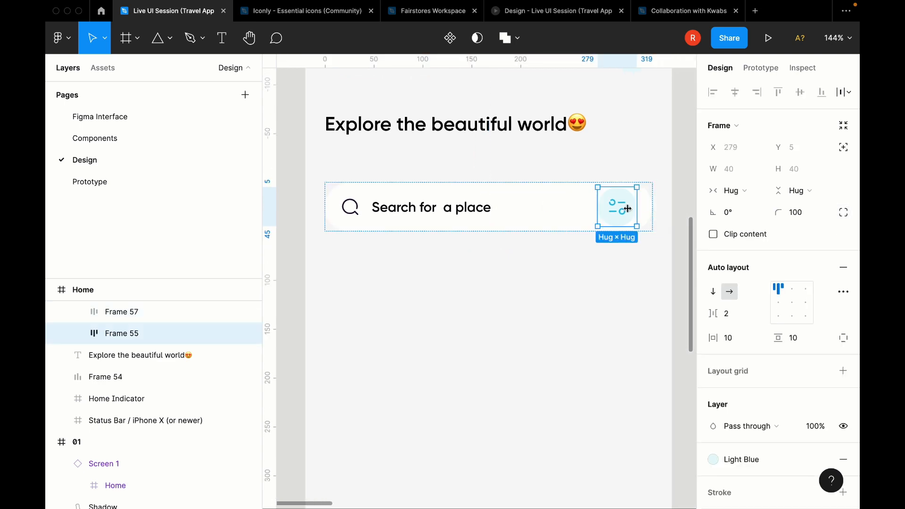
scroll(632, 213, up, 5)
click(622, 278)
click(626, 241)
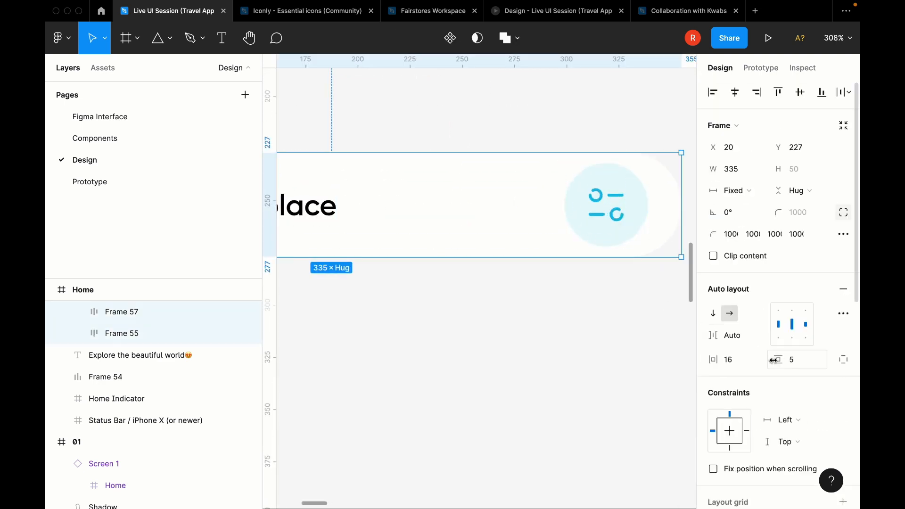
click(741, 364)
text(12)
key(Return)
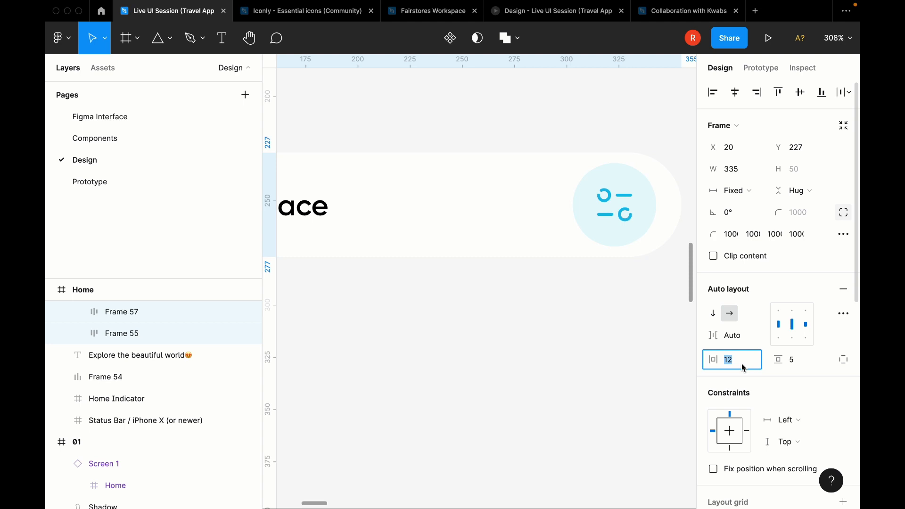
click(659, 345)
scroll(586, 327, down, 5)
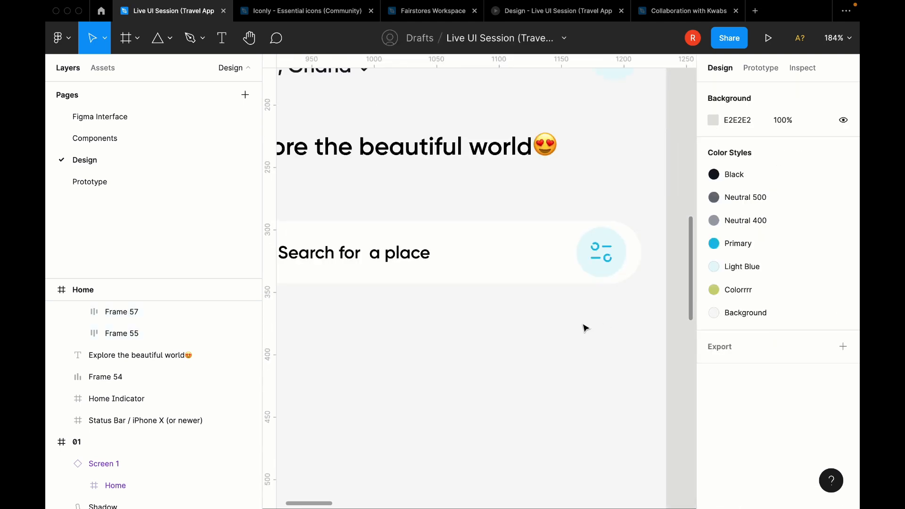
scroll(591, 292, down, 1)
scroll(598, 259, down, 5)
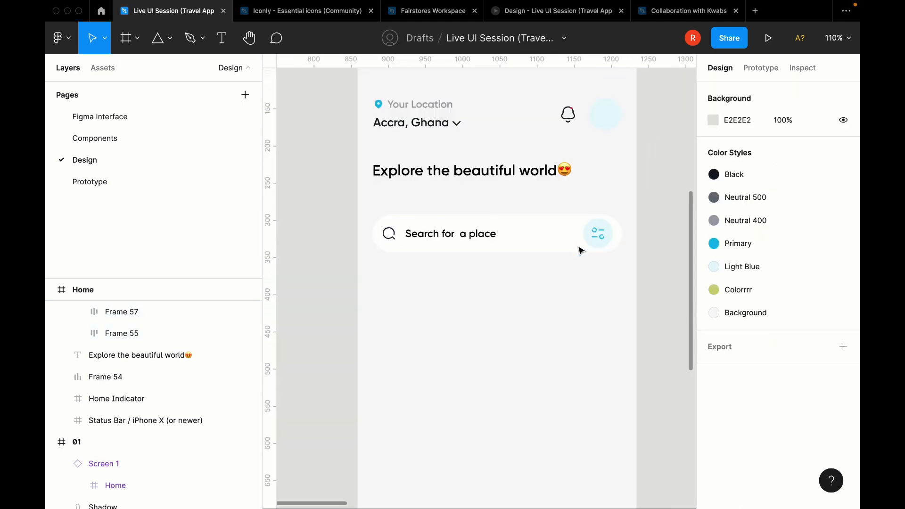
Step: Apply the Neutral 400 colour style to the "Search for a place" text
click(475, 237)
scroll(472, 233, up, 5)
double_click(441, 246)
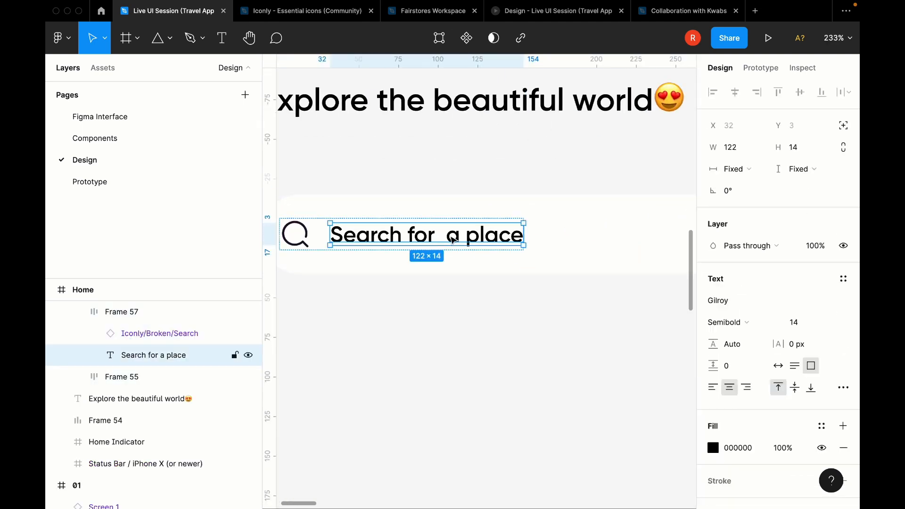
click(822, 426)
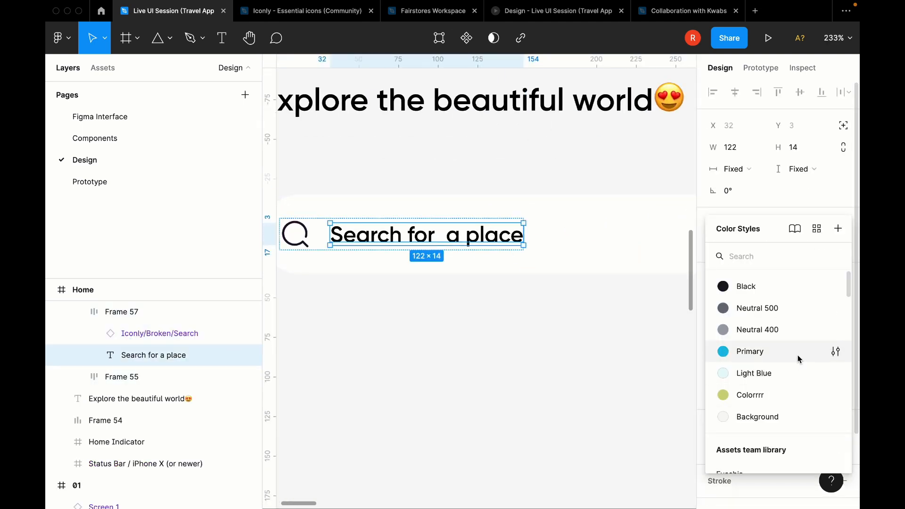
click(779, 350)
click(771, 426)
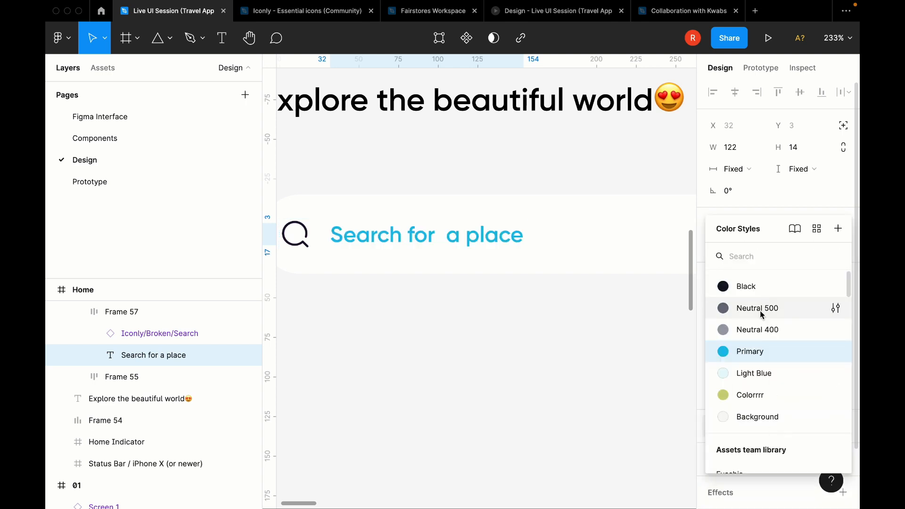
click(753, 328)
Step: Recolour the search icon with the Neutral 500 colour style
click(160, 334)
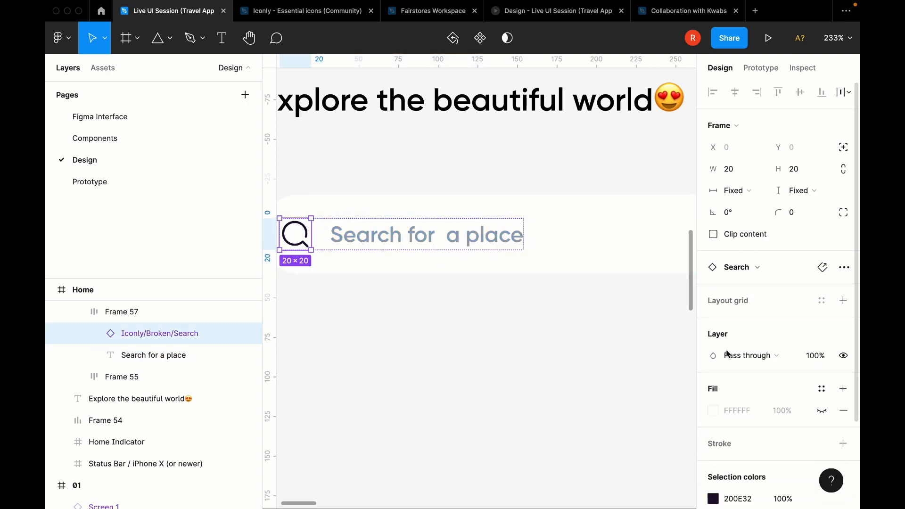
click(822, 425)
click(623, 300)
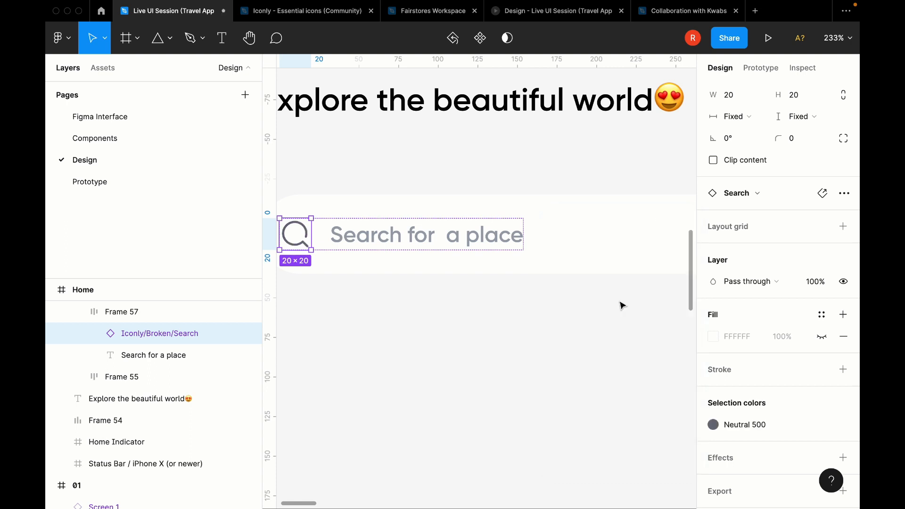
Step: Set the font weight of the "Search for a place" text to Regular
click(436, 243)
scroll(435, 243, down, 5)
click(729, 270)
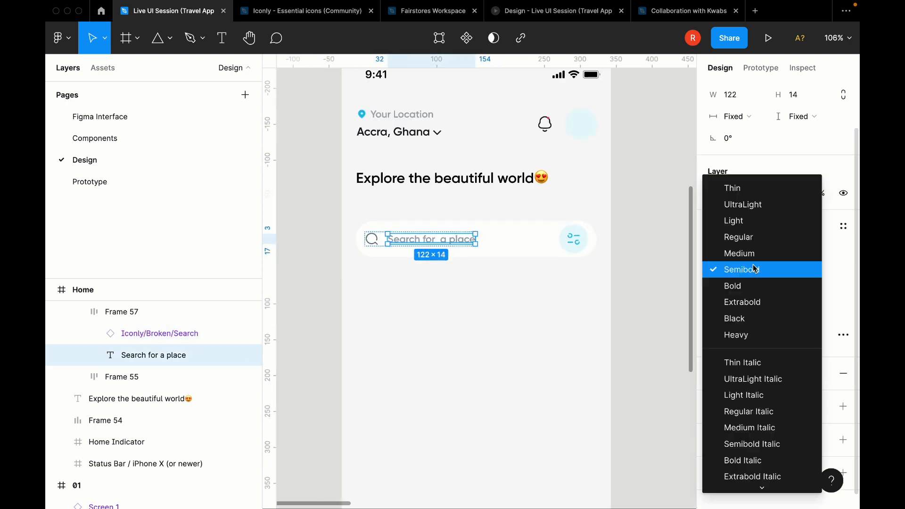
click(737, 241)
click(466, 307)
Step: Check the gap between the search frame and the explore heading and nudge the frame up 12 px to Y 215
click(456, 237)
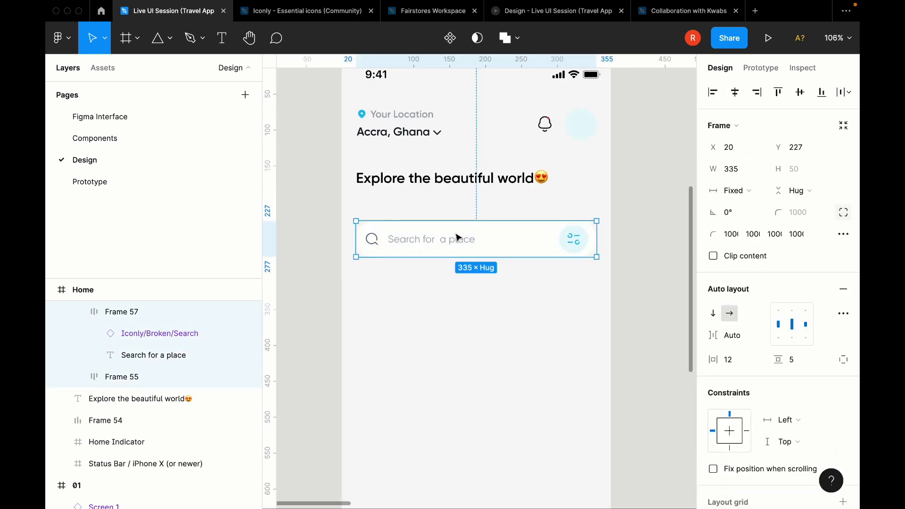
key(alt)
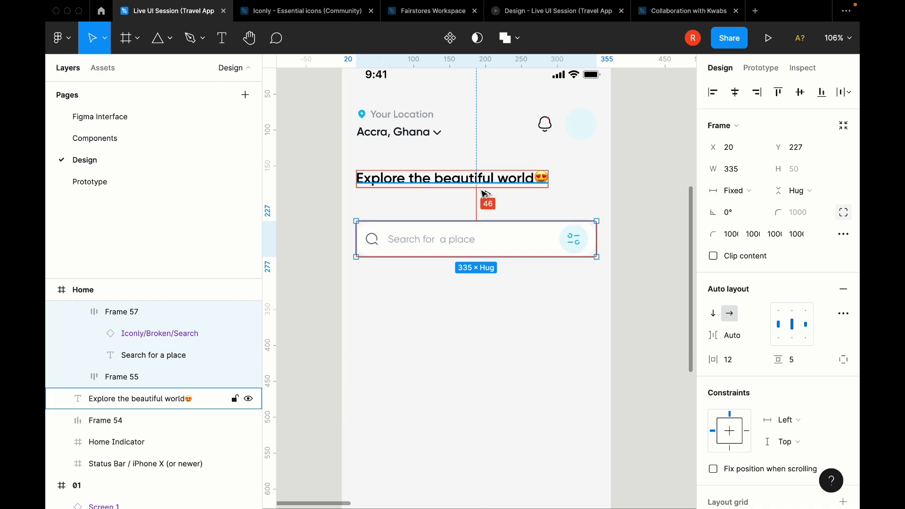
key(Up)
key(Up)
key(Up)
key(Up)
key(Up)
key(Up)
key(Up)
key(Up)
key(Up)
key(Up)
key(Up)
key(Up)
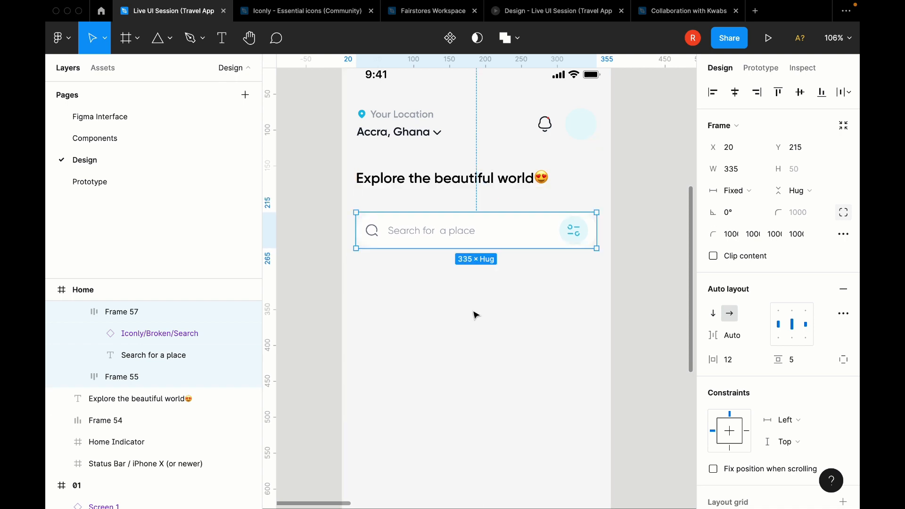
click(475, 313)
scroll(475, 314, down, 1)
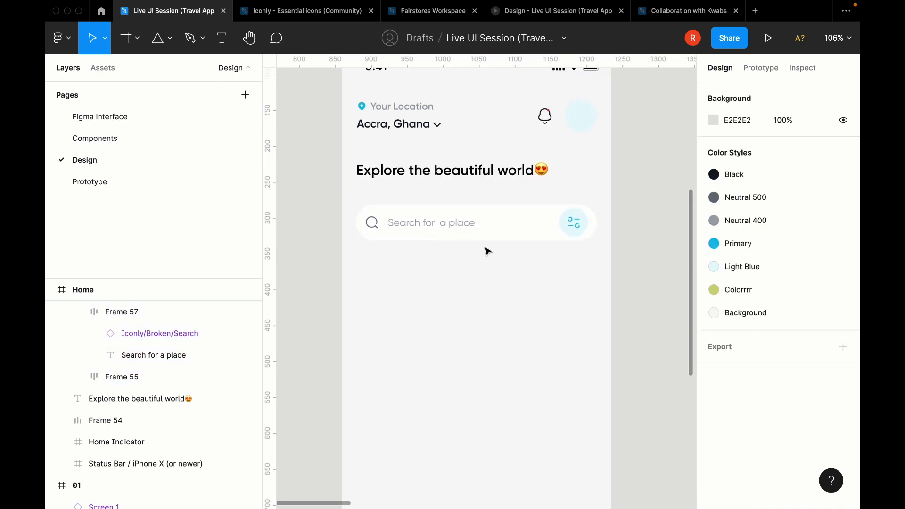
Step: Change the font weight of the "Search for a place" text to Medium
scroll(488, 251, up, 4)
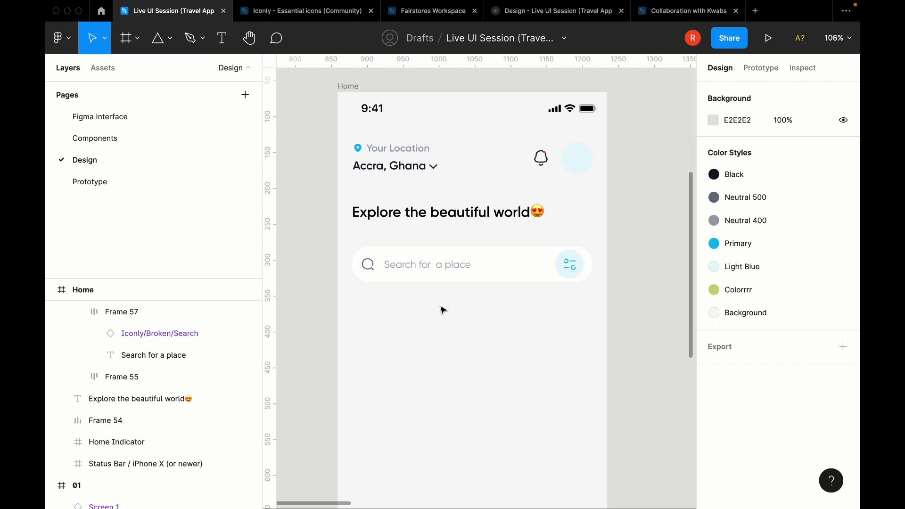
double_click(420, 266)
click(723, 322)
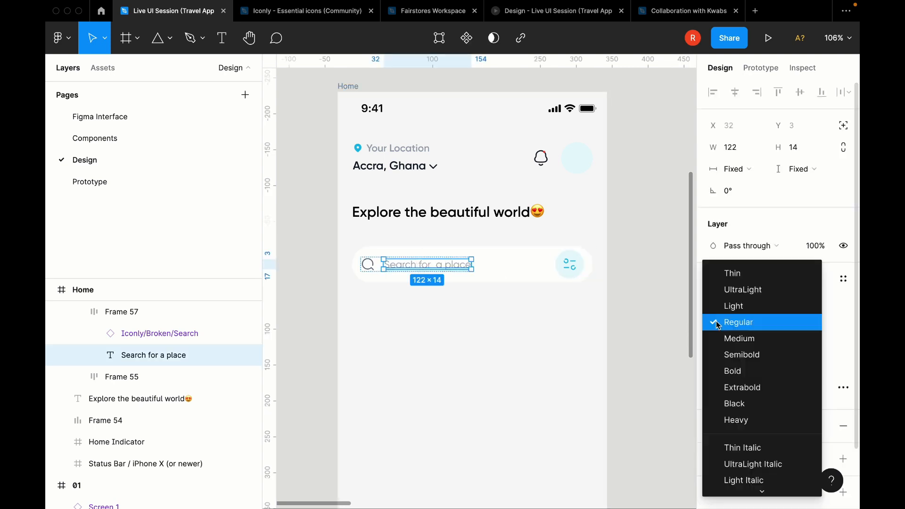
click(735, 338)
click(479, 332)
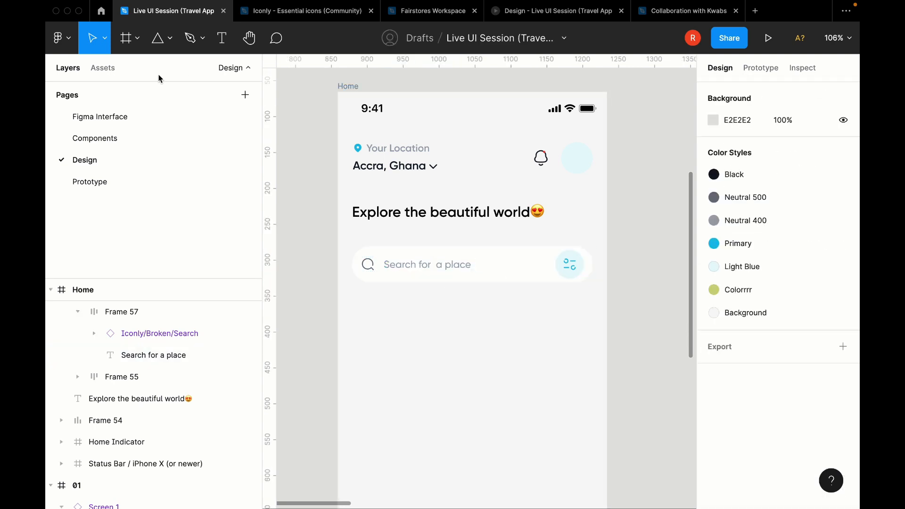
Step: Search the assets for "star" and place the outlined star icon with motion lines below the search bar at X 41, Y 299
click(118, 74)
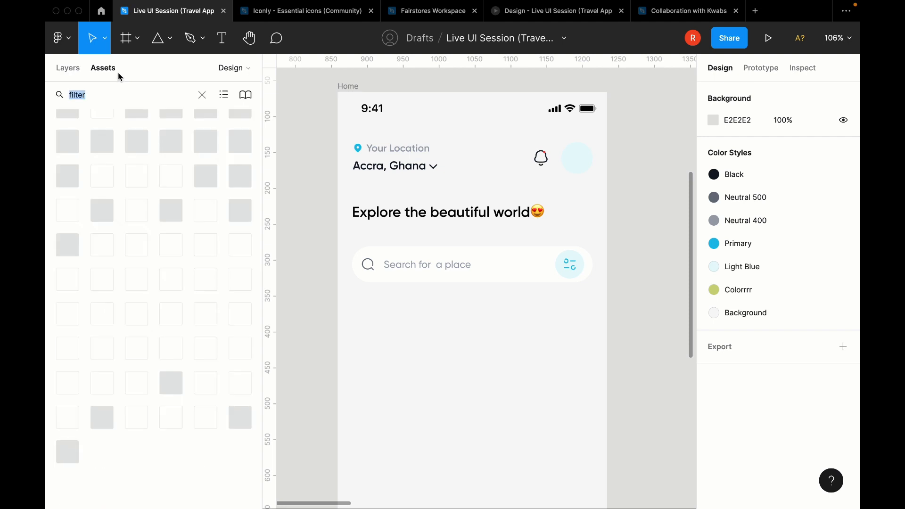
text(star)
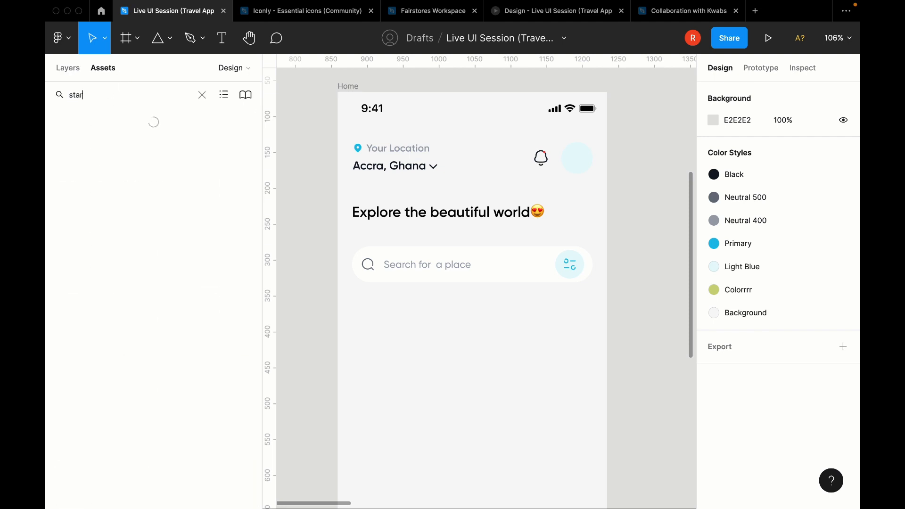
scroll(95, 172, down, 5)
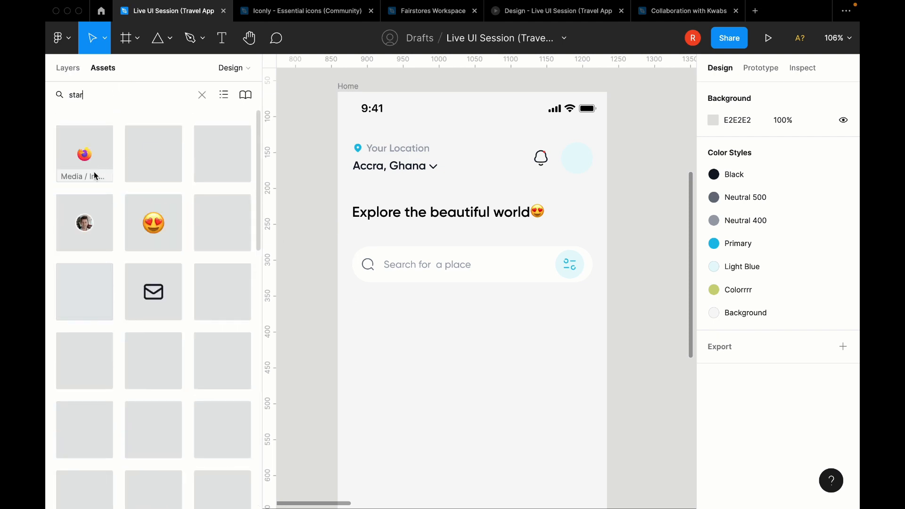
scroll(88, 193, down, 5)
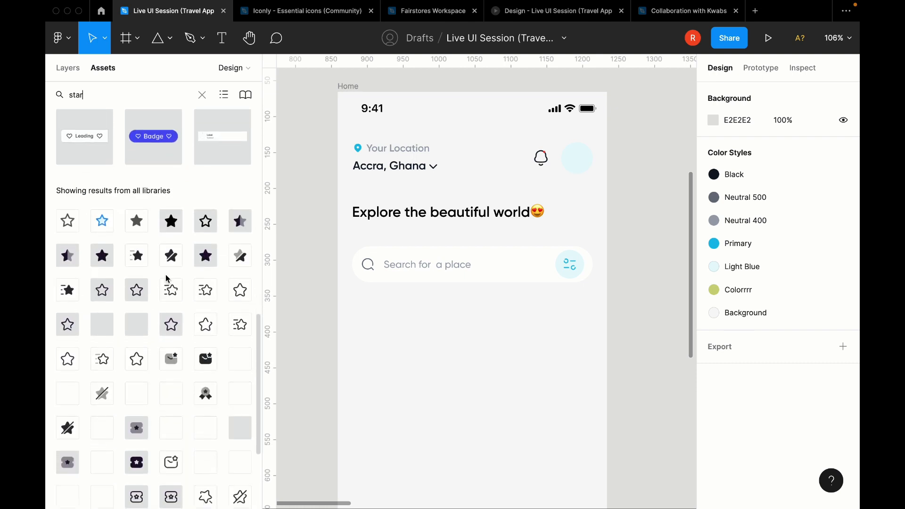
drag(172, 293, 373, 319)
Step: Add a left-aligned "Recommended" text label immediately right of the star icon
scroll(375, 320, up, 5)
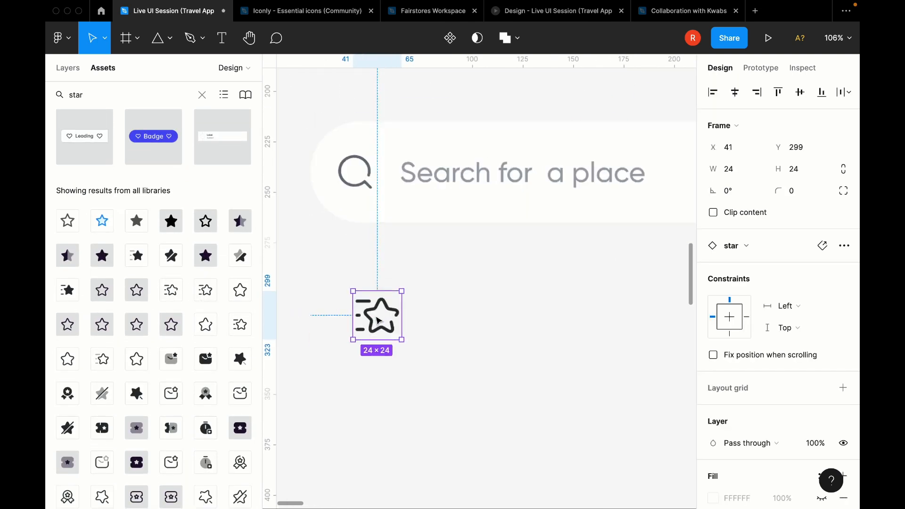
key(t)
click(415, 297)
text(R)
key(Escape)
key(BackSpace)
key(BackSpace)
key(BackSpace)
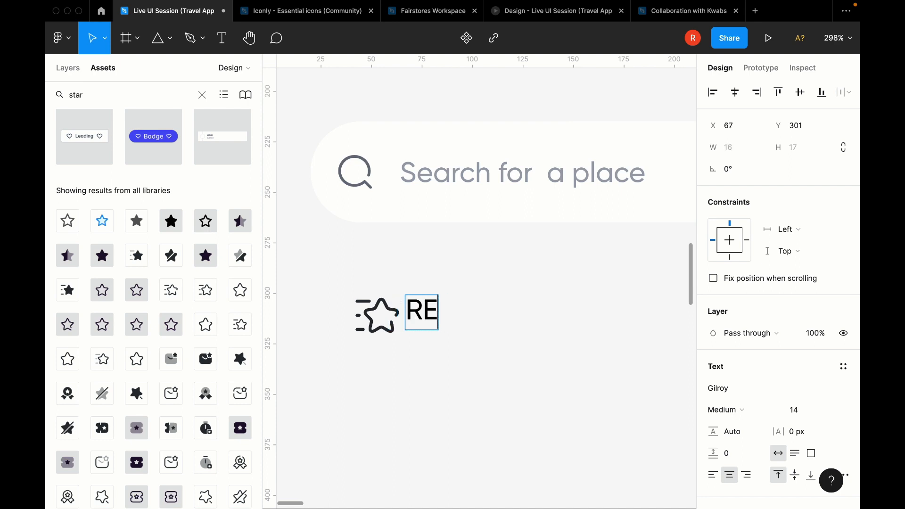
key(Escape)
click(713, 474)
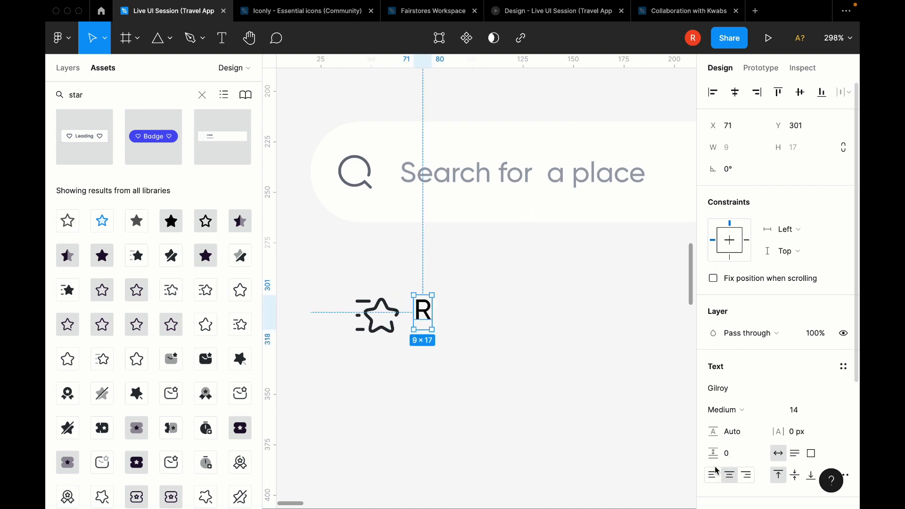
double_click(423, 311)
text(Rec)
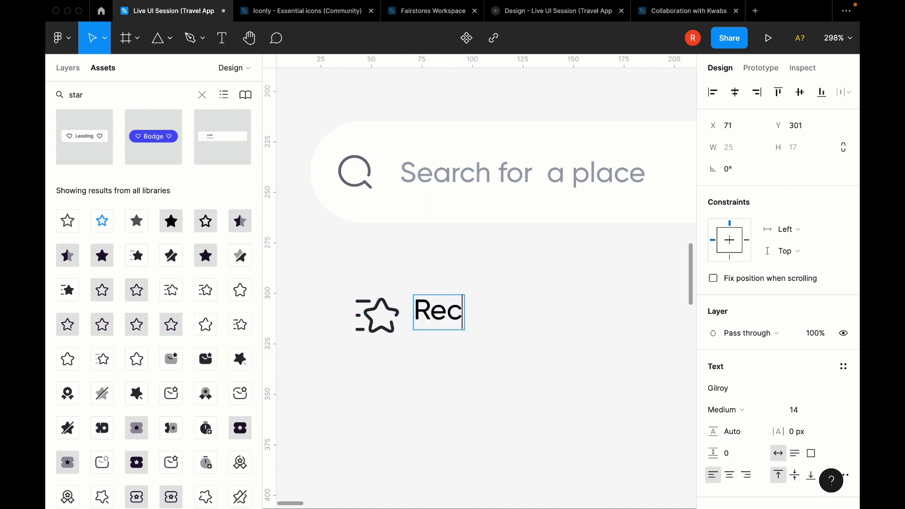
text(ommended)
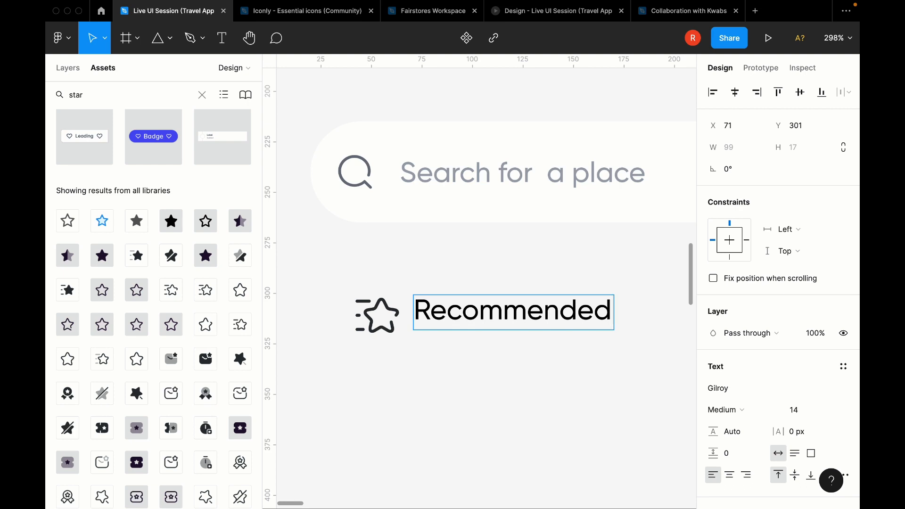
key(Escape)
Step: Reduce the "Recommended" text box height to 13 and wrap it with the star icon in an auto layout
shift+click(374, 318)
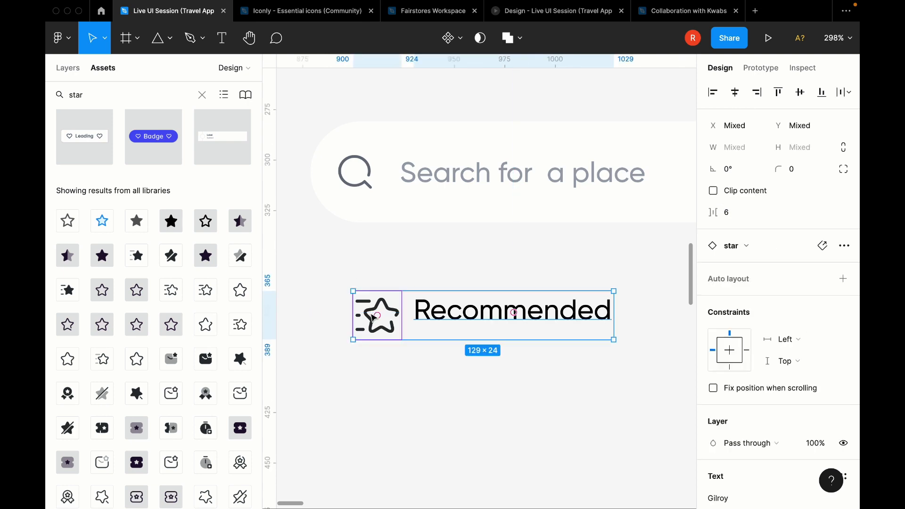
click(484, 319)
drag(451, 331, 448, 323)
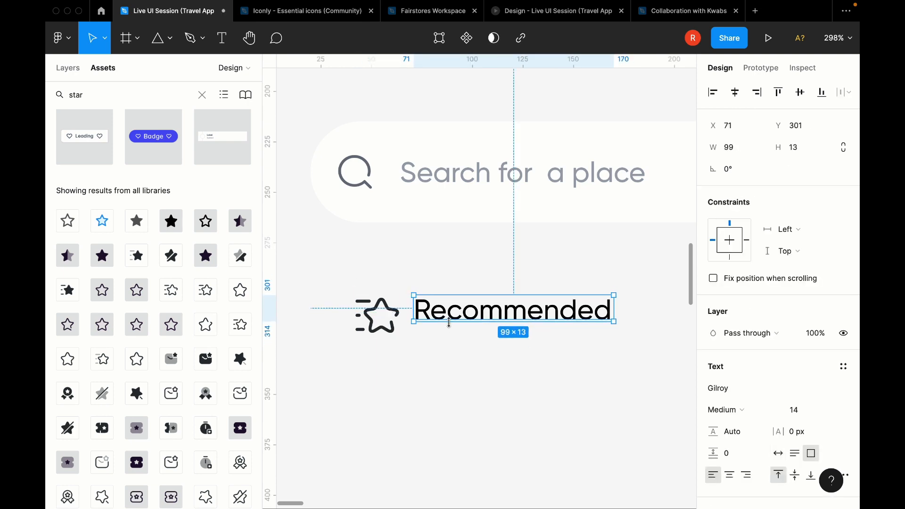
shift+click(377, 315)
key(shift+a)
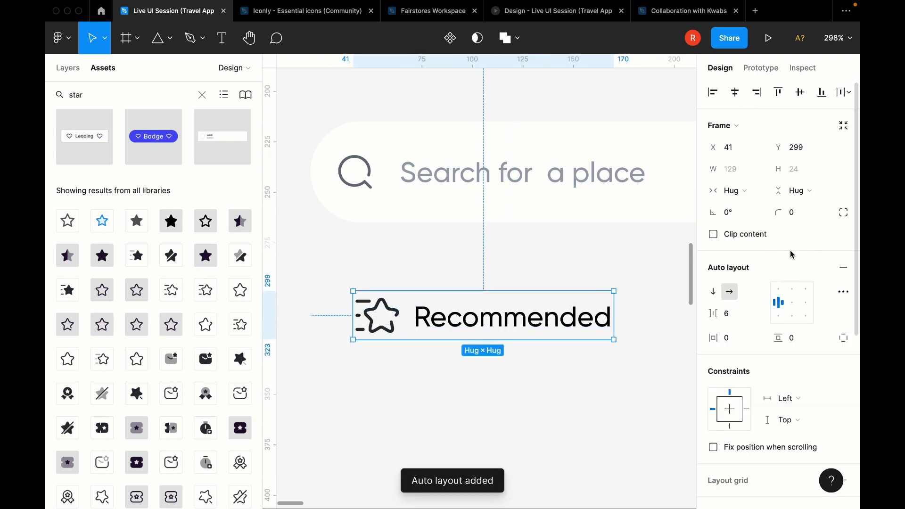
Step: Add a white FFFFFF fill to the auto layout frame holding the star icon and "Recommended" text
scroll(735, 320, down, 2)
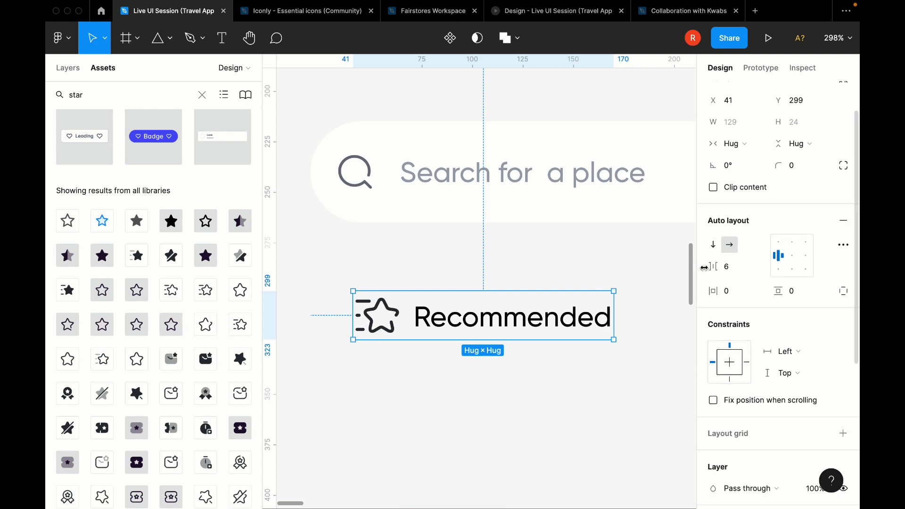
scroll(740, 269, down, 5)
scroll(749, 264, down, 4)
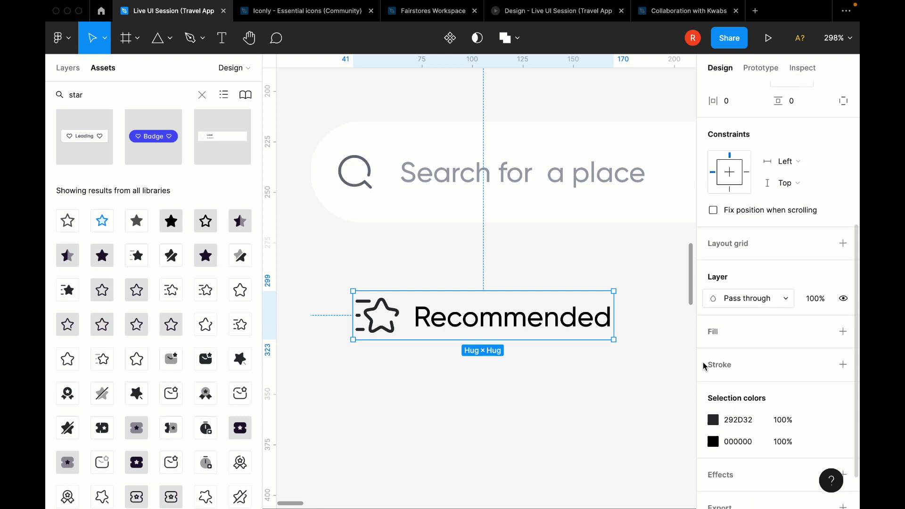
click(754, 282)
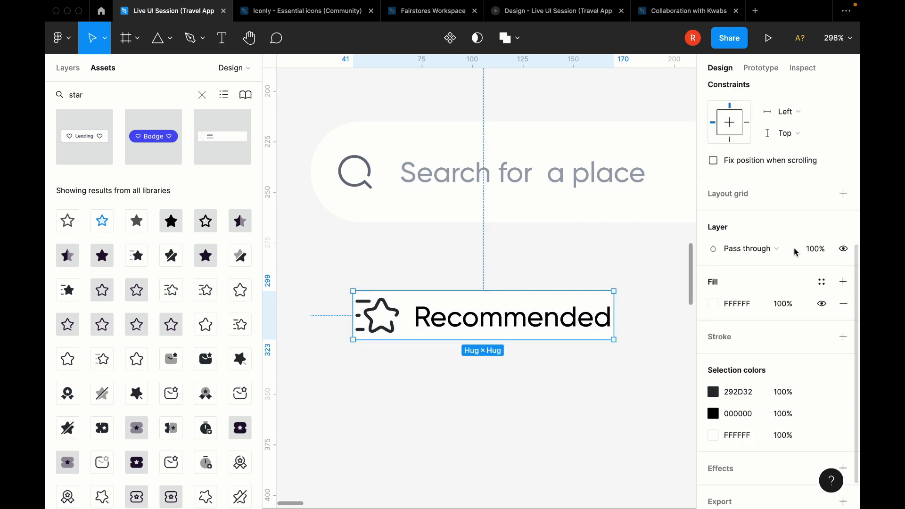
scroll(767, 282, up, 10)
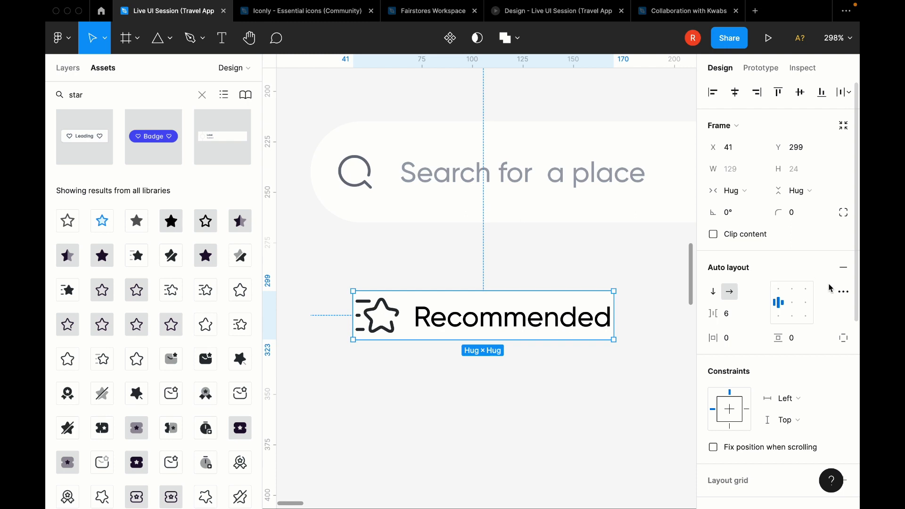
Step: Set the font size of the "Recommended" text to 12
click(513, 317)
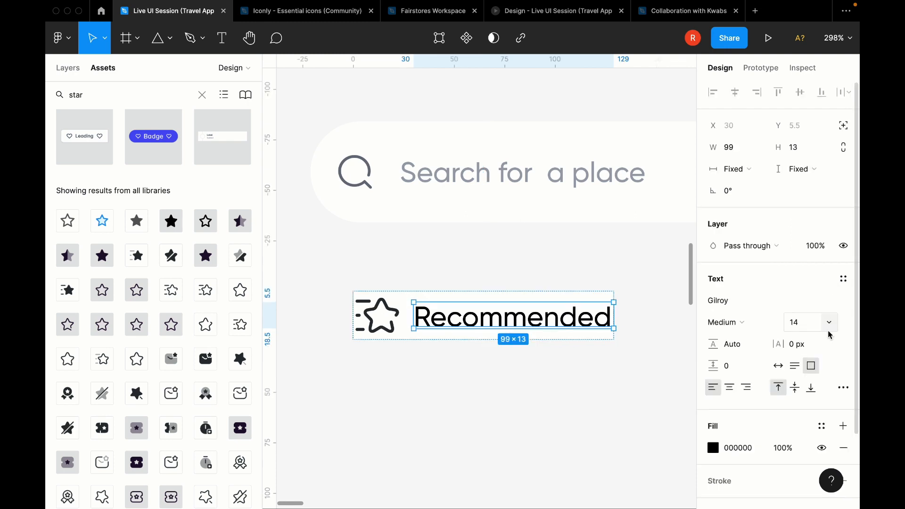
click(802, 322)
text(12)
key(Return)
key(Escape)
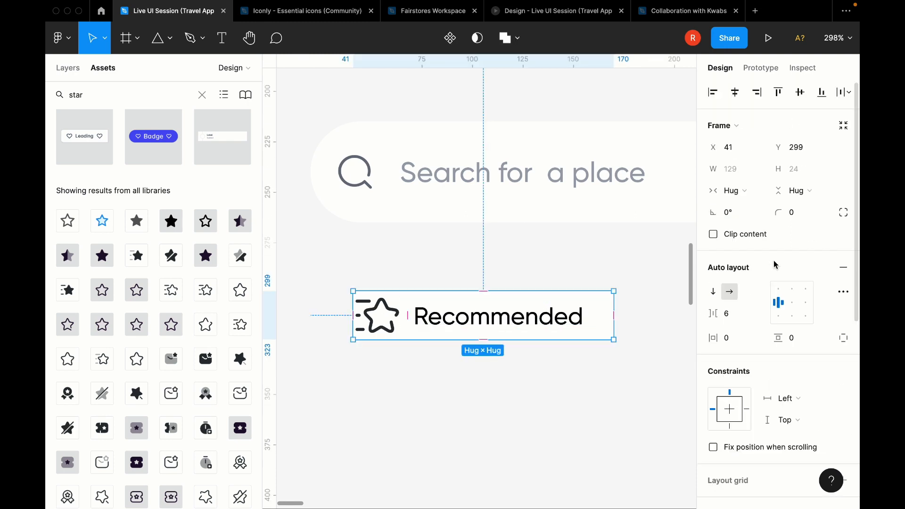
Step: Center the contents of the Recommended chip and set its padding to 8 horizontal and 6 vertical
click(796, 339)
text(6)
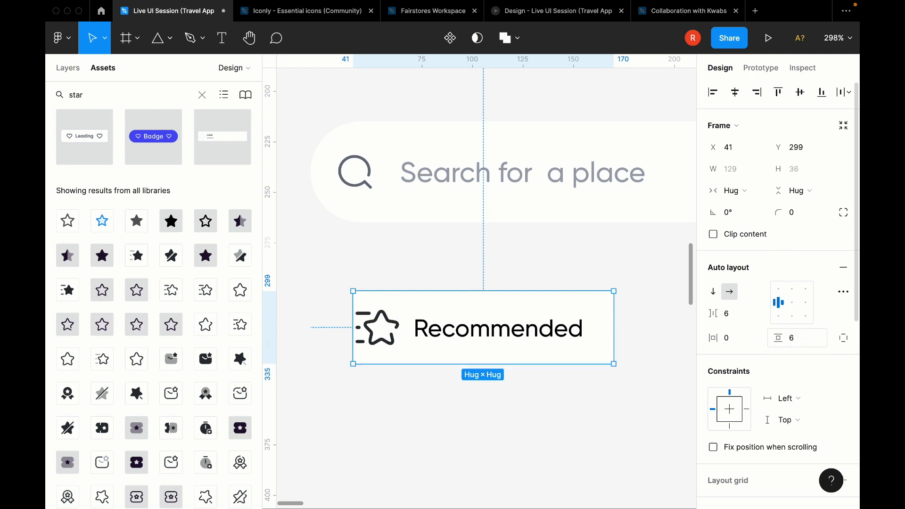
click(733, 340)
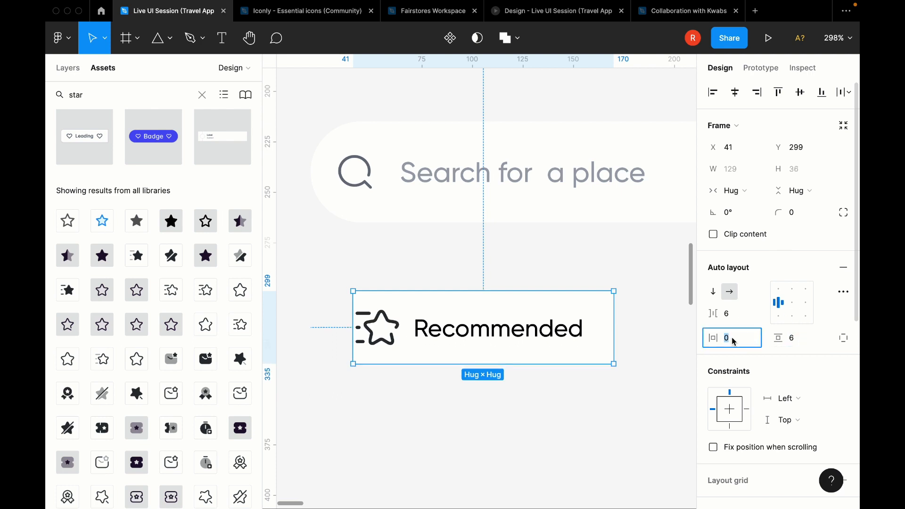
click(792, 302)
click(739, 342)
text(8)
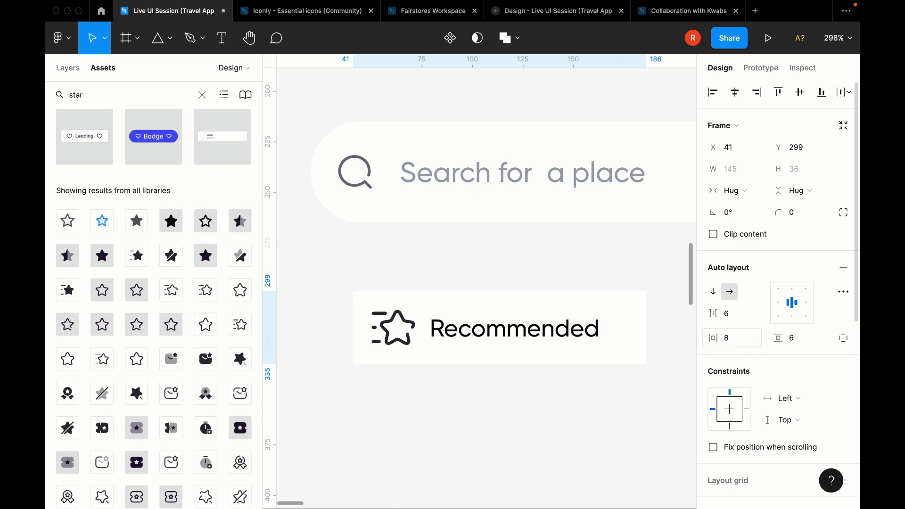
Step: Round the Recommended chip's corners with a radius of 100
click(816, 213)
text(100)
key(Return)
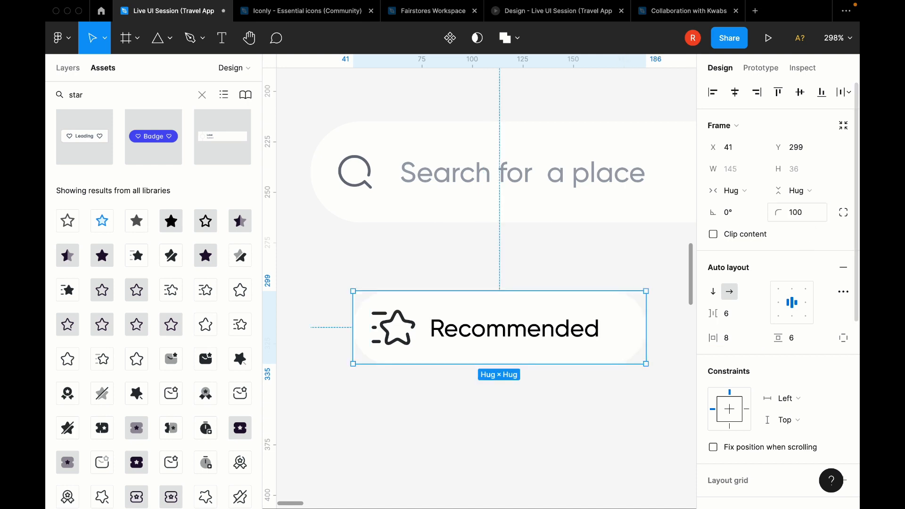
scroll(802, 221, down, 2)
scroll(435, 291, down, 3)
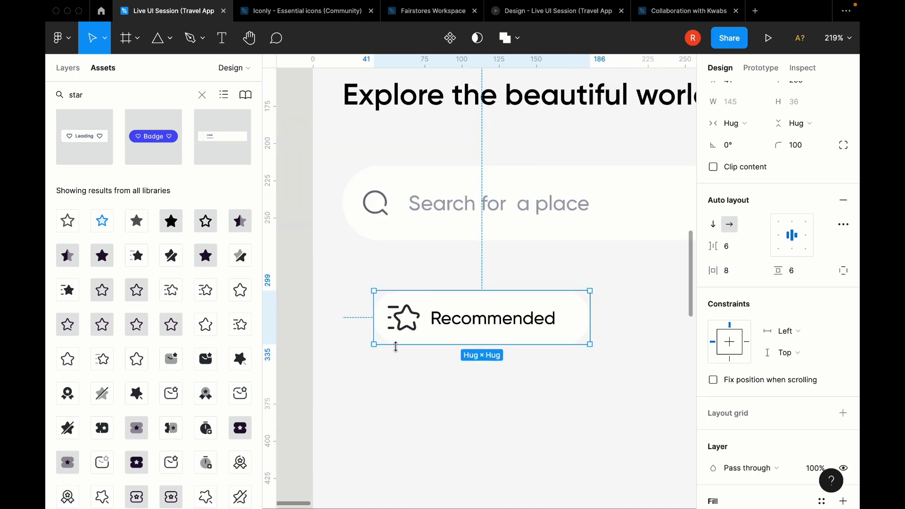
Step: Switch the "Recommended" text inside the chip from fixed size to auto width
scroll(395, 341, up, 3)
double_click(484, 311)
scroll(485, 311, right, 3)
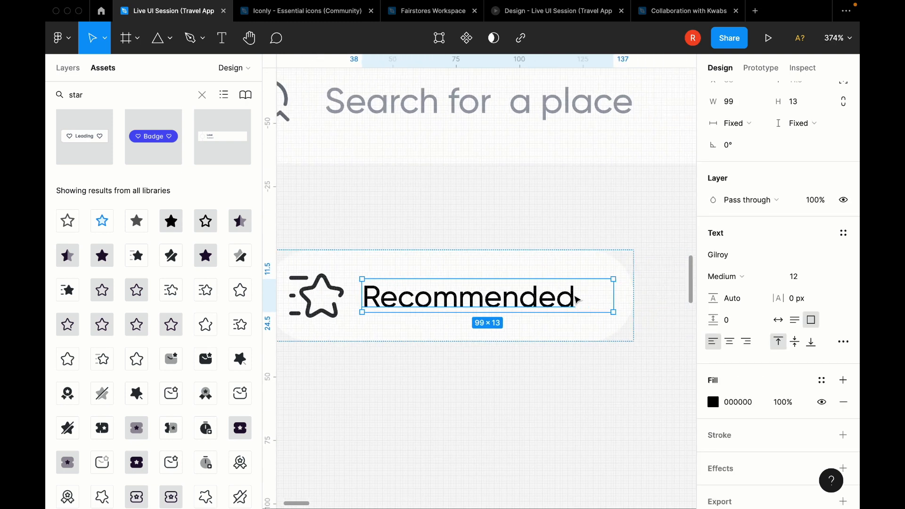
click(779, 321)
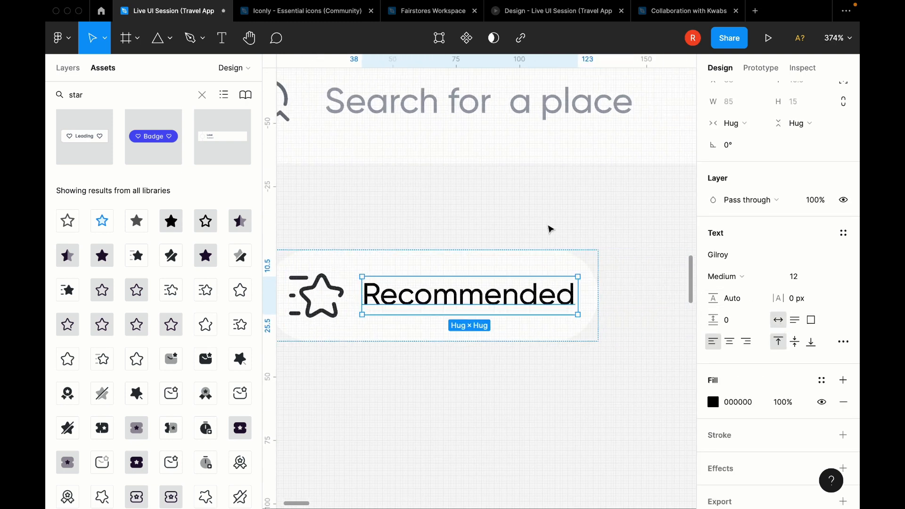
Step: Set the horizontal padding of the Recommended chip to 12
click(550, 230)
click(498, 298)
click(744, 343)
text(12)
key(Return)
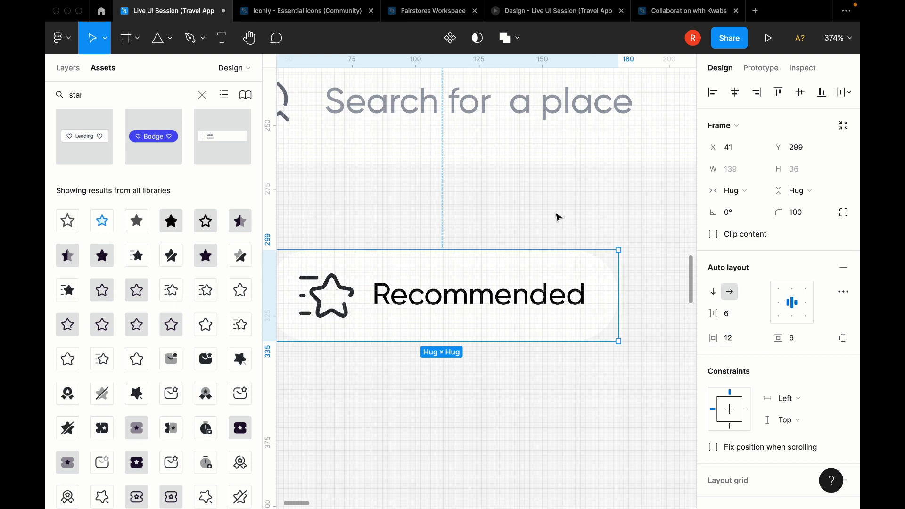
Step: Show the layout grid and align the Recommended chip to the first column below the search bar at X 20, Y 288
scroll(558, 214, down, 4)
click(558, 212)
click(491, 238)
key(ctrl+g)
drag(464, 251, 446, 243)
key(super+z)
drag(520, 256, 496, 246)
Step: Apply the Primary color style to the Recommended chip's fill
scroll(792, 374, down, 6)
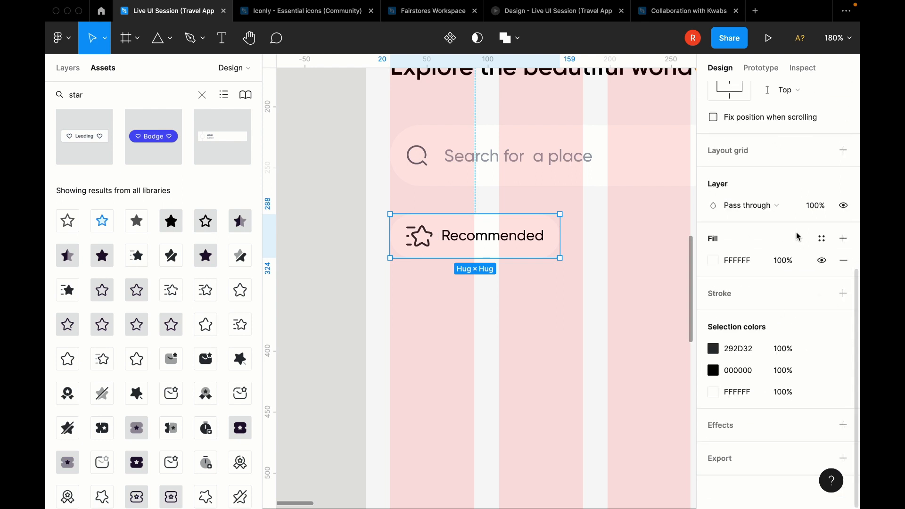
click(822, 238)
click(742, 357)
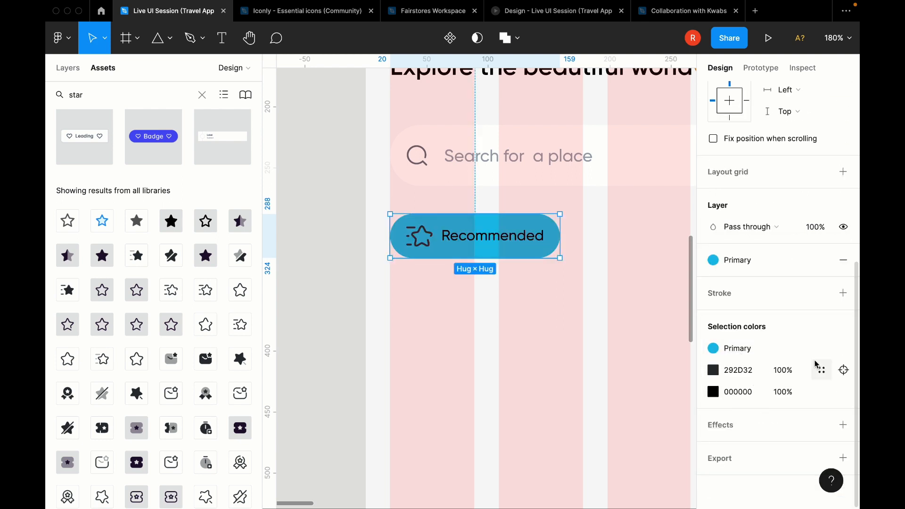
Step: Recolor the Recommended chip's star icon and text to white FFFFFF and hide the layout grid
click(742, 370)
text(f)
key(Return)
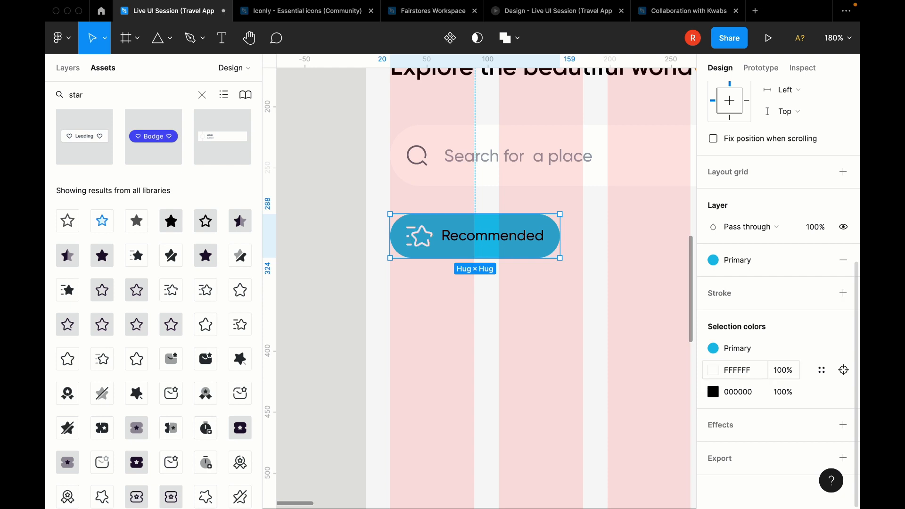
click(749, 392)
text(f)
key(Return)
click(492, 322)
key(ctrl+g)
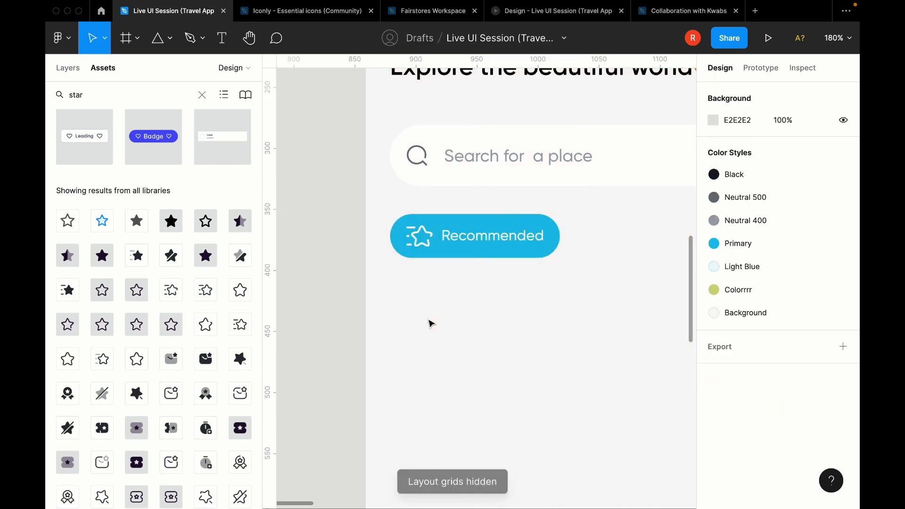
Step: Set the Recommended chip's horizontal padding to 16
scroll(447, 230, up, 2)
click(445, 236)
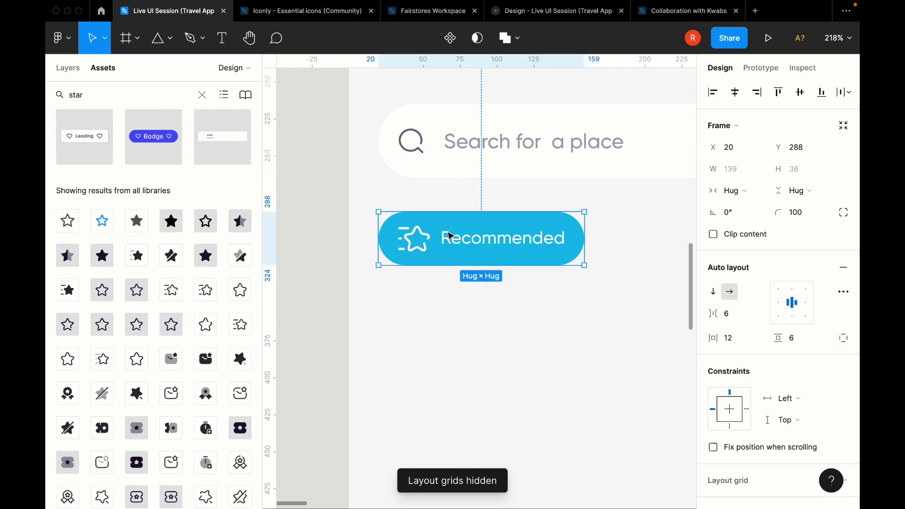
click(740, 344)
text(16)
key(Return)
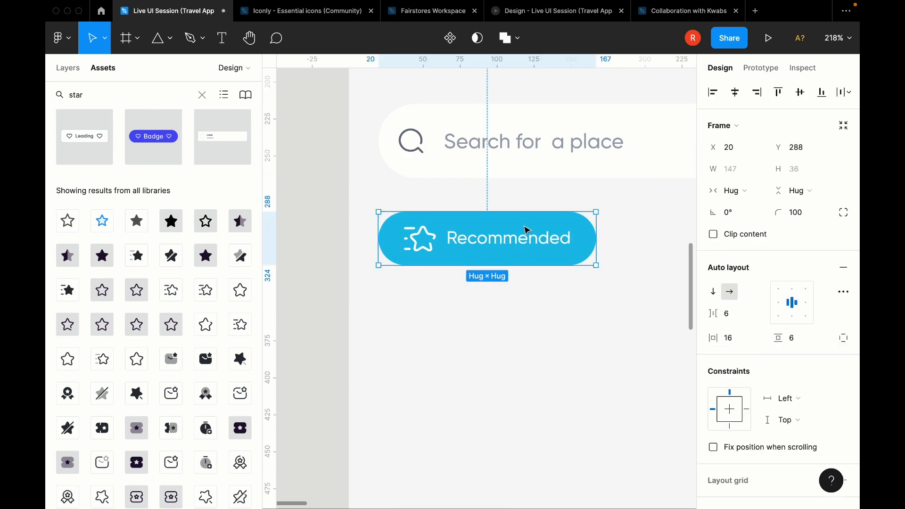
Step: Resize the star icon in the Recommended chip to 20 × 20
scroll(456, 231, down, 3)
click(430, 232)
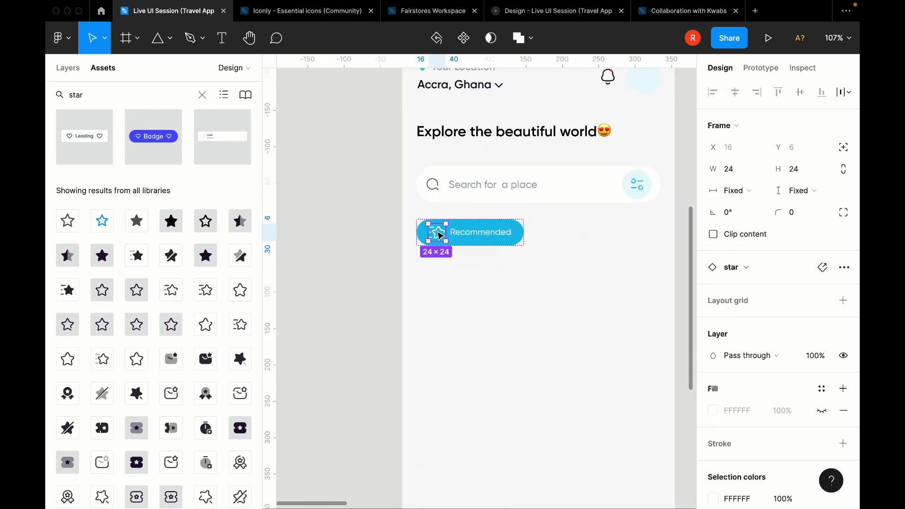
scroll(433, 233, up, 3)
click(745, 172)
text(20)
key(Return)
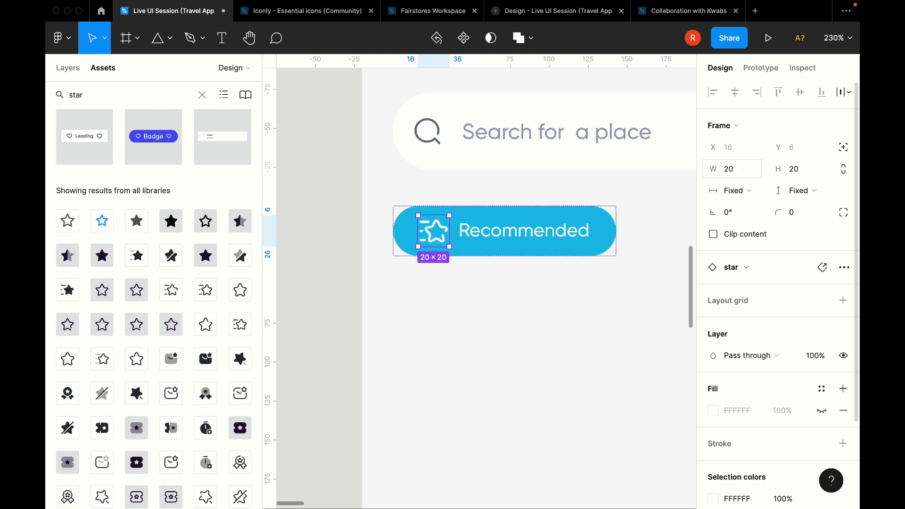
Step: Set the Recommended chip's vertical padding to 8
click(536, 311)
click(614, 245)
click(804, 341)
text(8)
key(Return)
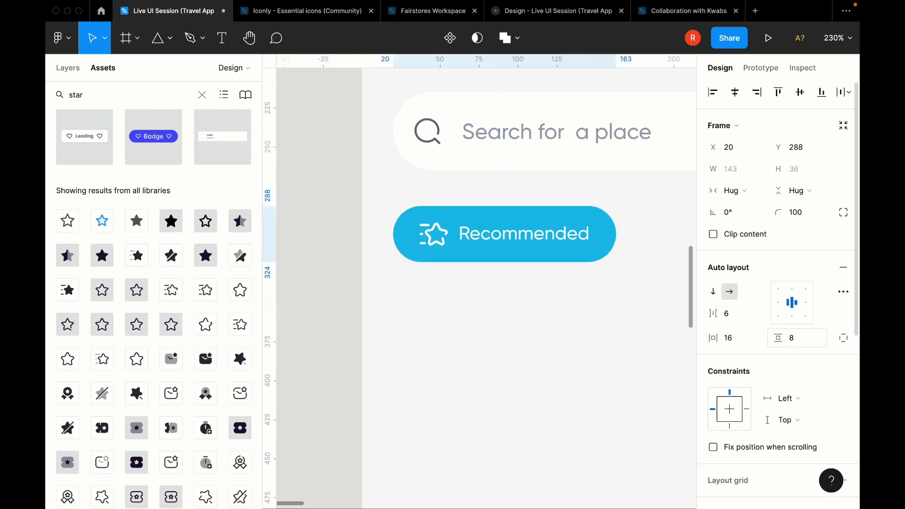
Step: Duplicate the Recommended chip to its right at X 166, Y 288 and change the copy's label to "Popular"
drag(485, 231, 652, 234)
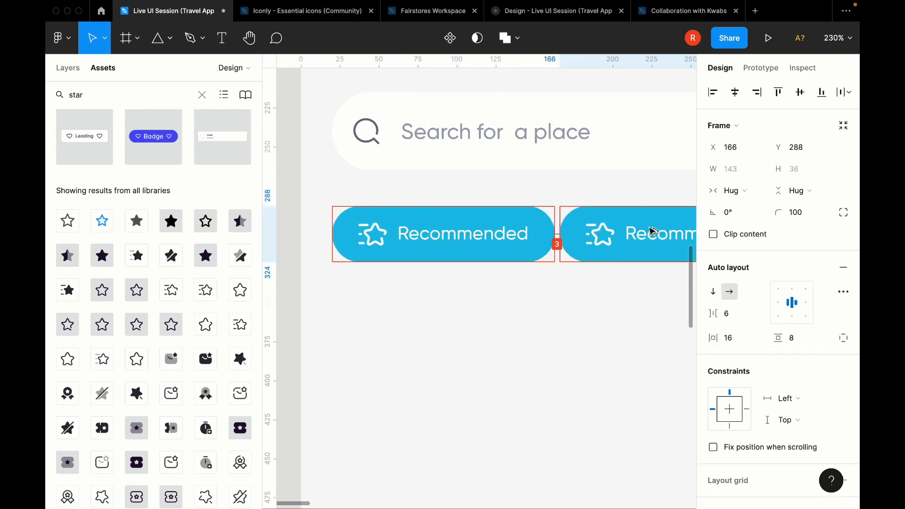
scroll(553, 244, right, 5)
double_click(550, 241)
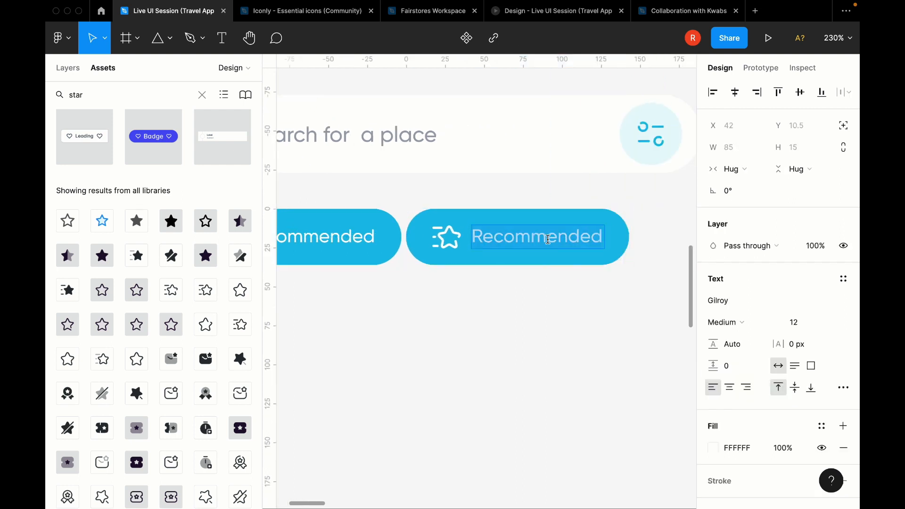
text(Popular)
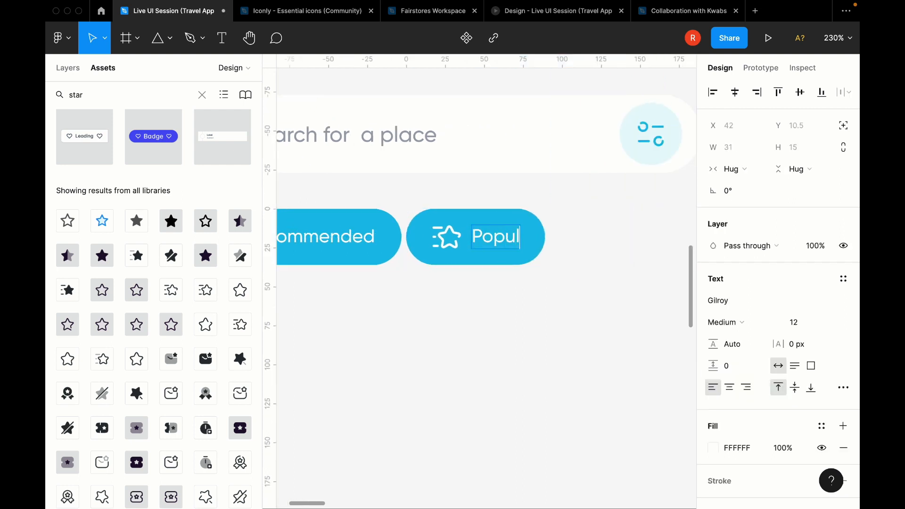
click(562, 321)
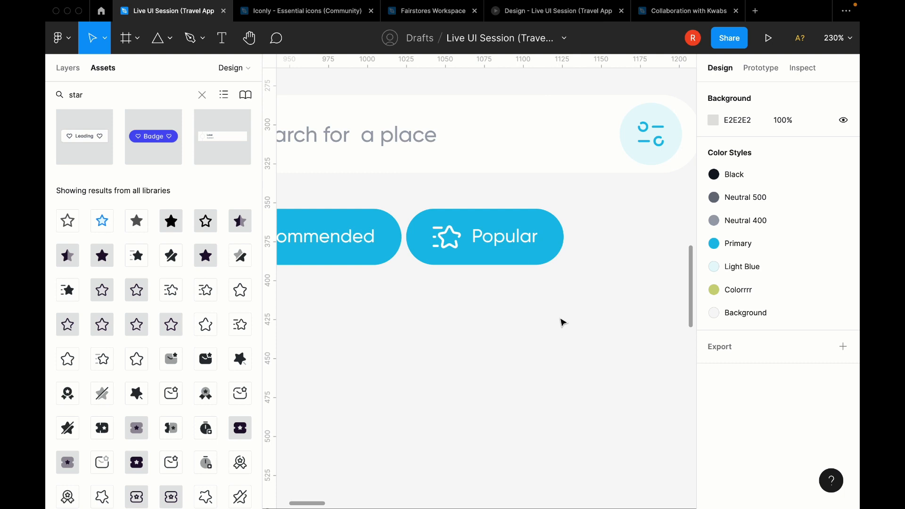
Step: Try extending the "Popular" label with filler letters to test the chip's resizing, and undo the extra text
double_click(518, 243)
double_click(518, 243)
key(Right)
text(asdasjsajasd)
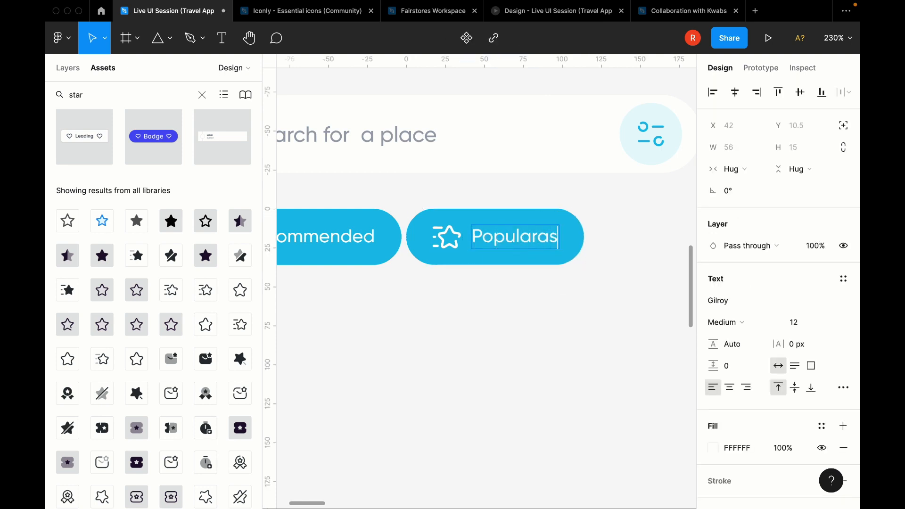
key(super+z)
key(Escape)
click(526, 320)
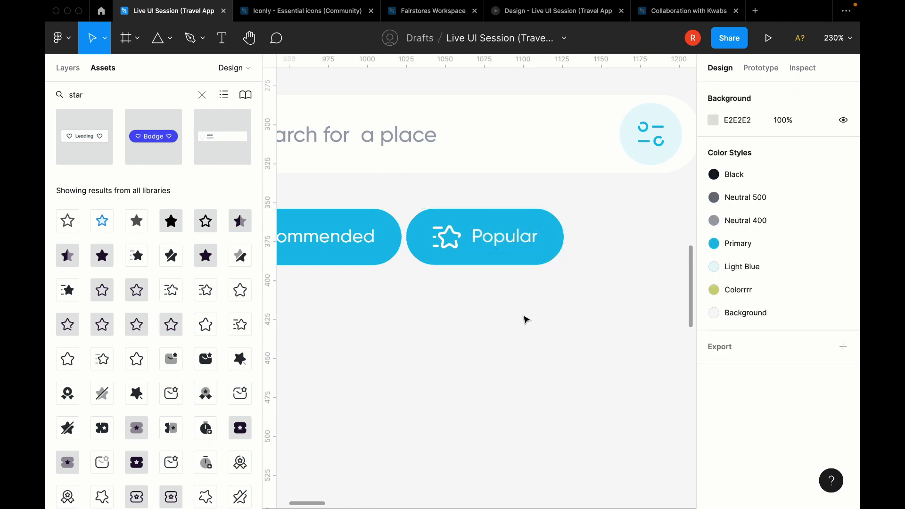
Step: Detach the Primary style from the Popular chip's fill and apply Neutral 400 to its icon and text
click(524, 243)
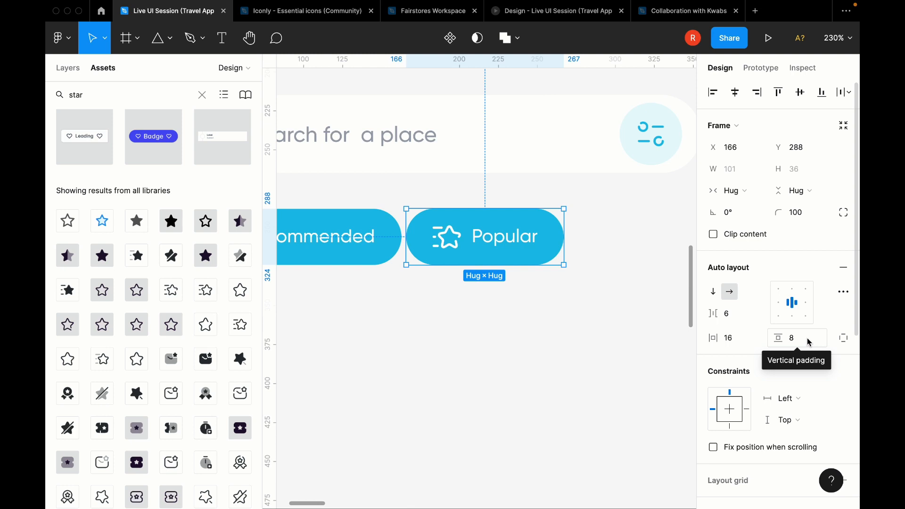
scroll(778, 330, down, 6)
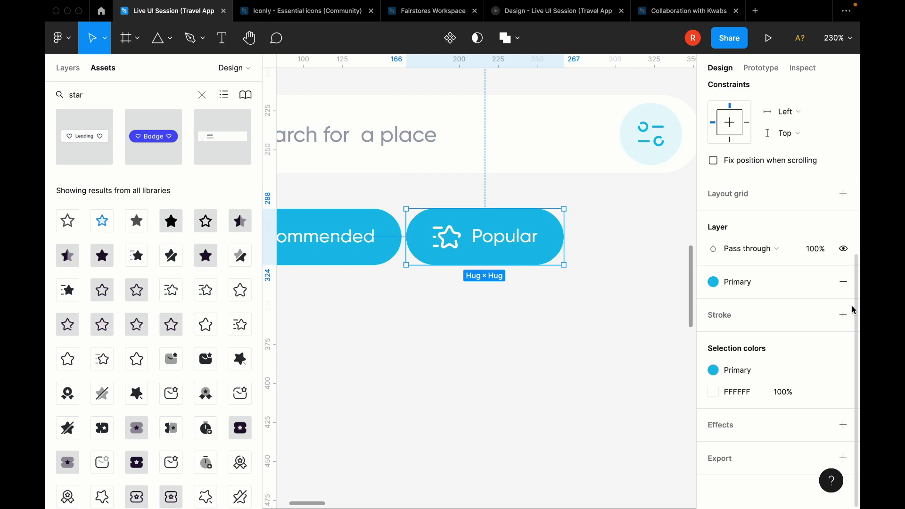
mouse_move(791, 373)
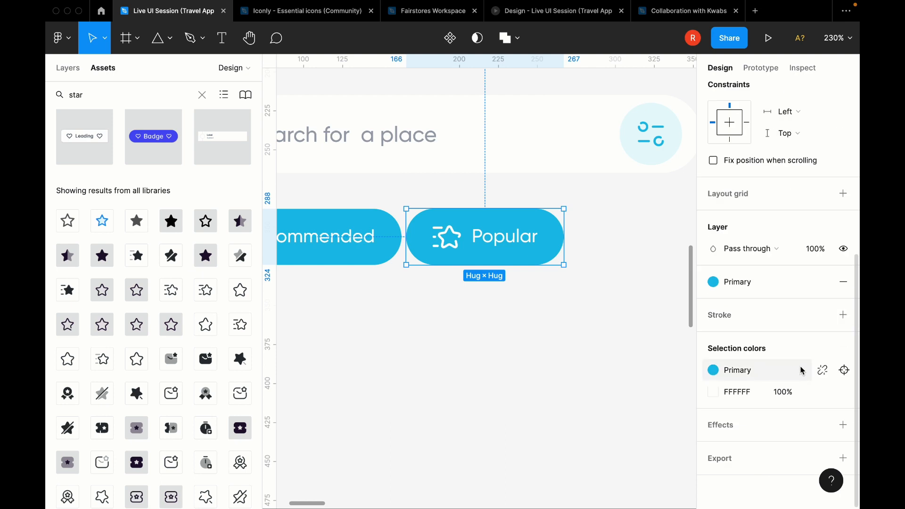
click(803, 371)
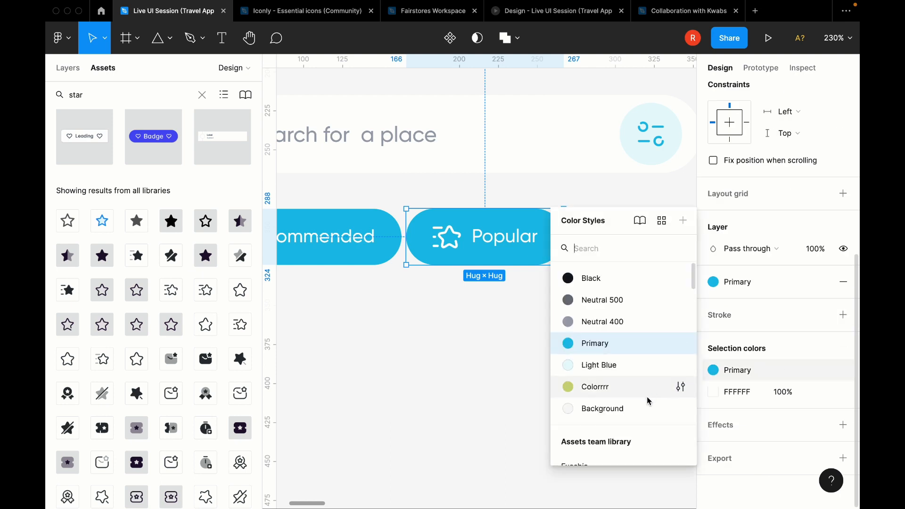
click(823, 370)
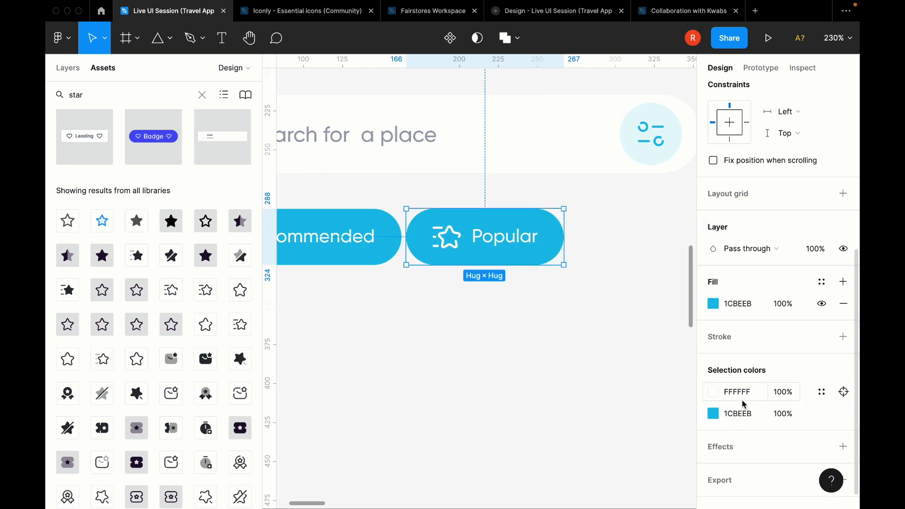
click(822, 392)
click(667, 321)
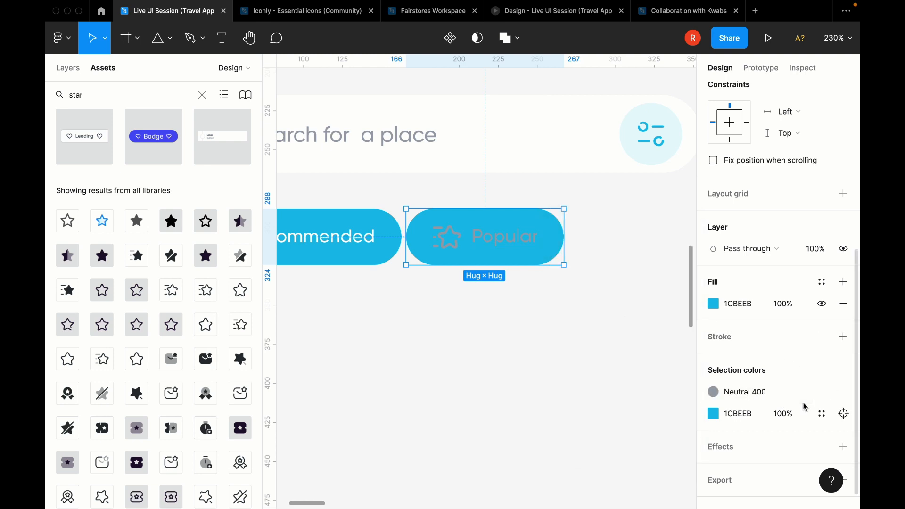
Step: Change the Popular chip's blue fill to white, FFFFFF
click(744, 417)
text(fff)
key(Return)
click(524, 303)
scroll(524, 305, down, 5)
Step: Wrap the Recommended and Popular chips in a horizontal auto layout row with an item spacing of 8
click(514, 275)
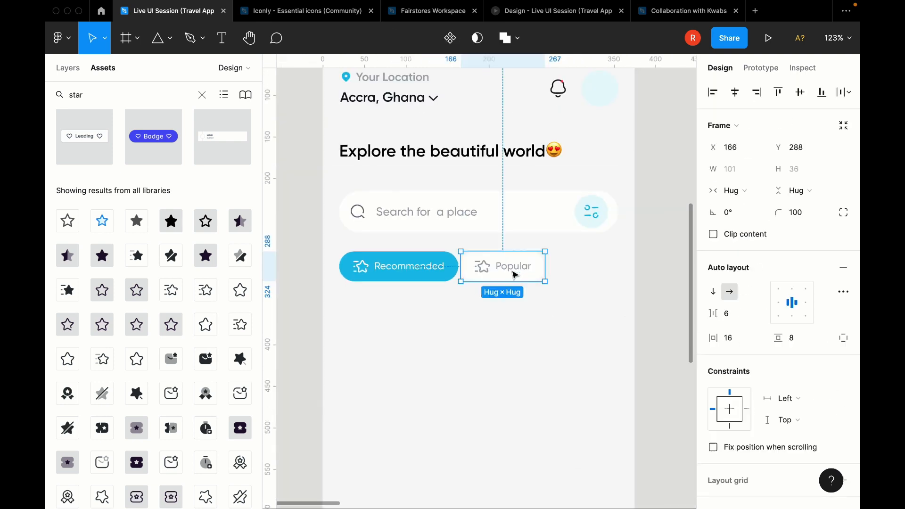
shift+click(413, 268)
key(shift+a)
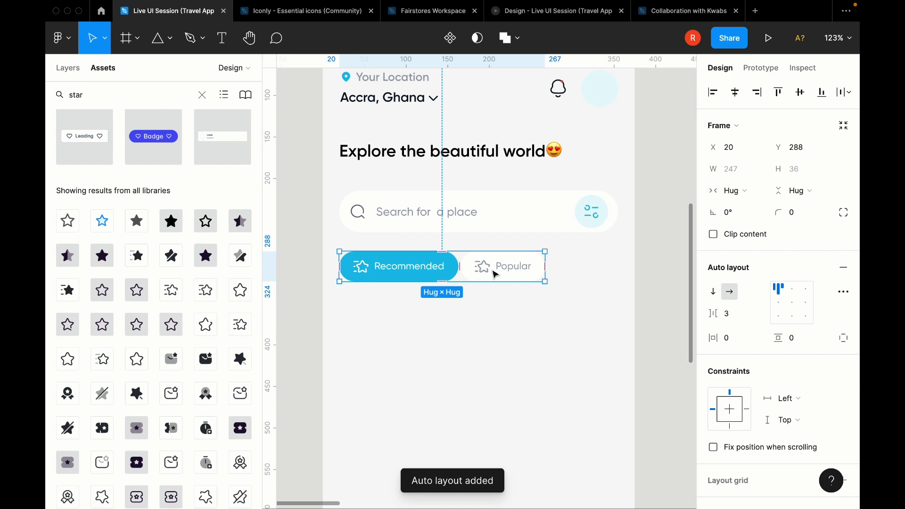
click(728, 313)
text(8)
key(Return)
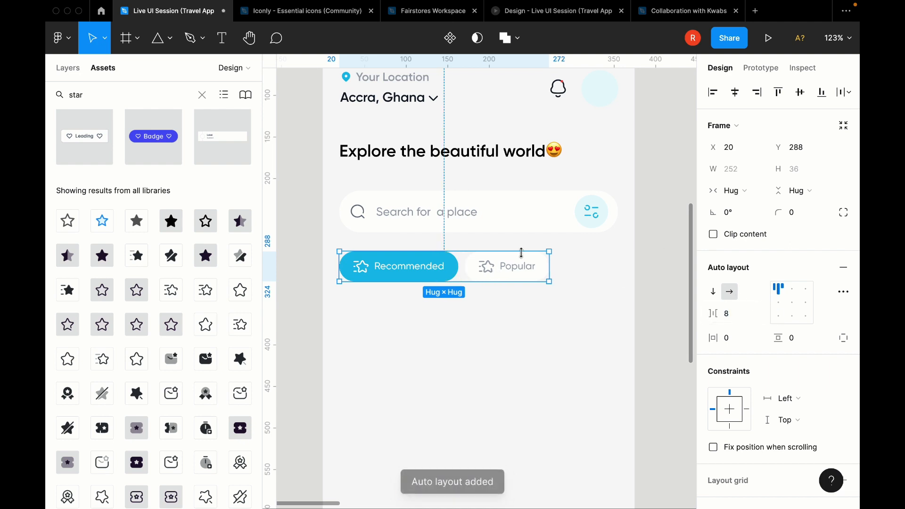
Step: Duplicate the Popular chip twice at the end of the chip row
click(528, 268)
key(super+d)
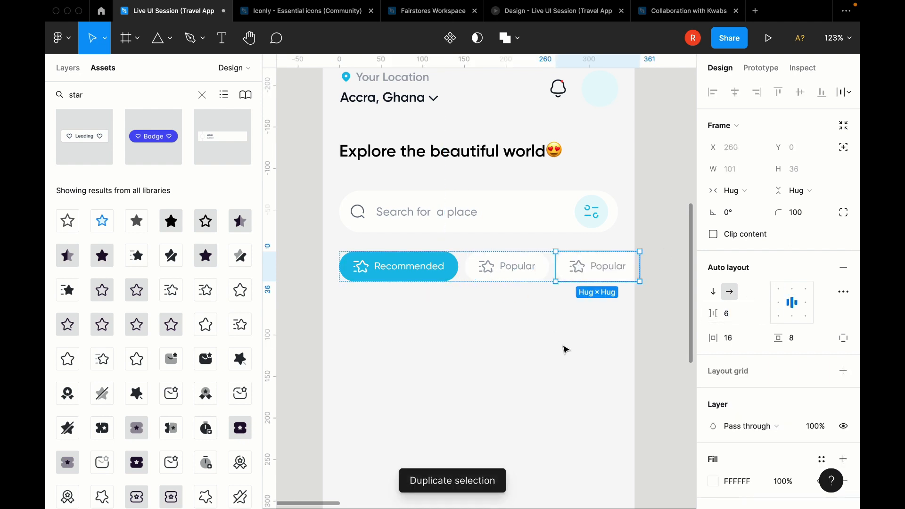
click(605, 337)
Step: Nudge the whole chip row up and left to X 19, Y 286
click(538, 277)
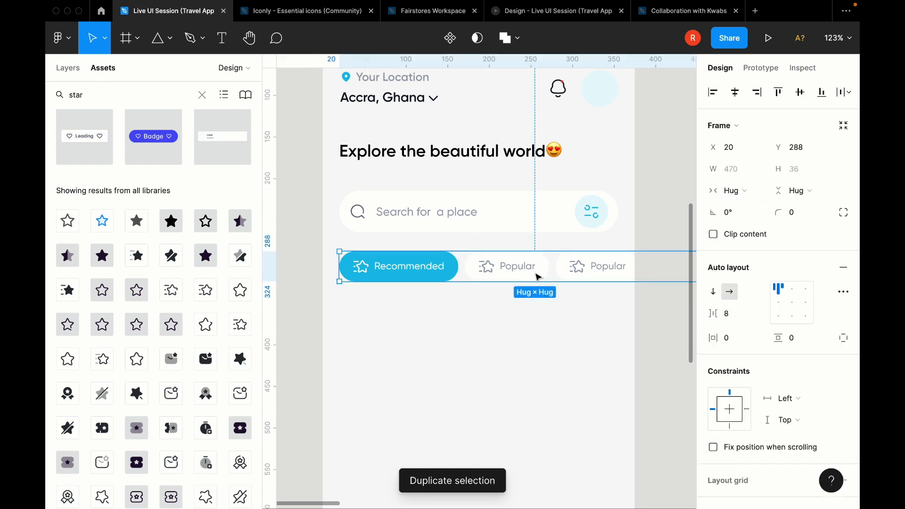
key(Up)
key(Left)
key(Up)
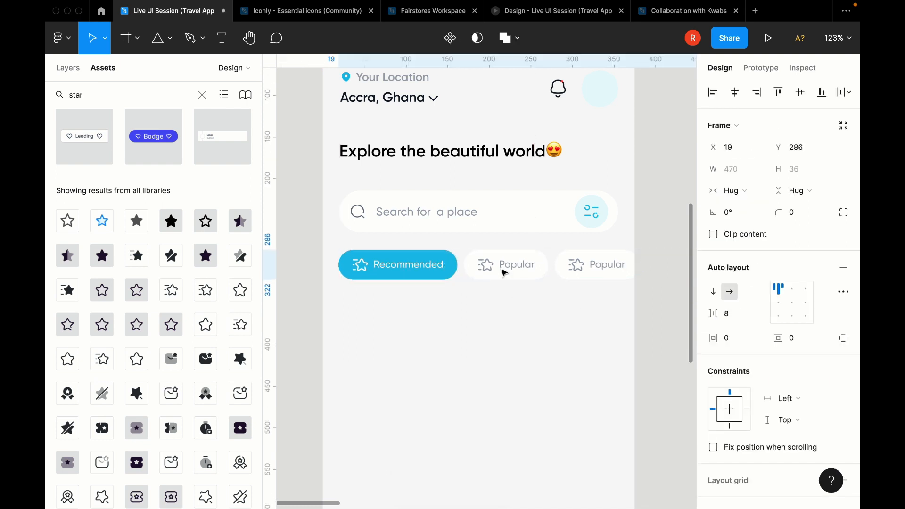
Step: Set the horizontal padding of the Recommended chip and the first two Popular chips to 14
scroll(500, 269, up, 5)
scroll(500, 270, down, 3)
double_click(498, 270)
shift+click(430, 266)
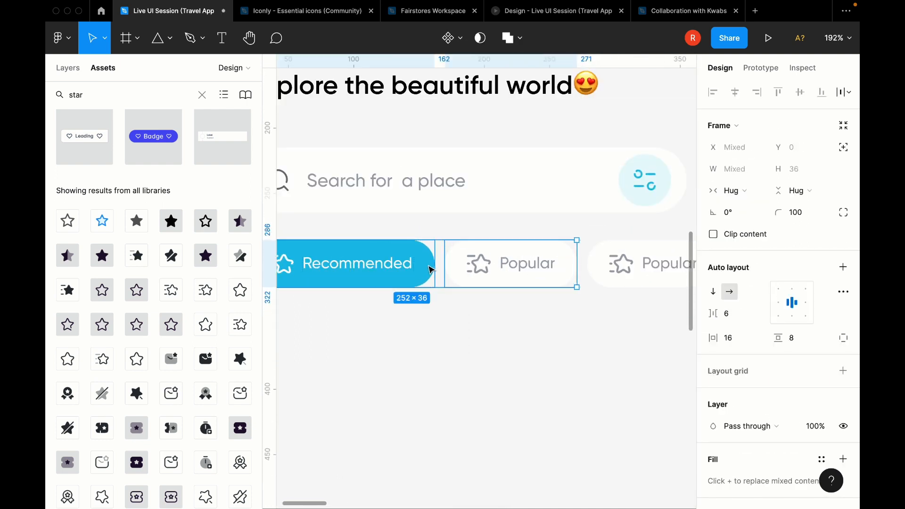
shift+click(660, 270)
scroll(660, 270, right, 3)
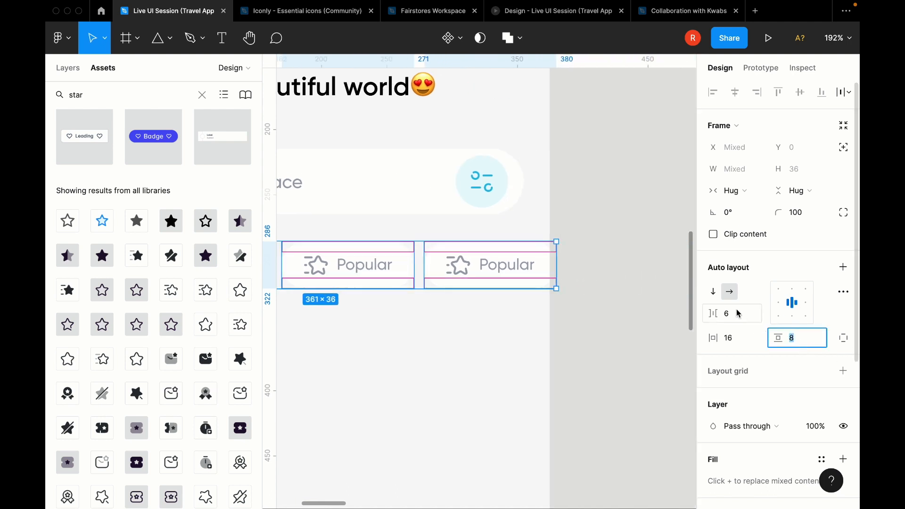
click(745, 339)
text(14)
key(Return)
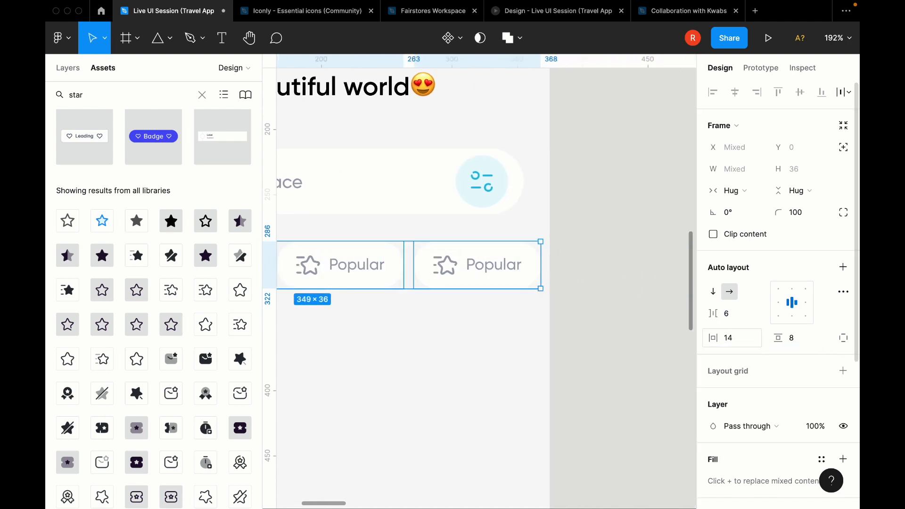
click(535, 264)
scroll(533, 264, down, 3)
click(588, 301)
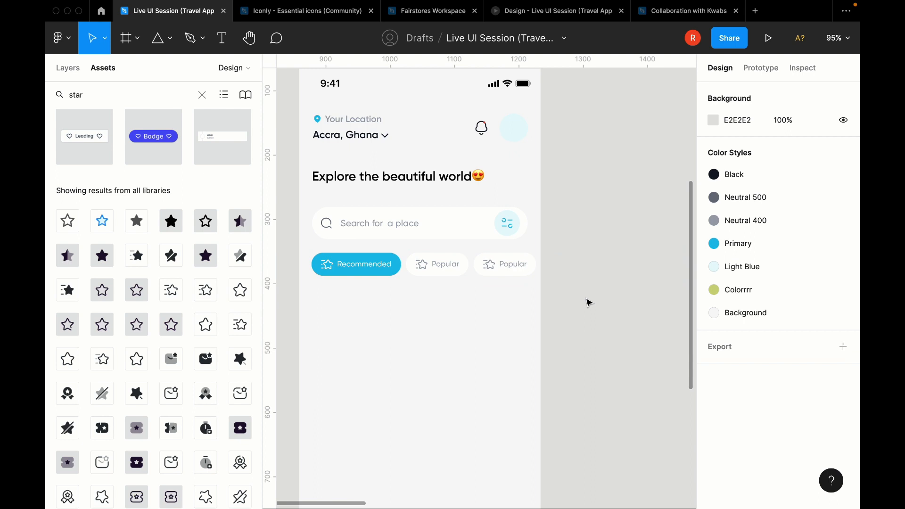
Step: Reduce the horizontal padding of the Recommended chip and the first two Popular chips to 12
double_click(388, 264)
shift+click(438, 264)
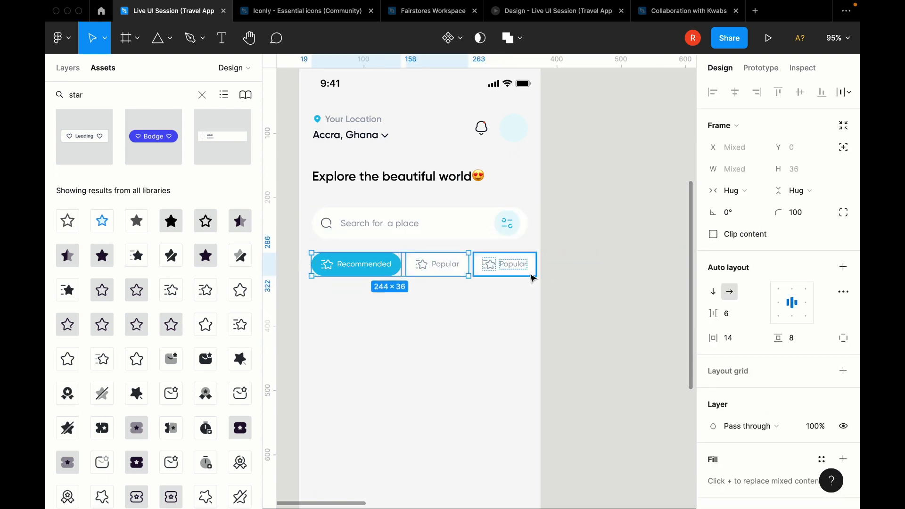
shift+click(505, 264)
click(730, 337)
text(12)
key(Return)
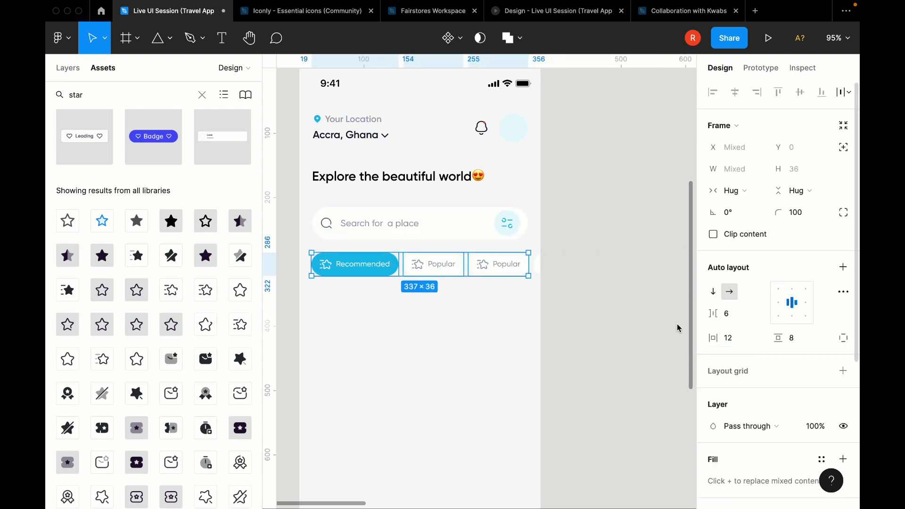
click(583, 300)
Step: Nudge the chip row down below the search bar to Y 288
scroll(559, 274, up, 5)
click(560, 274)
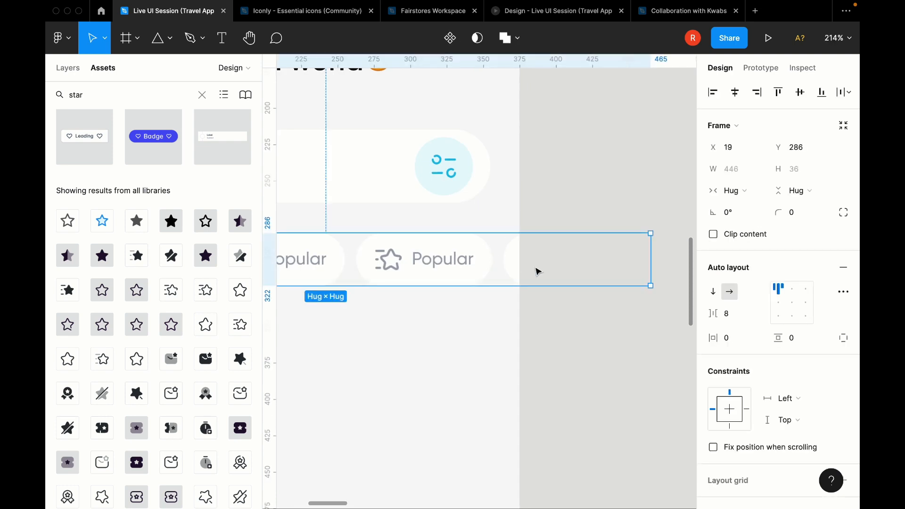
scroll(537, 271, down, 5)
key(Down)
key(Down)
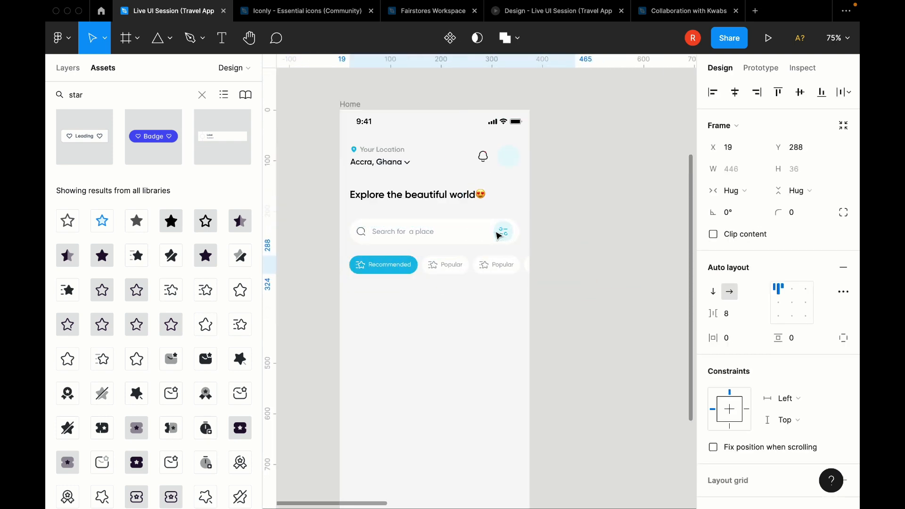
click(568, 234)
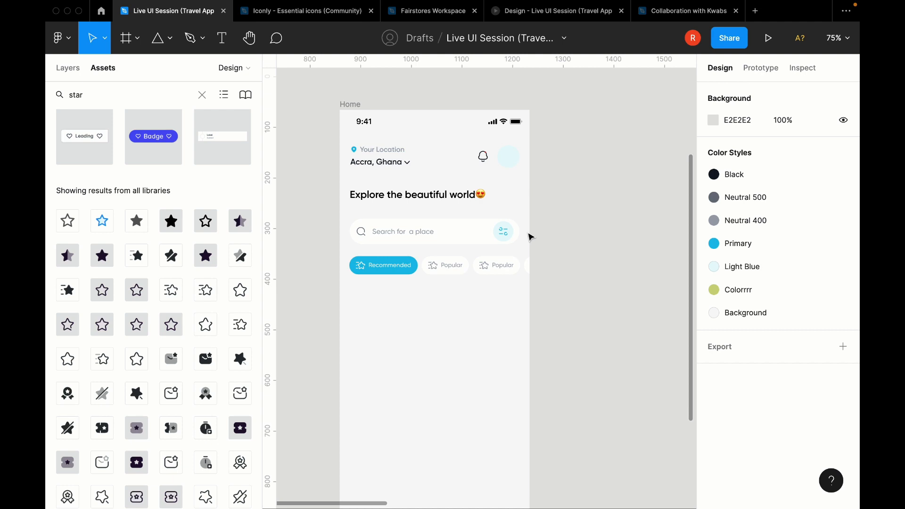
Step: Show the layout grids and try item spacings of 10 and 20 in the chip row
key(ctrl+g)
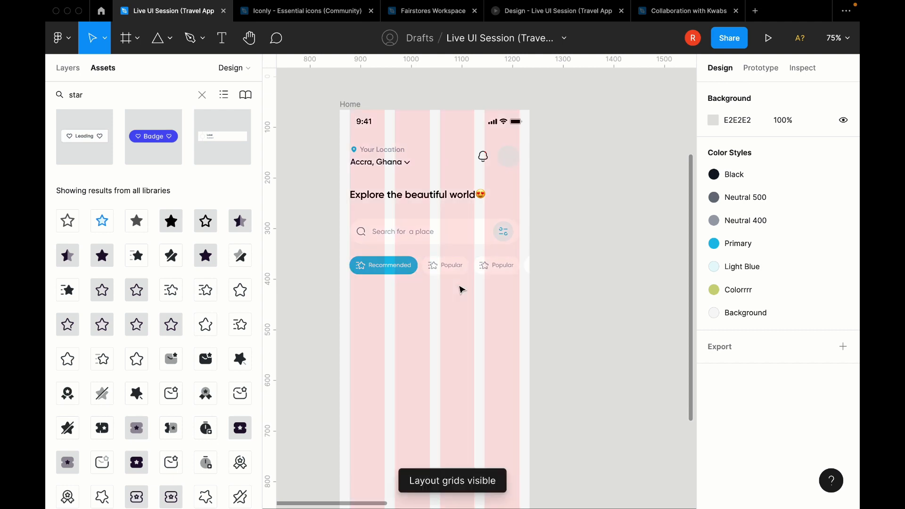
scroll(460, 287, up, 5)
click(554, 253)
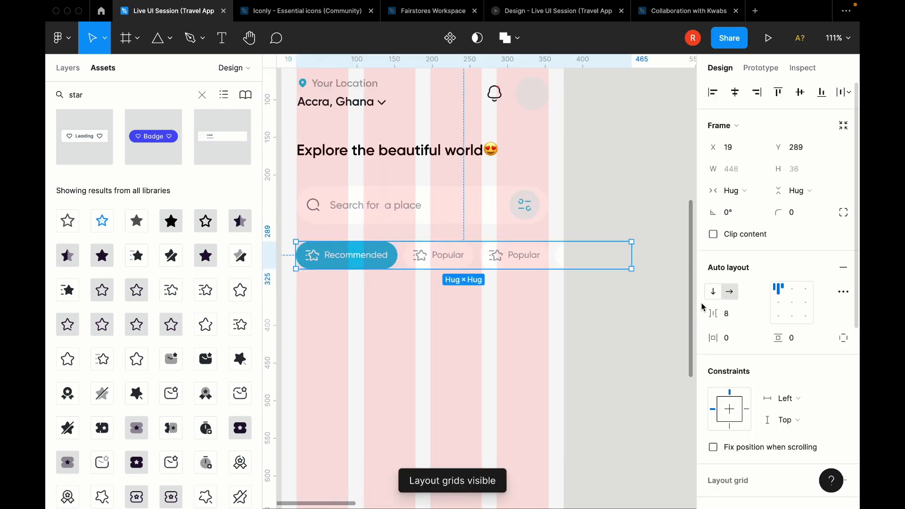
click(736, 313)
text(10)
double_click(741, 320)
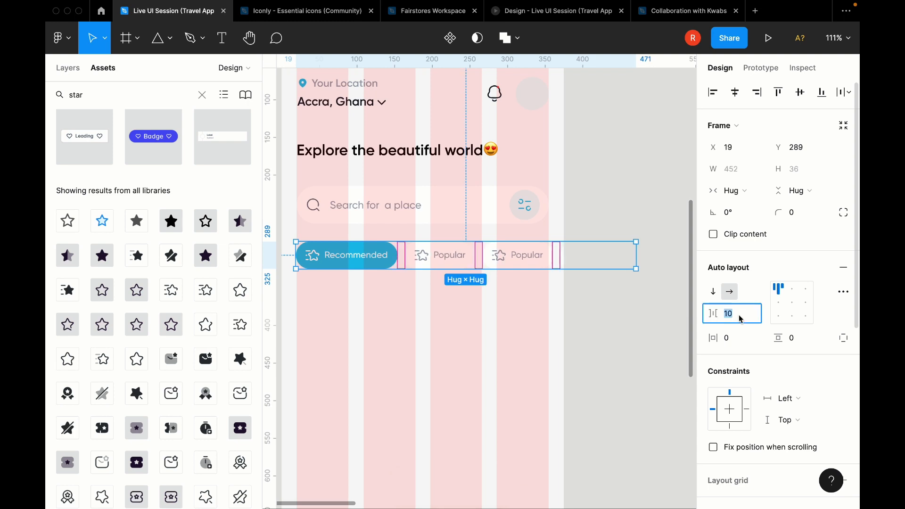
text(20)
key(Return)
Step: Set the chip row's item spacing to 14 and hide the layout grids
click(742, 319)
text(1)
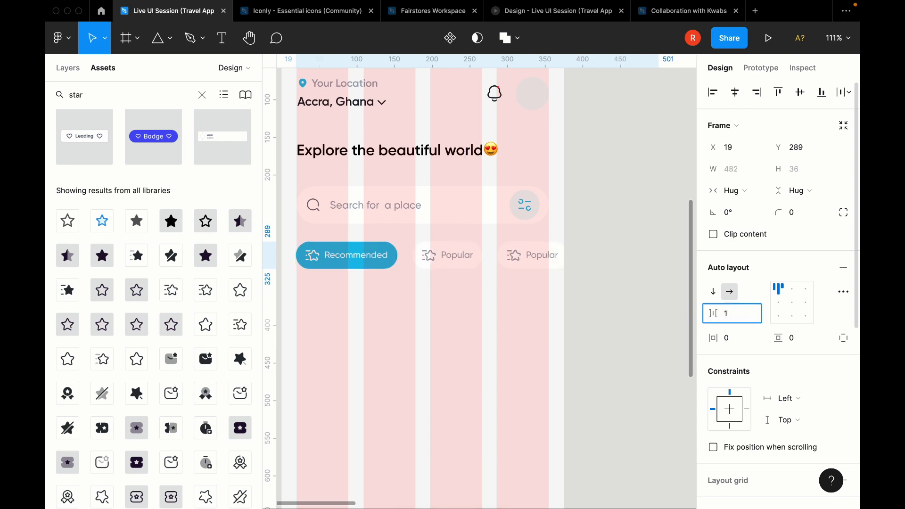
text(4)
key(Return)
key(ctrl+g)
scroll(564, 301, up, 5)
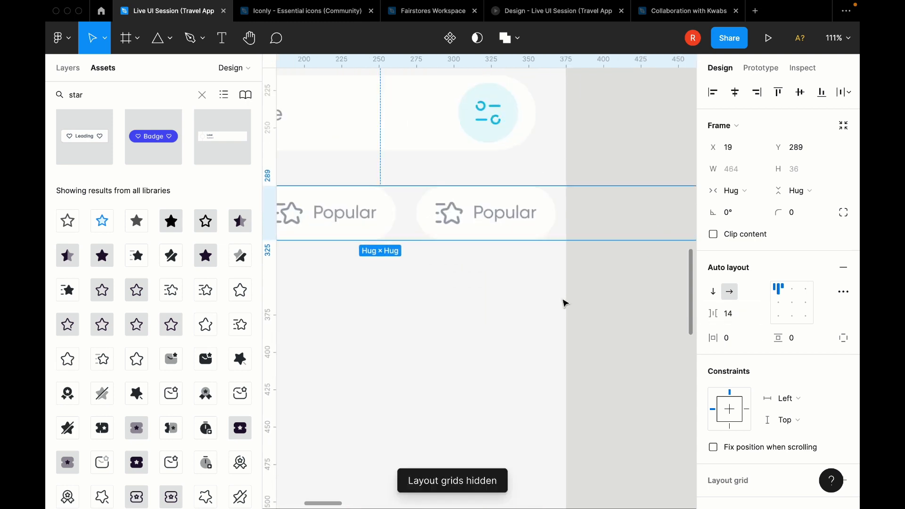
scroll(562, 236, down, 5)
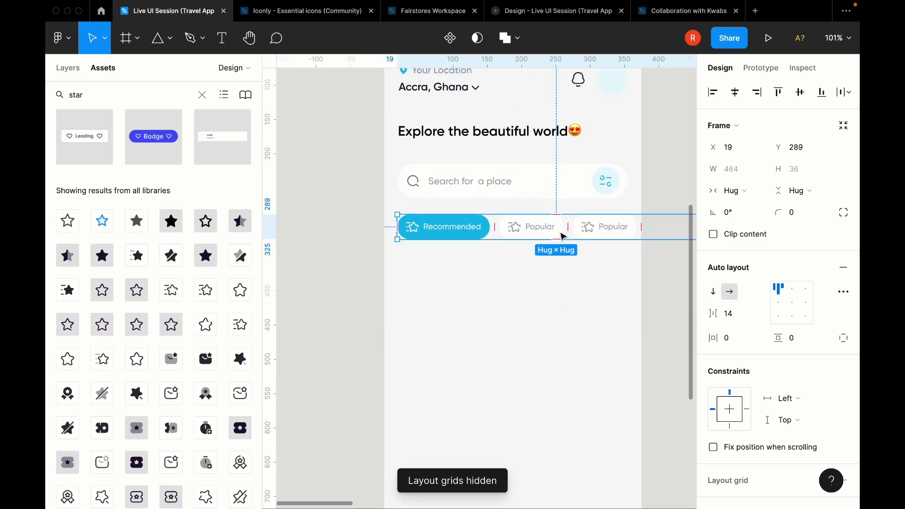
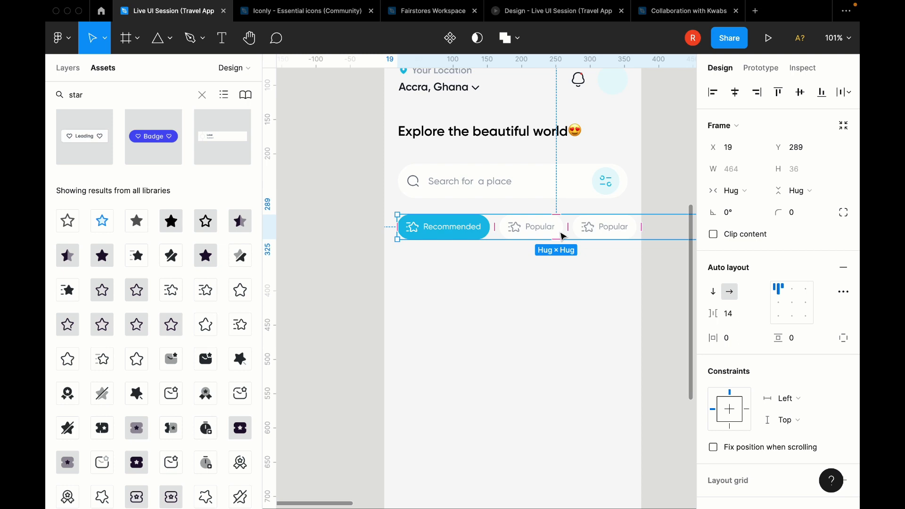
Step: Try item spacings of 10 and 8 between the chips in the row
click(746, 316)
text(10)
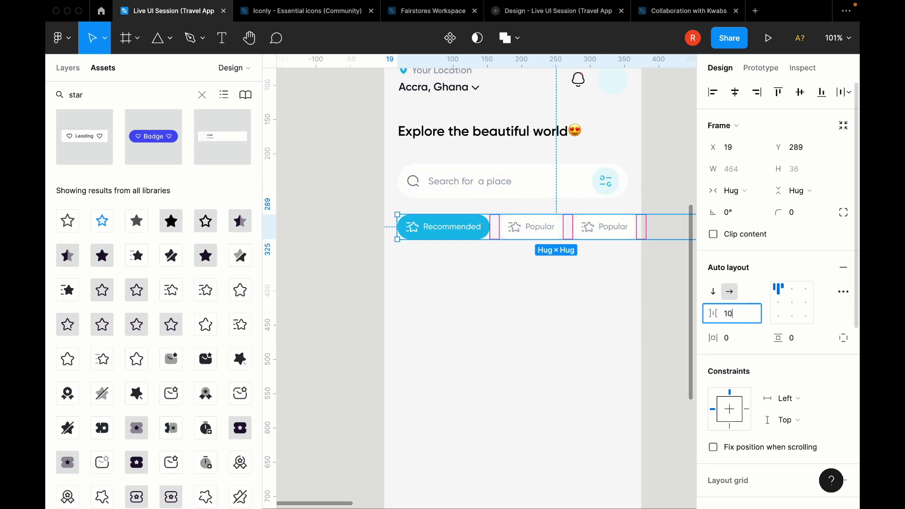
key(Return)
click(748, 320)
text(8)
key(Return)
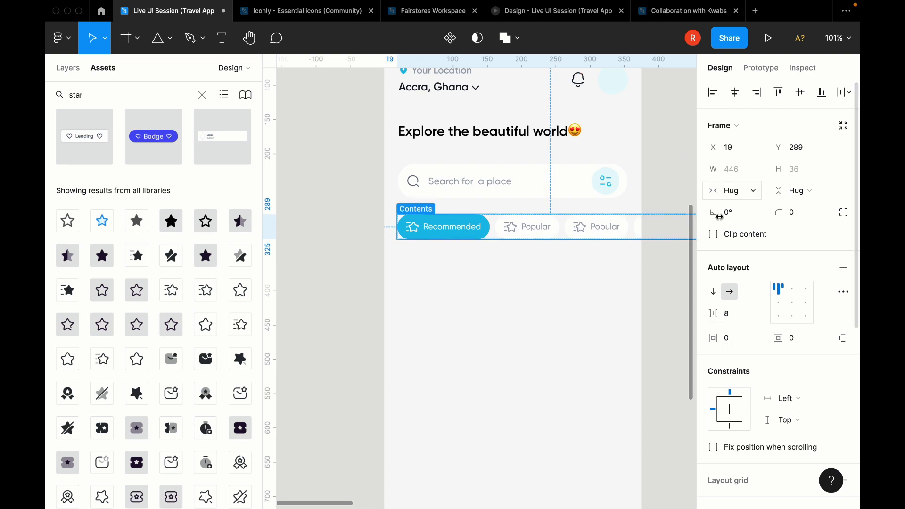
Step: Set the chip row's item spacing to 6
click(742, 314)
key(Return)
scroll(649, 204, up, 10)
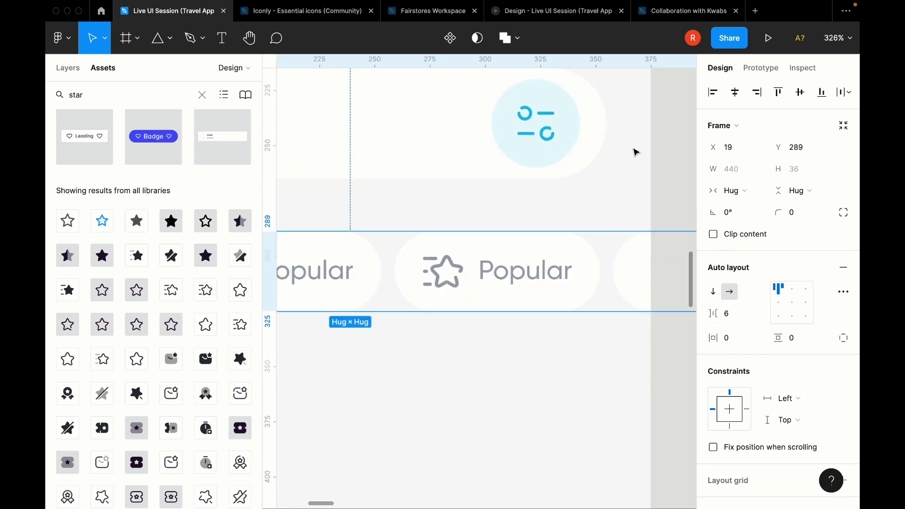
scroll(633, 149, down, 7)
click(633, 149)
scroll(633, 150, down, 3)
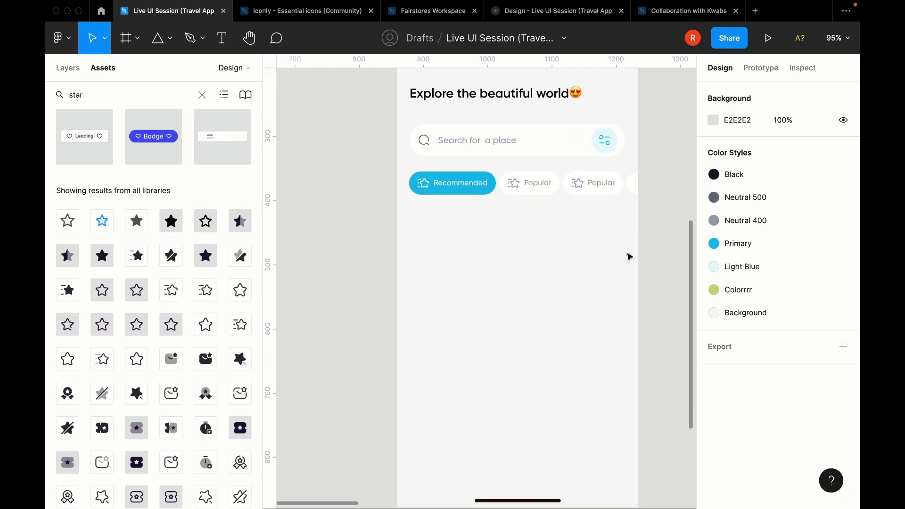
Step: Check the vertical gap between the search bar and the chip row, and inspect the placement of the search bar and the explore heading
scroll(628, 256, down, 4)
scroll(628, 256, right, 2)
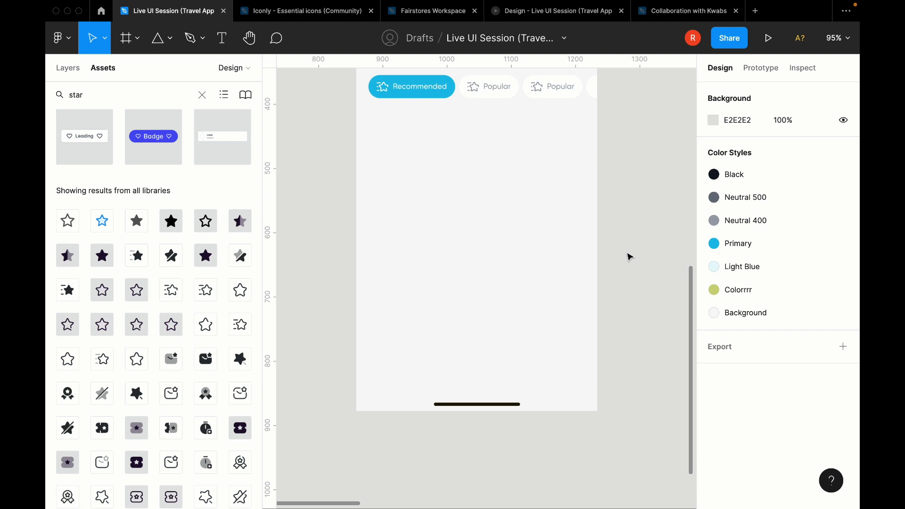
scroll(630, 256, up, 4)
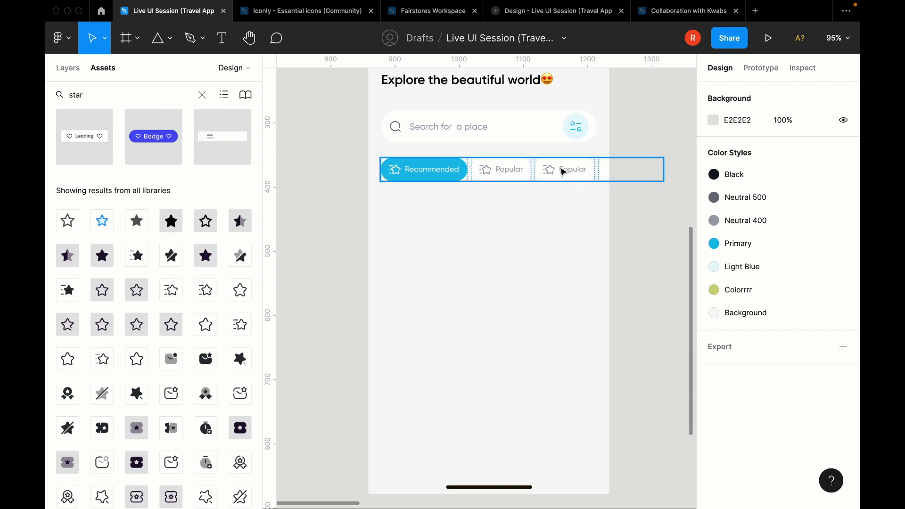
click(560, 170)
shift+click(554, 140)
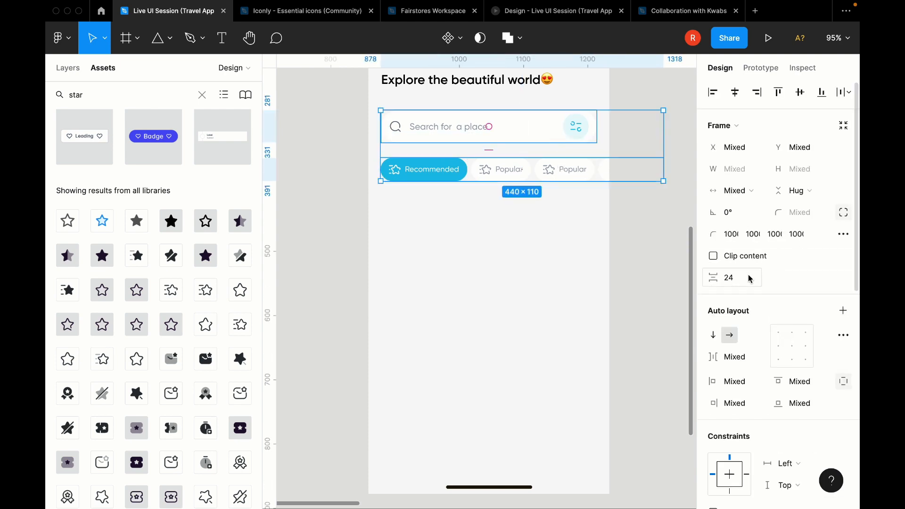
click(574, 291)
click(587, 135)
scroll(579, 136, up, 2)
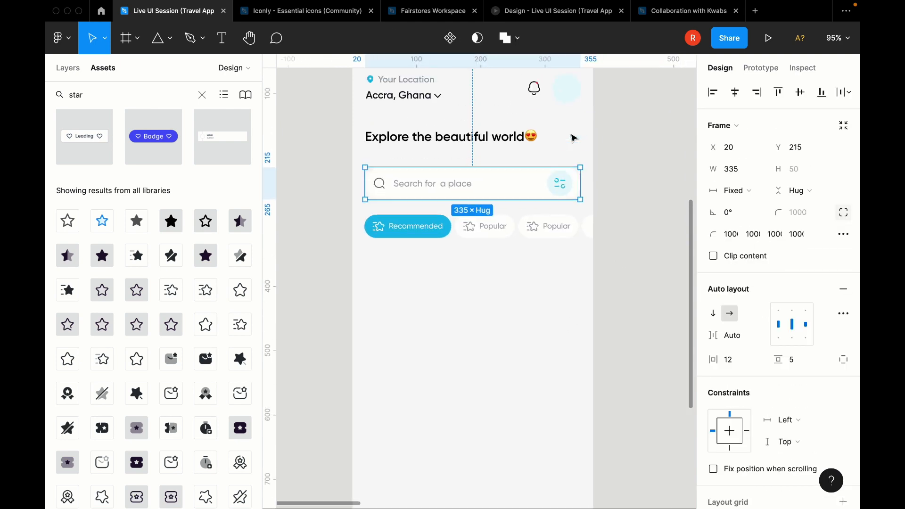
click(648, 173)
click(493, 141)
scroll(492, 181, up, 2)
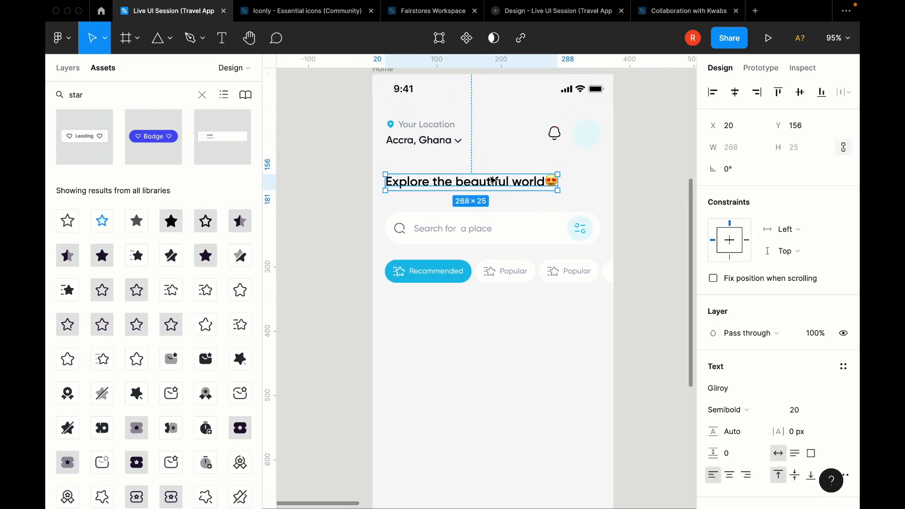
Step: Open the Home frame's column grid settings and show the layout grids over the screen
scroll(379, 81, up, 1)
click(373, 85)
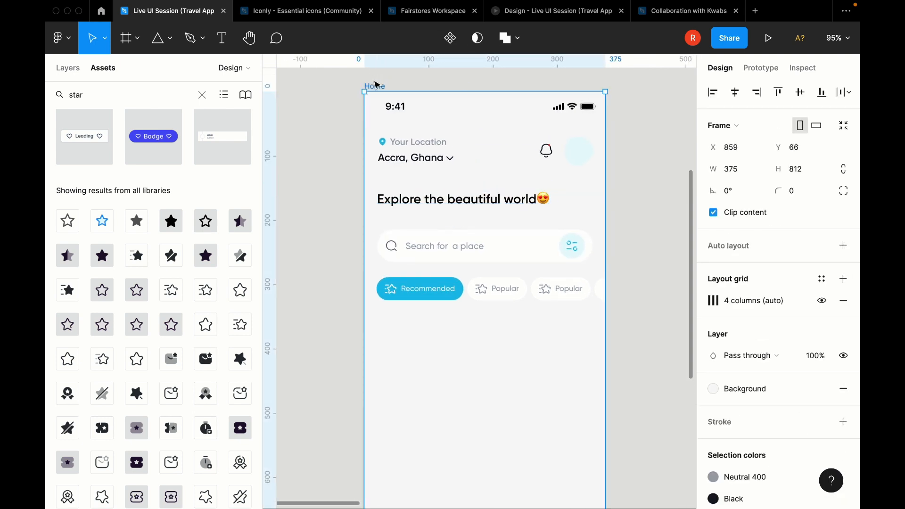
click(714, 301)
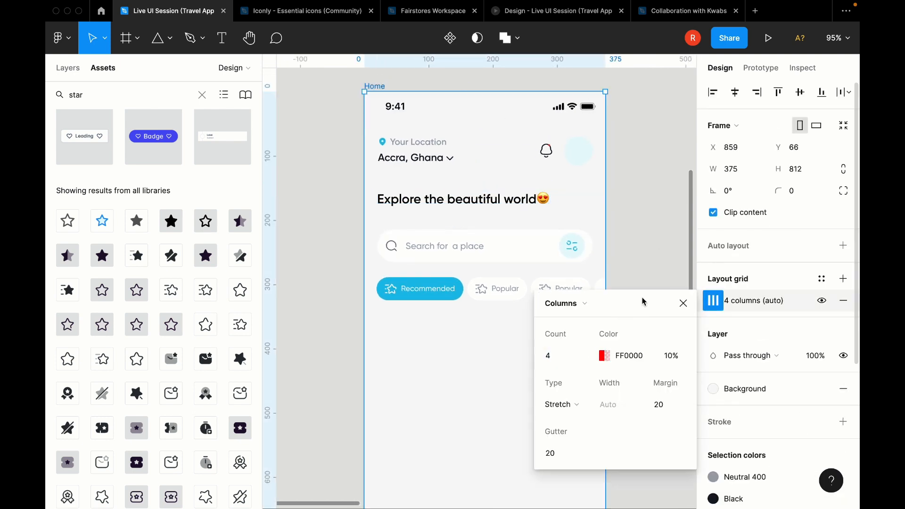
drag(634, 305, 676, 283)
key(ctrl+g)
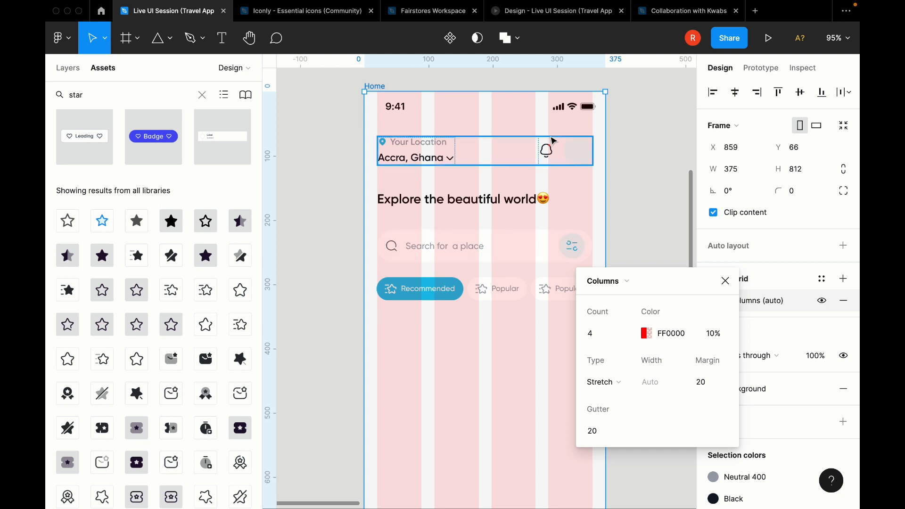
scroll(408, 153, up, 2)
scroll(404, 149, down, 3)
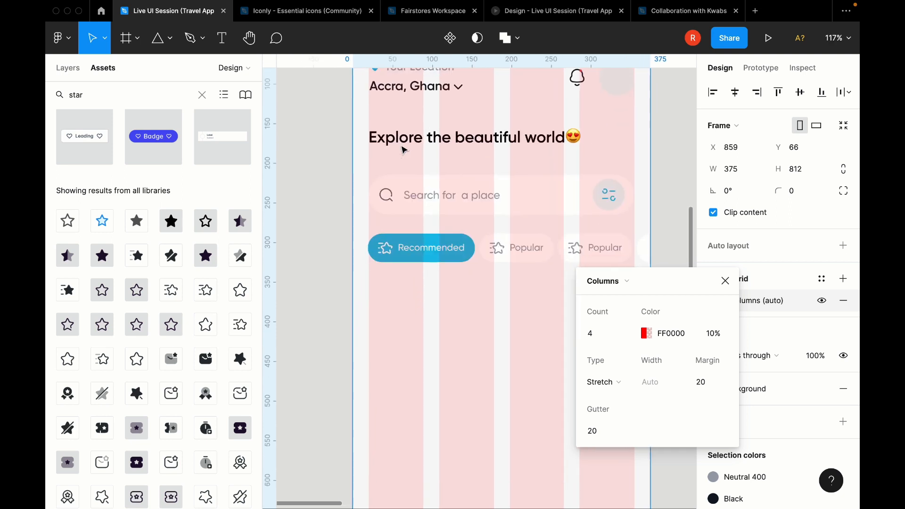
Step: Close the Home frame's column grid settings and hide the layout grids
scroll(404, 148, up, 4)
scroll(404, 149, right, 1)
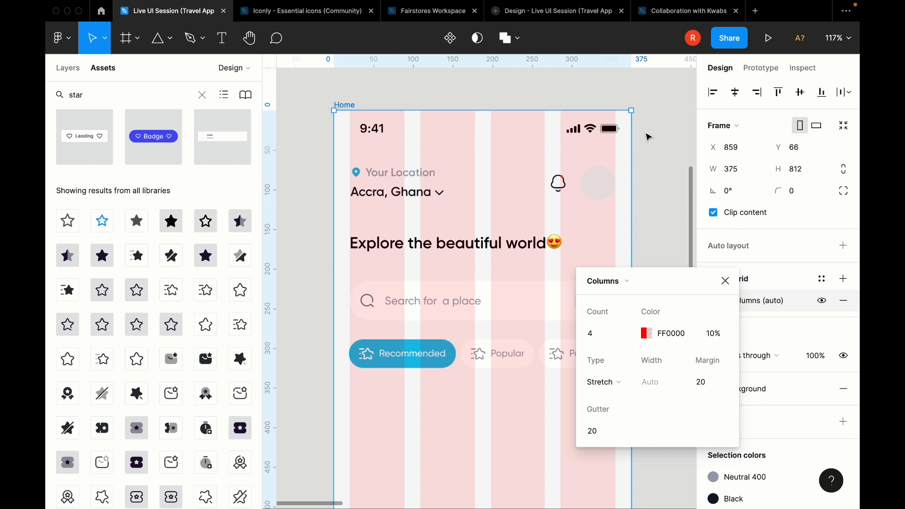
scroll(480, 231, down, 2)
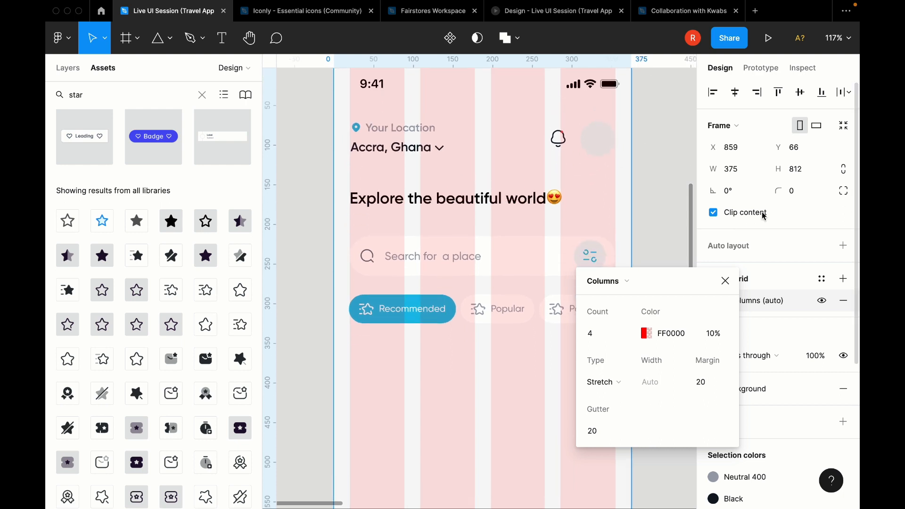
click(725, 281)
click(672, 268)
key(ctrl+g)
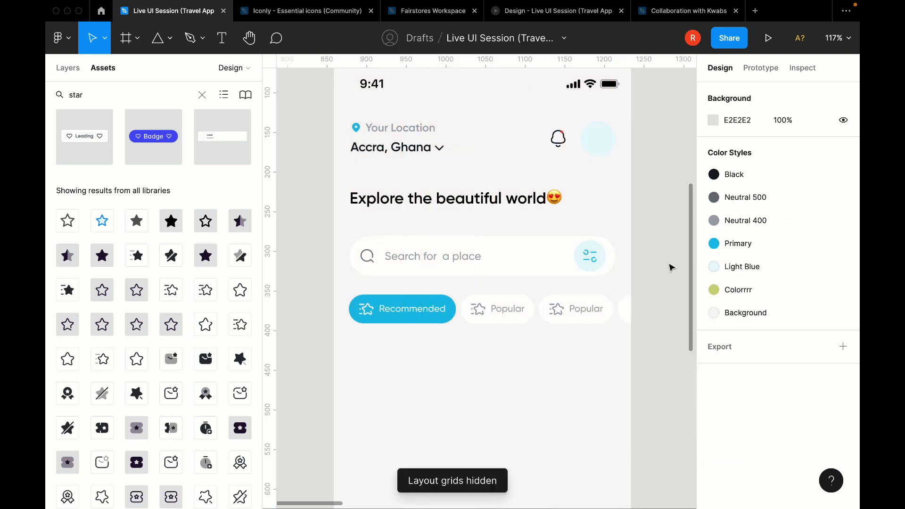
Step: Examine the layout settings of the location header, search bar and category chips, and view the Home screen as a whole
scroll(671, 267, down, 1)
scroll(672, 267, right, 1)
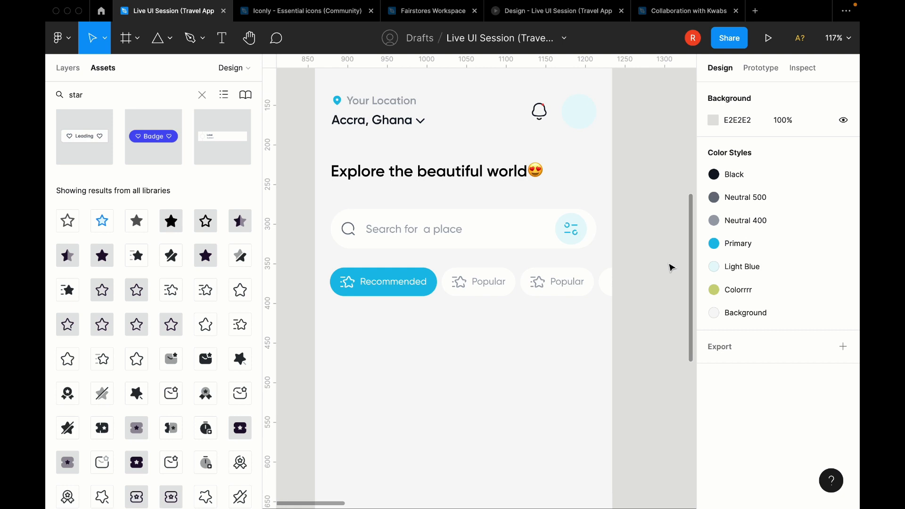
click(326, 122)
double_click(409, 112)
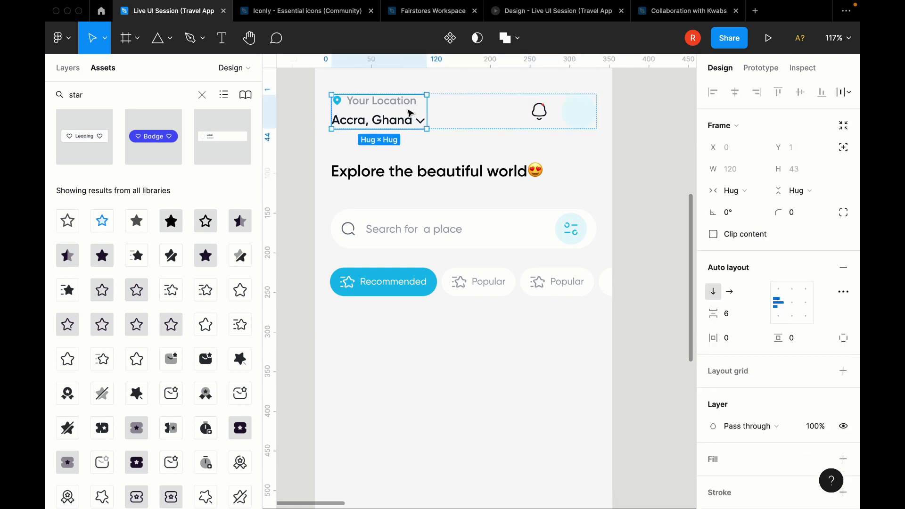
double_click(407, 109)
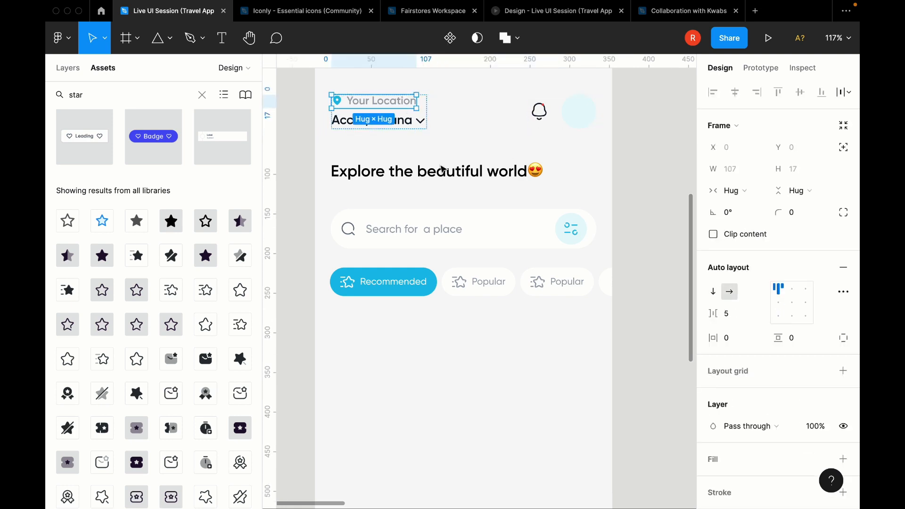
click(479, 175)
click(490, 233)
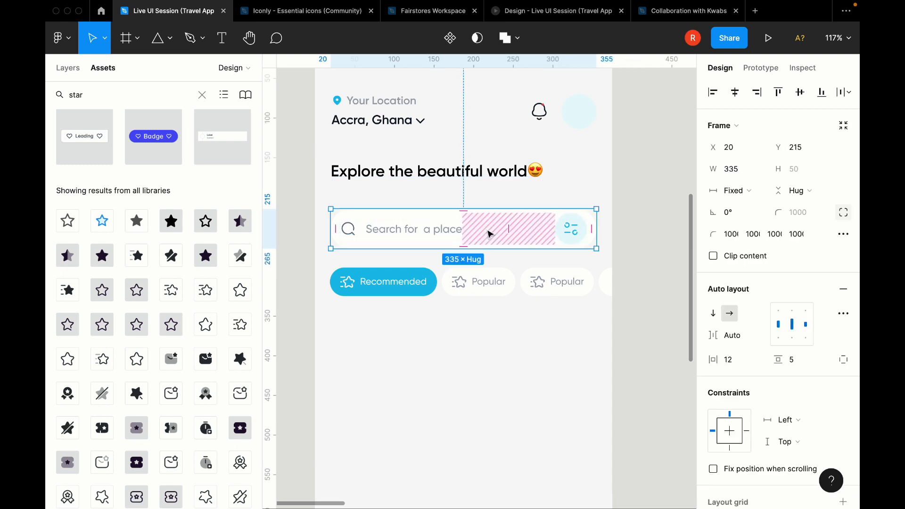
click(393, 264)
double_click(386, 288)
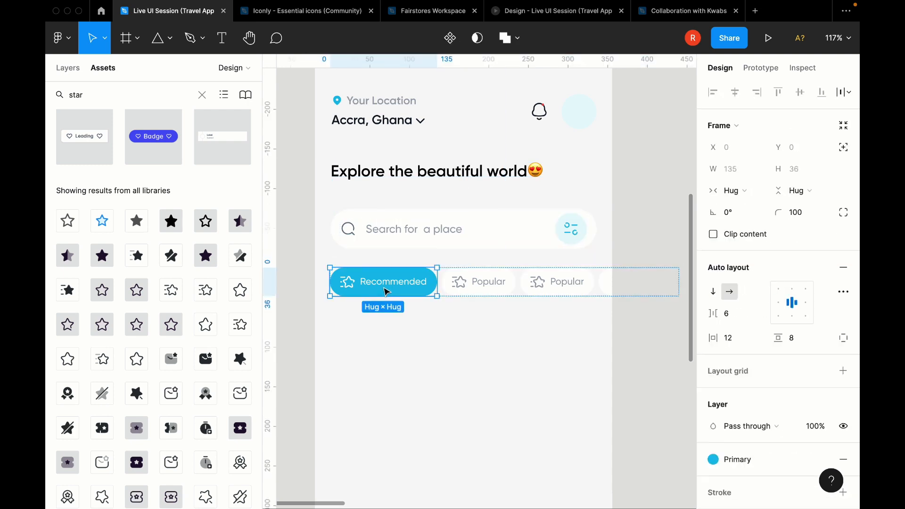
click(494, 291)
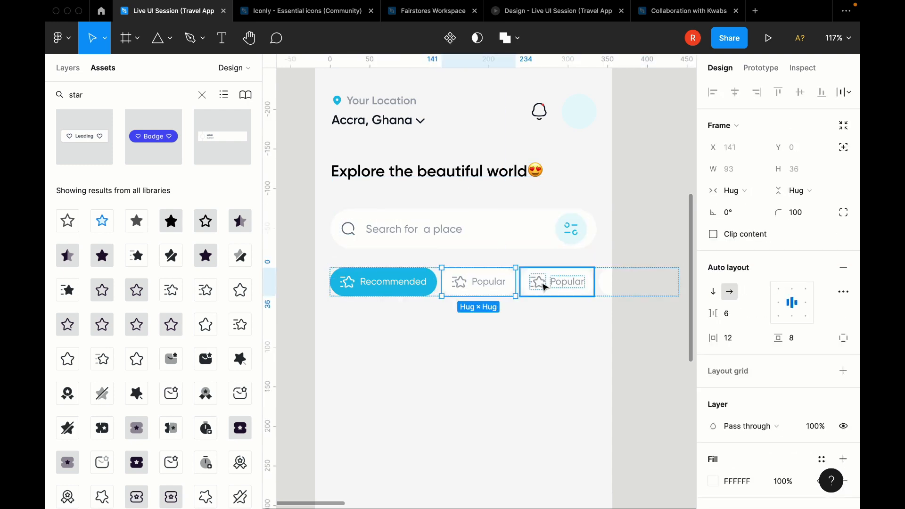
click(543, 286)
click(540, 339)
scroll(540, 340, down, 5)
click(560, 314)
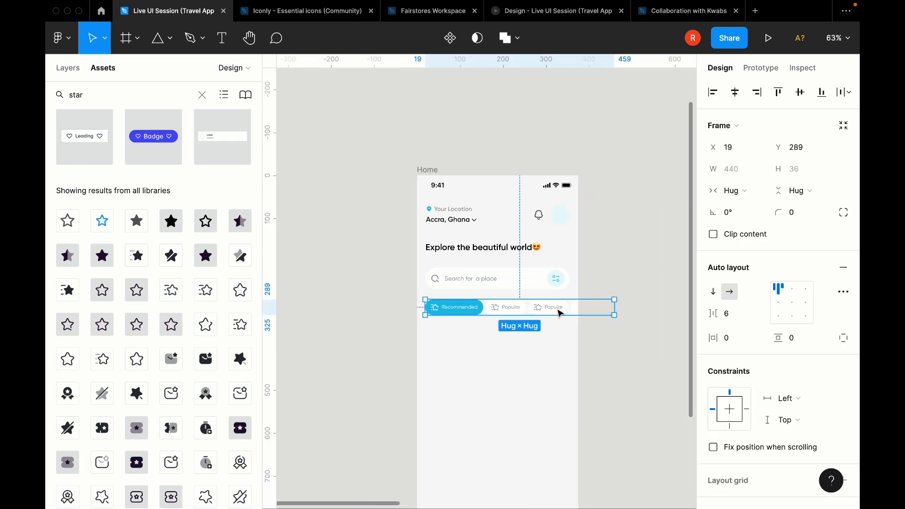
click(537, 338)
scroll(536, 336, down, 2)
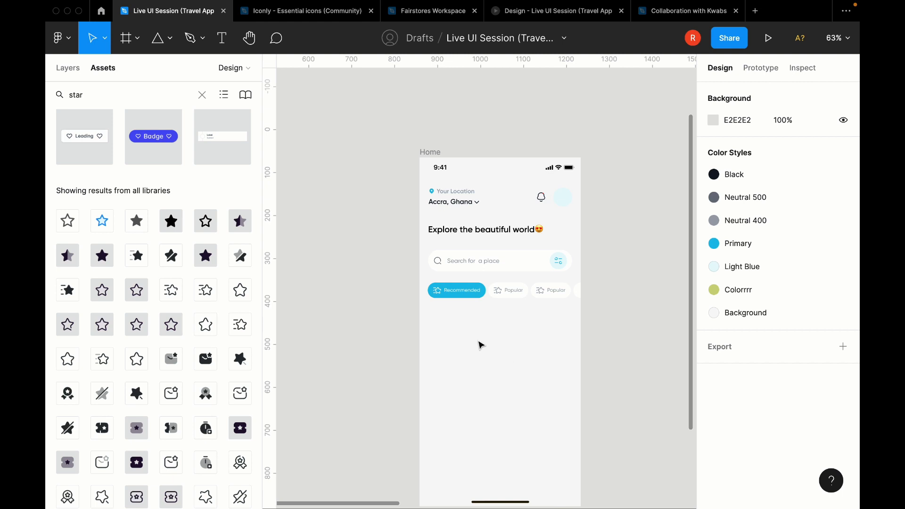
Step: Show the layout grids and draw a frame about 246 × 241 below the chip row, starting at the first column
scroll(482, 346, up, 5)
key(ctrl+g)
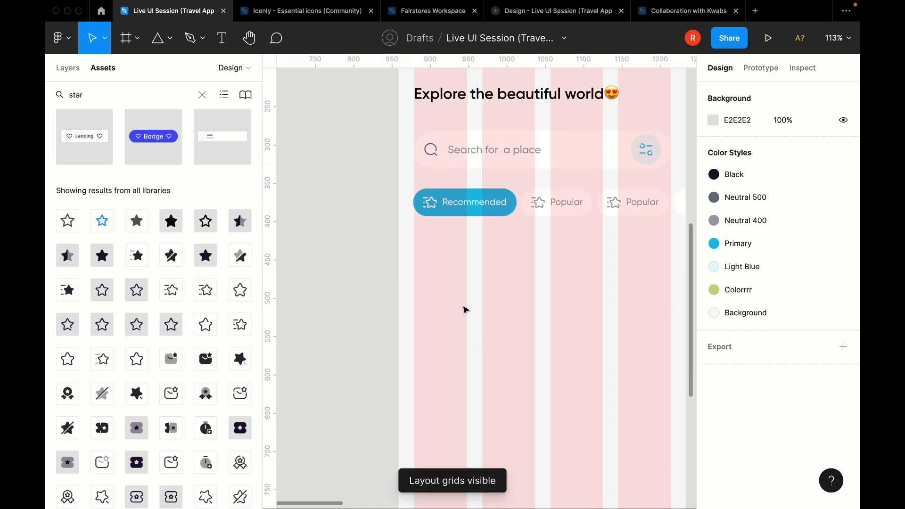
key(f)
drag(414, 241, 604, 428)
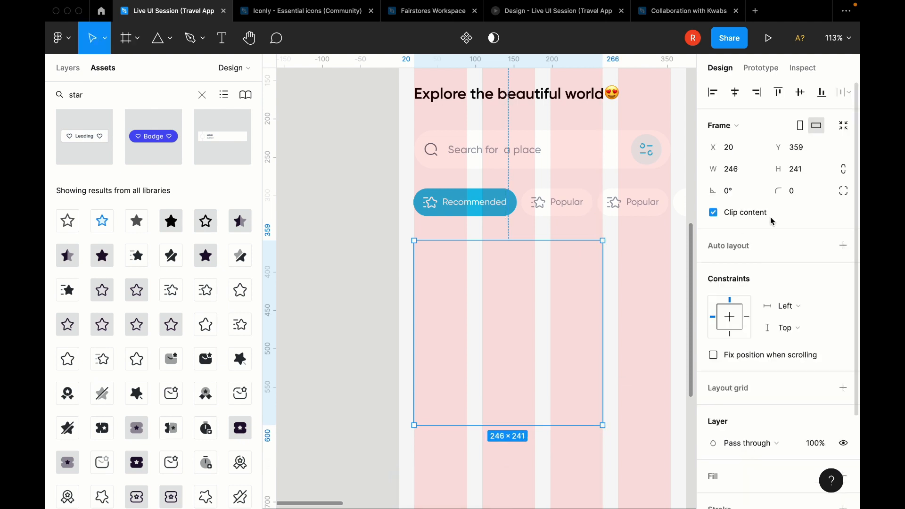
Step: Resize the new frame to 264 wide and 205 high, and hide the layout grids
click(746, 171)
text(26)
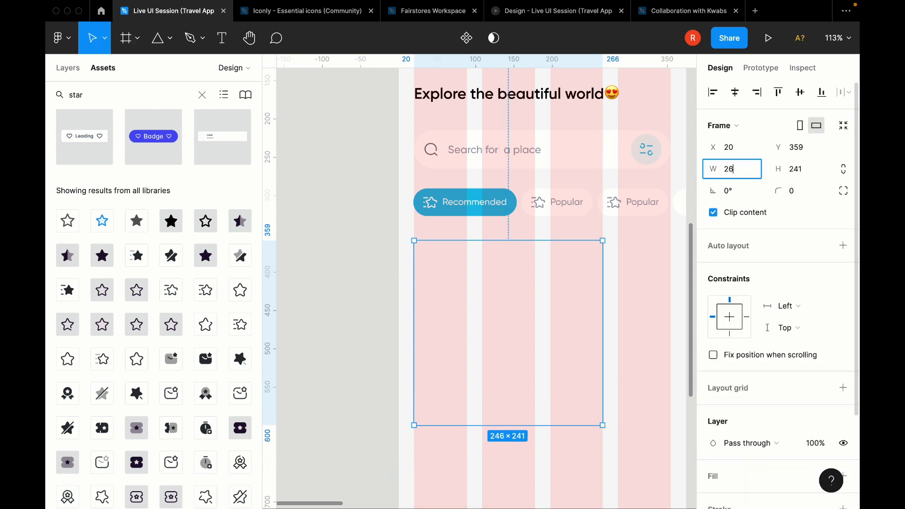
text(4)
key(Tab)
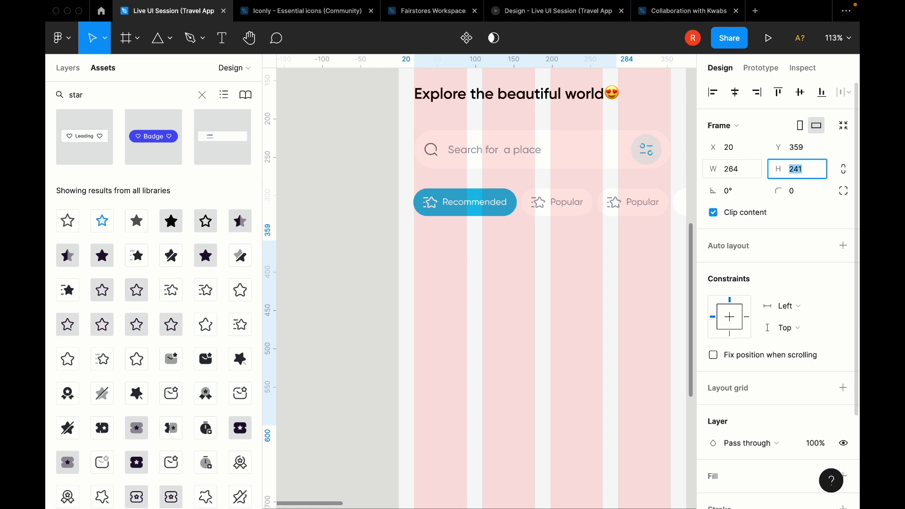
text(205)
key(Return)
key(ctrl+g)
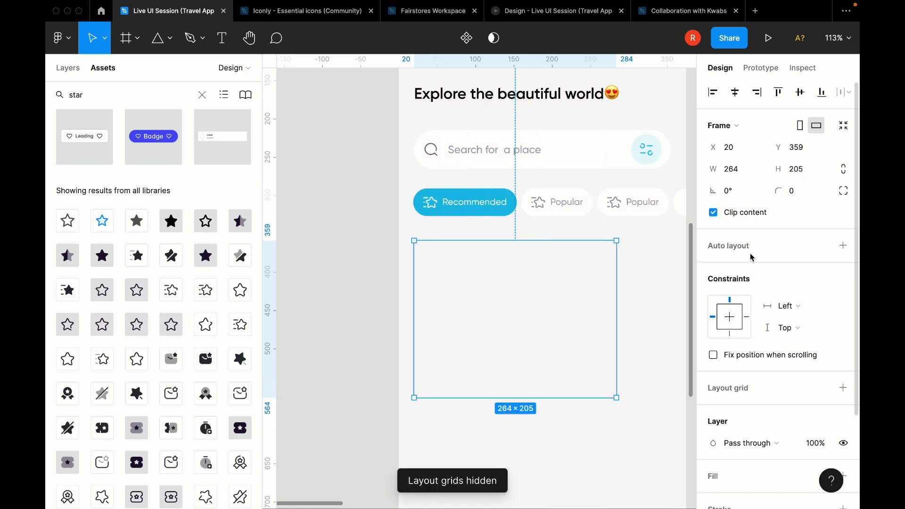
Step: Set the frame's corner radius to 12 and raise its corner smoothing to the maximum
scroll(752, 259, down, 3)
scroll(736, 250, up, 4)
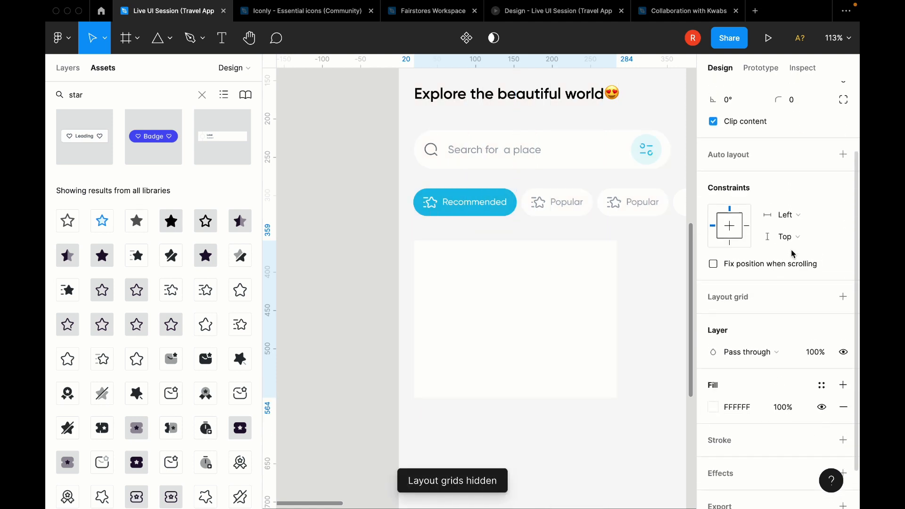
click(807, 188)
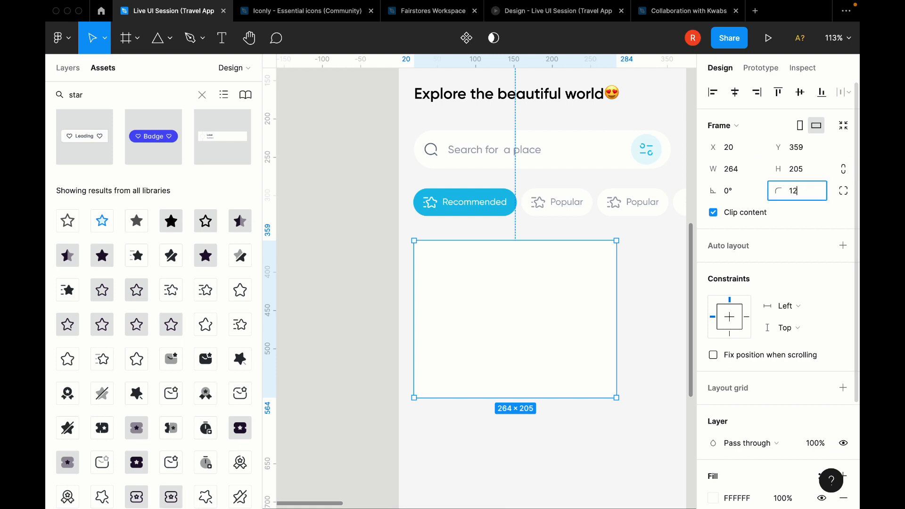
key(Return)
click(843, 191)
click(843, 212)
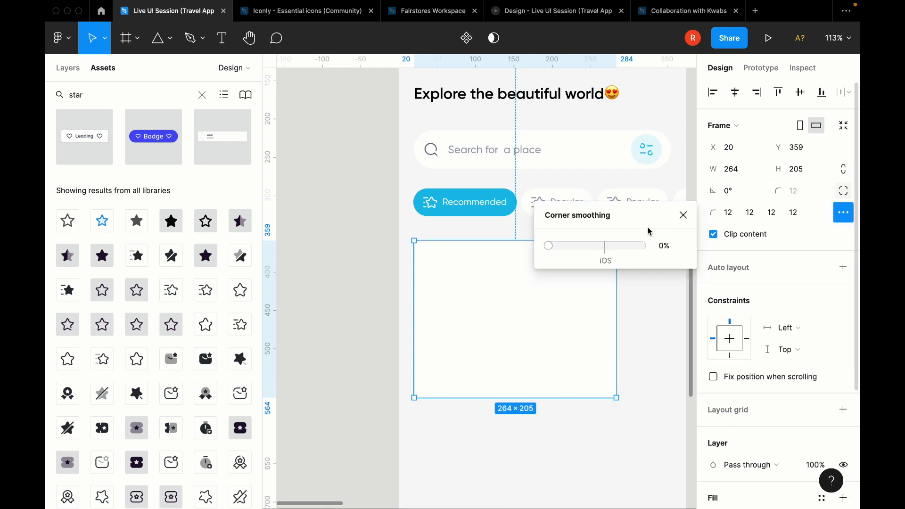
drag(629, 246, 706, 250)
click(683, 215)
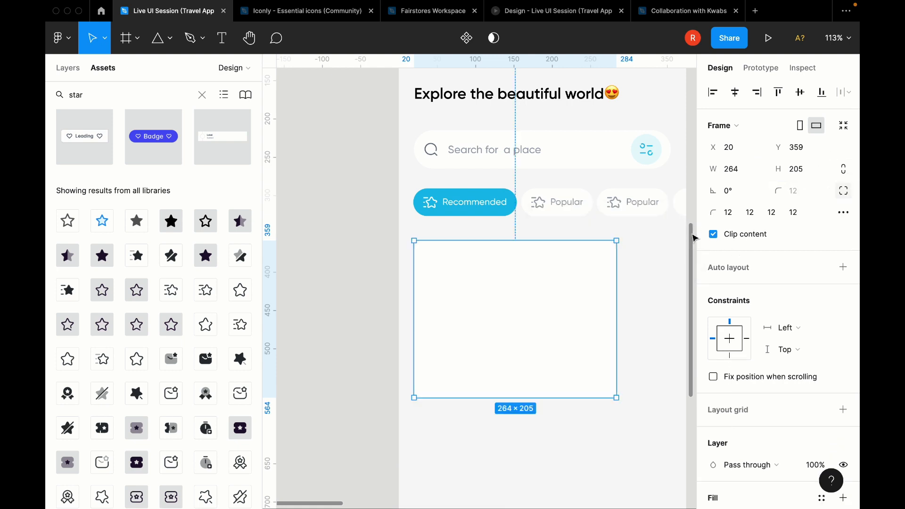
click(653, 312)
scroll(654, 312, down, 3)
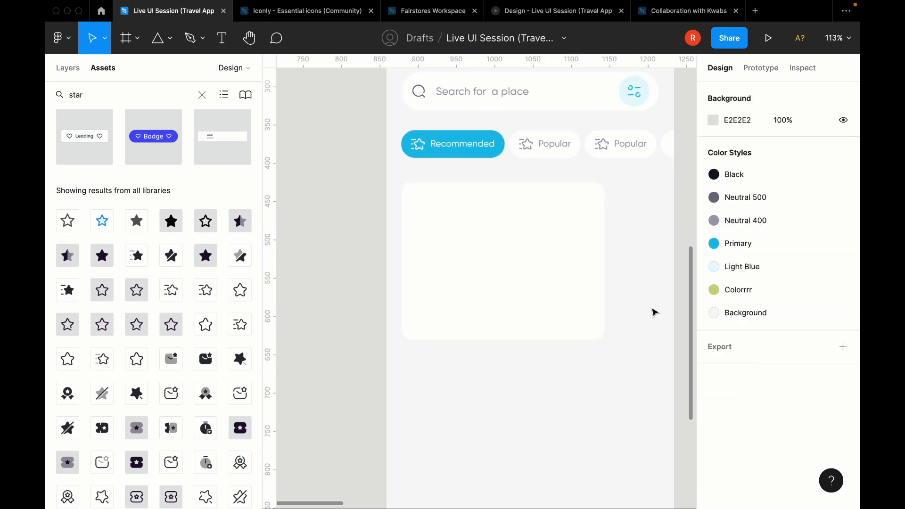
scroll(653, 311, down, 3)
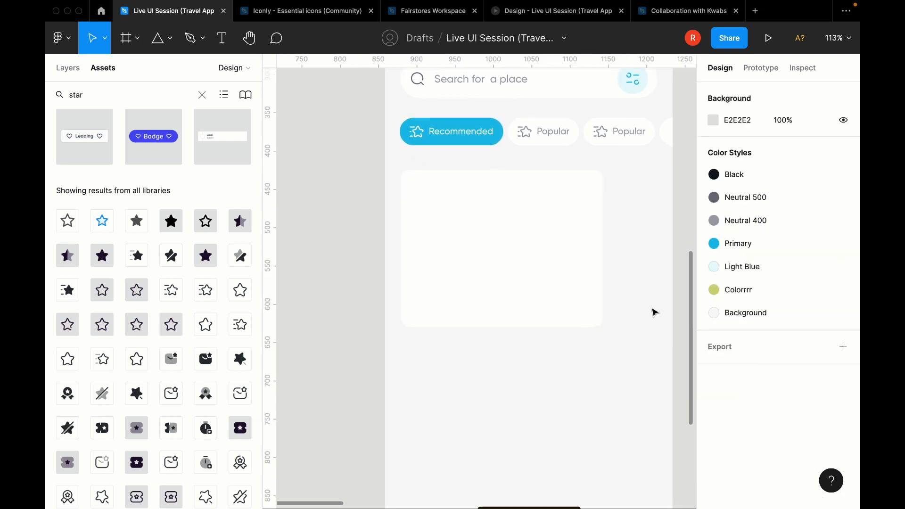
Step: Duplicate the card frame in place and set the copy's height to 280
click(505, 262)
key(super+d)
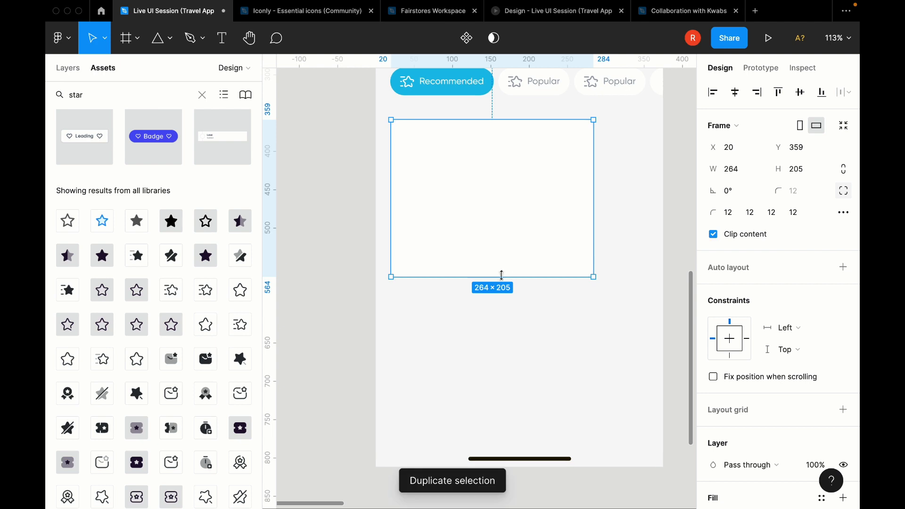
click(804, 174)
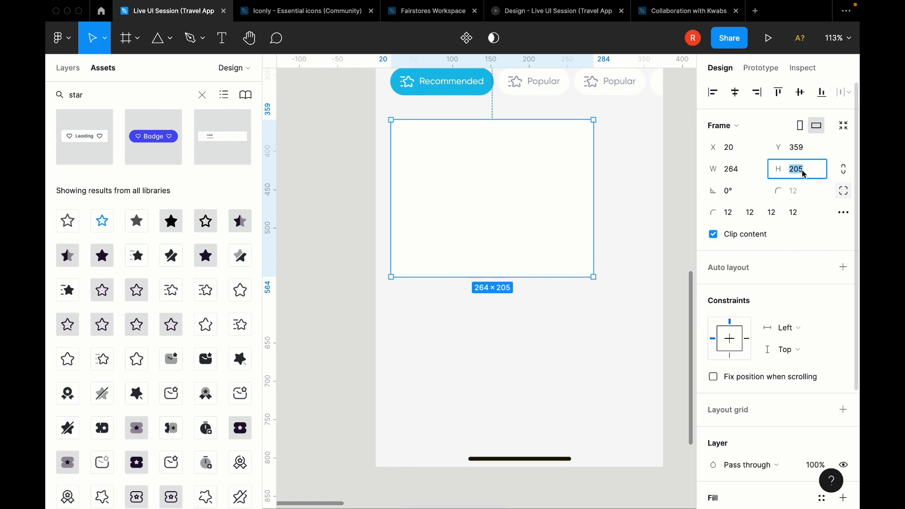
text(280)
key(Return)
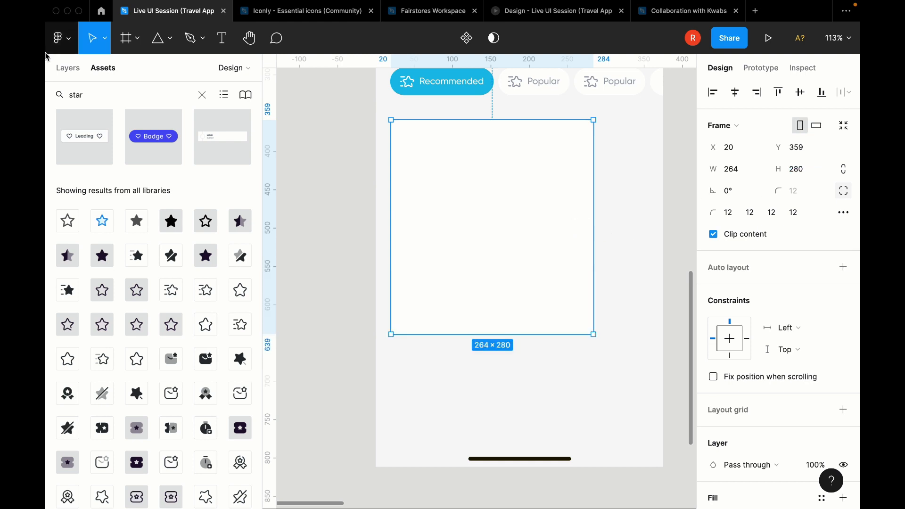
Step: Move the original 264 × 205 frame inside the taller card frame and centre it horizontally
click(68, 67)
click(143, 309)
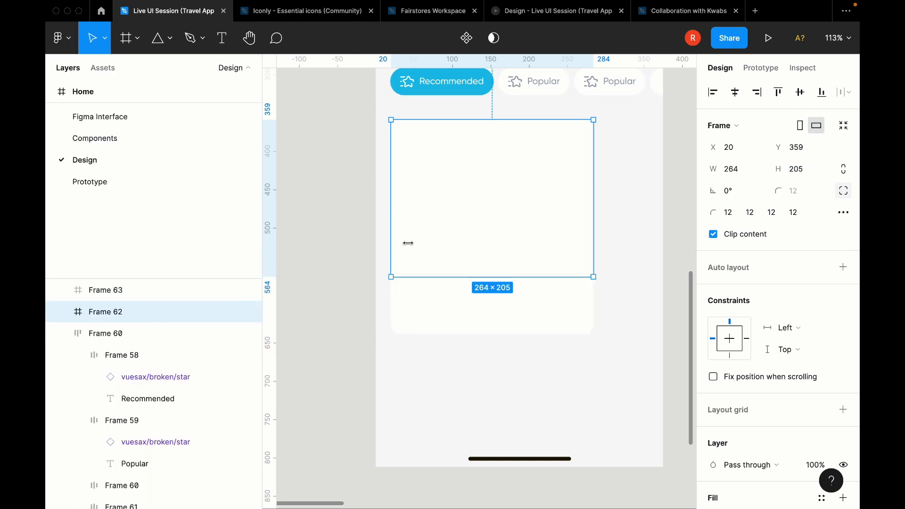
key(ctrl+x)
click(452, 255)
key(ctrl+v)
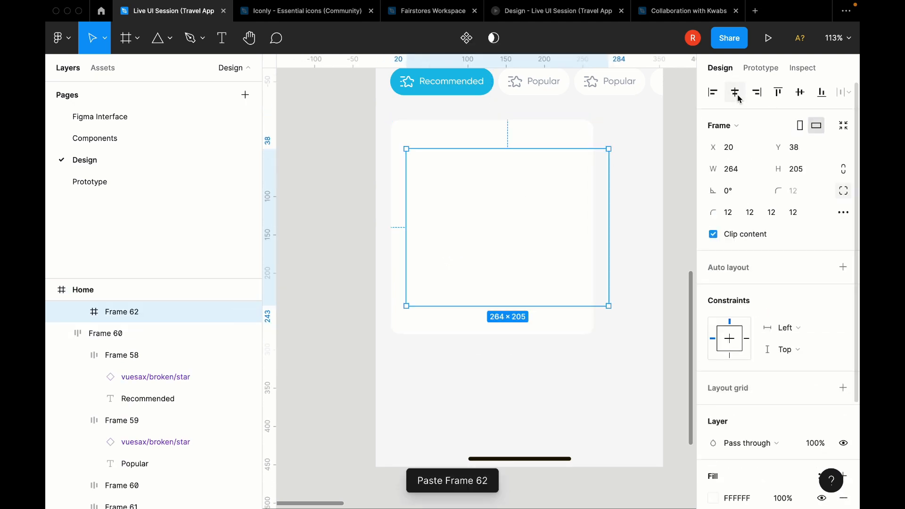
click(735, 92)
Step: Fill the inner frame with 000000 and move it up to the card frame's top edge
scroll(790, 295, down, 3)
click(753, 362)
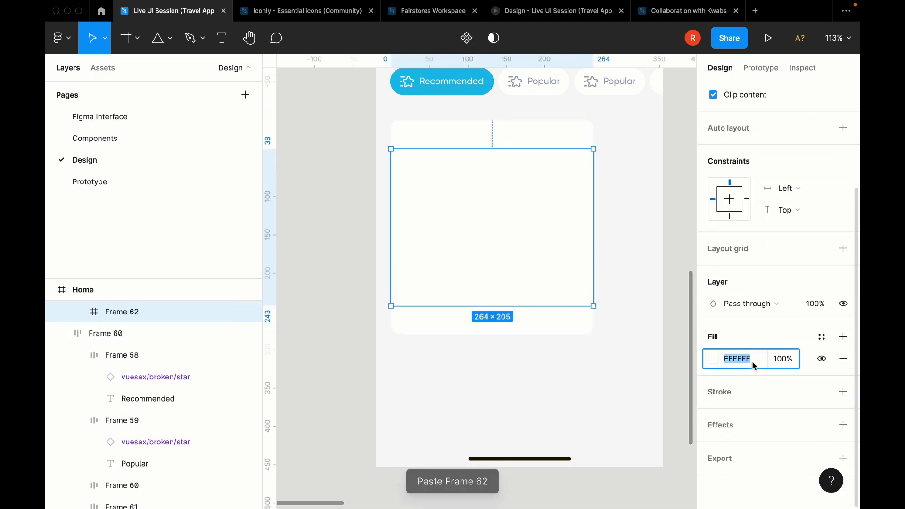
text(000000)
key(Return)
drag(524, 196, 523, 172)
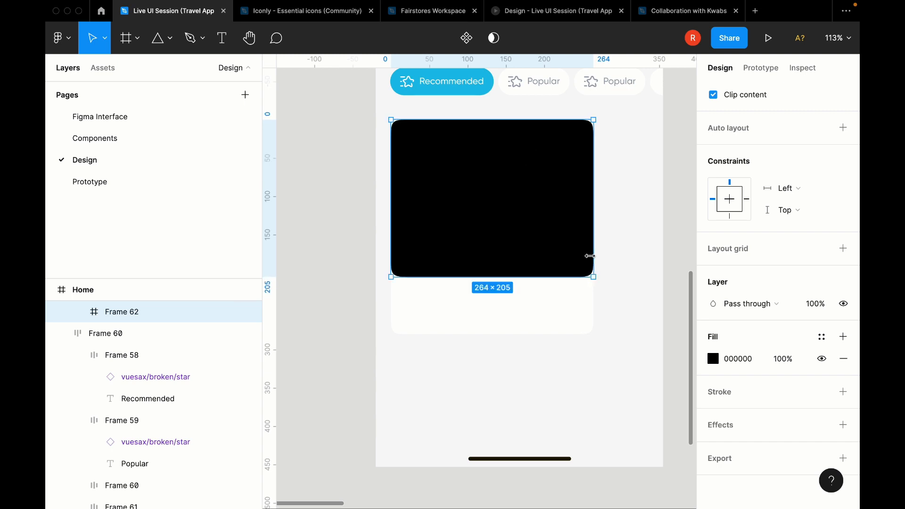
Step: Calculate 264+16 and set the outer card frame's width to 280
click(579, 321)
scroll(788, 242, up, 5)
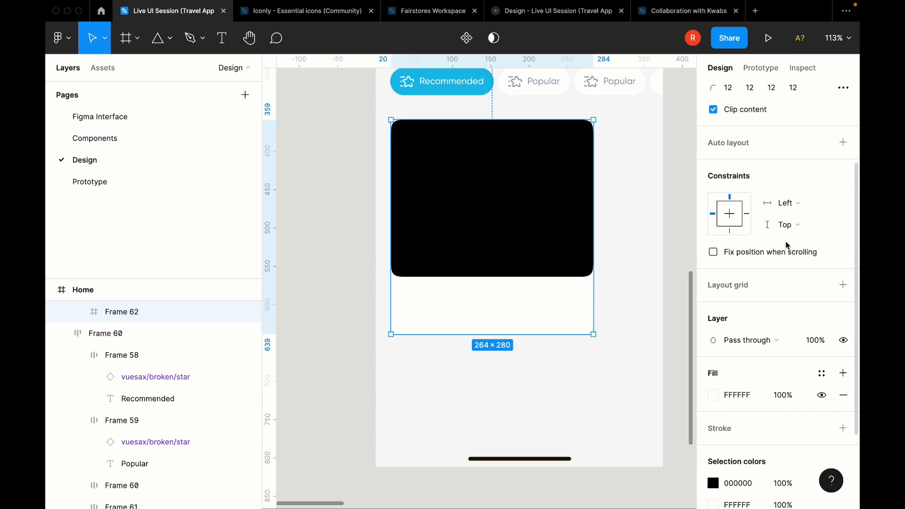
key(super+space)
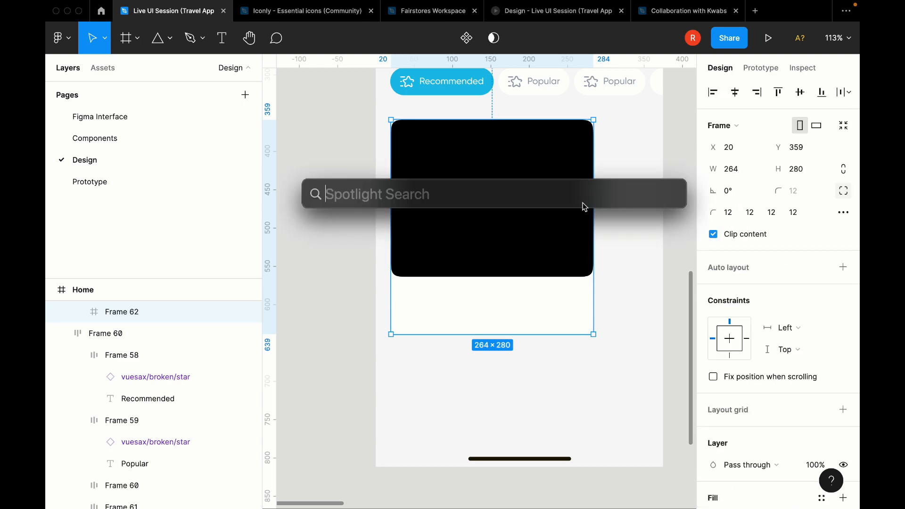
text(264+1)
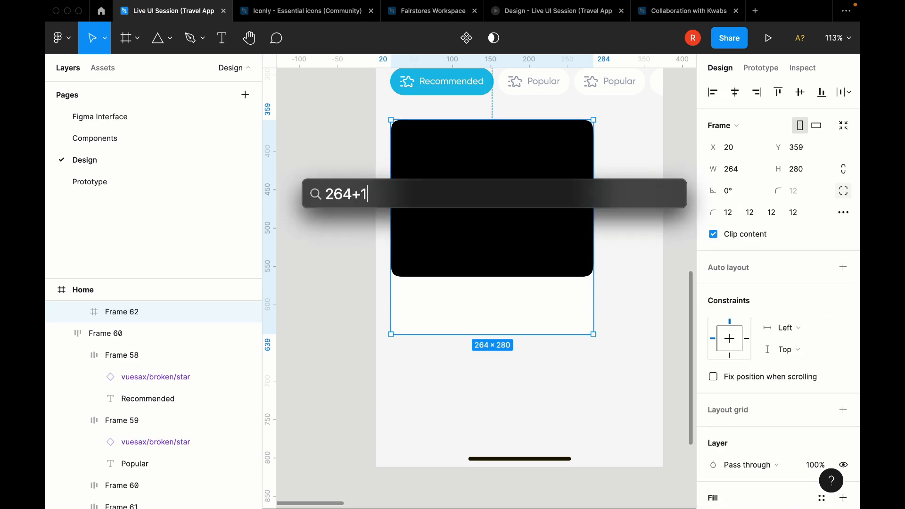
text(6)
key(Escape)
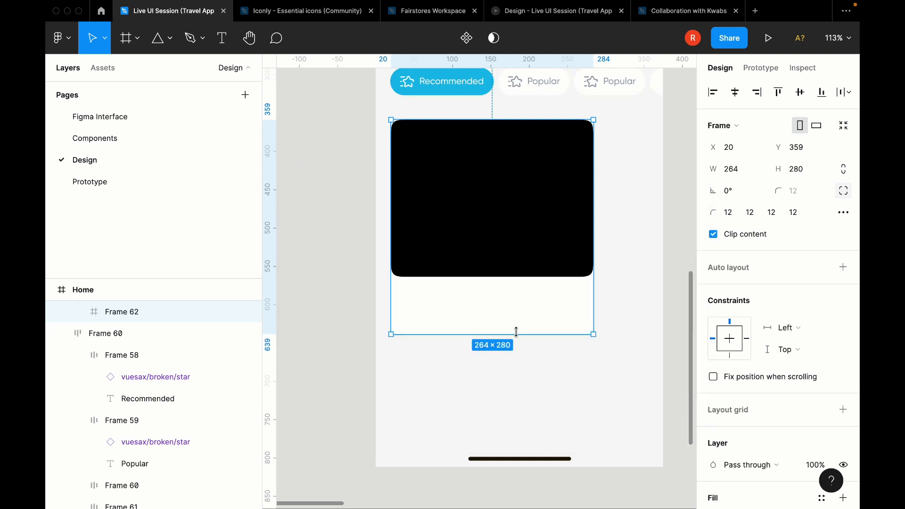
text(280)
key(Return)
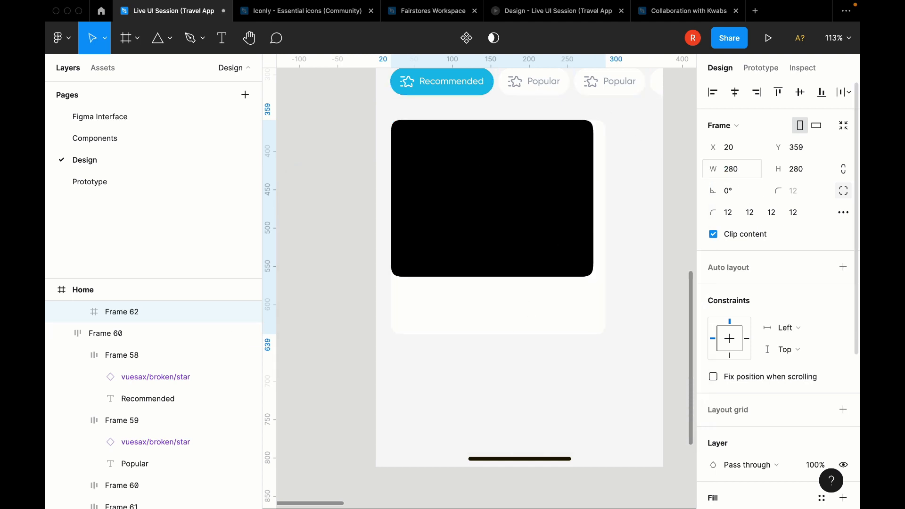
click(566, 235)
click(599, 293)
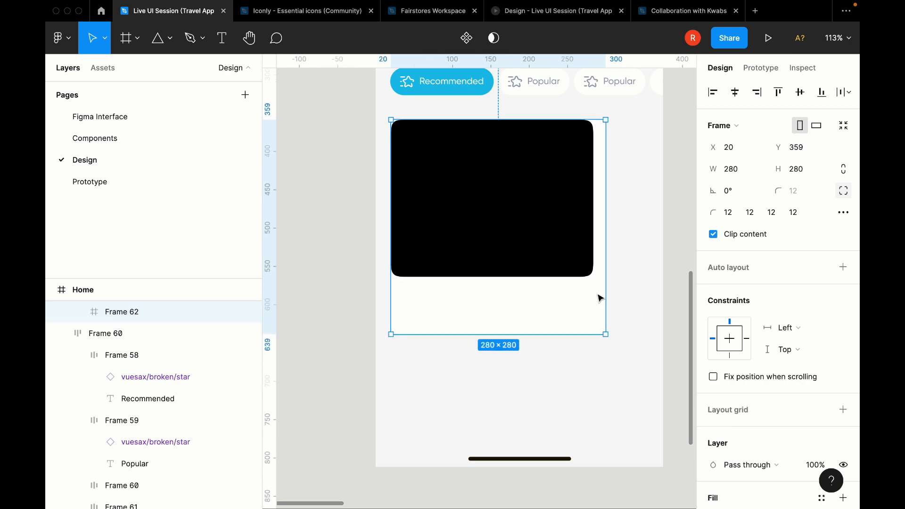
Step: Centre the black inner frame horizontally in the card and move it down to Y 8
click(547, 229)
click(735, 92)
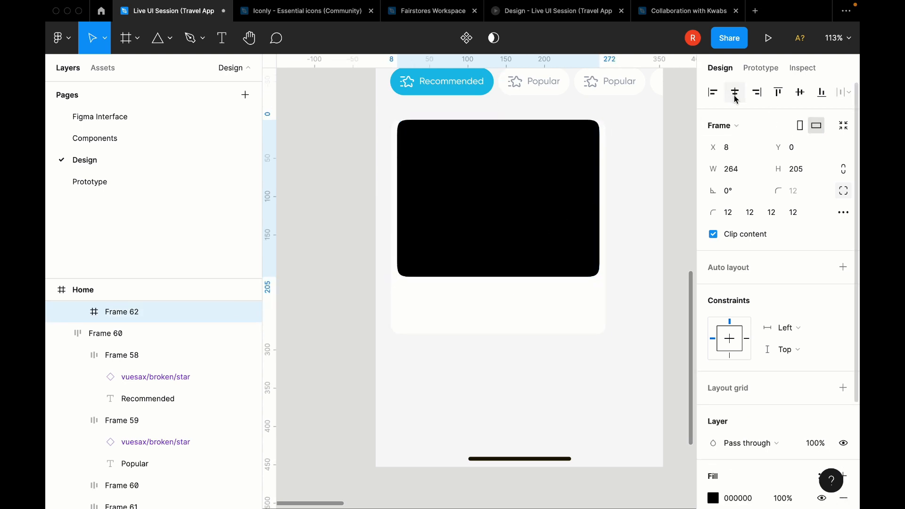
key(Down)
key(Down)
key(Down)
key(Down)
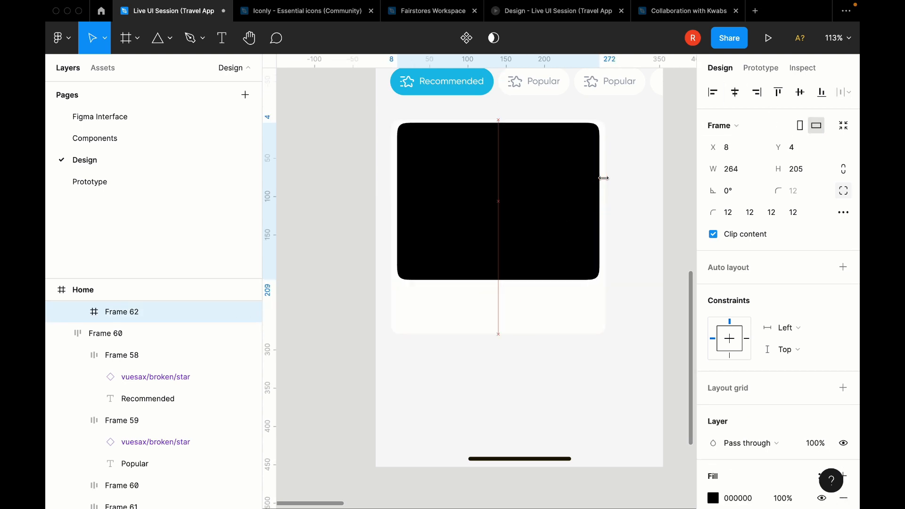
scroll(452, 101, up, 5)
key(Down)
key(Down)
key(Down)
key(Down)
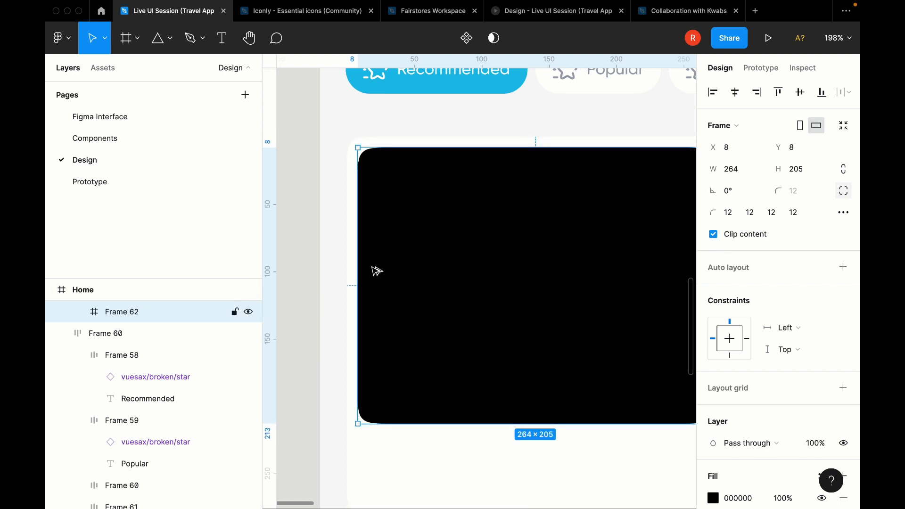
scroll(354, 285, right, 3)
scroll(354, 285, right, 3)
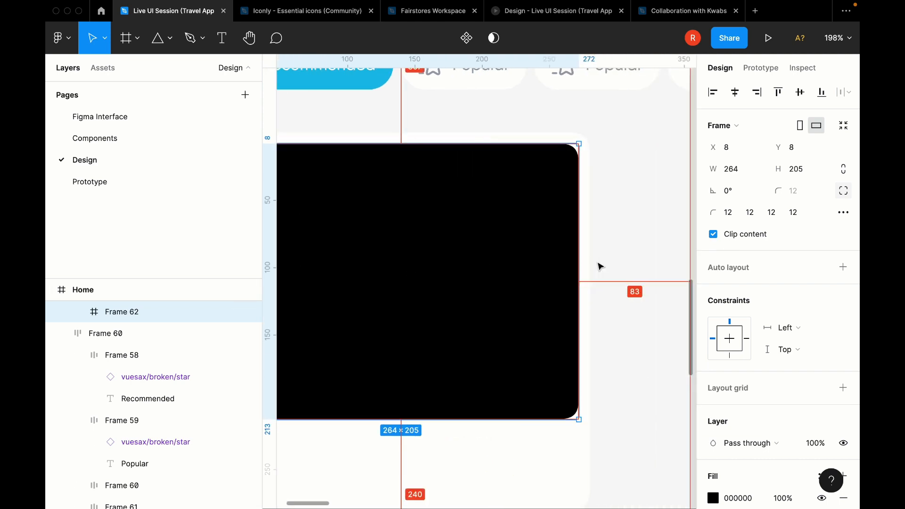
scroll(589, 274, down, 5)
click(615, 272)
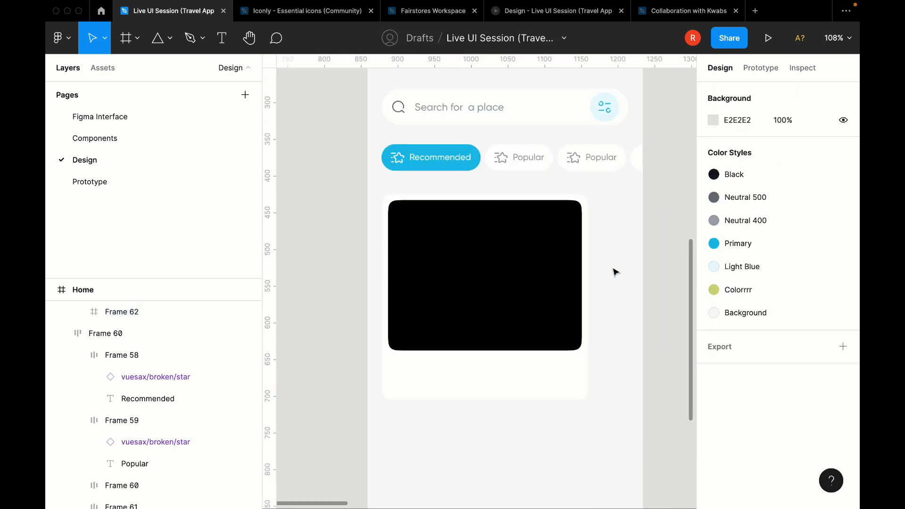
Step: Set a uniform corner radius of 16 on the outer 280 × 280 card frame
click(511, 267)
click(552, 398)
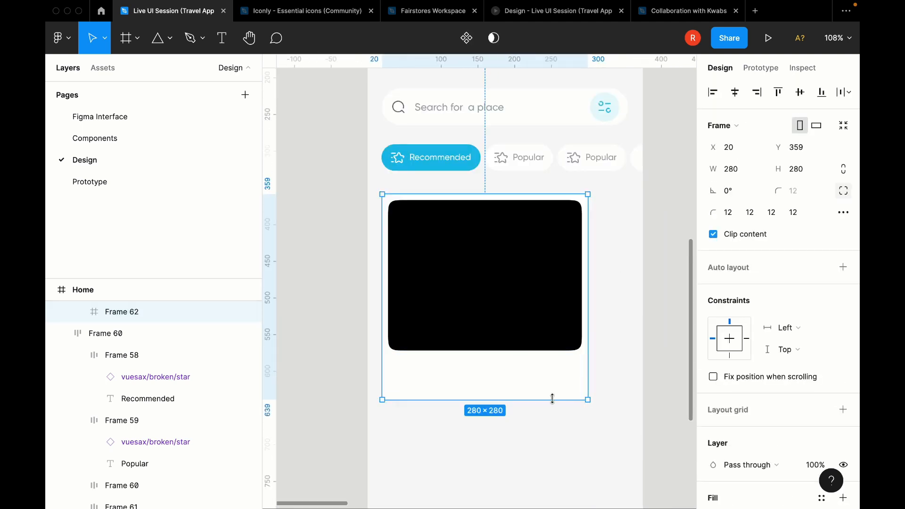
click(843, 190)
click(796, 190)
text(16)
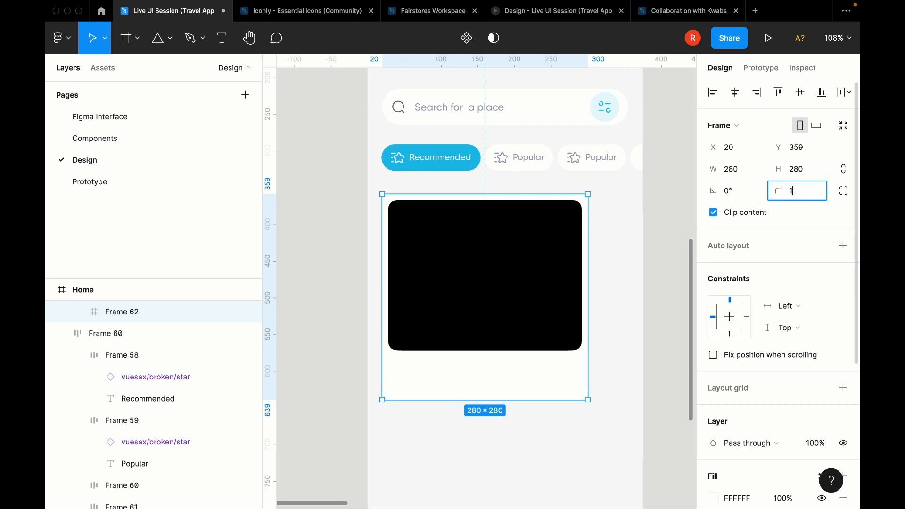
key(Return)
Step: Set a uniform corner radius of 16 on the black inner frame and check its corner smoothing
click(494, 339)
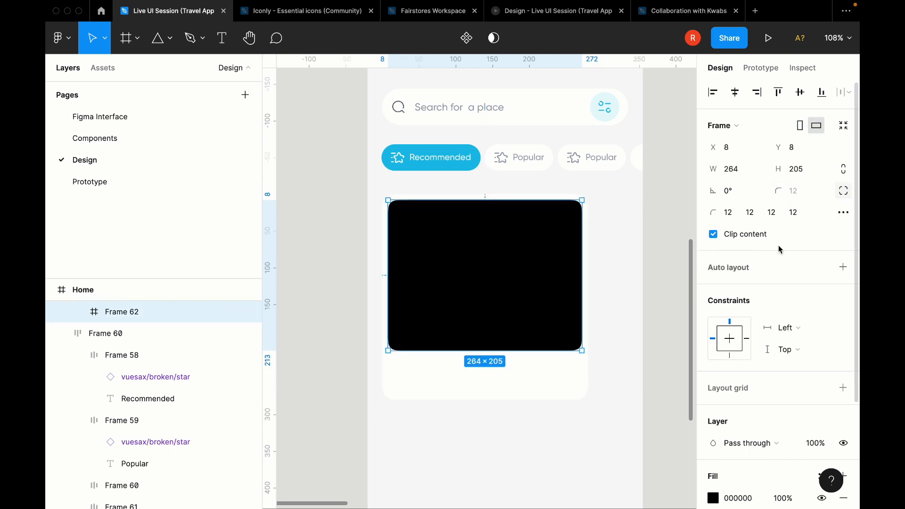
click(843, 190)
click(796, 190)
text(16)
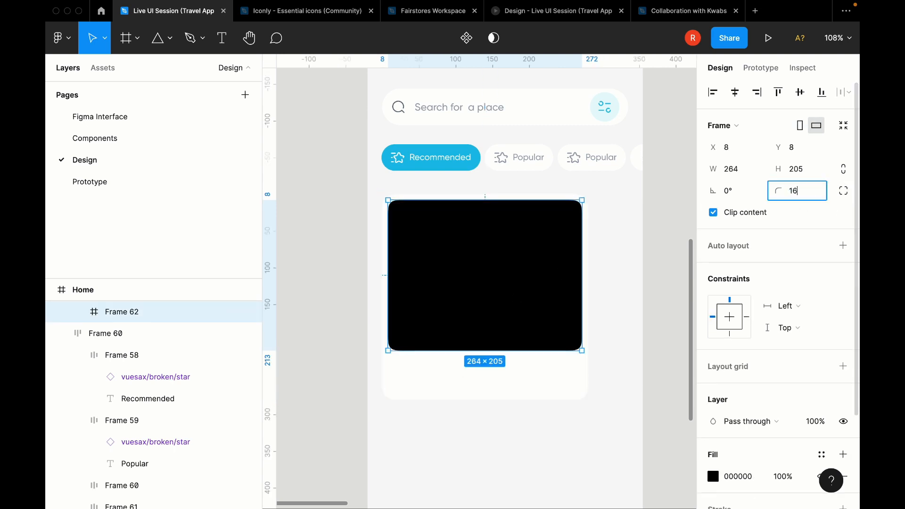
key(Return)
click(838, 192)
click(844, 212)
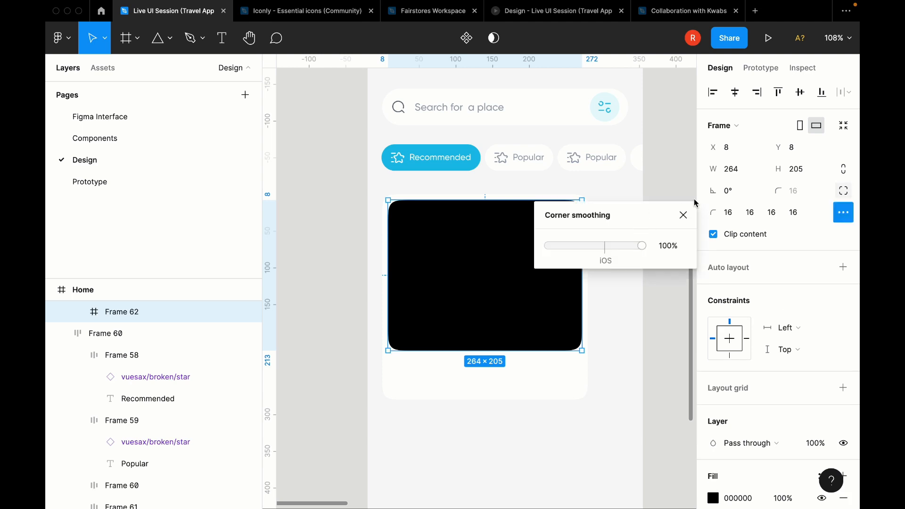
click(683, 212)
key(alt)
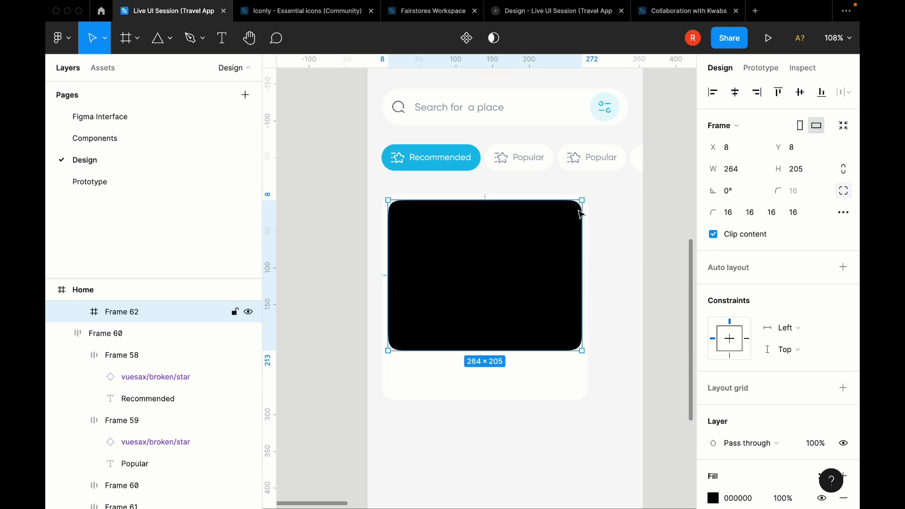
click(614, 222)
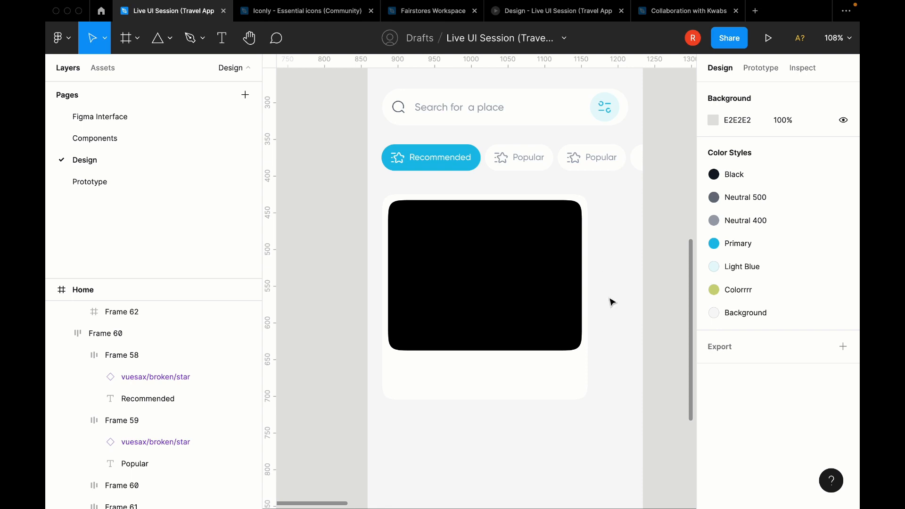
Step: Show the layout grids and add the text "South Island" in the card below the black frame
scroll(612, 300, down, 2)
click(529, 241)
click(663, 252)
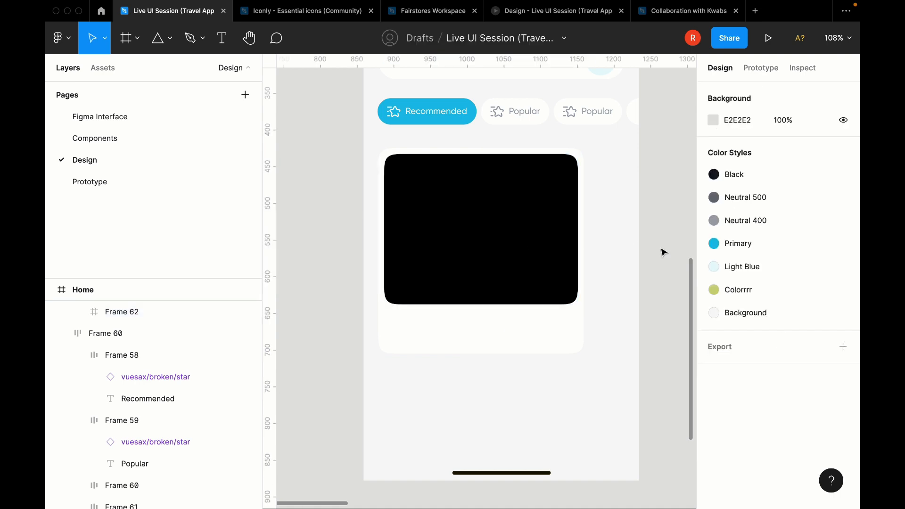
scroll(418, 314, up, 5)
key(ctrl+g)
key(t)
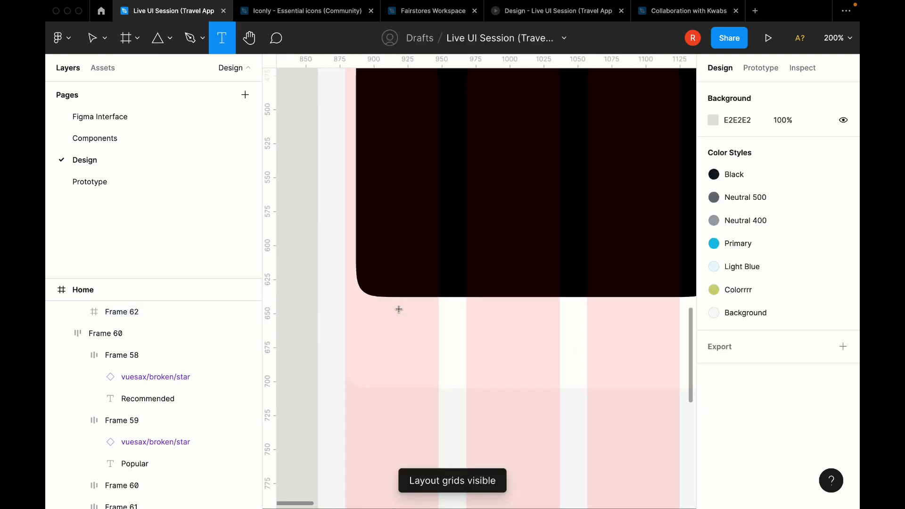
click(366, 310)
text(South)
key(Escape)
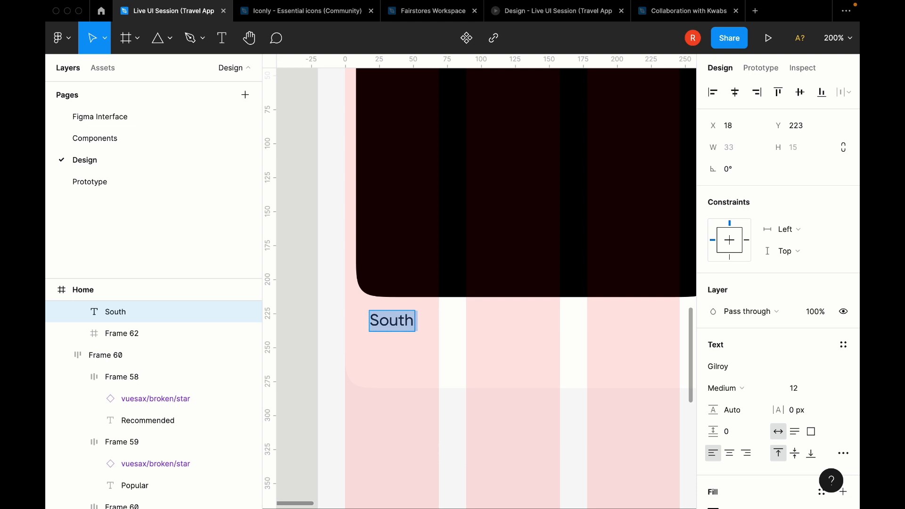
key(Right)
text(Isa)
key(BackSpace)
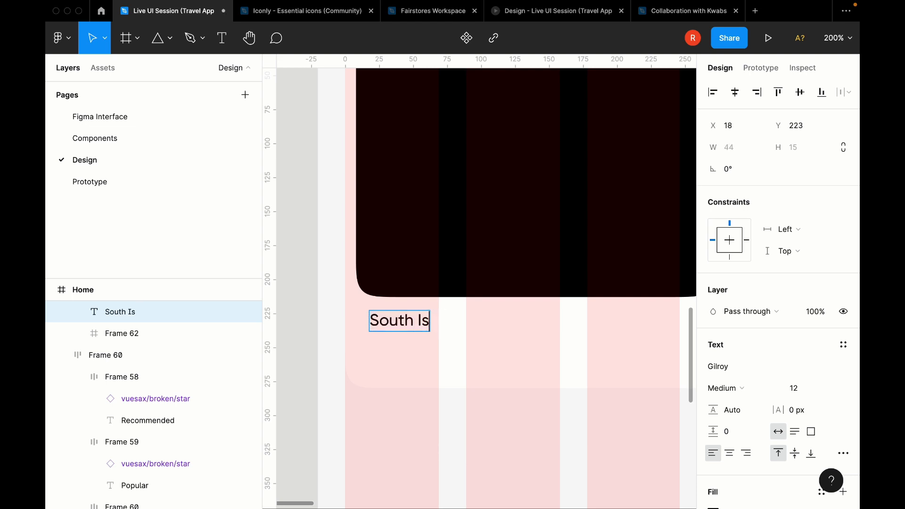
text(land)
key(Escape)
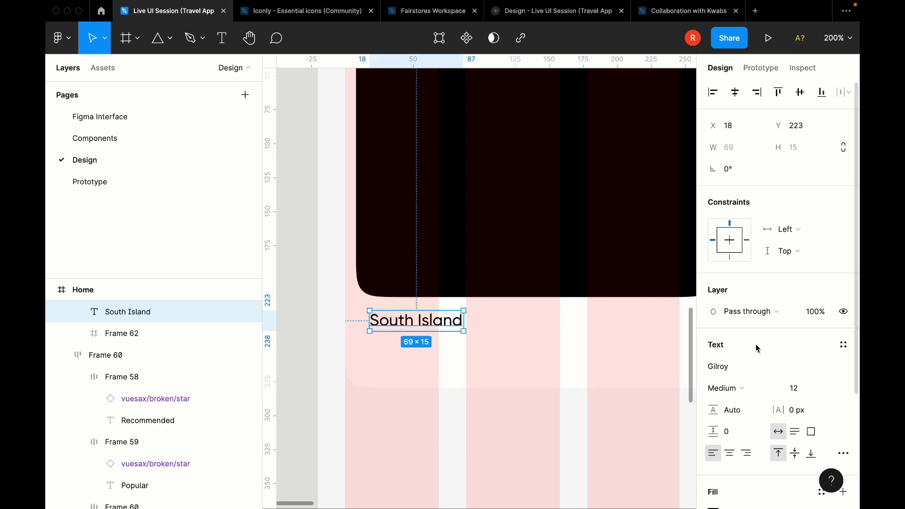
Step: Set the South Island title's font size to 18 and align its left edge with the black frame
click(794, 388)
text(18)
key(Return)
shift+click(419, 282)
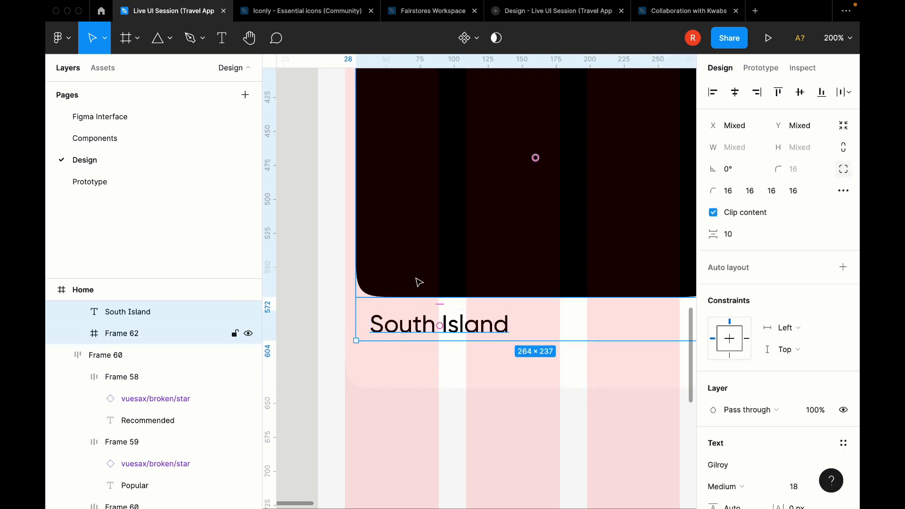
click(713, 92)
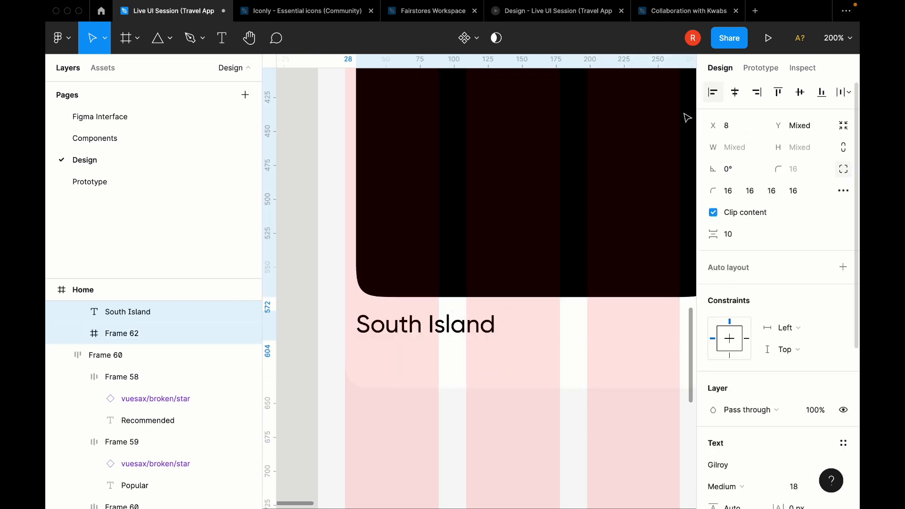
Step: Change the South Island title's font weight to Semibold
click(460, 335)
click(723, 388)
click(726, 404)
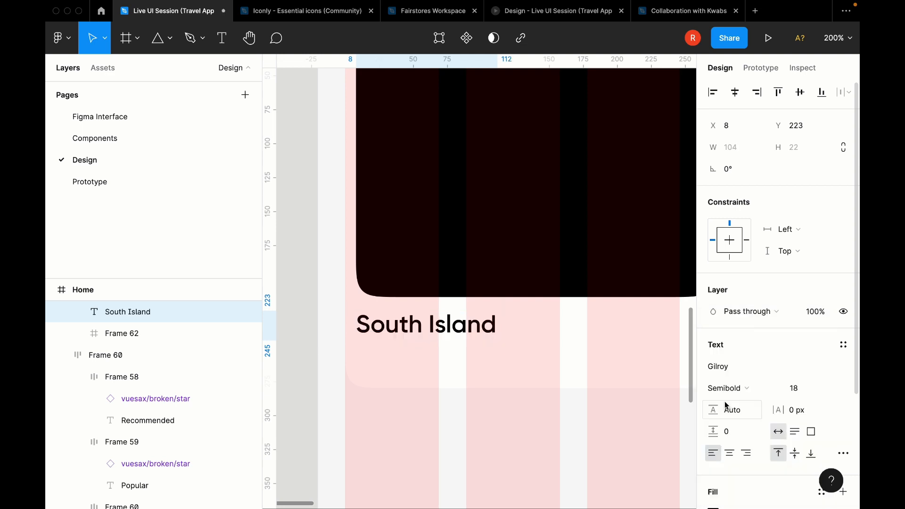
Step: Discard a trial copy of the title placed below it and hide the layout grids
drag(461, 336, 462, 357)
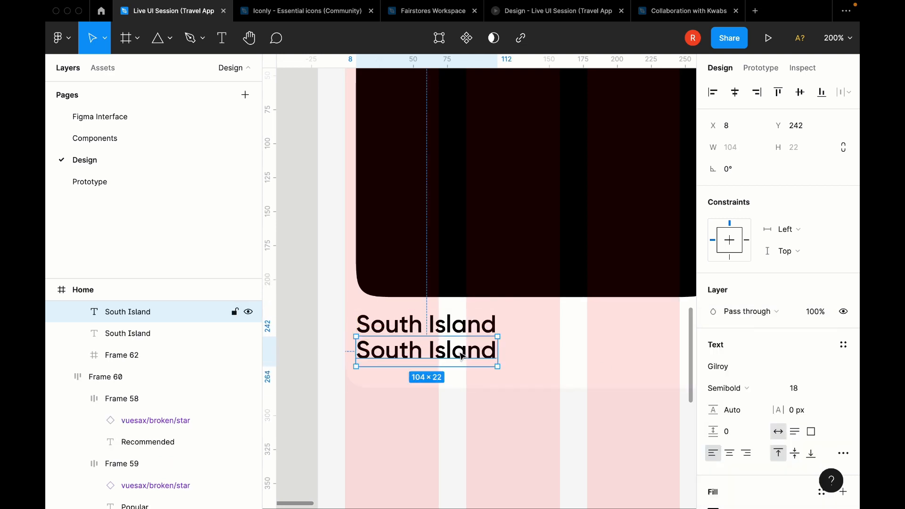
key(Delete)
scroll(432, 361, down, 3)
key(shift+g)
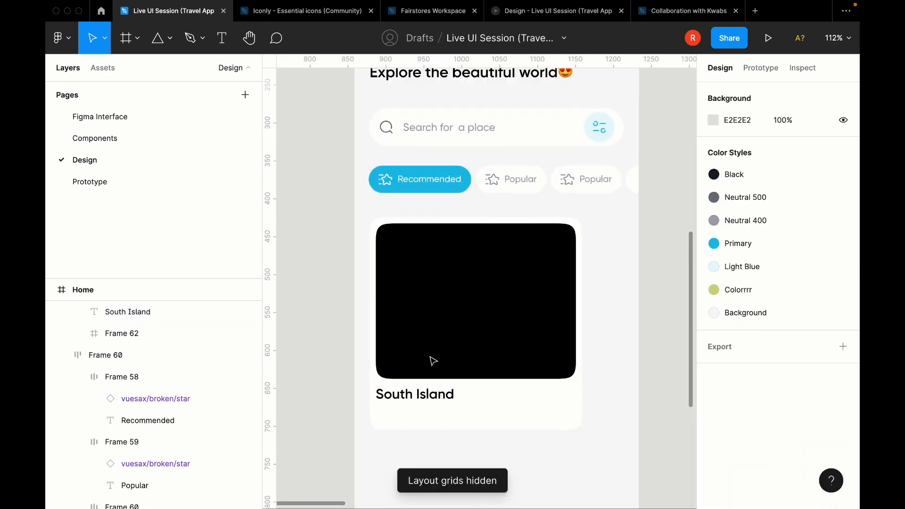
Step: Copy the Your Location row from the header and place it below the South Island title at X 27
scroll(432, 361, up, 4)
click(402, 100)
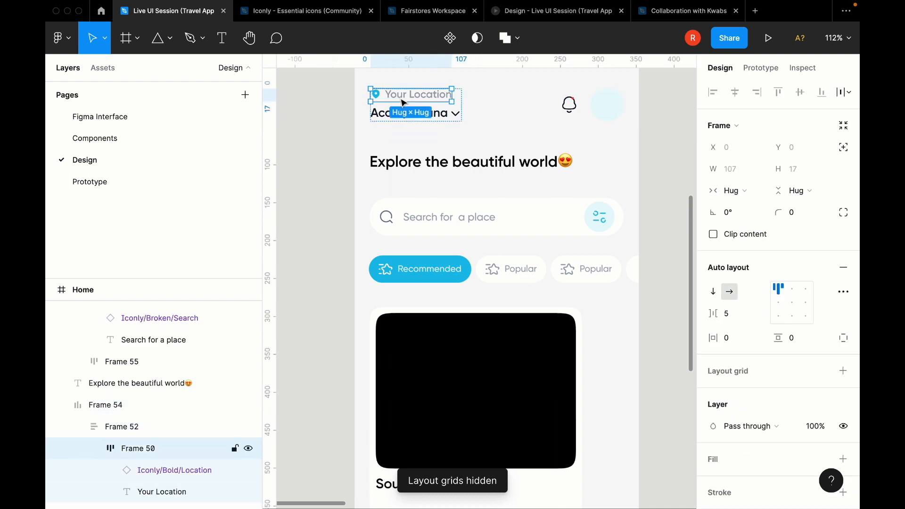
key(ctrl+c)
scroll(402, 242, down, 5)
click(389, 289)
key(ctrl+v)
key(shift+2)
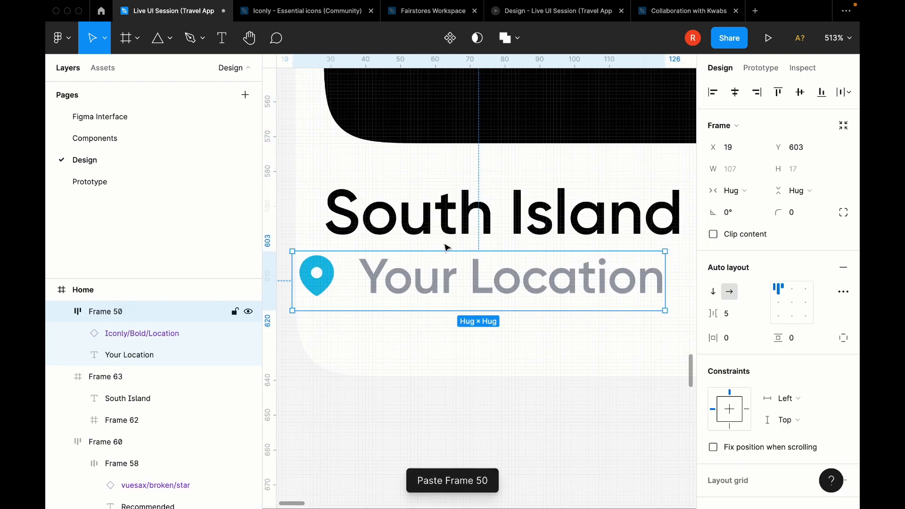
drag(439, 269, 468, 273)
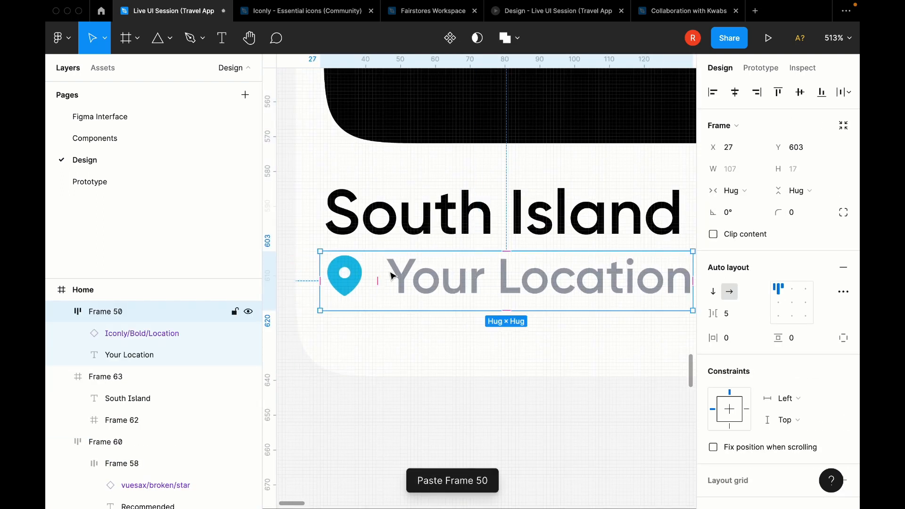
Step: Set the "Your Location" text in the pasted location row to font size 12 with Regular weight
double_click(363, 275)
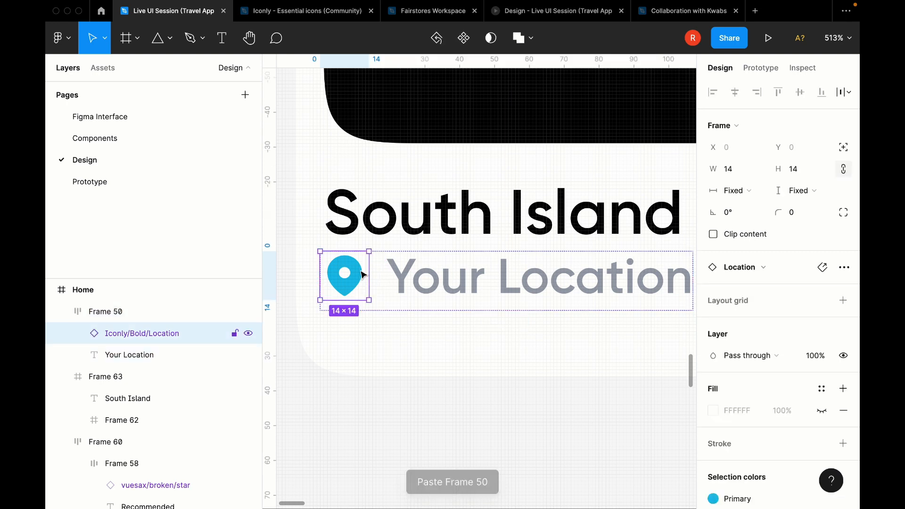
click(417, 280)
click(794, 322)
text(12)
key(Return)
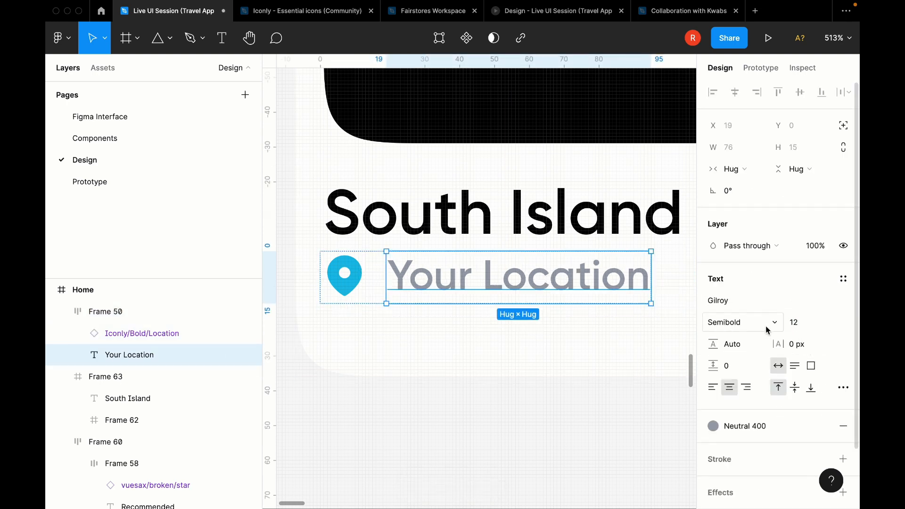
click(767, 329)
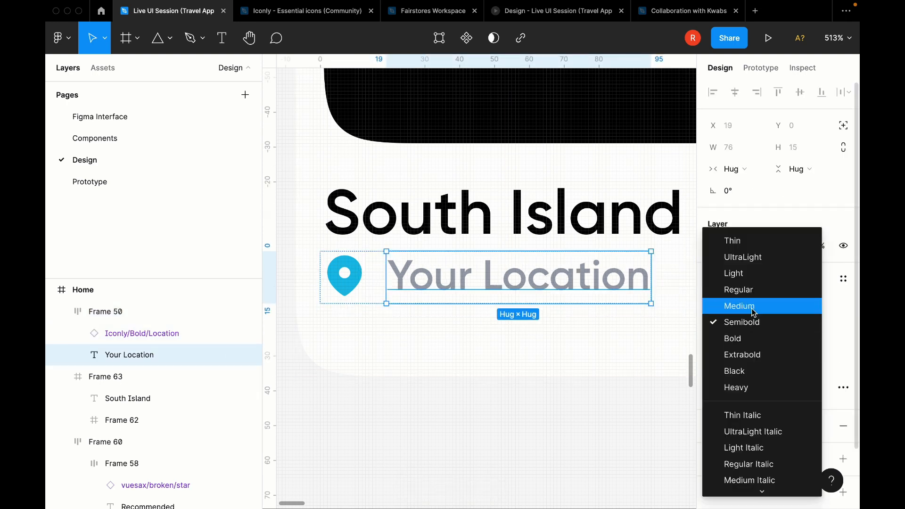
Step: Replace the "Your Location" text beside the location icon with "New Zealand"
double_click(485, 287)
text(NMe)
key(BackSpace)
key(BackSpace)
text(ew S)
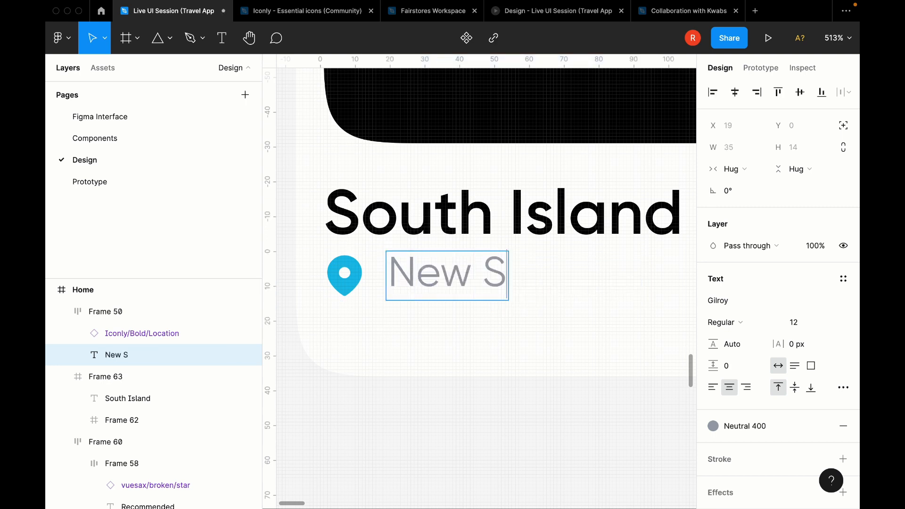
key(BackSpace)
key(BackSpace)
text(Zealnan)
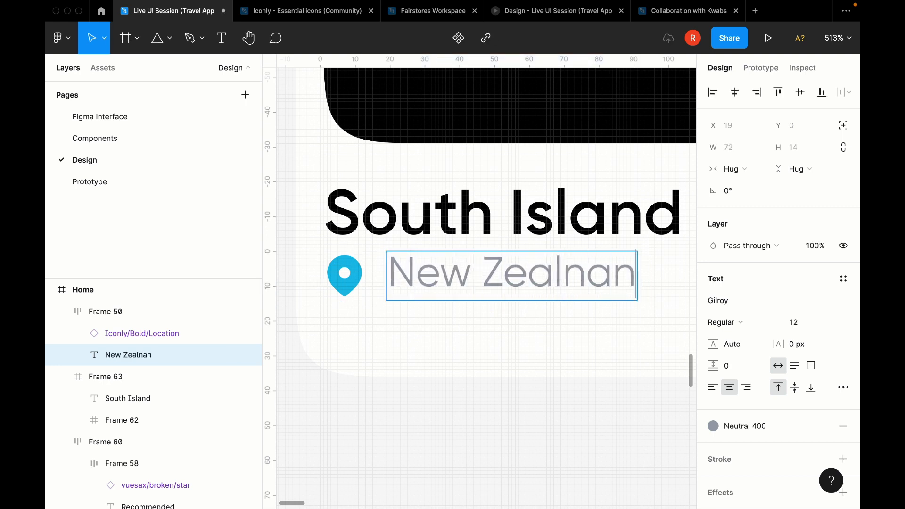
key(BackSpace)
key(BackSpace)
key(BackSpace)
text(and)
key(Escape)
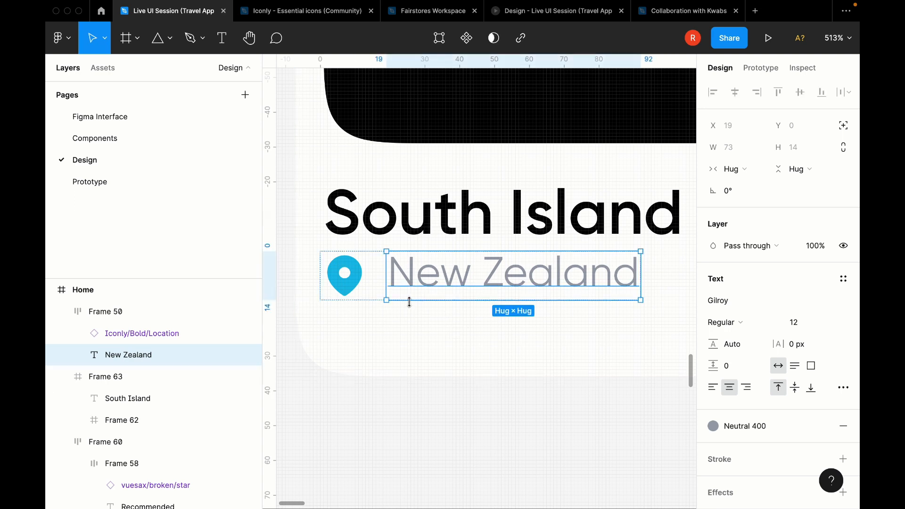
Step: Combine the South Island title and the New Zealand location row in a vertical auto layout aligned top left
drag(410, 300, 404, 292)
click(394, 357)
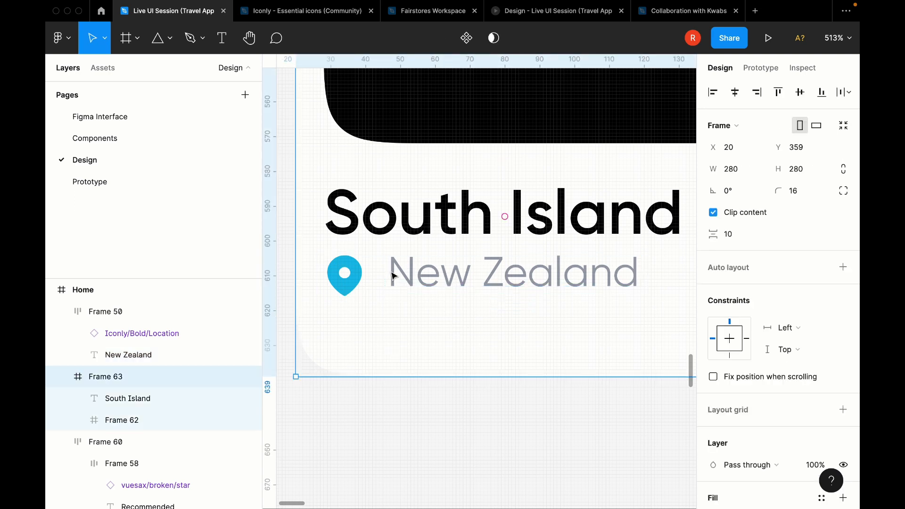
double_click(395, 276)
click(407, 340)
click(412, 289)
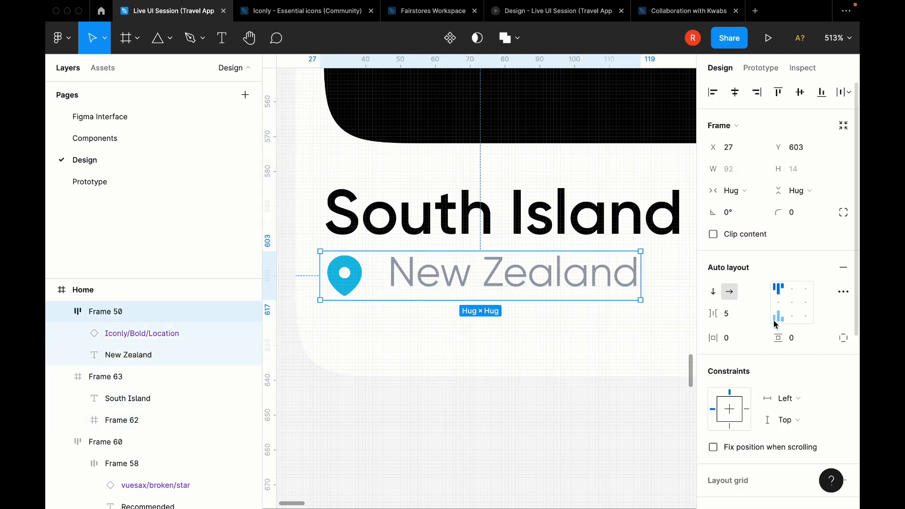
shift+click(454, 214)
scroll(436, 207, down, 3)
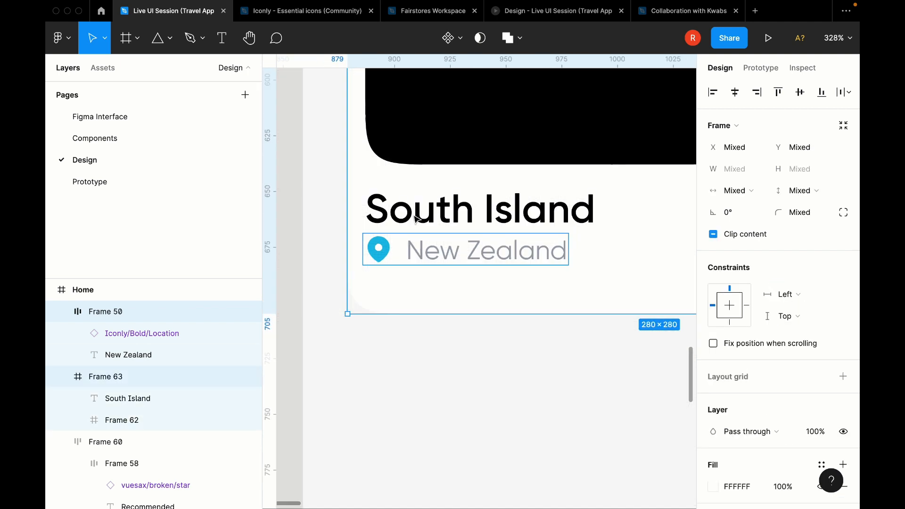
double_click(413, 216)
shift+click(399, 257)
key(shift+a)
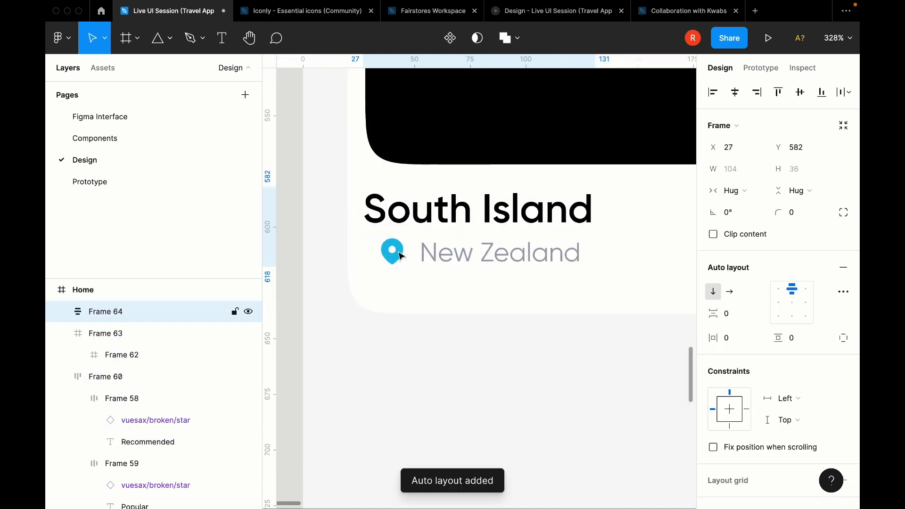
click(776, 296)
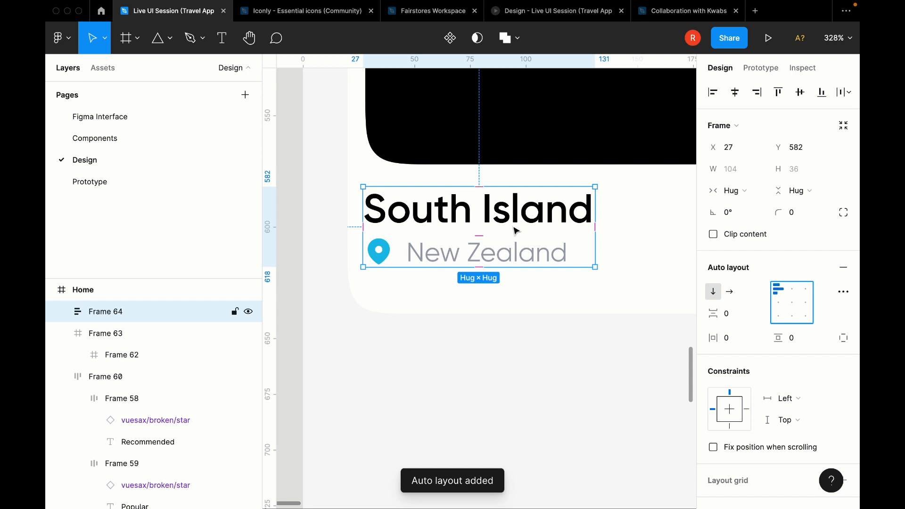
Step: Set the vertical spacing between the South Island title and its location row to 2
scroll(516, 230, down, 5)
click(726, 313)
text(2)
key(Return)
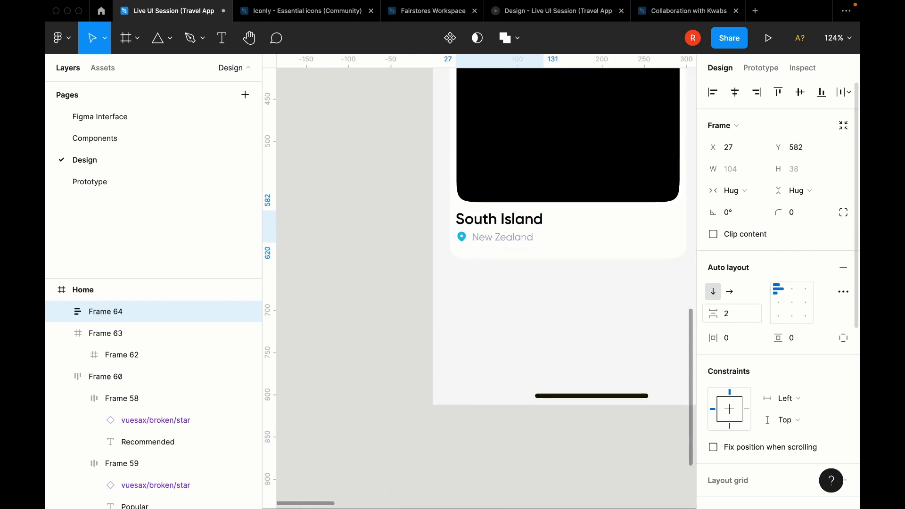
Step: Change the font weight of the New Zealand text to Medium
double_click(532, 239)
click(744, 321)
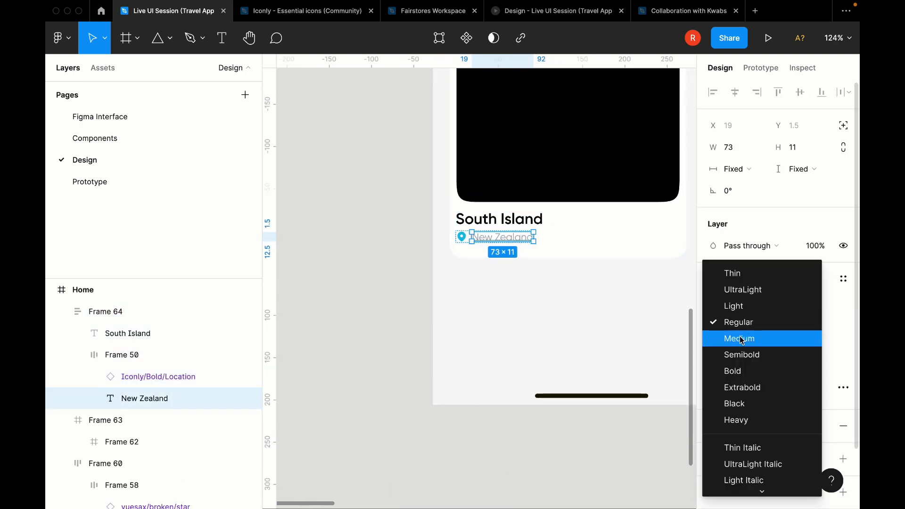
click(741, 340)
click(505, 328)
Step: Nudge the title and location block slightly right to X 28
click(366, 293)
scroll(364, 295, up, 5)
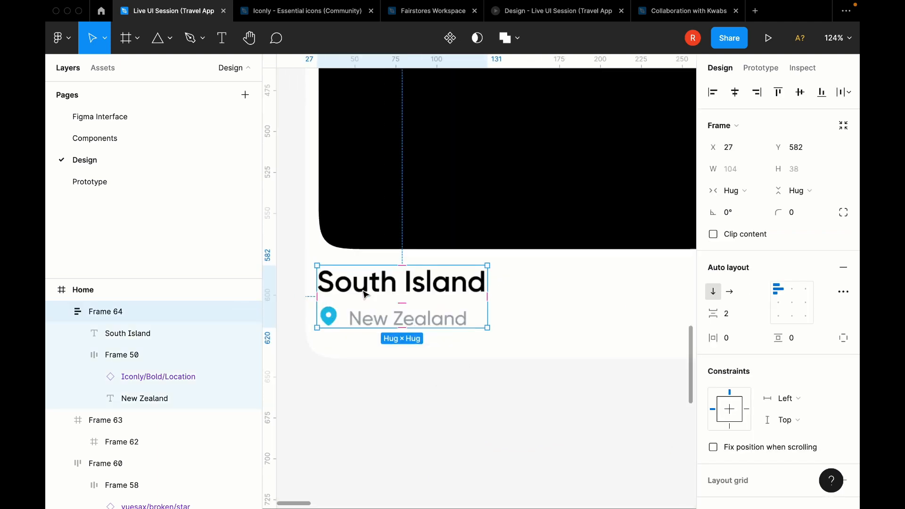
key(Right)
key(Right)
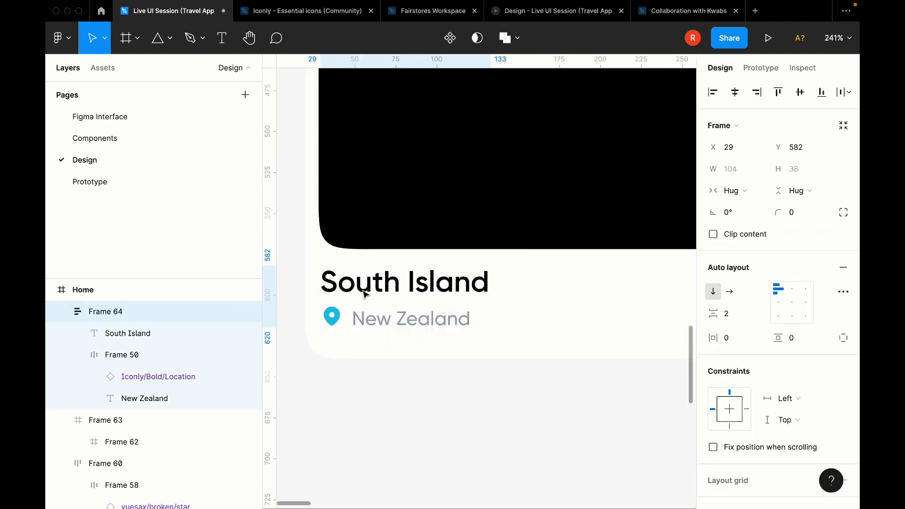
key(Left)
Step: Add a "$1200" price text below the card's image, to the right of the South Island title
scroll(387, 243, down, 5)
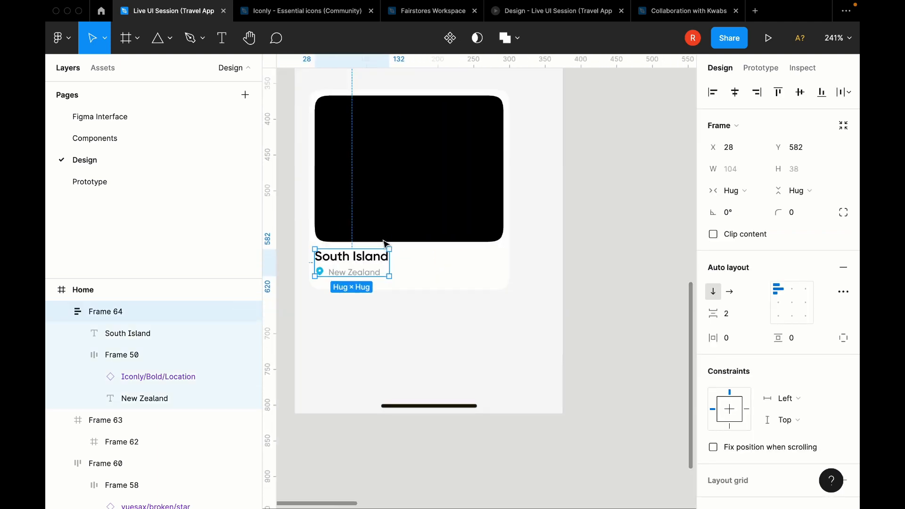
key(t)
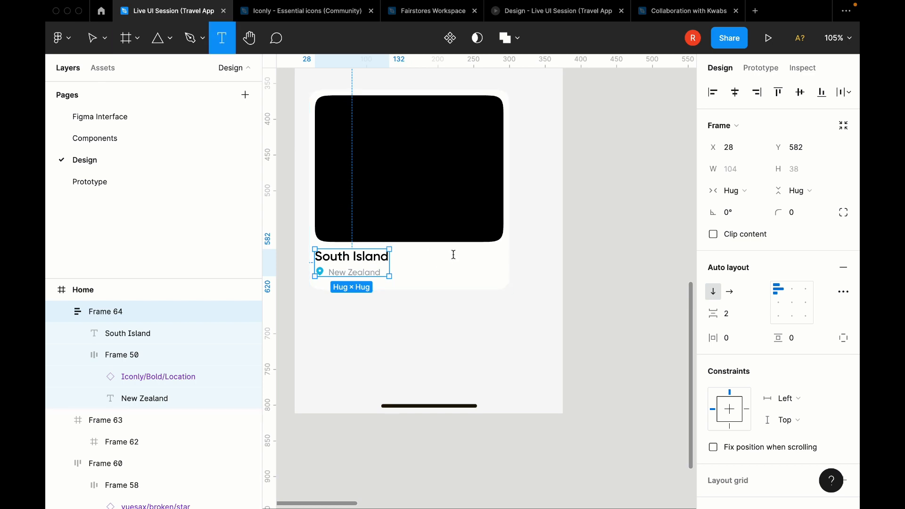
click(454, 254)
text(1#)
key(BackSpace)
key(BackSpace)
text(#)
key(BackSpace)
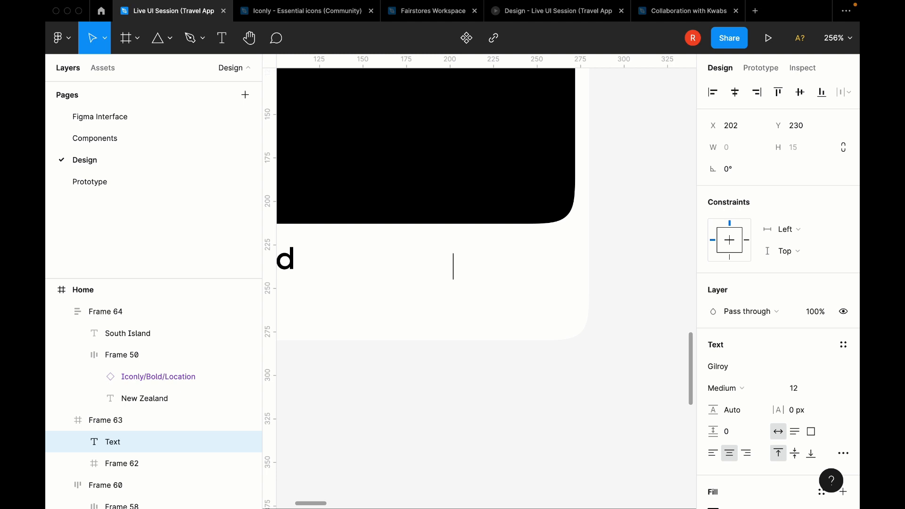
text($1200)
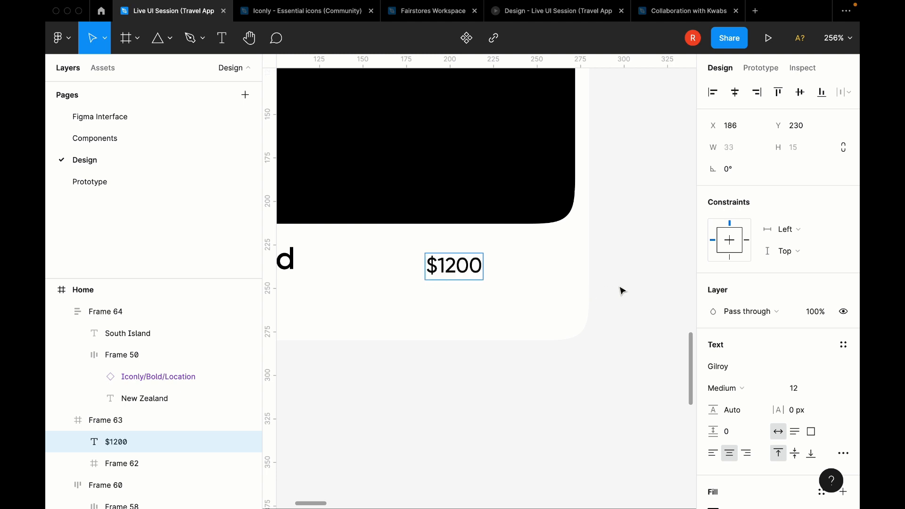
key(Escape)
Step: Set the font size of the $1200 price to 18
click(794, 388)
text(1)
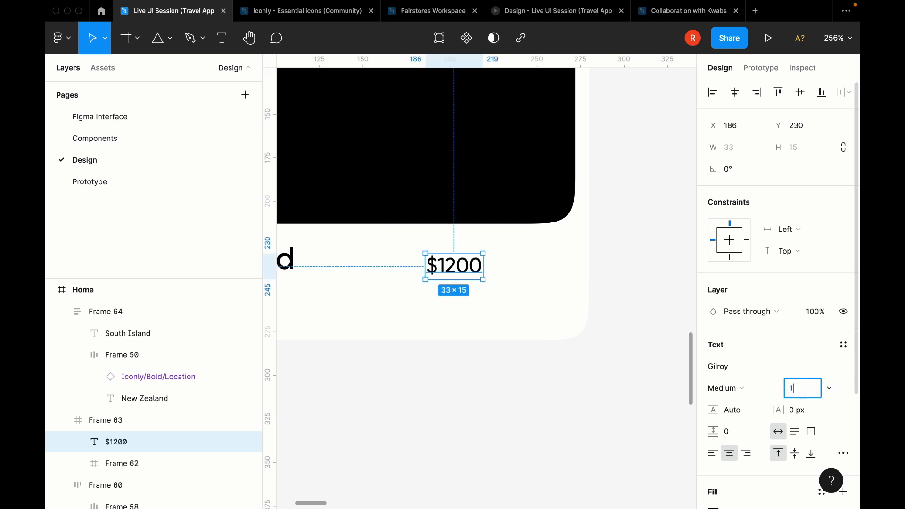
text(8)
key(Return)
Step: Move the price to the image's right edge, duplicate it directly below, and change the copy's text to "Cost/Month"
drag(476, 270, 552, 316)
key(Return)
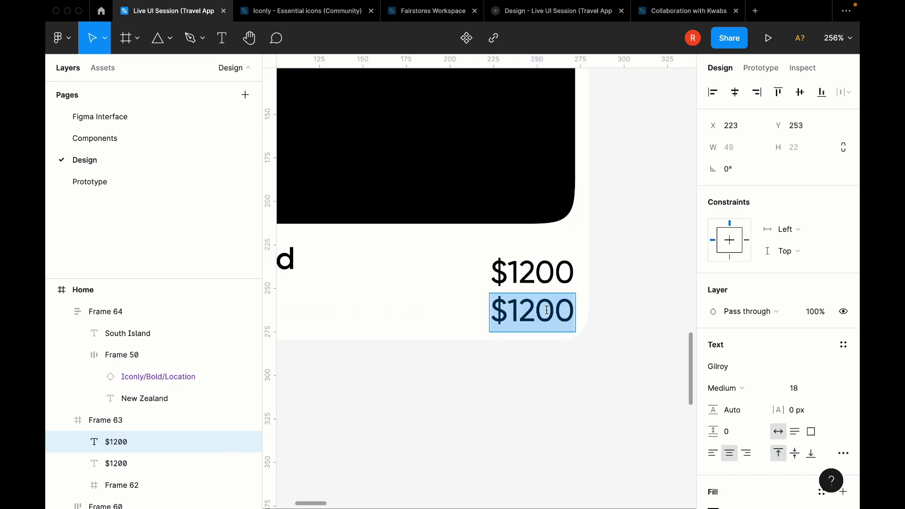
text(Cost/Month)
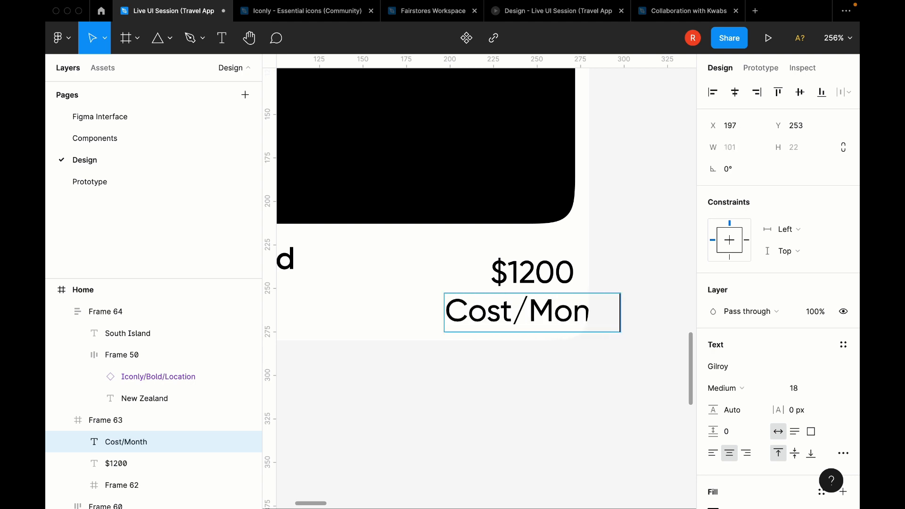
key(Escape)
Step: Set the font size of the Cost/Month label to 10
click(791, 384)
text(1)
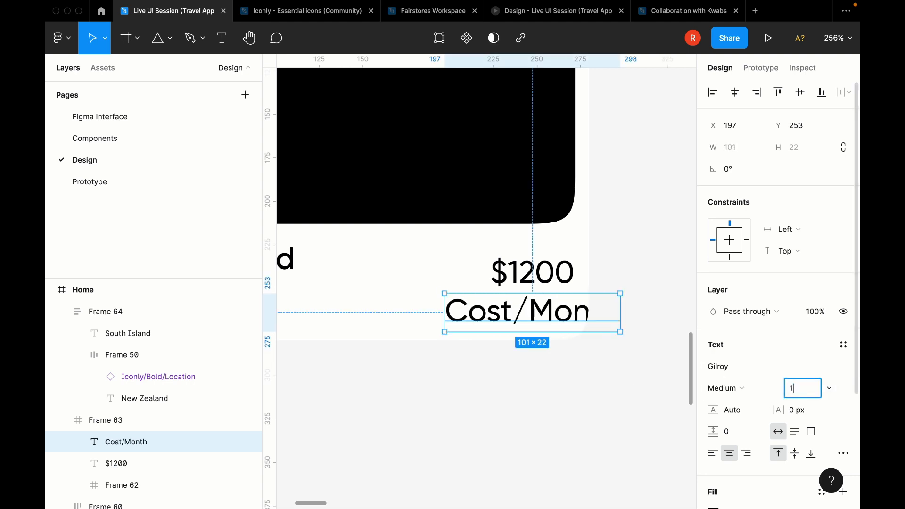
text(0)
key(Return)
Step: Combine the $1200 price and Cost/Month label in a vertical auto layout aligned top right
shift+click(512, 272)
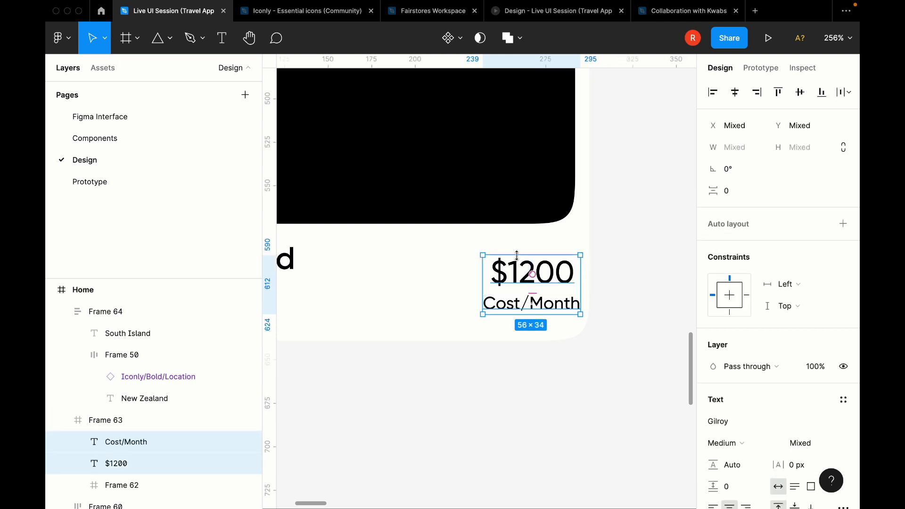
key(shift+a)
click(791, 288)
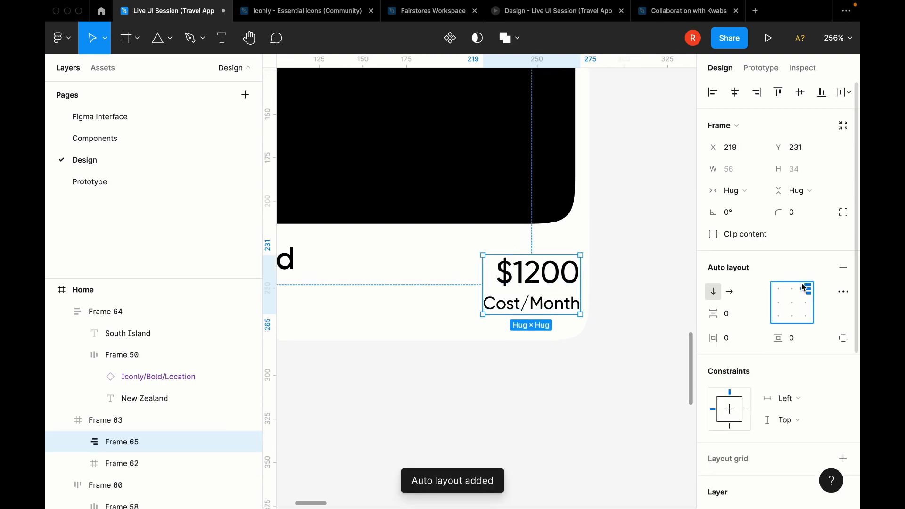
click(806, 288)
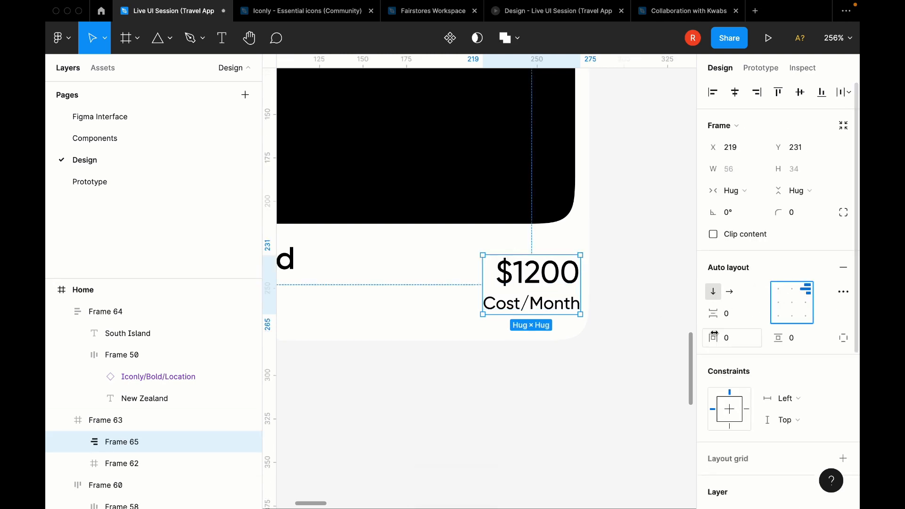
Step: Apply the Primary color style to the $1200 price text
click(525, 295)
click(521, 256)
double_click(522, 269)
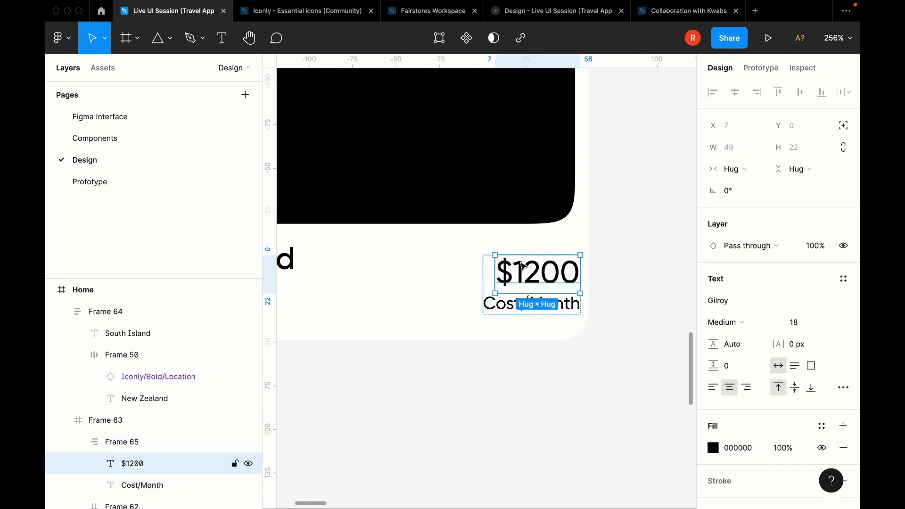
scroll(804, 281, down, 2)
click(821, 358)
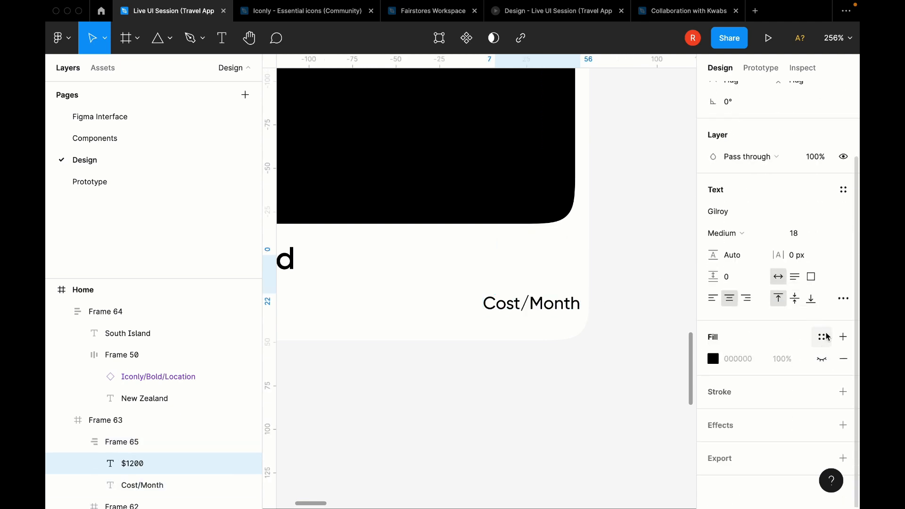
click(822, 358)
click(823, 336)
click(756, 350)
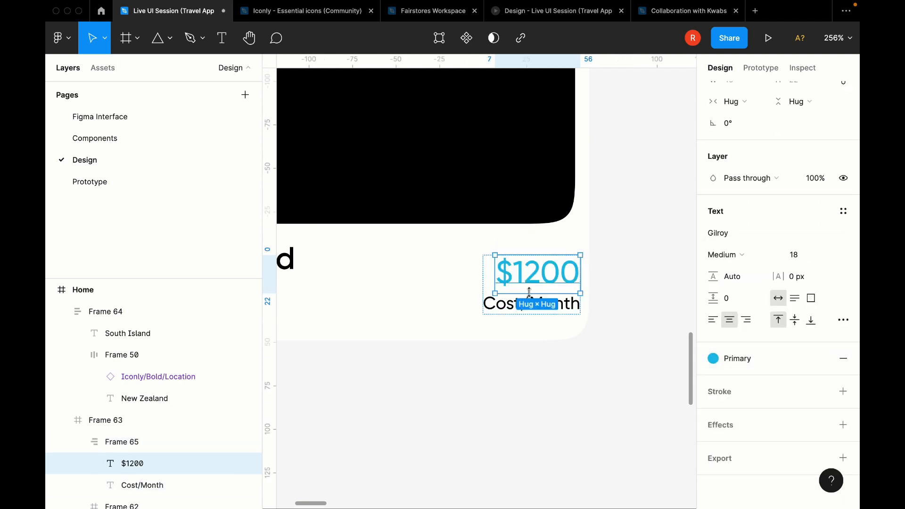
Step: Apply the Neutral 400 color style to the Cost/Month label
click(165, 485)
click(820, 336)
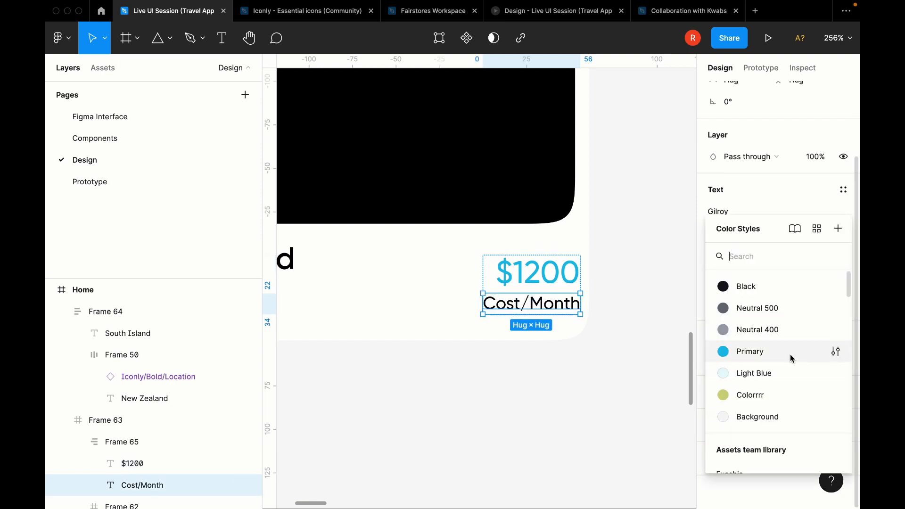
click(769, 334)
click(600, 321)
Step: Align the vertical centers of the title block and the price block on the card
scroll(598, 318, down, 5)
double_click(574, 305)
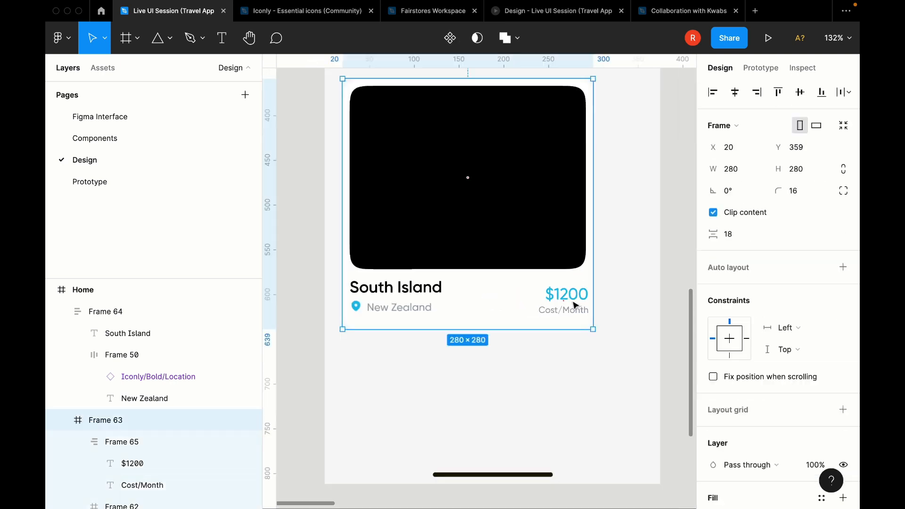
shift+click(447, 305)
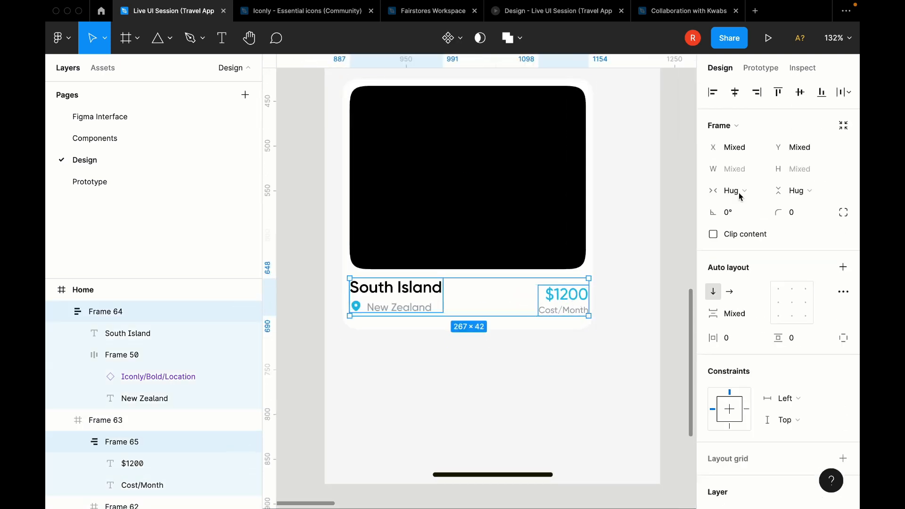
click(800, 92)
Step: Shift the price block so its right edge lines up with the right edge of the image above
click(561, 296)
scroll(576, 293, up, 5)
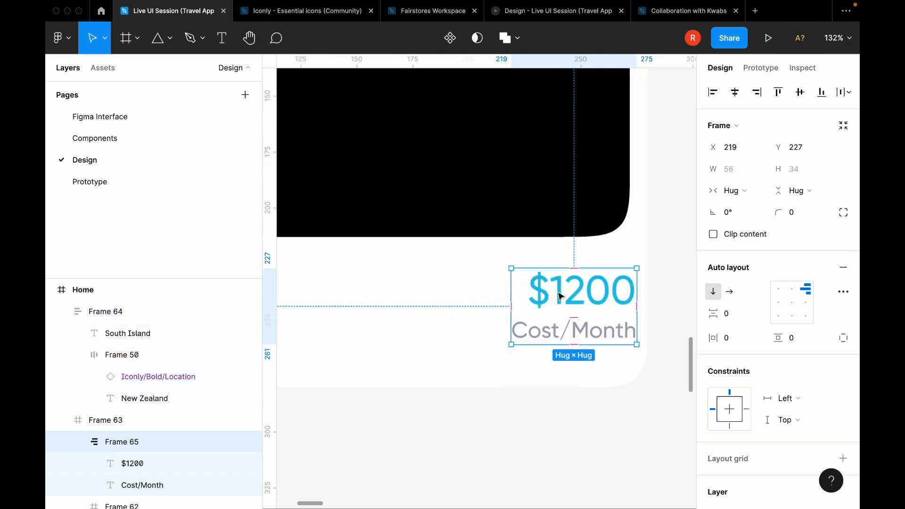
scroll(576, 293, down, 6)
click(600, 352)
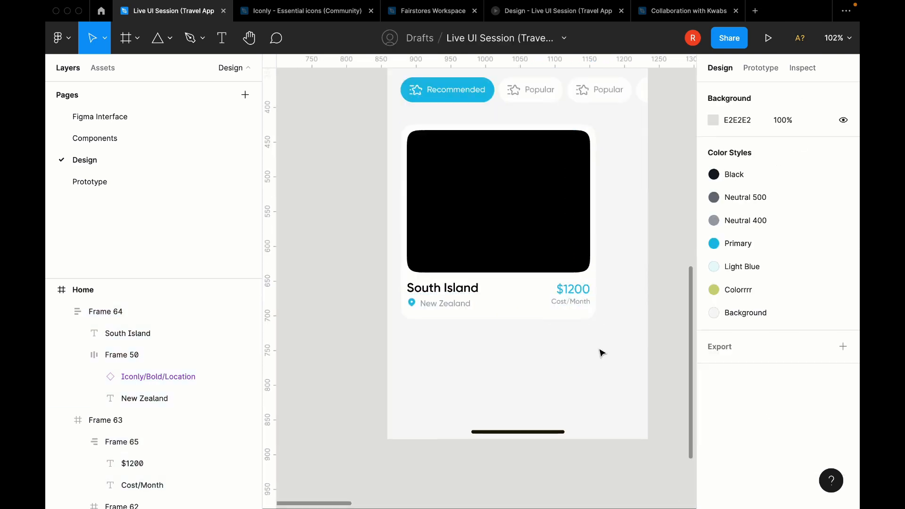
Step: Set the $1200 price text to size 16 with the Semibold weight
scroll(590, 284, up, 5)
super+click(585, 300)
click(794, 322)
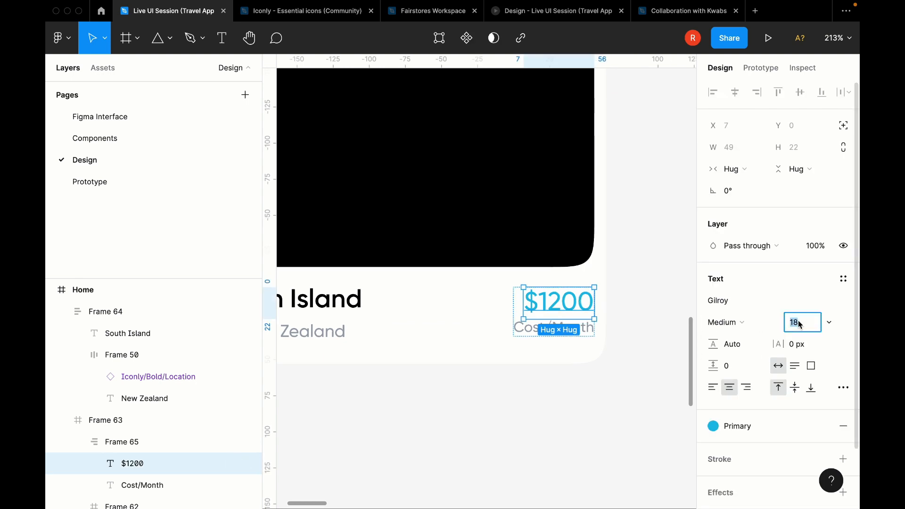
text(16)
key(Return)
click(734, 323)
click(738, 338)
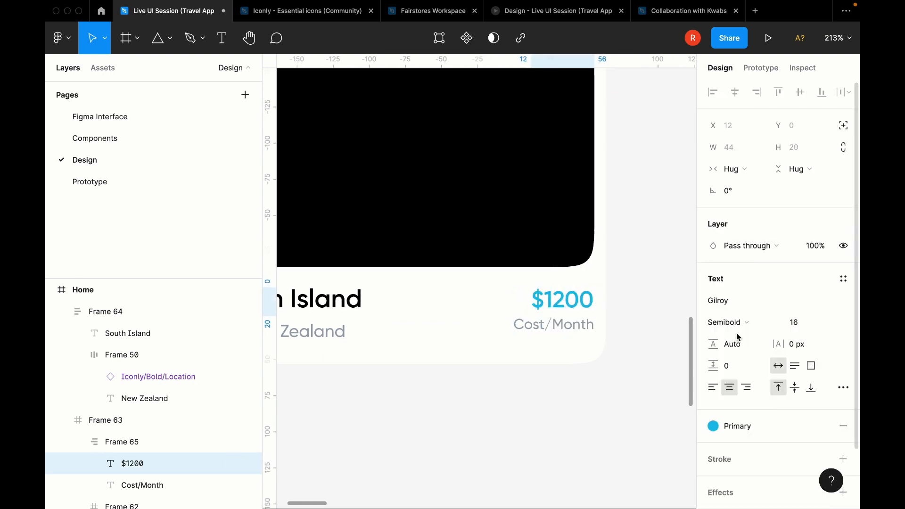
click(630, 366)
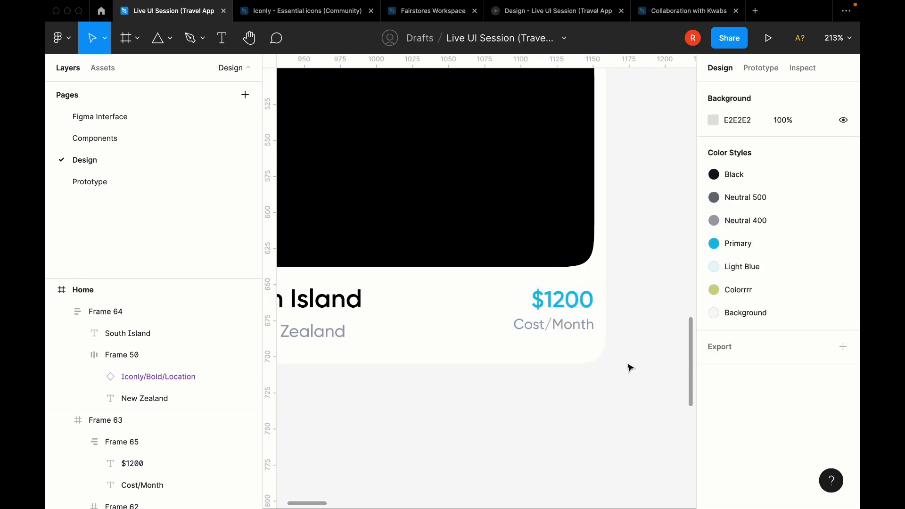
Step: Set the font size of the Cost/Month label to 8
super+click(545, 325)
click(800, 327)
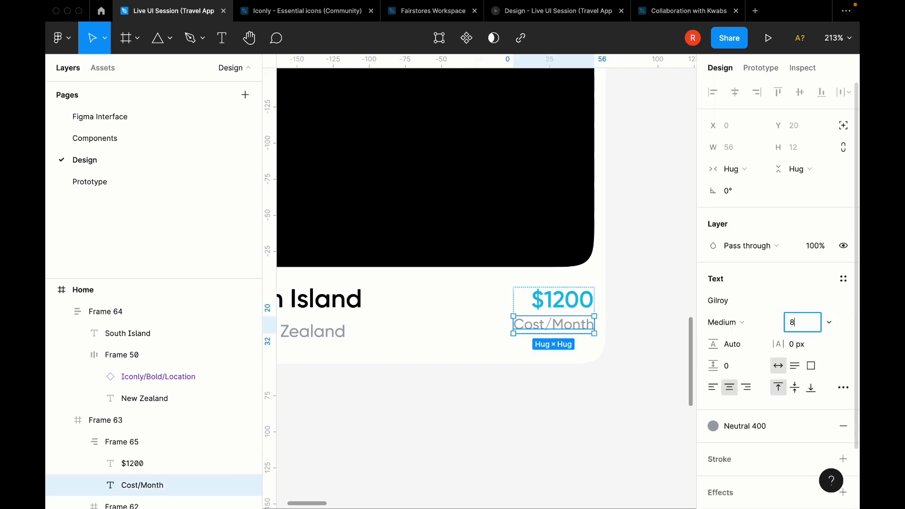
text(8)
key(Return)
click(655, 332)
Step: Move the price block flush with the image's right edge and align its vertical center with the South Island title block
click(531, 325)
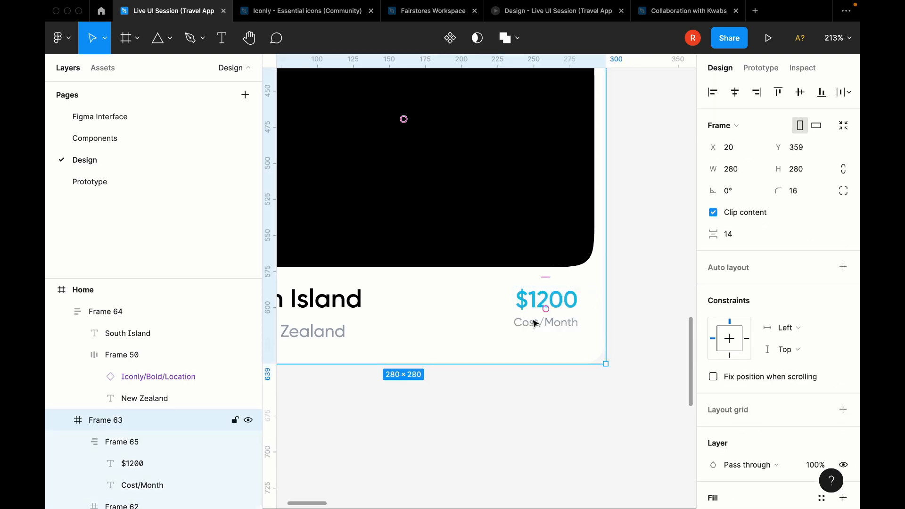
drag(541, 314, 568, 315)
shift+click(335, 307)
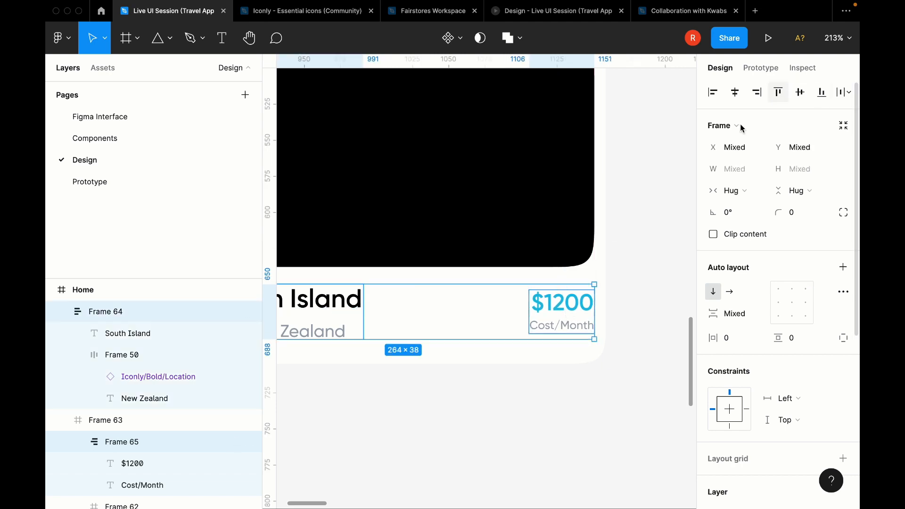
scroll(573, 257, down, 5)
click(592, 323)
scroll(593, 324, right, 2)
scroll(593, 324, up, 1)
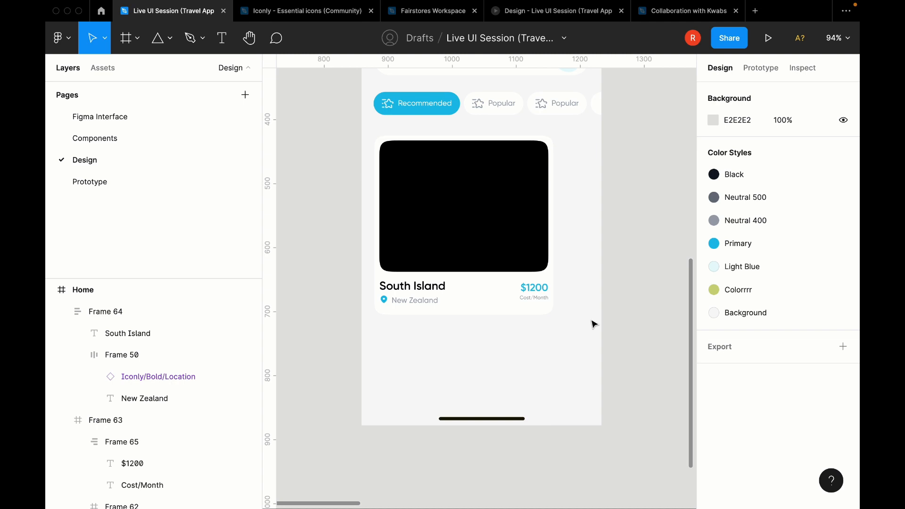
Step: Run the Unsplash plugin on the card's black image frame and search for "beautiful sea"
scroll(593, 324, up, 3)
click(493, 349)
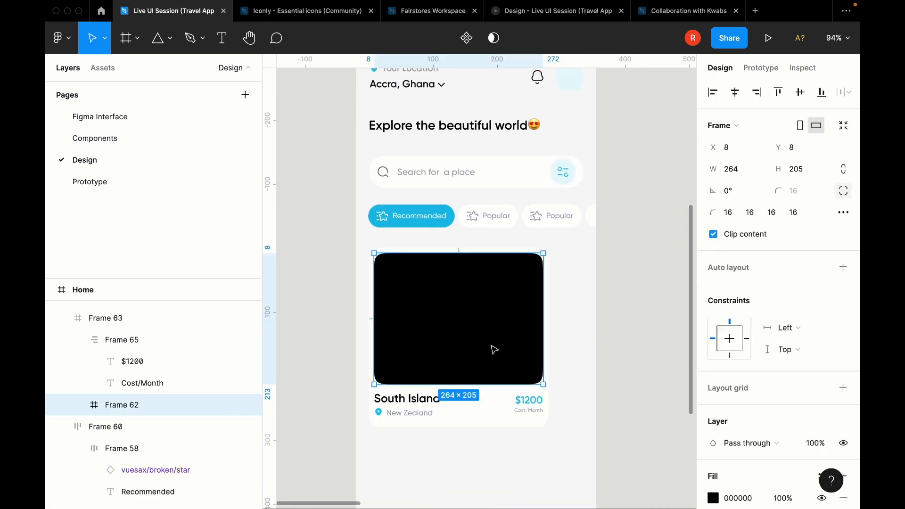
key(super+slash)
text(unsas)
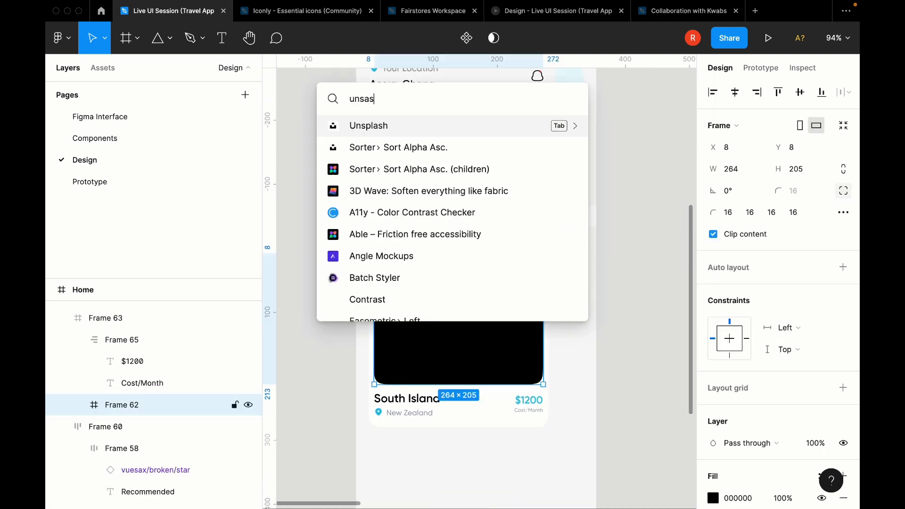
key(Return)
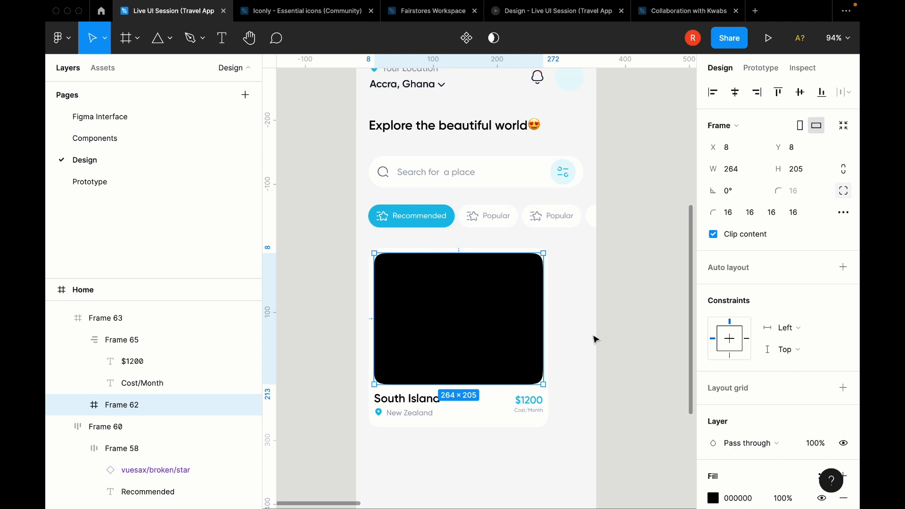
key(super+alt+p)
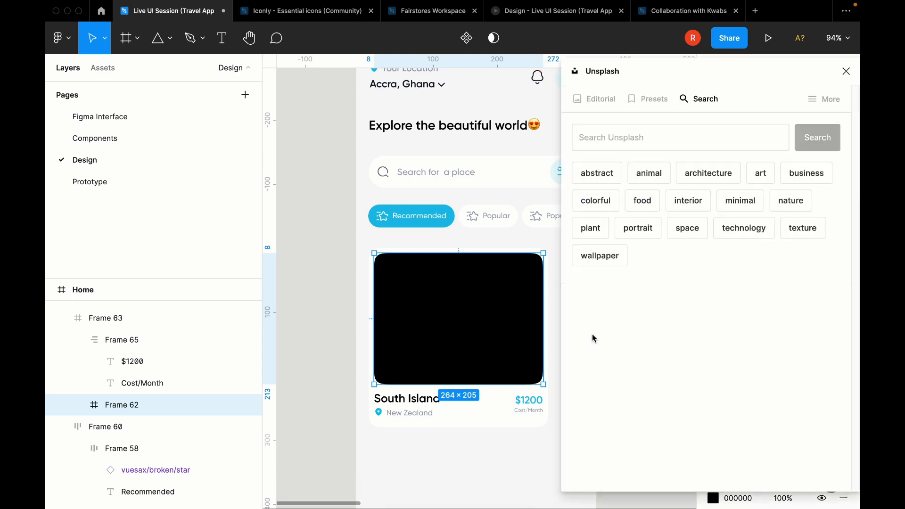
click(622, 142)
text(beautiful sea)
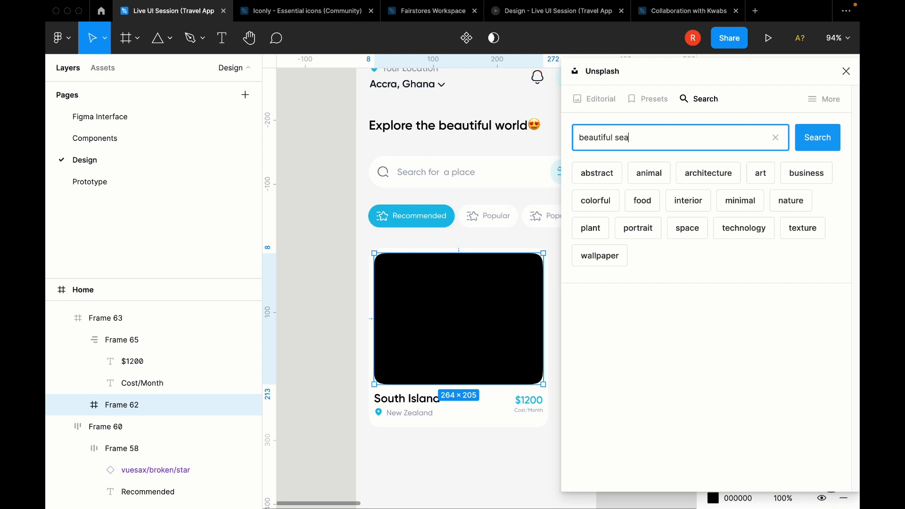
key(Return)
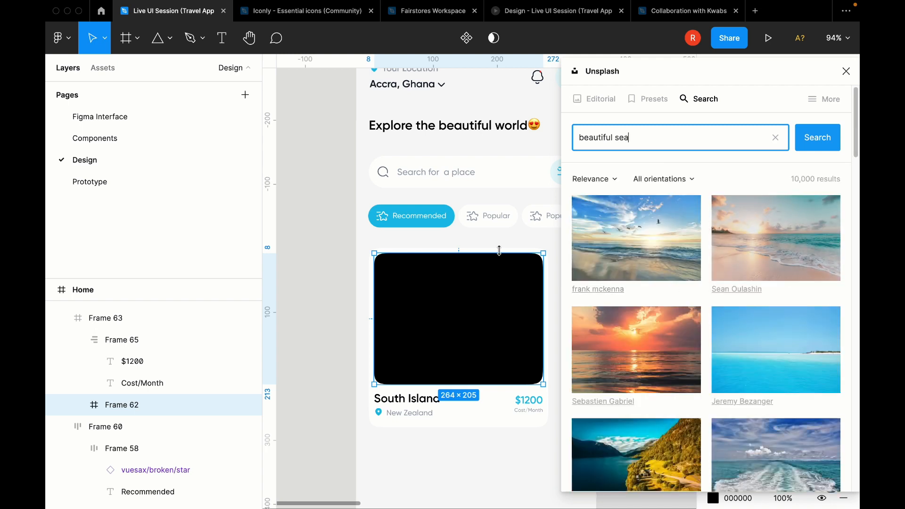
Step: Look through the sea photos for a suitable card image and close the Unsplash plugin
scroll(502, 256, down, 3)
scroll(502, 256, right, 9)
key(super+minus)
scroll(502, 256, left, 4)
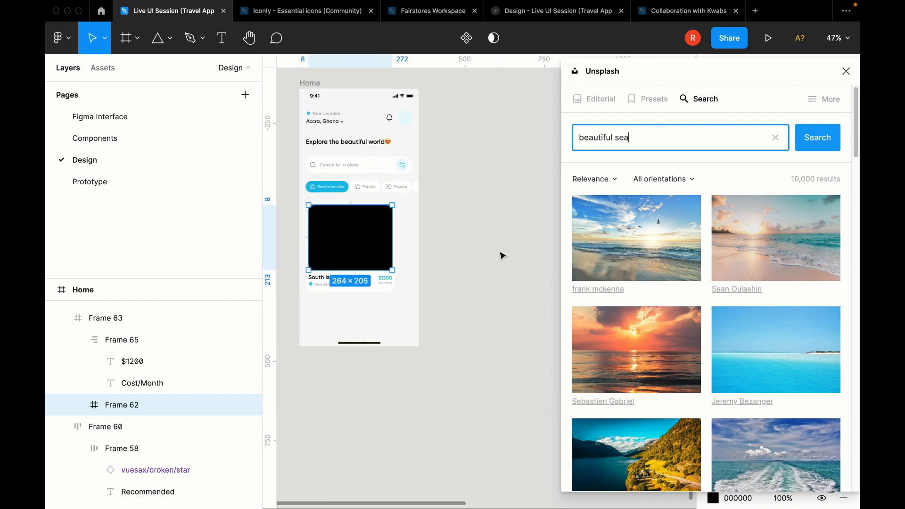
scroll(745, 315, down, 15)
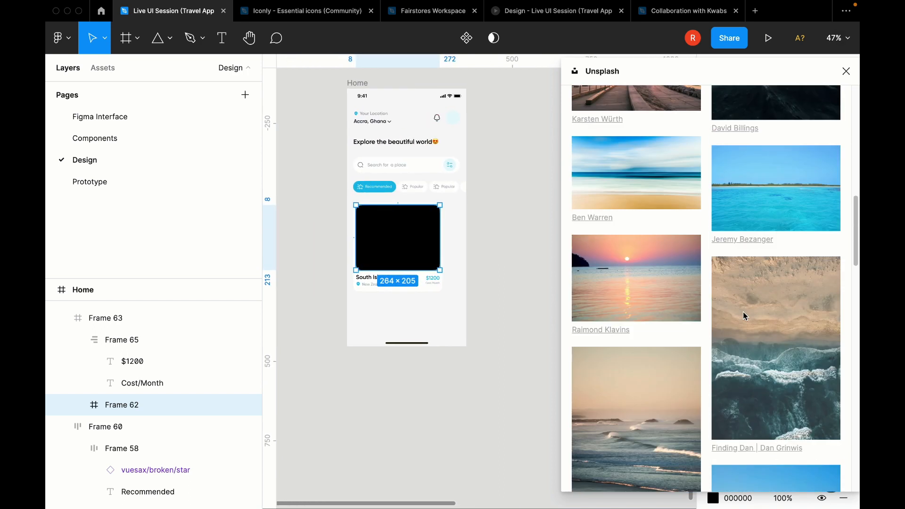
scroll(745, 316, up, 15)
click(847, 71)
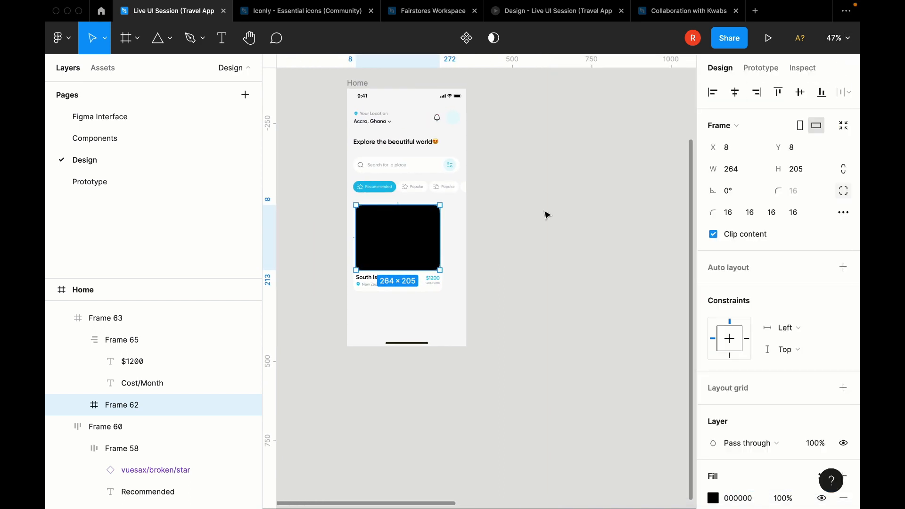
scroll(546, 215, right, 5)
scroll(545, 215, left, 8)
click(550, 188)
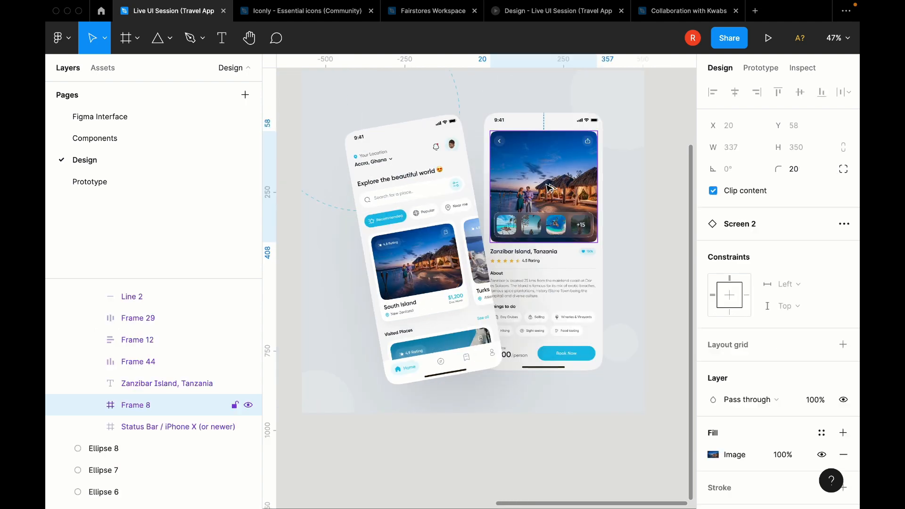
scroll(549, 187, left, 10)
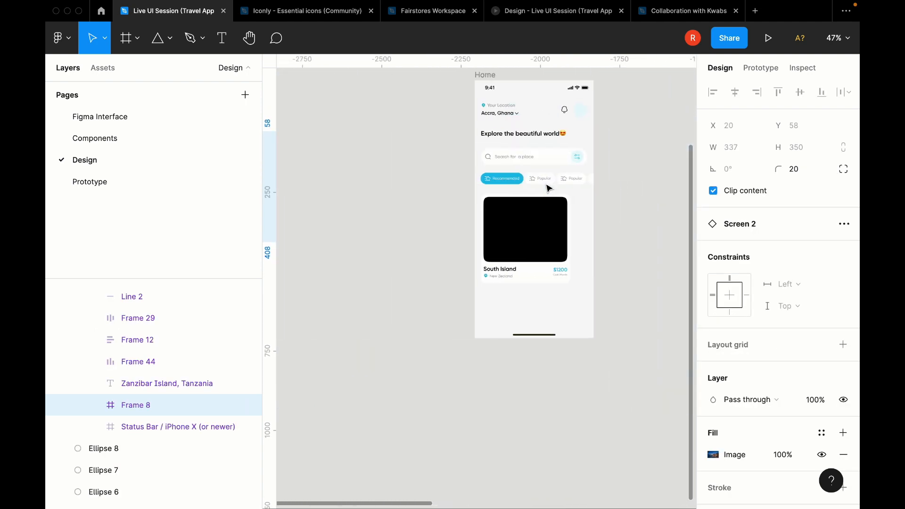
key(Escape)
scroll(544, 229, down, 2)
click(542, 228)
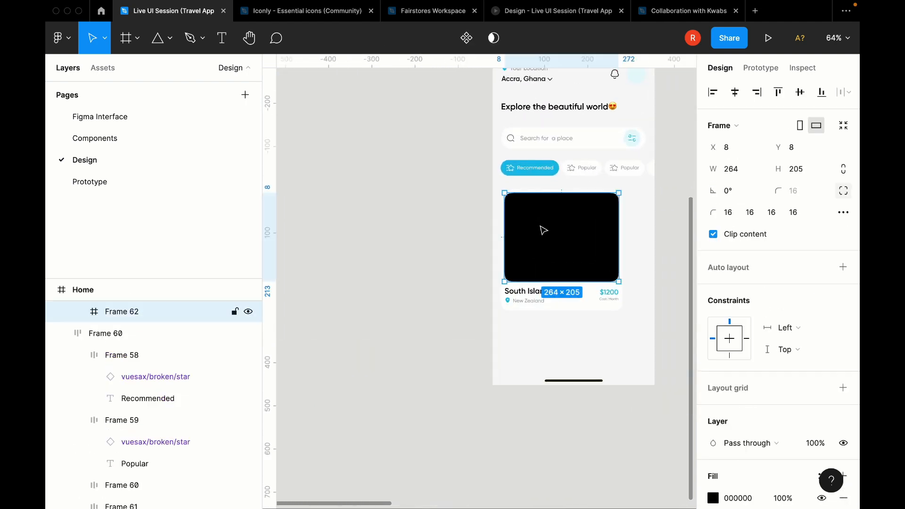
scroll(542, 229, down, 5)
click(660, 212)
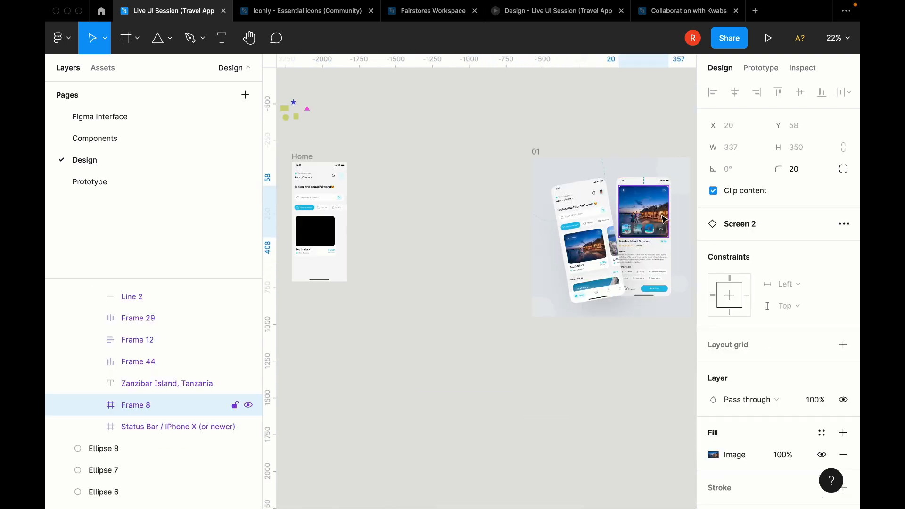
right_click(664, 211)
click(527, 318)
Step: Copy the South Island card's photo frame from the reference mockup and paste it into the Home card's black image frame
click(580, 243)
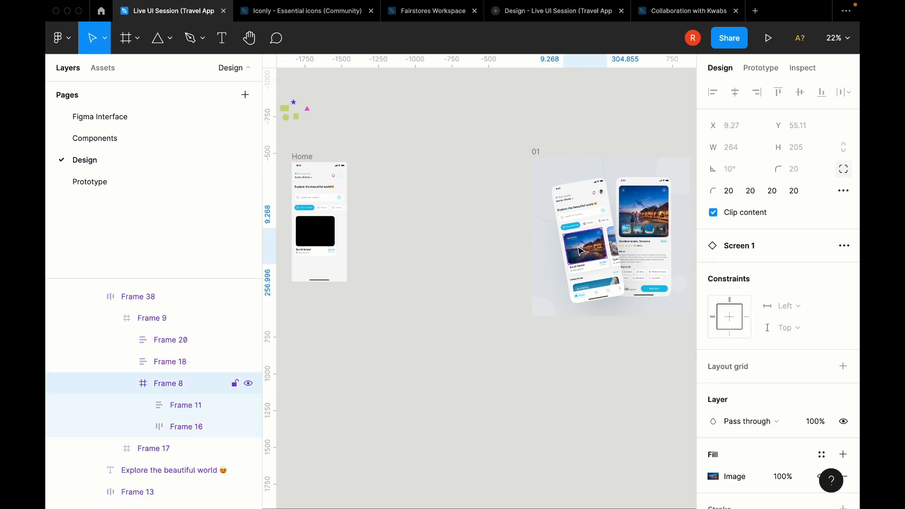
scroll(580, 250, left, 5)
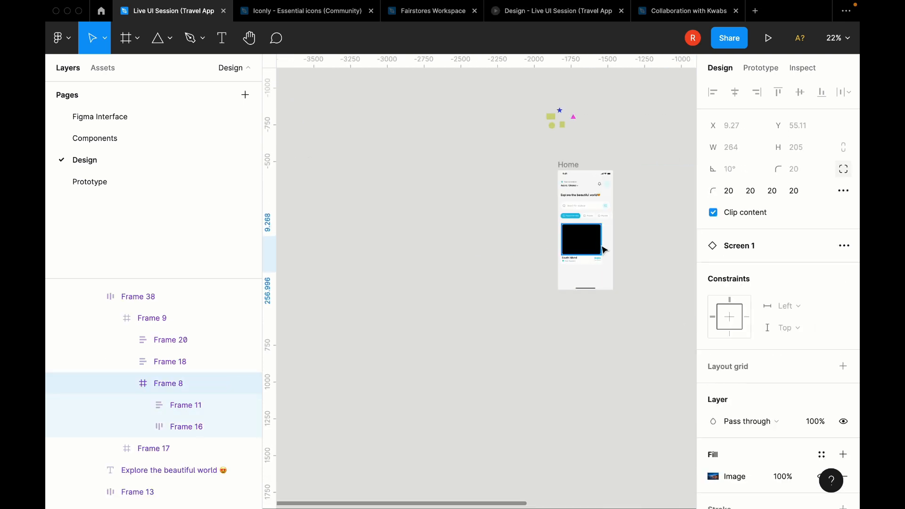
click(581, 250)
key(ctrl+v)
ctrl+scroll(598, 238, up, 5)
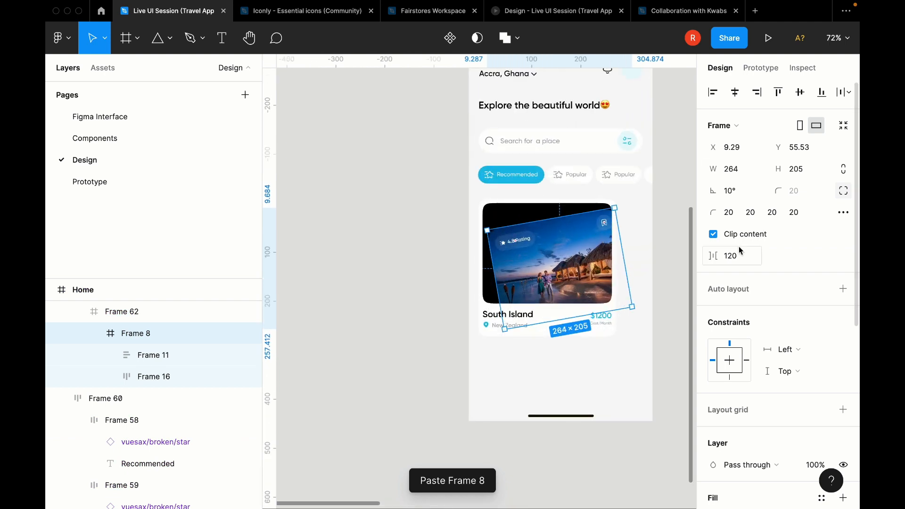
Step: Set the pasted photo's rotation to 0° and center it horizontally and vertically in the image frame
text(0)
key(Return)
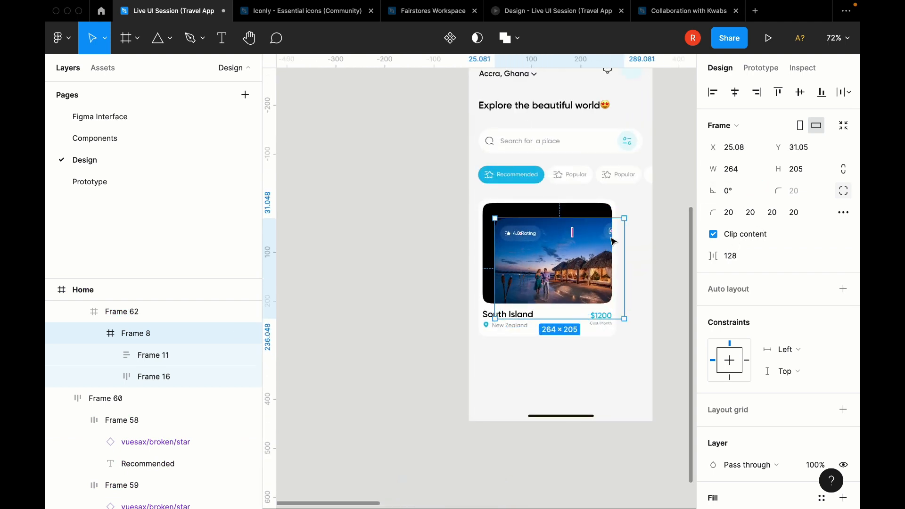
click(736, 92)
click(800, 92)
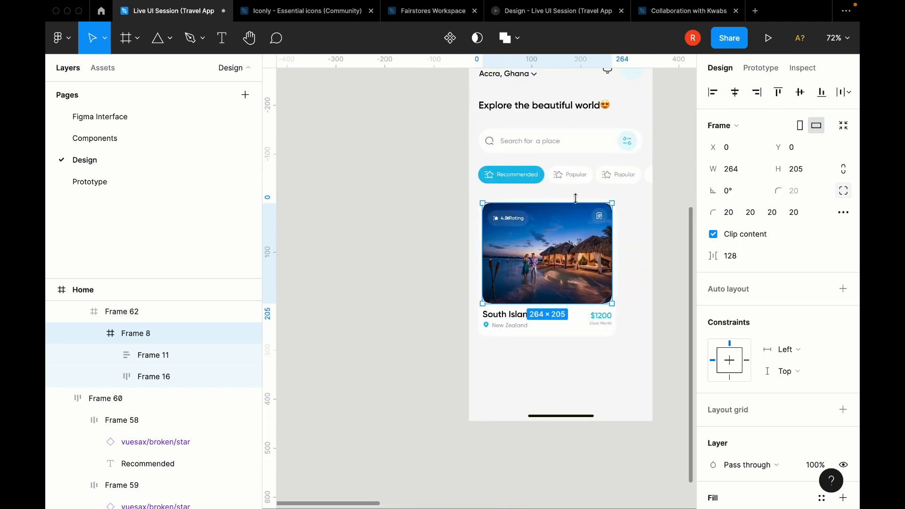
Step: Delete the 4.8 Rating badge and the bookmark button from the pasted photo
ctrl+scroll(587, 197, up, 3)
ctrl+scroll(587, 197, up, 2)
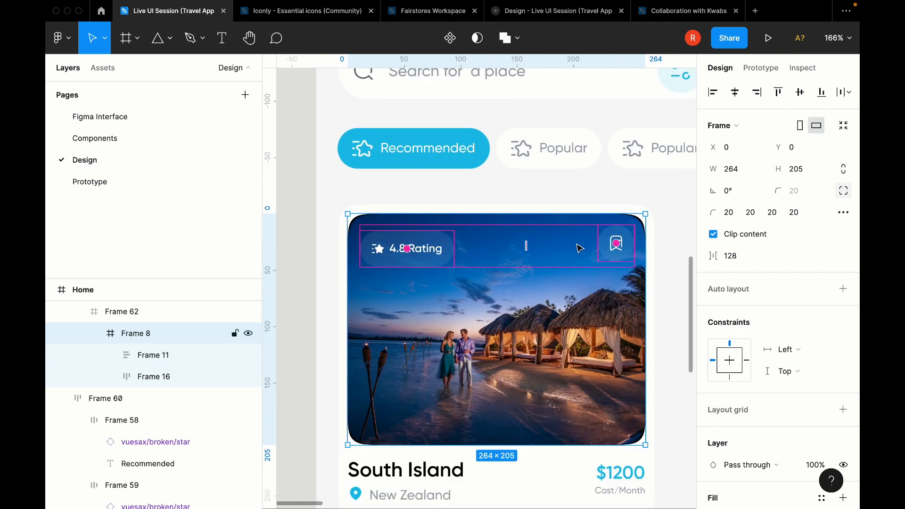
click(430, 255)
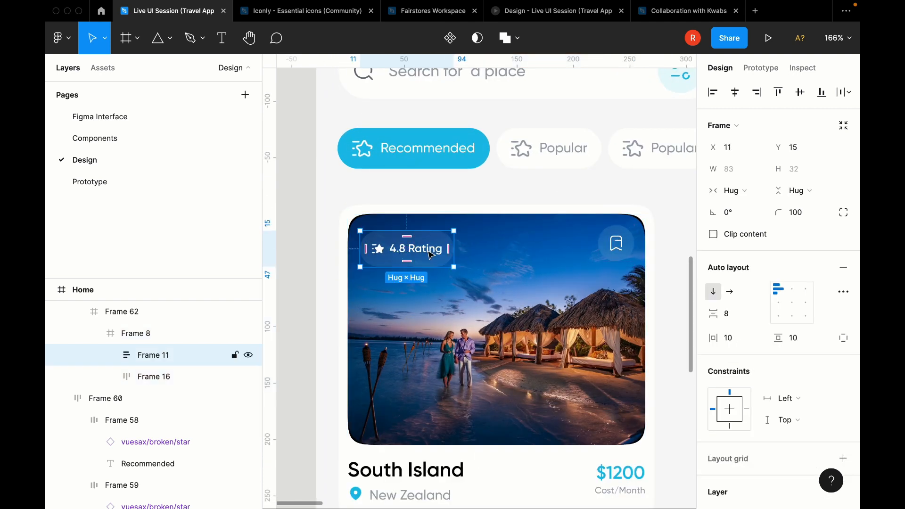
shift+click(616, 247)
key(Delete)
Step: Delete the pasted photo frame from the card's image area
click(618, 255)
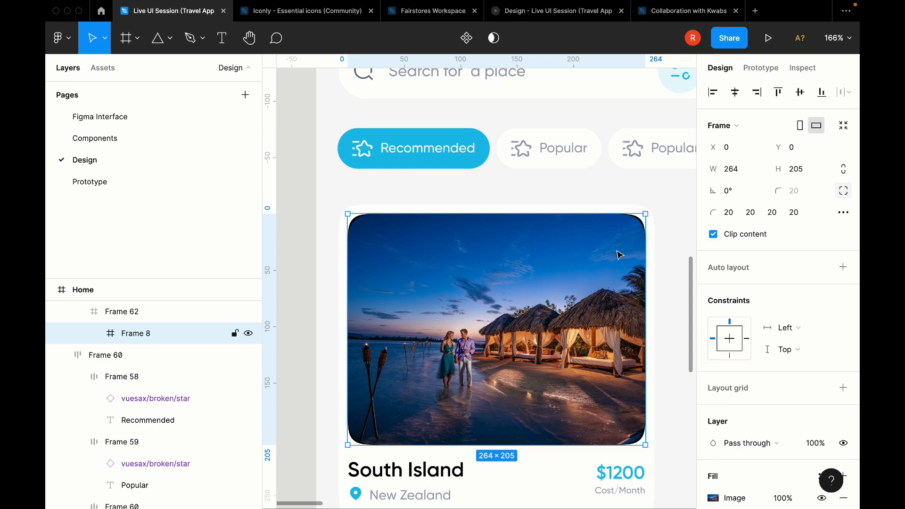
key(Delete)
ctrl+scroll(487, 295, down, 5)
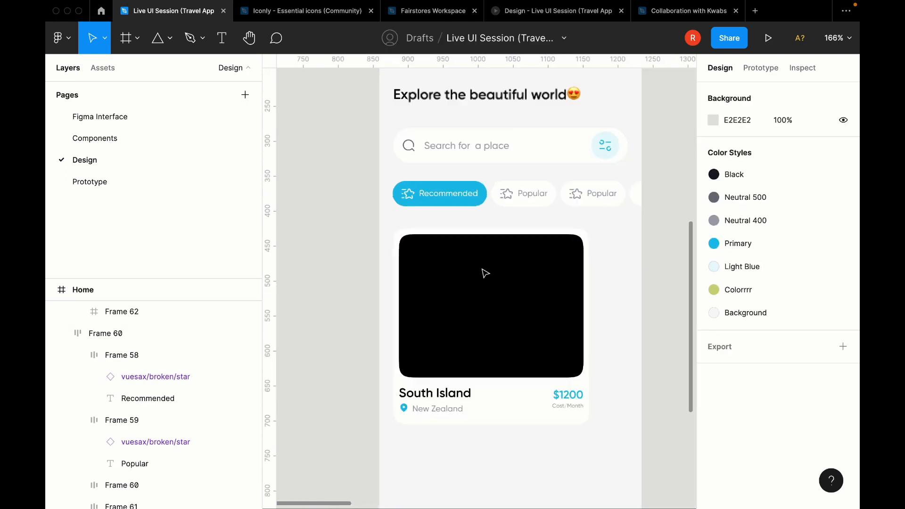
Step: Reopen the Unsplash plugin for the card's black image frame and search for "beautiful sea" photos
click(519, 268)
key(super+slash)
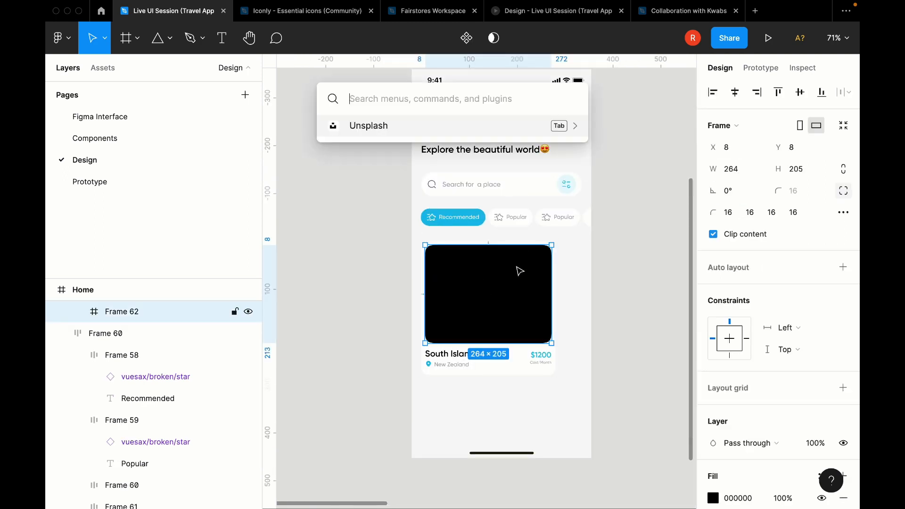
key(Return)
click(674, 137)
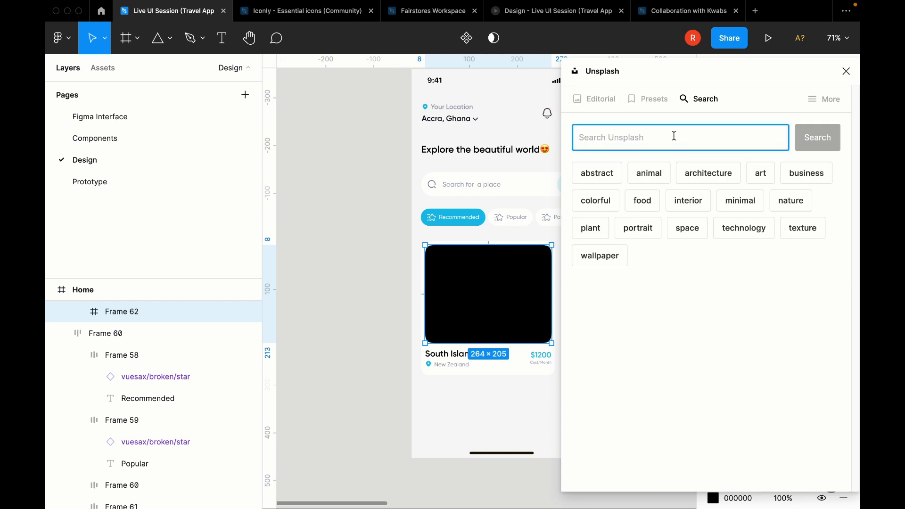
text(beautiful sea)
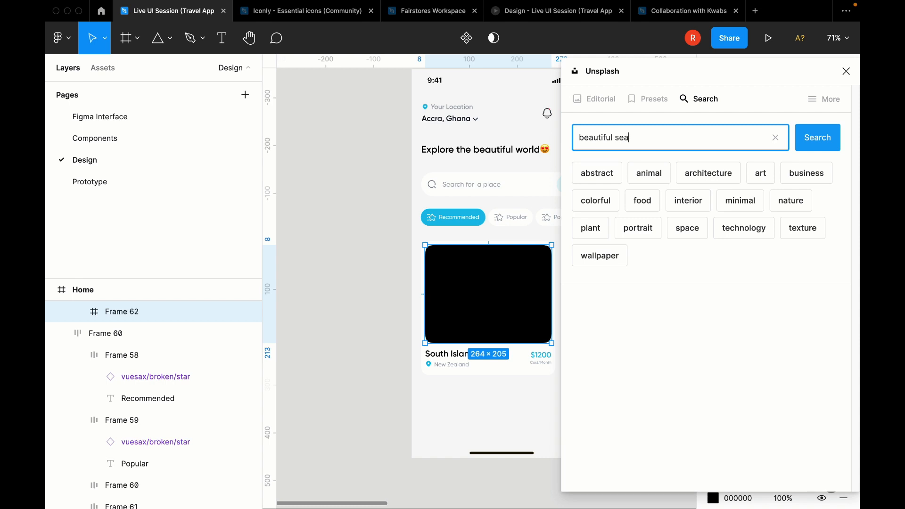
key(Return)
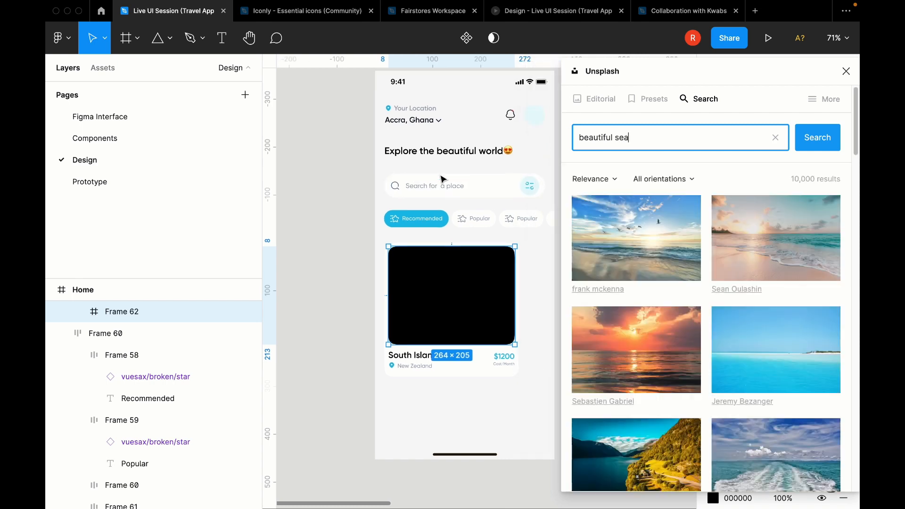
Step: Browse the sea photos, then search Unsplash for "beautiful sea with humans" and look through the photos
scroll(753, 371, down, 10)
scroll(753, 372, up, 13)
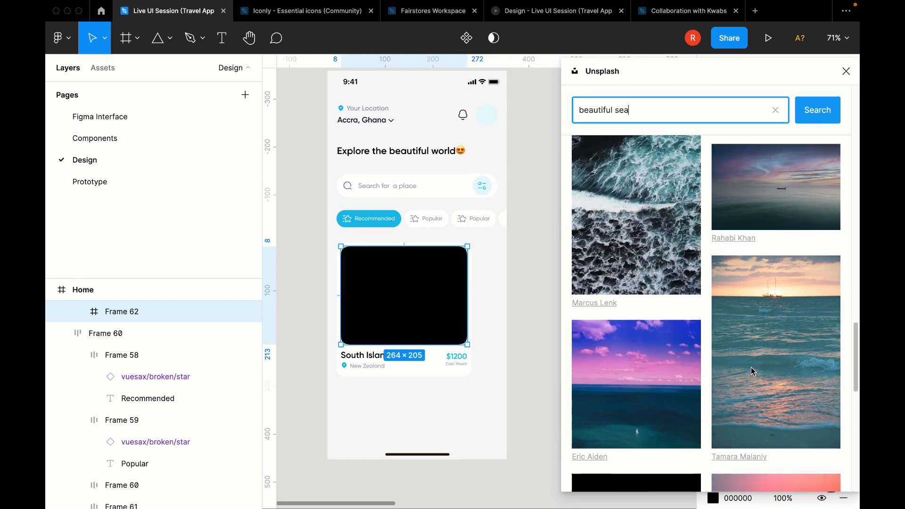
scroll(753, 372, down, 13)
text(with humans)
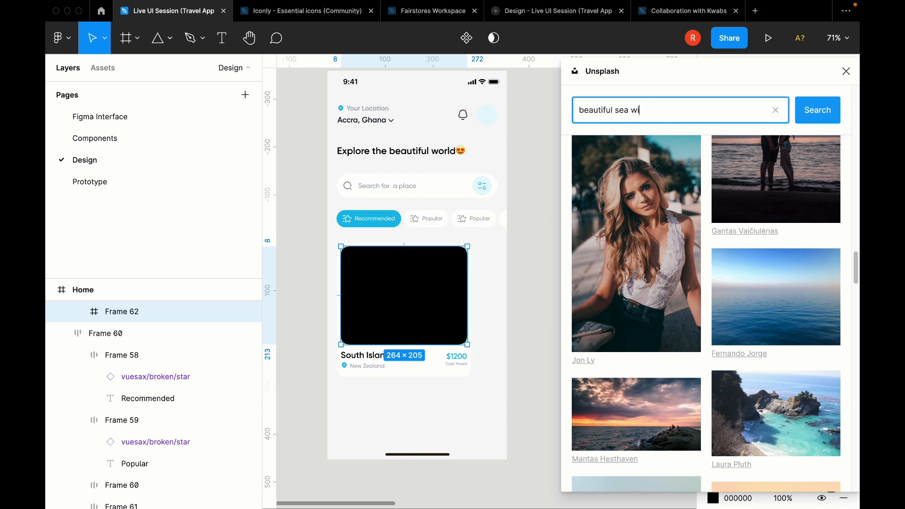
key(Return)
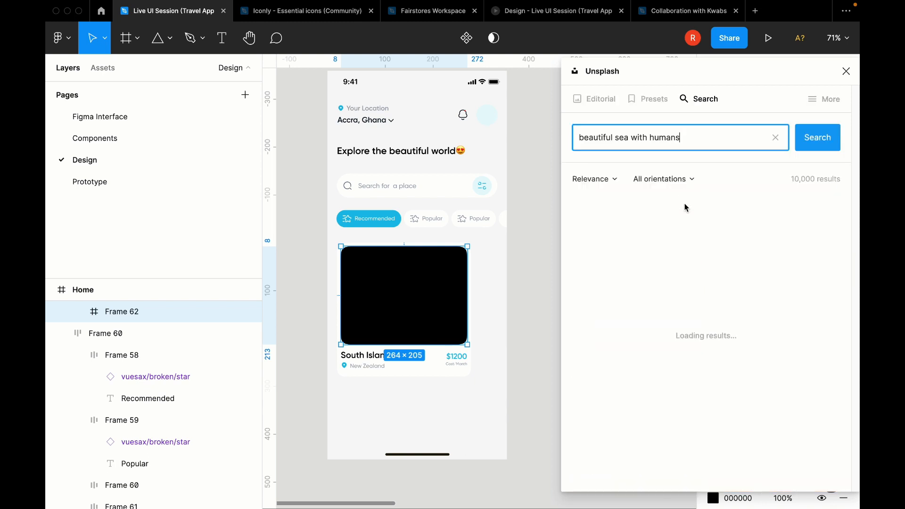
scroll(684, 203, down, 5)
Step: Search Unsplash for "miami", fill the card's image frame with the neon-lit night street photo, and close the plugin
triple_click(650, 110)
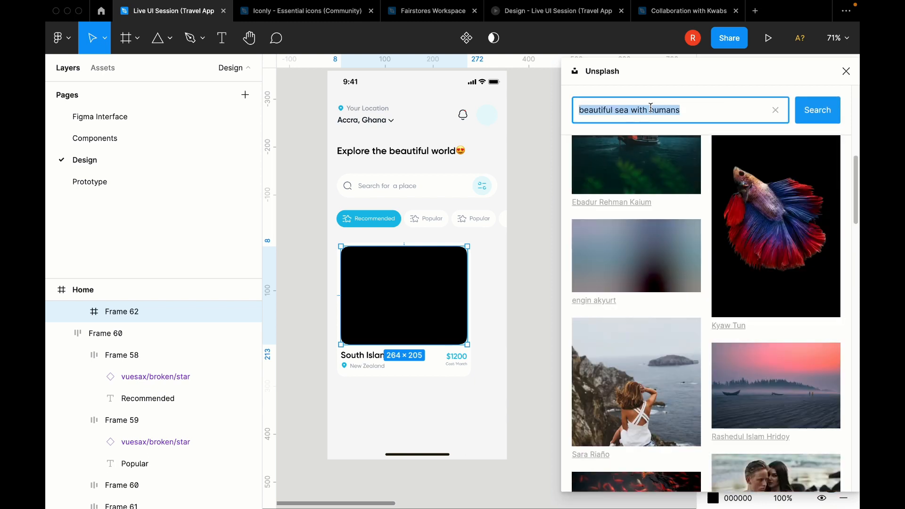
text(miami)
key(Return)
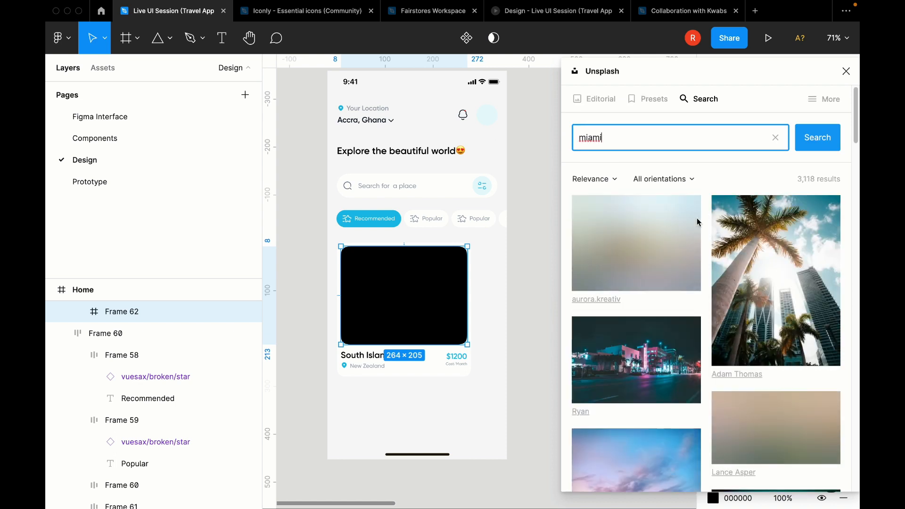
scroll(697, 222, down, 1)
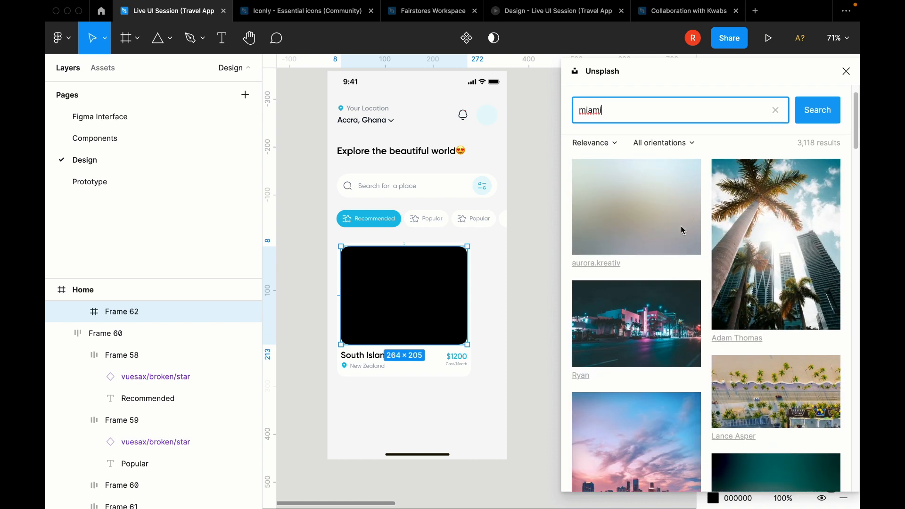
click(677, 327)
scroll(677, 326, down, 6)
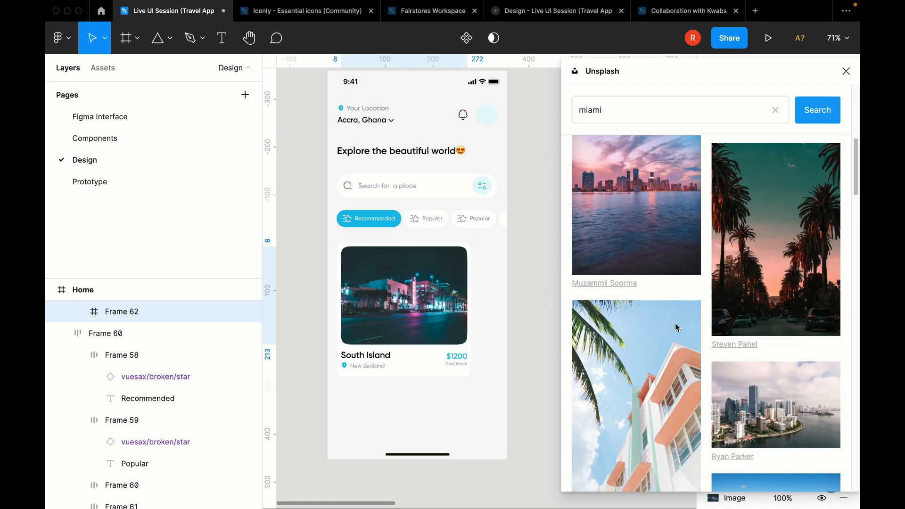
scroll(677, 327, down, 15)
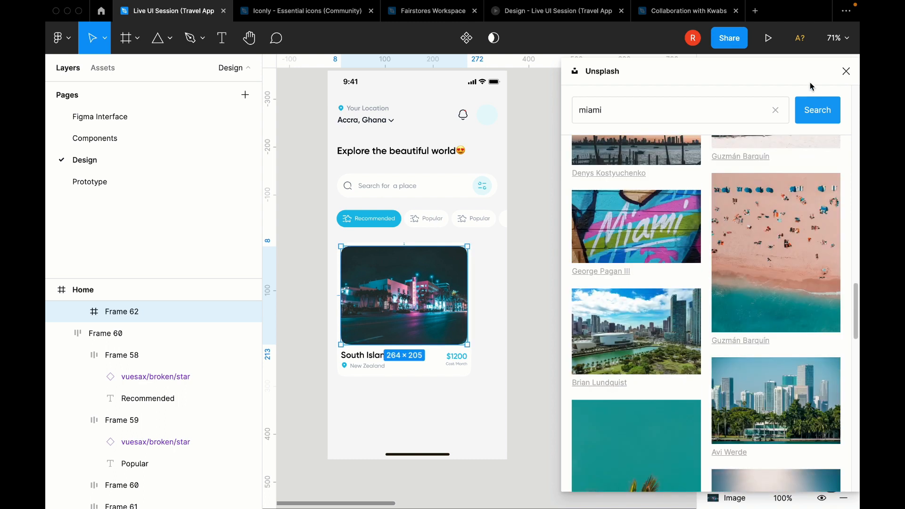
click(846, 71)
click(494, 288)
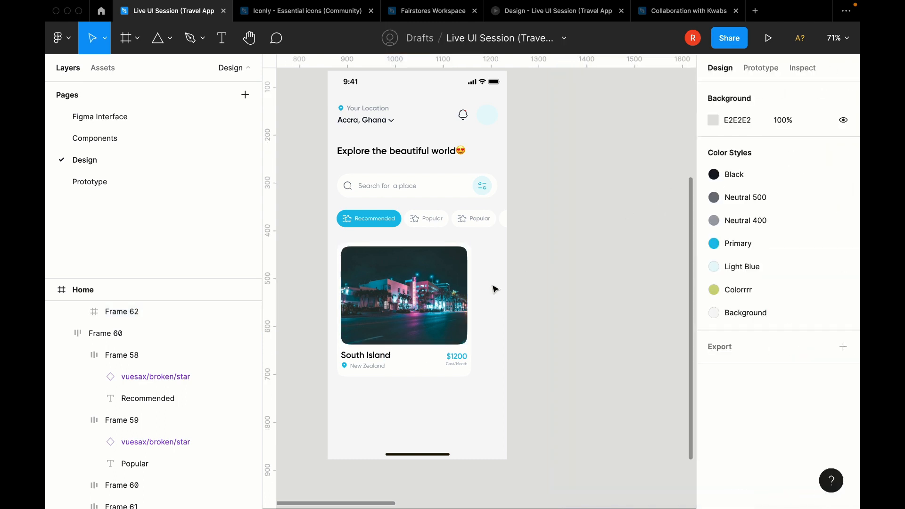
Step: Copy the blue Recommended chip into the card's image frame, at about X 14, Y 23
scroll(493, 289, left, 2)
scroll(494, 288, up, 5)
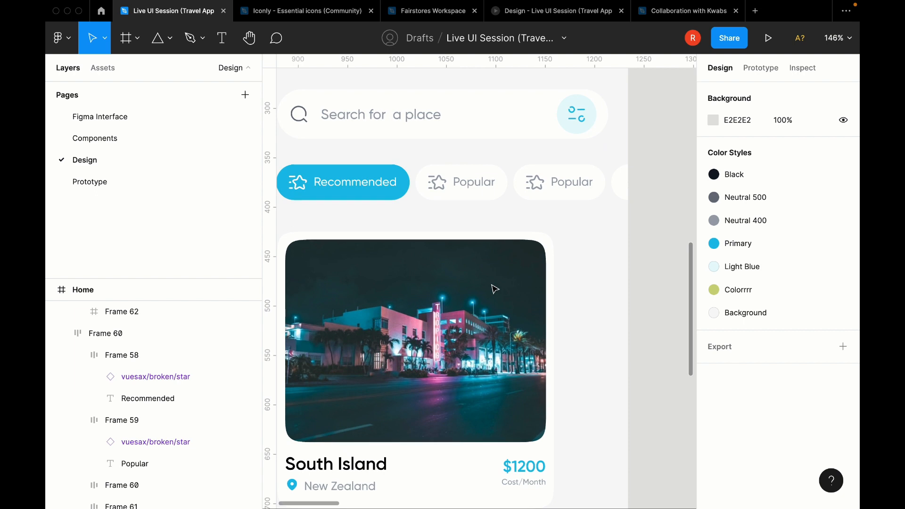
scroll(494, 289, left, 2)
scroll(494, 289, down, 1)
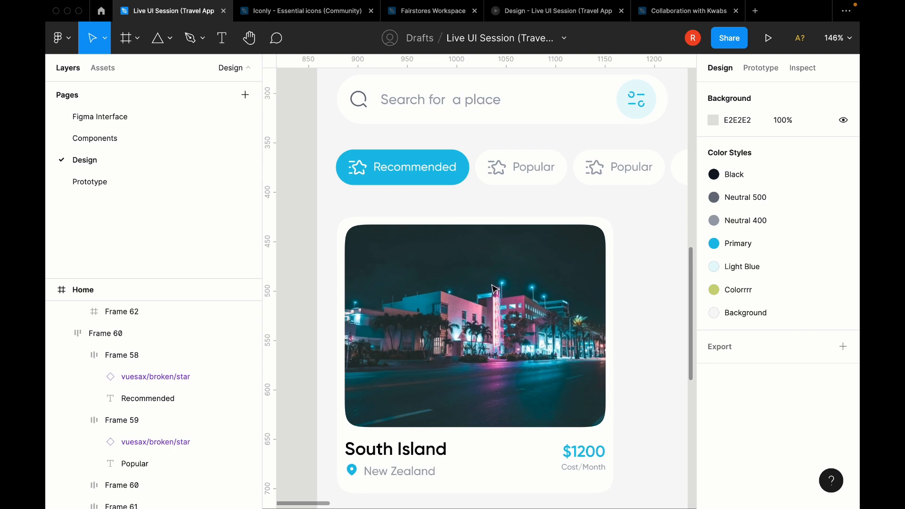
scroll(494, 289, left, 1)
scroll(494, 288, up, 1)
key(t)
key(v)
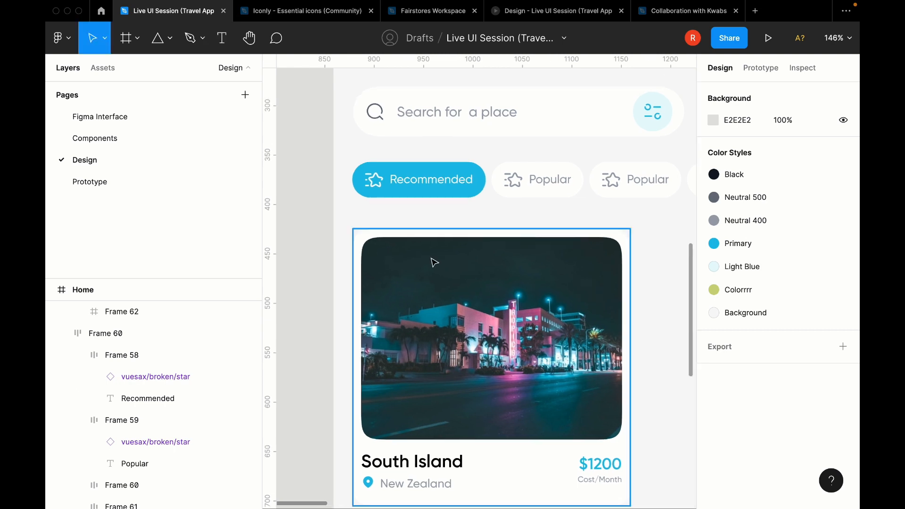
double_click(392, 181)
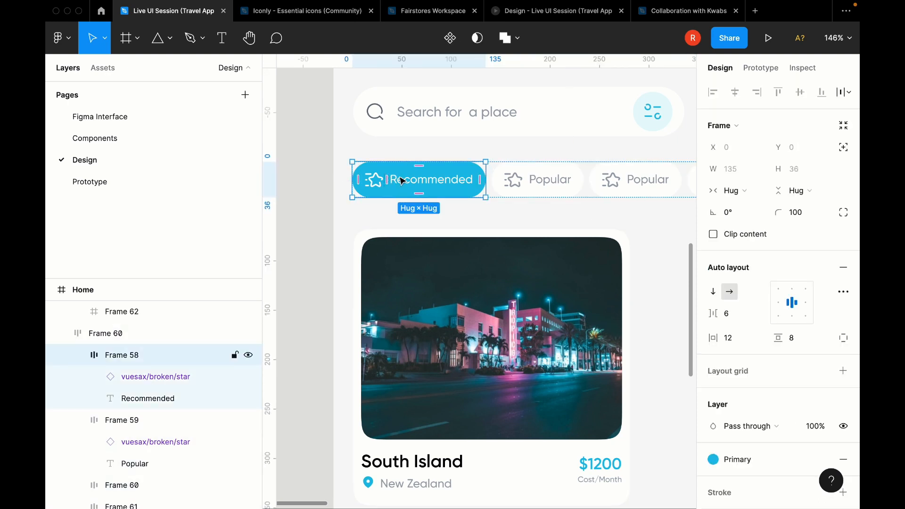
drag(444, 181, 459, 277)
Step: Set the copied chip's label to font size 10 and its star icon to 12 × 12
scroll(446, 279, up, 5)
double_click(447, 278)
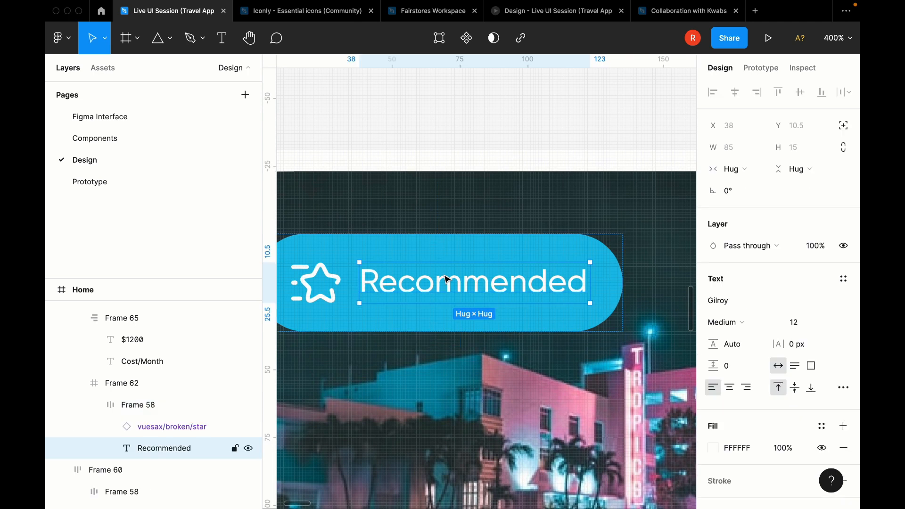
click(817, 322)
text(10)
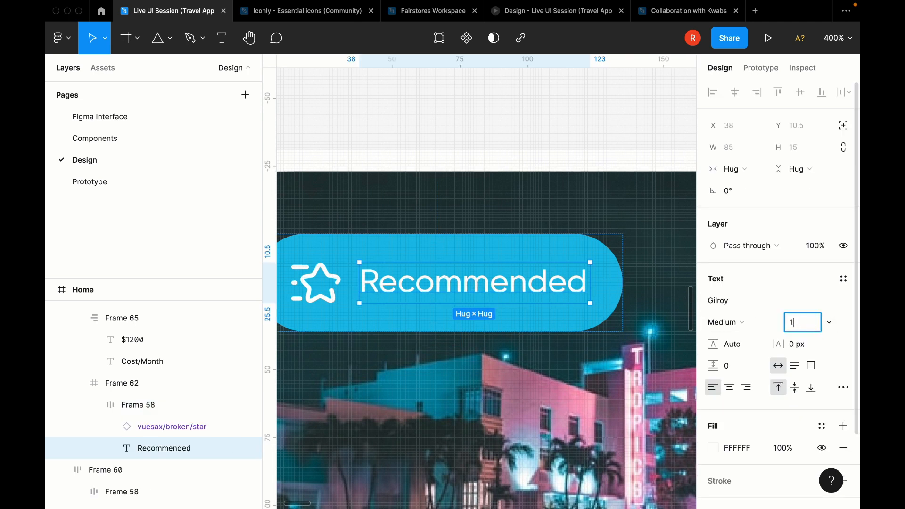
key(Return)
click(328, 284)
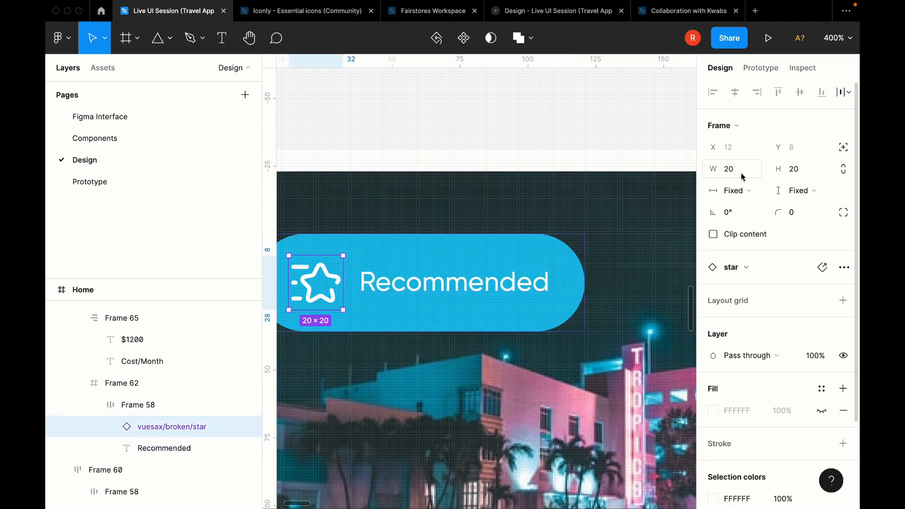
key(Return)
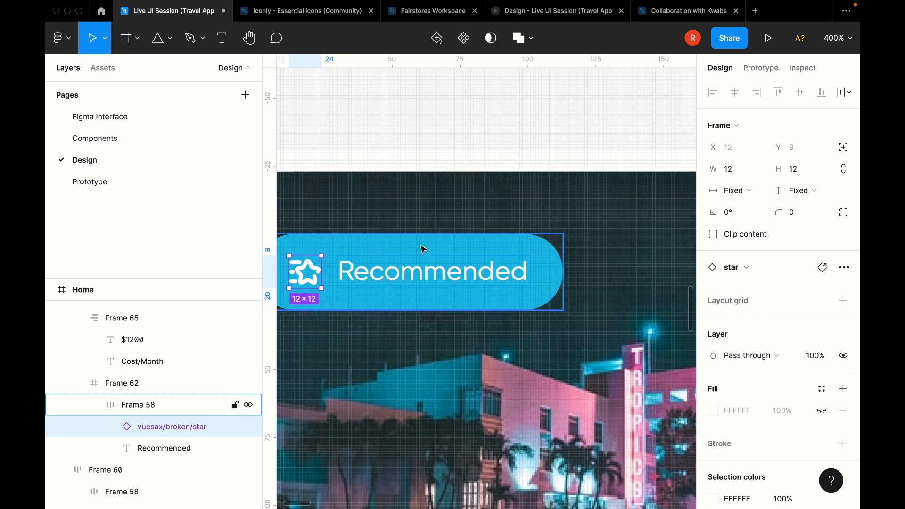
Step: Reduce the stroke thickness of the star outline and the three short lines in the chip's icon
scroll(308, 267, up, 5)
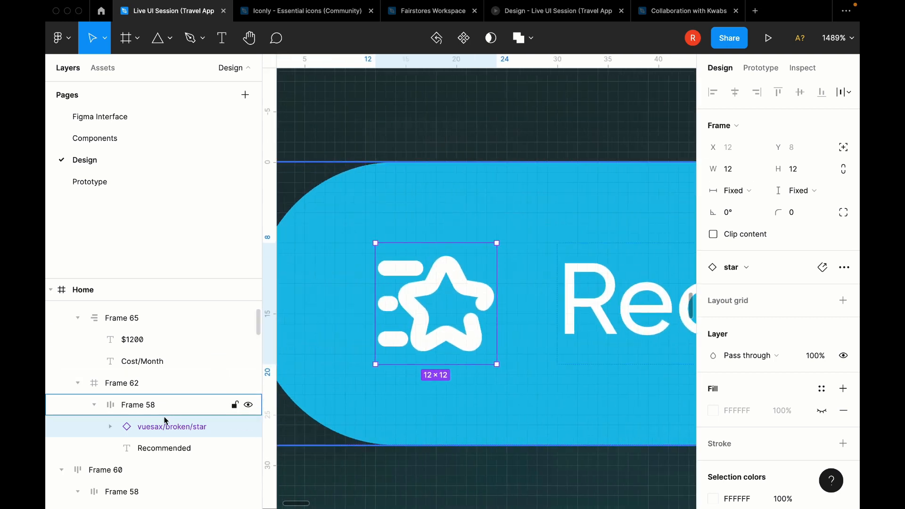
click(110, 427)
click(126, 448)
scroll(126, 449, down, 1)
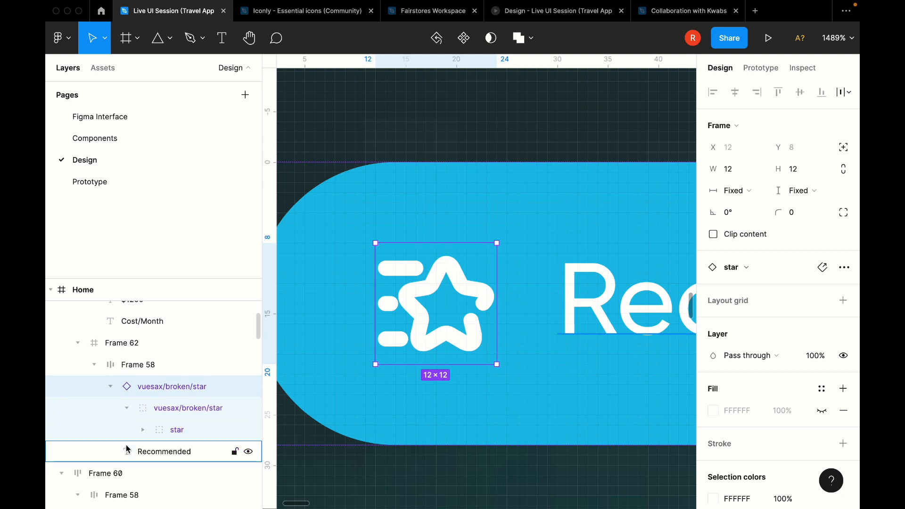
super+click(454, 277)
shift+click(406, 270)
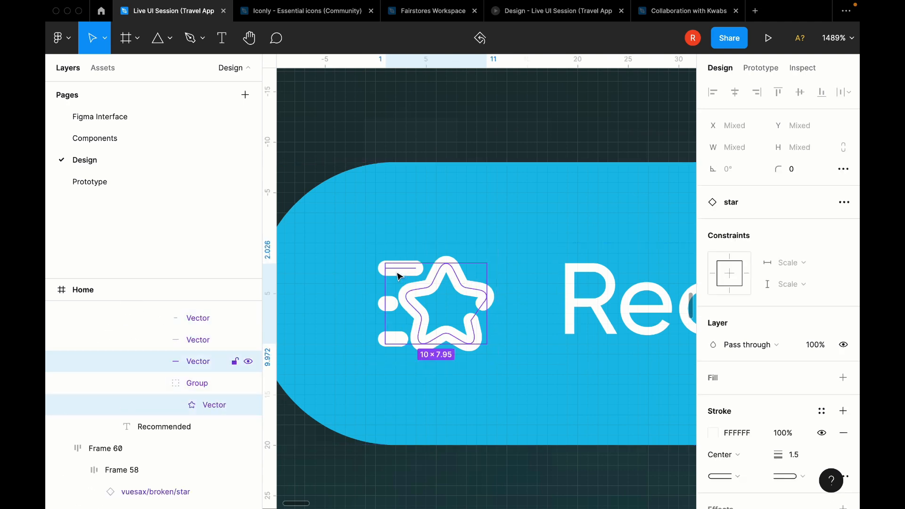
shift+click(391, 303)
shift+click(394, 339)
scroll(821, 406, down, 3)
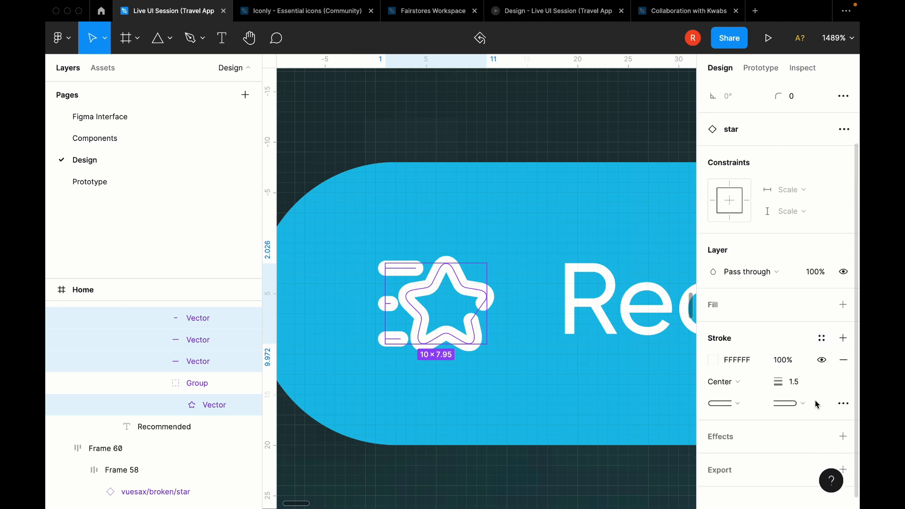
key(BackSpace)
key(BackSpace)
key(Return)
click(531, 278)
scroll(532, 278, down, 5)
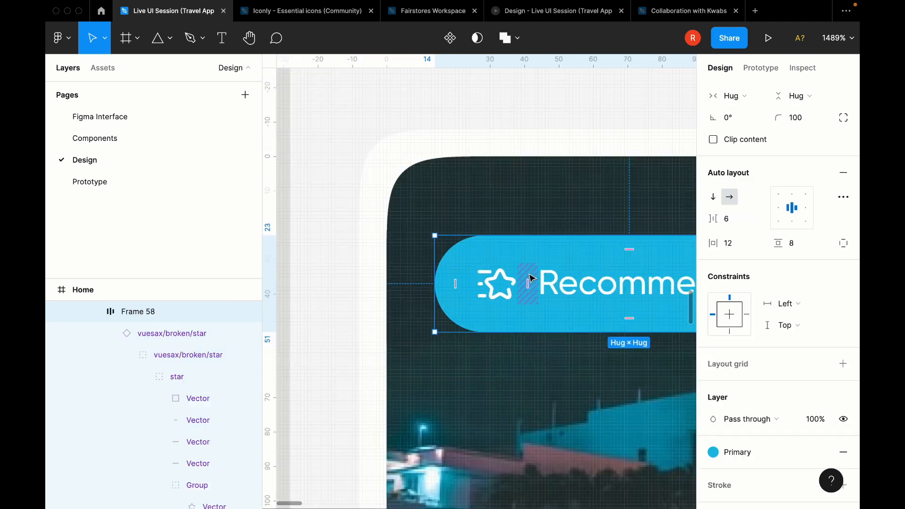
Step: Detach the Primary color style from the chip on the photo and set its fill to FFFFFF at 10% opacity
click(504, 276)
scroll(504, 276, right, 5)
shift+click(504, 276)
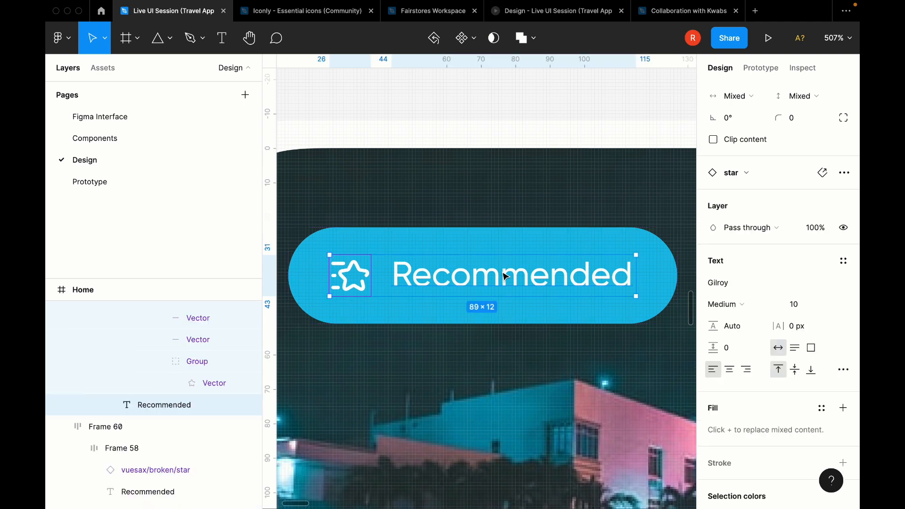
scroll(504, 276, down, 5)
click(550, 259)
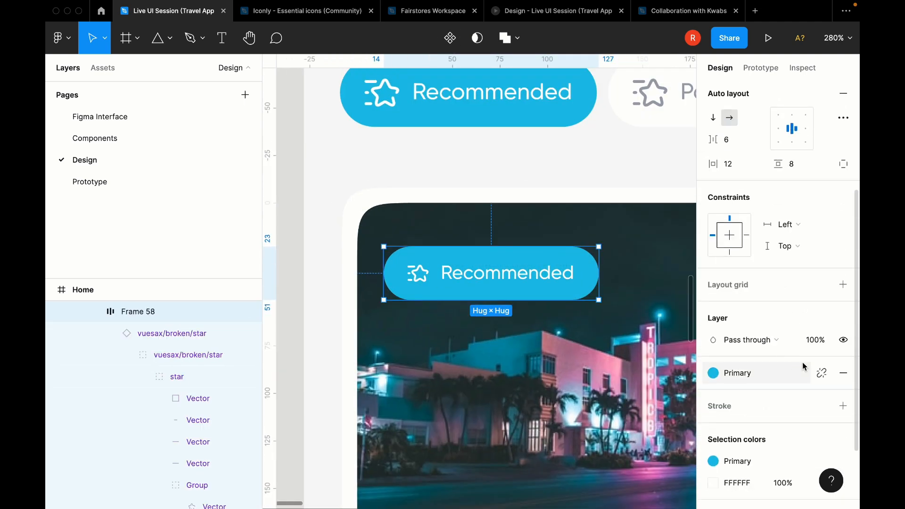
click(822, 373)
click(739, 399)
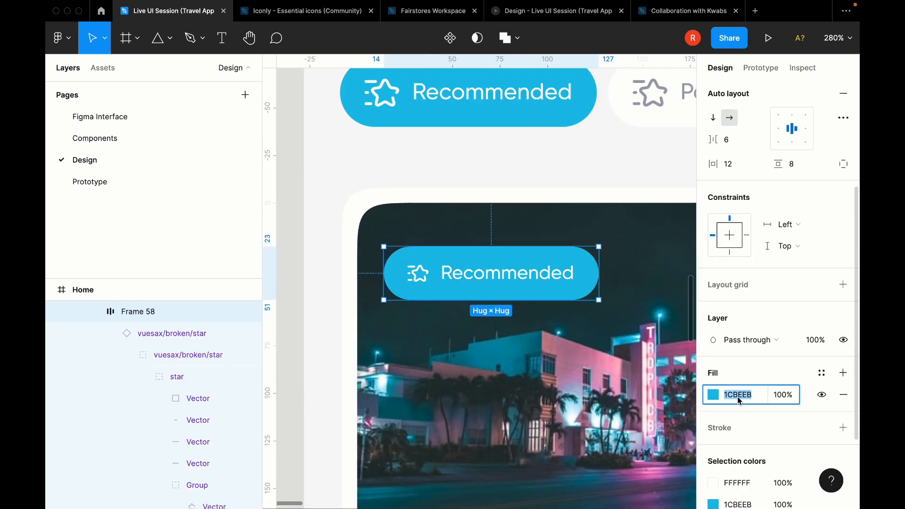
text(FFFFFF)
key(Return)
text(10)
key(Return)
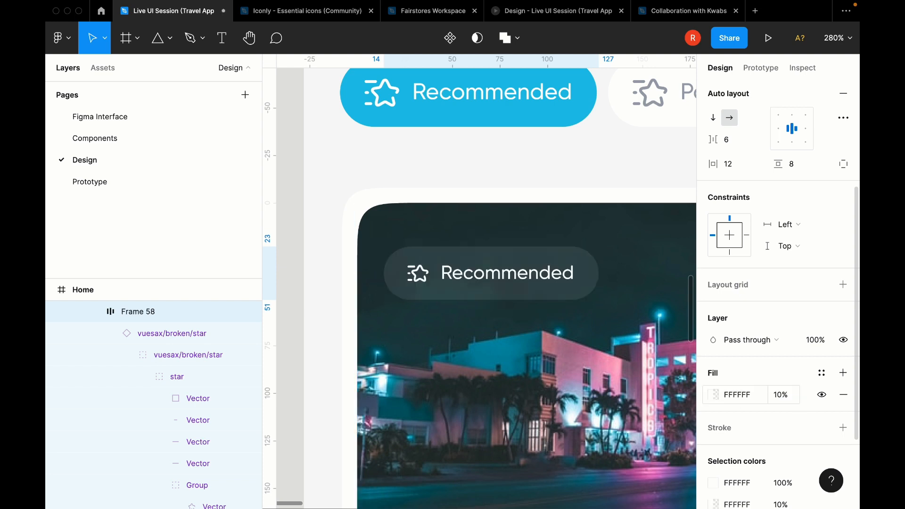
Step: Add a background blur effect to the translucent chip and set its blur to 40
scroll(792, 290, down, 3)
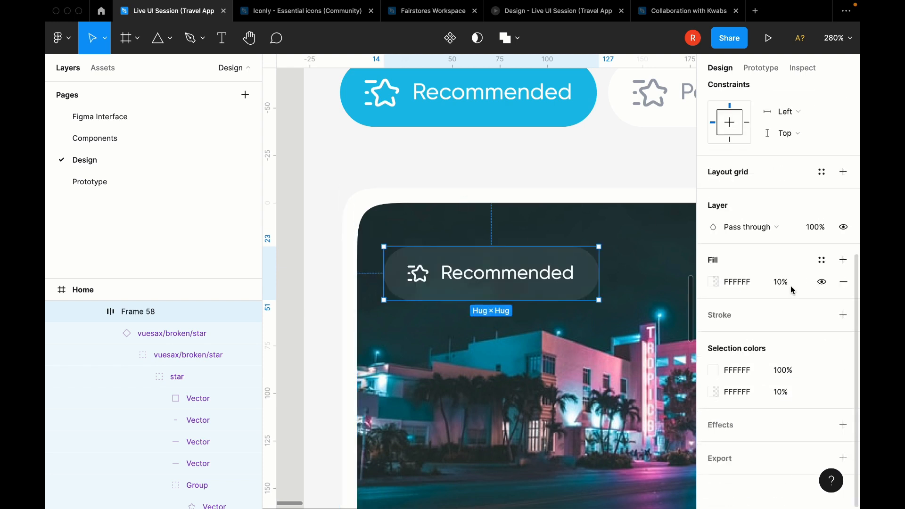
click(746, 431)
click(754, 453)
click(754, 478)
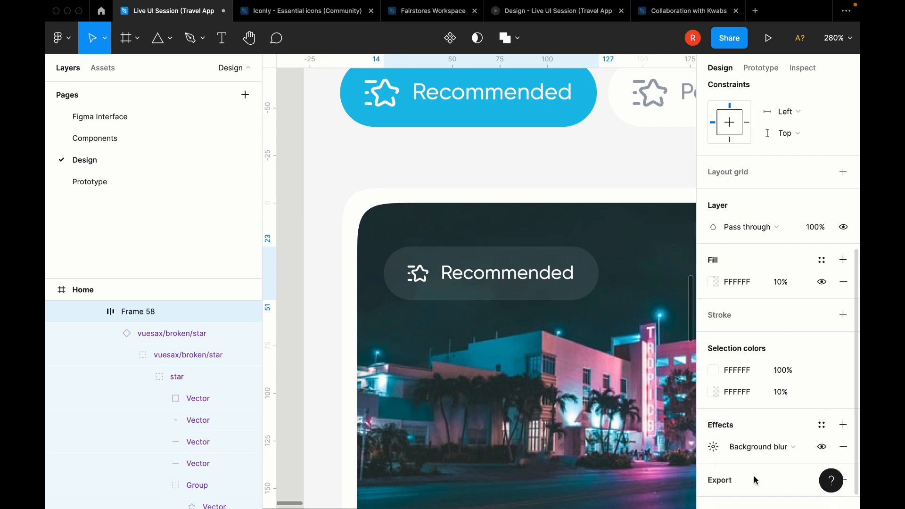
click(713, 446)
text(20)
key(Return)
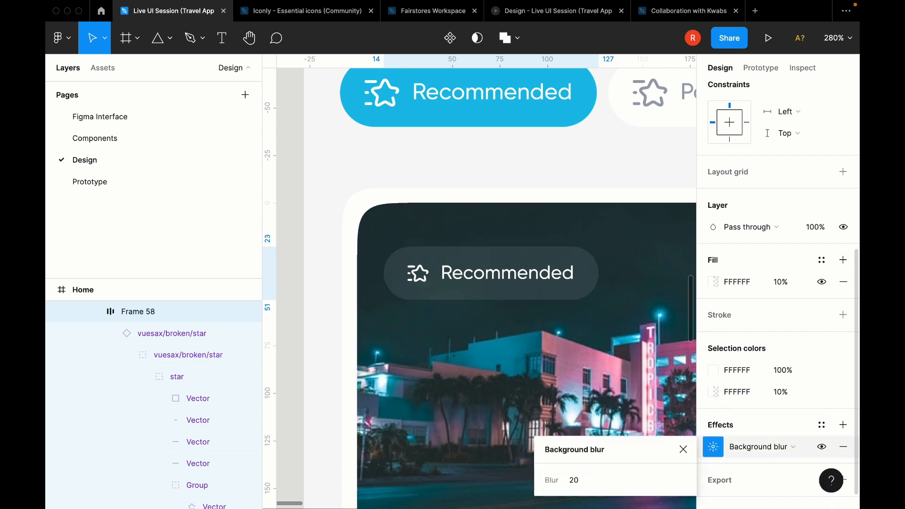
text(0)
key(Return)
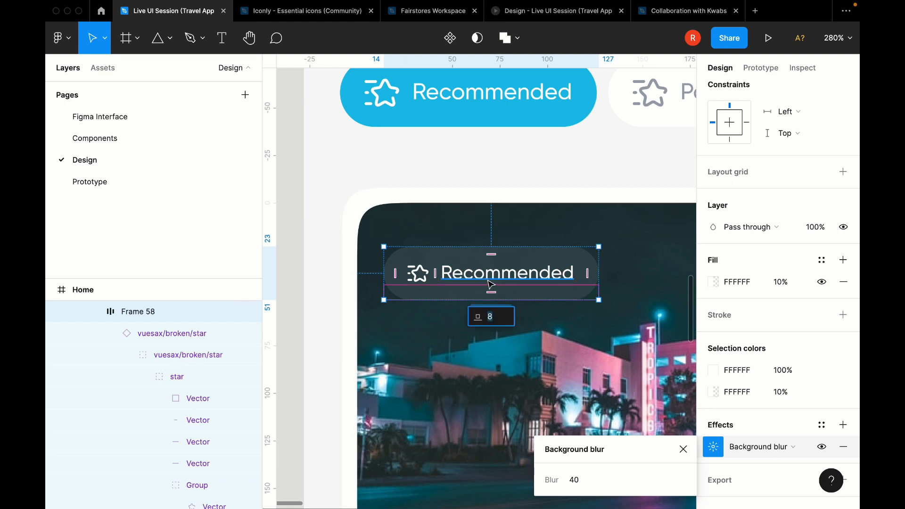
Step: Change the label of the chip on the photo to "4.8 Rating"
double_click(472, 272)
text(4)
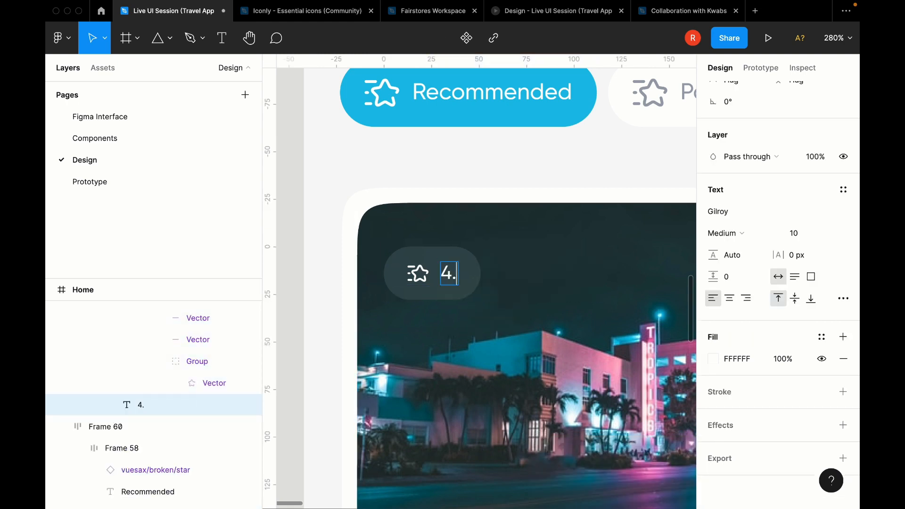
text(.8 Rating)
click(306, 257)
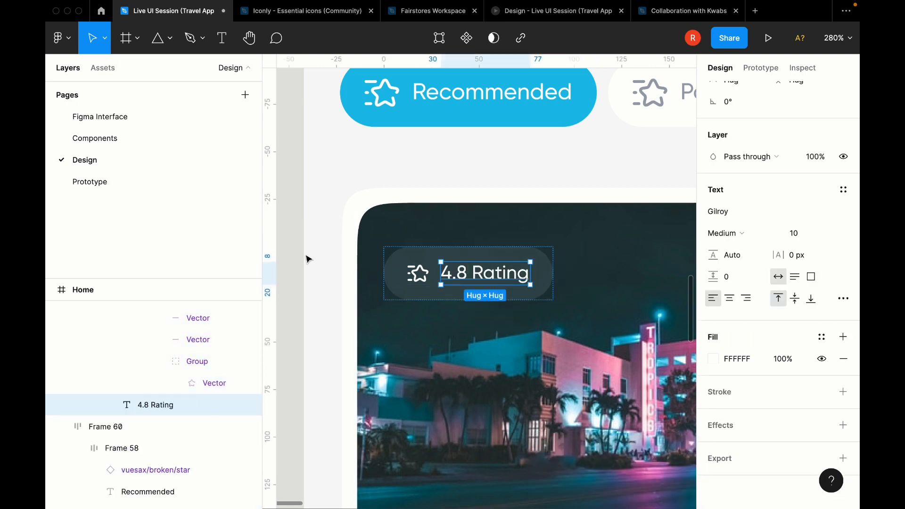
click(306, 257)
Step: Move the 4.8 Rating badge up to Y 17 and set its horizontal padding to 10
scroll(306, 257, down, 5)
double_click(372, 267)
scroll(372, 267, up, 5)
double_click(372, 267)
scroll(372, 267, left, 1)
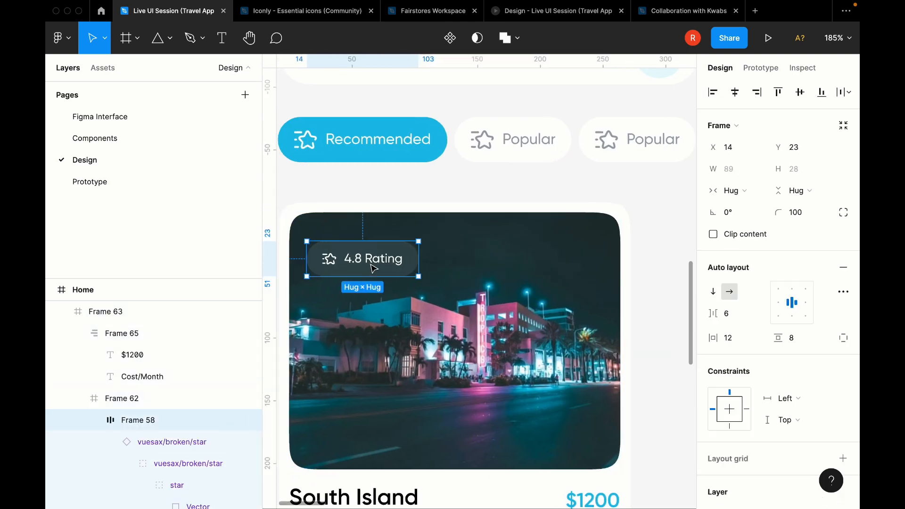
key(Up)
key(Up)
key(Up)
key(Up)
key(Up)
key(Up)
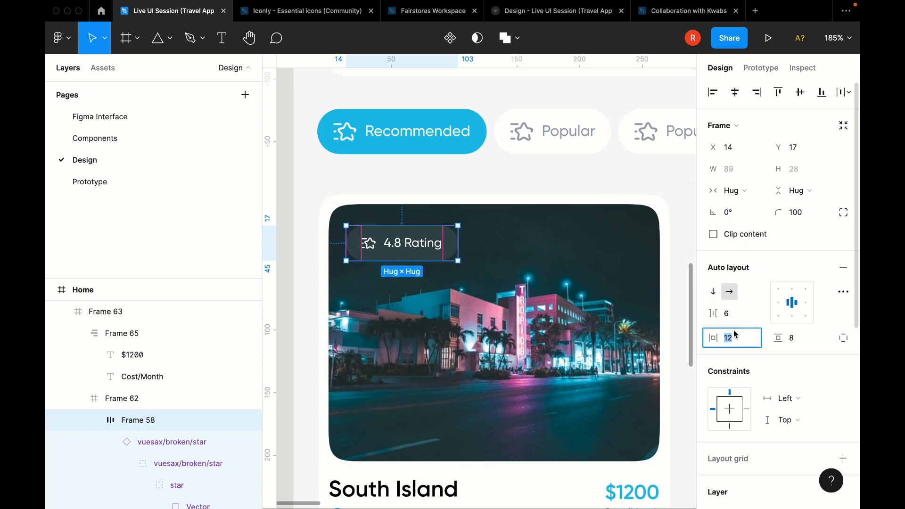
text(10)
key(Return)
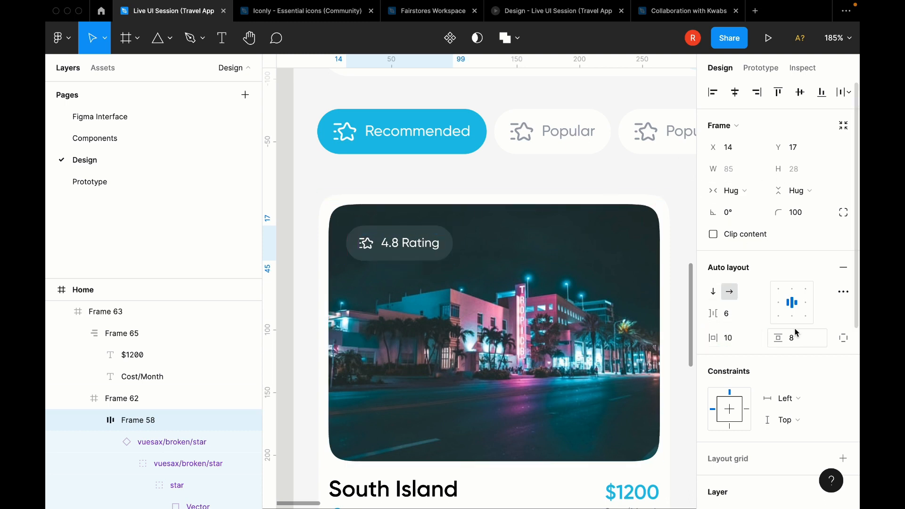
Step: Set the 4.8 Rating badge's vertical padding to 10
click(809, 345)
text(010)
key(Return)
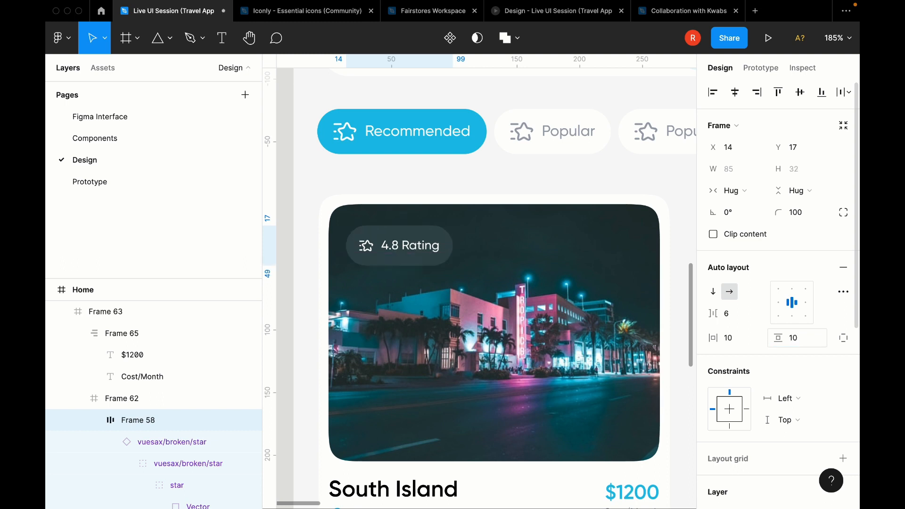
Step: Duplicate the 4.8 Rating badge across the photo to X 173, Y 17 and delete the copy's text label
drag(416, 255, 608, 250)
double_click(608, 250)
key(Delete)
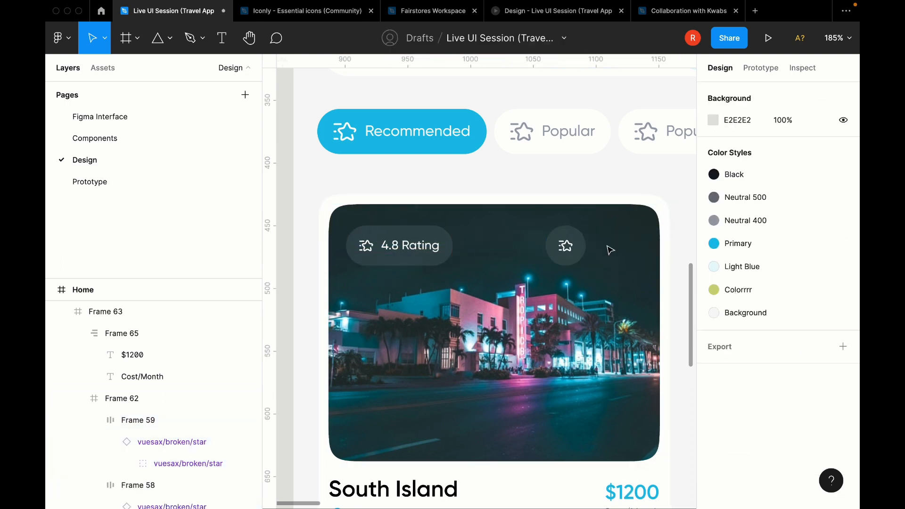
Step: Select the round star badge and search the component libraries for "save" to find a replacement icon
scroll(574, 253, up, 5)
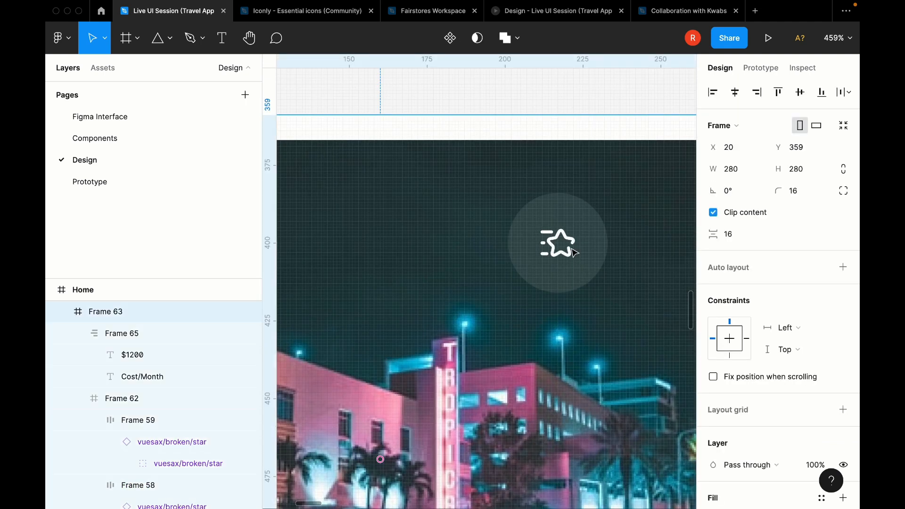
click(574, 253)
click(574, 253)
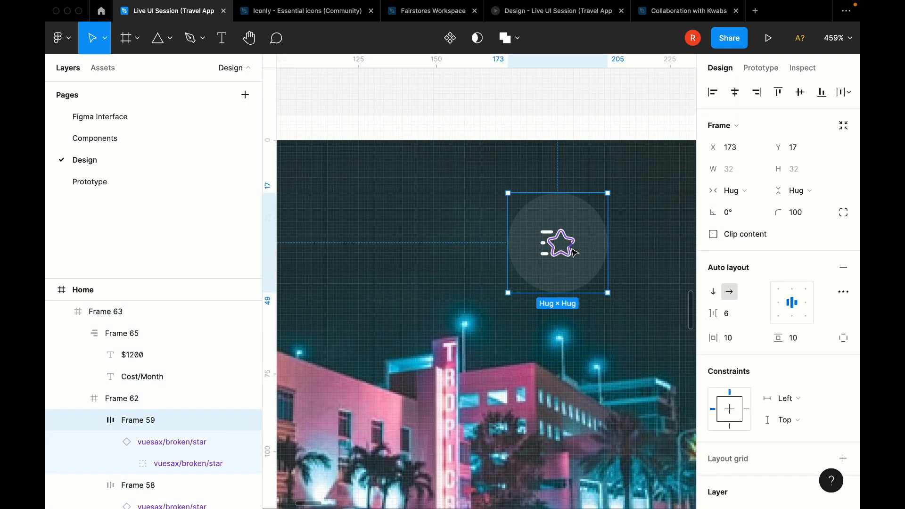
key(super+z)
key(super+z)
scroll(574, 253, down, 2)
double_click(575, 253)
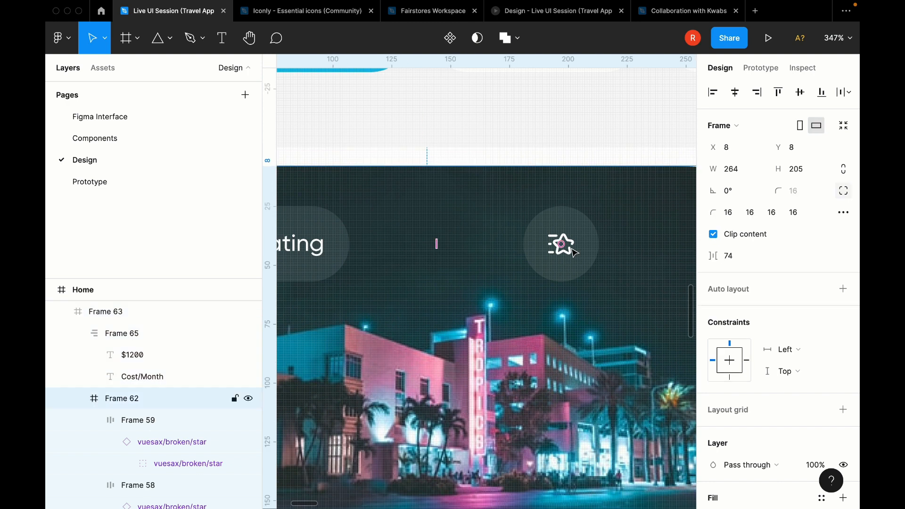
click(575, 254)
click(101, 68)
text(save)
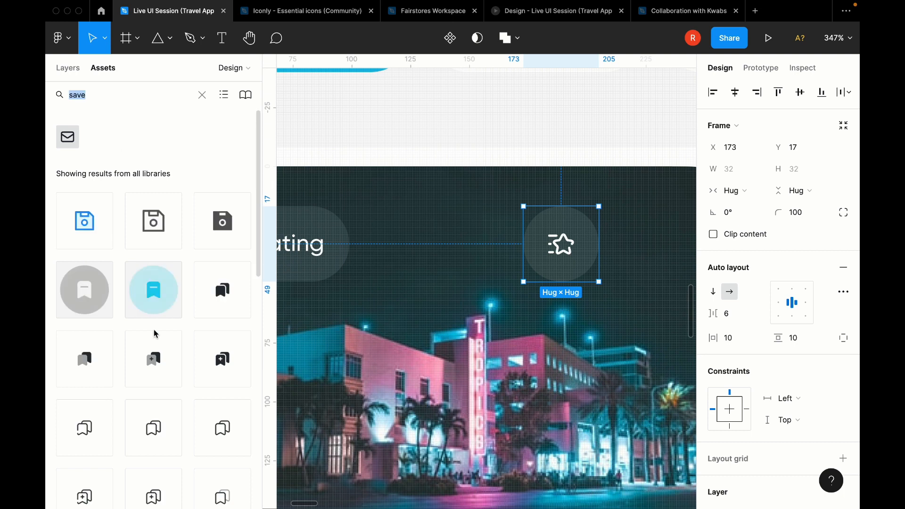
scroll(156, 334, down, 5)
scroll(156, 334, up, 5)
Step: Find a "bookmark" component, insert the Iconly Broken Bookmark into the round badge and delete the badge's star icon
text(bookmark)
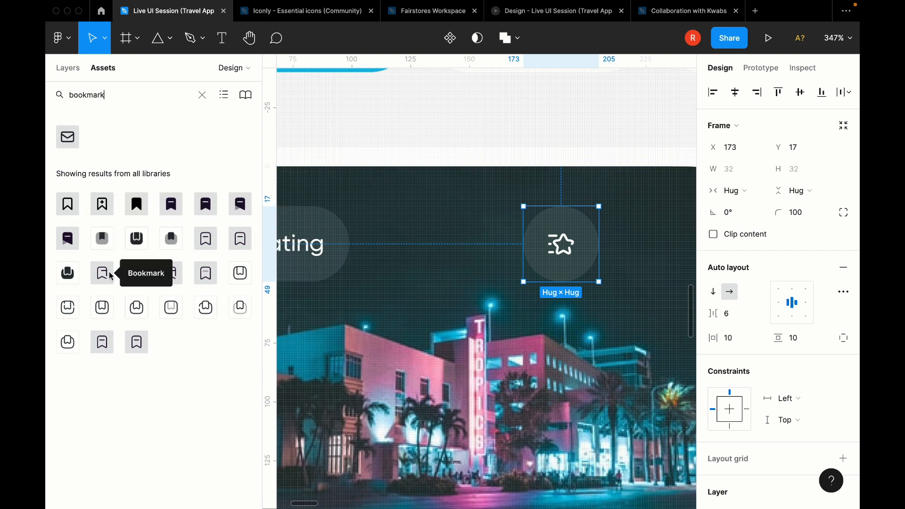
drag(104, 269, 545, 239)
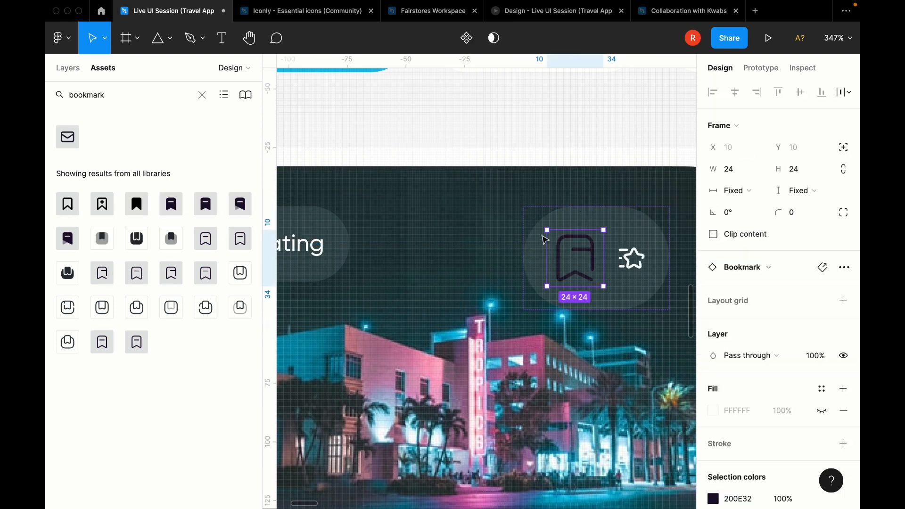
click(632, 258)
key(Delete)
Step: Set the bookmark shape's fill to FFFFFF
click(600, 258)
double_click(597, 260)
double_click(597, 260)
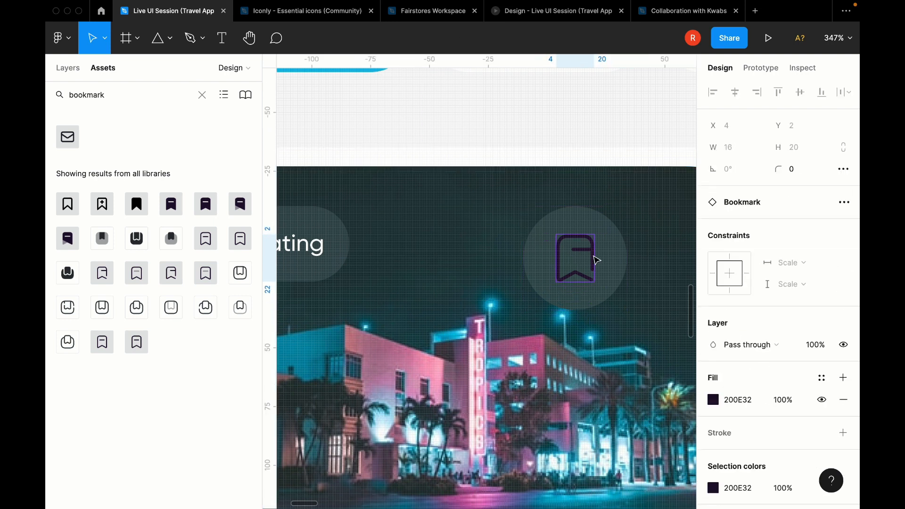
click(744, 400)
text(FFFFFF)
key(Return)
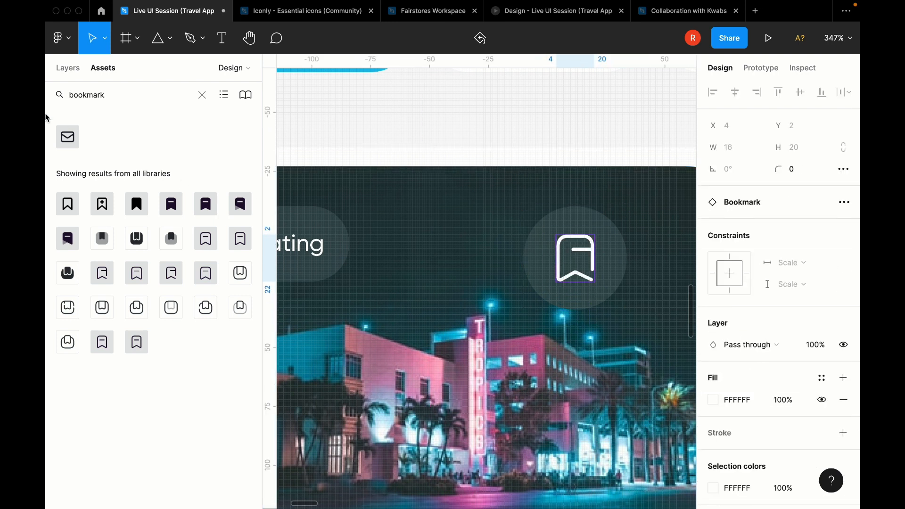
Step: Move the round bookmark badge toward the photo's upper-right corner, to X 205, Y 14
click(62, 63)
click(160, 382)
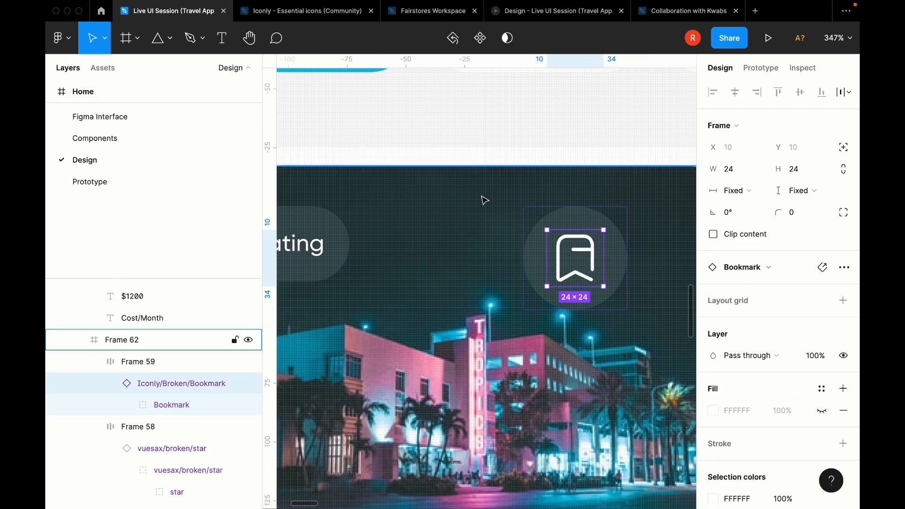
scroll(482, 198, down, 5)
click(594, 203)
double_click(508, 204)
scroll(509, 204, up, 5)
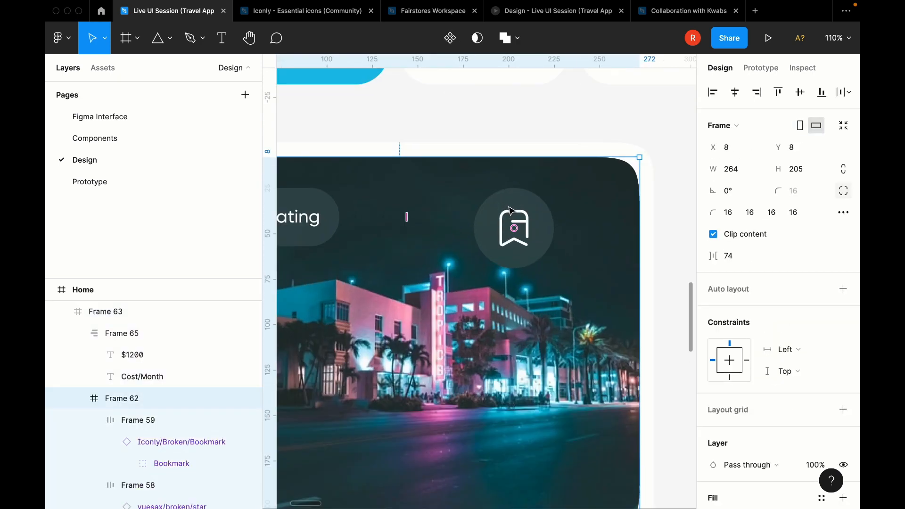
double_click(515, 208)
drag(515, 211, 574, 205)
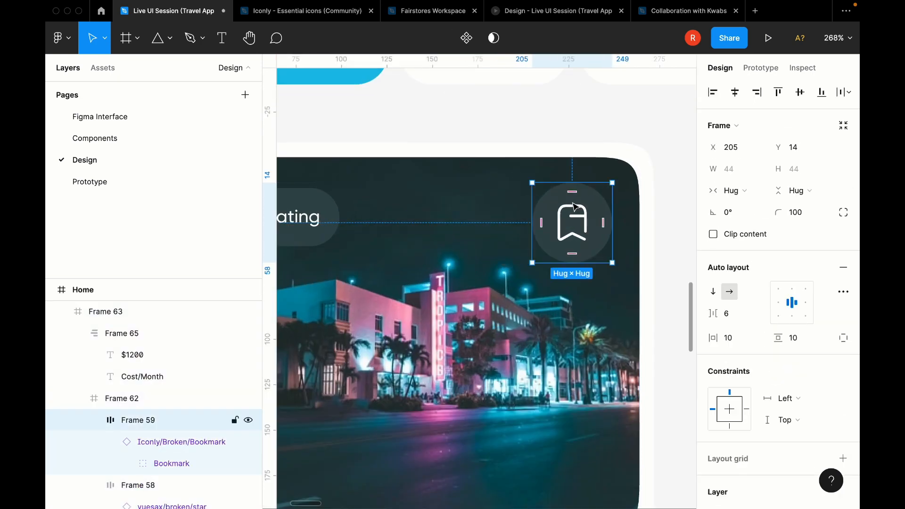
Step: Set the bookmark icon's width and height to 20
scroll(366, 213, left, 2)
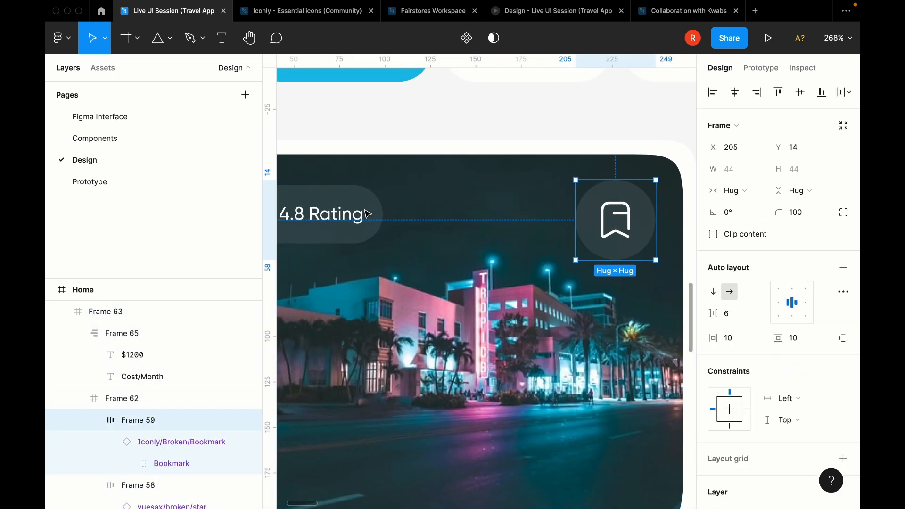
double_click(615, 219)
key(Tab)
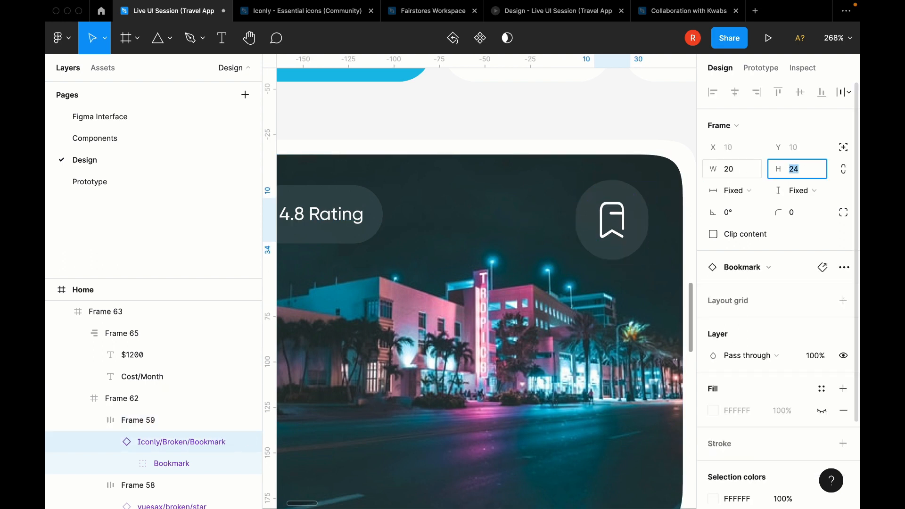
click(750, 170)
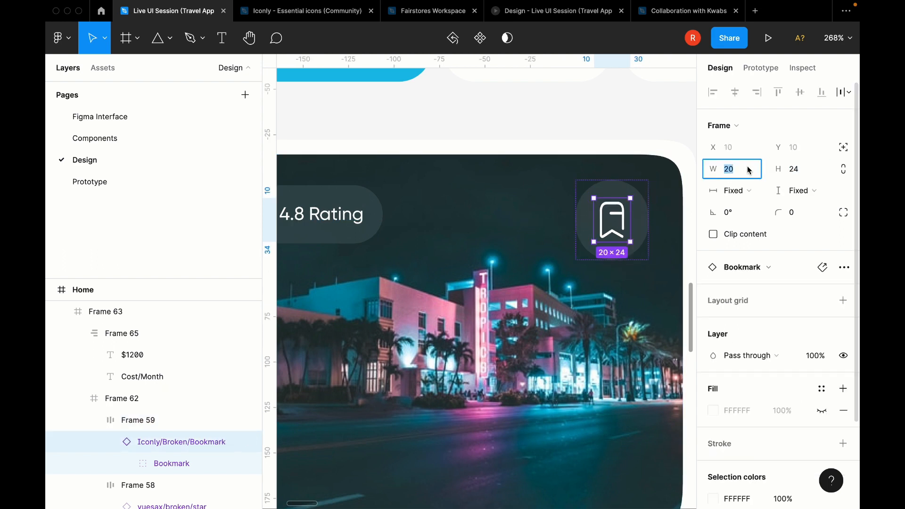
key(Tab)
text(20)
key(Return)
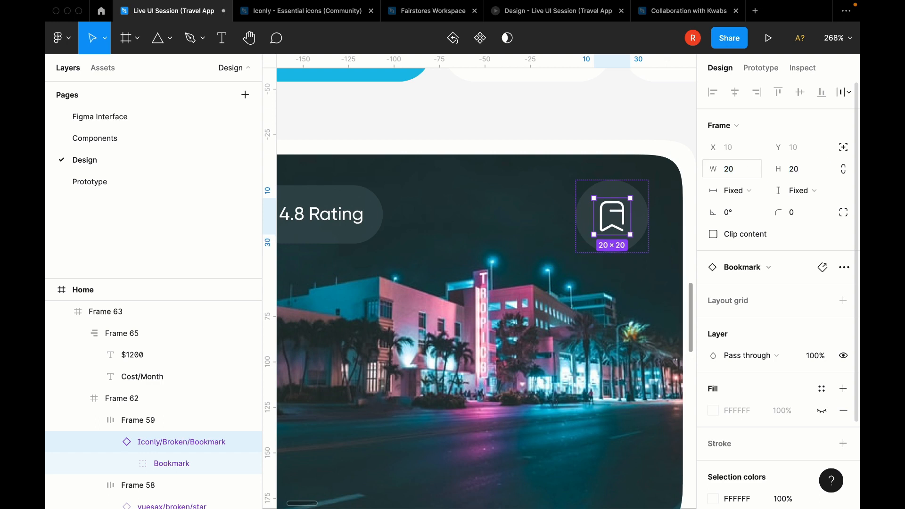
Step: Set the bookmark icon's width and height to 16
click(643, 202)
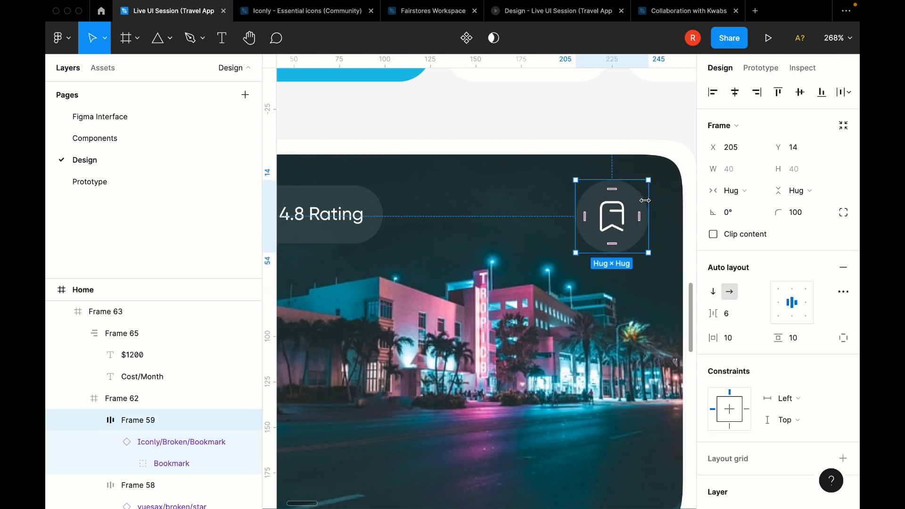
click(627, 223)
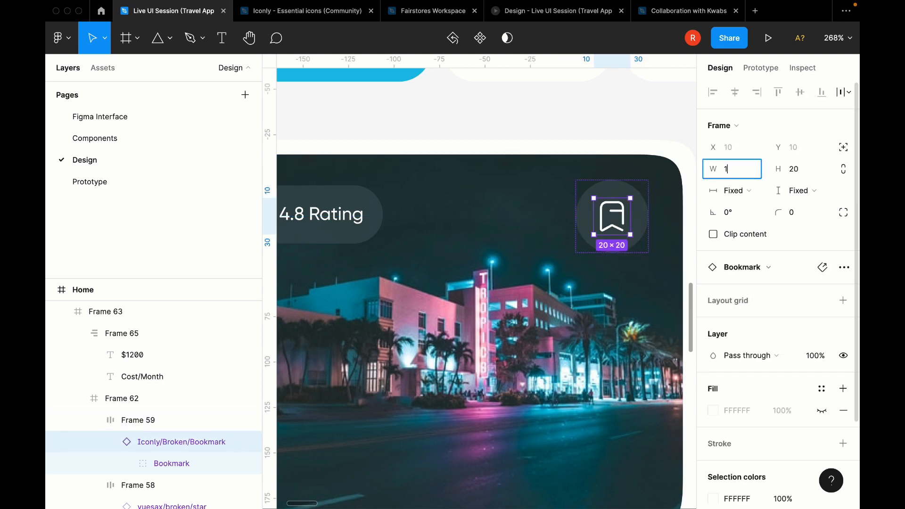
key(Tab)
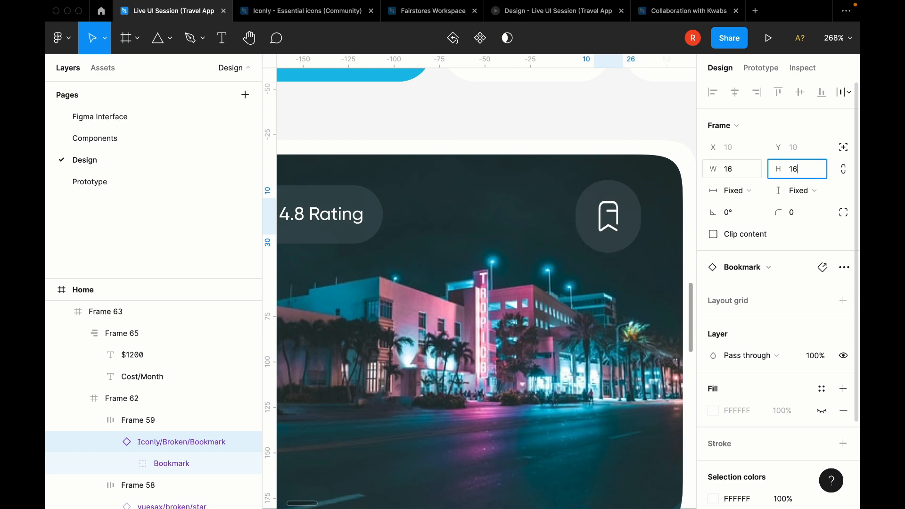
text(16)
Step: Move the bookmark badge to X 216, Y 15, vertically centred with the 4.8 Rating badge
click(631, 210)
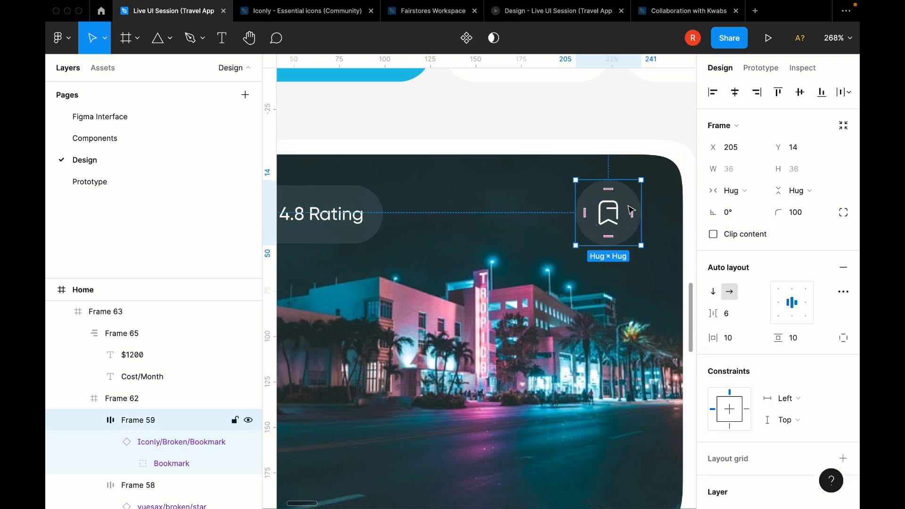
drag(631, 211, 650, 212)
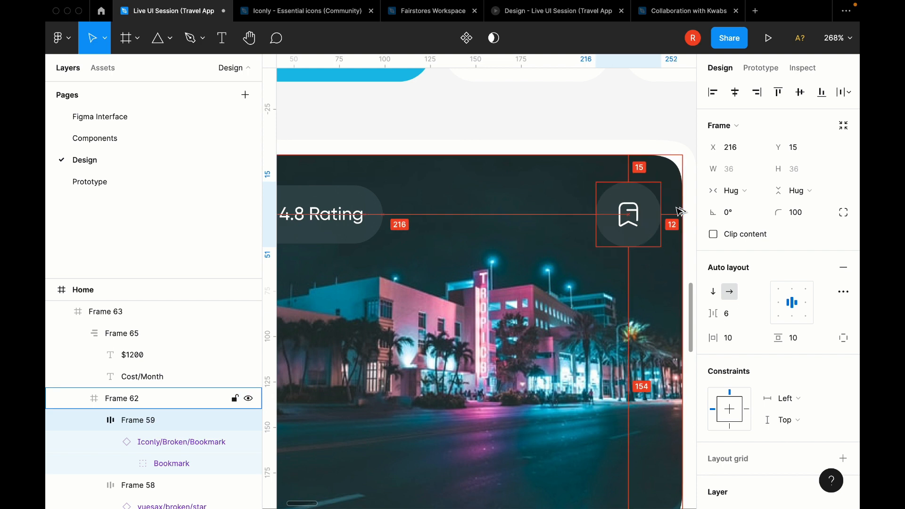
scroll(410, 208, down, 5)
shift+click(189, 485)
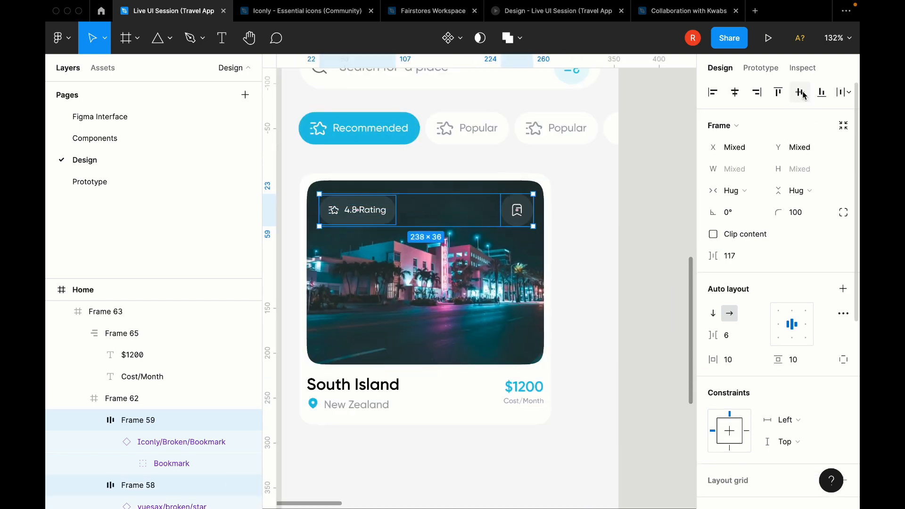
Step: Nudge the 4.8 Rating badge toward the photo's left edge, to X 12
click(333, 221)
scroll(333, 220, up, 3)
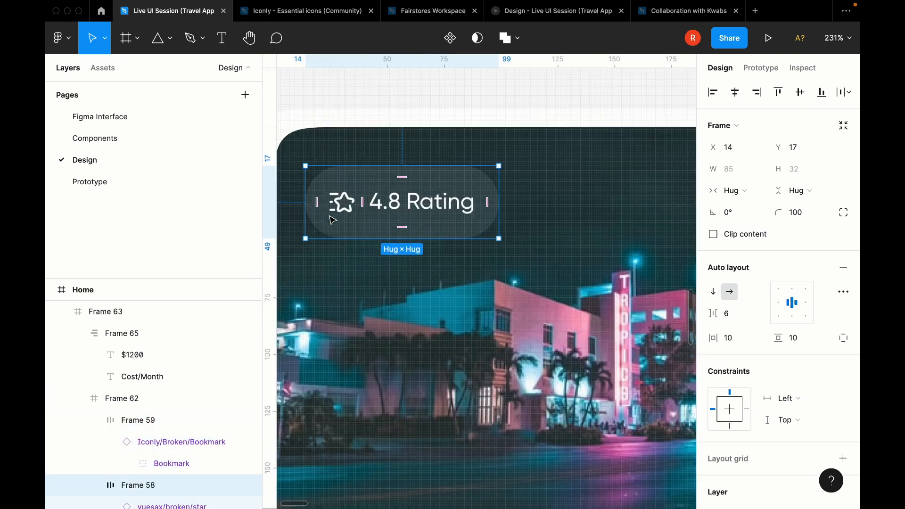
scroll(332, 220, left, 2)
key(Left)
key(Left)
key(Left)
key(Left)
key(Right)
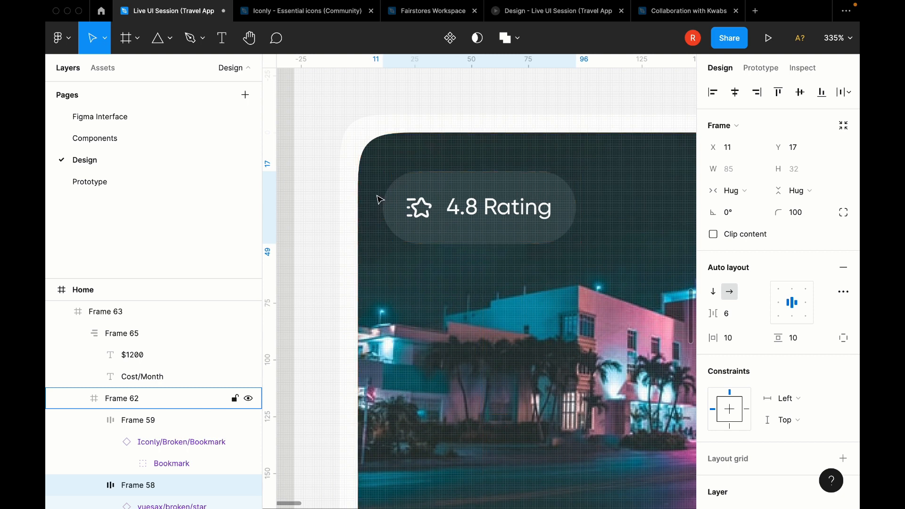
scroll(379, 200, down, 3)
key(Right)
scroll(374, 199, right, 5)
shift+click(482, 196)
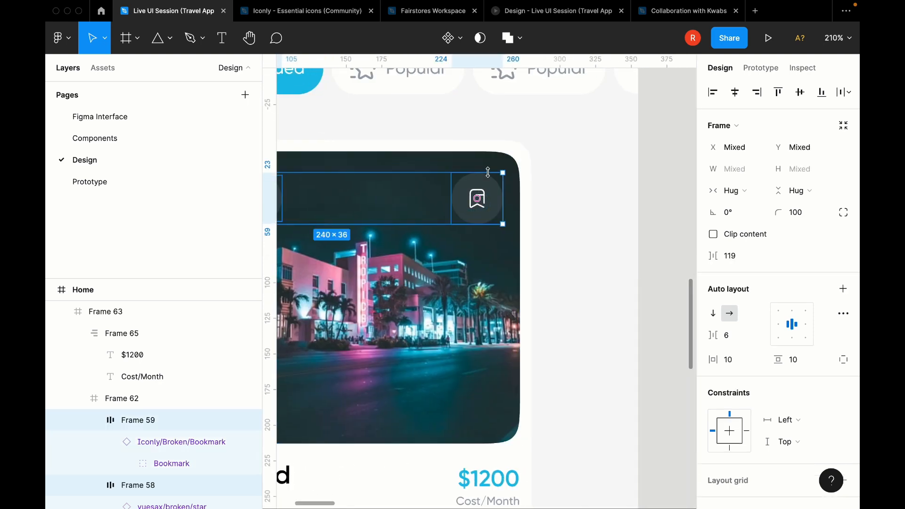
key(Up)
key(Down)
scroll(488, 168, left, 5)
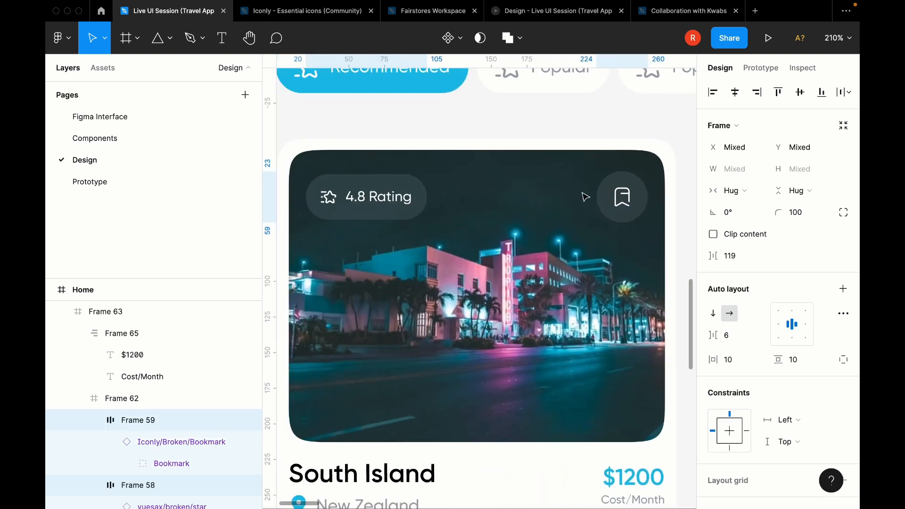
Step: Set the bookmark badge's vertical and horizontal padding to 8
click(643, 203)
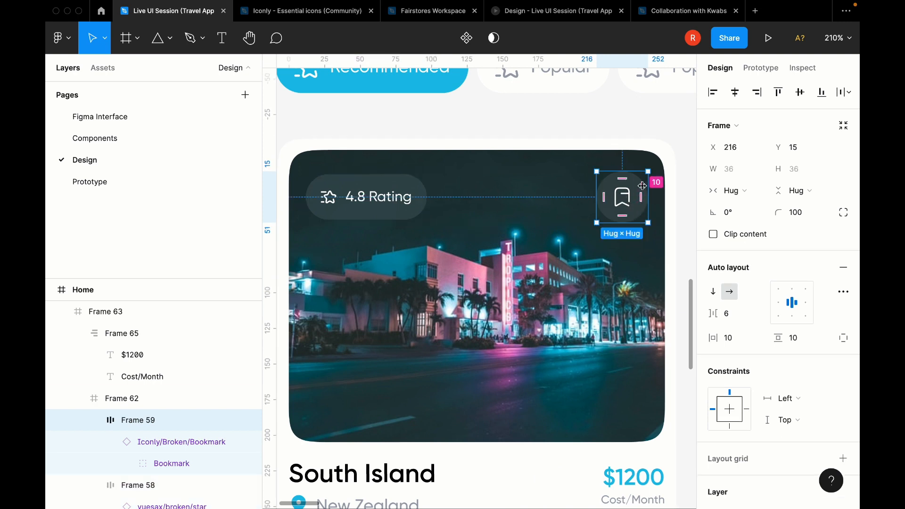
text(8)
key(Return)
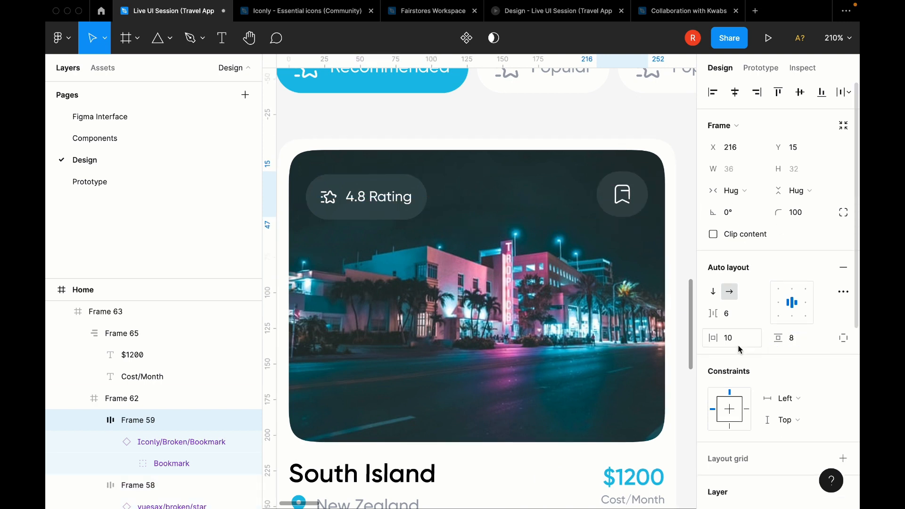
text(8)
key(Return)
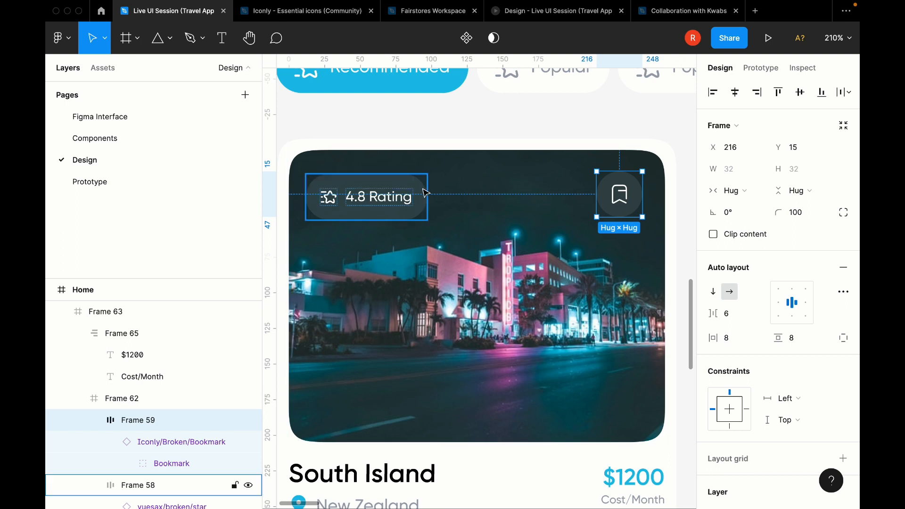
Step: Nudge the bookmark badge toward the photo's right edge, to X 220, and deselect it
key(alt+Right)
key(alt+Right)
key(alt+Right)
key(alt+Right)
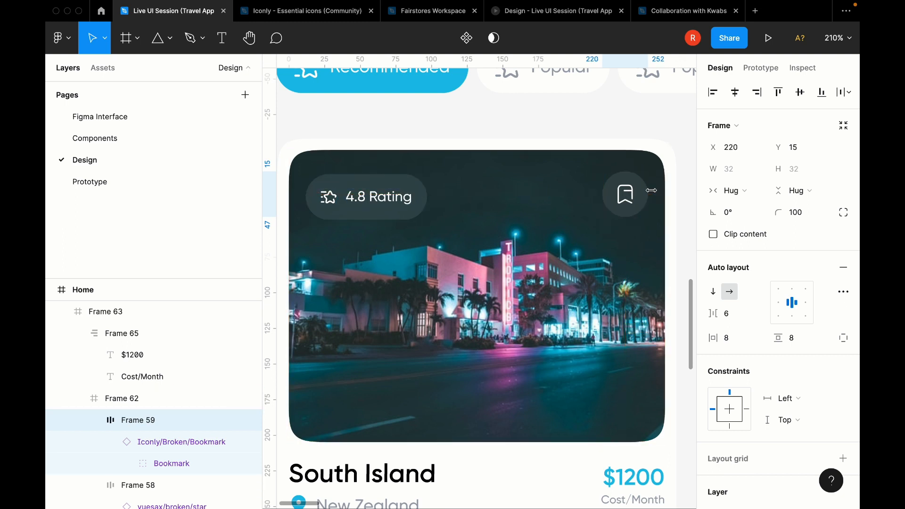
scroll(641, 191, down, 5)
scroll(641, 191, down, 3)
click(632, 352)
scroll(536, 313, right, 3)
scroll(535, 313, up, 1)
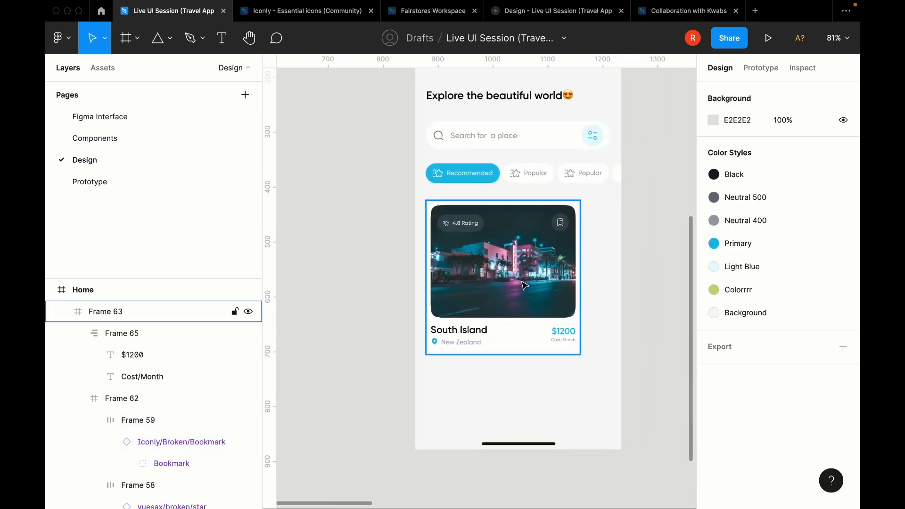
click(541, 289)
drag(541, 289, 538, 294)
key(super+z)
Step: Collapse all layers and move the white card frame holding the photo and price right to X 67
click(482, 331)
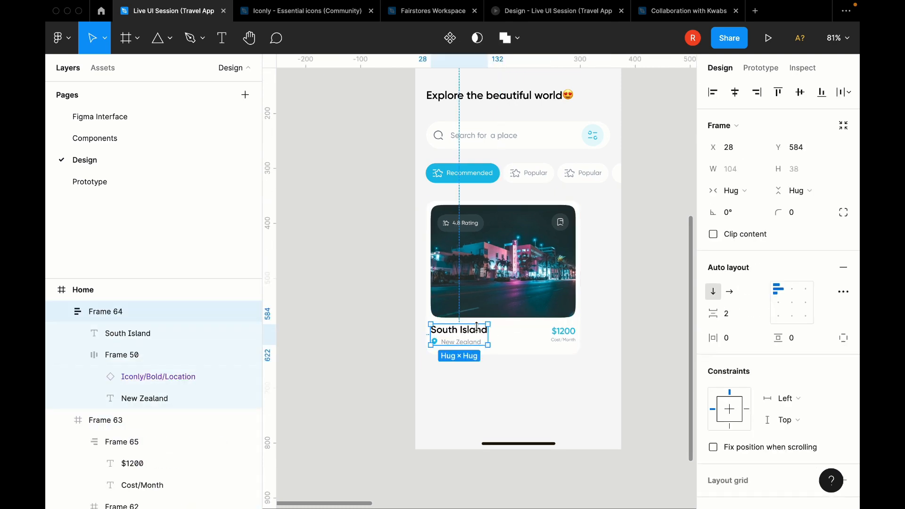
key(alt+l)
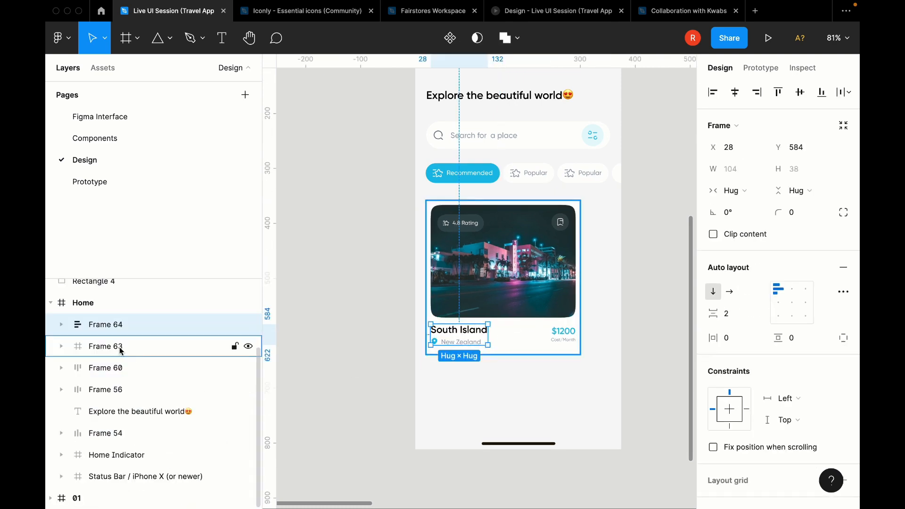
drag(557, 346, 571, 347)
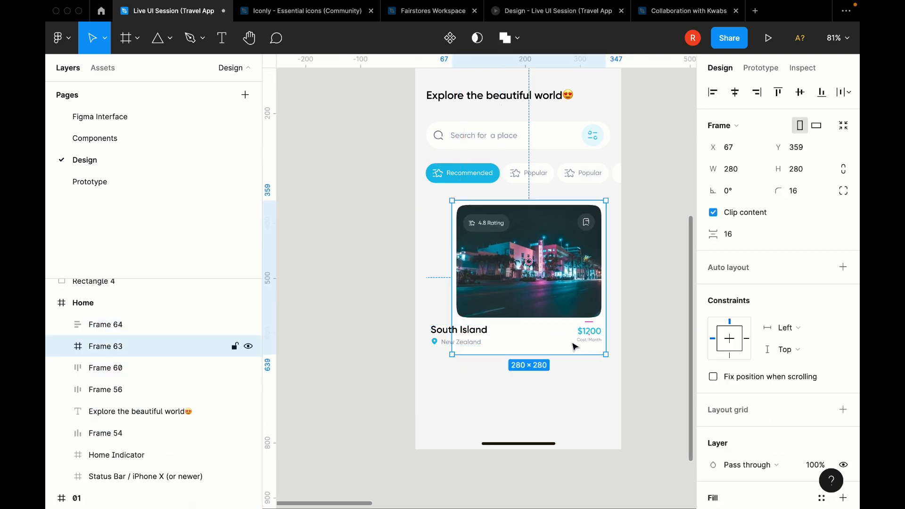
Step: Undo the card frame's last move and the attempt to nest the South Island title frame inside it
key(super+z)
drag(115, 324, 163, 352)
key(super+z)
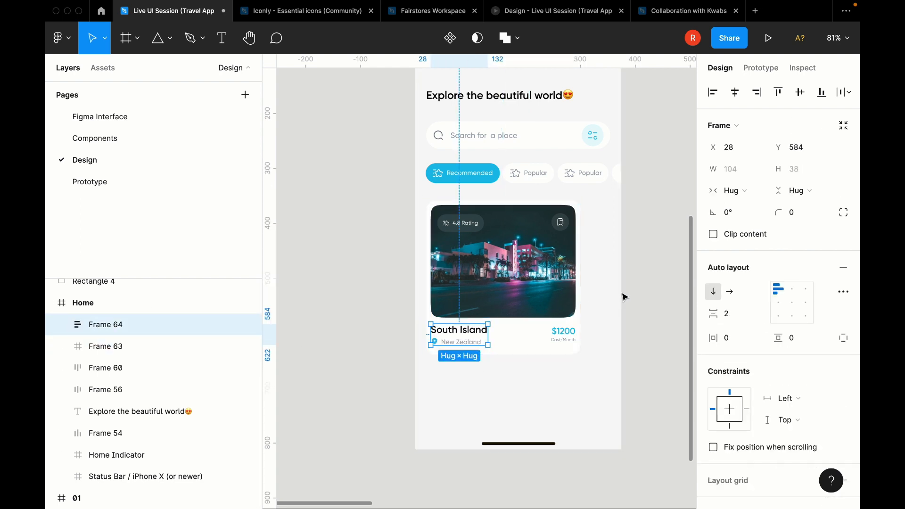
Step: Rename the white card frame holding the photo and price as Card
click(554, 295)
key(super+r)
text(Card)
key(Return)
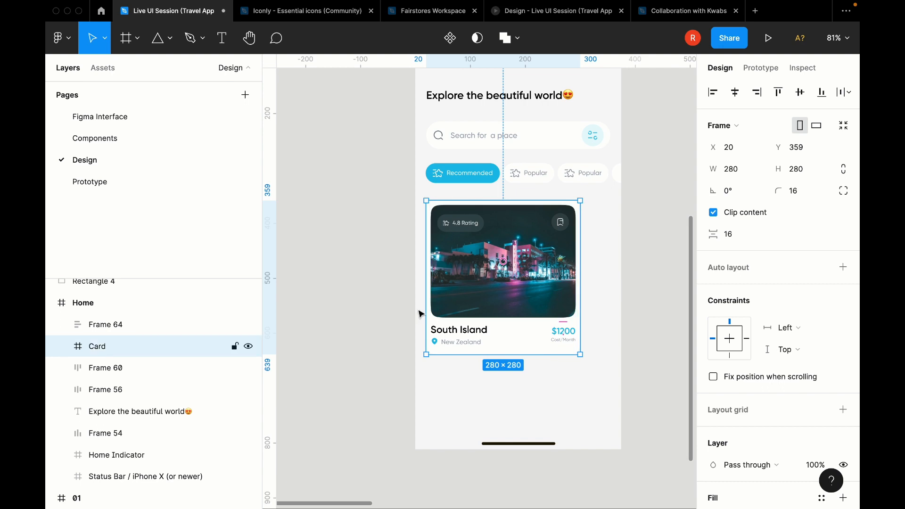
Step: Nest the South Island title and location frame inside Card, and test that the card moves as one unit
click(61, 346)
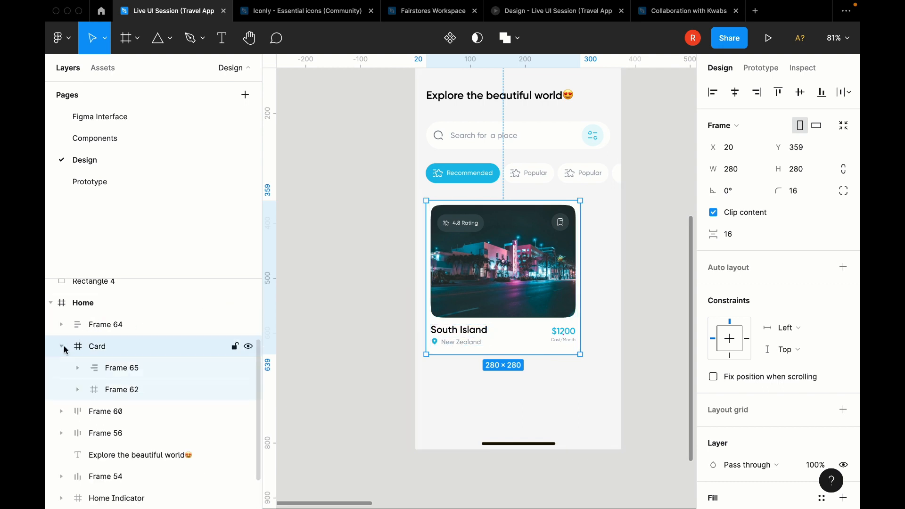
drag(99, 325, 142, 351)
click(596, 325)
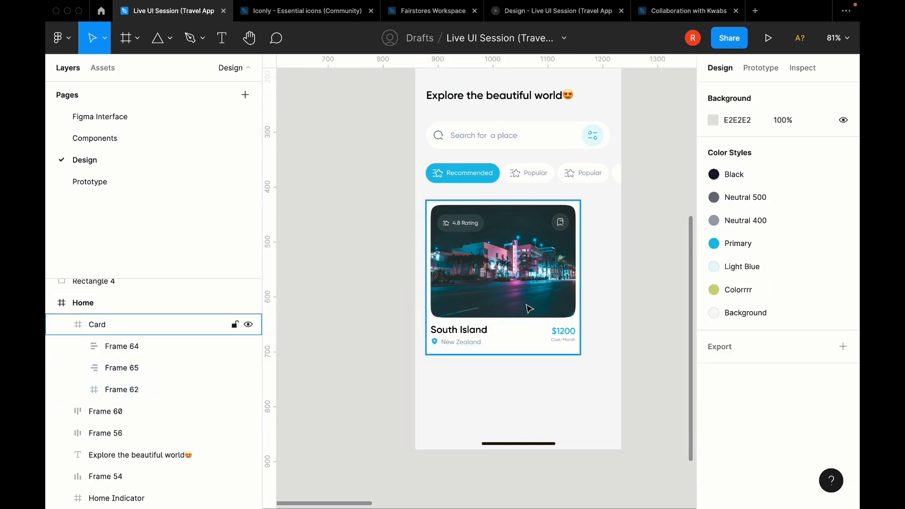
drag(510, 305, 552, 303)
key(super+z)
Step: Duplicate the Card and place the copy beside the original on the Home screen at X 311, Y 359
click(528, 271)
key(ctrl+g)
key(super+d)
drag(527, 270, 729, 268)
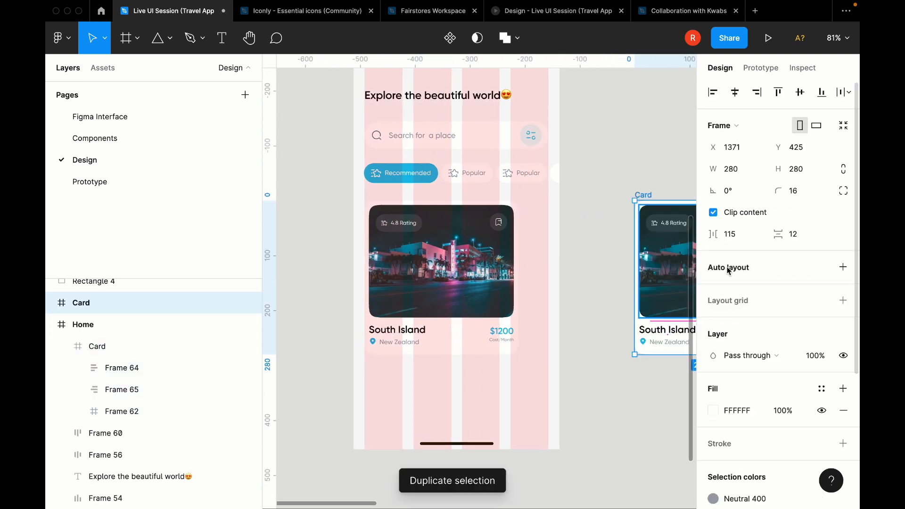
drag(658, 231, 543, 236)
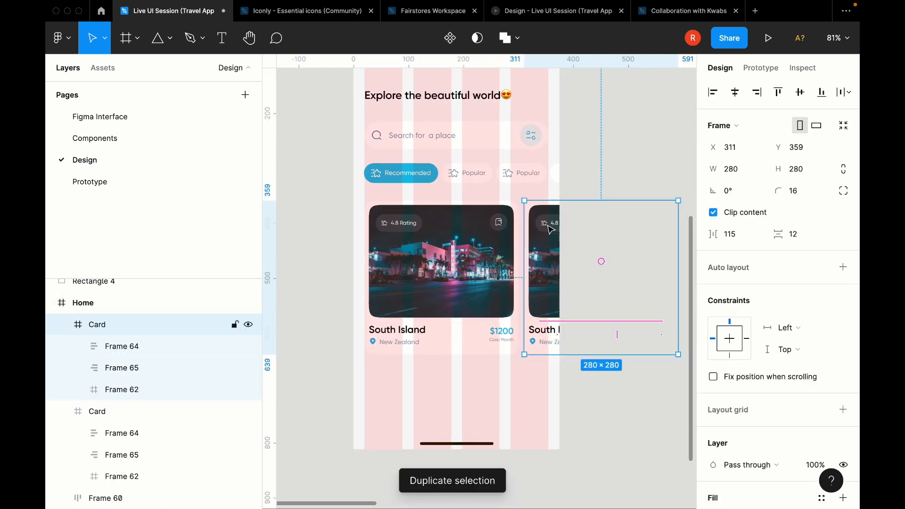
Step: Wrap both cards in a horizontal auto layout and adjust the gap between them, checking it against the layout grid
shift+click(478, 262)
key(ctrl+g)
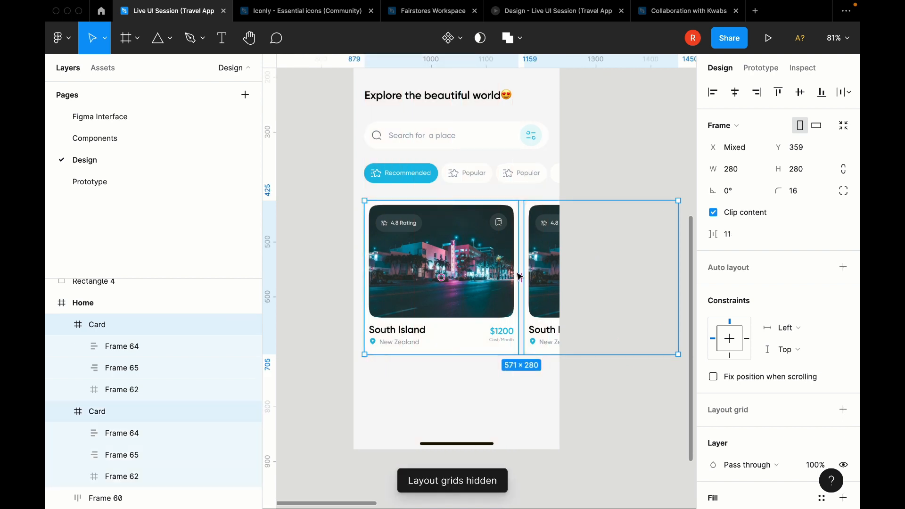
key(shift+a)
scroll(578, 301, up, 10)
scroll(480, 269, down, 5)
click(734, 313)
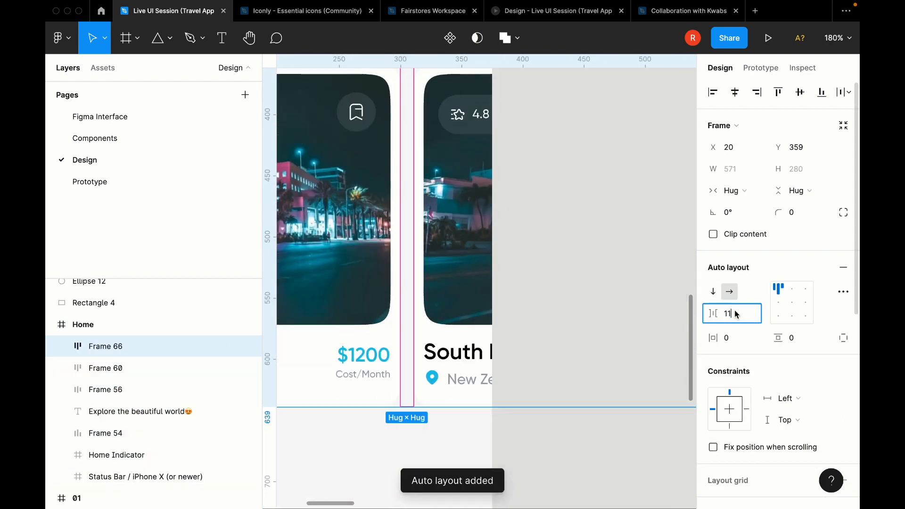
key(Return)
click(561, 418)
key(ctrl+g)
scroll(561, 418, down, 5)
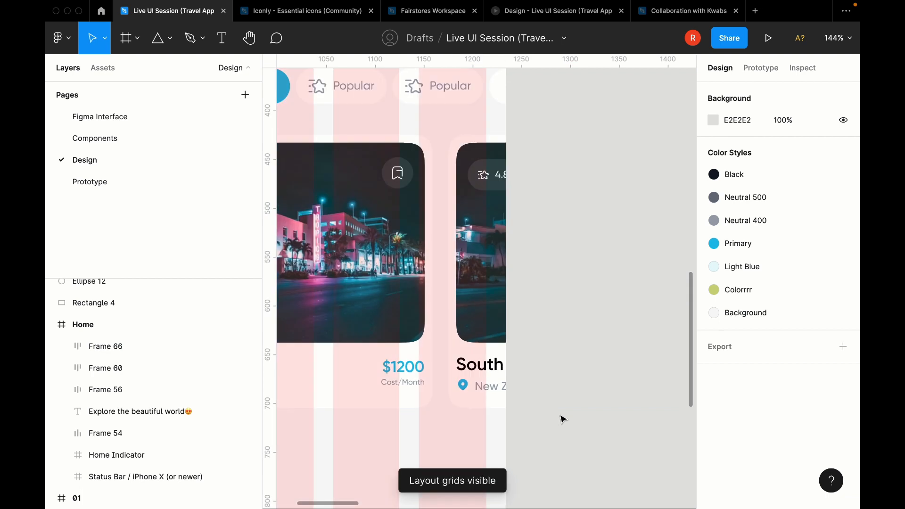
key(ctrl+g)
Step: Show the layout grid and add the text "Visited Places" below the first card on the Home screen
scroll(553, 426, down, 3)
scroll(553, 426, left, 2)
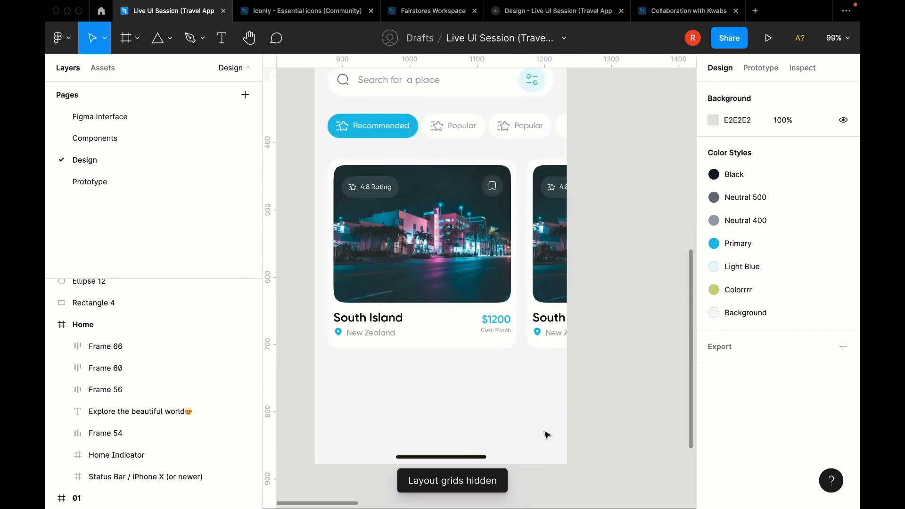
scroll(547, 434, down, 3)
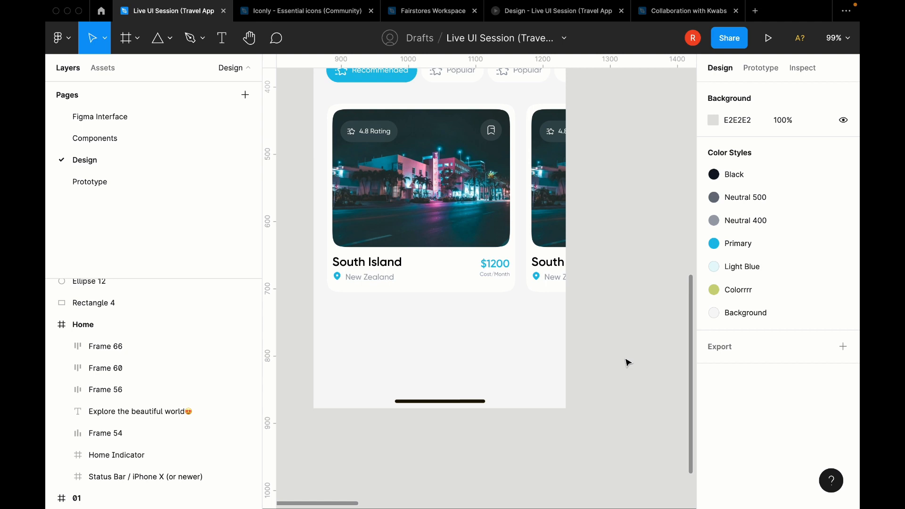
scroll(627, 362, left, 2)
scroll(627, 362, up, 1)
key(t)
key(ctrl+g)
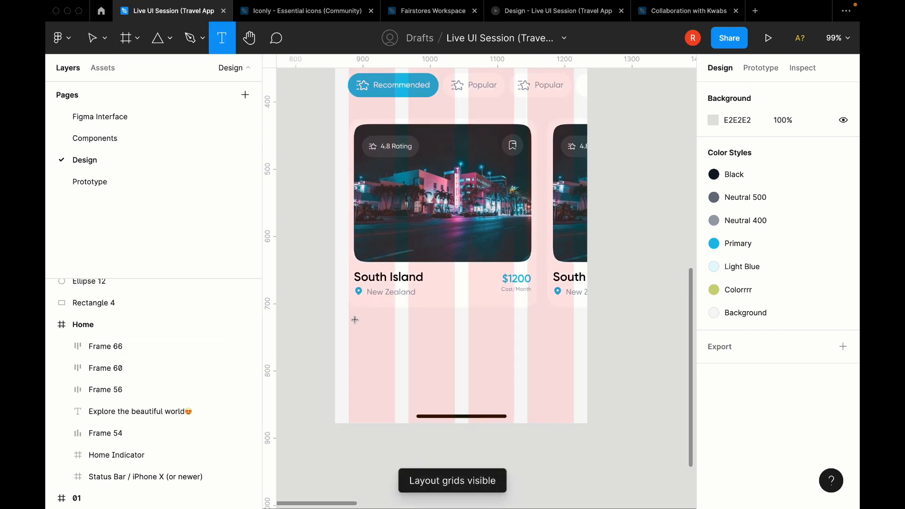
click(355, 319)
text(Visit)
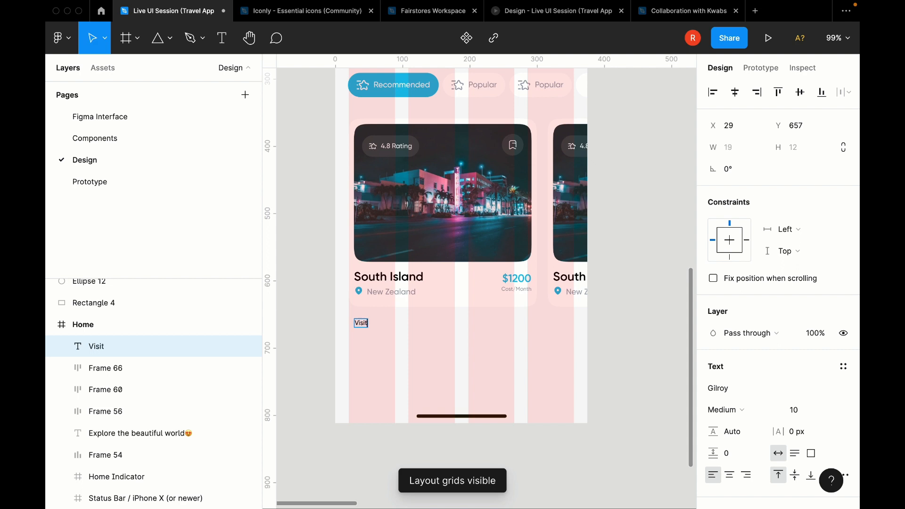
text(ed Places)
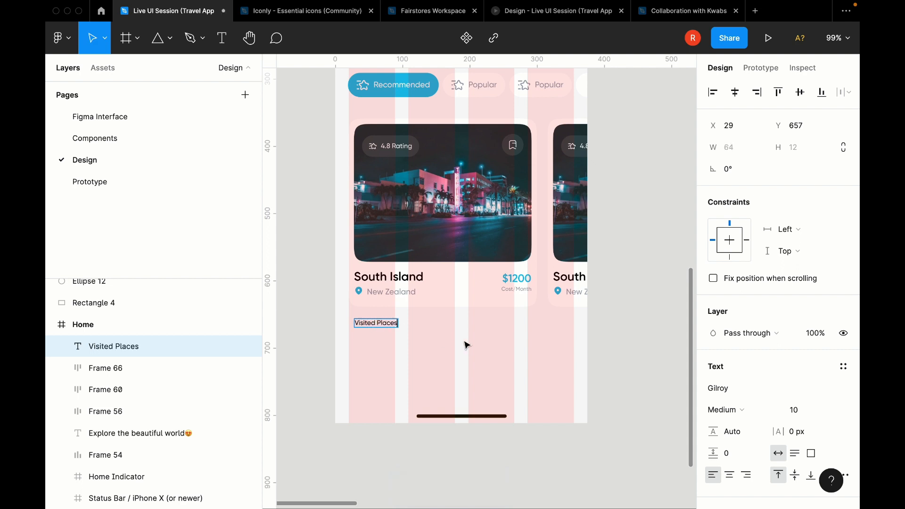
key(Escape)
Step: Set the Visited Places heading to Semibold, size 14, and move it to X 23, Y 665
click(797, 410)
text(14)
key(Return)
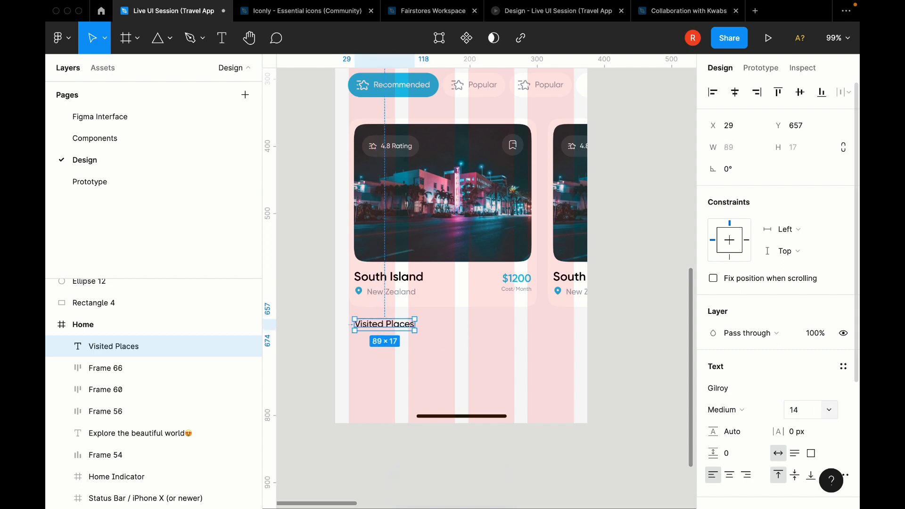
click(745, 415)
click(744, 441)
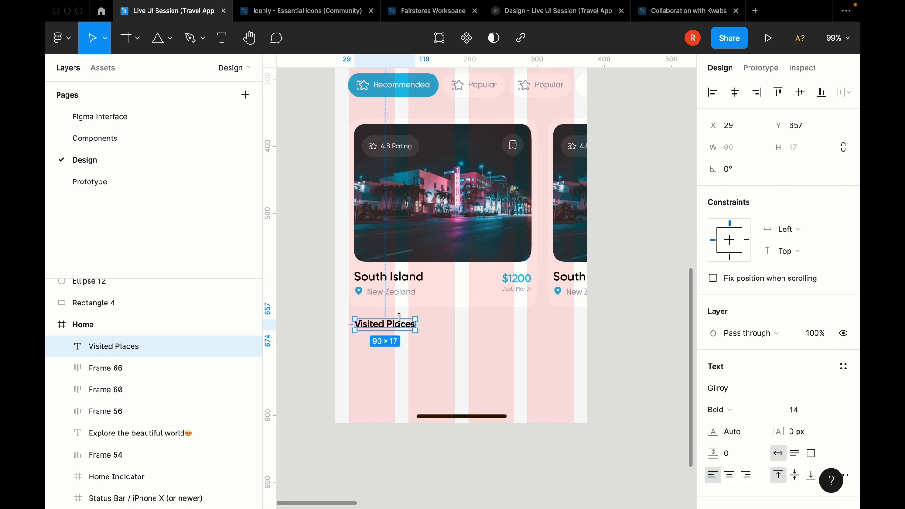
drag(391, 325, 385, 334)
click(750, 415)
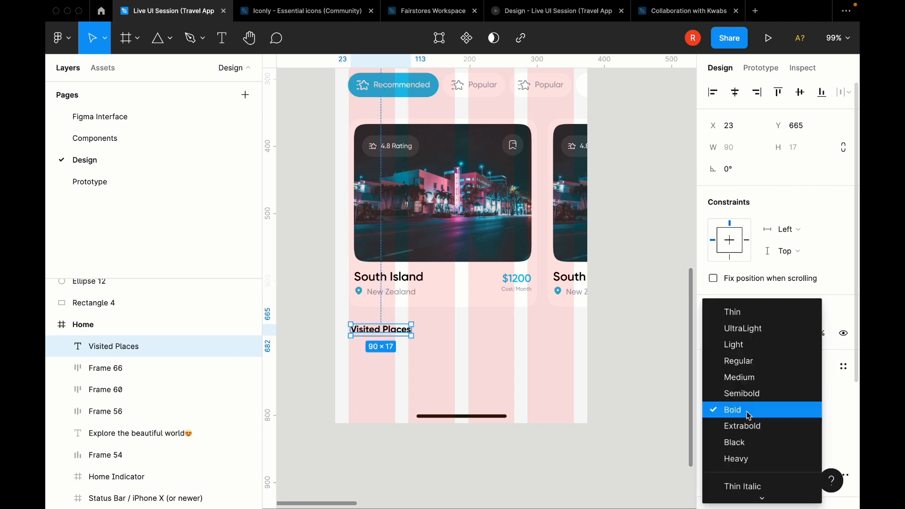
click(749, 393)
Step: Duplicate the Visited Places heading to the far end of its row and change the copy's text to "See all"
drag(398, 335, 564, 335)
double_click(561, 330)
text(See al)
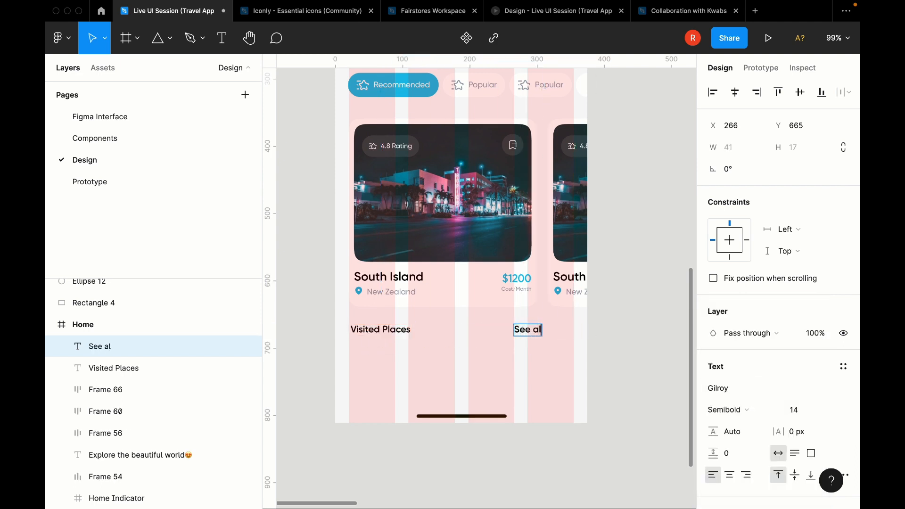
text(l)
key(Escape)
drag(545, 331, 568, 332)
Step: Set the See all text to size 12 with the Primary color style and deselect it
click(792, 409)
text(12)
key(Return)
scroll(792, 406, down, 3)
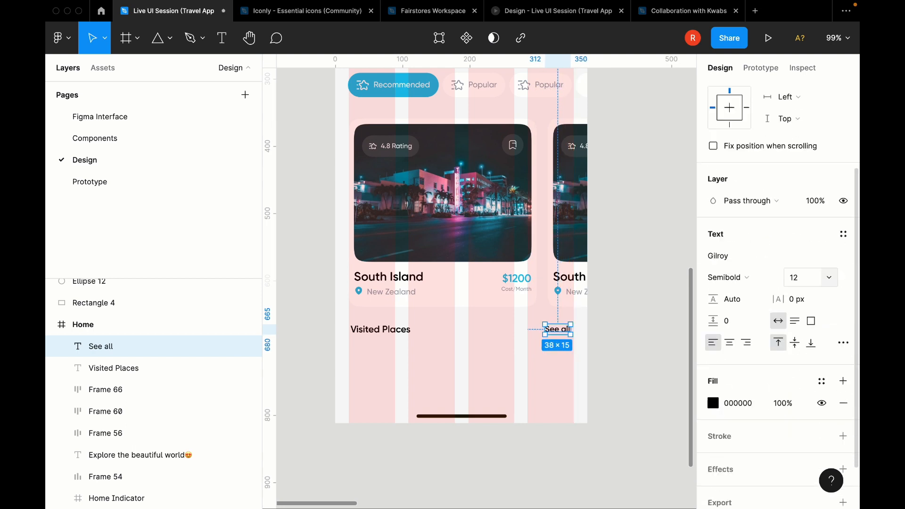
click(823, 380)
click(775, 350)
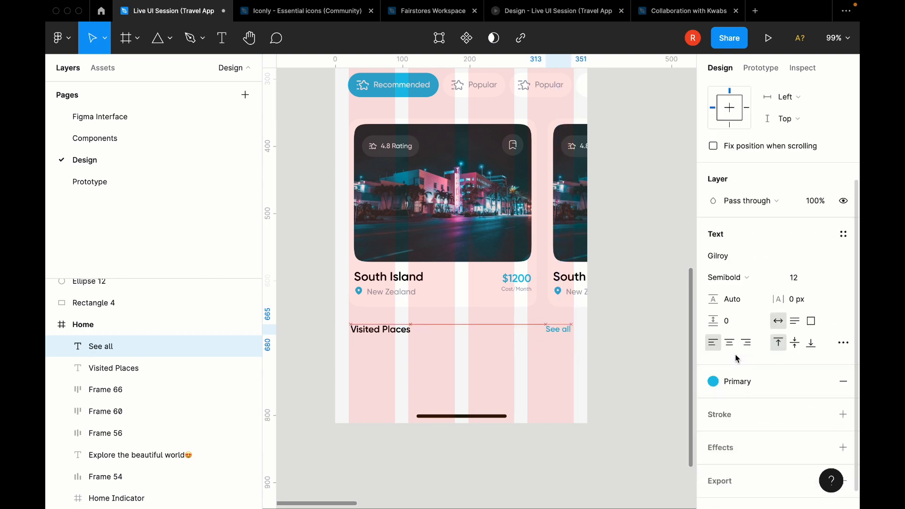
click(505, 370)
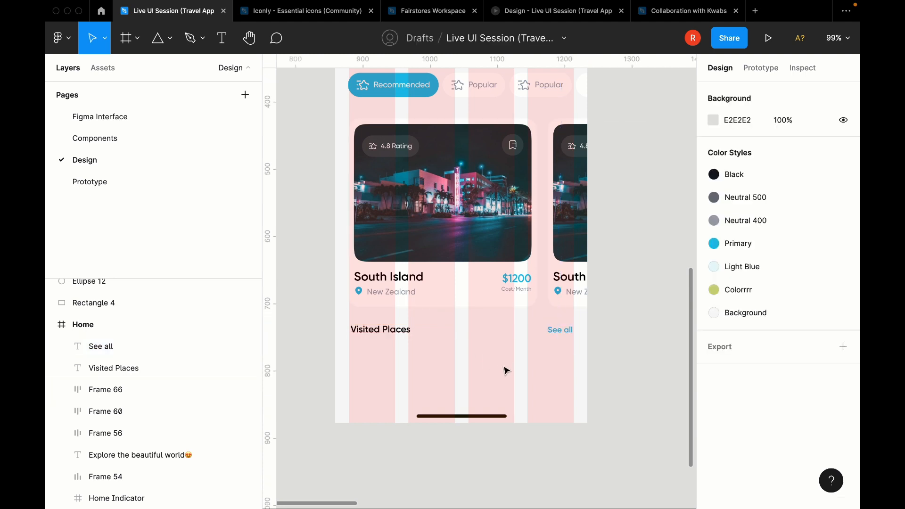
Step: Hide the layout grid and place a duplicate of the first Card on the empty canvas beside the Home frame, at X 446, Y 540
key(ctrl+g)
click(439, 269)
double_click(438, 269)
scroll(471, 196, down, 5)
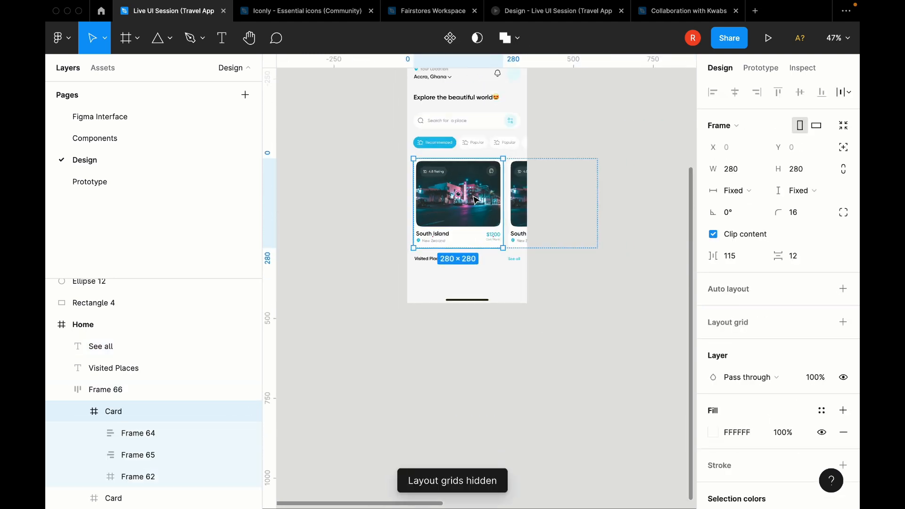
key(ctrl+d)
drag(526, 202, 231, 202)
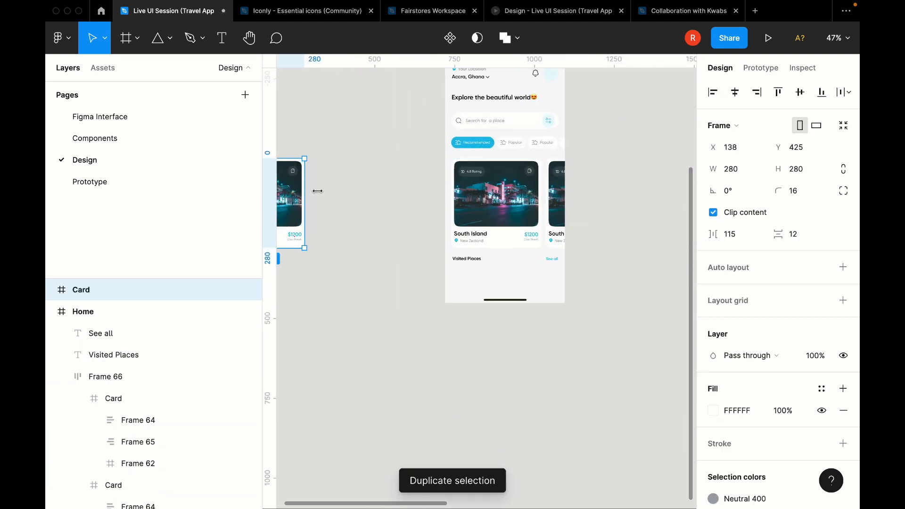
scroll(317, 191, left, 3)
drag(329, 194, 426, 231)
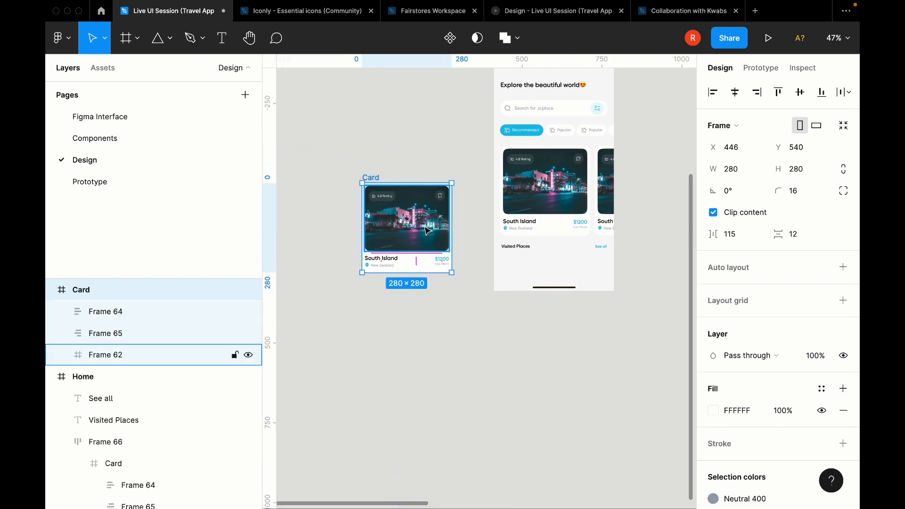
Step: Scale the duplicated card proportionally to 381 by 381 and examine the text size of its South Island title
click(126, 38)
click(104, 38)
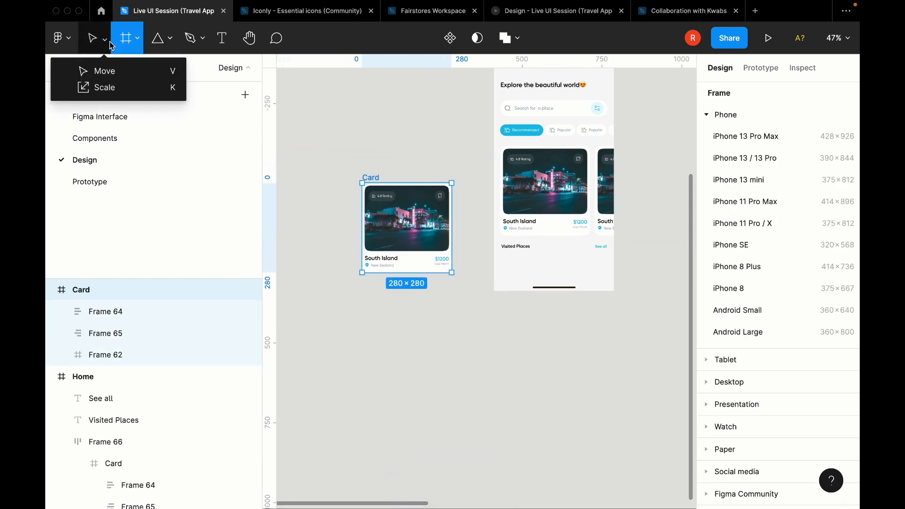
click(118, 88)
scroll(536, 313, up, 5)
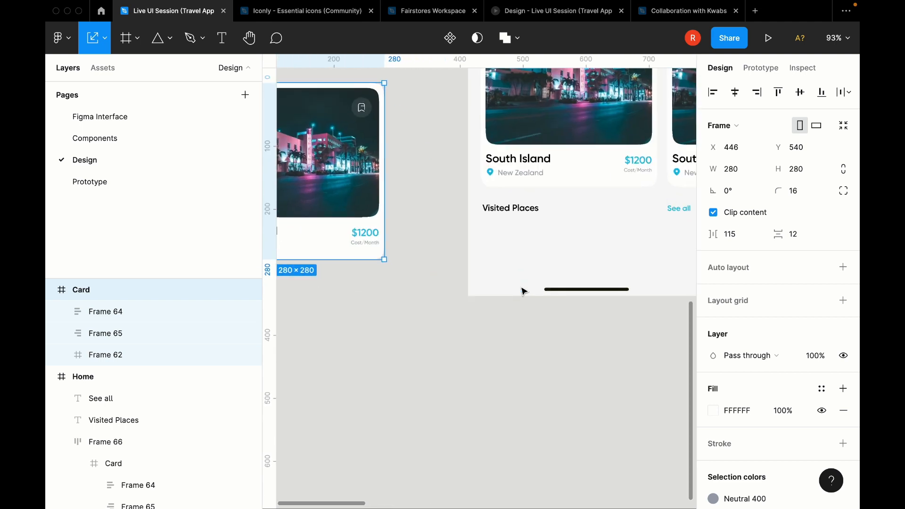
scroll(521, 248, left, 3)
scroll(522, 248, up, 1)
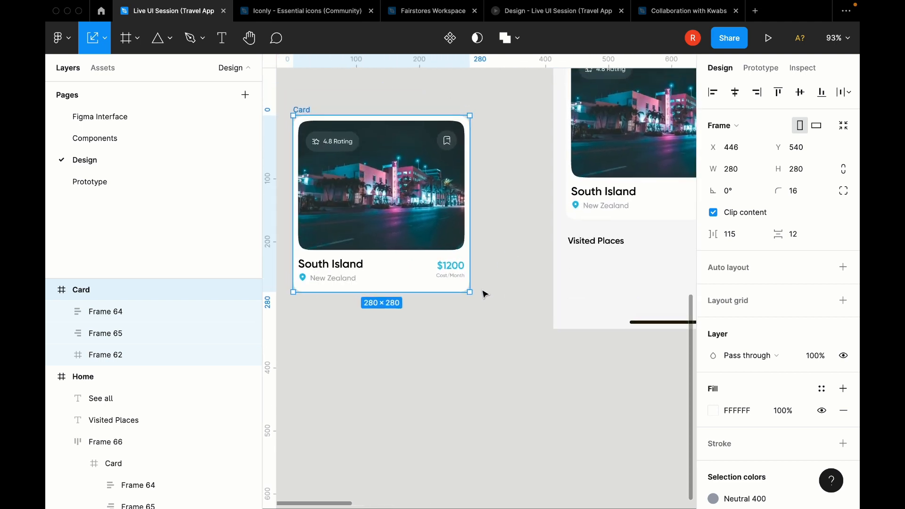
drag(484, 295, 513, 356)
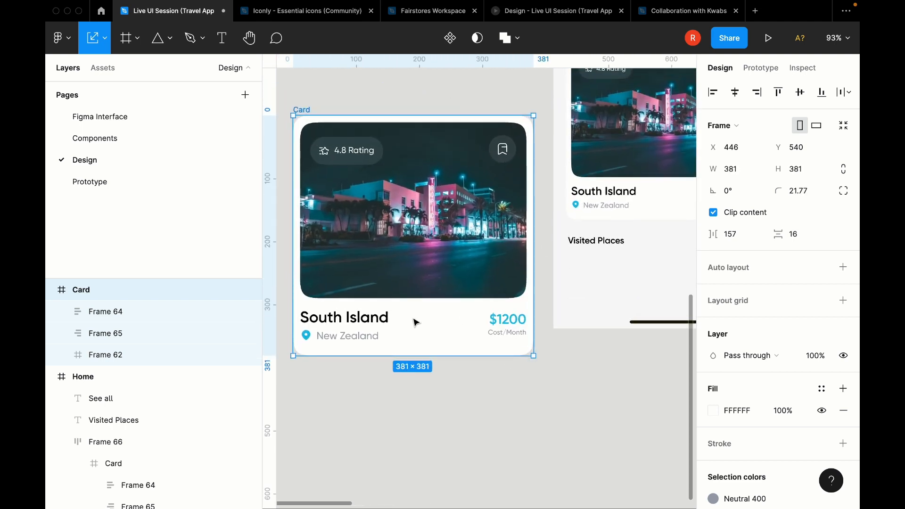
click(359, 326)
click(344, 317)
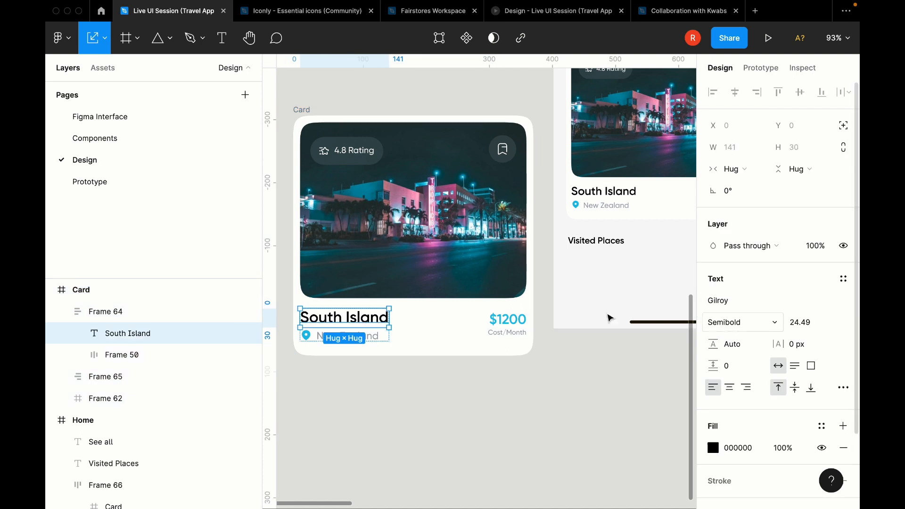
click(501, 383)
Step: Place the enlarged card below Visited Places on the Home screen at X 20 and scale it to 335 by 335 against the layout grid
scroll(658, 378, down, 3)
click(487, 217)
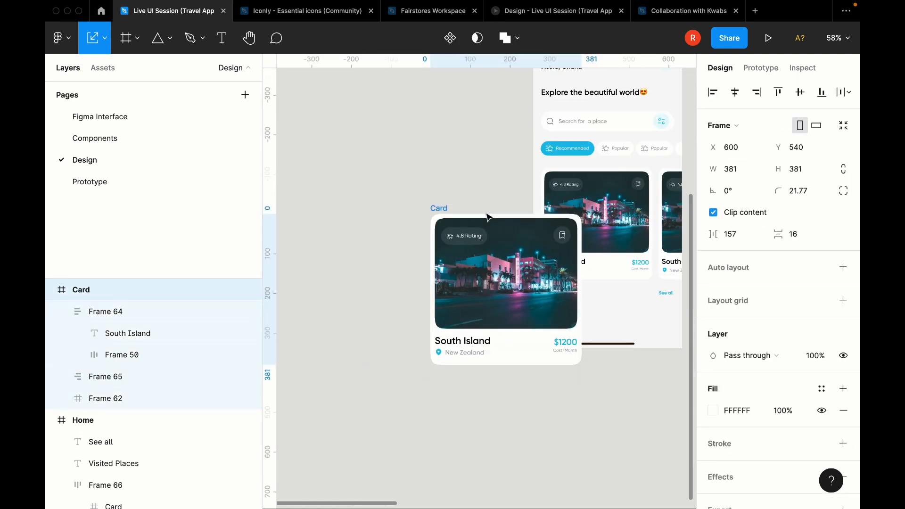
drag(487, 217, 551, 296)
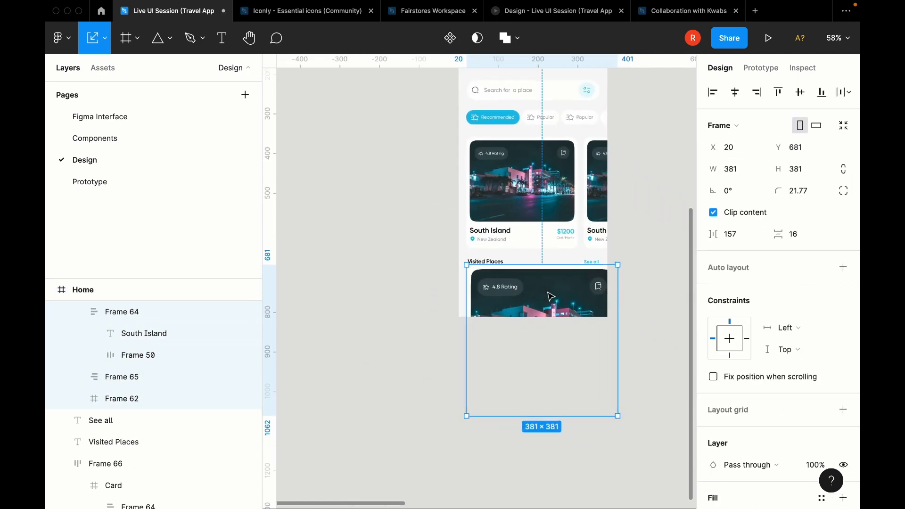
key(ctrl+g)
scroll(547, 296, up, 5)
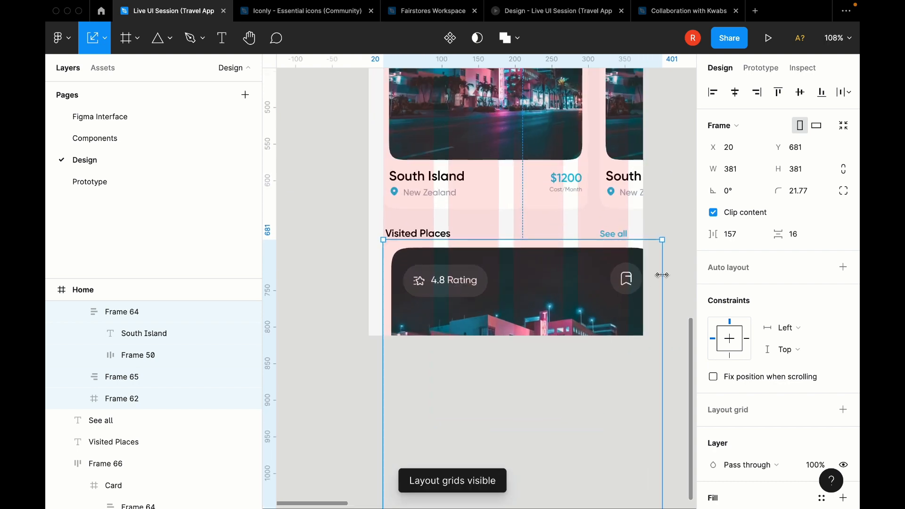
drag(662, 275, 630, 277)
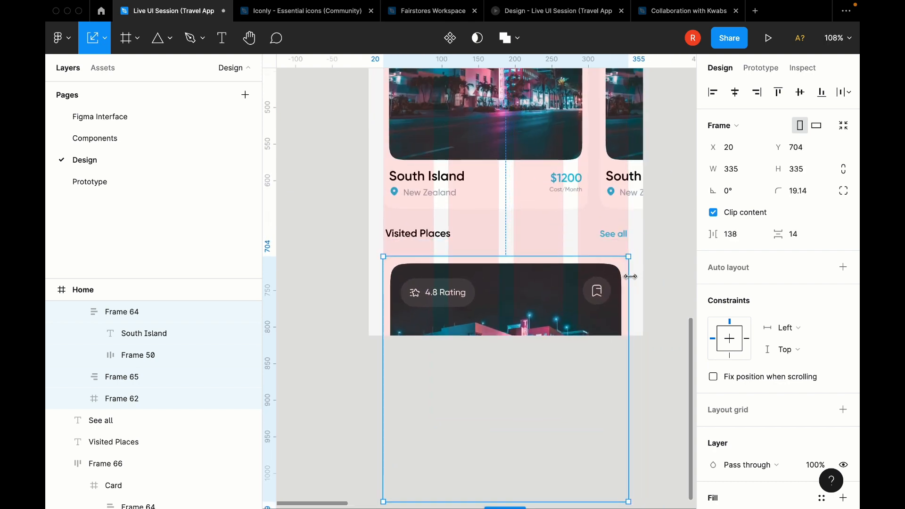
Step: Hide the layout grid and nudge the scaled card up to Y 694, measuring its distance from the Visited Places heading
key(alt)
key(shift+g)
key(Up)
key(Up)
key(Up)
key(Up)
key(Up)
key(Up)
key(Up)
key(Up)
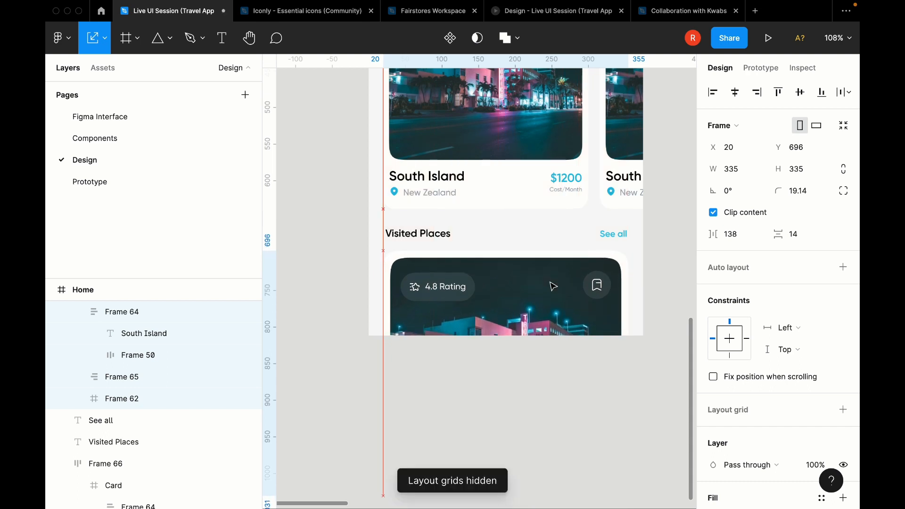
scroll(554, 286, down, 3)
key(alt)
key(Up)
key(Up)
key(alt)
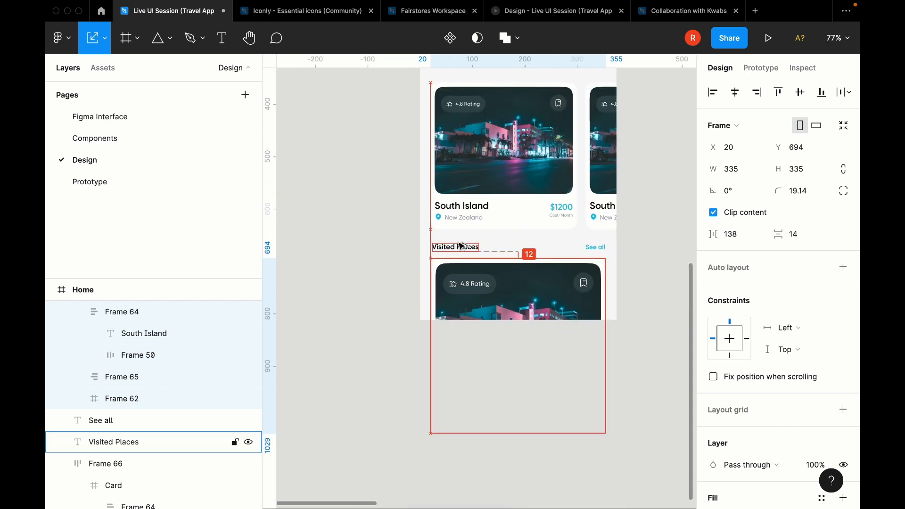
Step: Nudge the row of destination cards up closer to the category chips, checking the gap between them
click(615, 272)
scroll(616, 272, up, 5)
scroll(615, 272, right, 2)
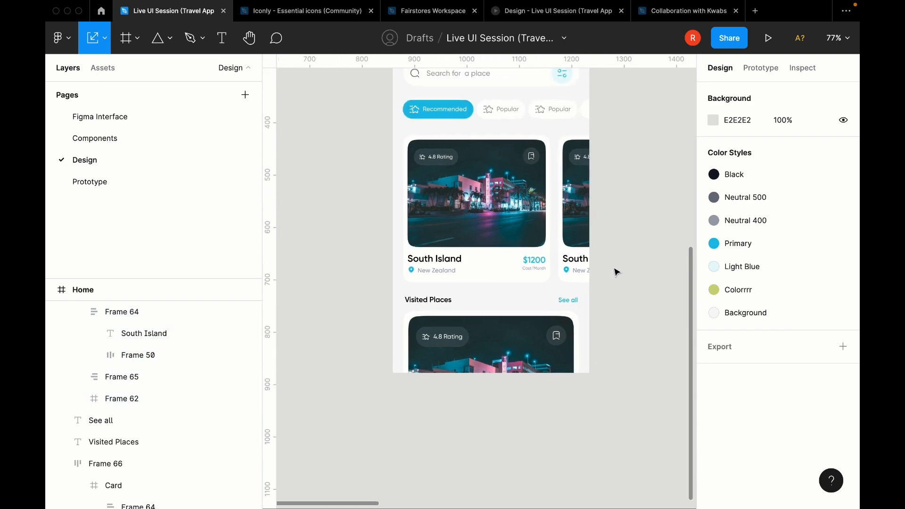
click(521, 241)
key(shift+Up)
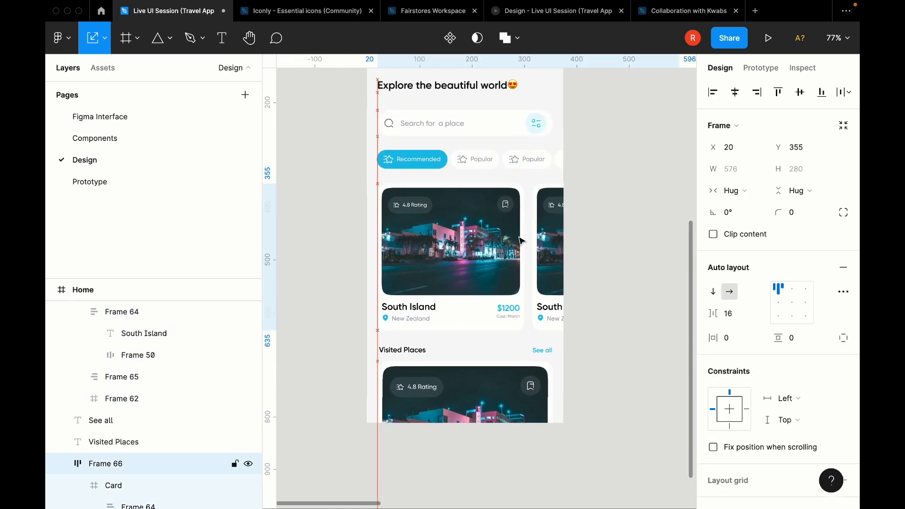
key(alt)
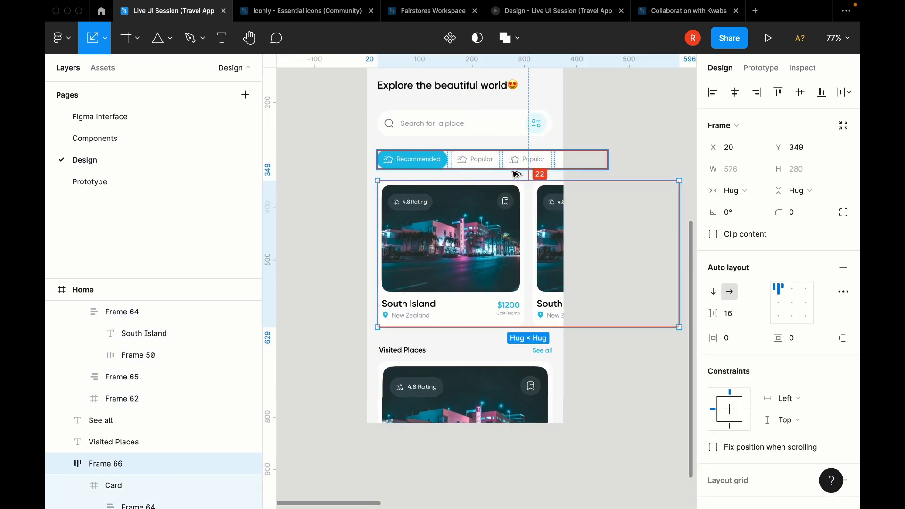
key(Up)
key(Up)
key(Up)
click(418, 358)
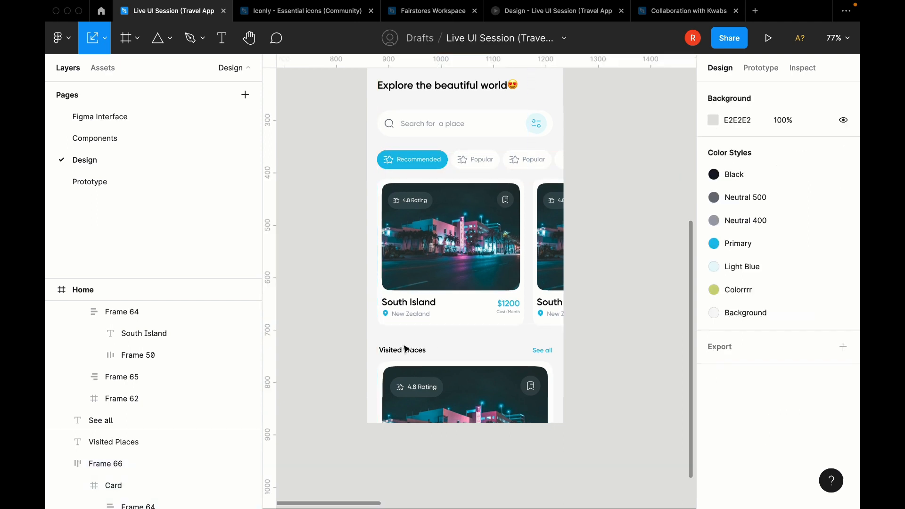
Step: Wrap the Visited Places heading and the See all link together in a horizontal auto layout
click(405, 350)
shift+click(542, 350)
key(shift+a)
Step: Nudge the Visited Places heading row up to Y 650, 24 px below the destination cards
key(alt)
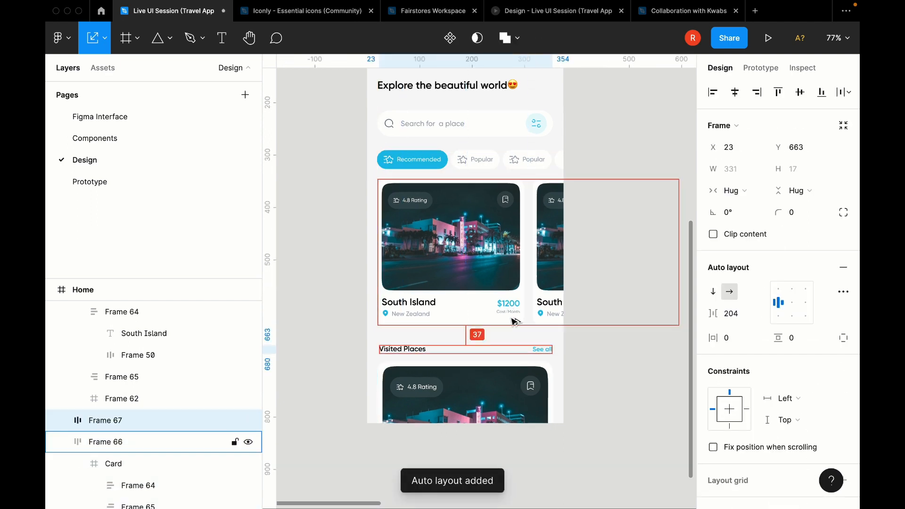
key(Up)
key(Up)
key(Up)
key(Up)
key(Up)
key(Up)
key(Up)
key(Up)
key(Up)
key(Up)
key(Up)
key(Up)
key(Up)
key(Up)
key(Up)
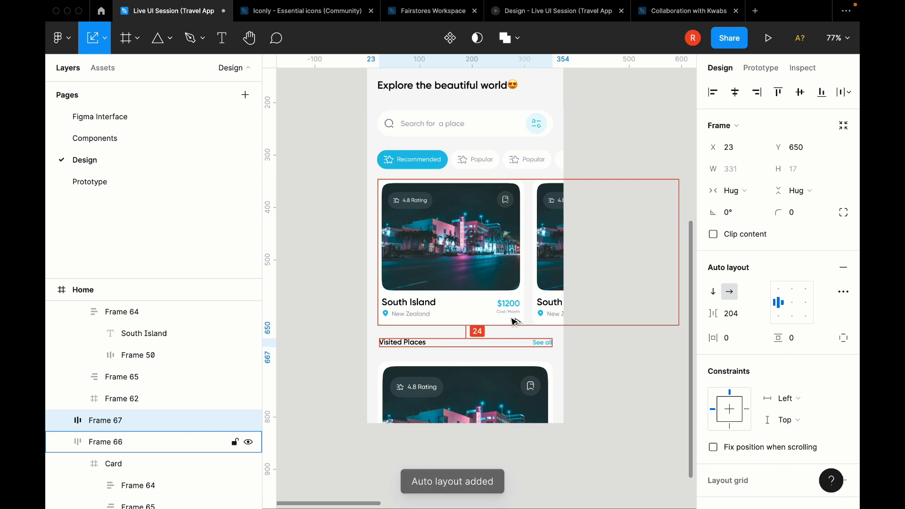
Step: Set the vertical spacing between the Visited Places heading row and the large card to 20
click(499, 374)
key(alt)
shift+click(489, 346)
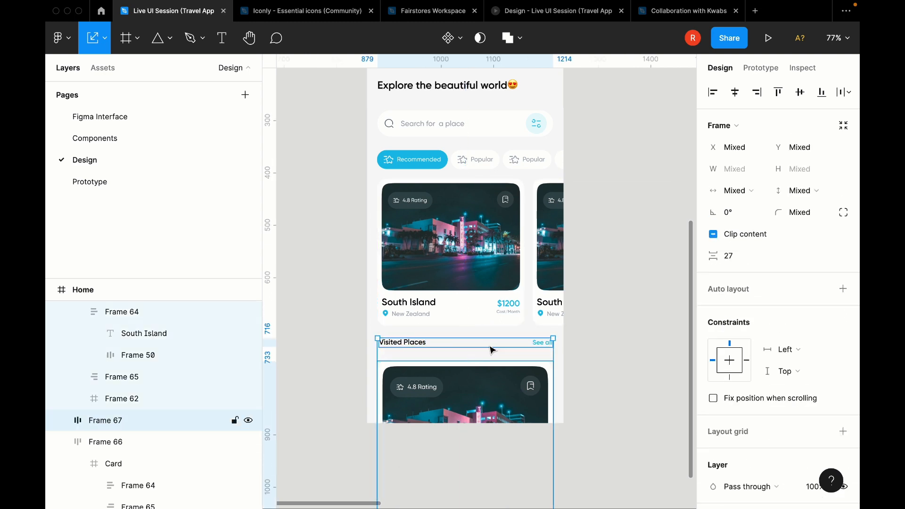
click(748, 252)
text(20)
key(Return)
click(584, 314)
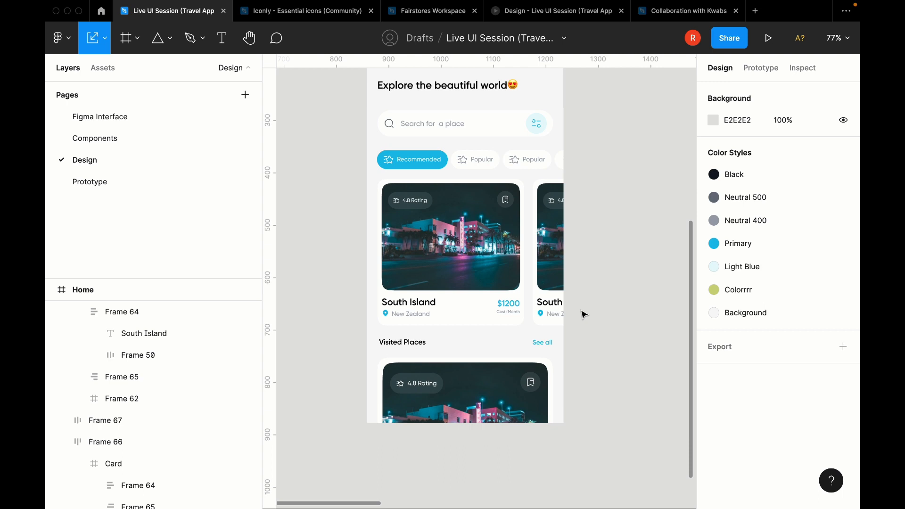
Step: Nudge the Visited Places heading row and large card down 2 px and send them behind the Home Indicator
scroll(584, 314, down, 5)
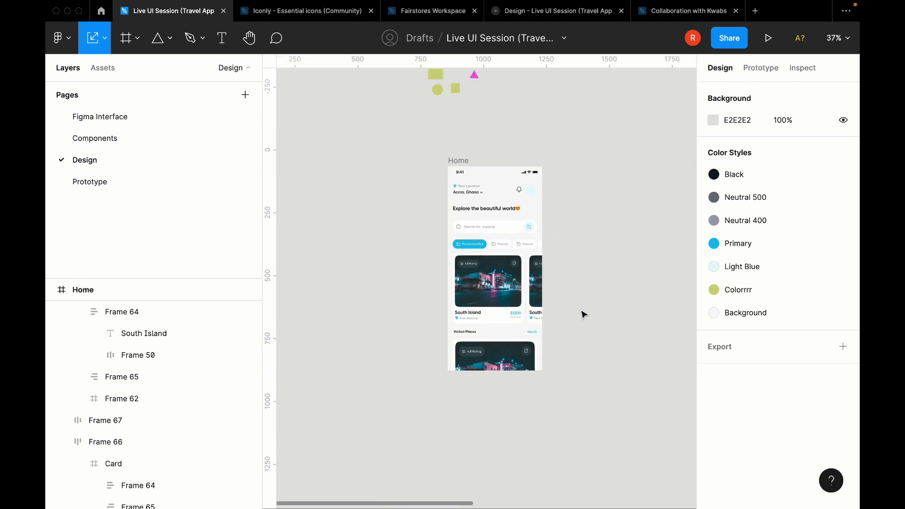
scroll(583, 314, right, 3)
scroll(584, 314, down, 1)
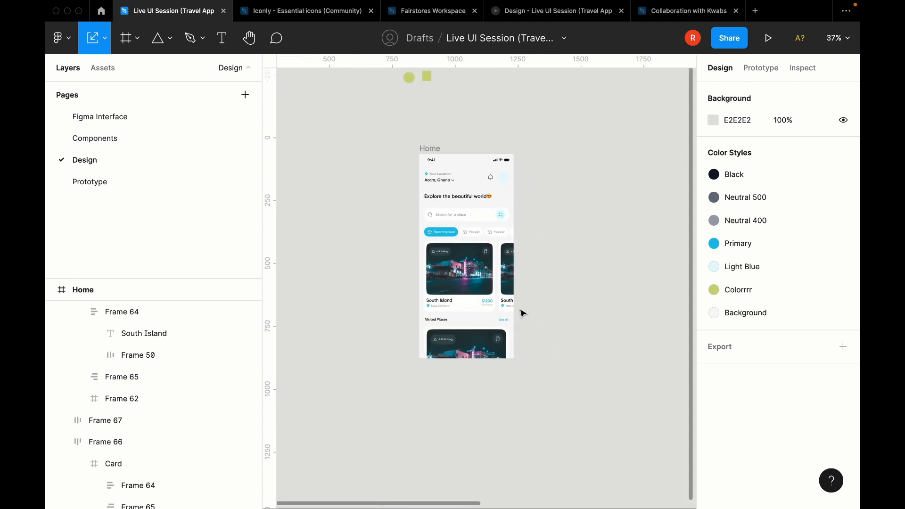
scroll(473, 324, up, 2)
click(481, 347)
shift+click(503, 320)
key(Down)
key(Down)
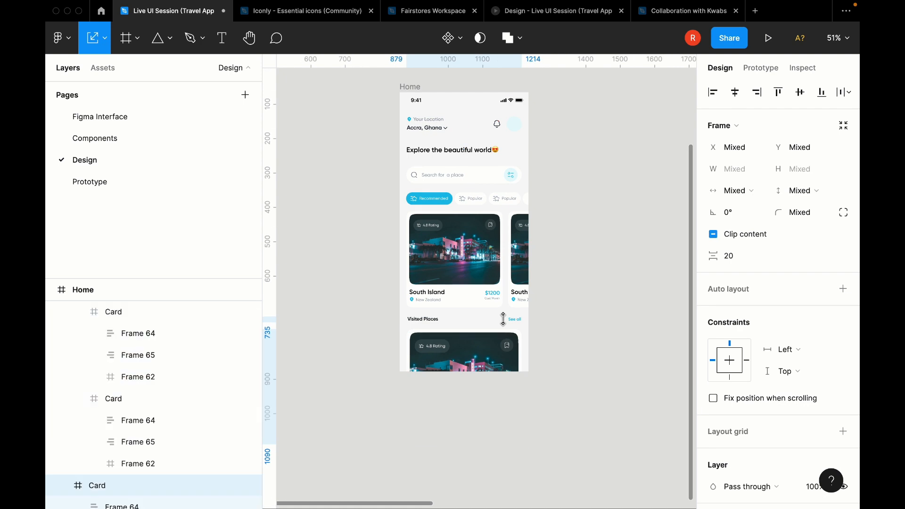
click(607, 357)
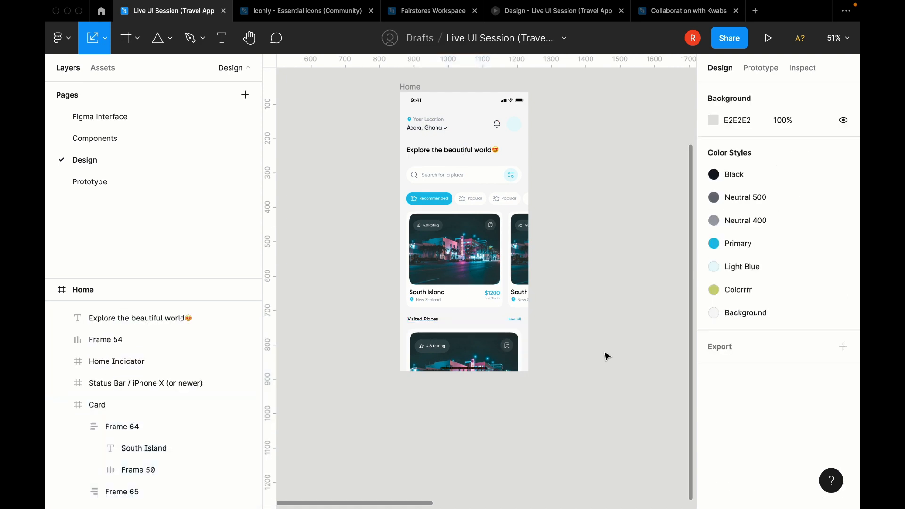
Step: Draw a new frame on the empty canvas beside the Home screen and size it to 375 by 88
key(f)
drag(564, 344, 645, 371)
click(748, 170)
text(3)
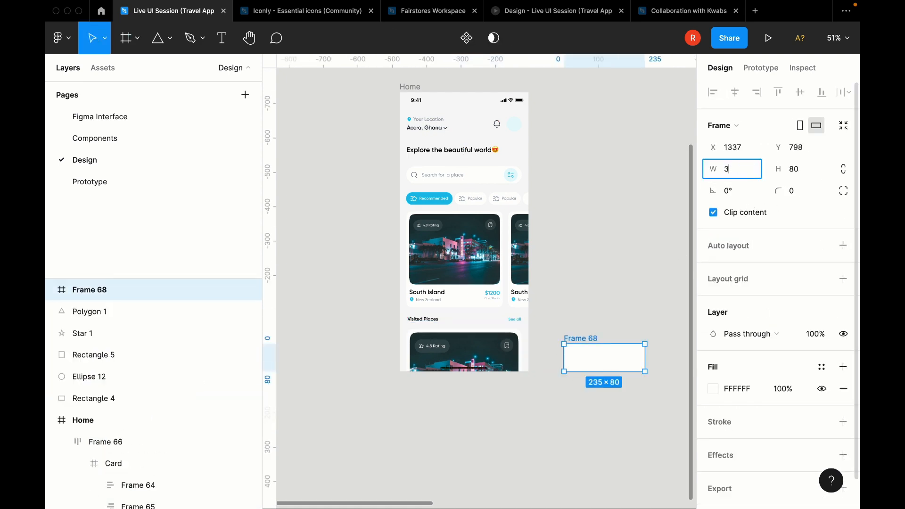
text(75)
key(Tab)
text(812)
key(Return)
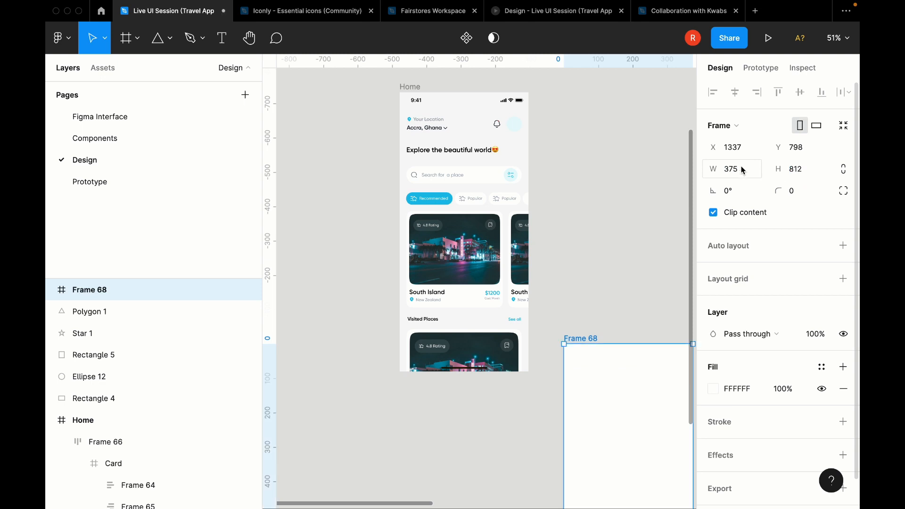
text(88)
key(Return)
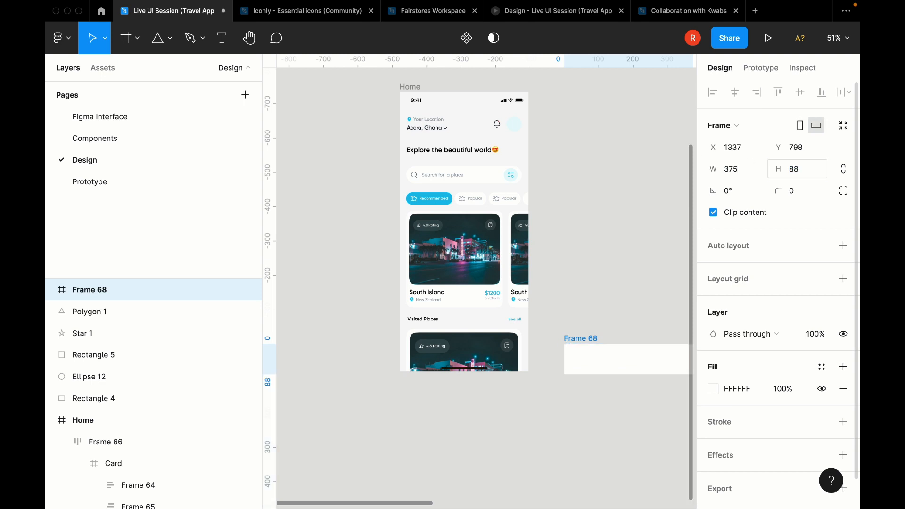
Step: Move the 375 by 88 frame into the Home screen at X 0, Y 724, flush with its lower edge
key(BackSpace)
click(413, 88)
key(ctrl+v)
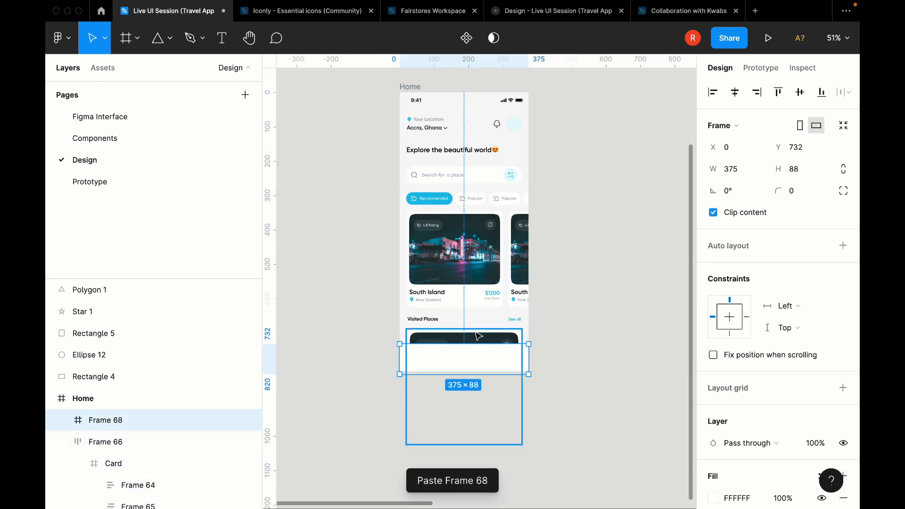
scroll(491, 368, up, 5)
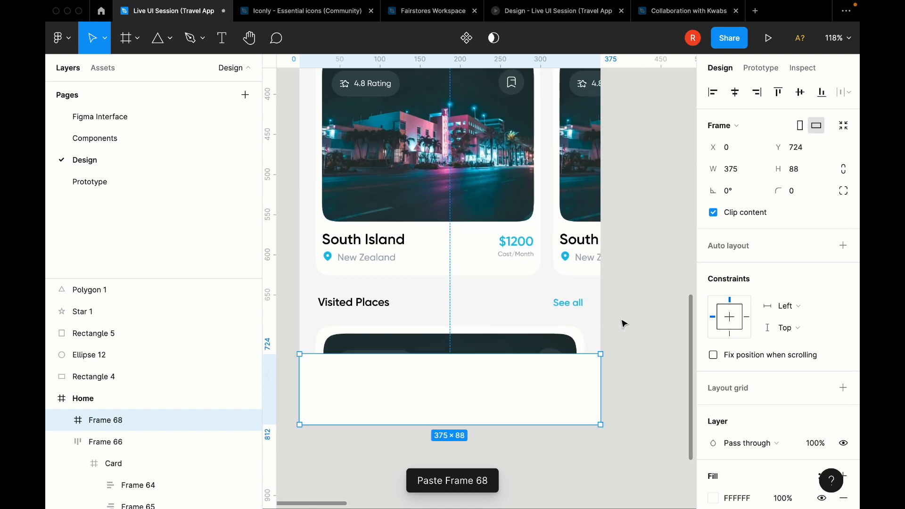
click(643, 313)
scroll(645, 315, down, 2)
scroll(645, 315, right, 2)
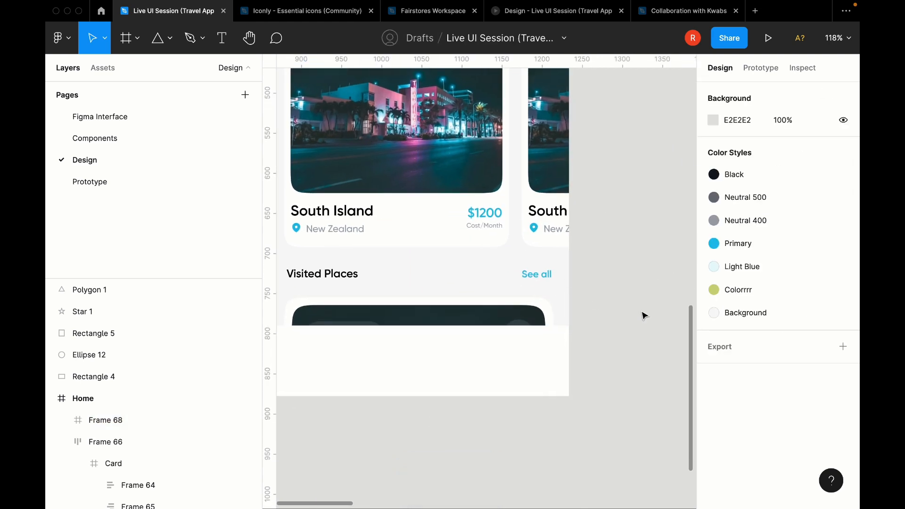
Step: Search the assets for "home" and place the solid Home icon on the canvas below the Home screen
click(106, 71)
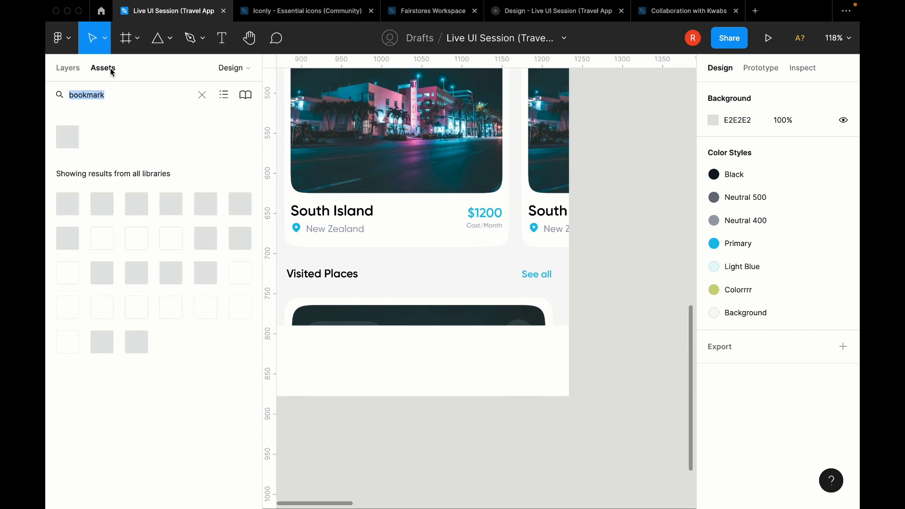
text(home)
scroll(377, 198, down, 3)
scroll(377, 198, left, 2)
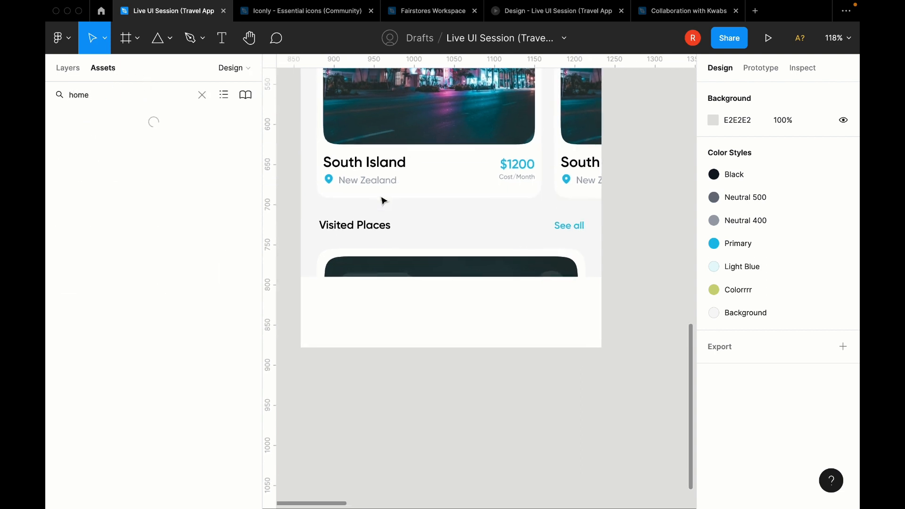
scroll(156, 301, down, 2)
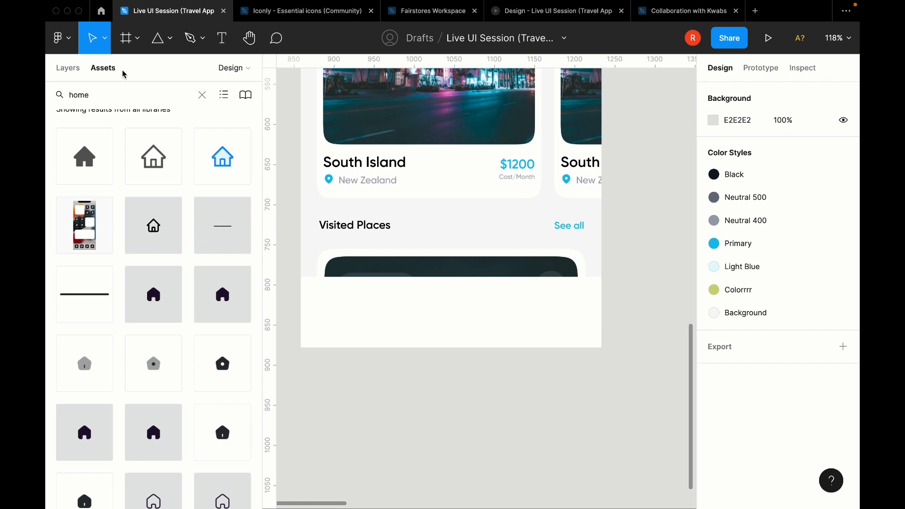
Step: Search the assets for "discover" and place the outlined Discovery compass icon at X 1156, Y 928, discarding the first icon tried
text(discover)
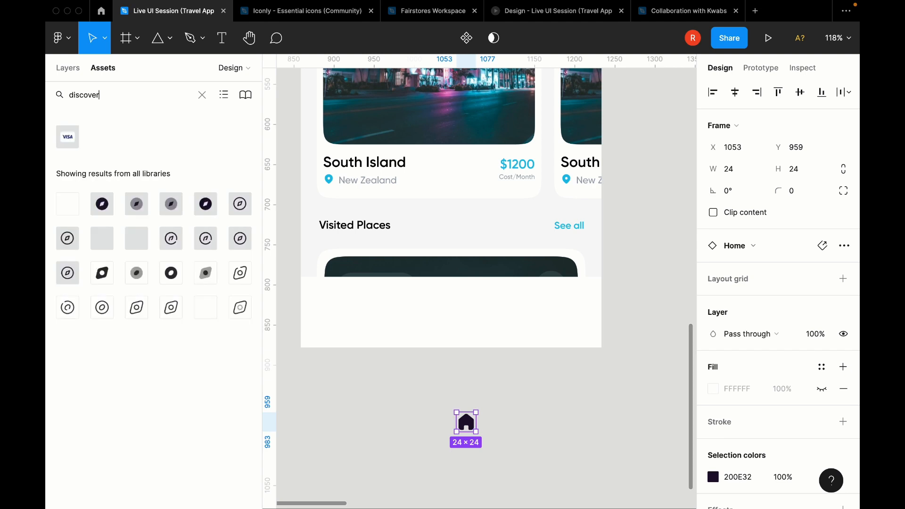
drag(102, 238, 515, 392)
key(Delete)
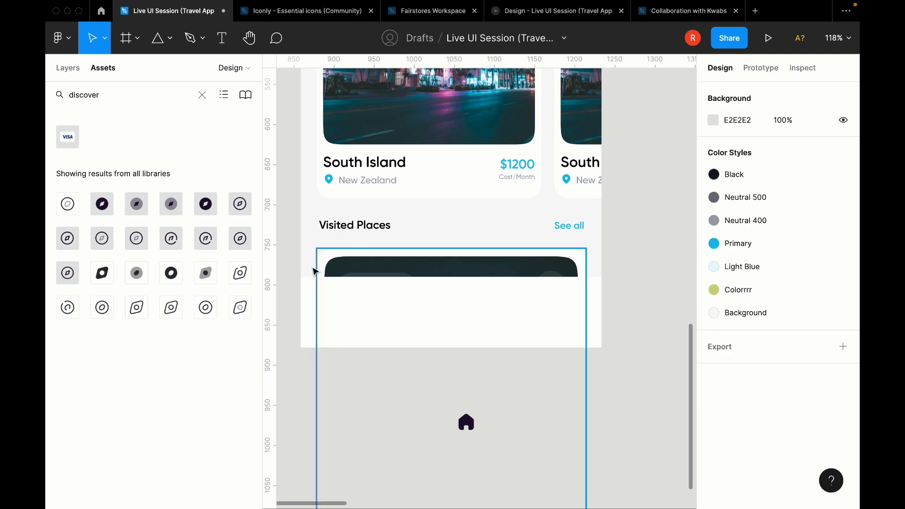
drag(240, 238, 552, 401)
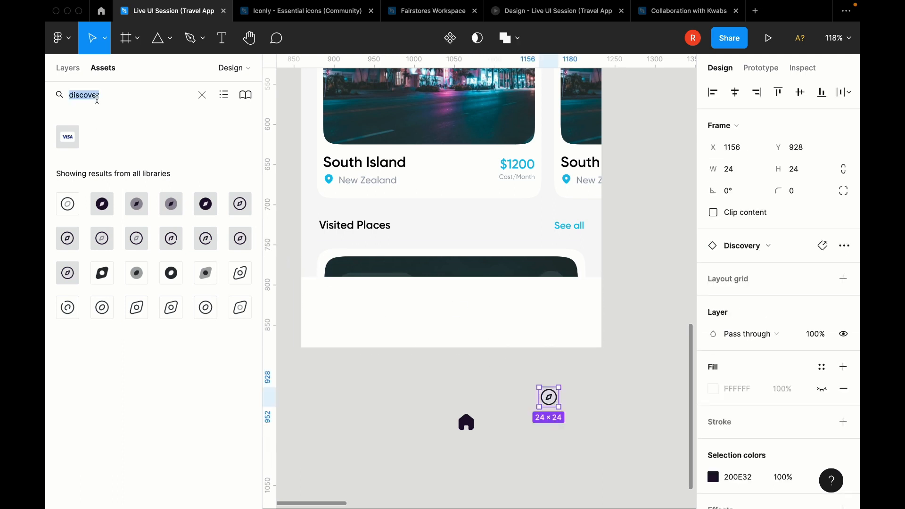
Step: Search the assets for "profile" and place the outlined Profile icon below the compass at X 1157, Y 975
text(profile)
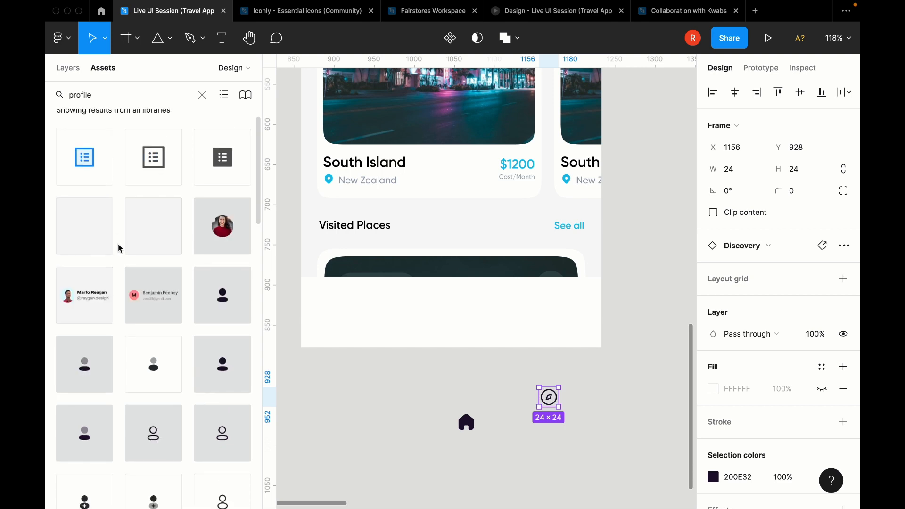
scroll(119, 248, down, 2)
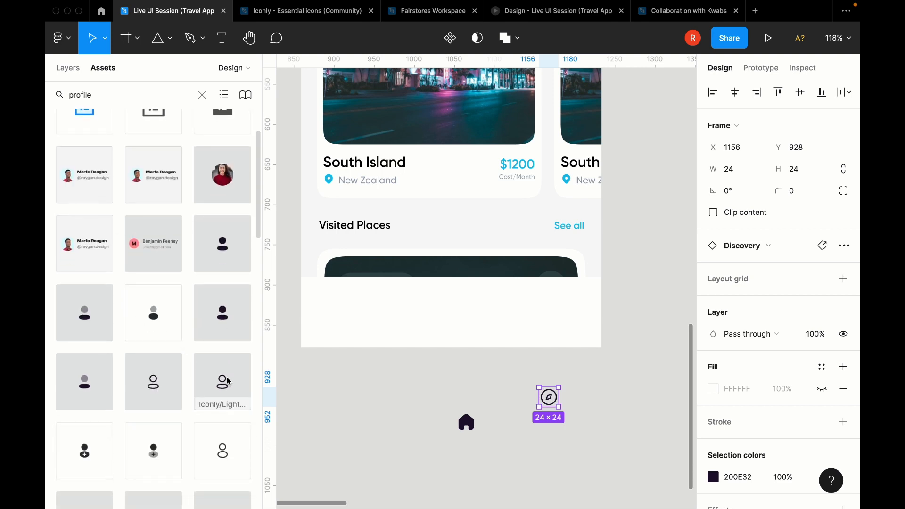
drag(227, 381, 554, 429)
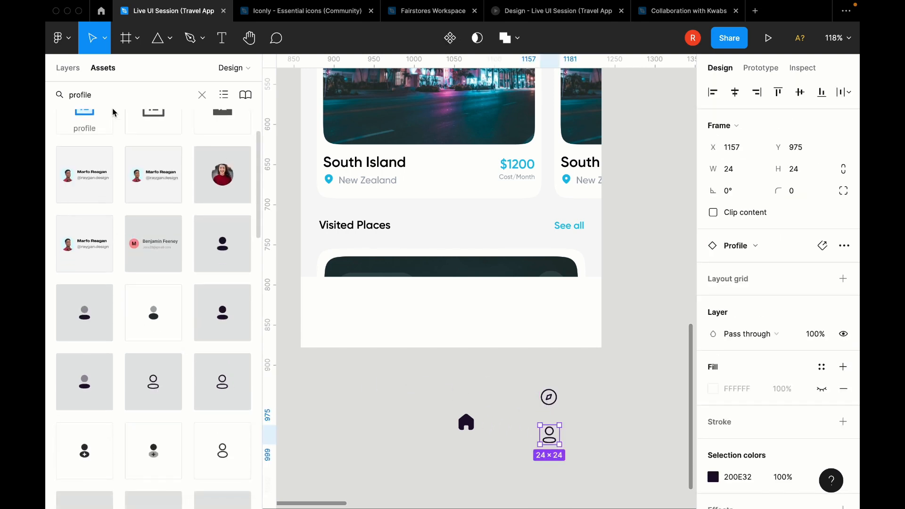
Step: Search the assets for "saved" and "bookmar", and place the outlined Bookmark icon at X 985, Y 945
double_click(92, 96)
text(saved)
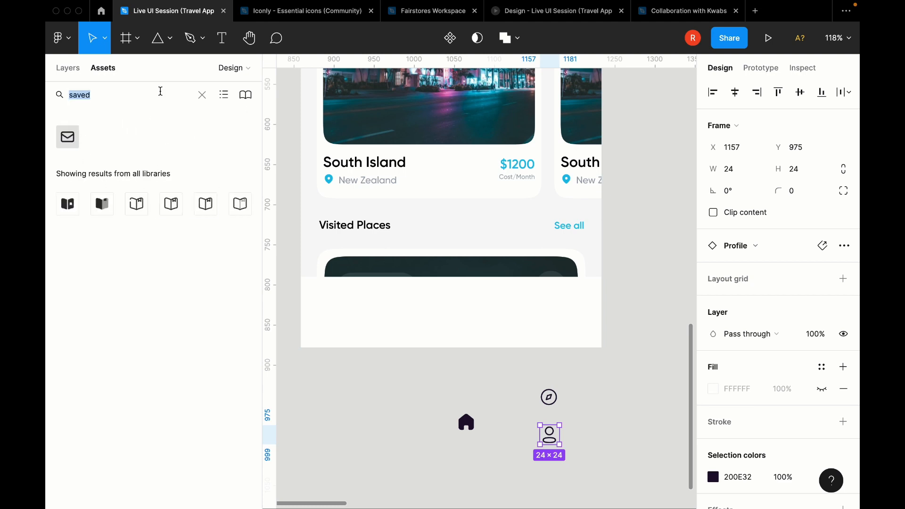
text(bookmar)
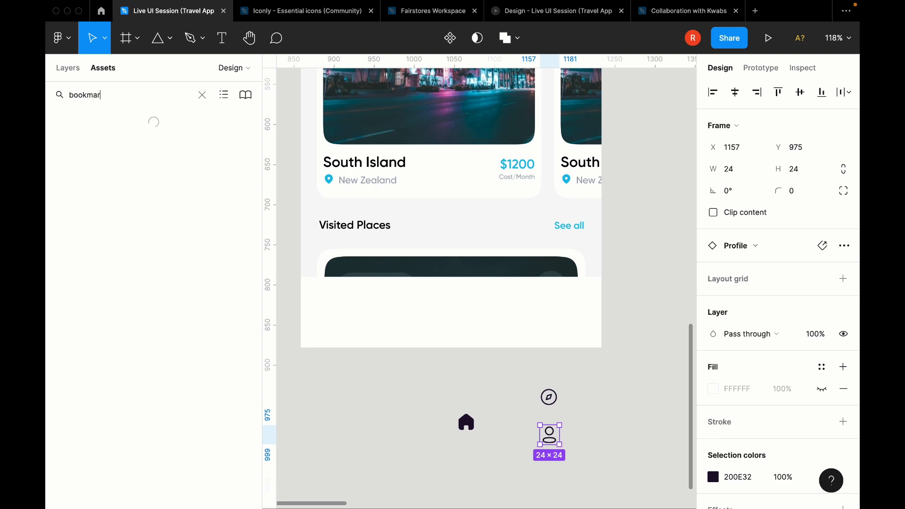
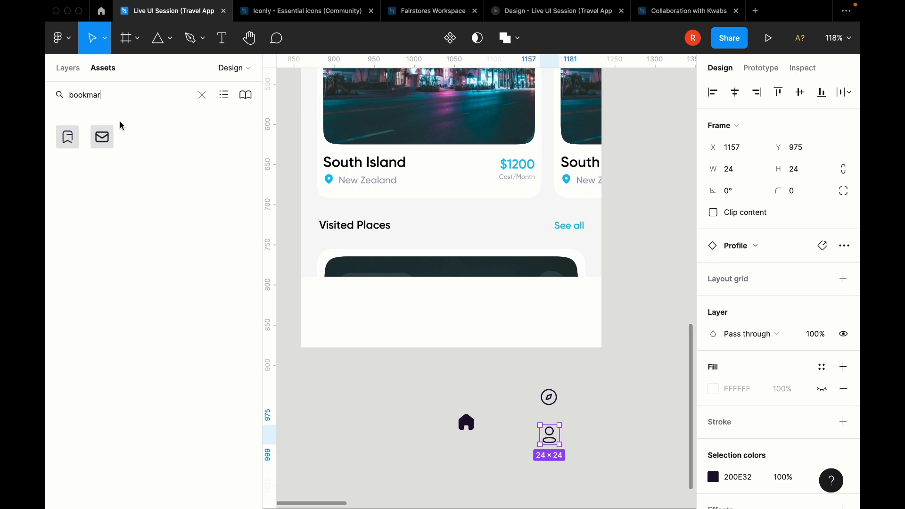
drag(67, 137, 400, 402)
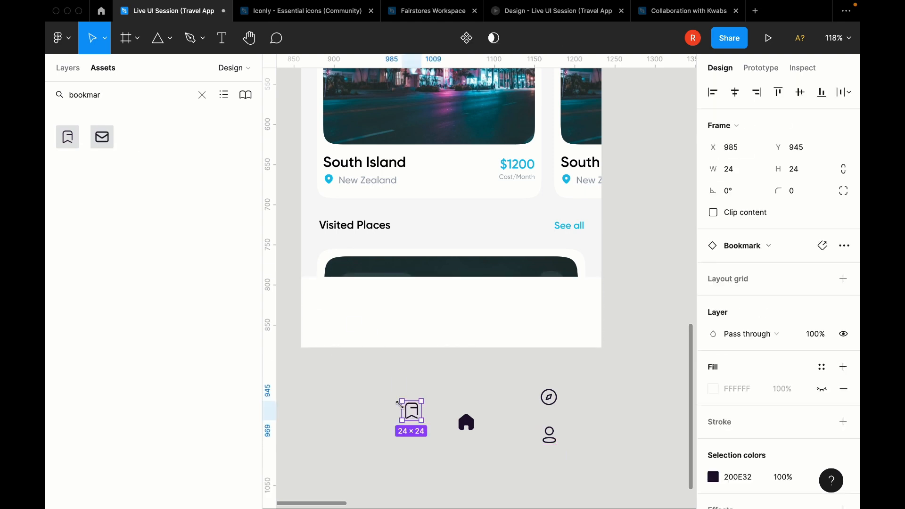
Step: Move the Home icon to X 884, Y 904 and the Bookmark icon next to the compass and Profile icons
click(445, 390)
drag(469, 430, 332, 386)
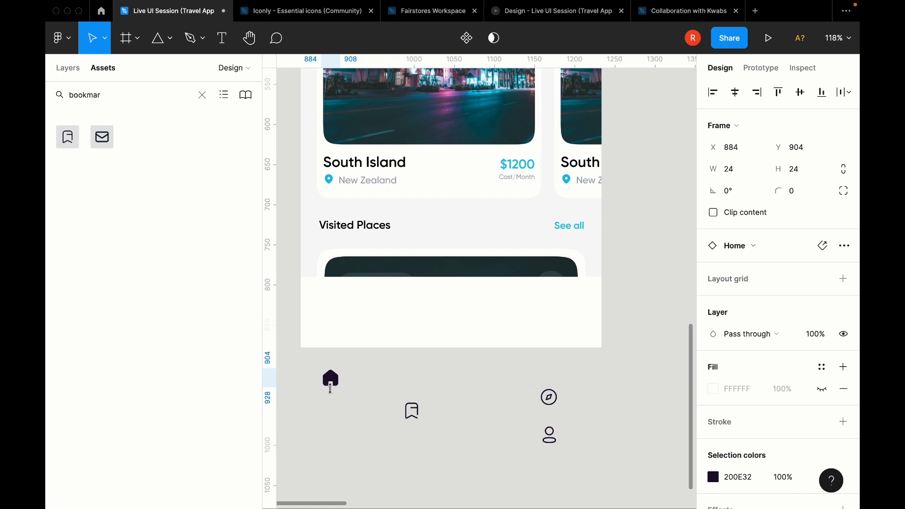
drag(416, 415, 544, 415)
click(400, 383)
Step: Add a "Home" text label beside the Home icon at X 918, Y 913
key(t)
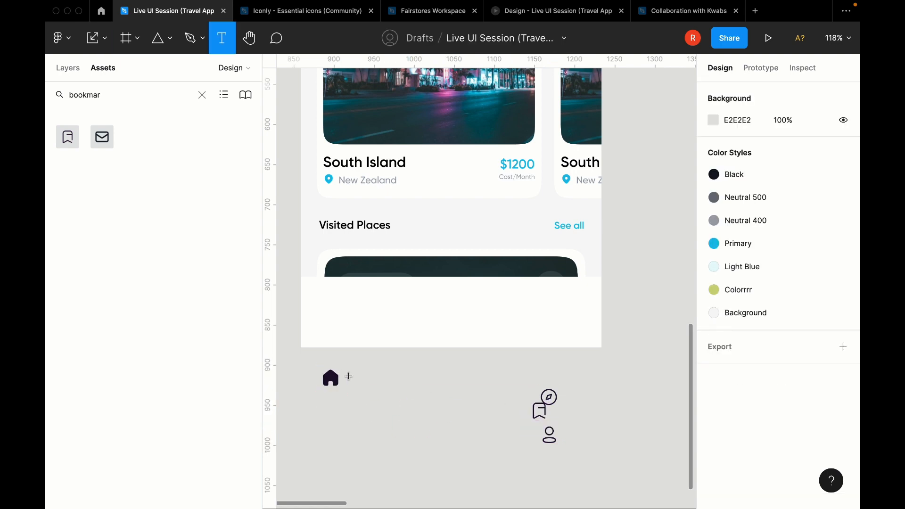
click(349, 376)
text(Home)
key(Escape)
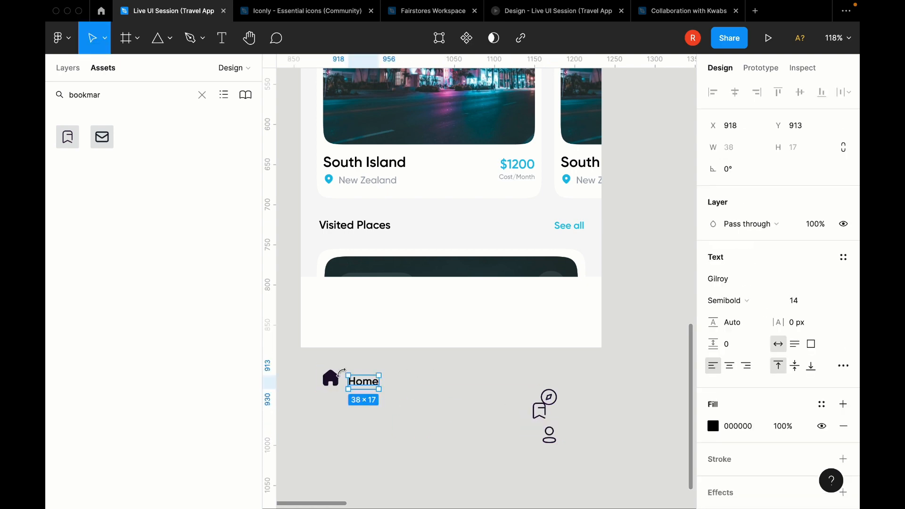
scroll(330, 379, up, 5)
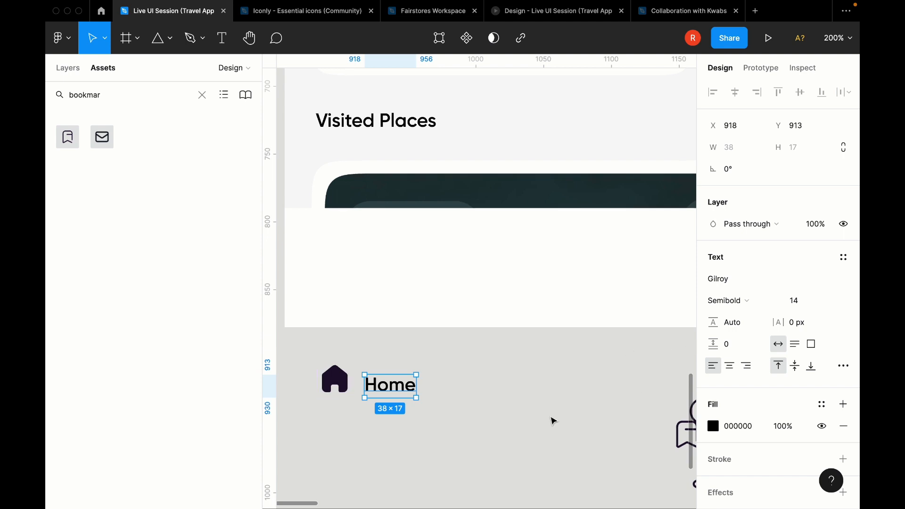
Step: Resize the Home icon to 20 × 20 and combine it with the "Home" label in a horizontal auto layout
click(336, 377)
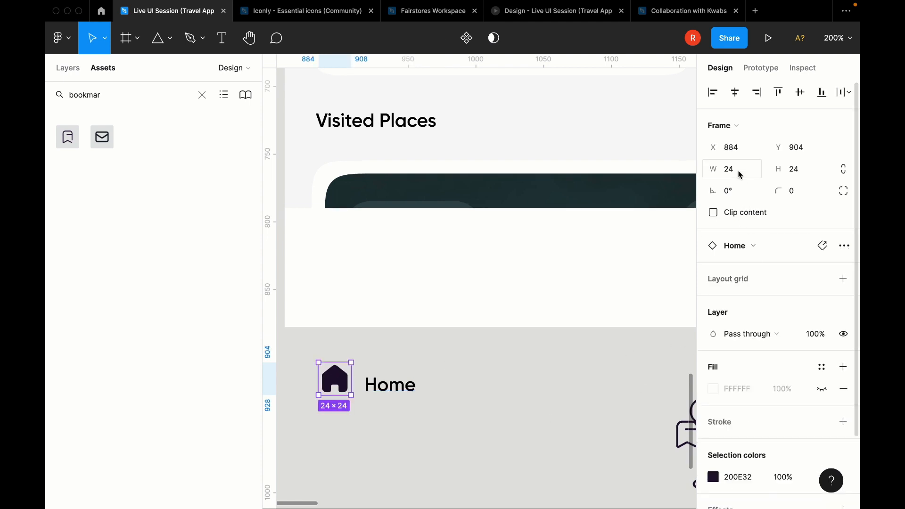
text(20)
key(Tab)
text(20)
key(Return)
shift+click(390, 382)
key(shift+a)
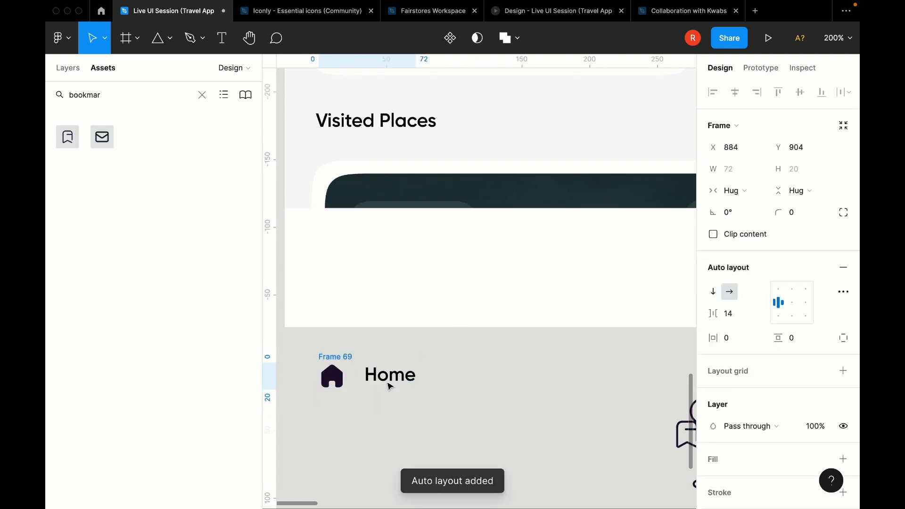
Step: Set the auto layout spacing between the Home icon and its label to 6
scroll(340, 384, up, 5)
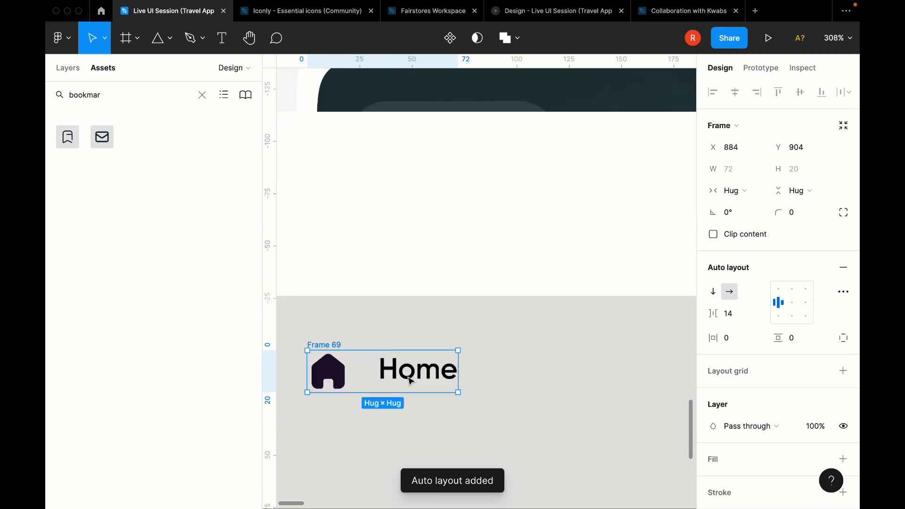
click(377, 376)
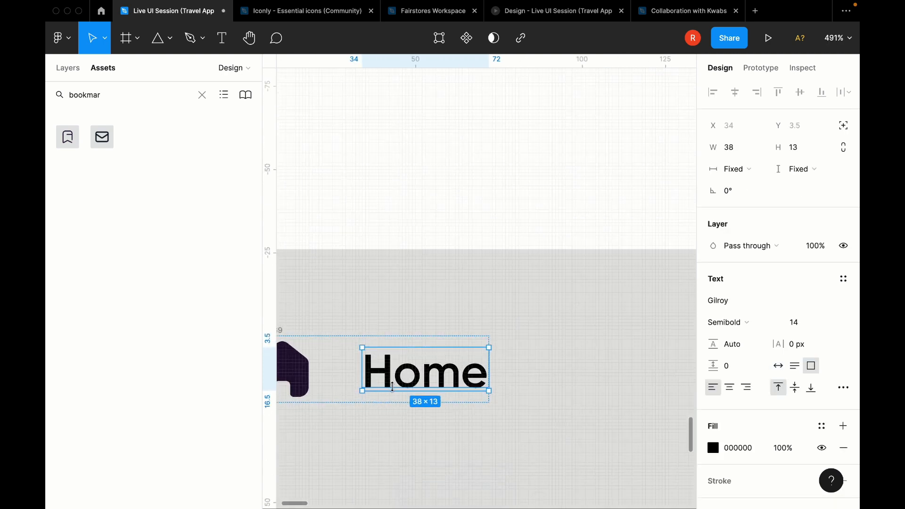
click(424, 282)
scroll(425, 283, left, 5)
click(398, 323)
click(748, 318)
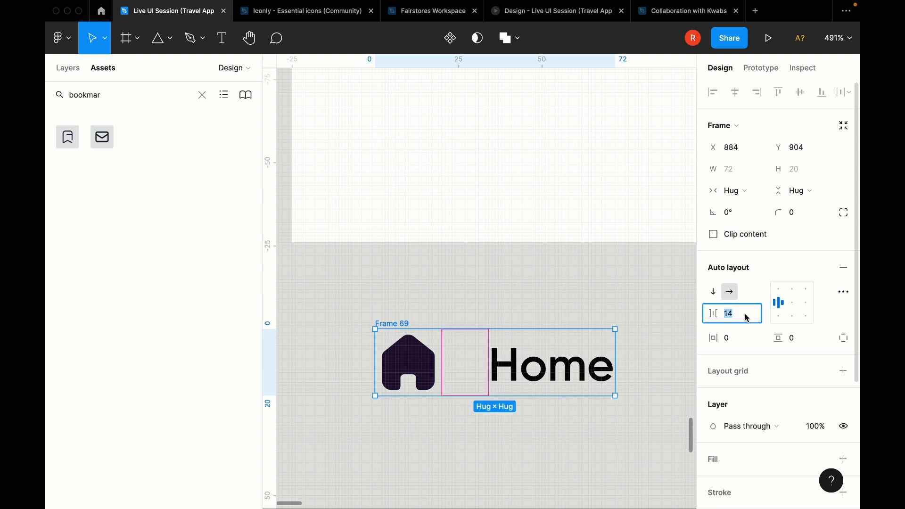
key(Return)
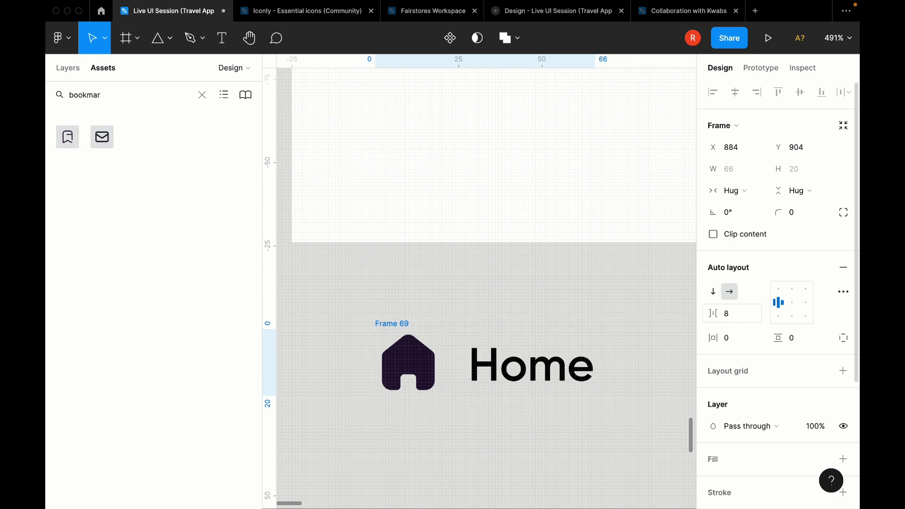
click(580, 288)
click(393, 325)
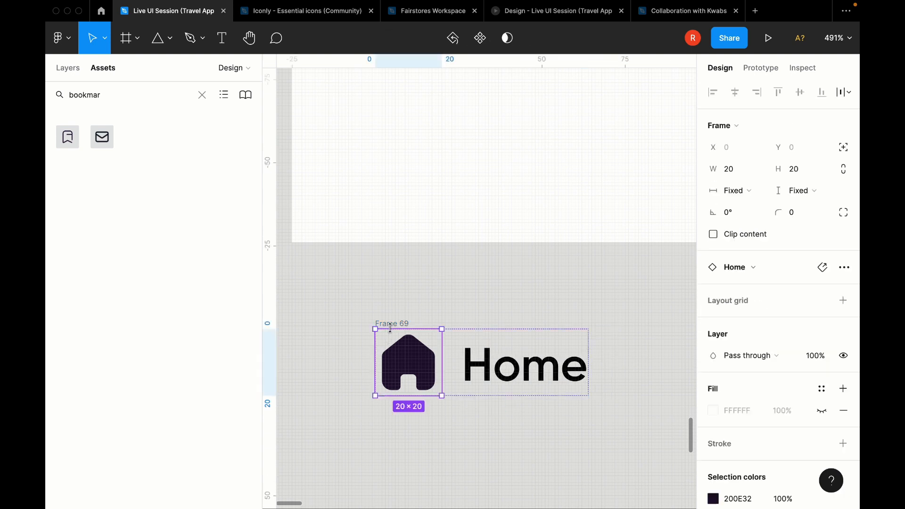
Step: Move the Home icon-and-label frame into the navigation bar at X 27, Y 39 and show the layout grids
scroll(399, 325, down, 5)
drag(397, 325, 399, 242)
key(ctrl+g)
scroll(398, 238, up, 3)
scroll(790, 293, down, 5)
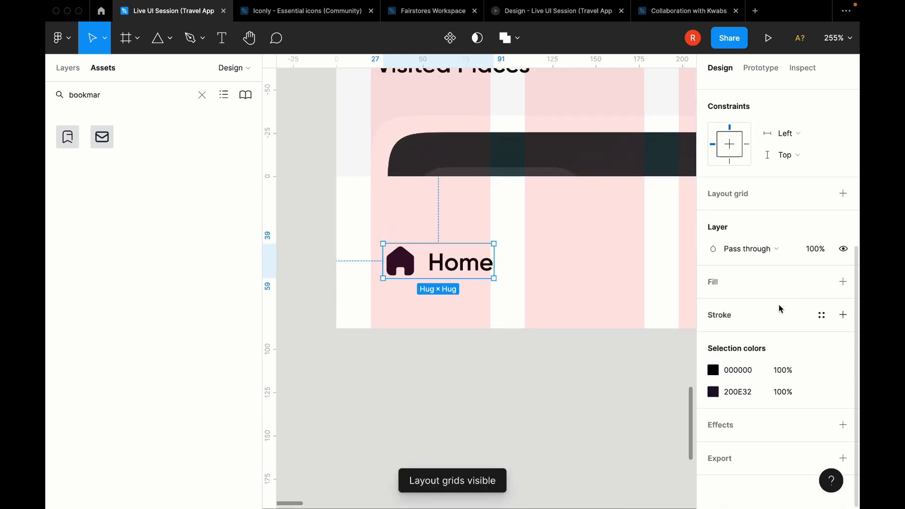
Step: Fill the Home icon-and-label frame with the Light Blue color style
click(736, 282)
click(822, 282)
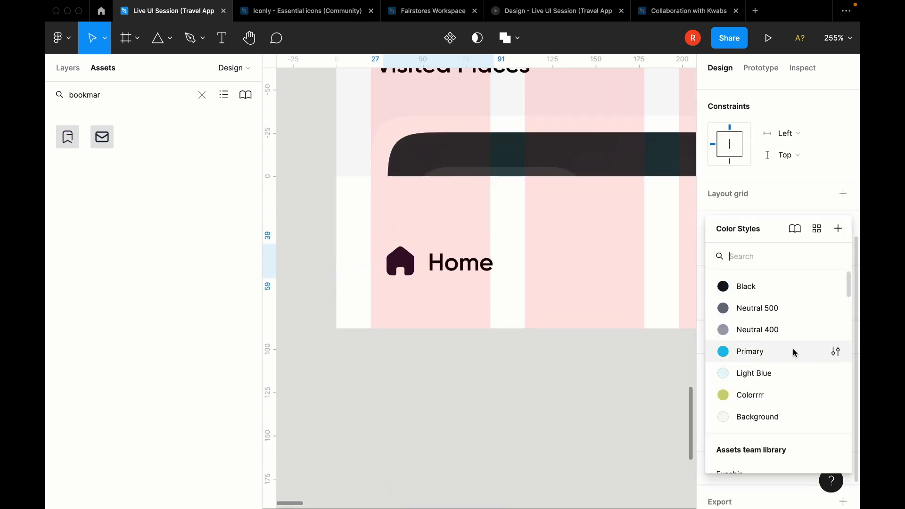
click(768, 372)
Step: Set the Home frame's vertical padding to 10 and its horizontal padding to 8
scroll(792, 239, up, 3)
scroll(792, 239, up, 2)
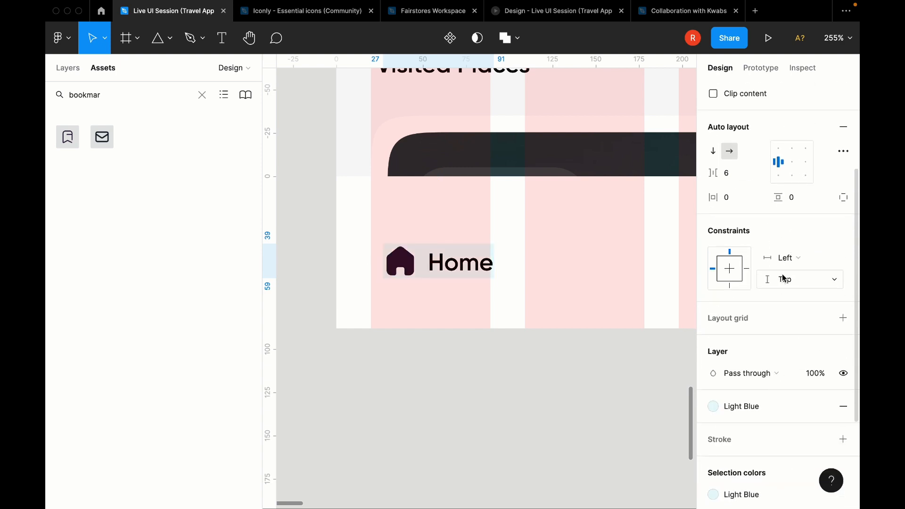
text(0)
key(Return)
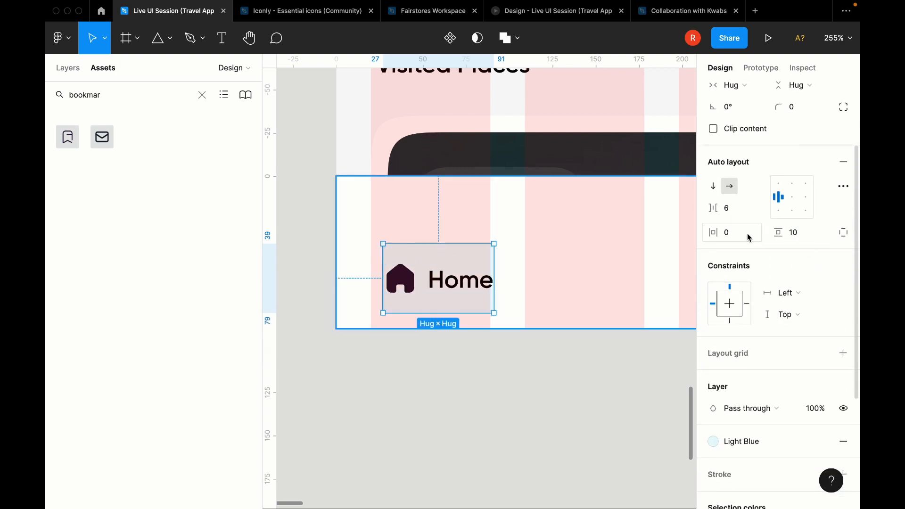
click(743, 238)
text(8)
key(Return)
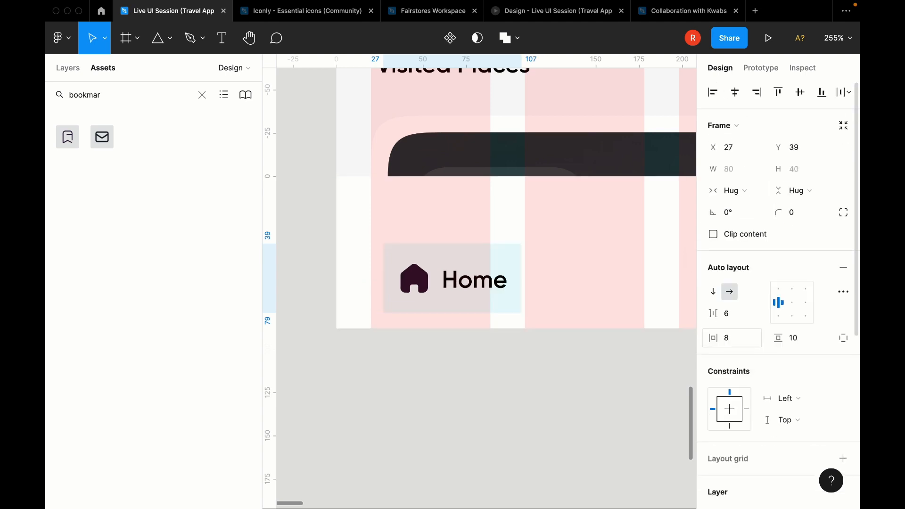
Step: Round the Home frame's corners with a radius of 100 and hide the layout grids
click(813, 209)
text(100)
key(Return)
key(shift+g)
Step: Apply the Primary color style to both the Home label and the Home icon
scroll(801, 311, down, 3)
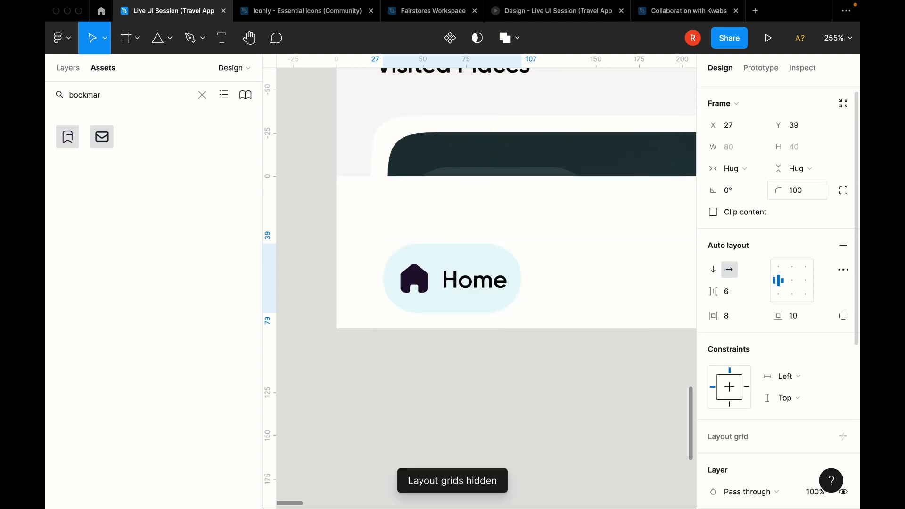
scroll(800, 309, down, 3)
click(819, 410)
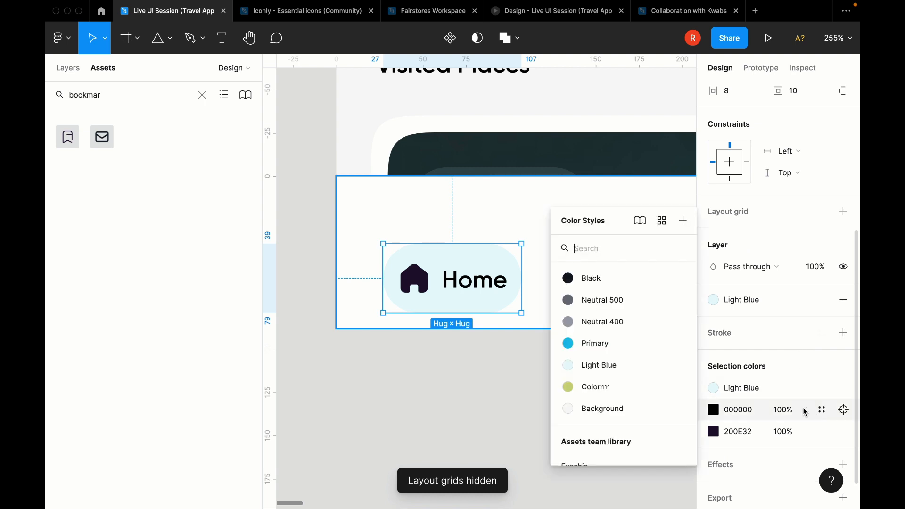
click(618, 352)
click(820, 431)
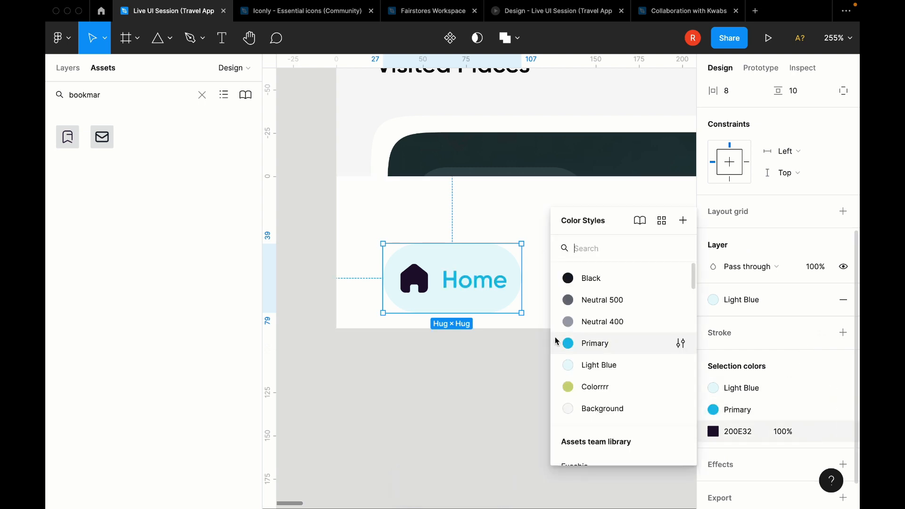
click(606, 351)
Step: Align the Home pill to the layout grid at X 21, Y 24 in the navigation bar
key(shift+g)
drag(402, 293, 395, 268)
scroll(395, 268, down, 3)
key(shift+g)
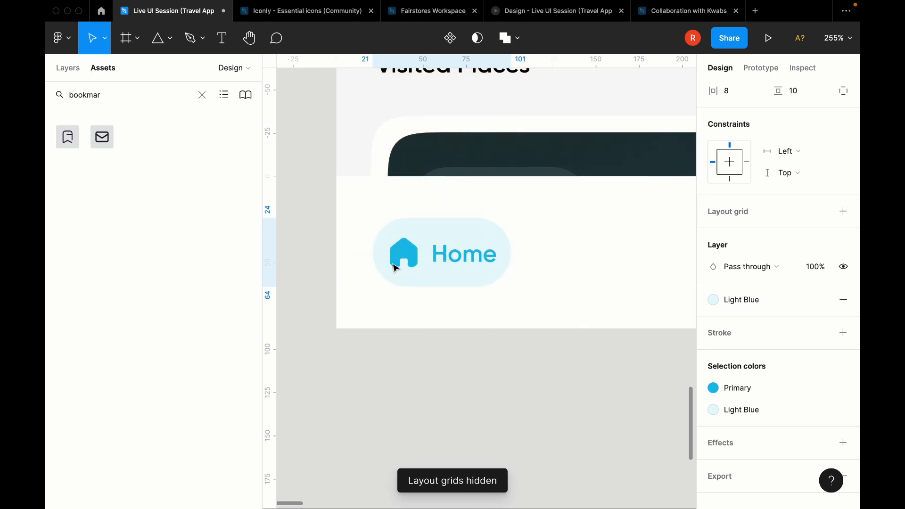
Step: Set the Home pill's horizontal padding to 14
click(742, 246)
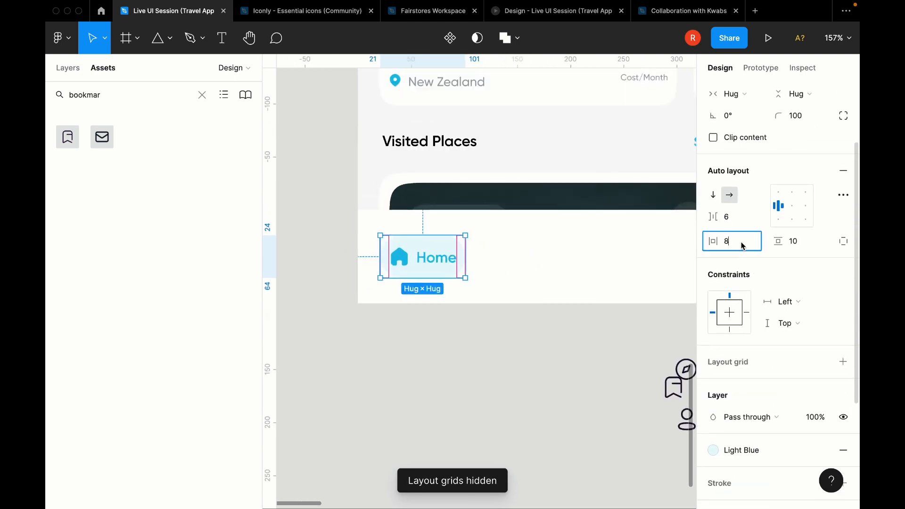
text(16)
key(Return)
click(527, 352)
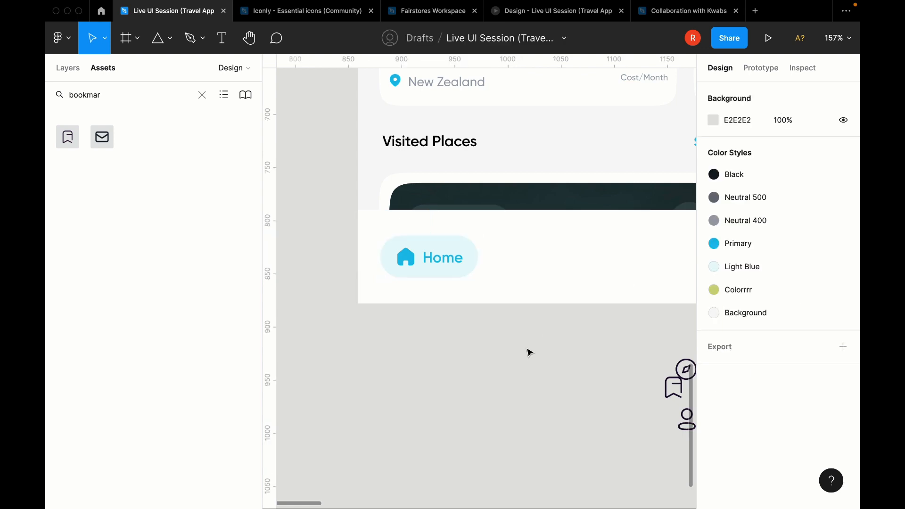
click(457, 275)
click(455, 273)
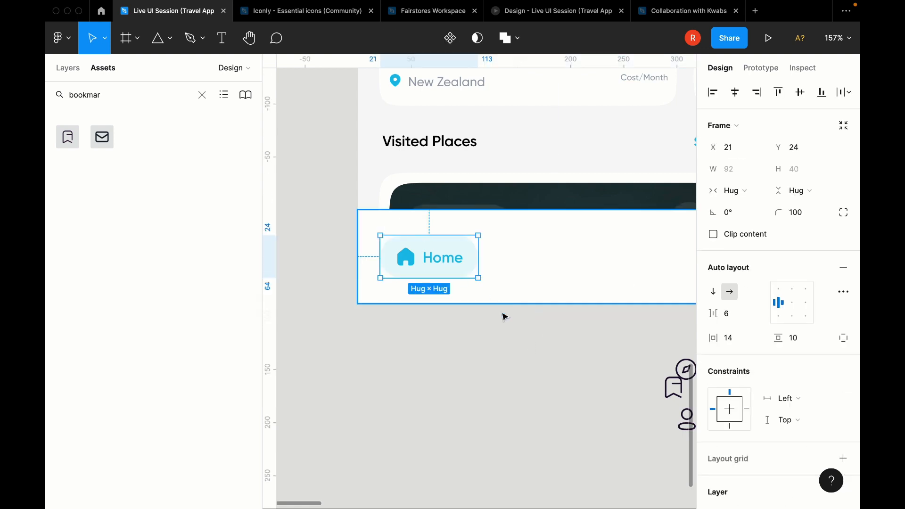
click(496, 353)
Step: Move the compass, Bookmark and Profile icons into the navigation bar and line them up in a horizontal auto layout without spacing
scroll(543, 361, down, 5)
drag(647, 413, 549, 302)
key(shift+a)
click(730, 291)
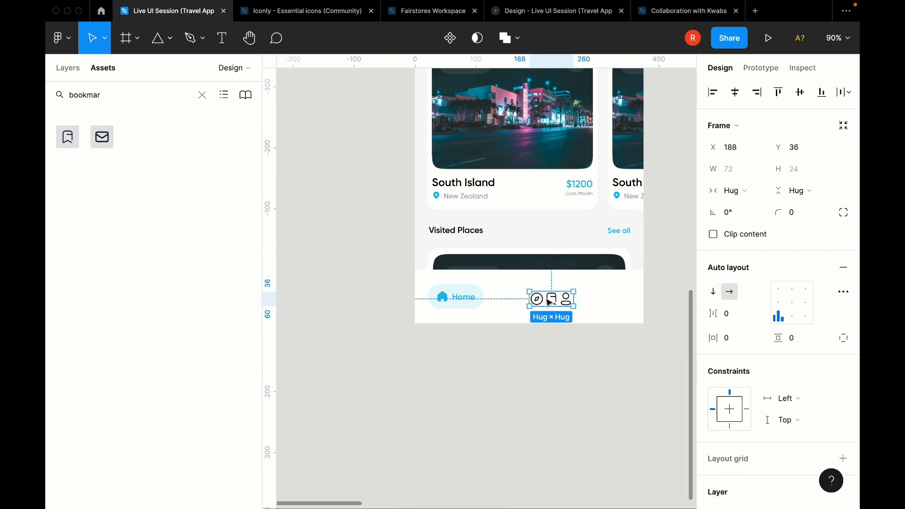
Step: Combine the Home pill and the three icons in one horizontal auto layout with a spacing of 58
key(Return)
shift+click(460, 298)
key(shift+a)
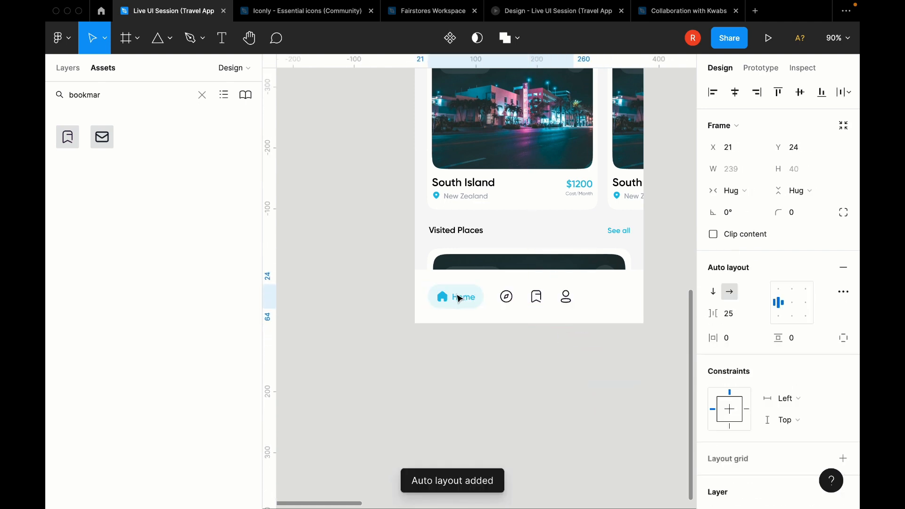
click(748, 321)
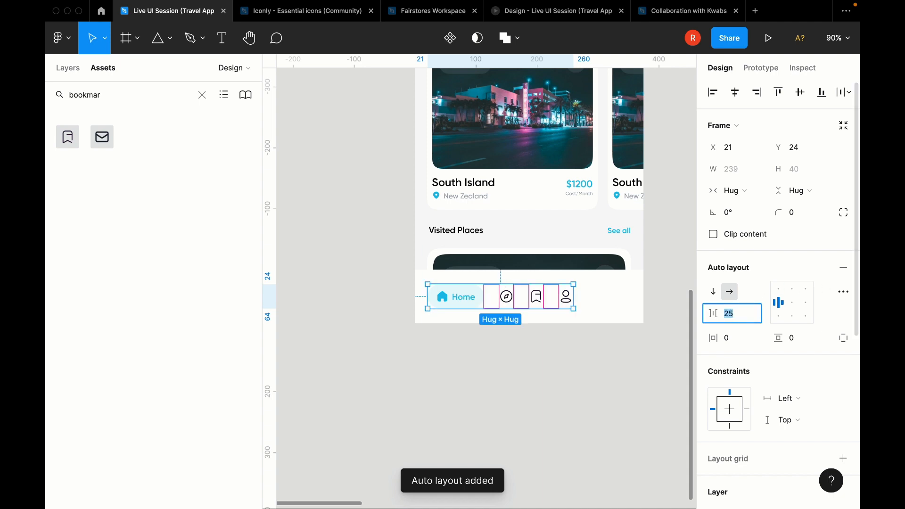
text(58)
key(Return)
Step: Check the navigation row's alignment against the layout grids, leaving the grids hidden
key(ctrl+g)
scroll(594, 267, up, 5)
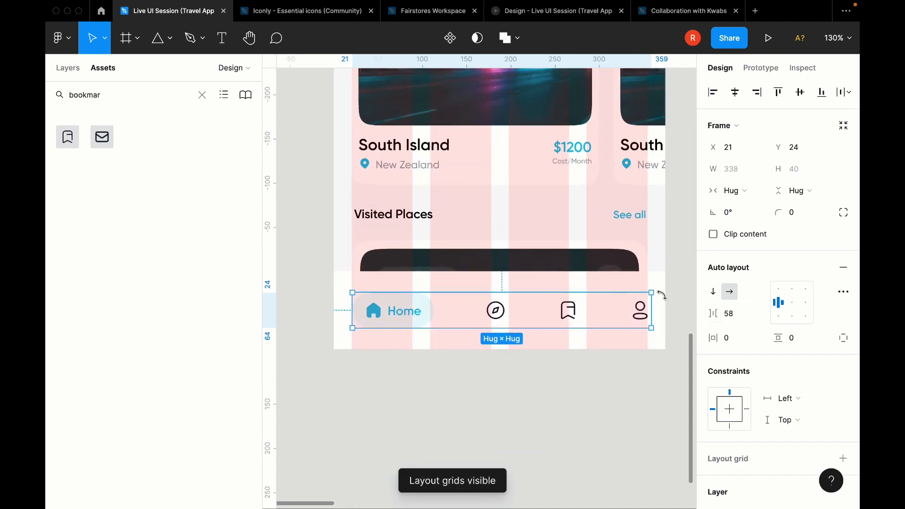
scroll(661, 295, up, 10)
scroll(664, 299, down, 10)
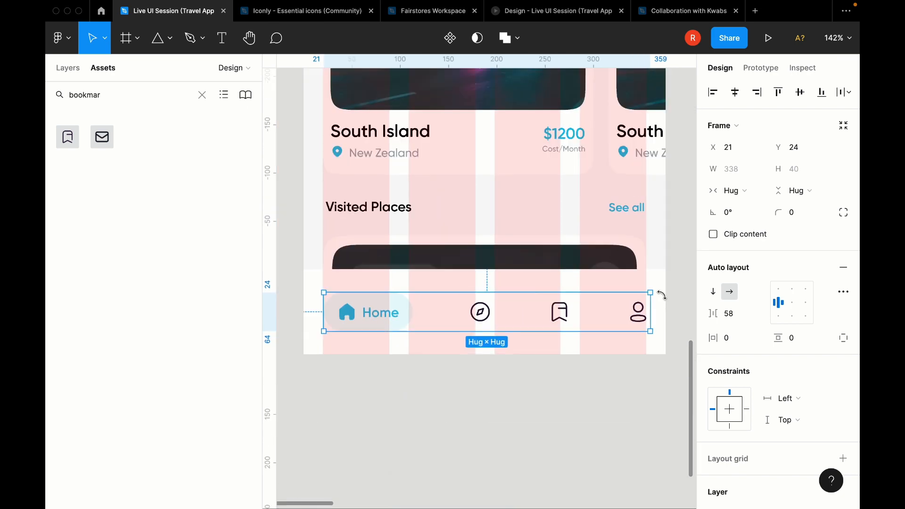
key(ctrl+g)
click(528, 430)
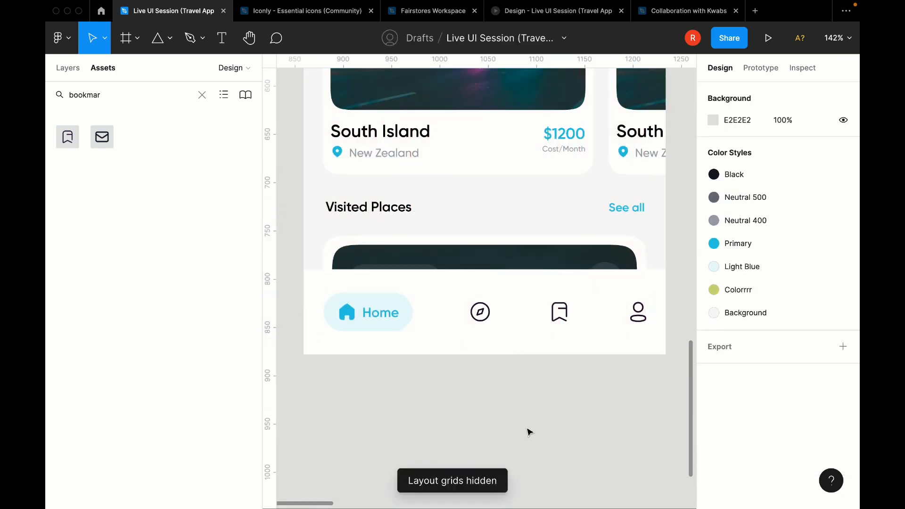
click(543, 328)
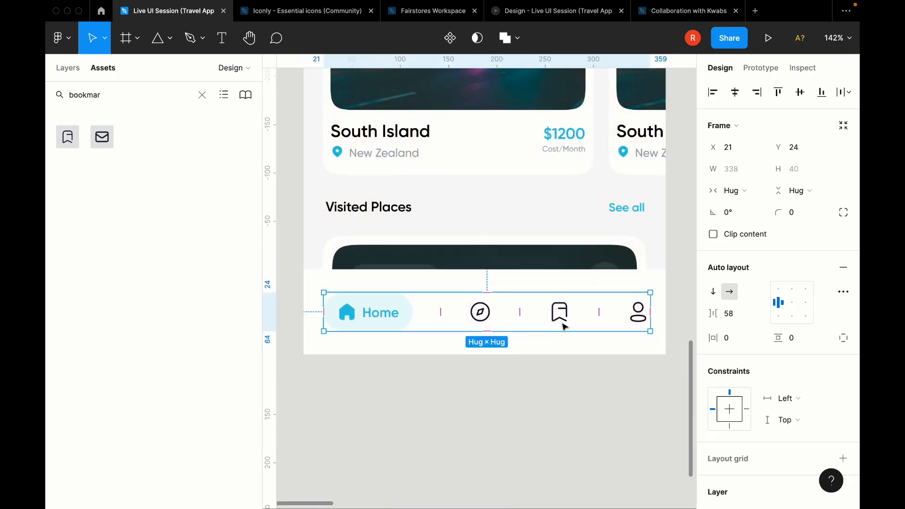
click(563, 326)
click(551, 384)
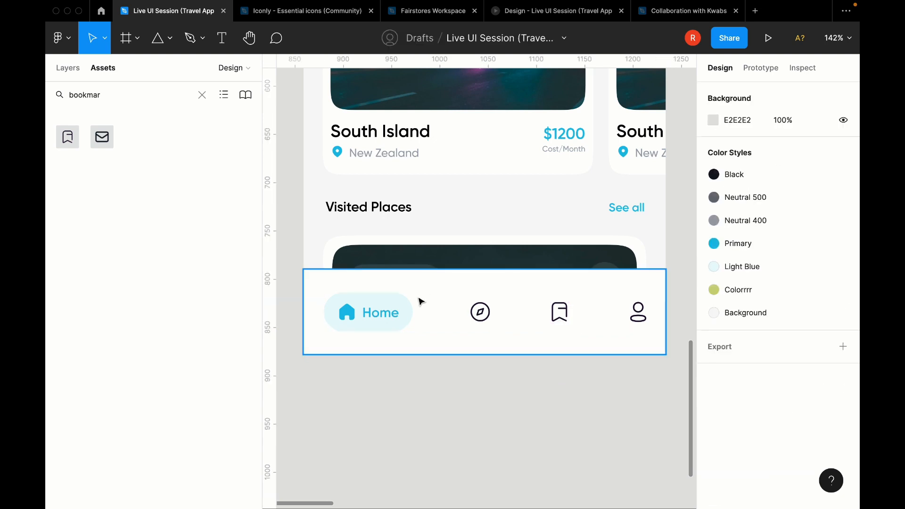
click(412, 313)
click(503, 283)
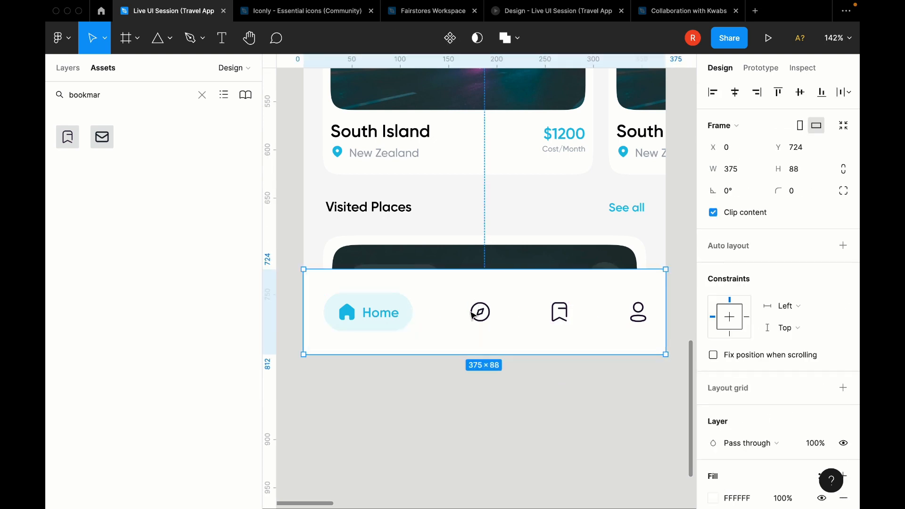
Step: Try a shorter navigation bar by cutting out the icon row, lowering the bar's upper edge and pasting the row back
click(472, 314)
key(Escape)
click(500, 297)
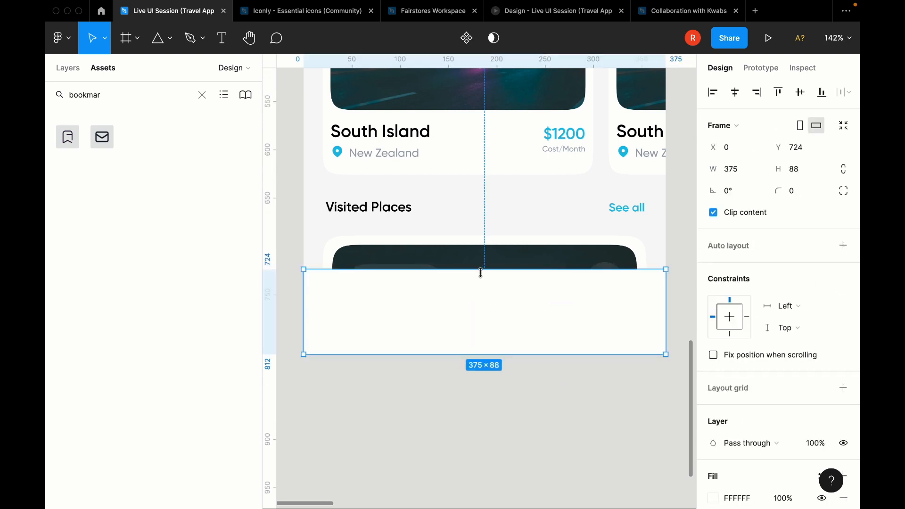
drag(480, 272, 477, 283)
key(ctrl+v)
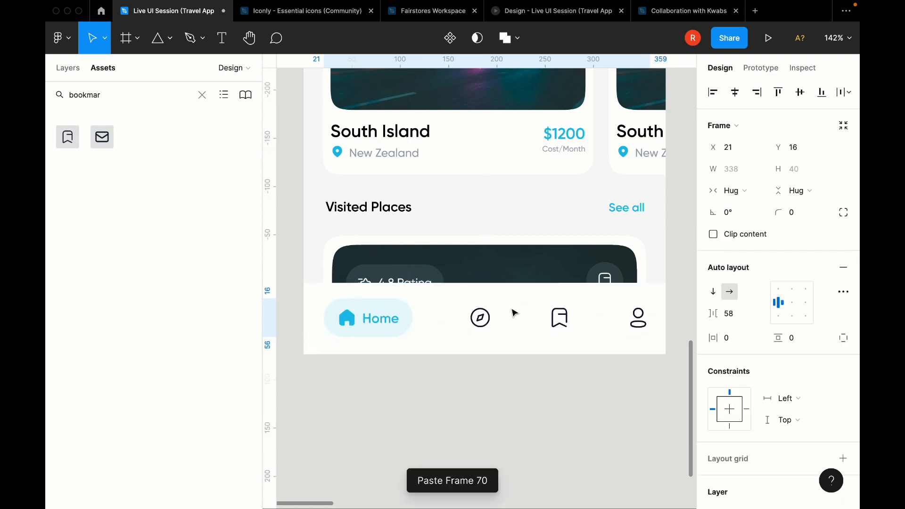
Step: Undo the navigation bar's height change and restore the icon row at X 21, Y 24
key(ctrl+z)
key(ctrl+z)
key(ctrl+v)
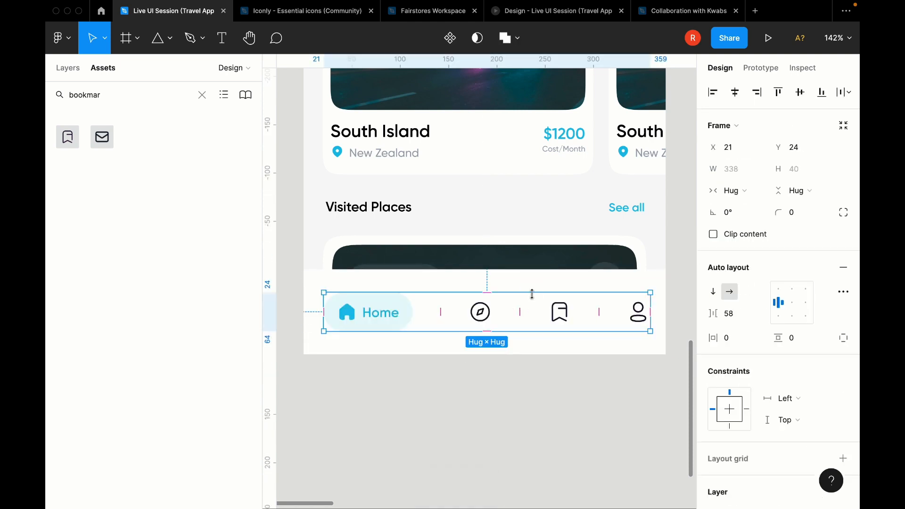
Step: Move the Home Indicator layer to the top of the Home frame's layer stack, above the navigation bar
click(414, 263)
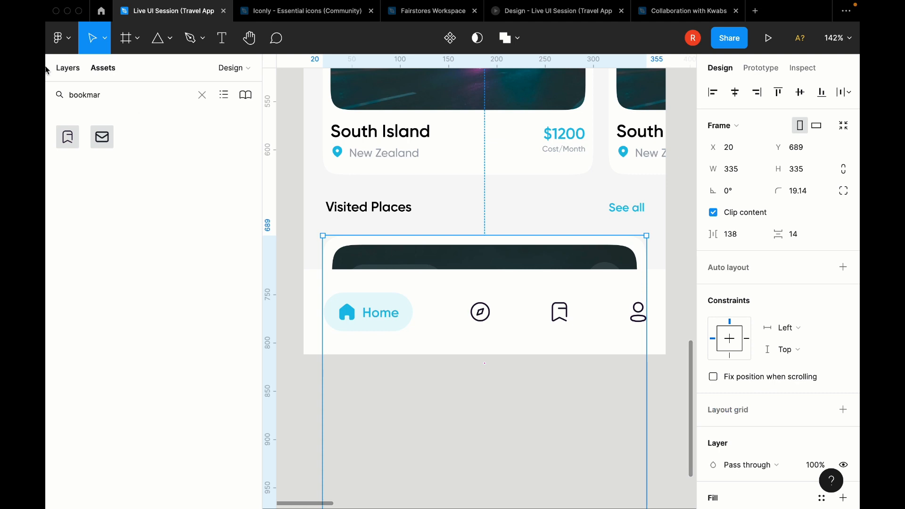
click(66, 68)
click(137, 368)
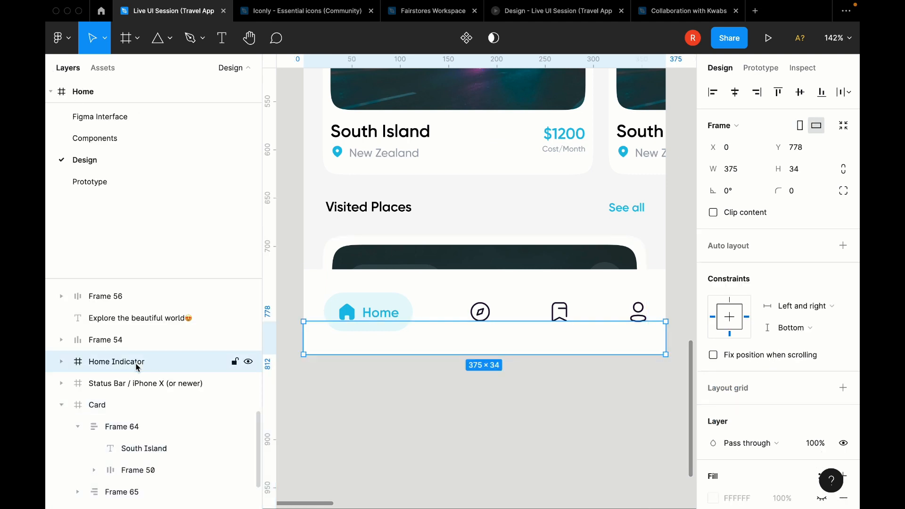
drag(137, 367, 137, 302)
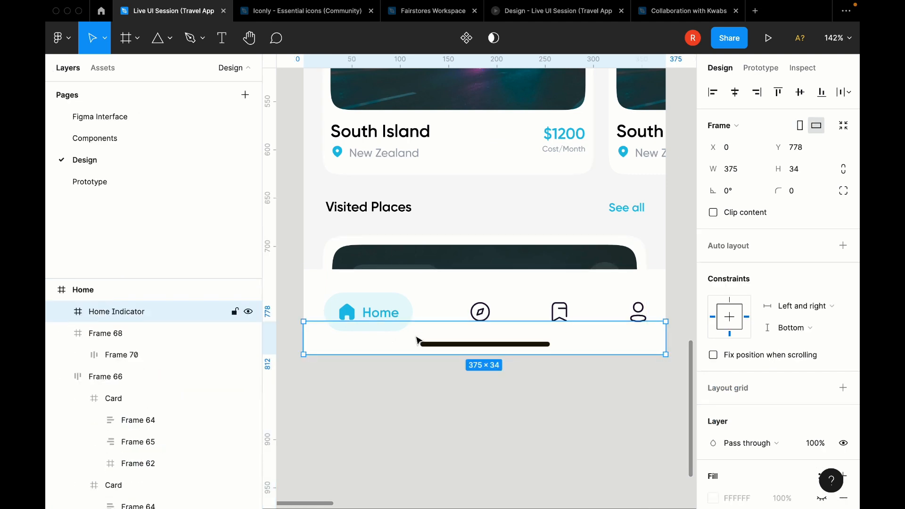
Step: Shift the navigation icon row up to Y 20 inside the bar
click(120, 355)
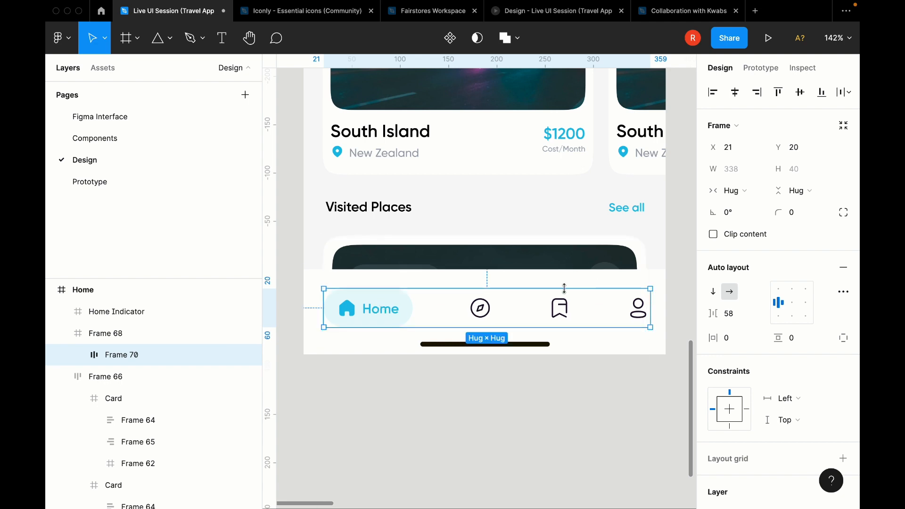
Step: Apply the Neutral 400 colour style to the Discovery, Bookmark and Profile icons in the bottom navigation bar
double_click(489, 313)
shift+click(621, 311)
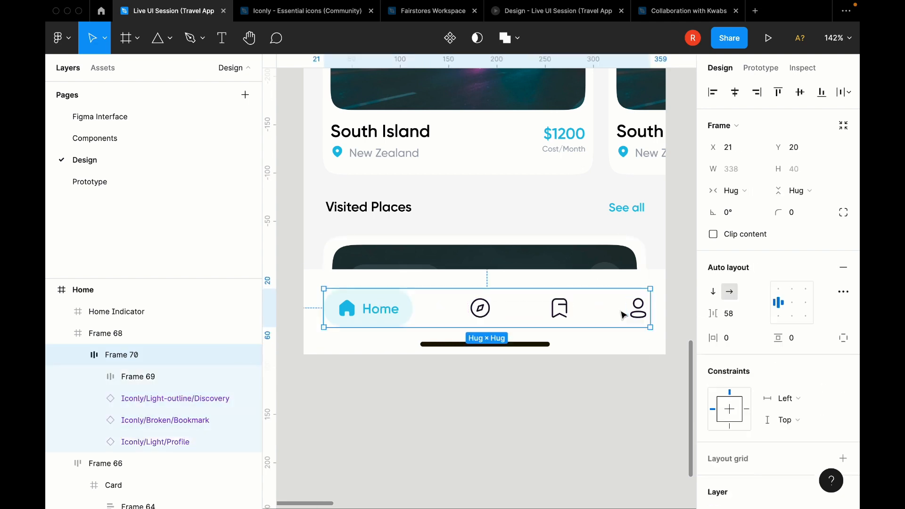
key(super+z)
shift+click(640, 309)
scroll(773, 330, down, 3)
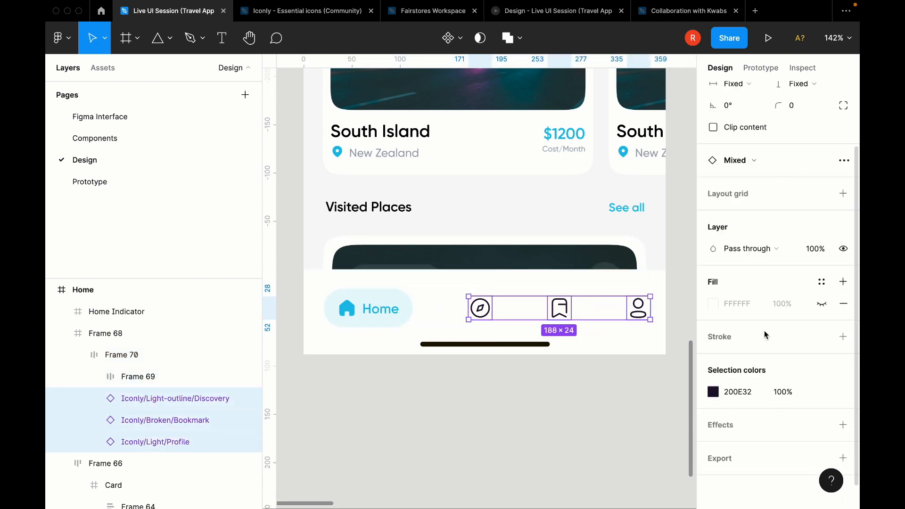
click(821, 391)
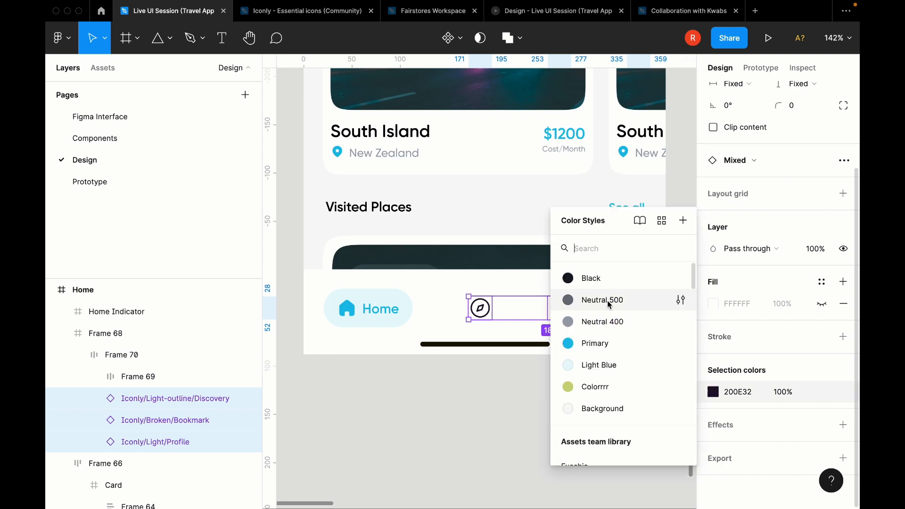
click(604, 321)
click(555, 361)
scroll(554, 368, down, 5)
scroll(551, 381, up, 3)
scroll(551, 380, right, 2)
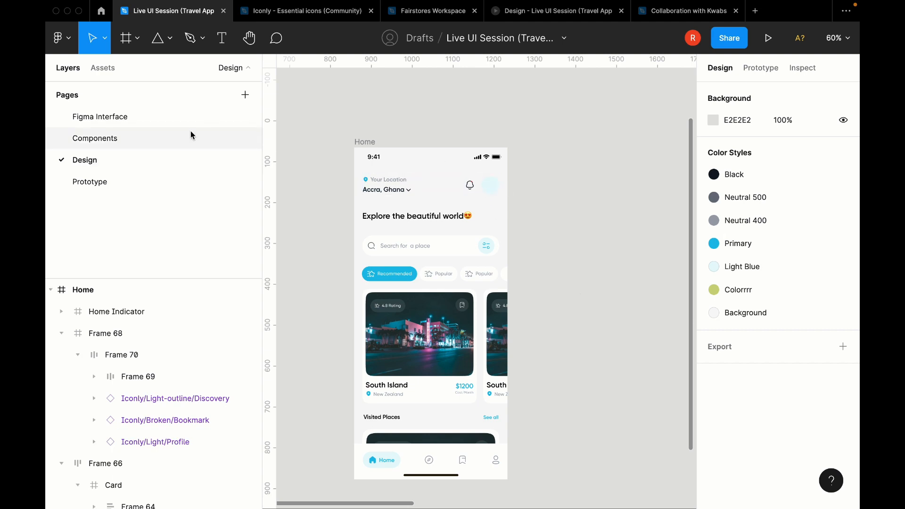
Step: Go to the Prototype page and examine the three search bar variants in Component 2
click(174, 138)
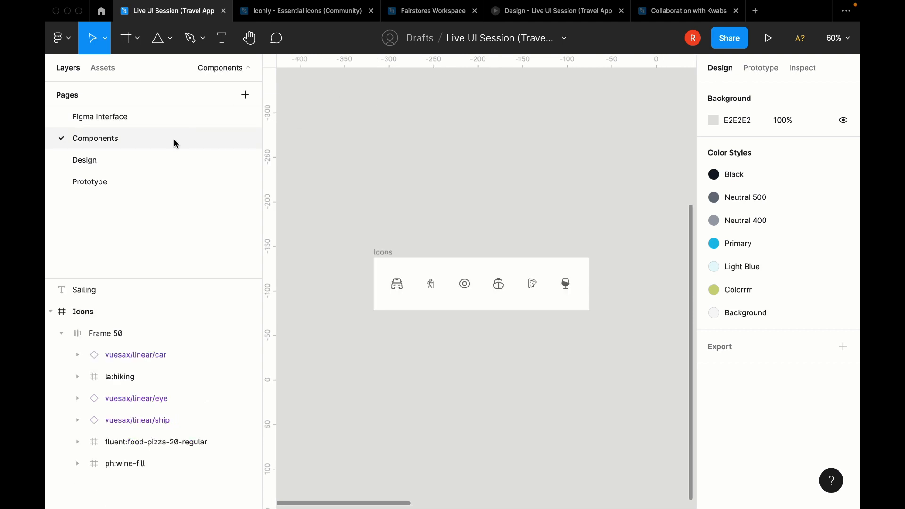
click(119, 179)
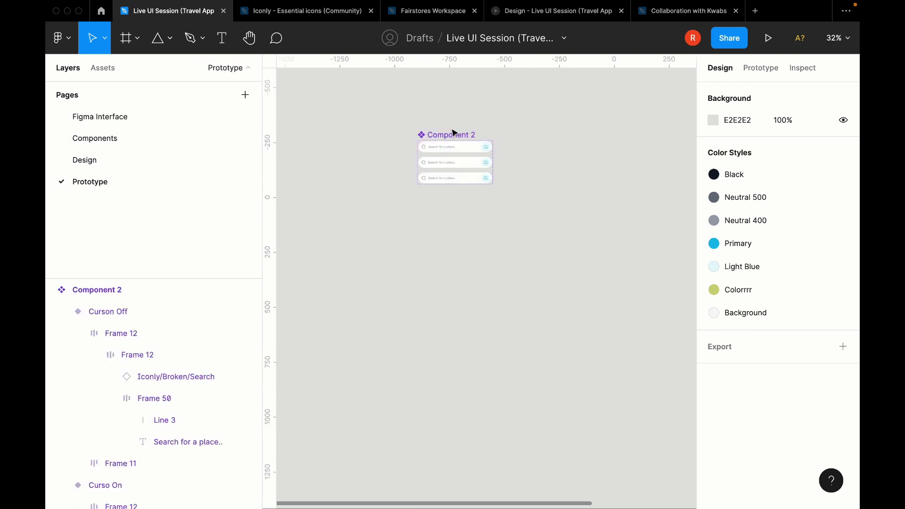
scroll(453, 133, up, 5)
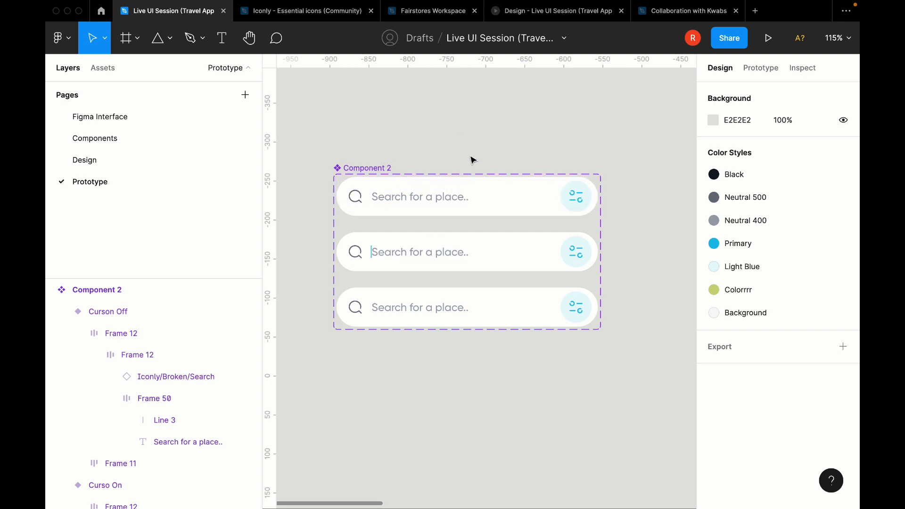
scroll(473, 159, up, 3)
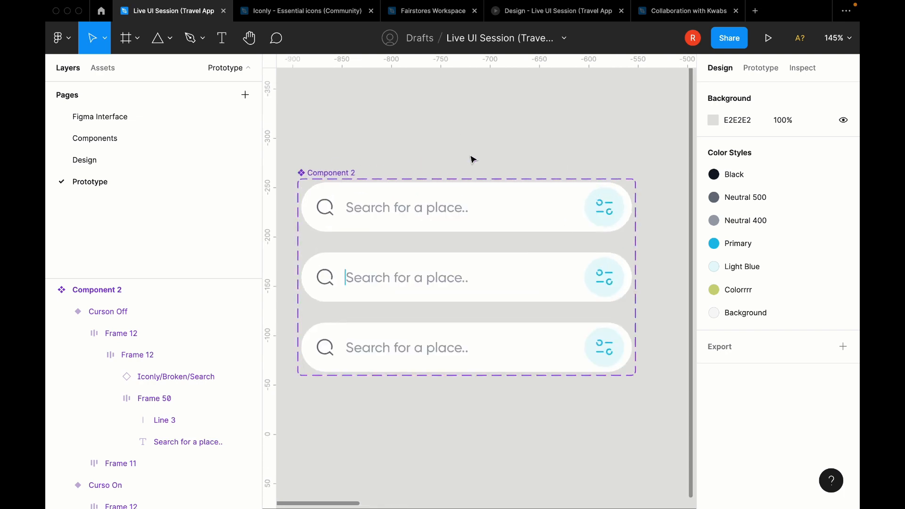
scroll(473, 159, left, 1)
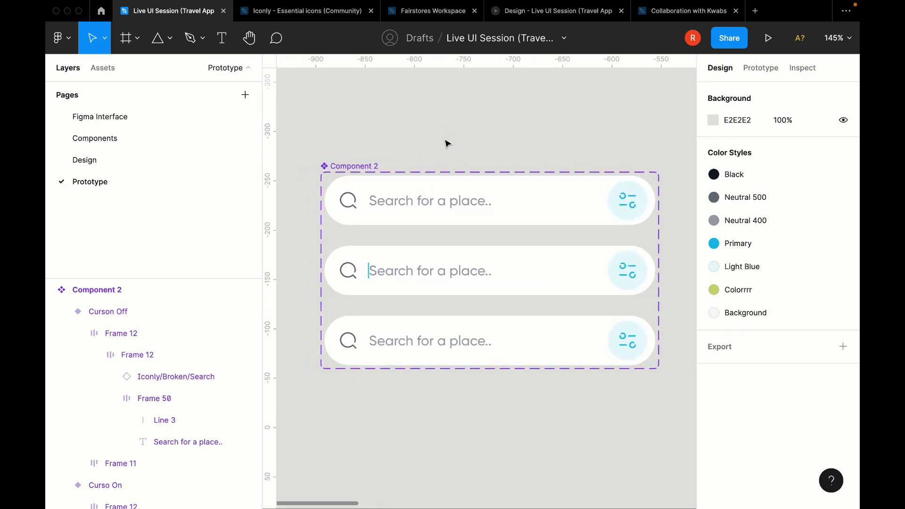
click(406, 200)
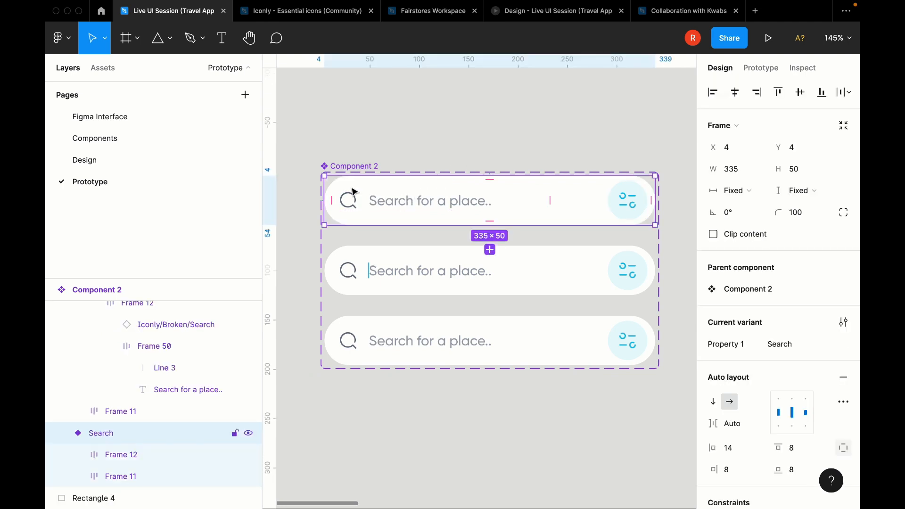
scroll(354, 192, up, 5)
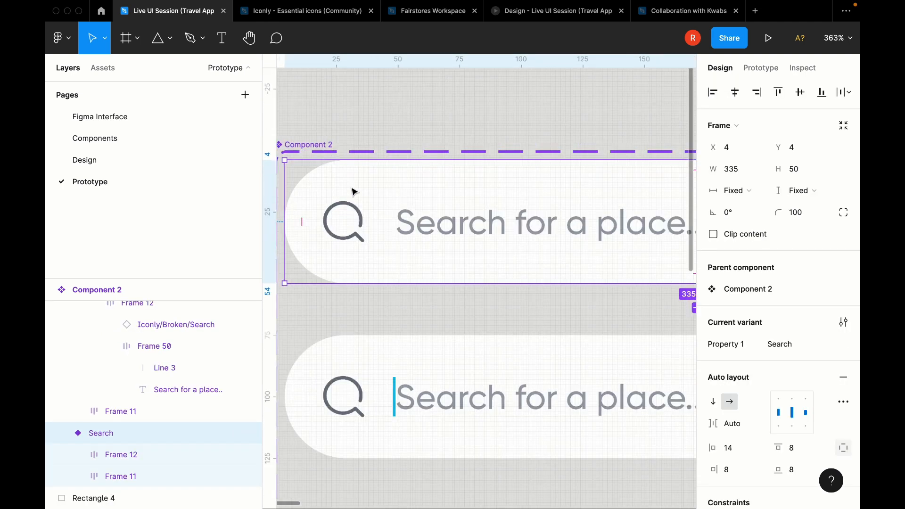
scroll(371, 214, down, 4)
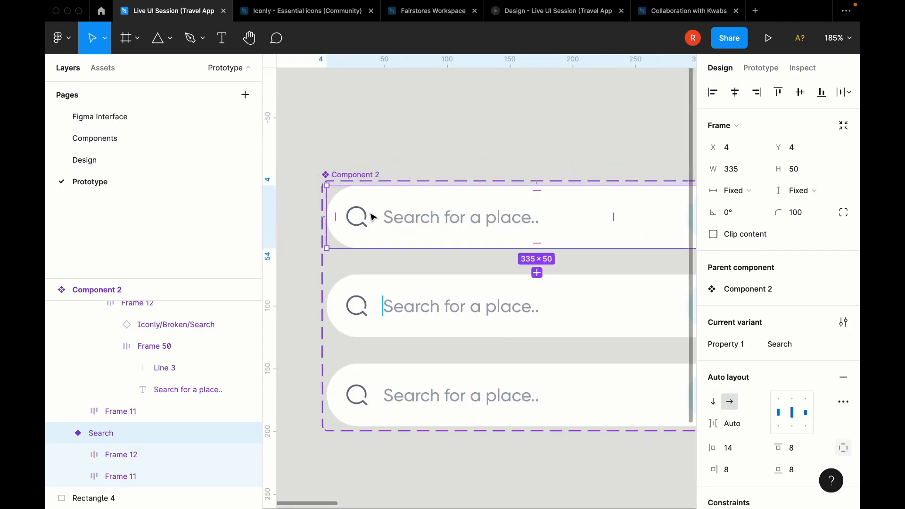
Step: Copy the search bar from the Home screen on the Design page and place it above Component 2 on the Prototype page
click(129, 159)
click(413, 247)
key(ctrl+c)
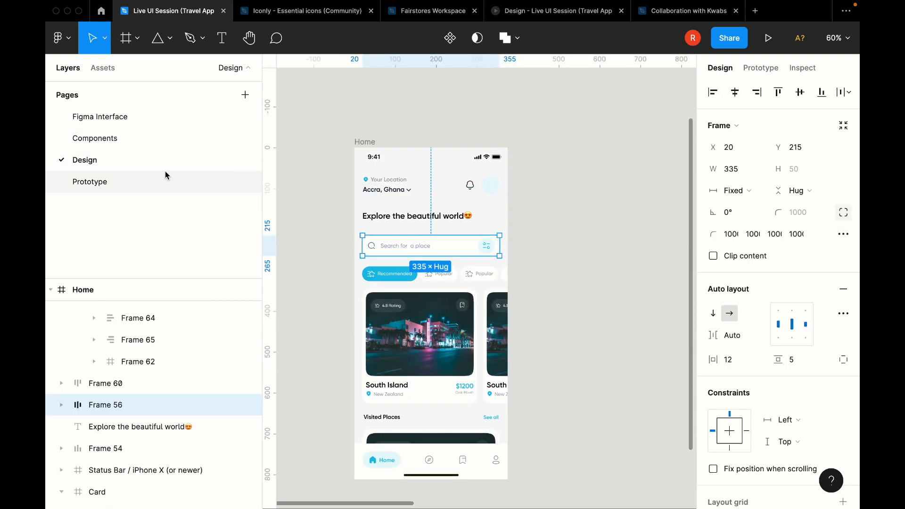
click(164, 173)
key(ctrl+v)
drag(481, 243, 483, 75)
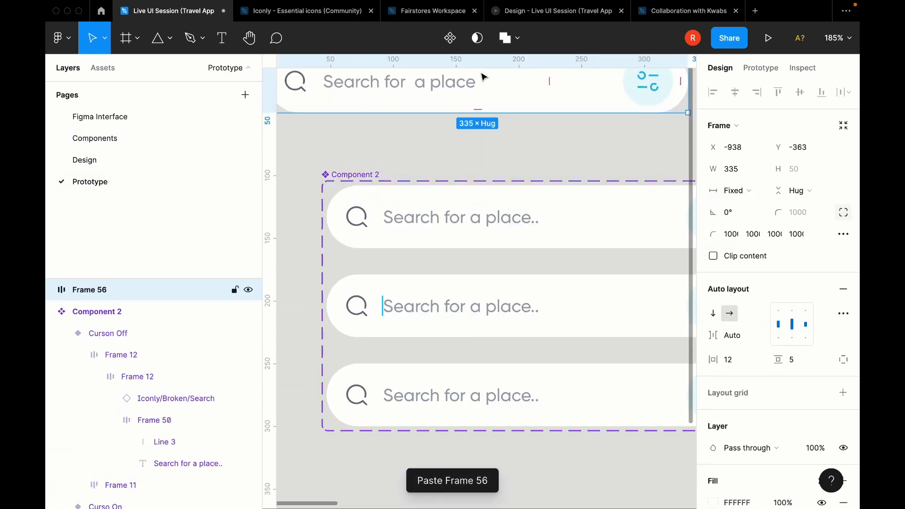
Step: Reveal the cursor line, Line 3, in the Search variant of Component 2 by setting its opacity to 100%
scroll(398, 113, up, 1)
super+click(365, 115)
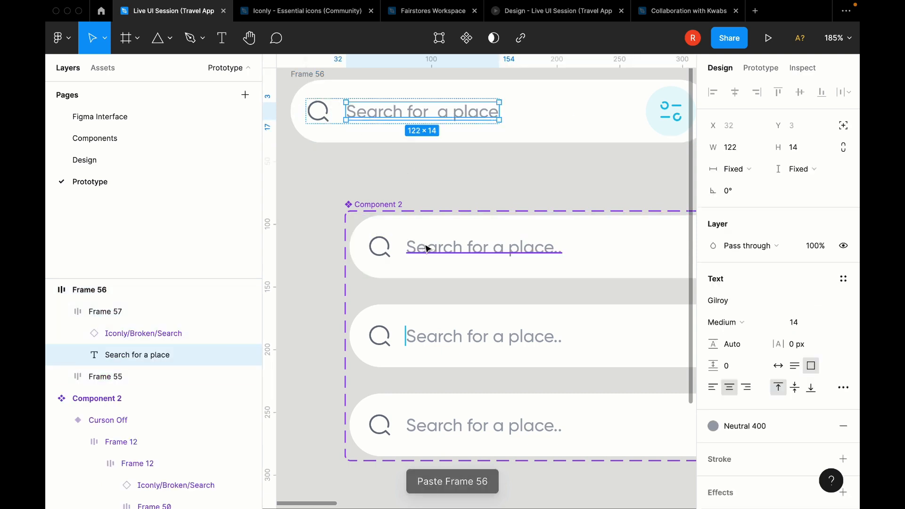
super+click(427, 249)
scroll(395, 249, up, 5)
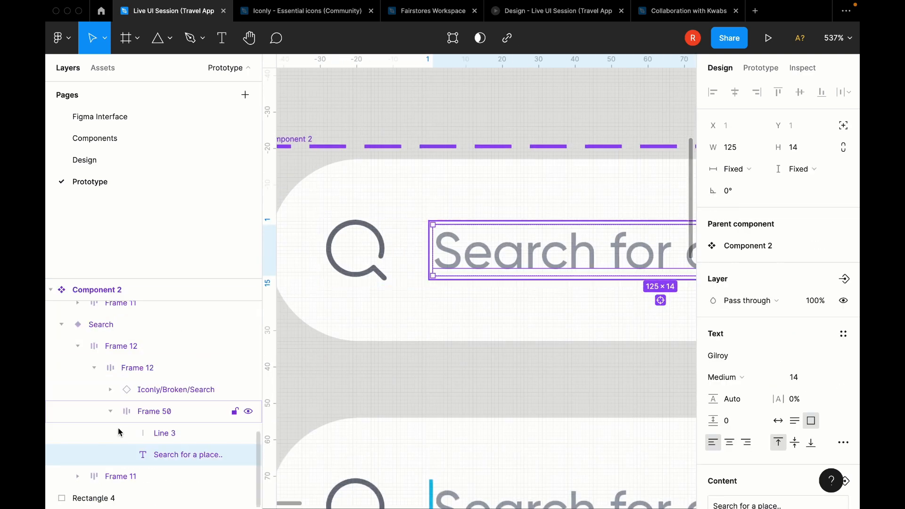
click(150, 438)
key(0)
key(ctrl+minus)
key(ctrl+minus)
click(327, 379)
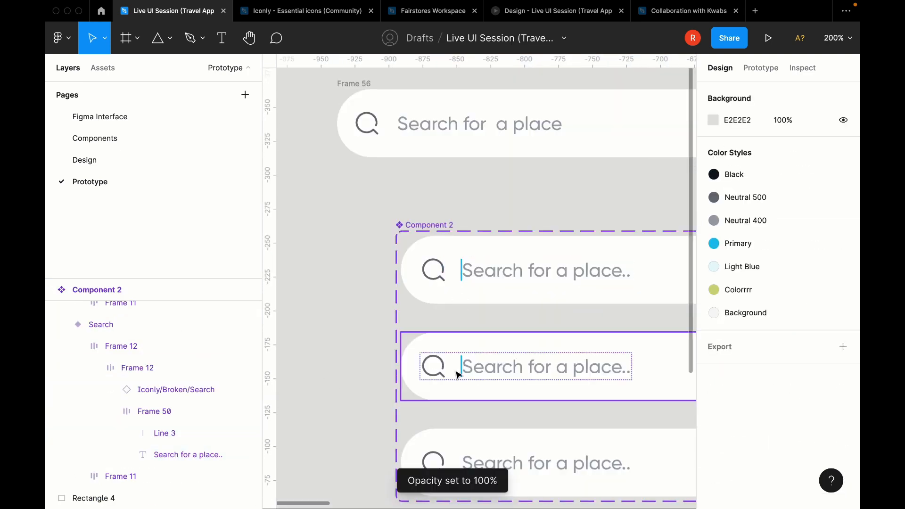
Step: Set the opacity of Line 3 in the Curson Off variant to 100%
scroll(462, 377, down, 1)
super+click(458, 421)
scroll(151, 330, up, 3)
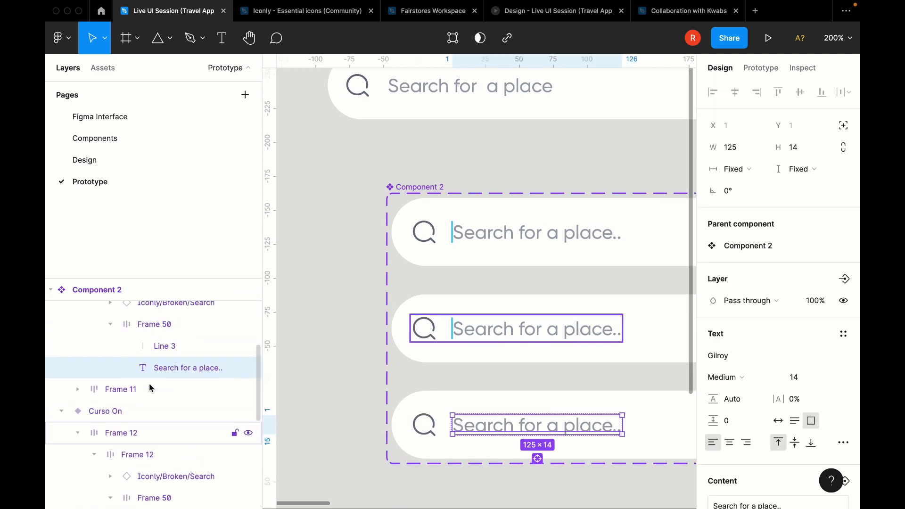
click(160, 359)
key(0)
click(327, 246)
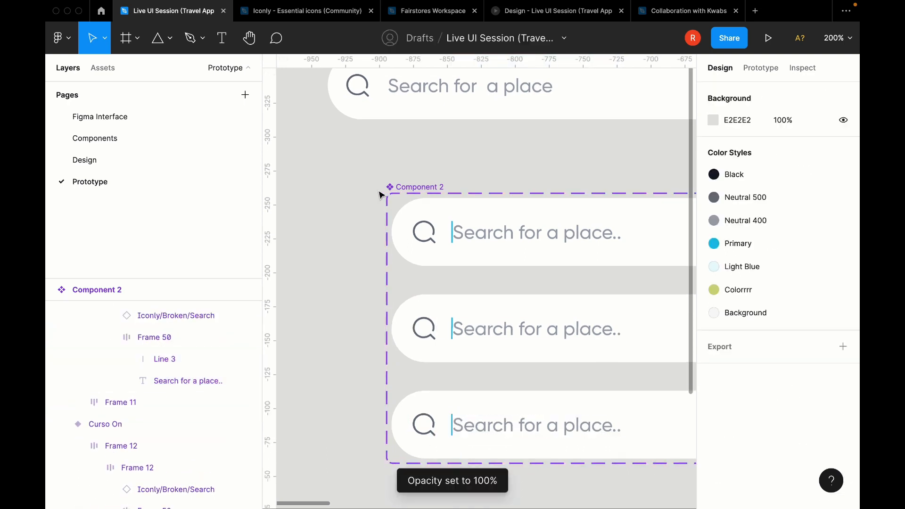
Step: Hide the cursor line in the Search variant again by setting its opacity to 0%
scroll(496, 221, up, 2)
scroll(496, 221, right, 1)
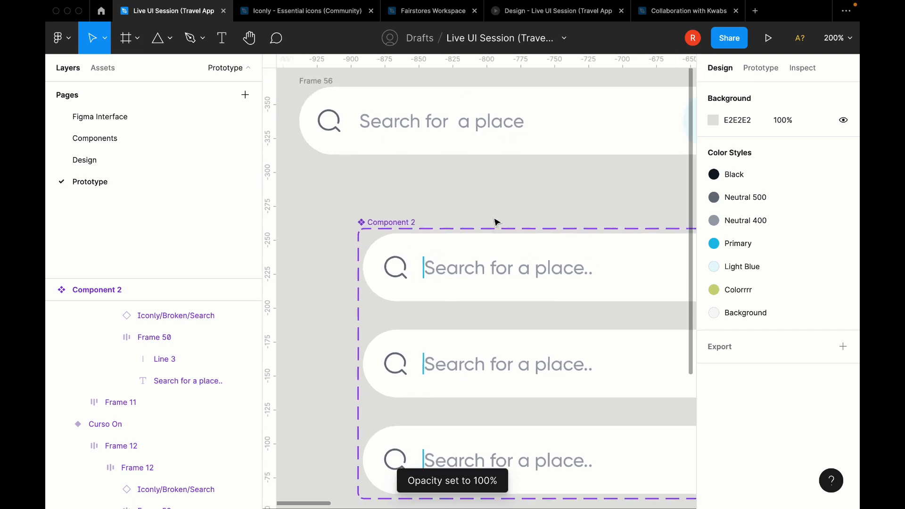
super+click(422, 267)
scroll(422, 267, up, 5)
click(420, 265)
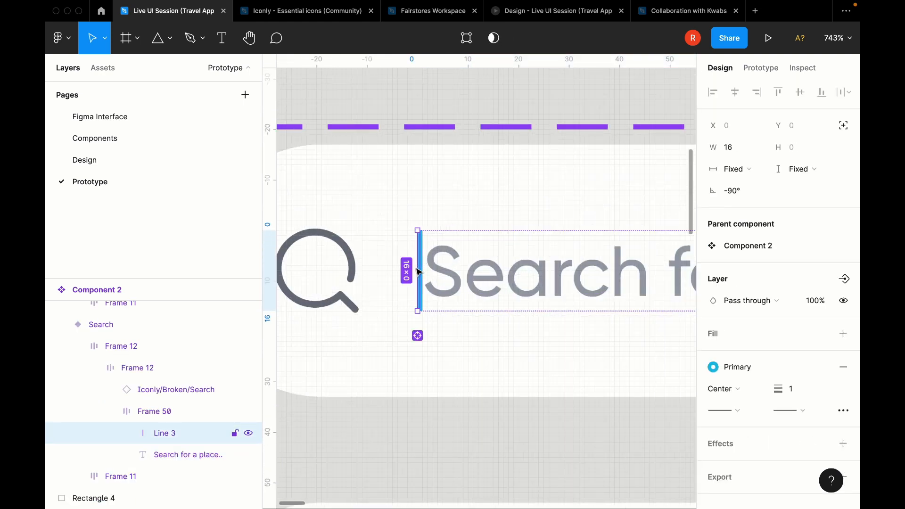
scroll(419, 269, down, 3)
key(0)
key(0)
click(491, 146)
scroll(491, 146, down, 3)
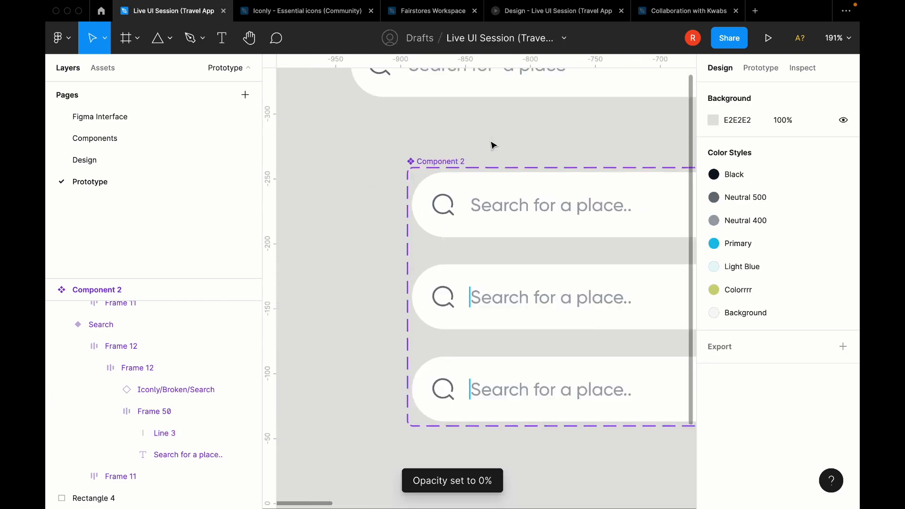
Step: Examine the cursor line in the Curso On variant and compare it with the neighbouring variants
scroll(491, 161, right, 2)
scroll(491, 160, up, 1)
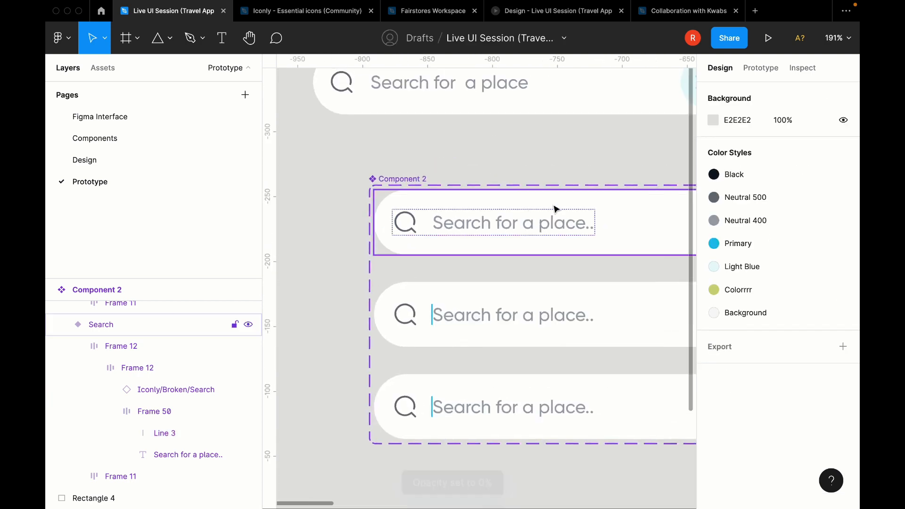
scroll(440, 317, up, 5)
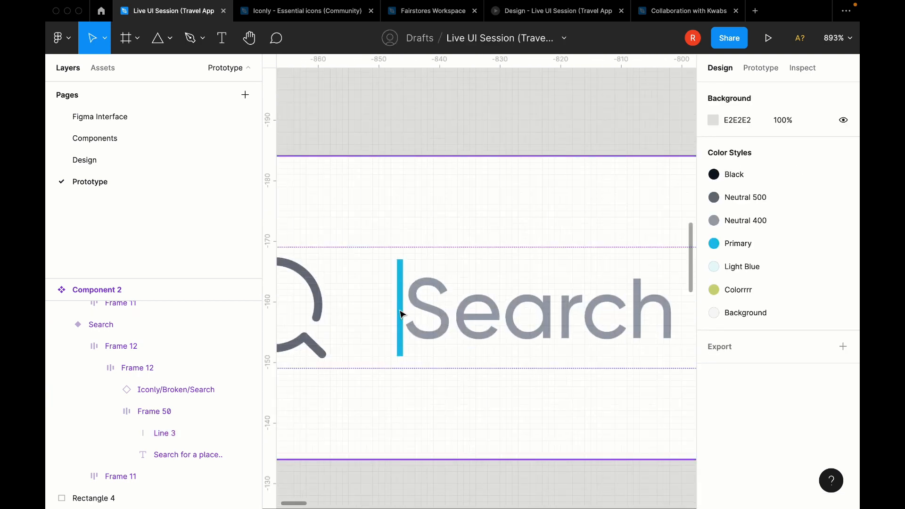
click(401, 313)
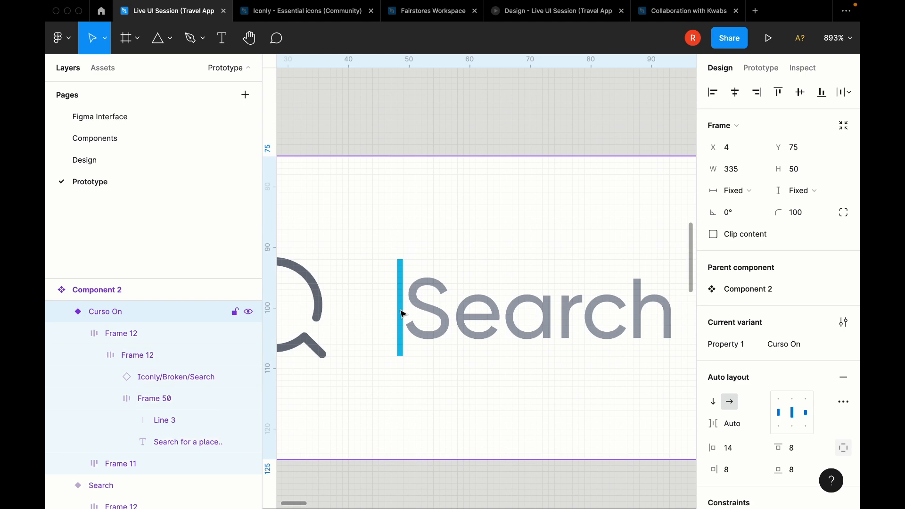
scroll(401, 313, down, 4)
scroll(403, 313, up, 1)
scroll(404, 319, down, 1)
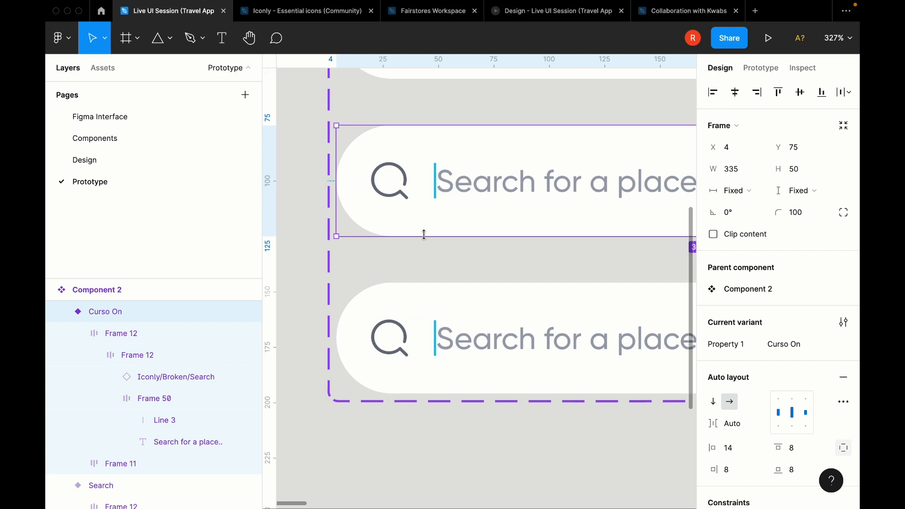
scroll(423, 235, down, 2)
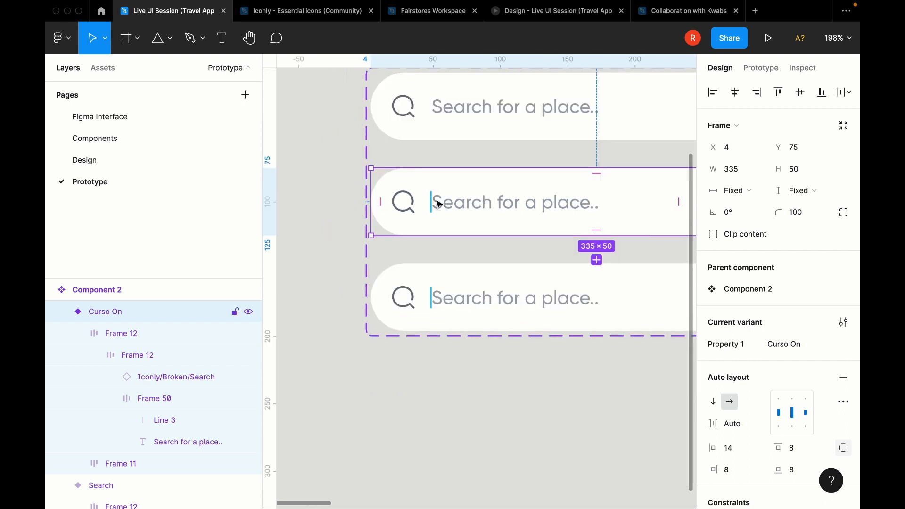
Step: Return the cursor line in the Curson Off variant to 0% opacity
super+click(431, 306)
scroll(430, 306, up, 5)
scroll(431, 306, up, 2)
super+click(433, 297)
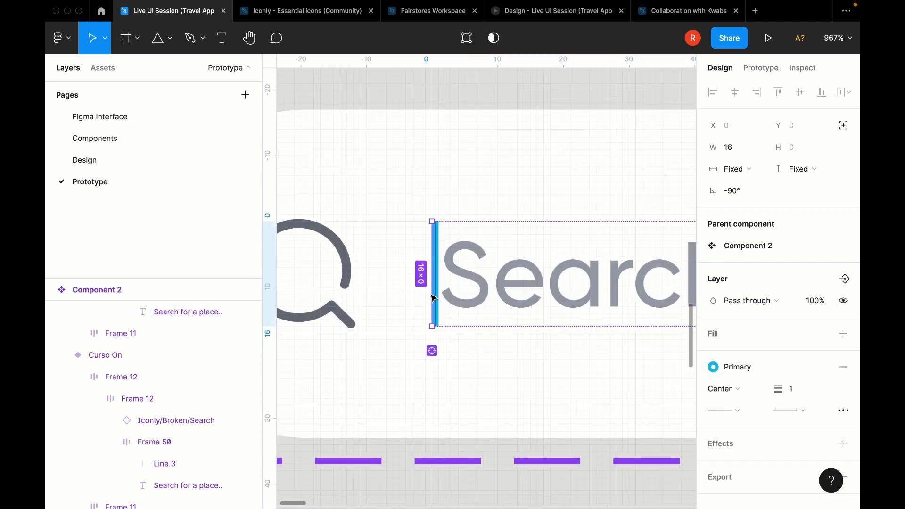
key(0)
scroll(430, 297, down, 10)
click(438, 354)
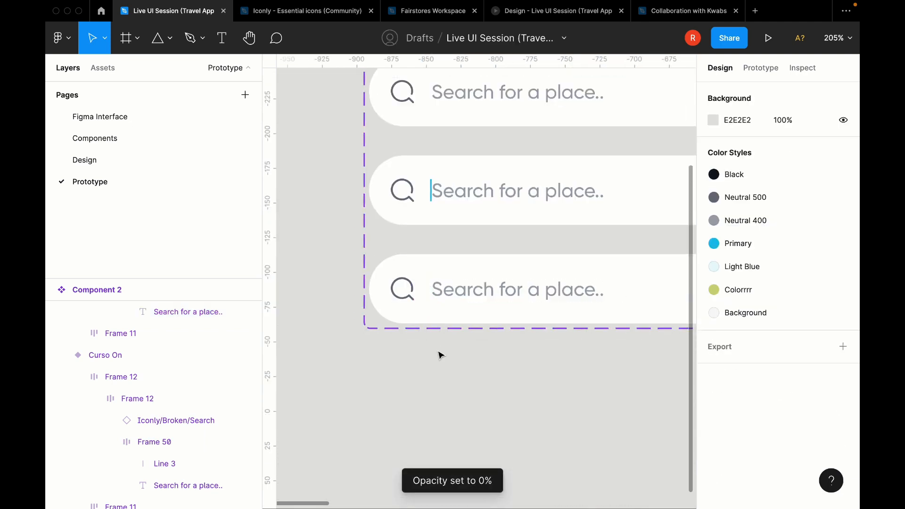
scroll(441, 354, down, 4)
Step: Temporarily show Line 3 in the Search variant at 100% opacity, and set it back to 0%
scroll(447, 214, up, 8)
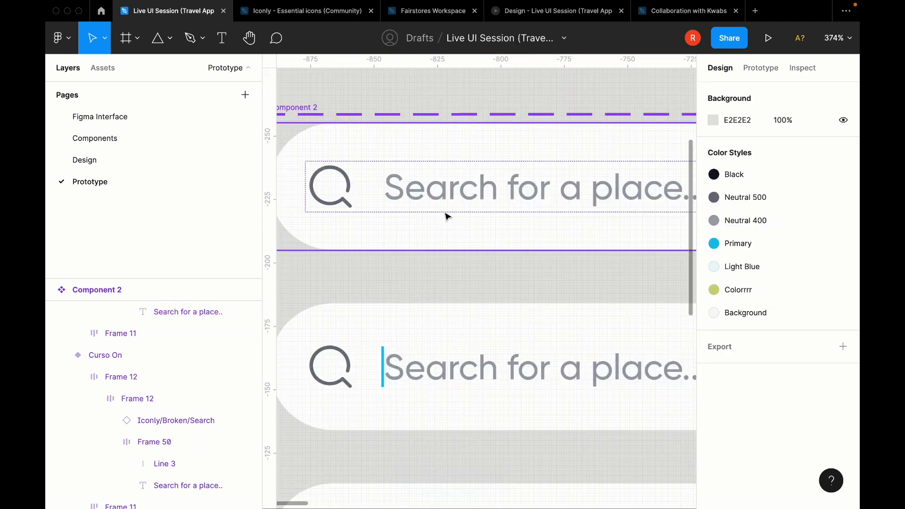
super+click(426, 195)
click(189, 432)
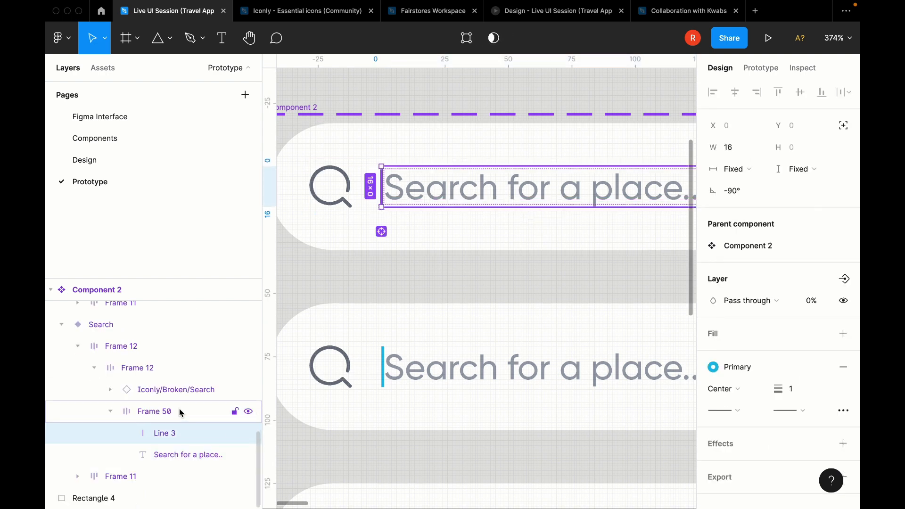
key(0)
scroll(486, 276, down, 4)
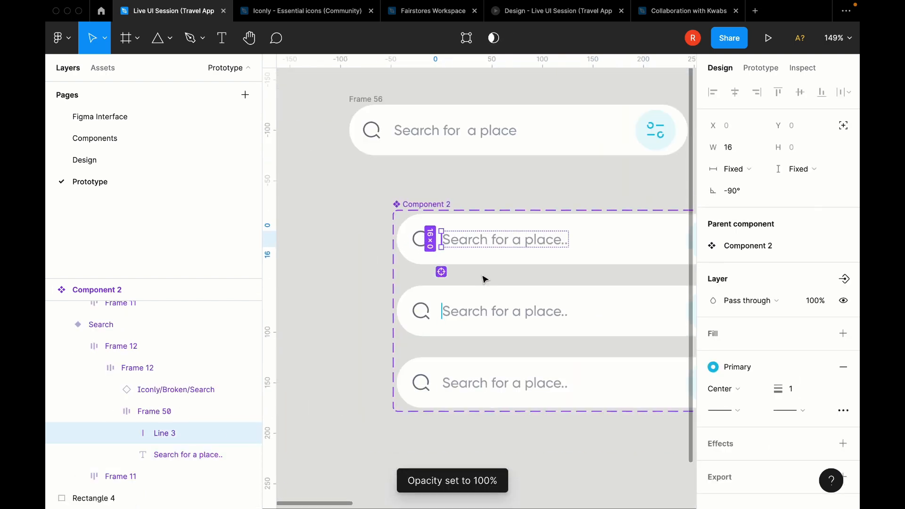
scroll(483, 280, up, 3)
scroll(485, 278, down, 4)
key(0)
key(0)
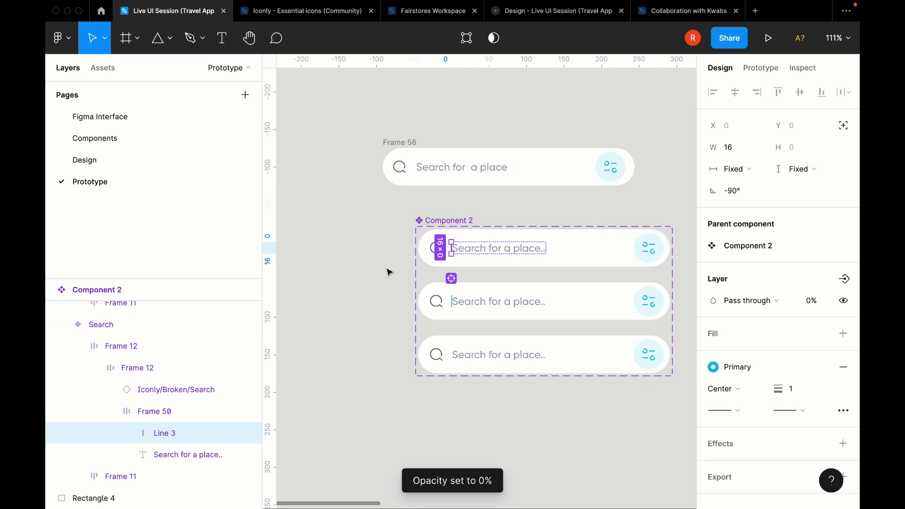
click(385, 273)
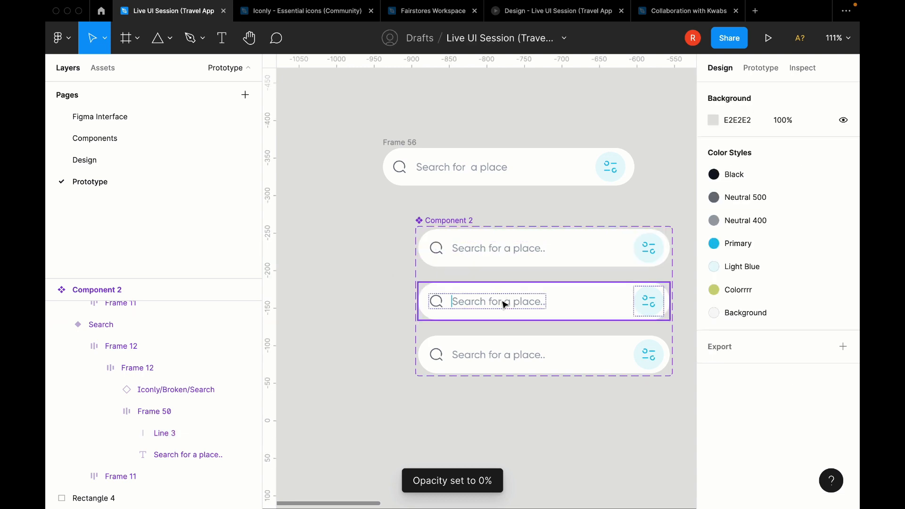
scroll(503, 304, up, 5)
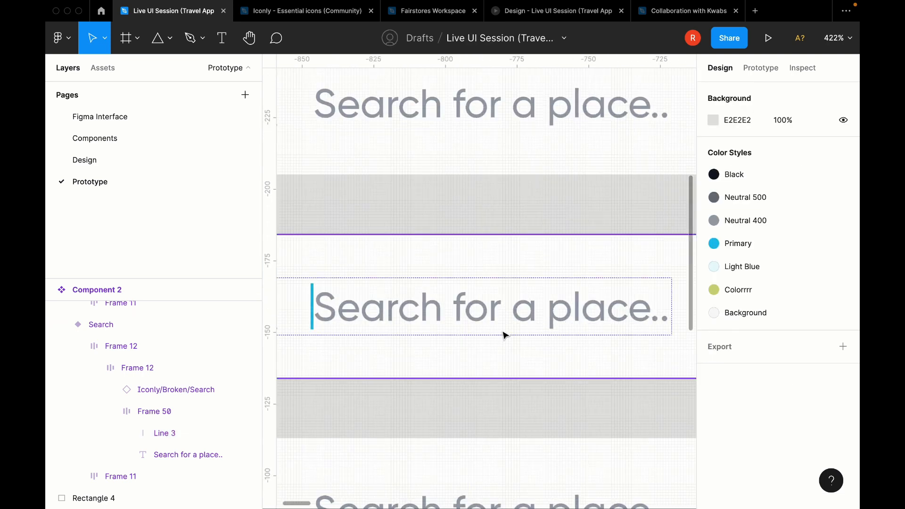
Step: Compare the cursor line and text alignment across the Search, Curso On and Curson Off variants of Component 2
scroll(503, 307, down, 3)
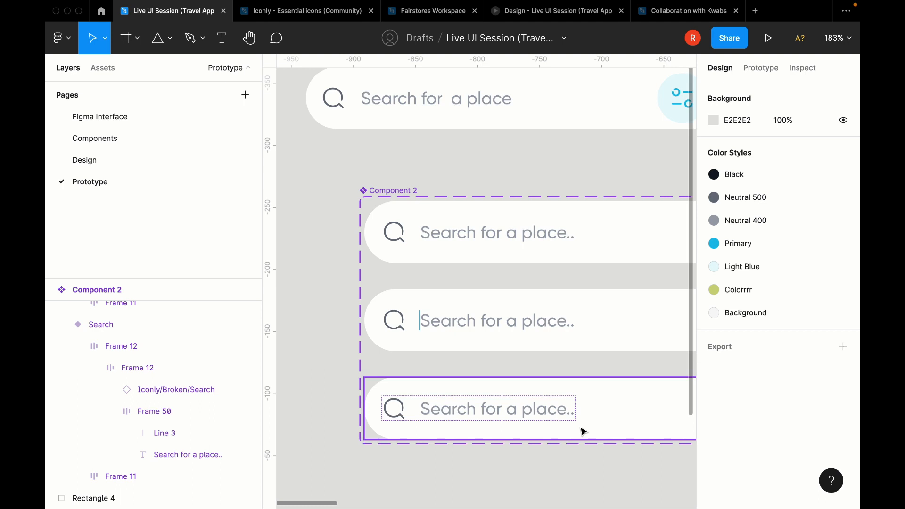
click(490, 418)
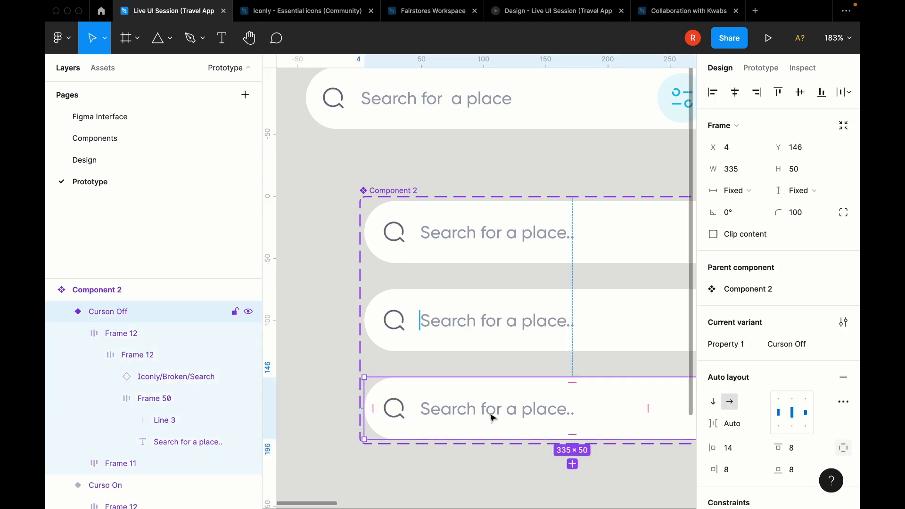
scroll(490, 417, down, 2)
scroll(490, 418, right, 1)
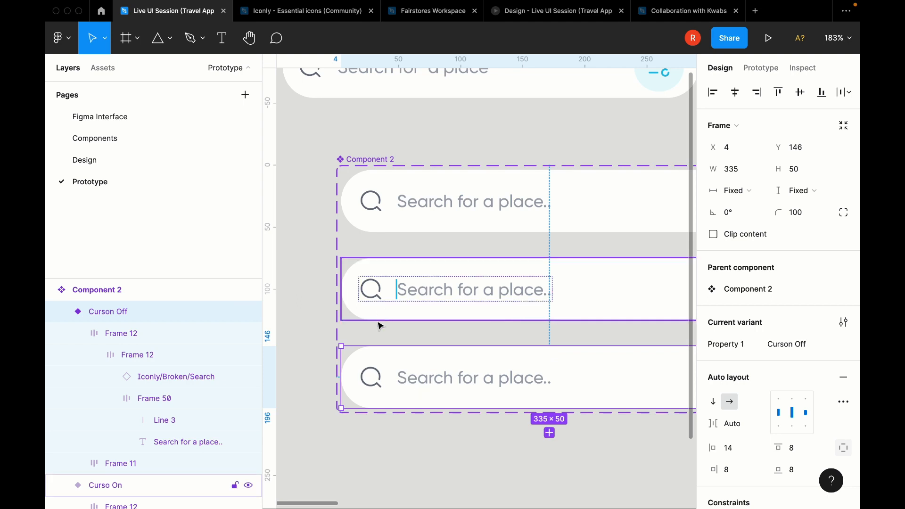
scroll(516, 291, up, 1)
scroll(516, 291, right, 2)
scroll(517, 291, up, 1)
scroll(516, 291, right, 1)
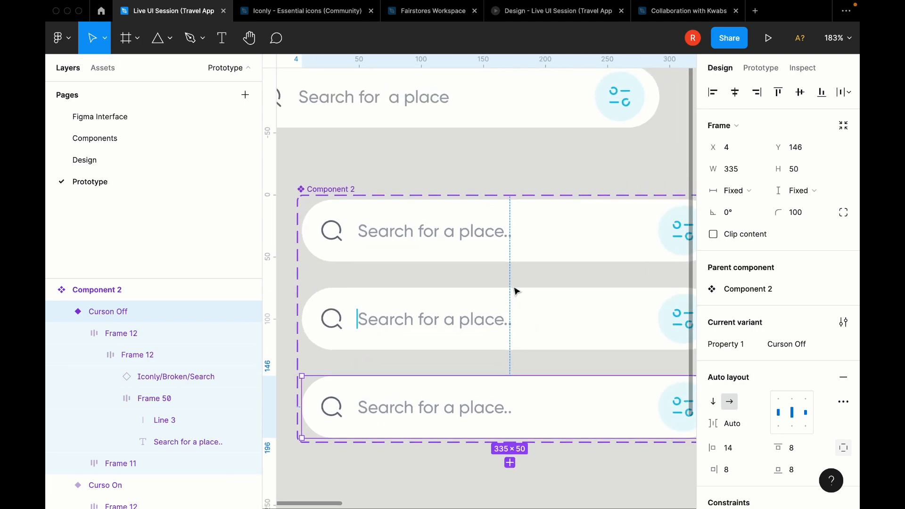
scroll(516, 291, up, 1)
scroll(517, 290, right, 1)
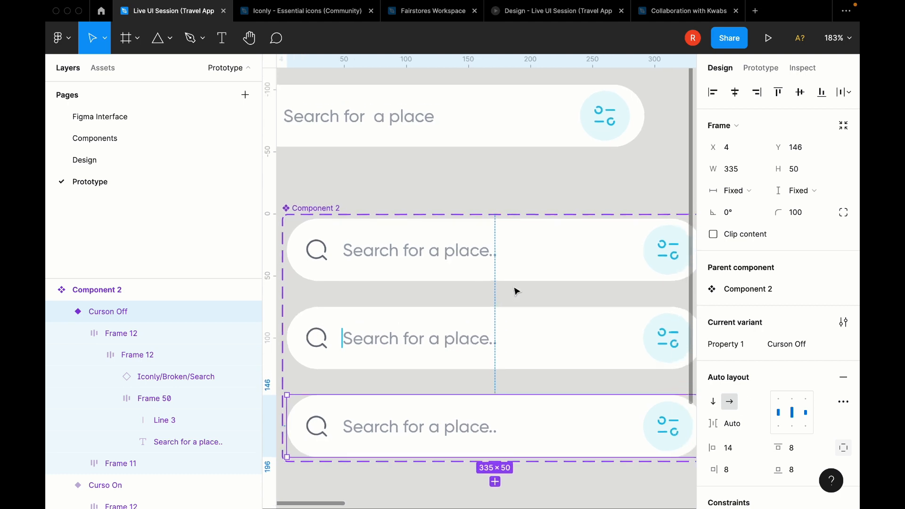
click(521, 264)
scroll(505, 139, up, 3)
scroll(505, 139, left, 2)
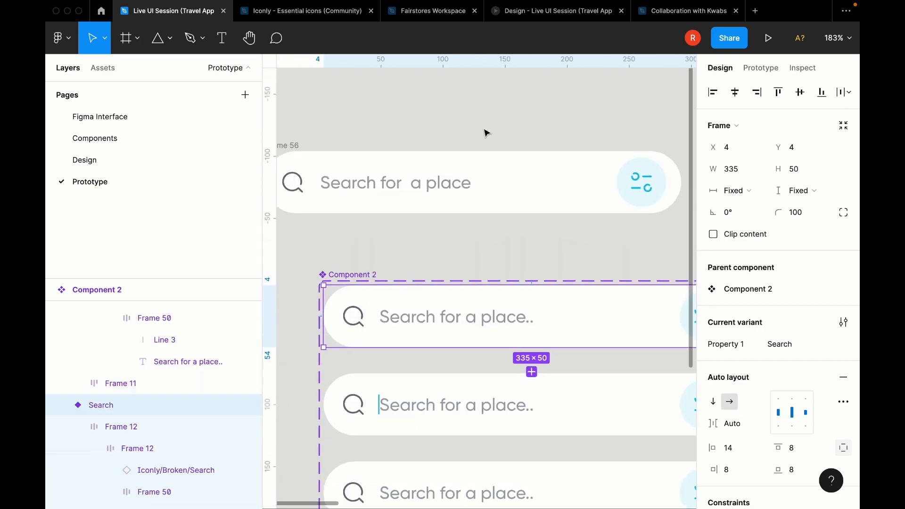
Step: Review the Search variant's tap interaction, including its target variant and animation settings
click(451, 155)
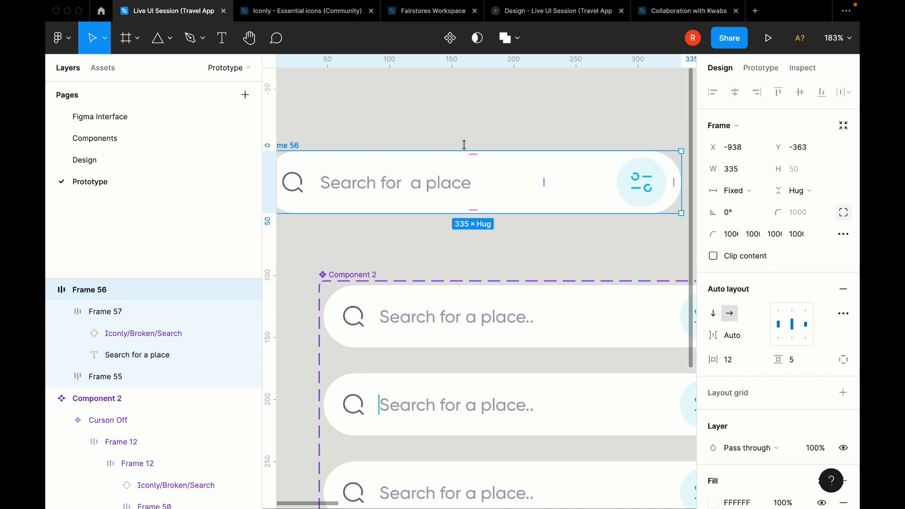
click(760, 67)
scroll(532, 217, down, 2)
scroll(532, 216, right, 4)
click(536, 280)
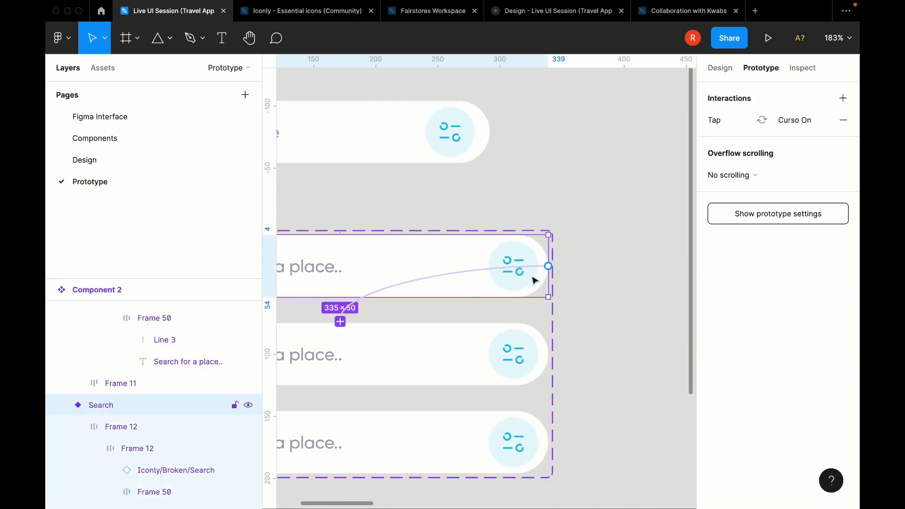
click(435, 282)
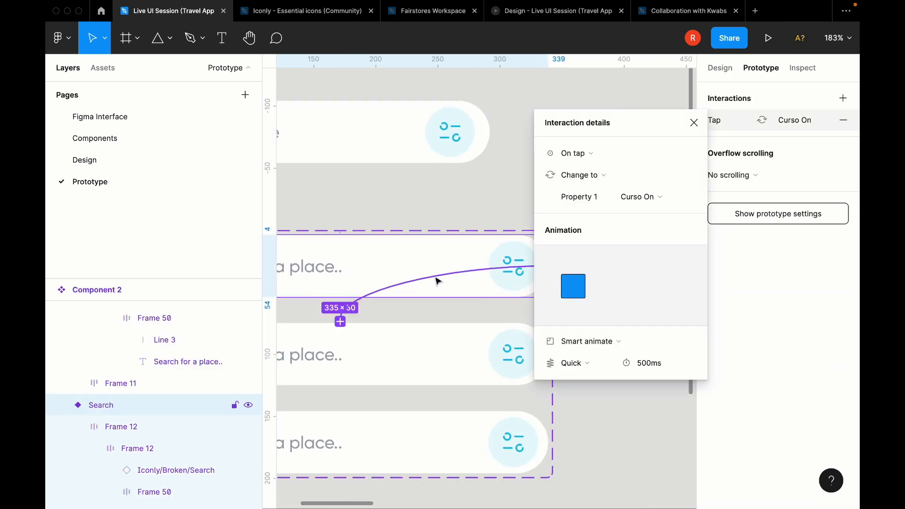
scroll(475, 196, down, 5)
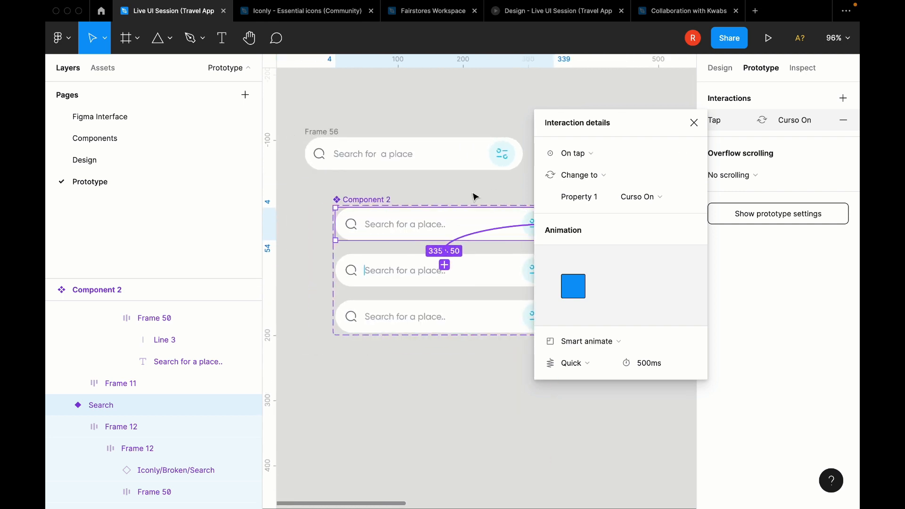
Step: Review the after-delay interactions of the Curso On and Curson Off variants, checking their delays, target variants and animation
click(397, 270)
scroll(397, 272, up, 5)
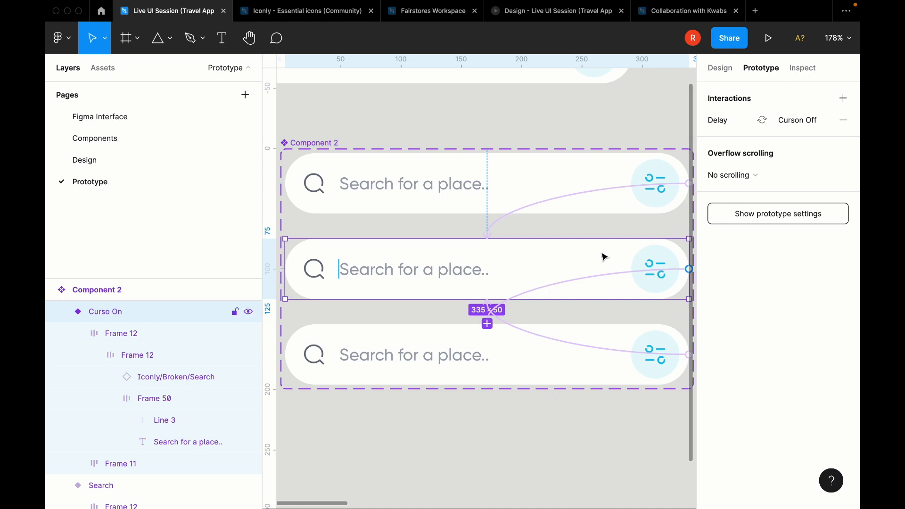
click(563, 283)
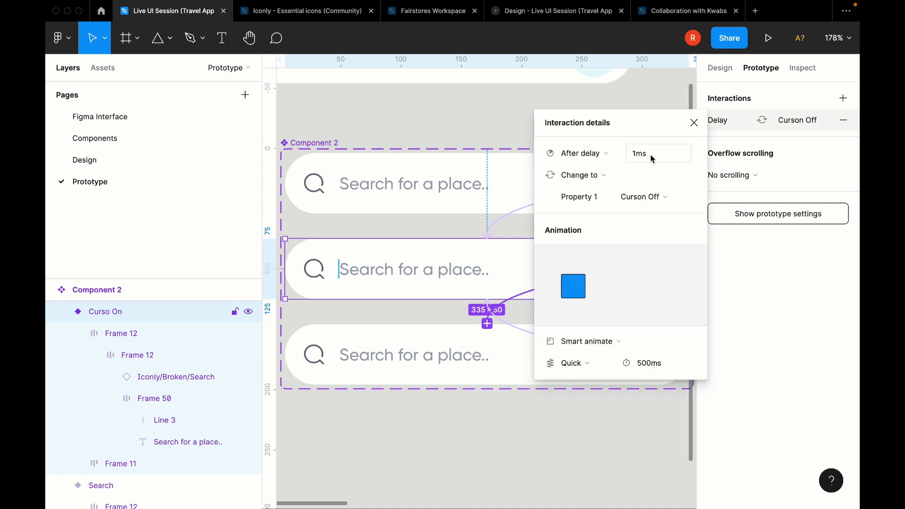
click(701, 121)
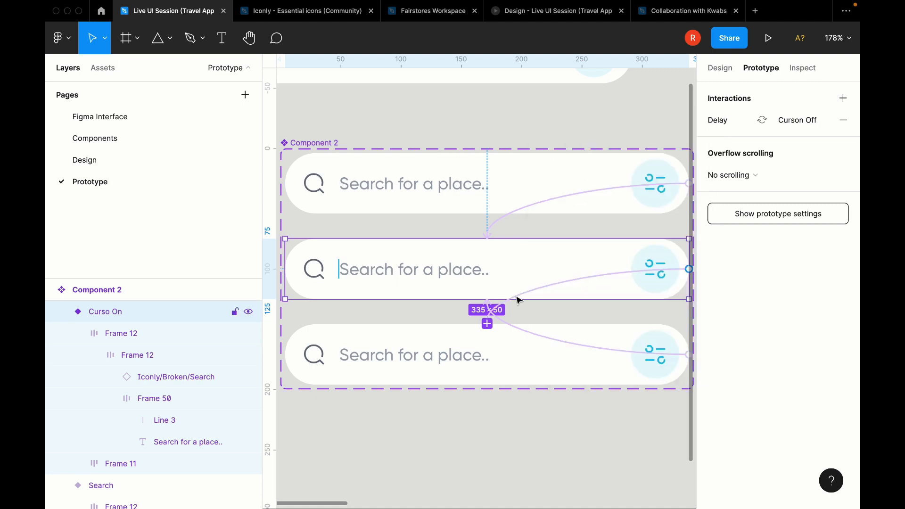
click(511, 370)
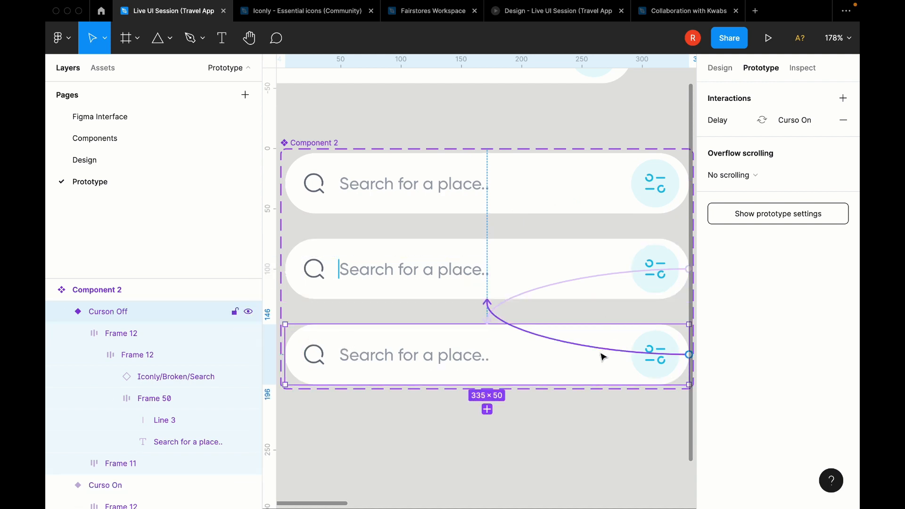
click(584, 352)
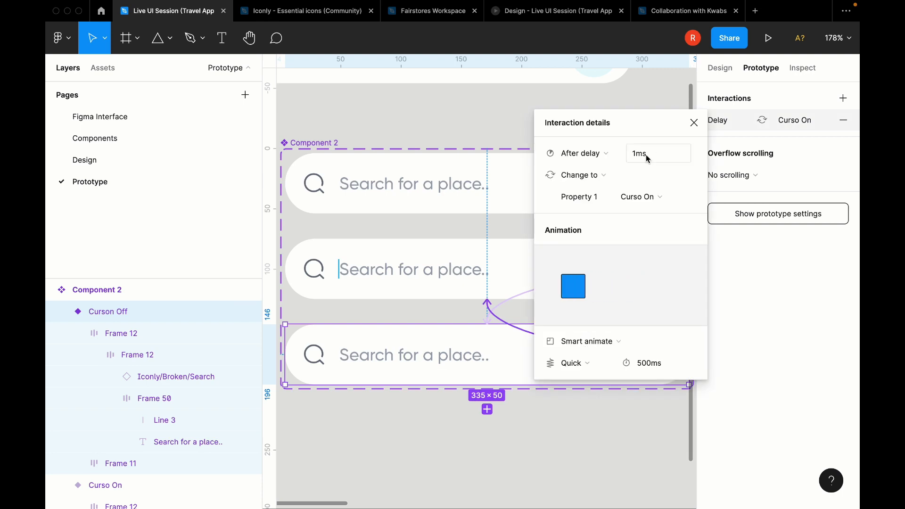
click(694, 123)
scroll(430, 115, down, 3)
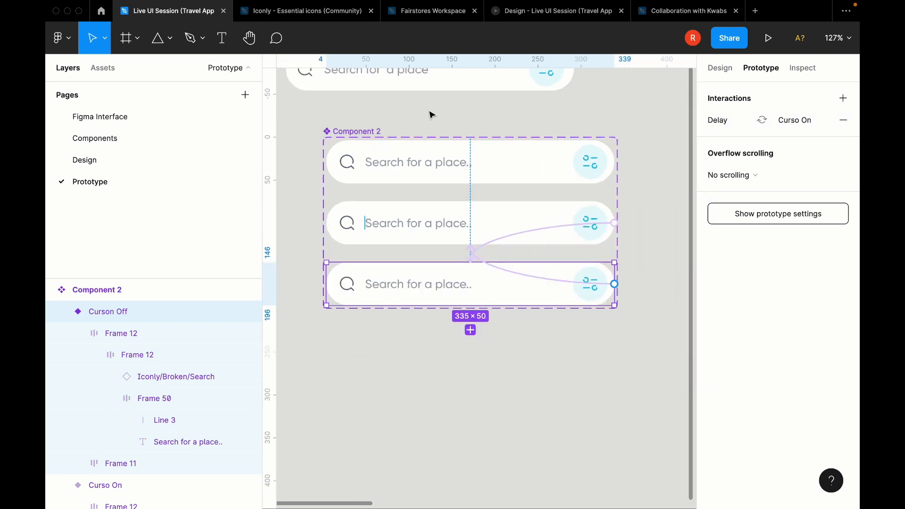
Step: Delete the loose Frame 56 search bar above Component 2
scroll(431, 114, up, 5)
click(313, 208)
key(Delete)
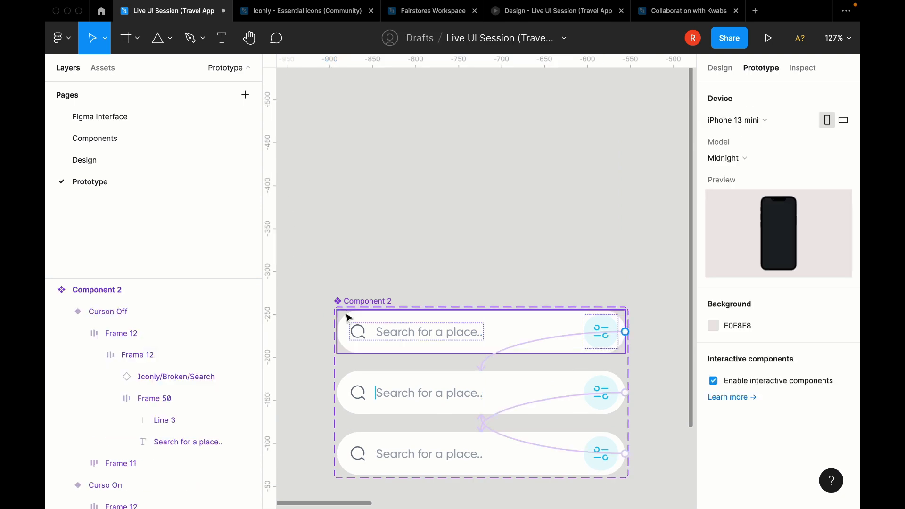
Step: Open the Design page and delete the old search bar from the Home screen
click(74, 162)
click(543, 181)
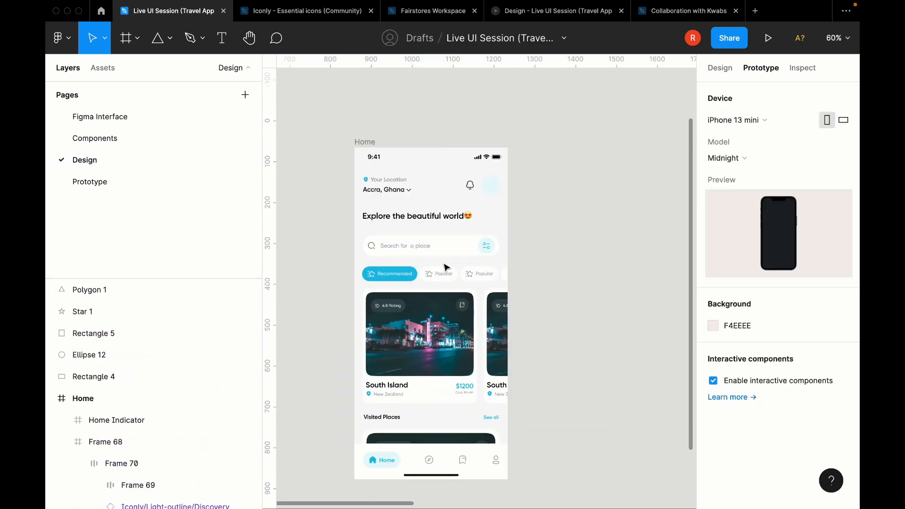
click(427, 243)
key(Delete)
Step: Place an instance of the Component 2 search bar from the local components below the Home screen's heading
click(100, 68)
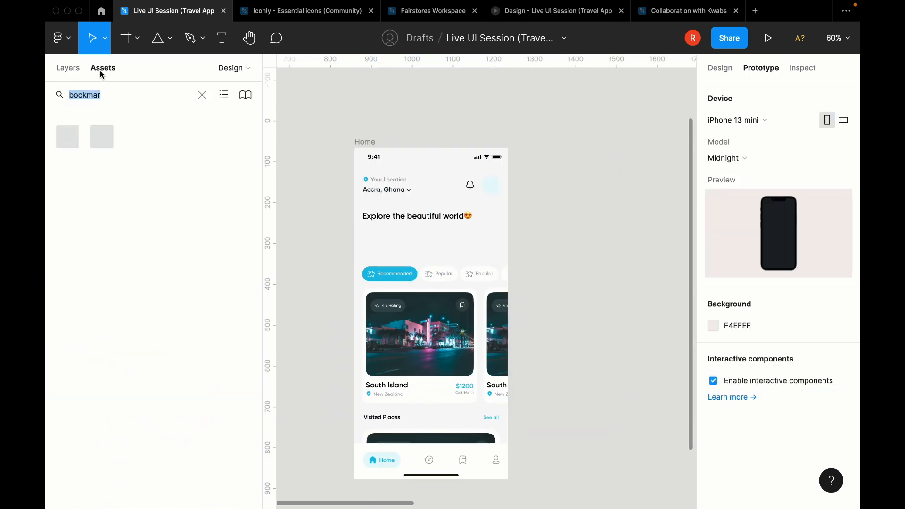
click(202, 94)
drag(102, 150, 462, 234)
click(720, 67)
Step: Centre the search bar instance horizontally on the Home screen and lower it to Y 205
click(713, 92)
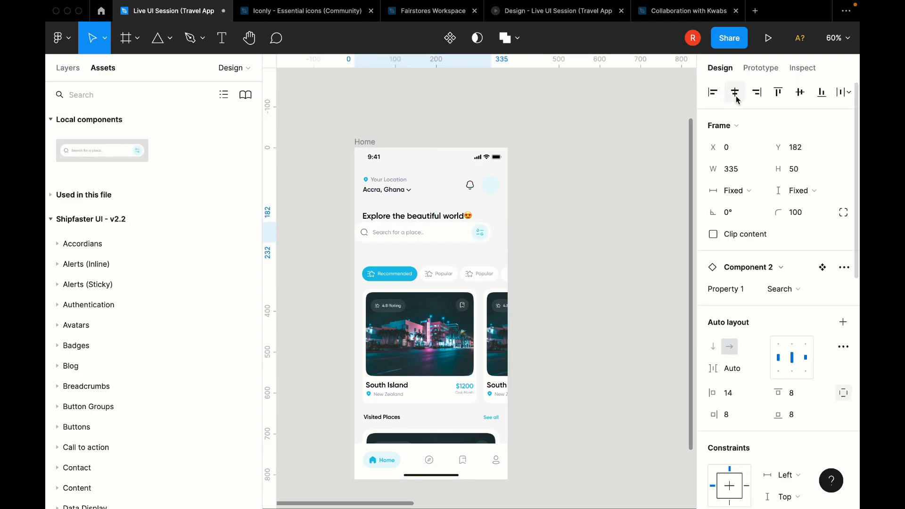
key(Down)
key(Down)
key(Down)
key(Down)
key(Down)
click(733, 92)
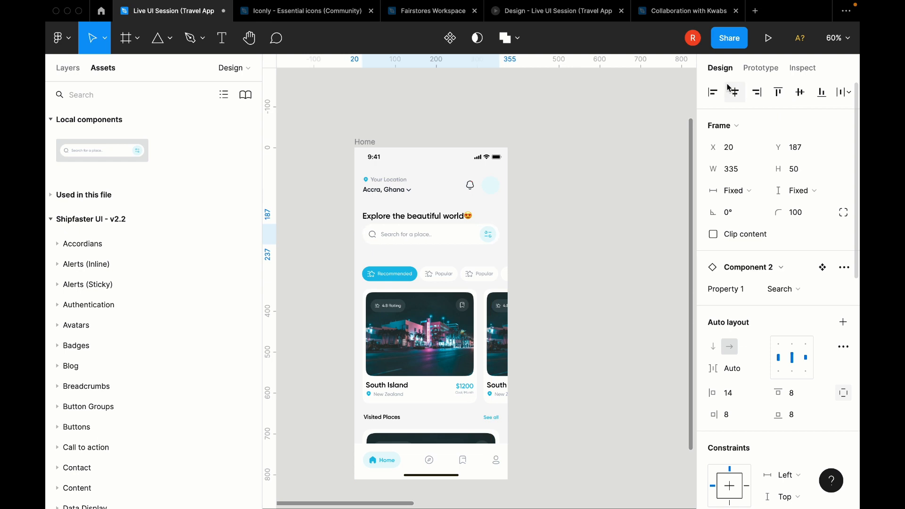
key(Down)
key(Down)
key(Down)
key(Down)
key(Down)
key(Down)
key(Down)
key(Down)
key(Down)
key(Down)
key(Down)
key(Down)
key(Down)
key(Down)
key(Down)
key(Down)
key(Down)
key(Down)
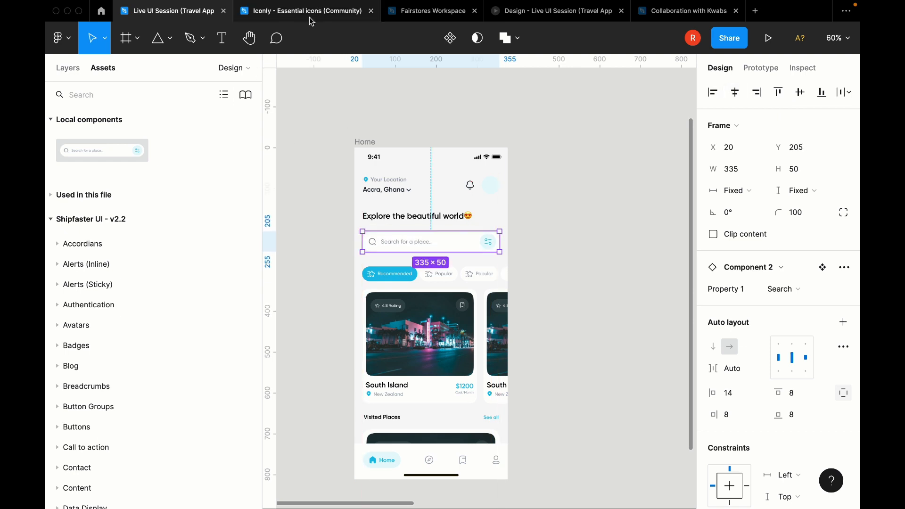
Step: Test the search bar's tap interaction in the Home prototype preview, viewed at actual size (100%)
click(309, 17)
drag(571, 10, 357, 12)
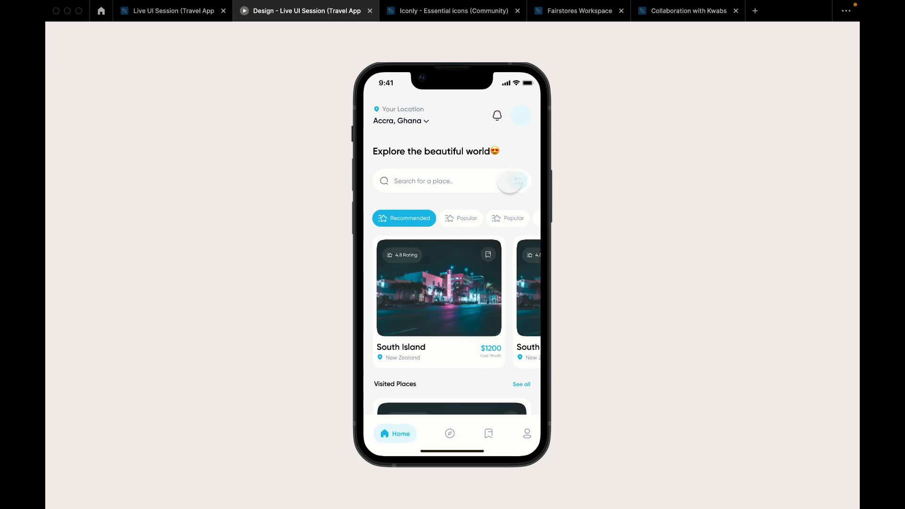
click(799, 38)
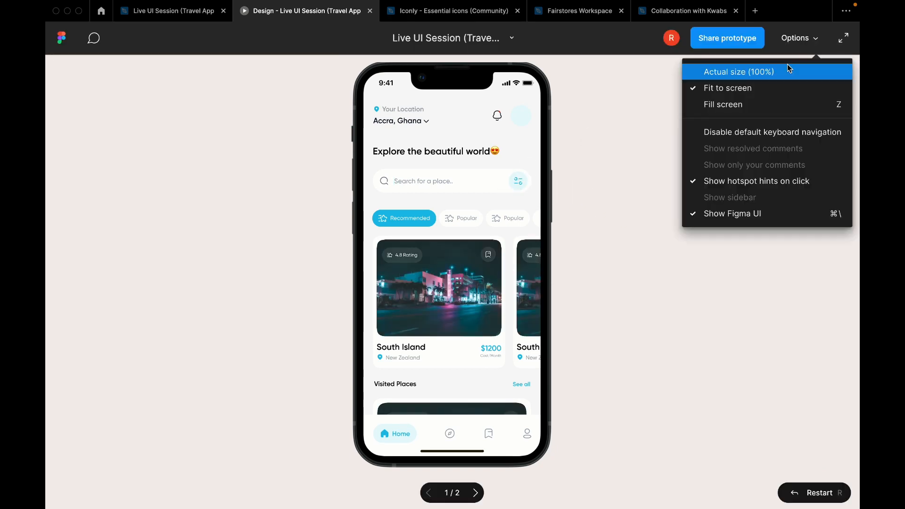
click(789, 71)
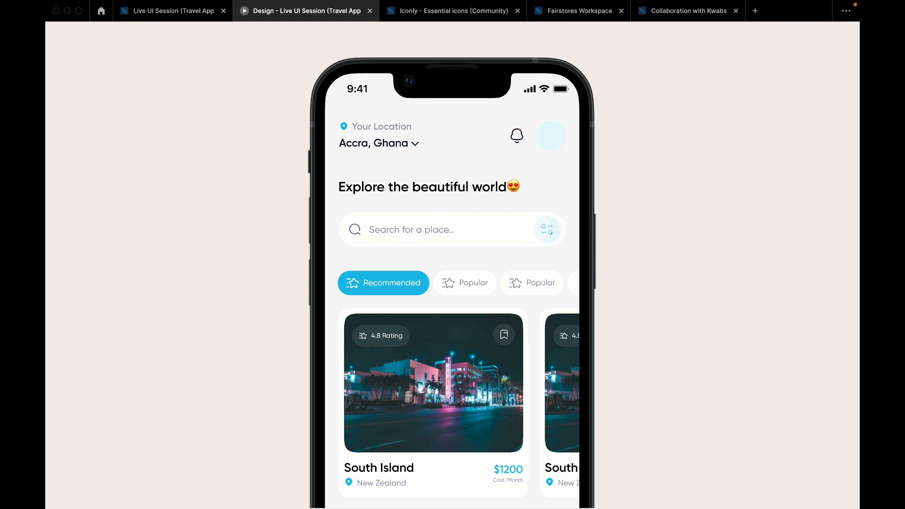
click(539, 230)
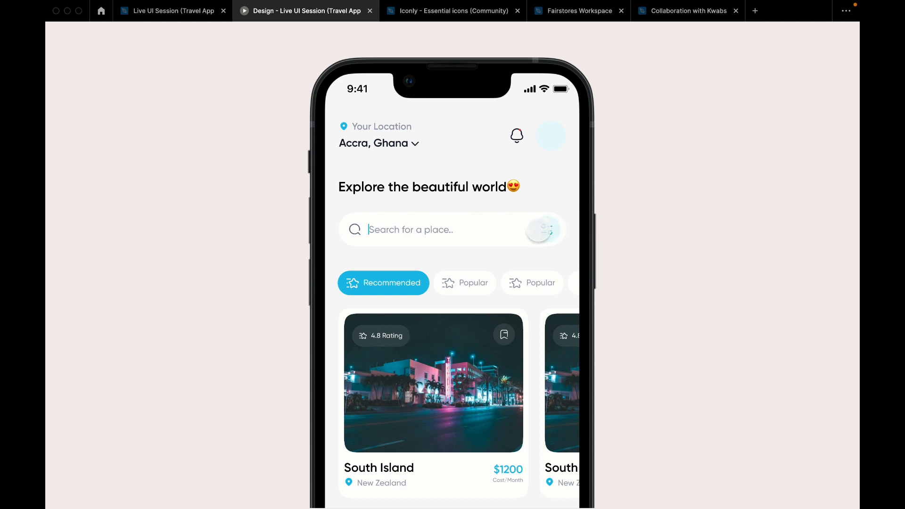